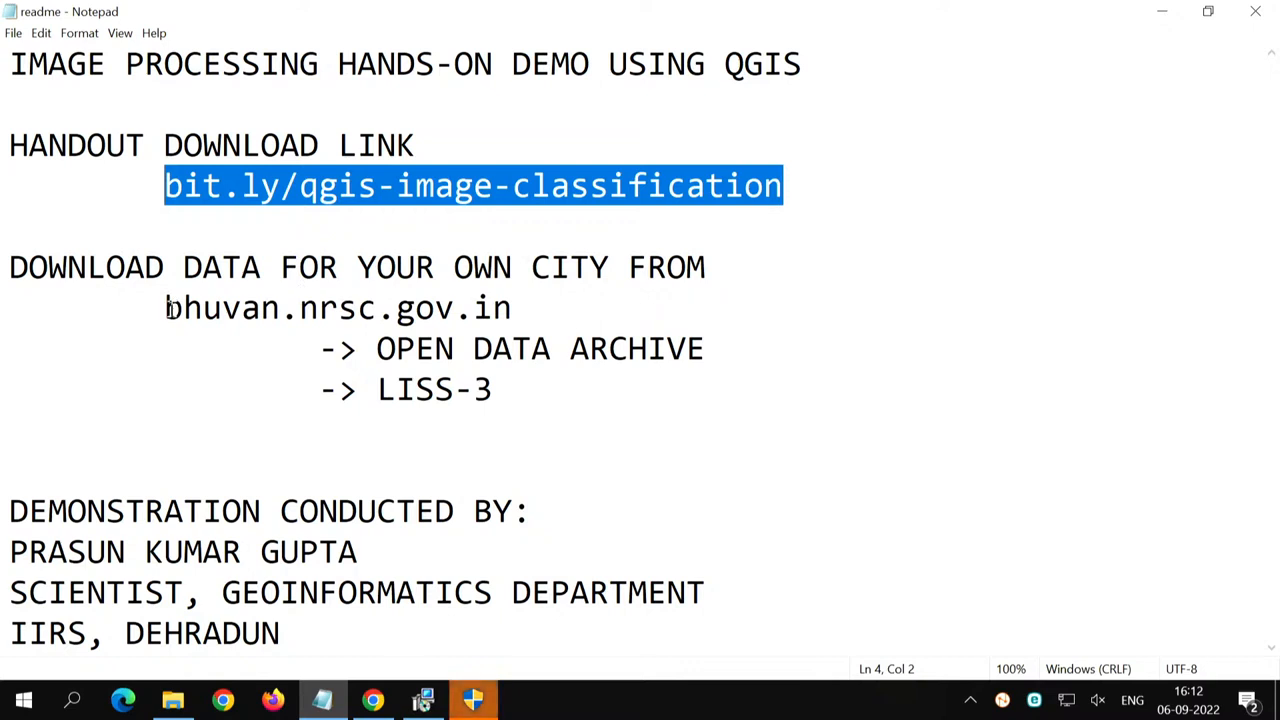
- Copy the bhuvan.nrsc.gov.in address from the readme, load it in a new Chrome tab and enter the site's Open Data Archive
left_click_drag(166, 308, 515, 306)
key("ctrl+c")
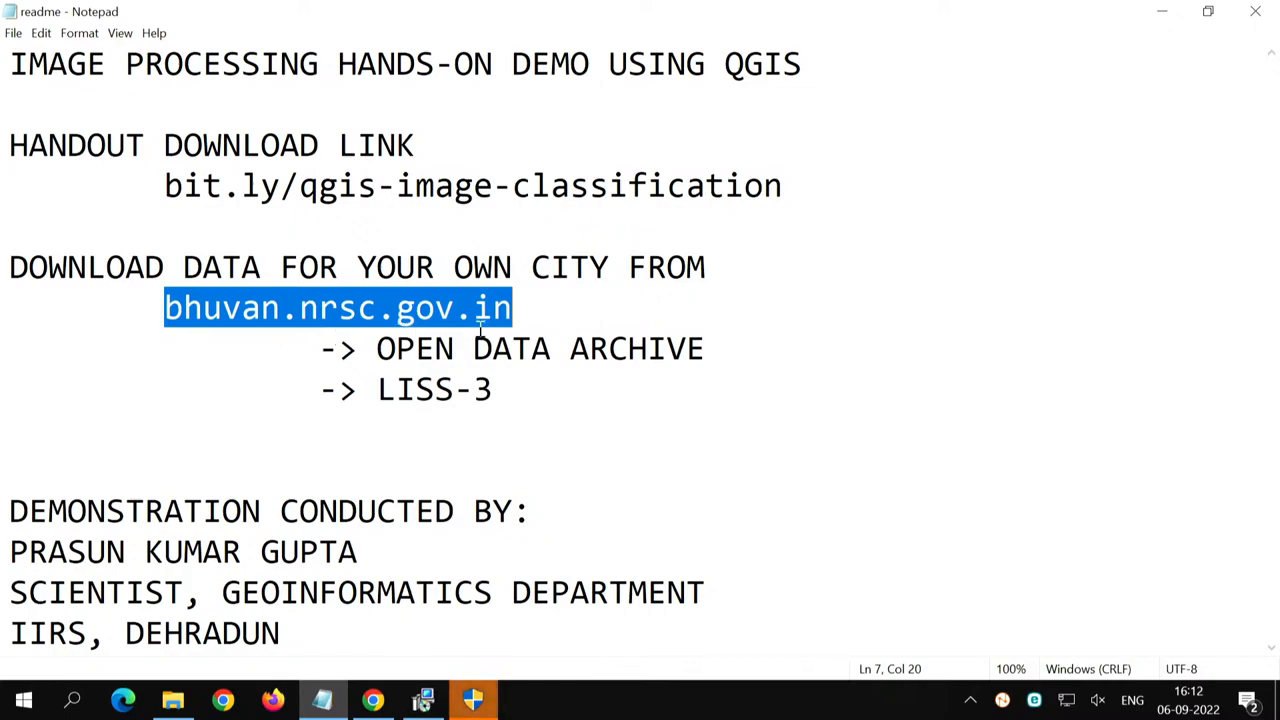
key("alt+Tab")
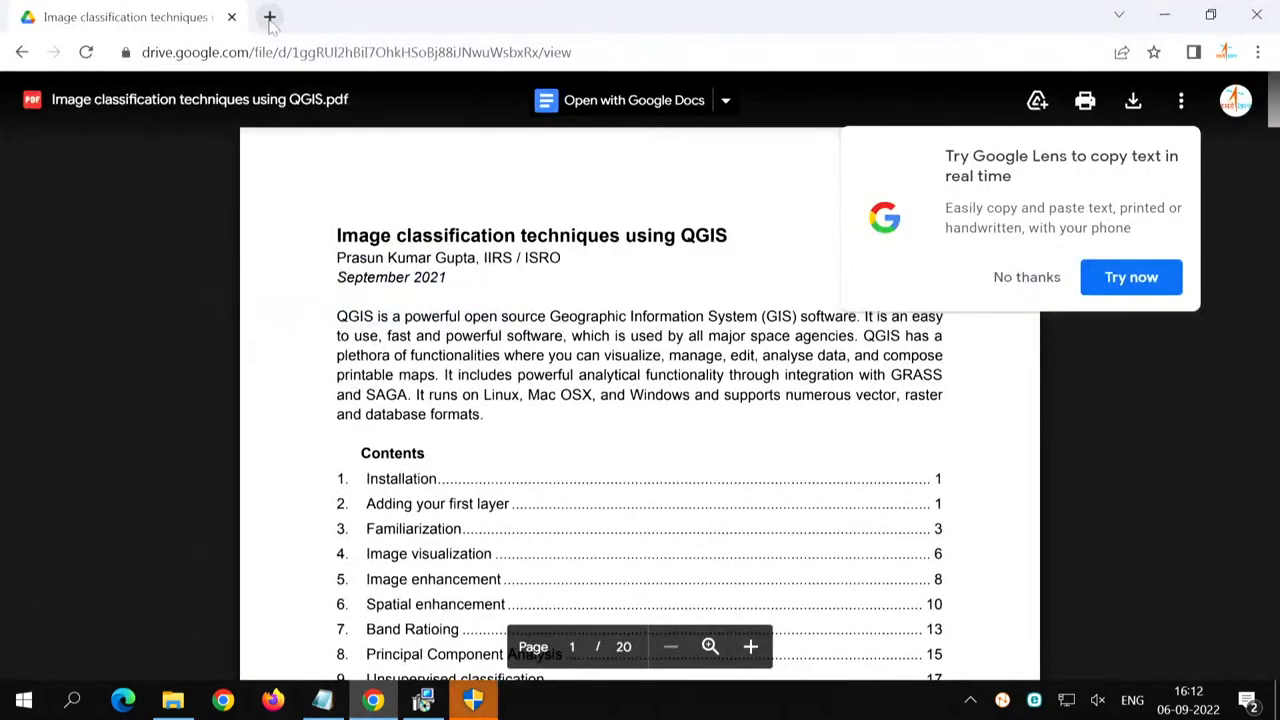
left_click(269, 17)
key("ctrl+v")
key("Return")
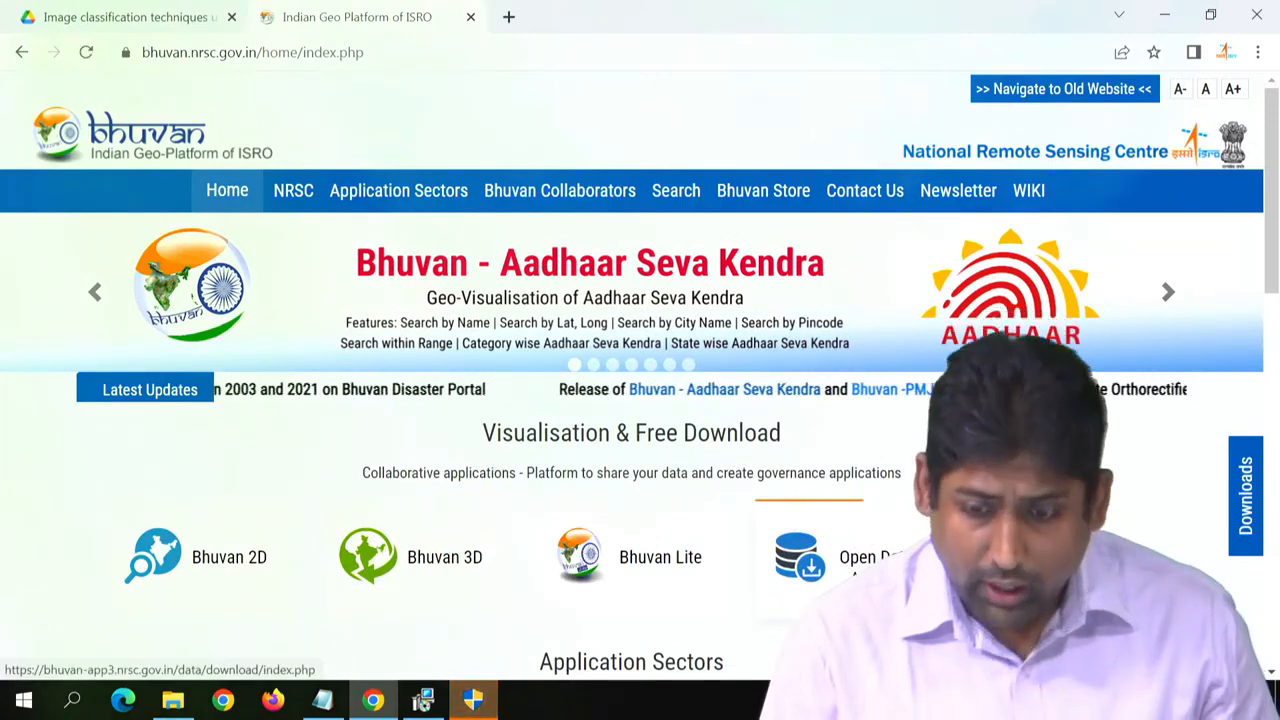
left_click(860, 557)
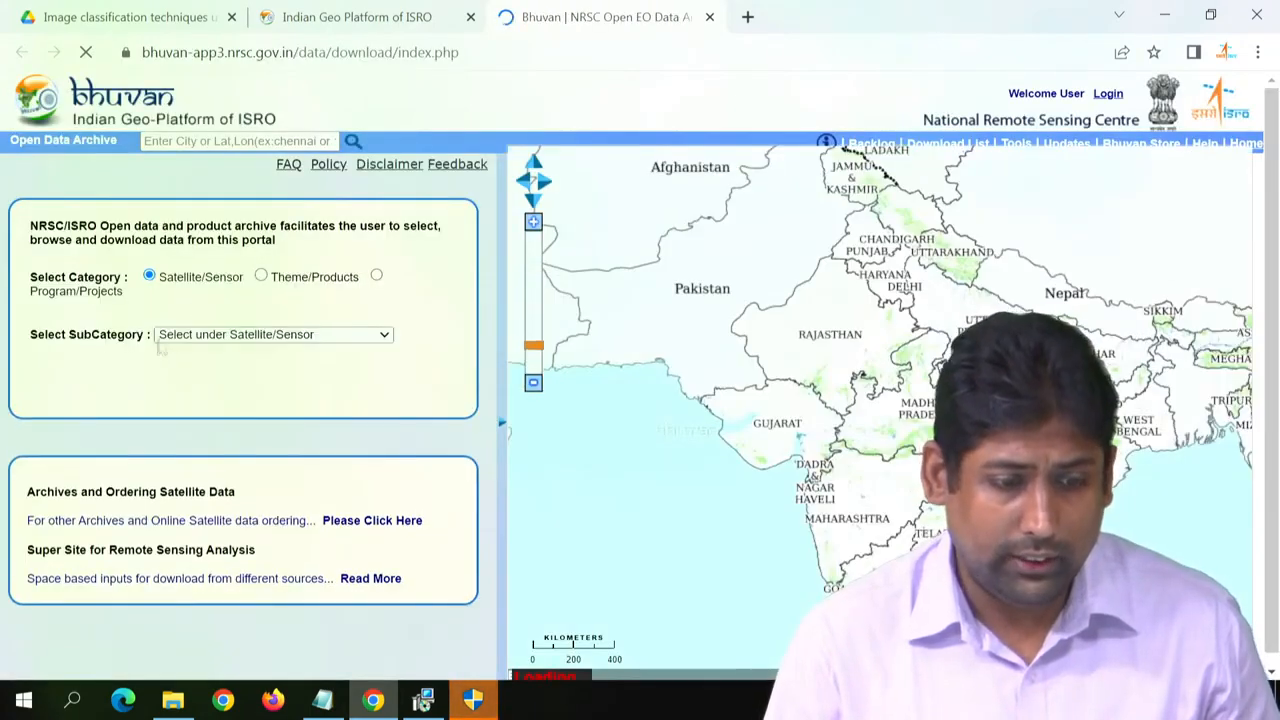
- Choose Resourcesat-1/Resourcesat-2:LISS-III as the satellite/sensor subcategory and show its area selection options
left_click(162, 338)
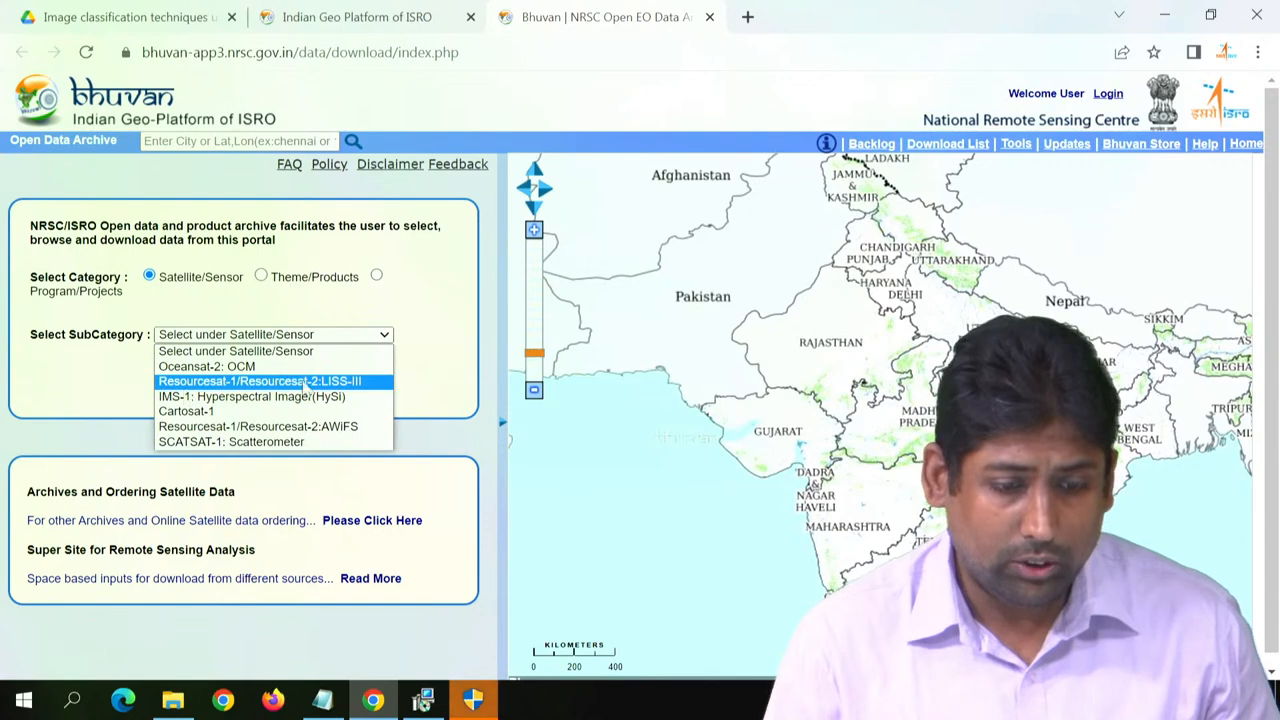
left_click(356, 384)
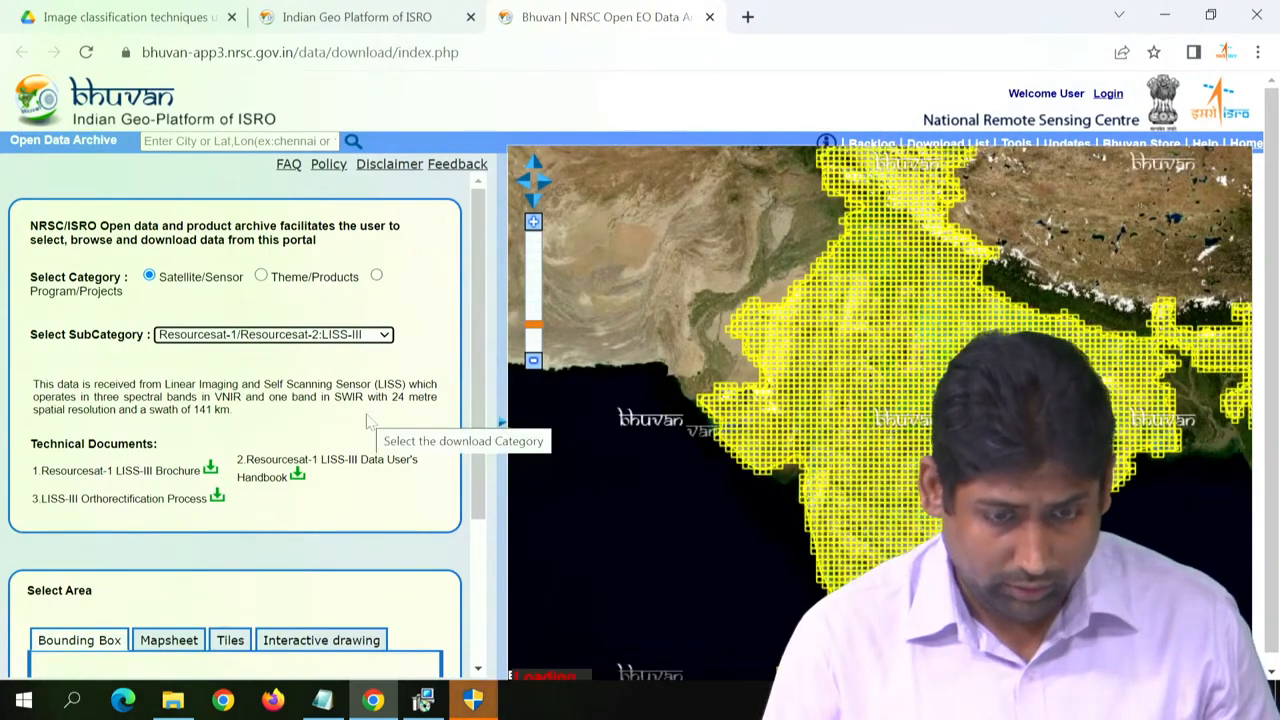
scroll(366, 420, "down", 2)
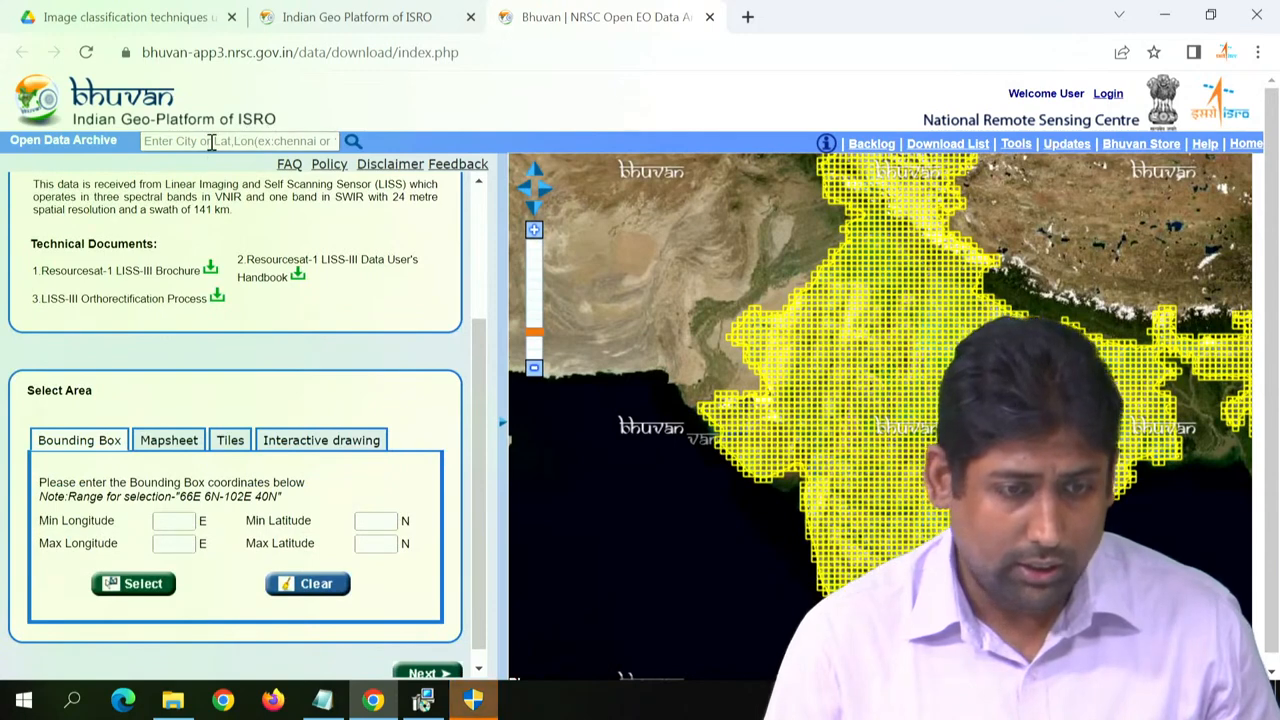
- Search the archive for the city pune, and allow the waiting QGIS 3.26.2 installer to make changes to the device
left_click(211, 142)
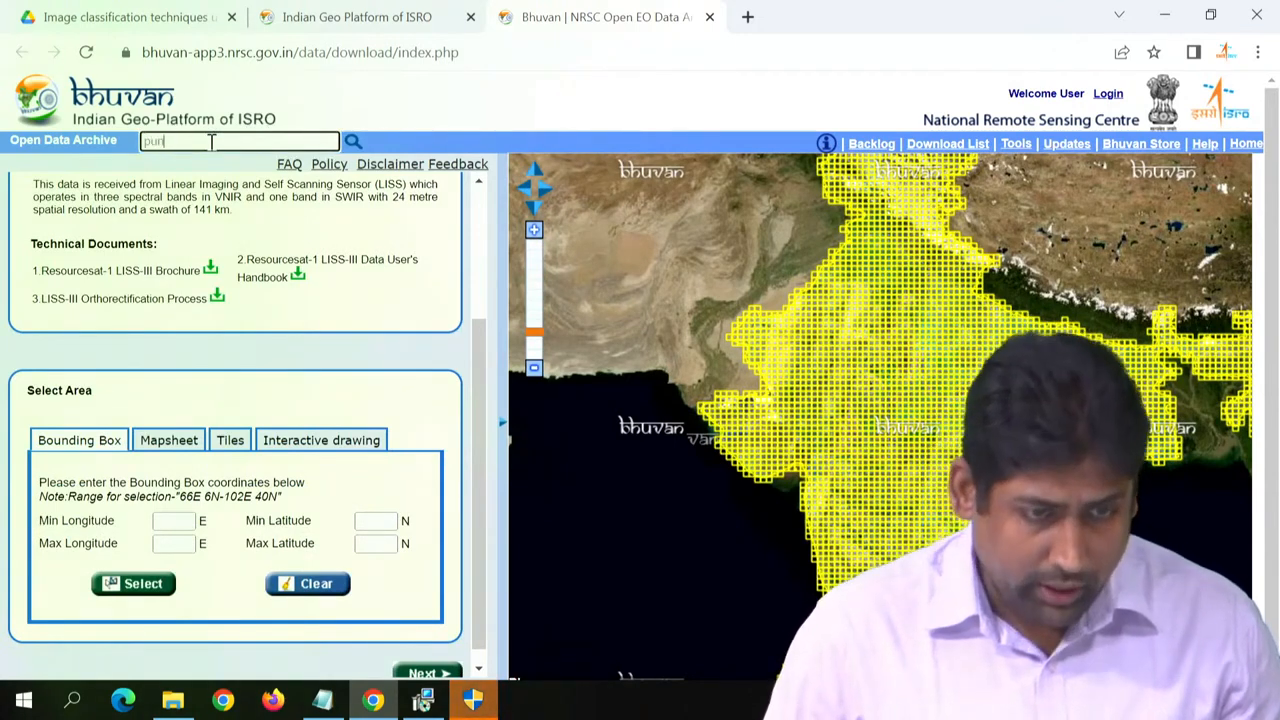
type("pune")
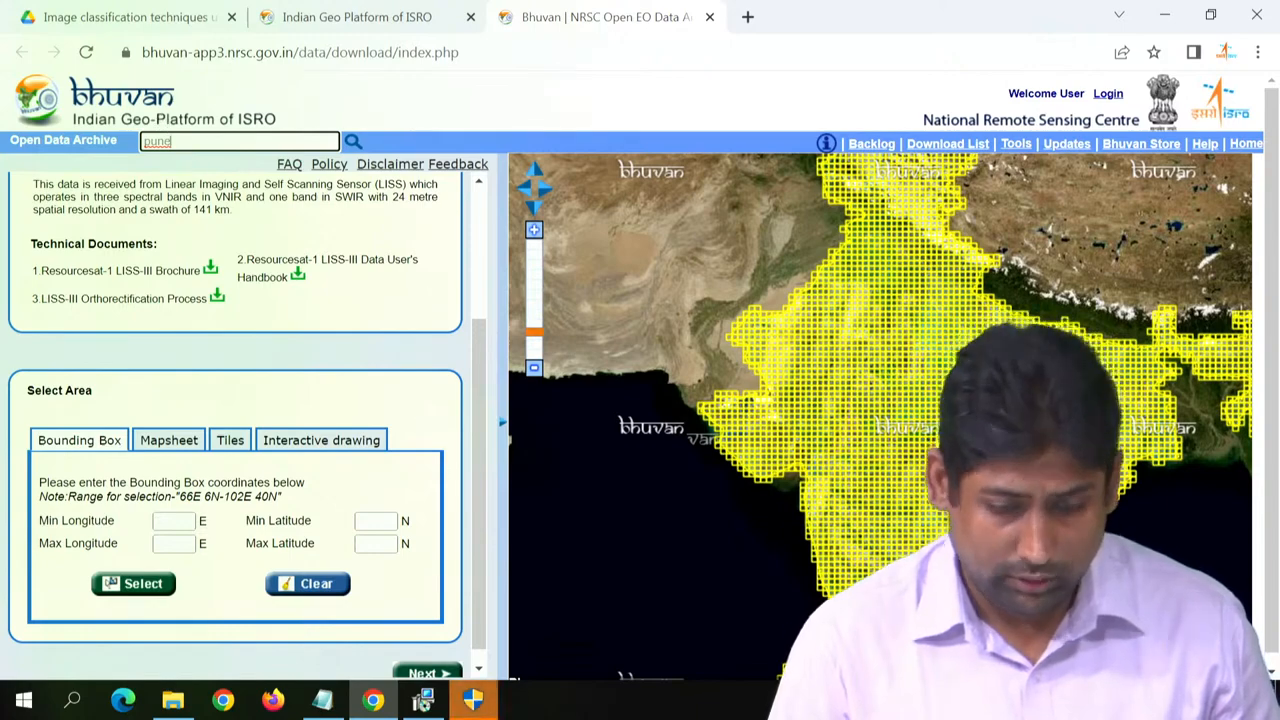
left_click(472, 700)
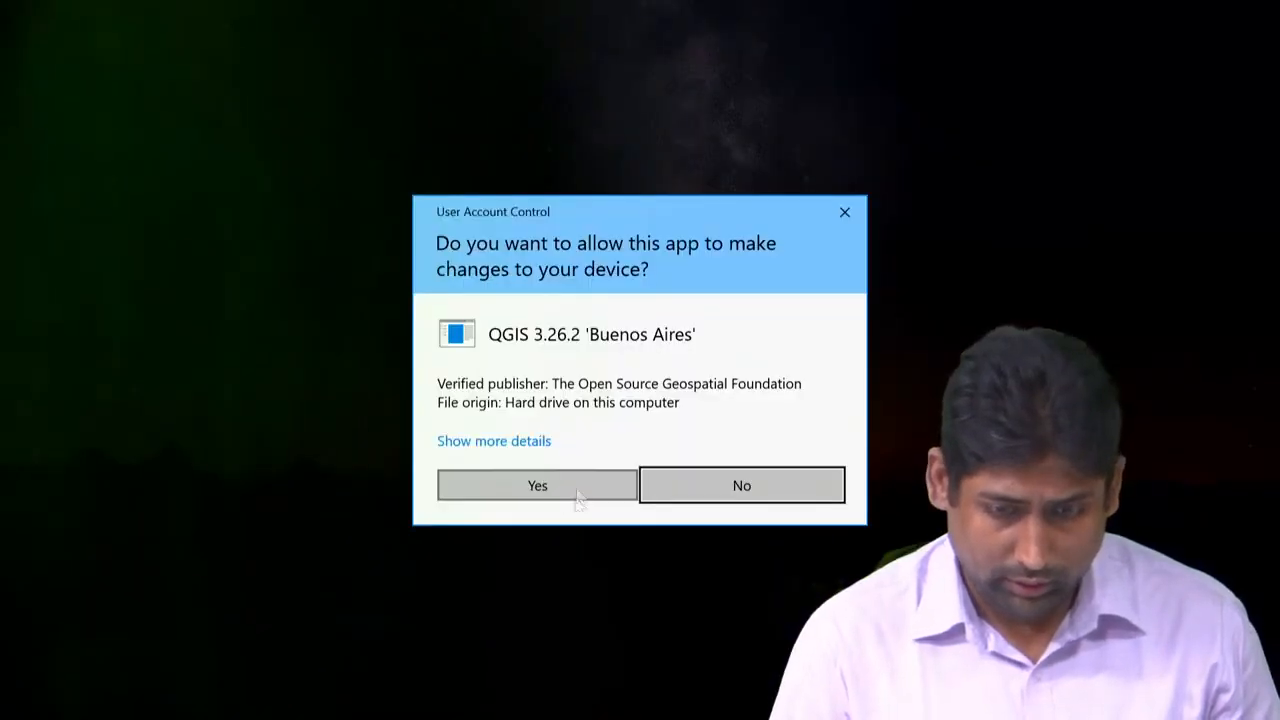
left_click(575, 492)
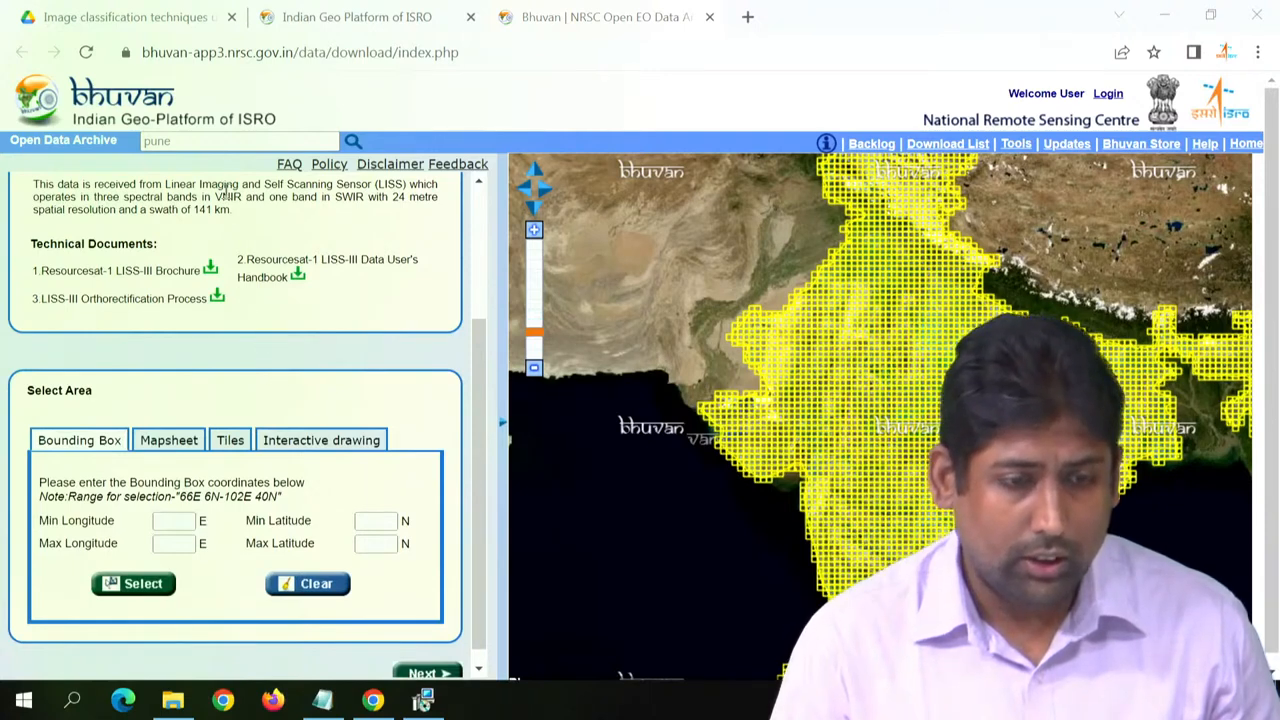
left_click(238, 143)
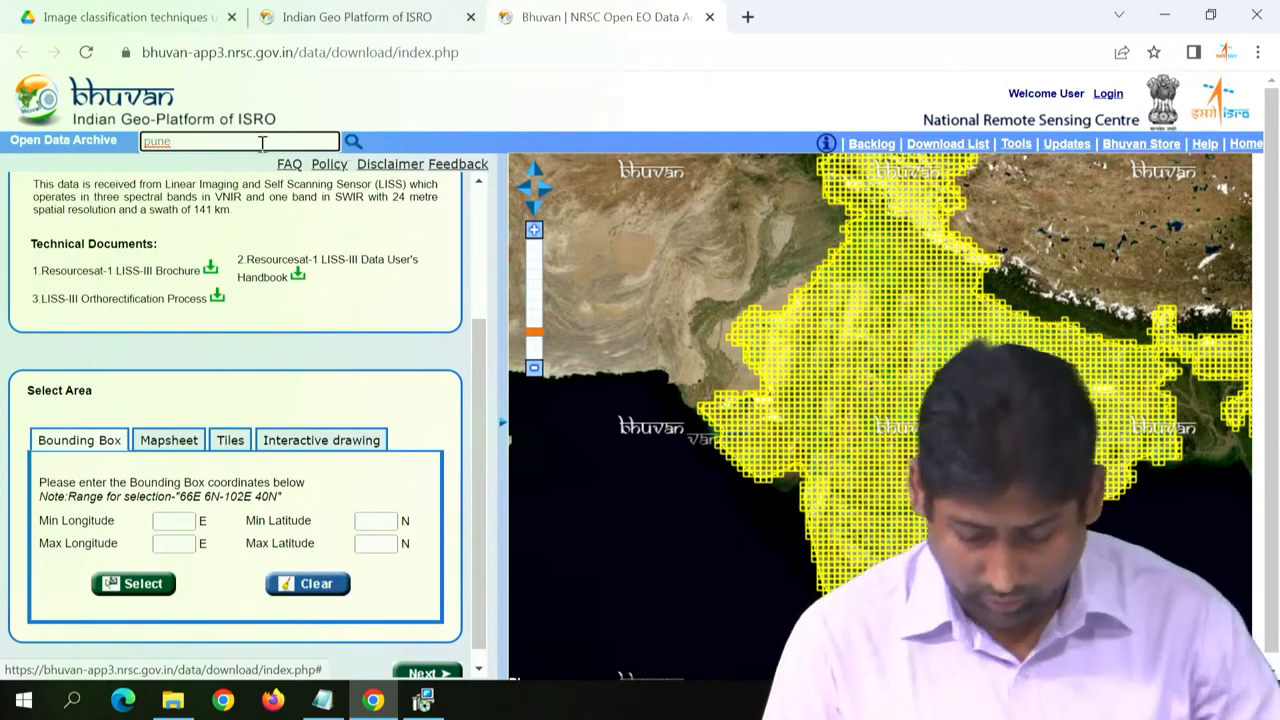
left_click(351, 145)
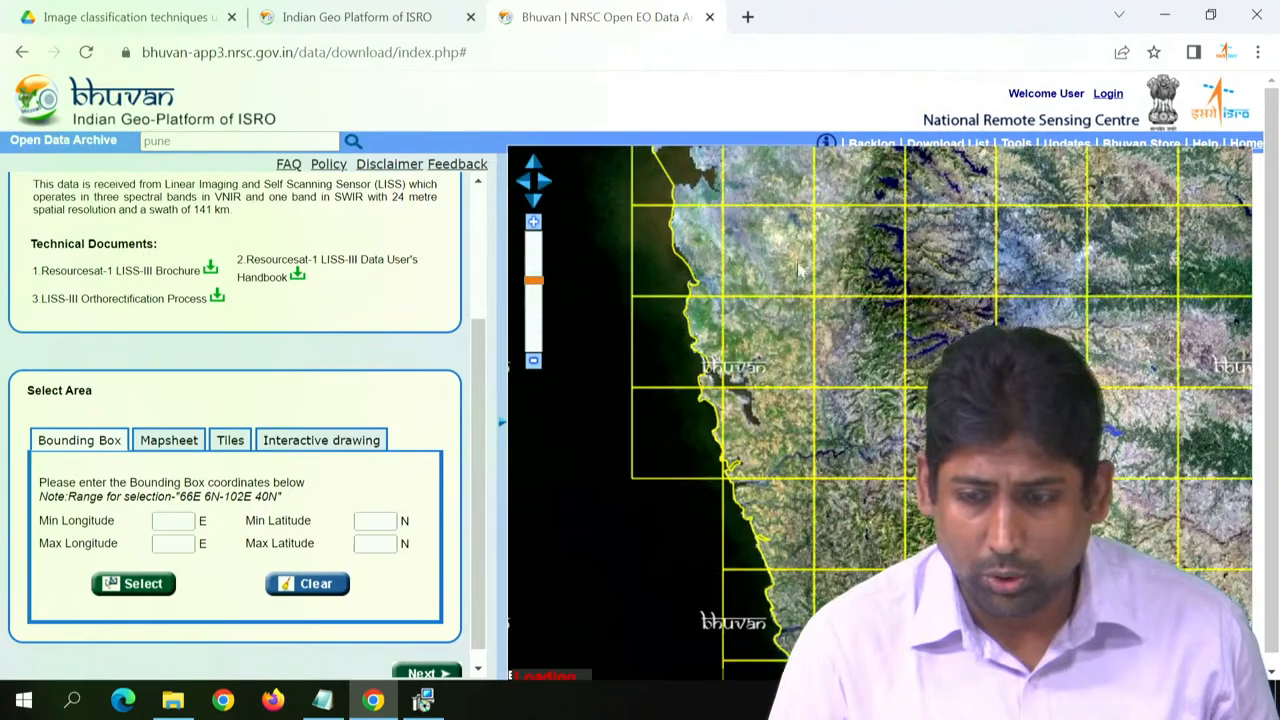
- Select the single coastal tile around longitude 72.85, latitude 19.11 on the map using the Tiles selection method
left_click_drag(761, 246, 798, 553)
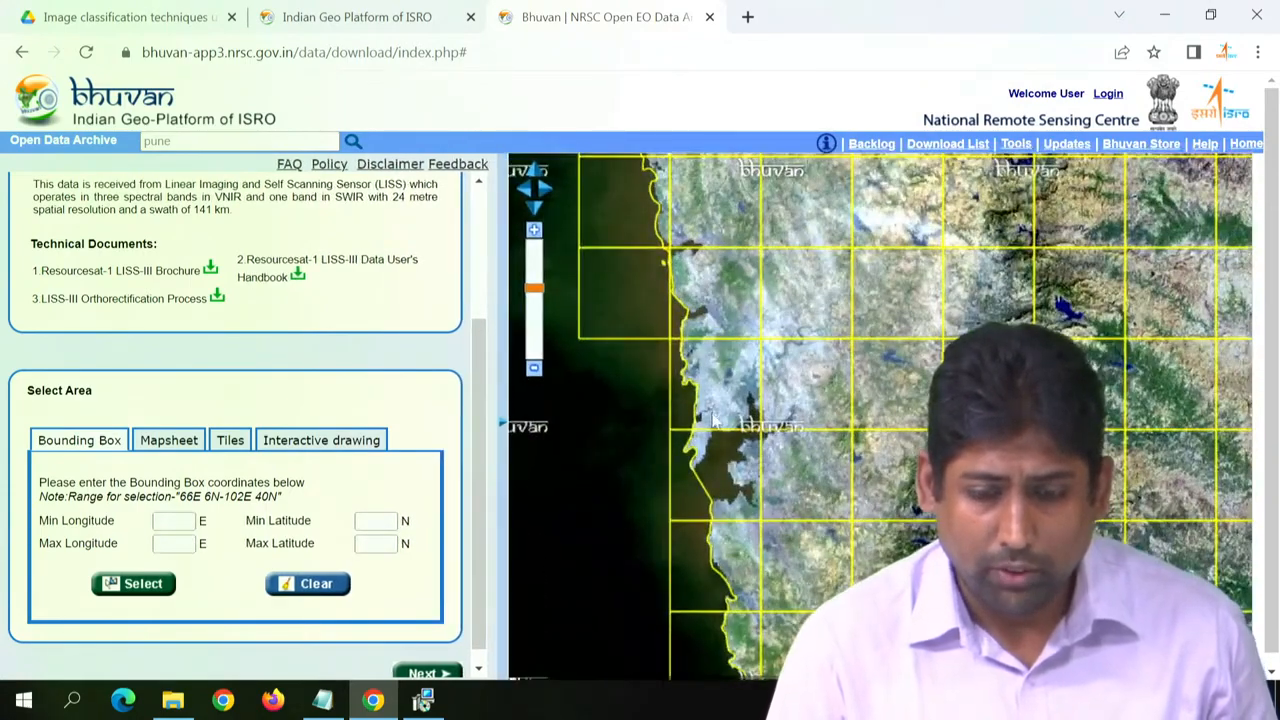
scroll(715, 422, "up", 5)
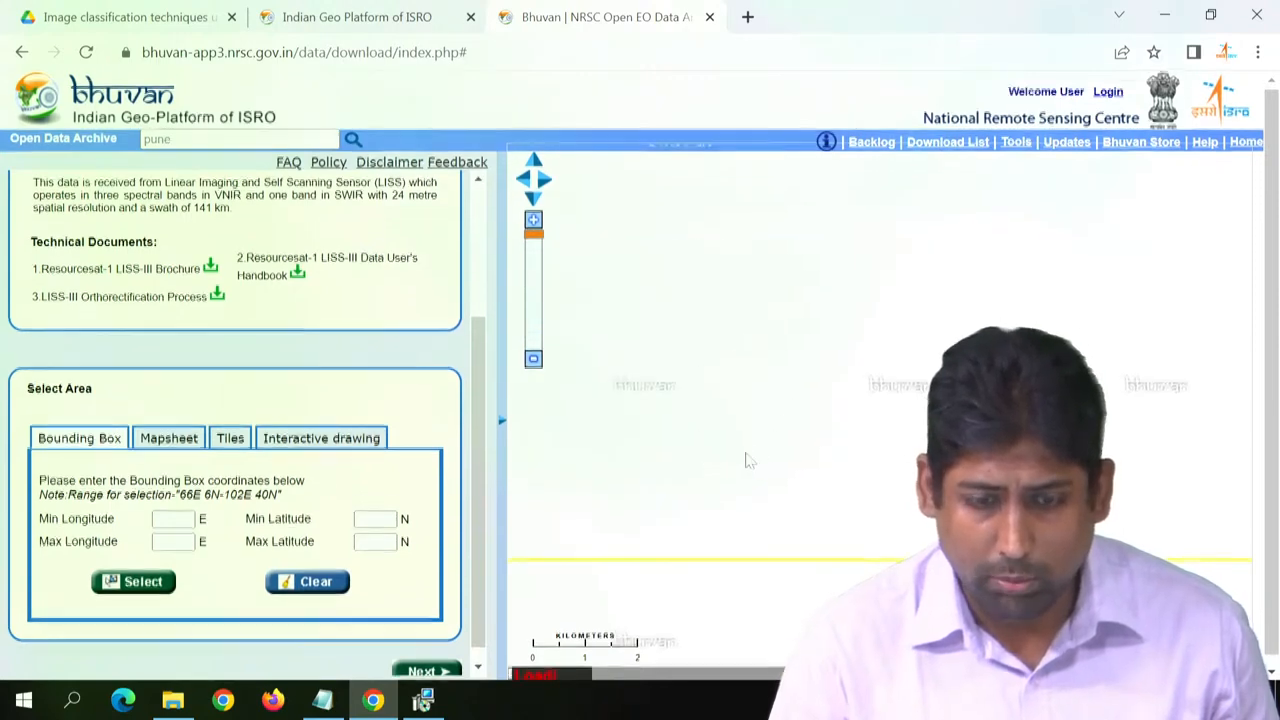
scroll(745, 460, "down", 2)
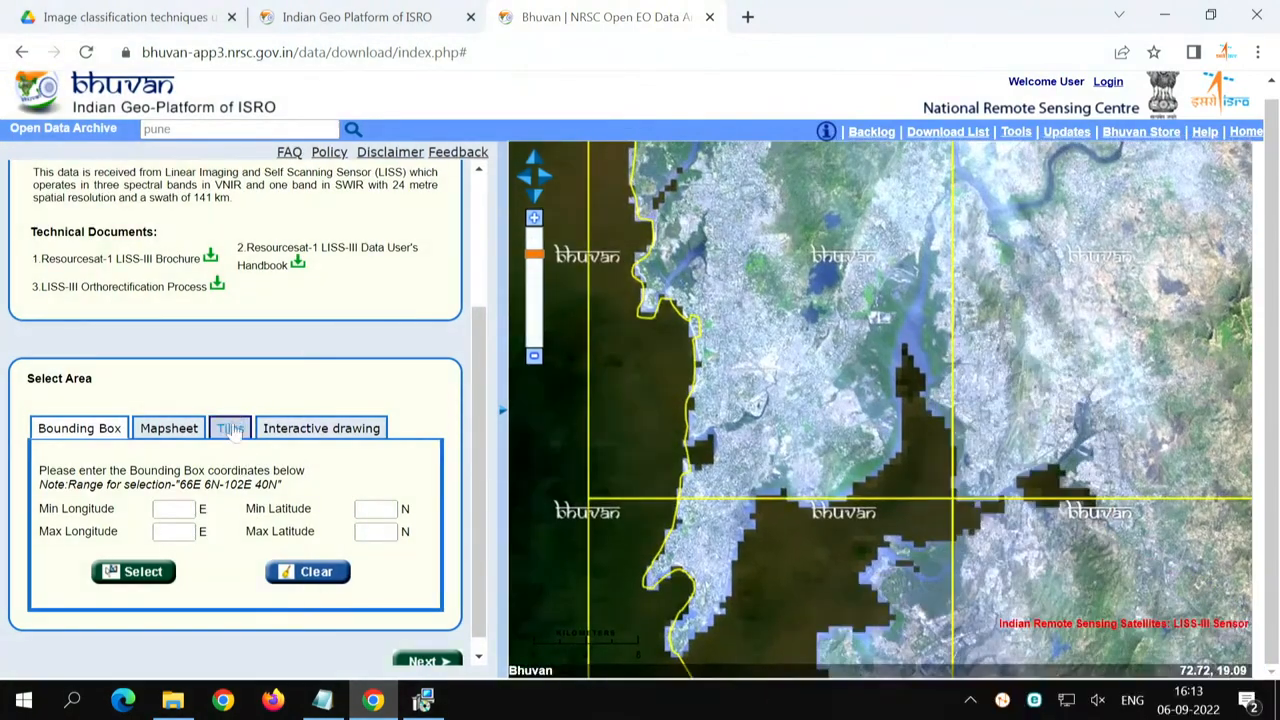
left_click(232, 430)
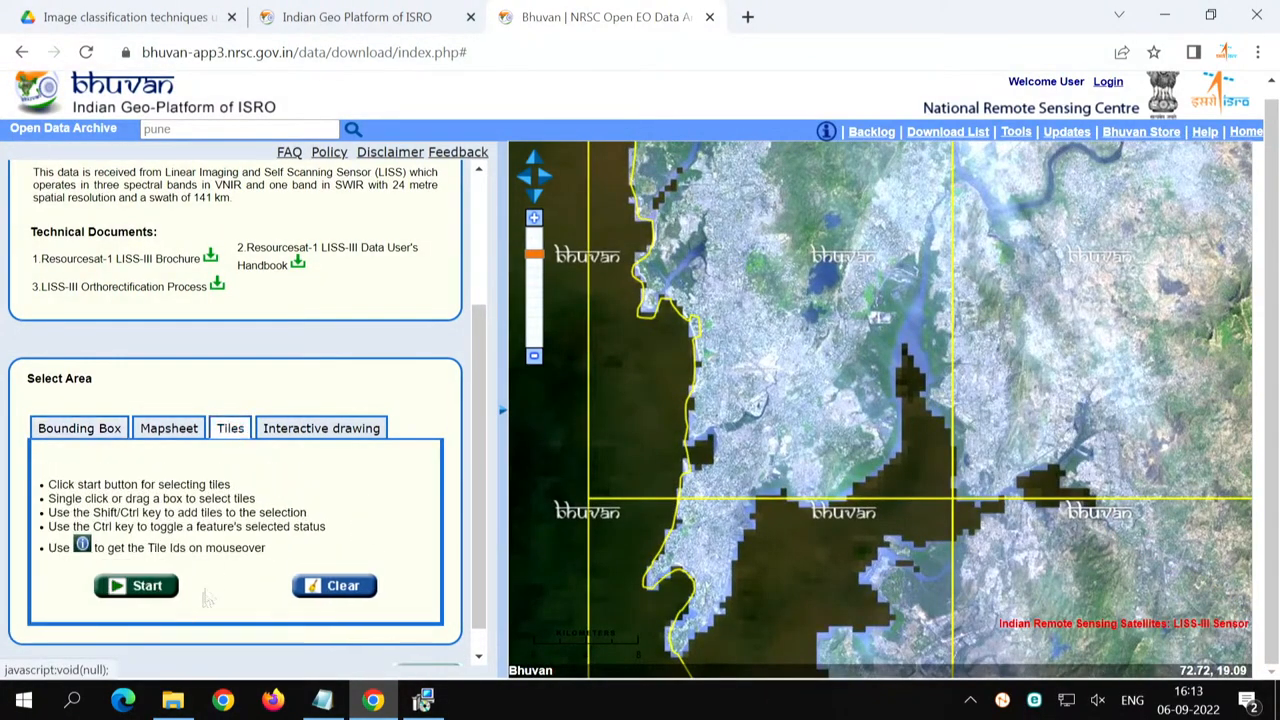
left_click(152, 588)
left_click(733, 337)
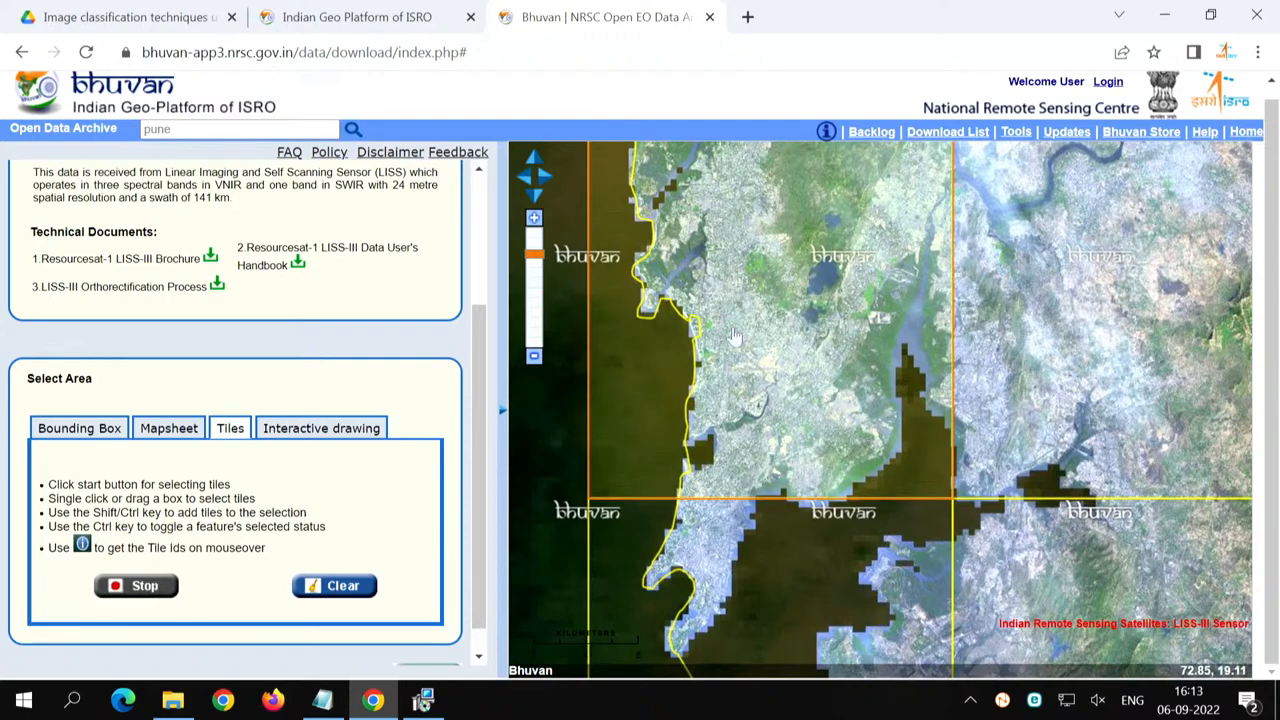
left_click(150, 590)
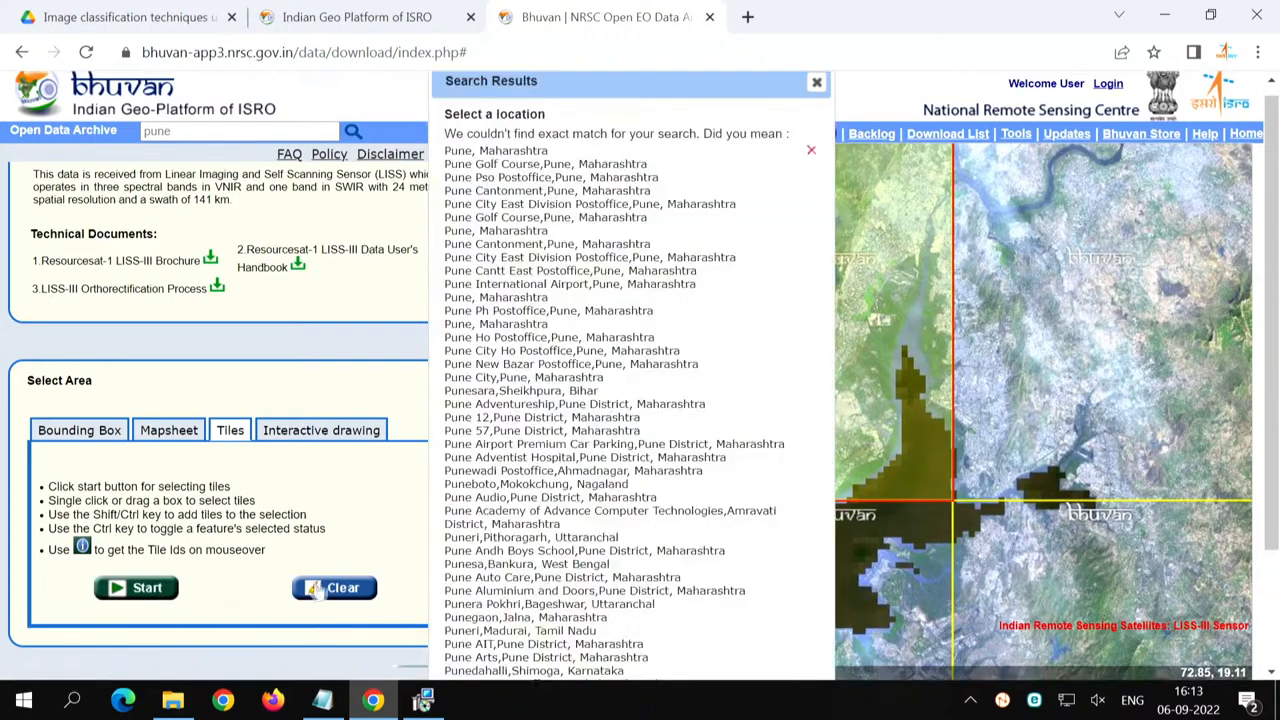
- Pick Pune Cantonment,Pune, Maharashtra from the location results, close them, and list the data available for the selected tile
left_click(580, 244)
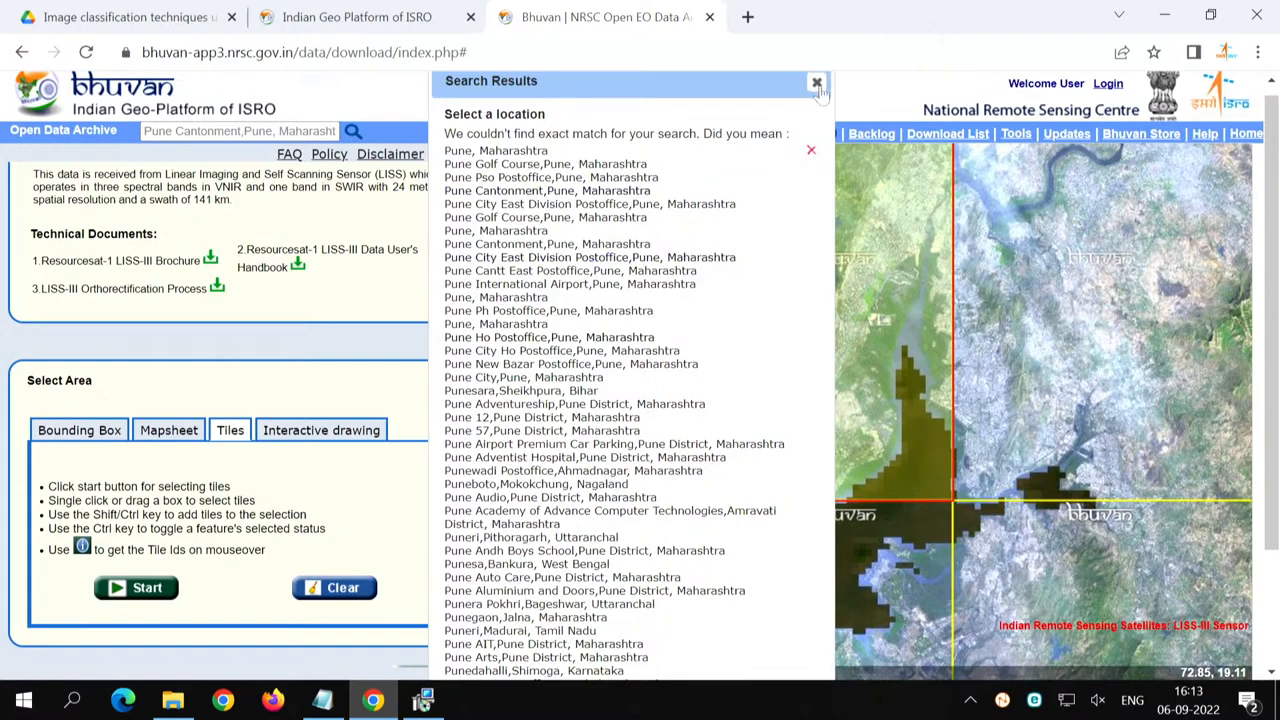
left_click(817, 83)
scroll(462, 642, "down", 1)
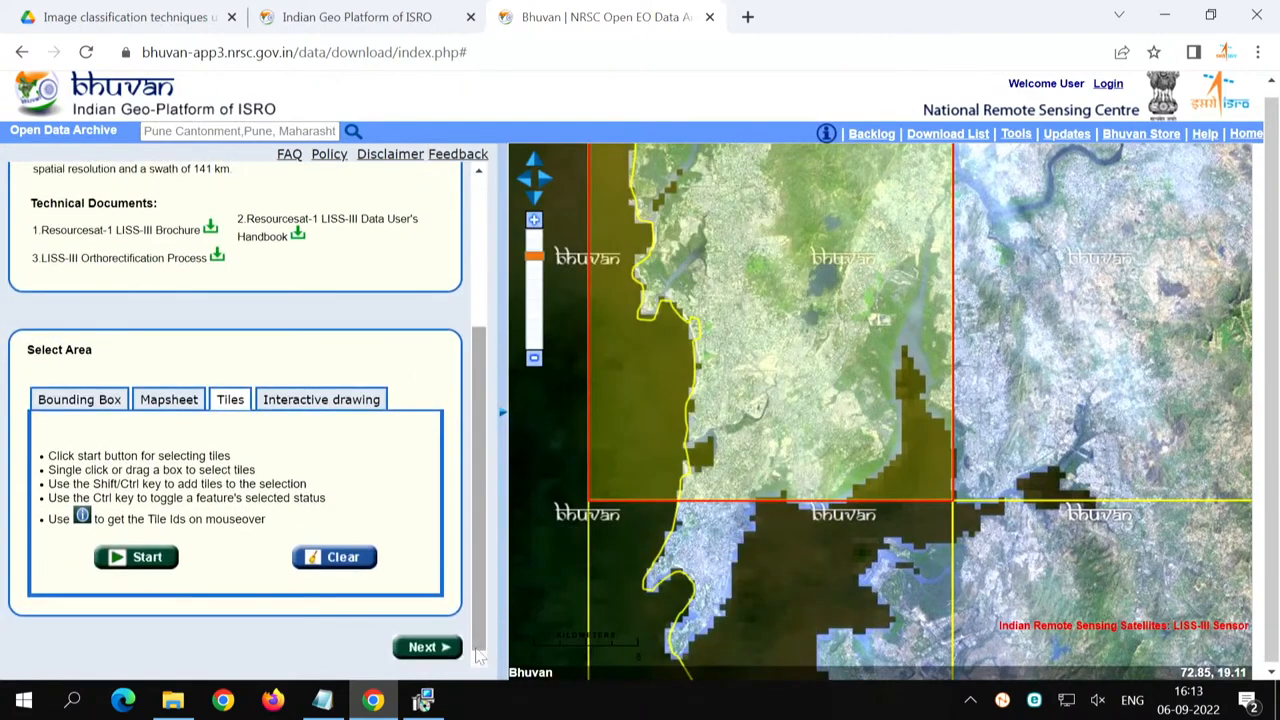
left_click(442, 651)
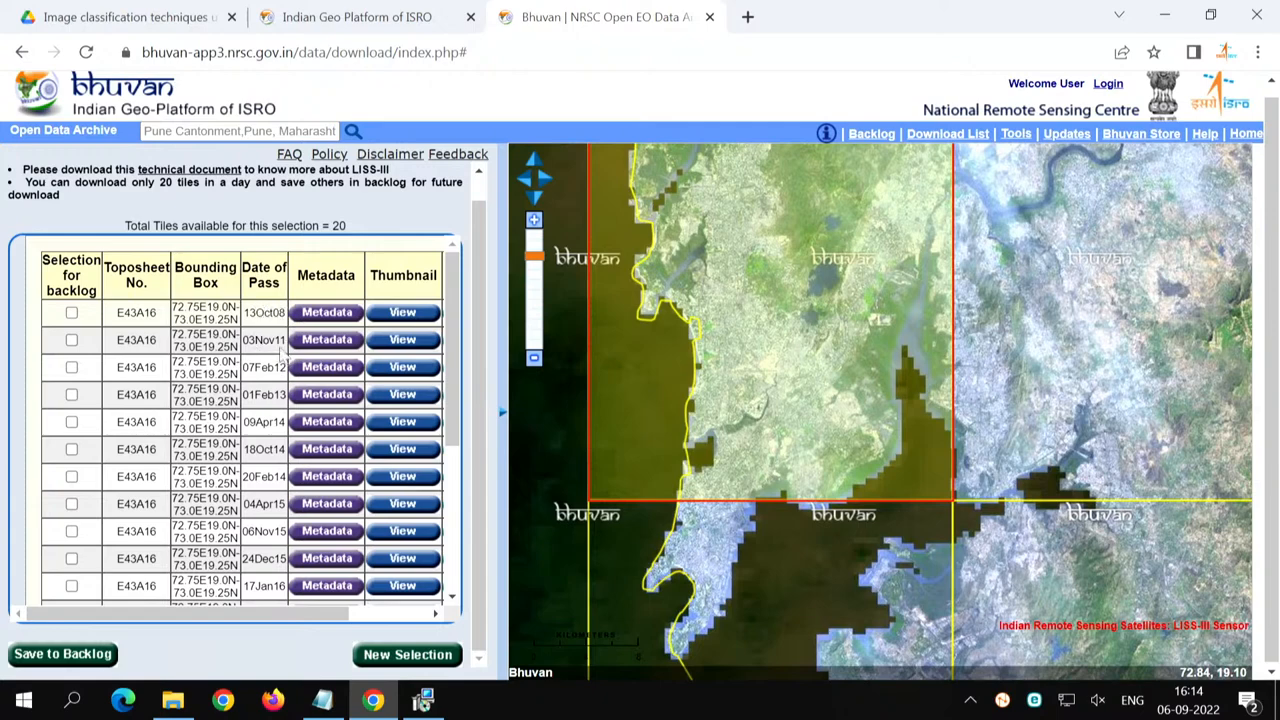
- View the thumbnail of the 13May19 scene, close it, and reveal the download options of the tile table
scroll(283, 354, "down", 3)
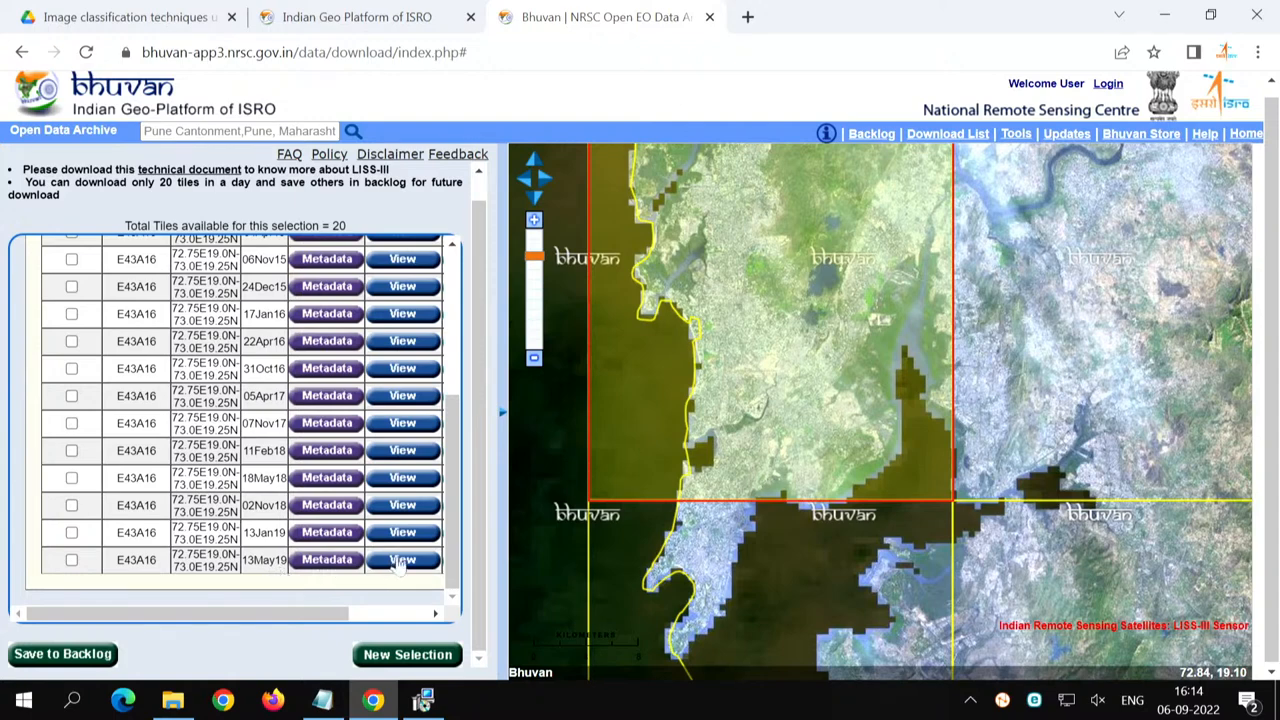
left_click(401, 560)
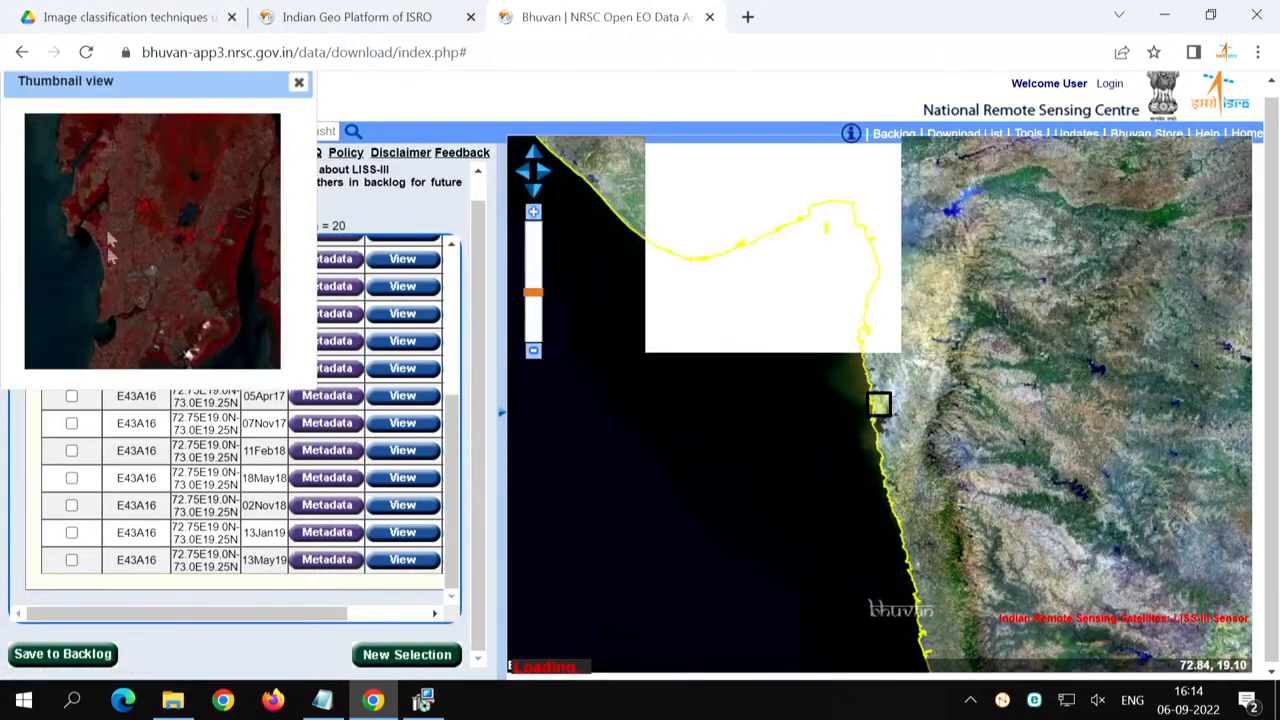
left_click(298, 82)
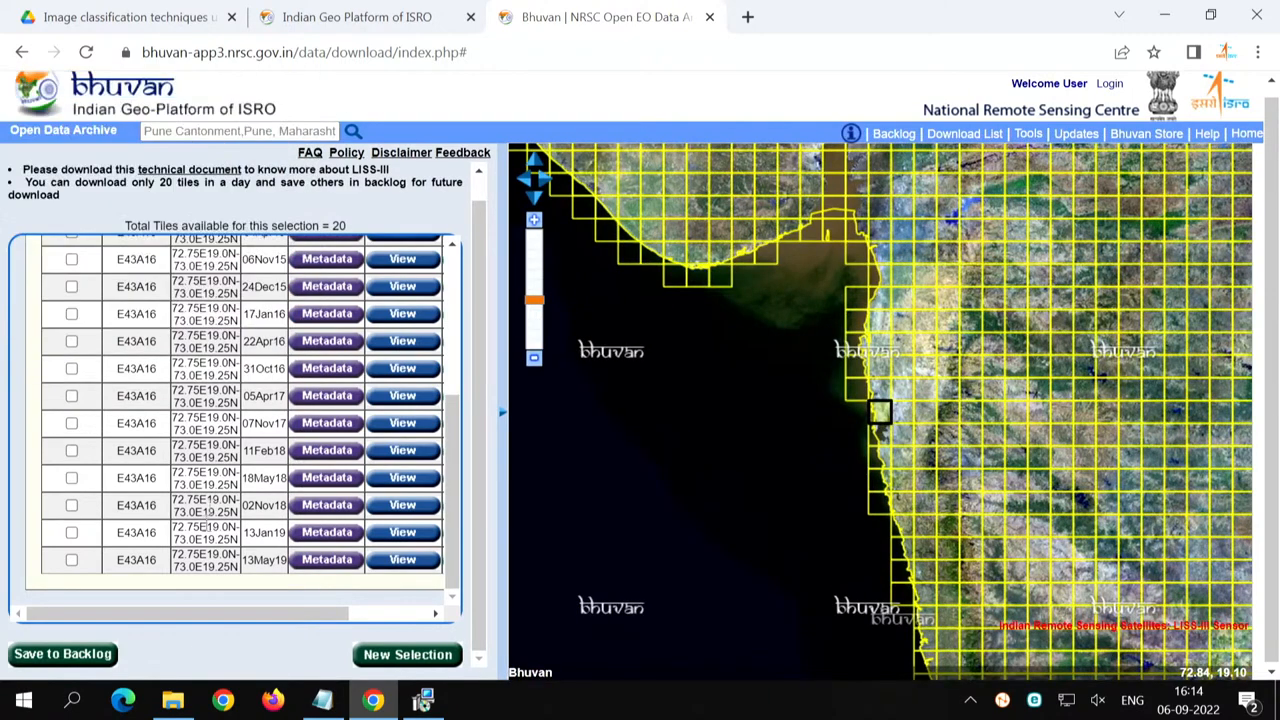
left_click(406, 614)
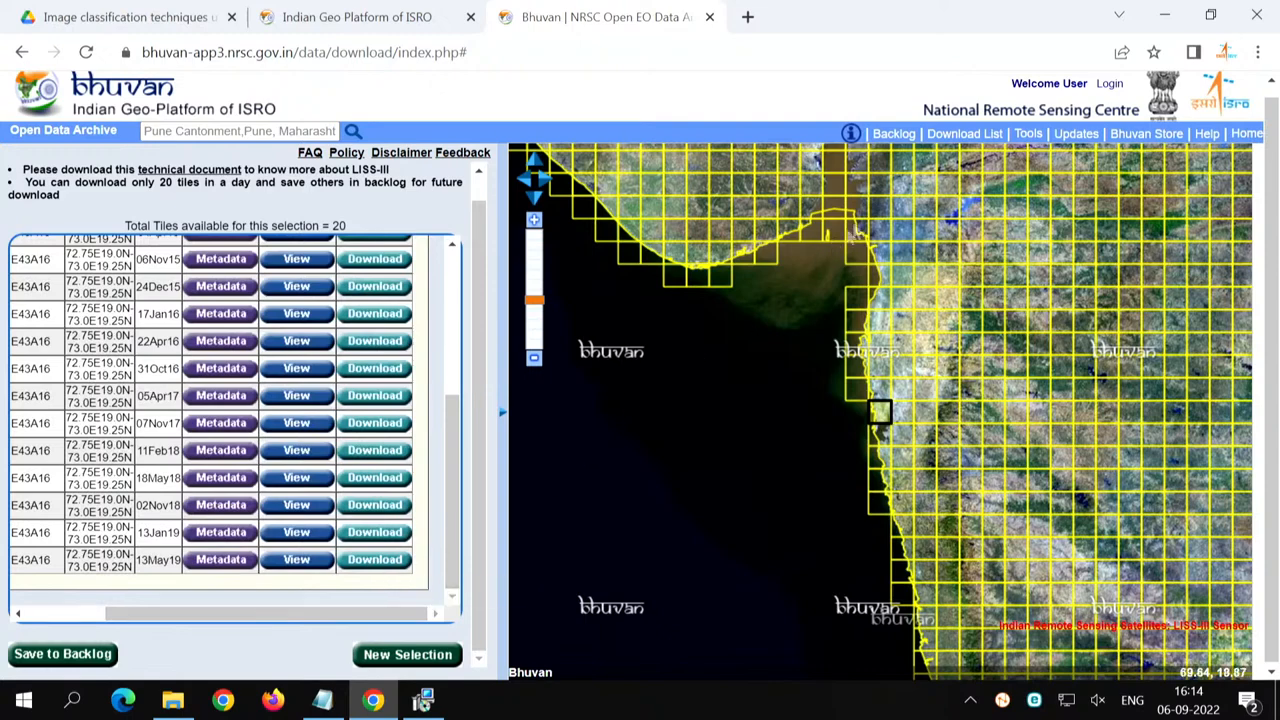
- Open the Bhuvan-Single Sign On login form, review its fields and registration options, and close it without signing in
left_click(1109, 85)
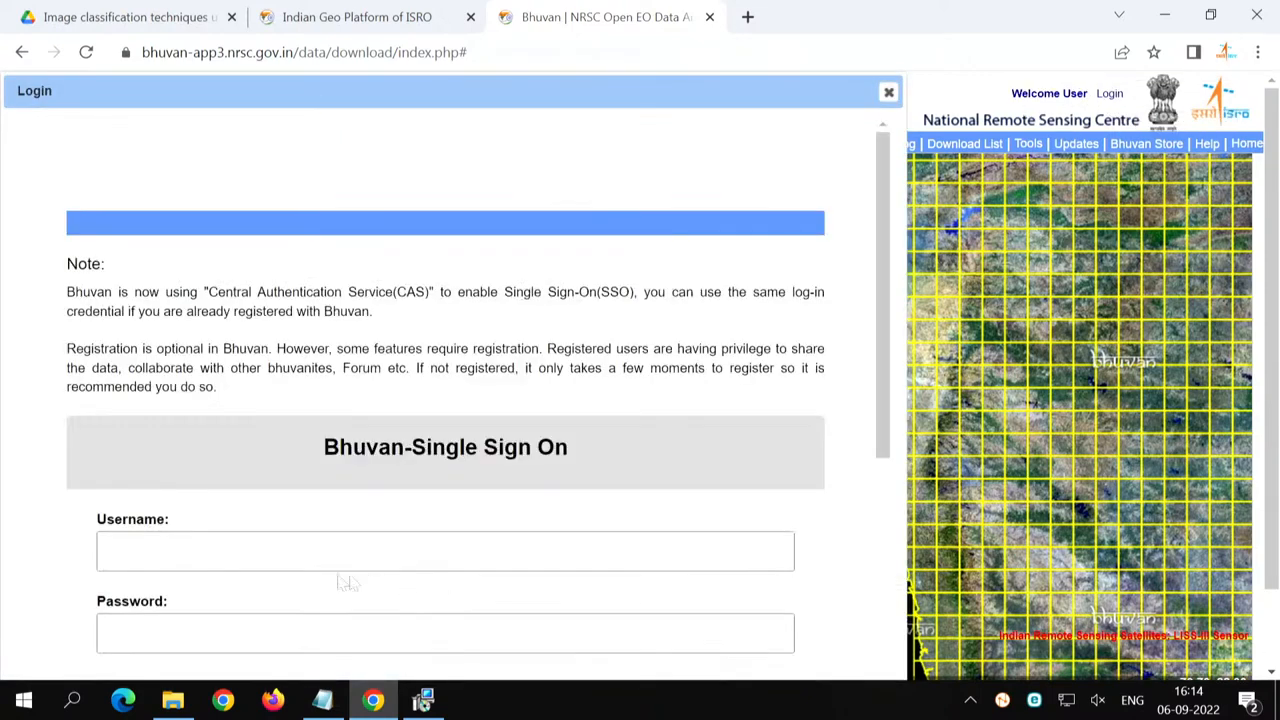
left_click(395, 569)
scroll(395, 569, "down", 4)
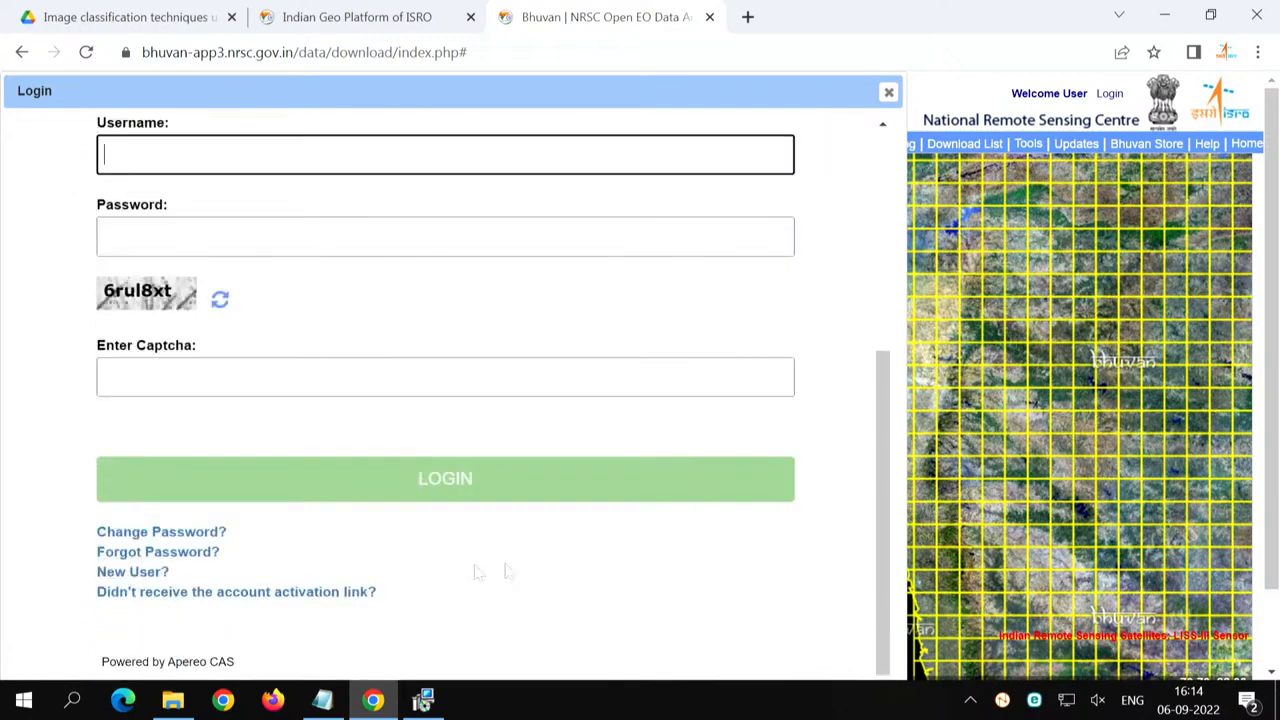
left_click(888, 92)
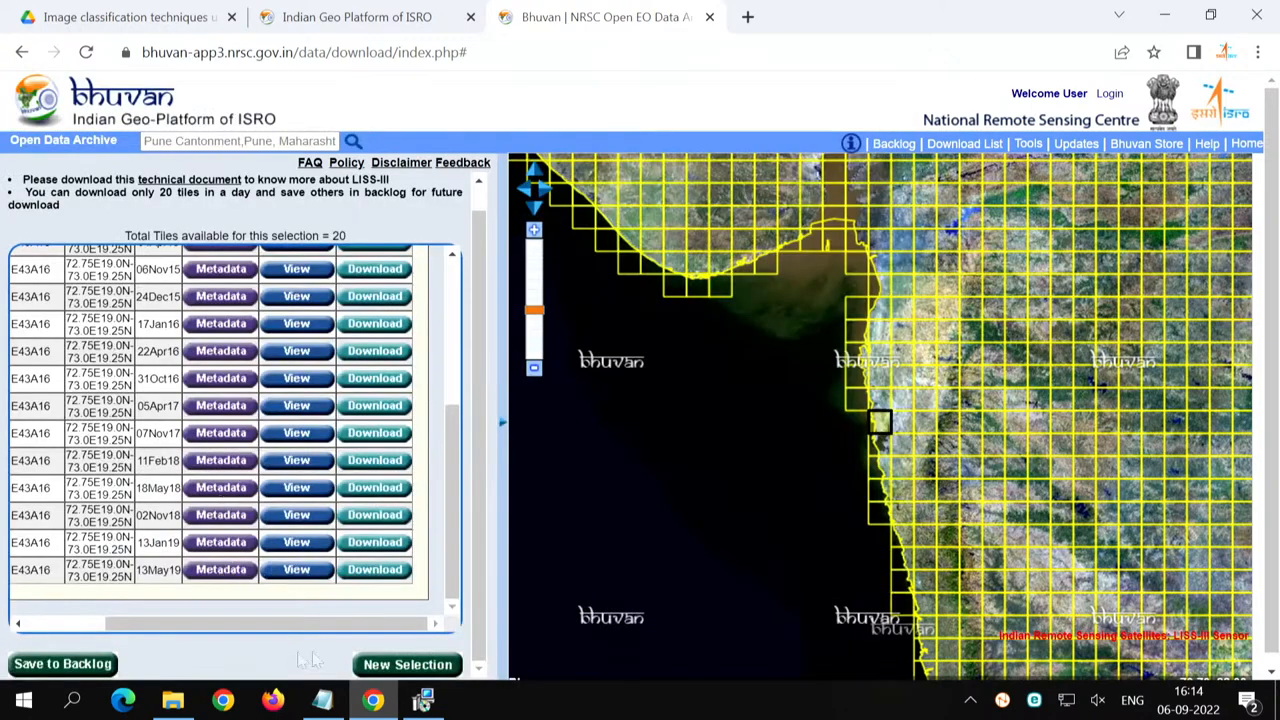
- Switch to File Explorer and examine the L3-DDN-05Apr19 BAND2 to BAND5 TIF files in the Image processing using QGIS folder
left_click(173, 700)
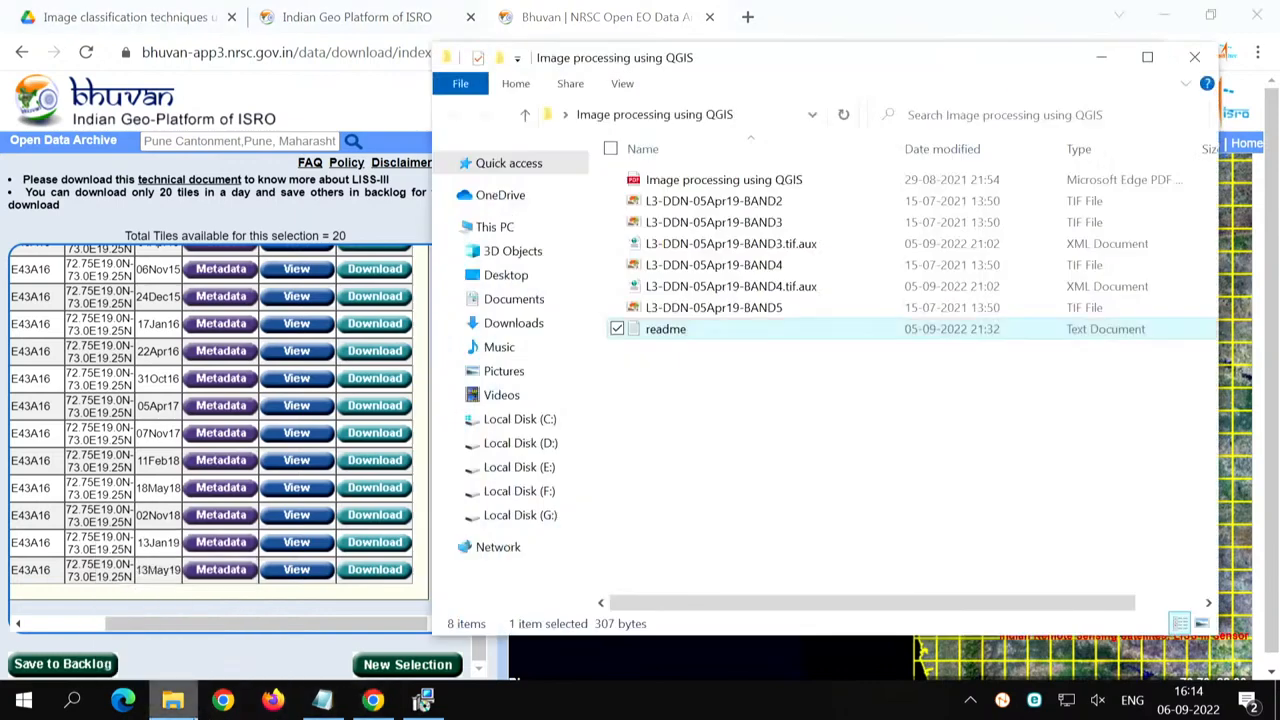
left_click(686, 312)
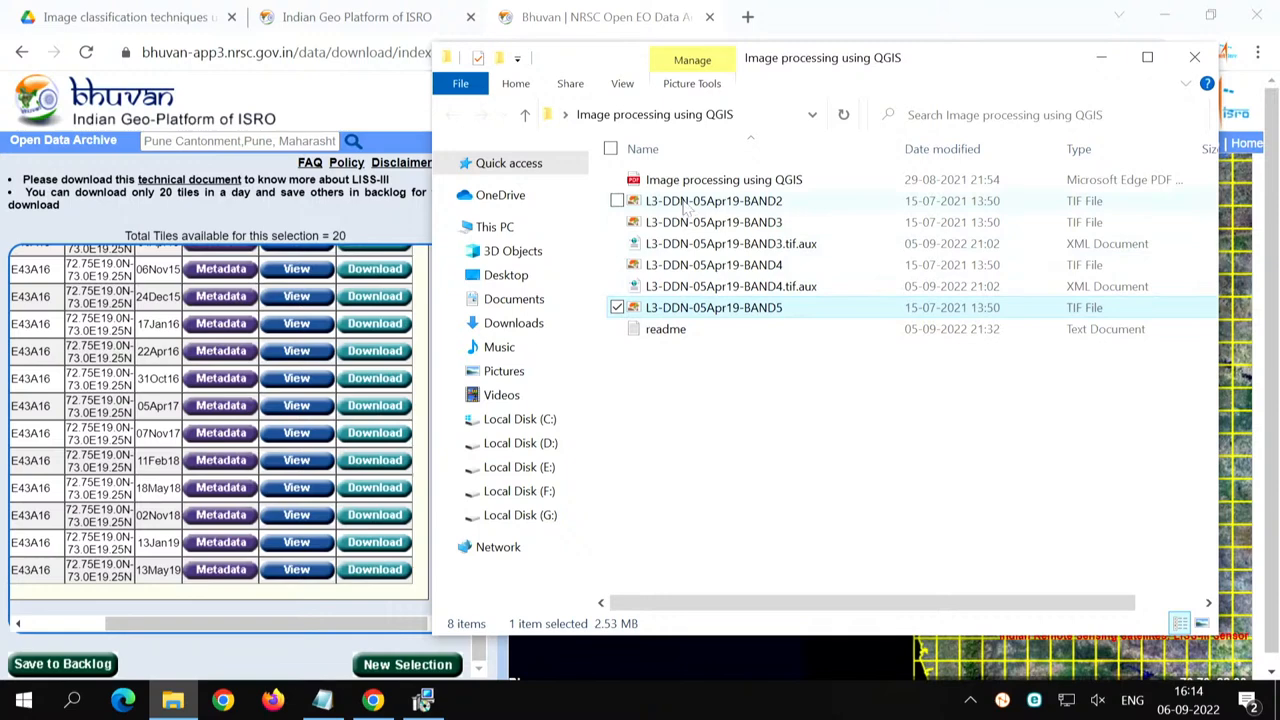
left_click(685, 203)
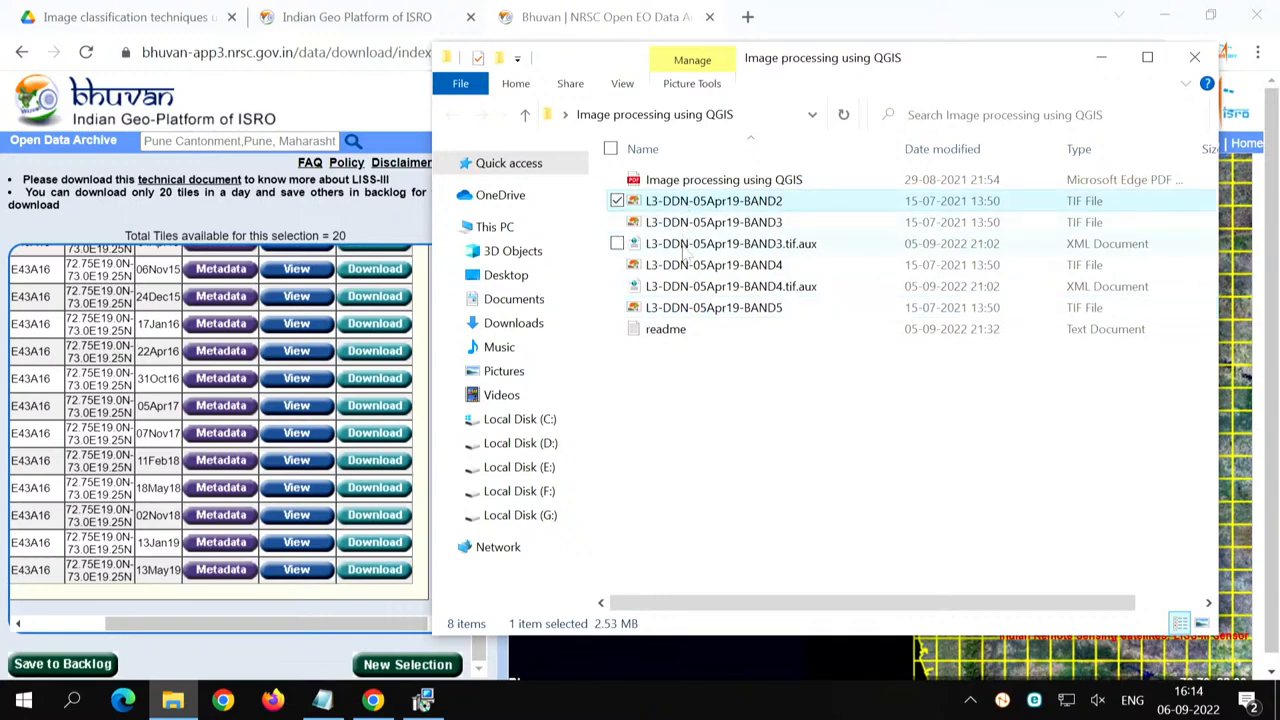
left_click(776, 226)
left_click(778, 270)
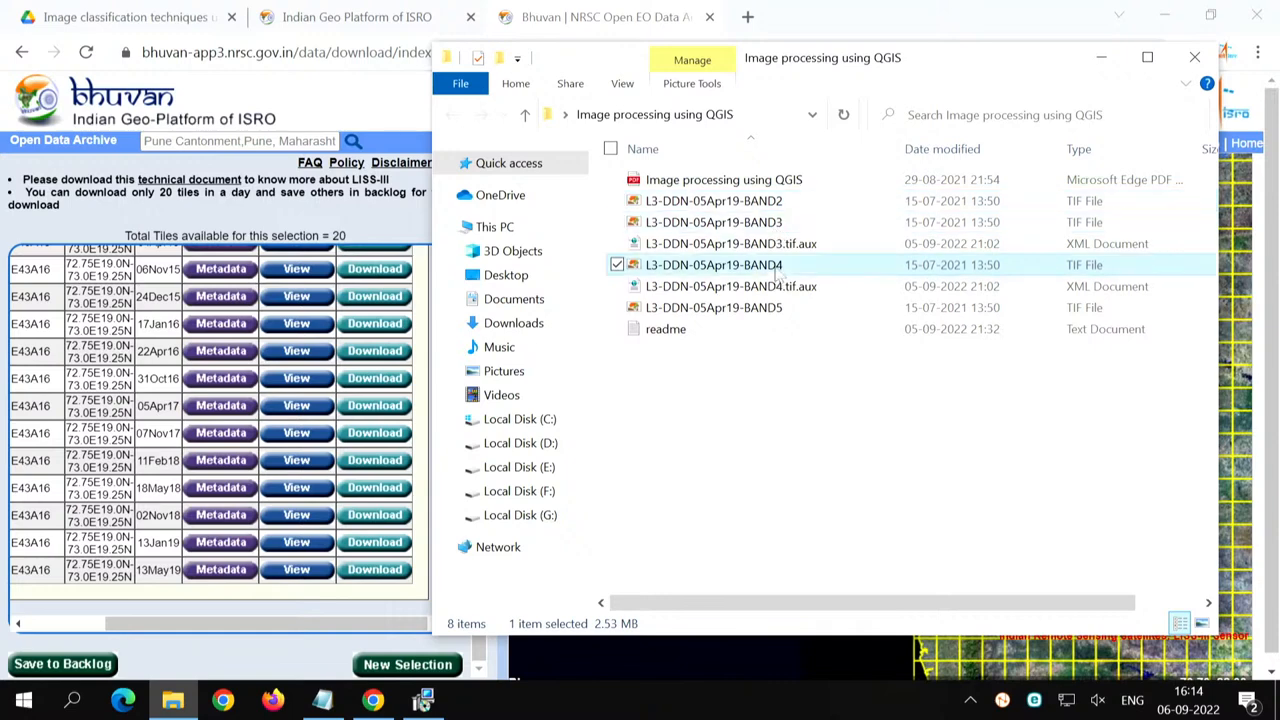
left_click(778, 312)
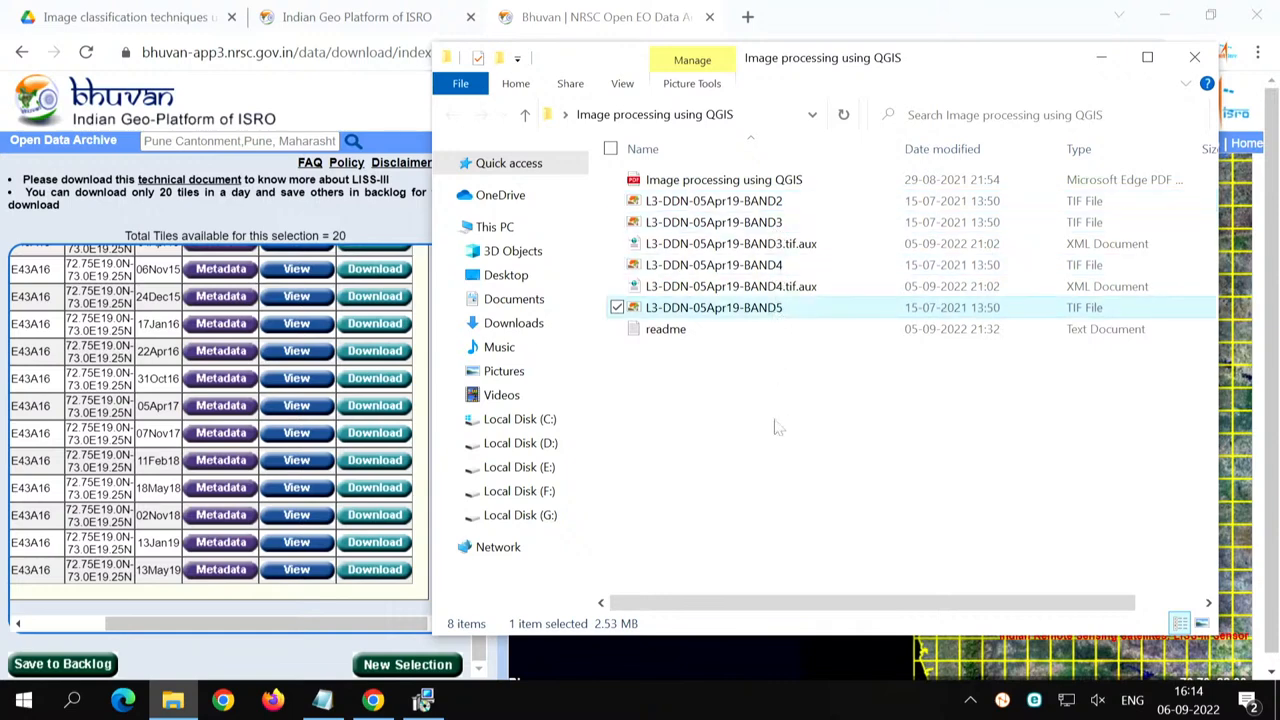
left_click(777, 204)
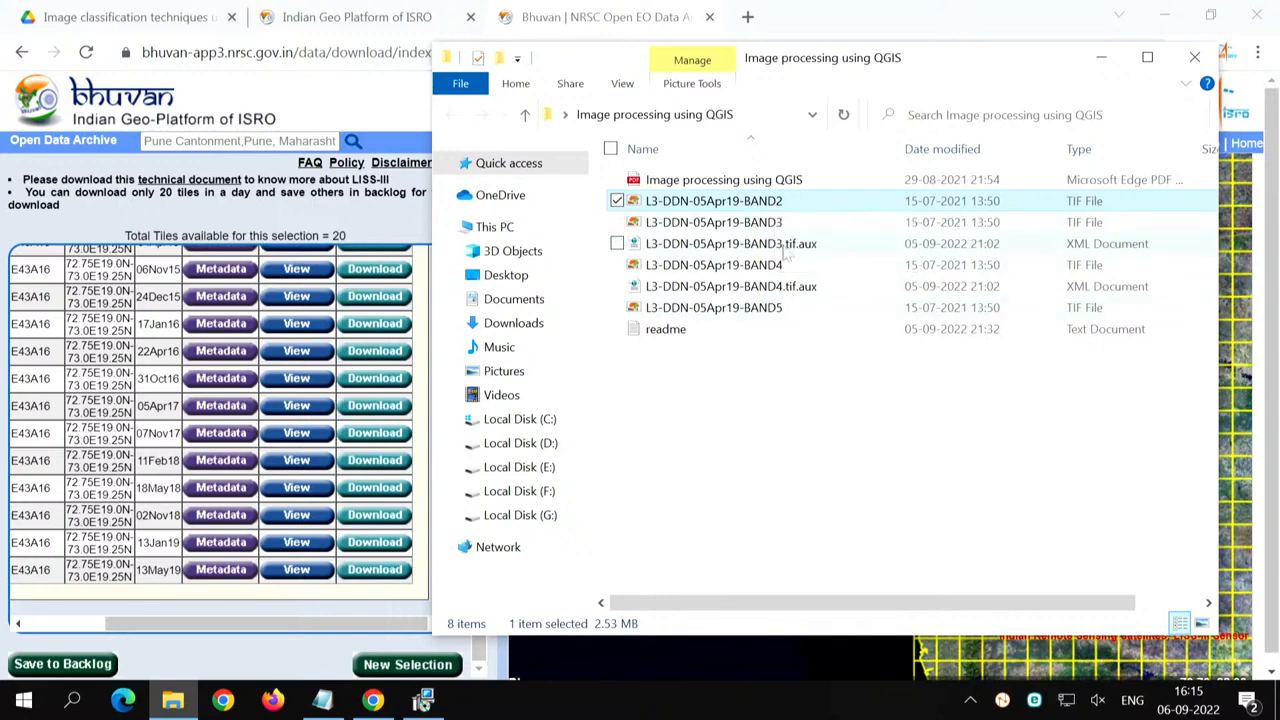
- Point out the L3-DDN-05Apr19 BAND3, BAND4 and BAND5 TIF files, check the QGIS setup progress, and return to the folder
left_click(785, 224)
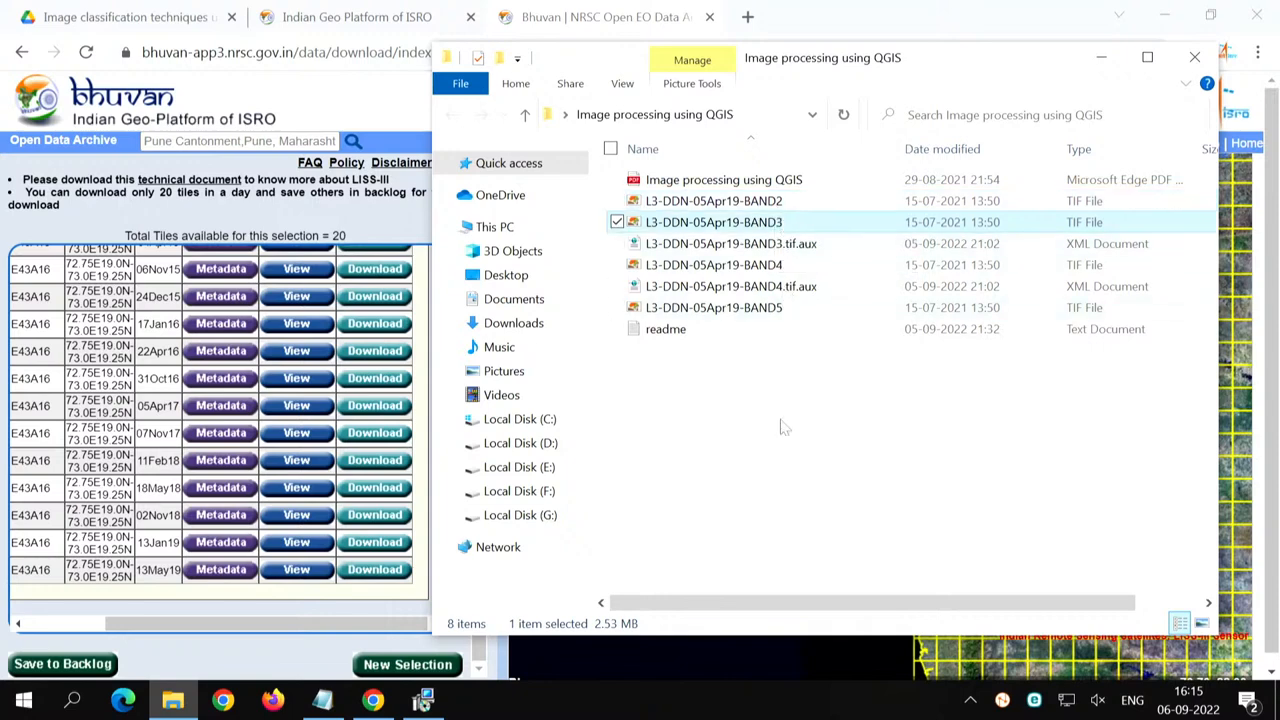
left_click(781, 264)
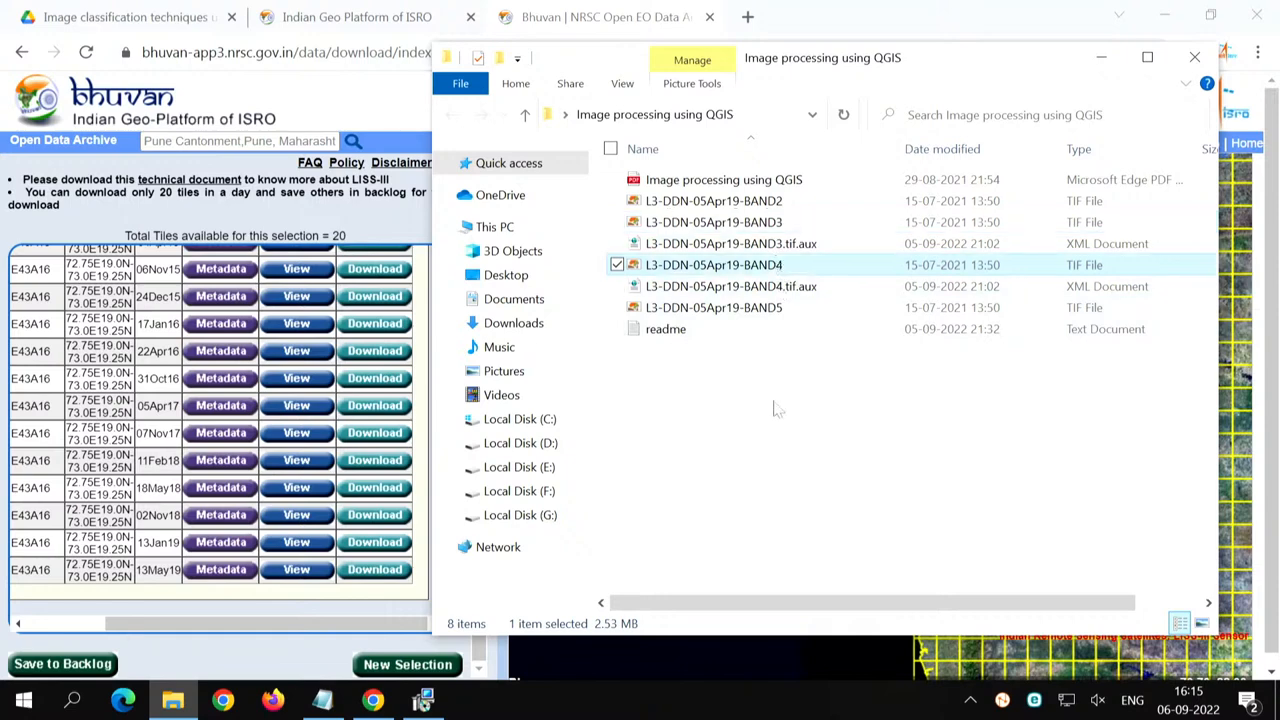
left_click(778, 310)
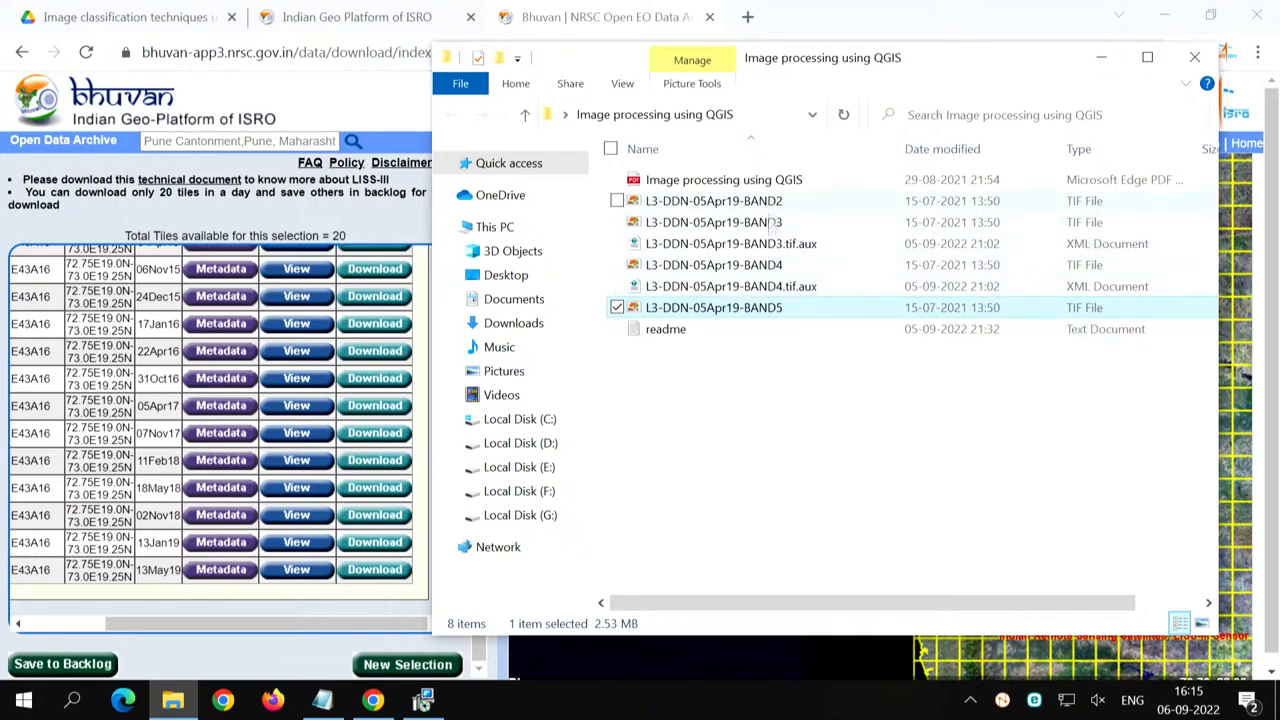
left_click(763, 398)
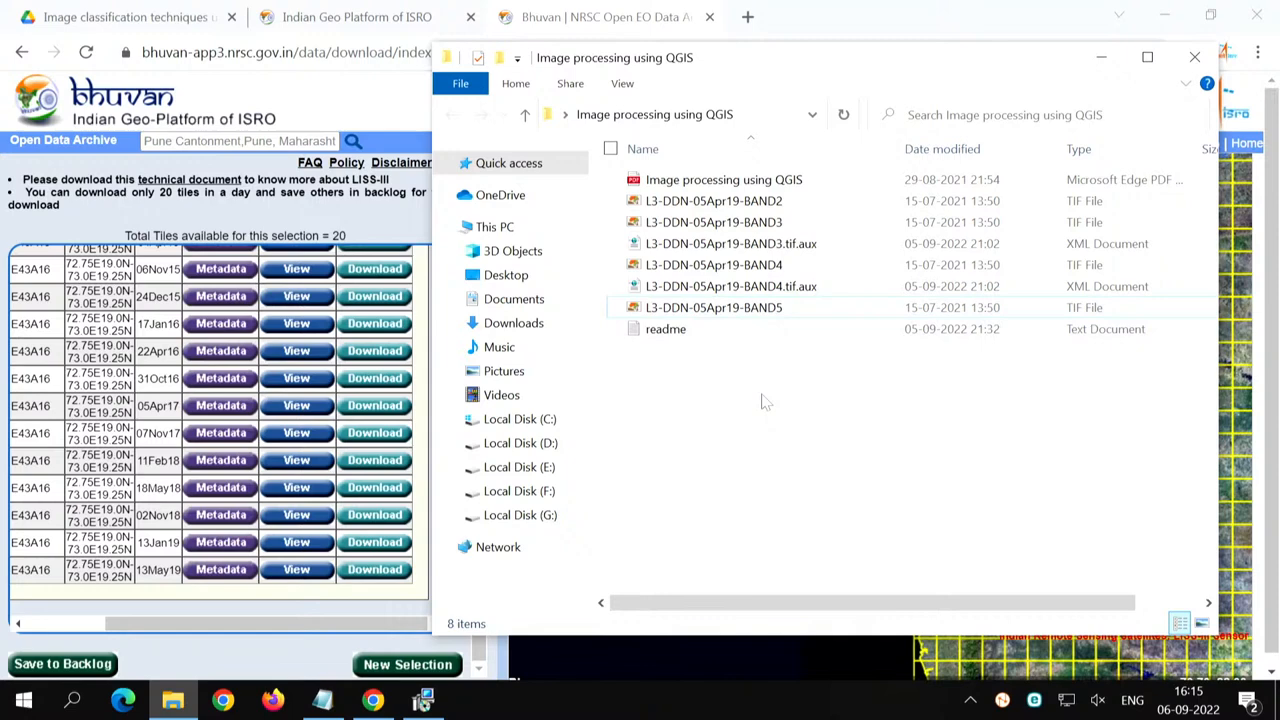
left_click(422, 700)
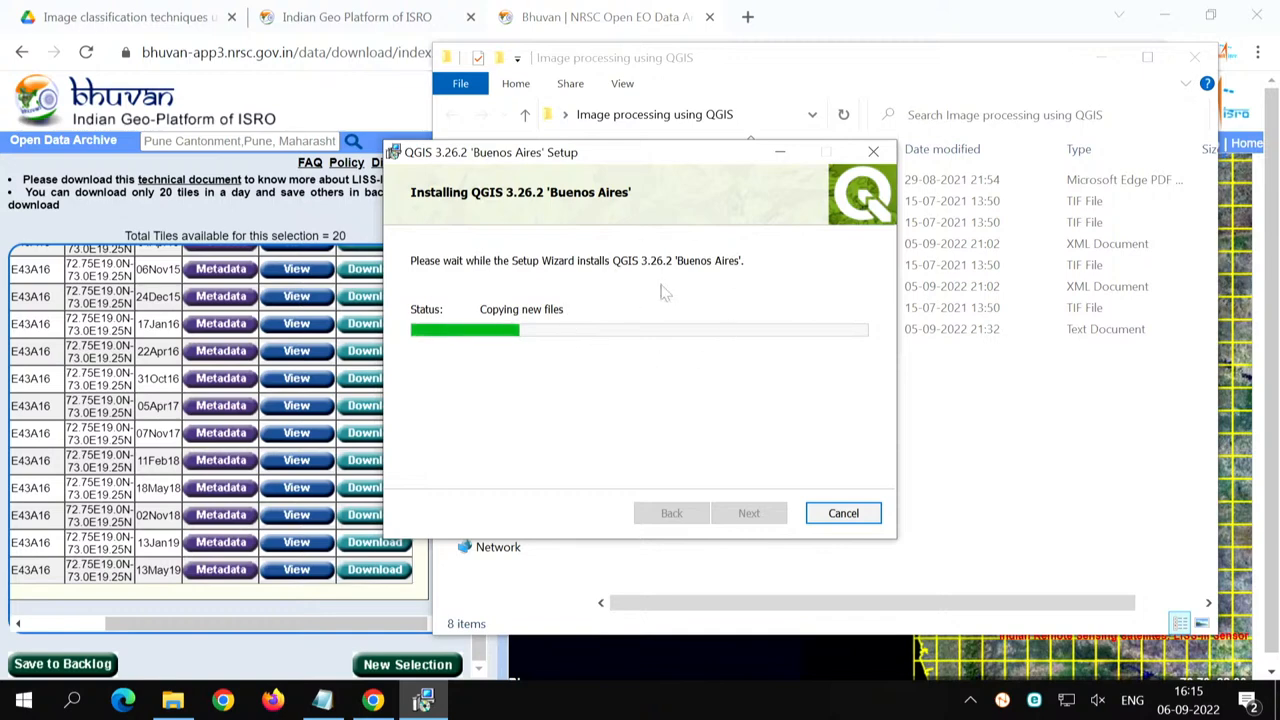
left_click(1037, 444)
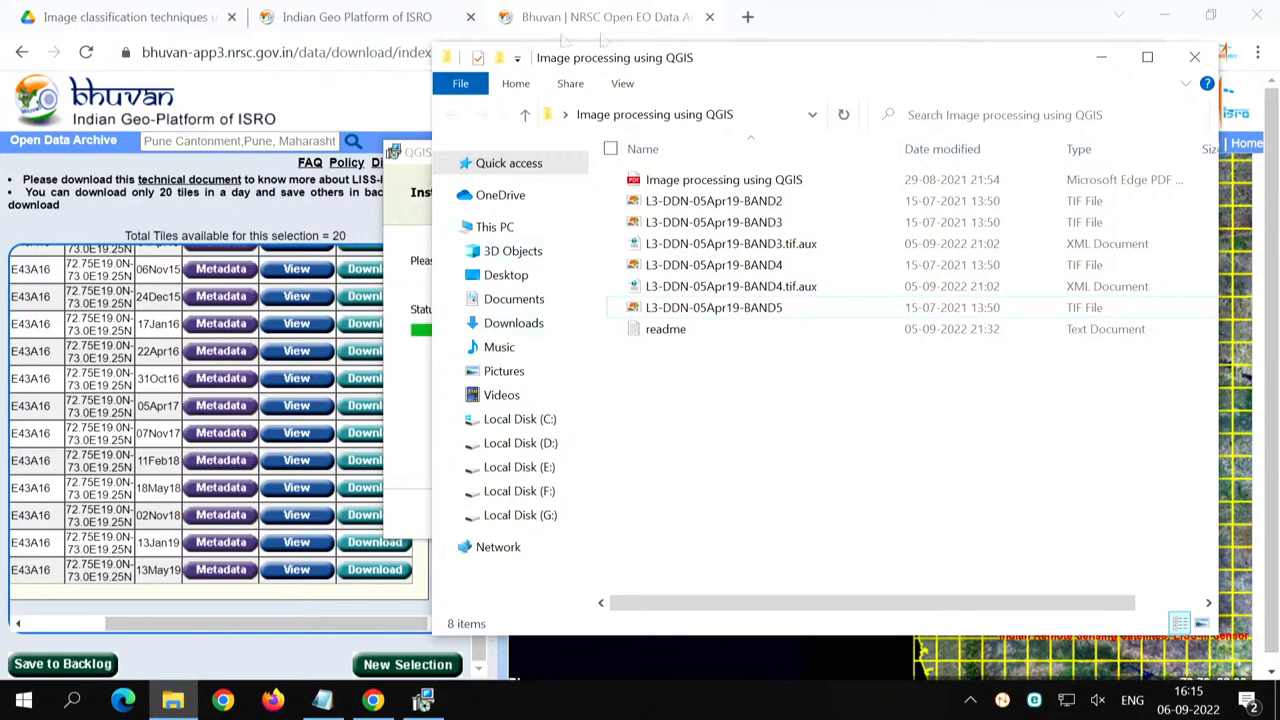
- Switch to Chrome and search Google for "qgis" in a new tab
left_click(748, 17)
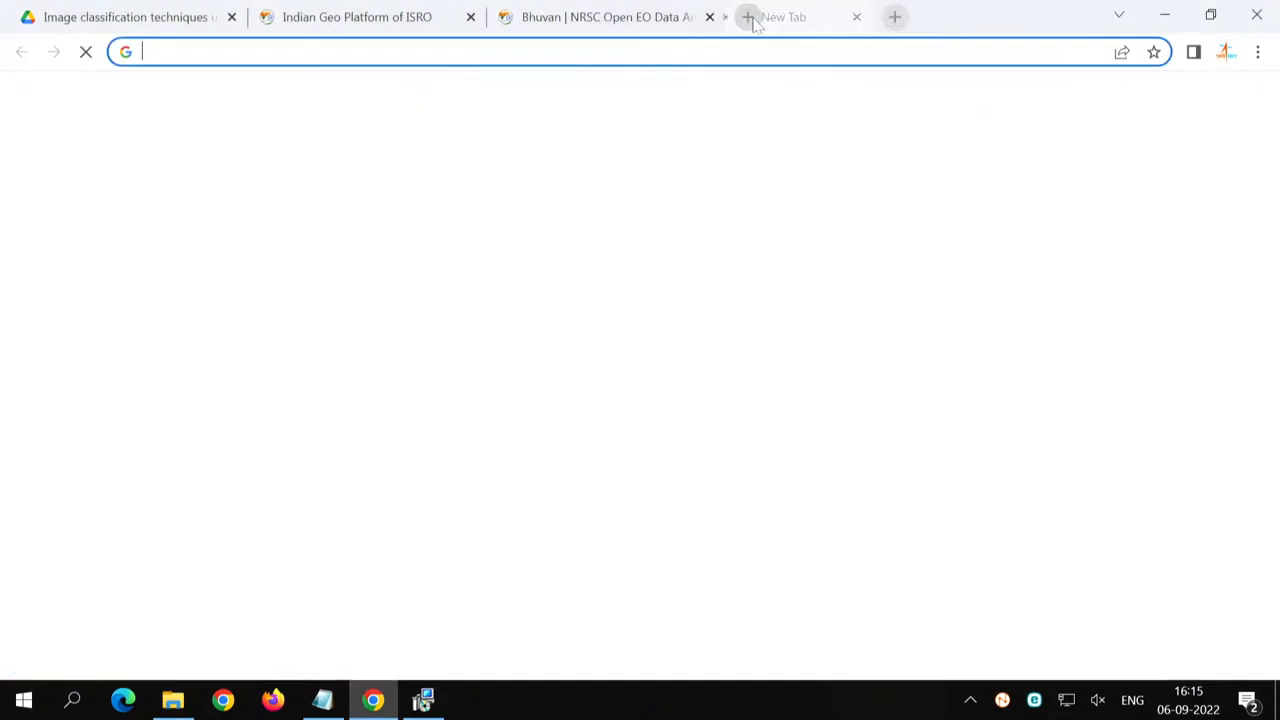
type("qgis")
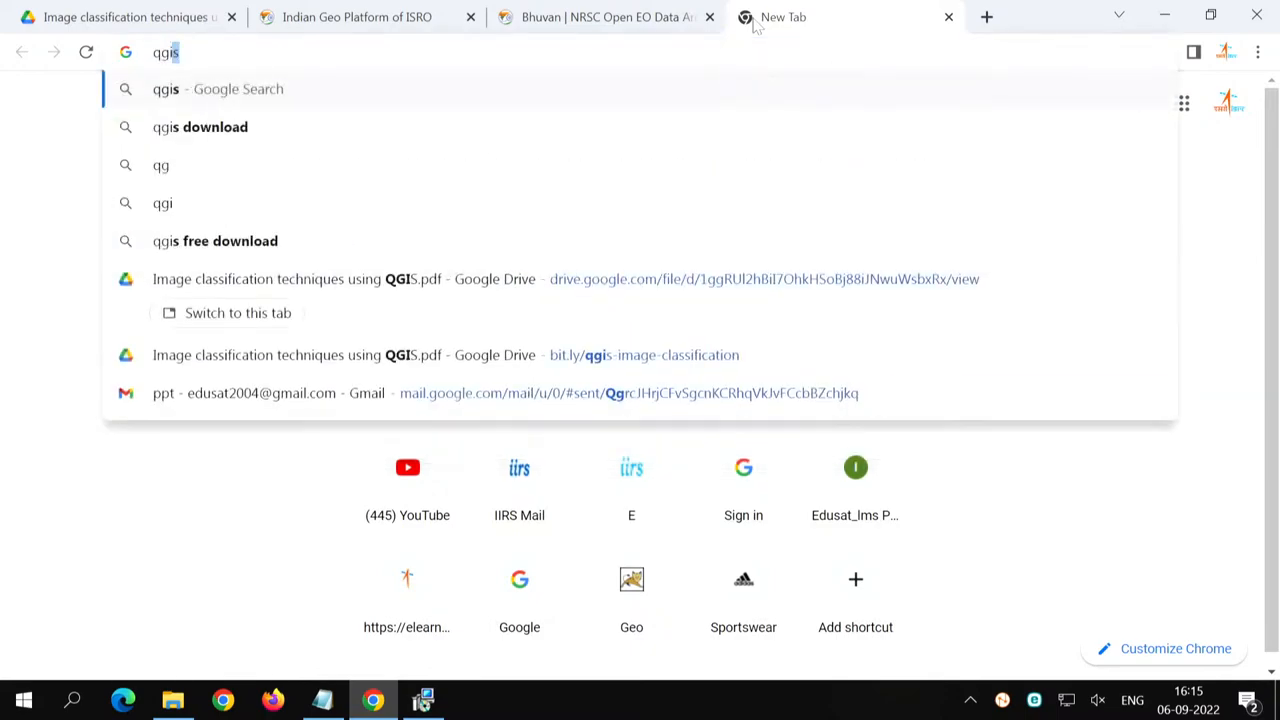
key("Return")
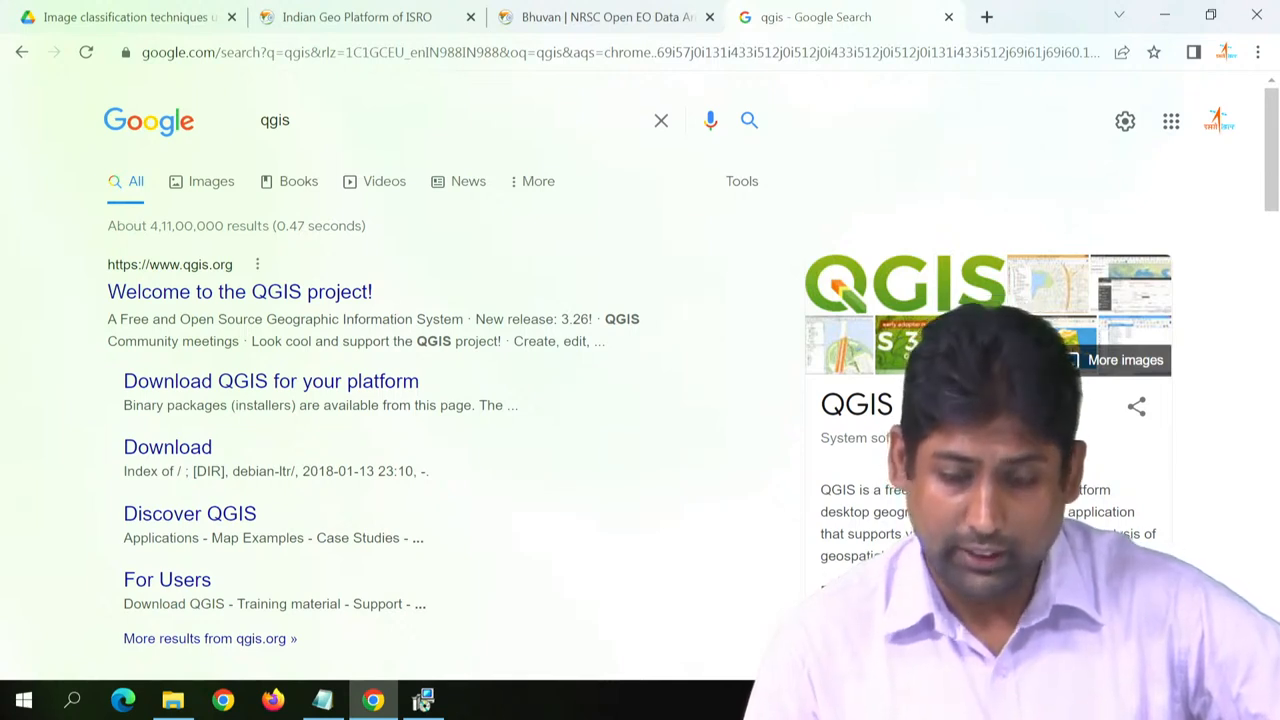
- Highlight the free, open-source, cross-platform, desktop and geographic information system phrases in the QGIS description, and open the QGIS project website
double_click(902, 490)
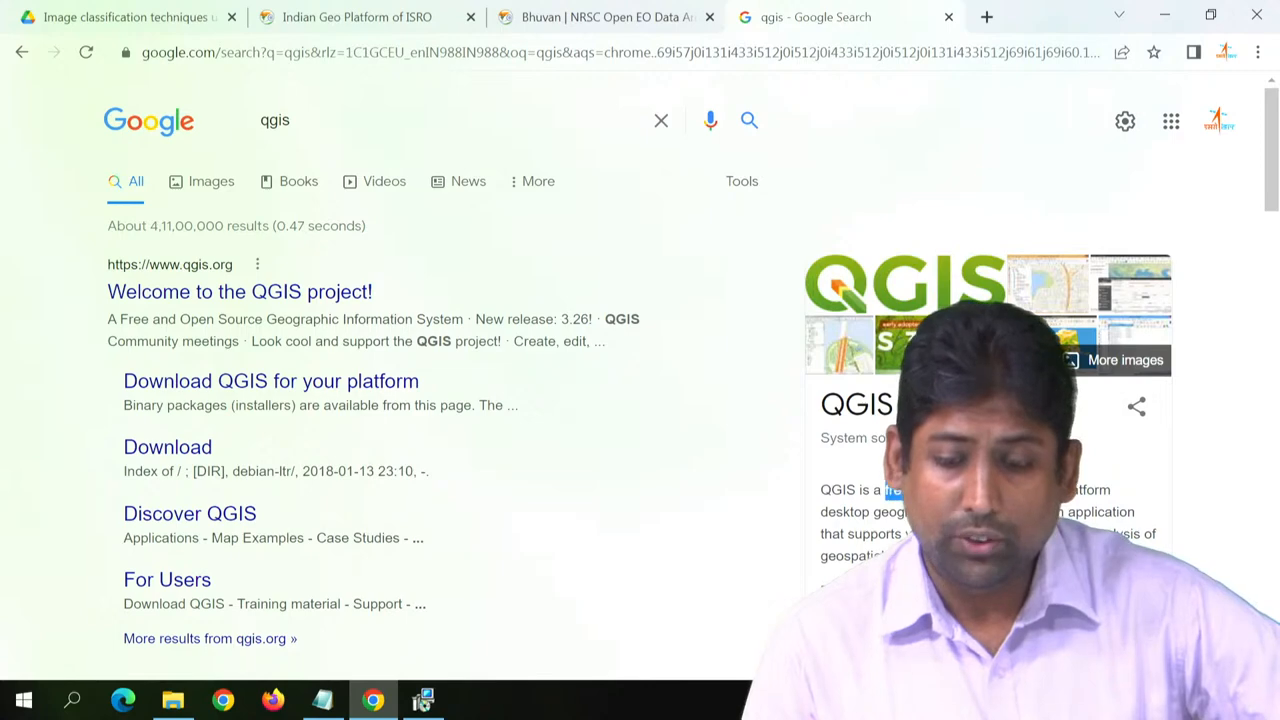
mouse_move(902, 490)
left_mouse_down()
mouse_move(985, 490)
mouse_move(911, 487)
left_mouse_up()
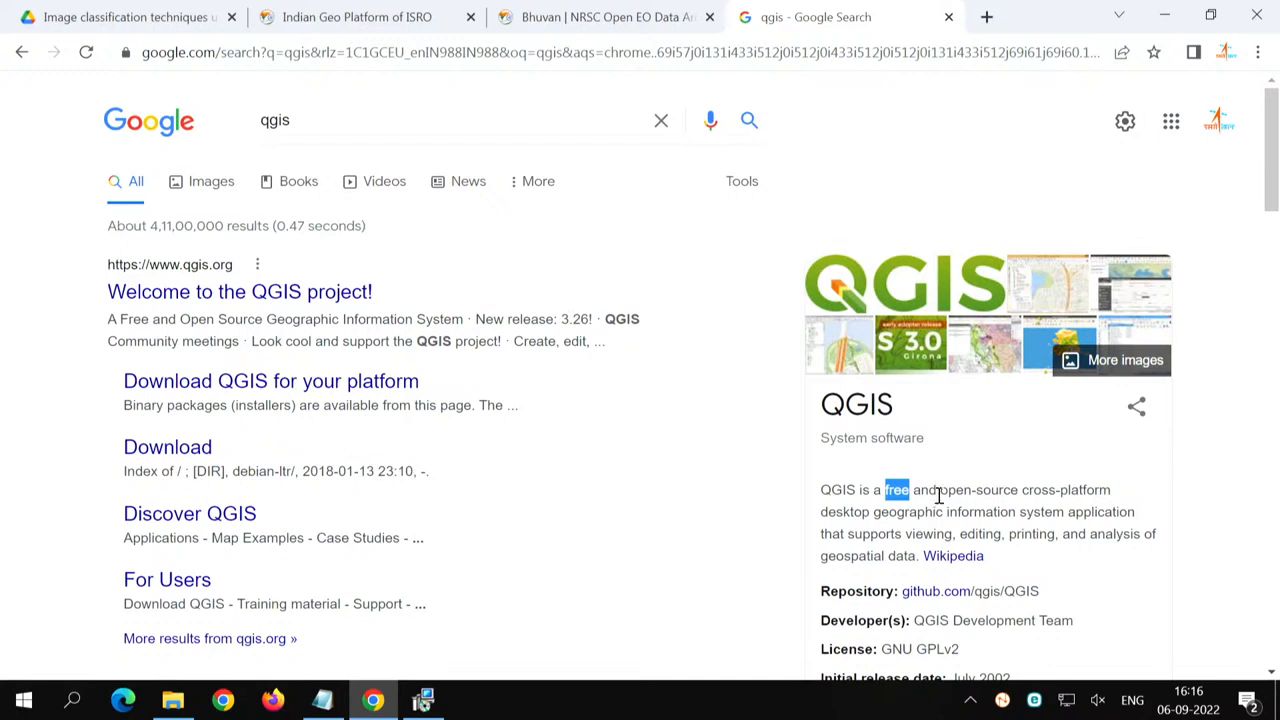
left_click_drag(938, 492, 1020, 495)
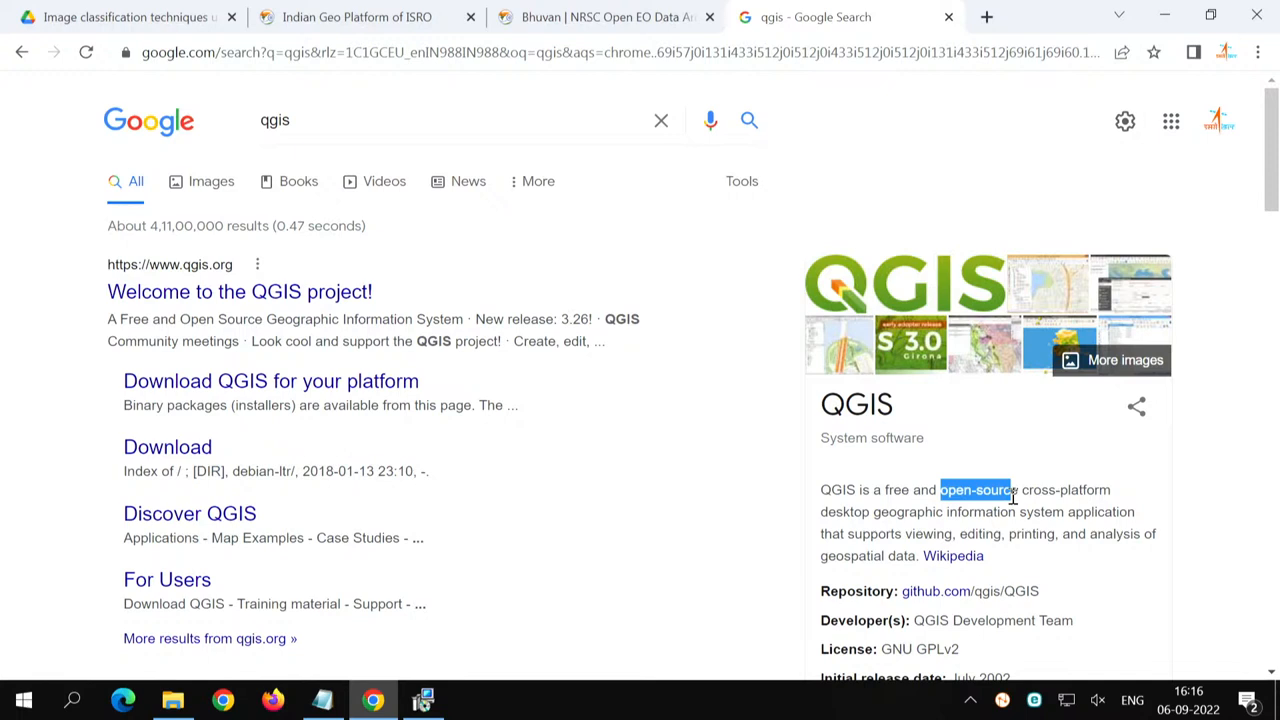
left_click_drag(1022, 489, 1113, 486)
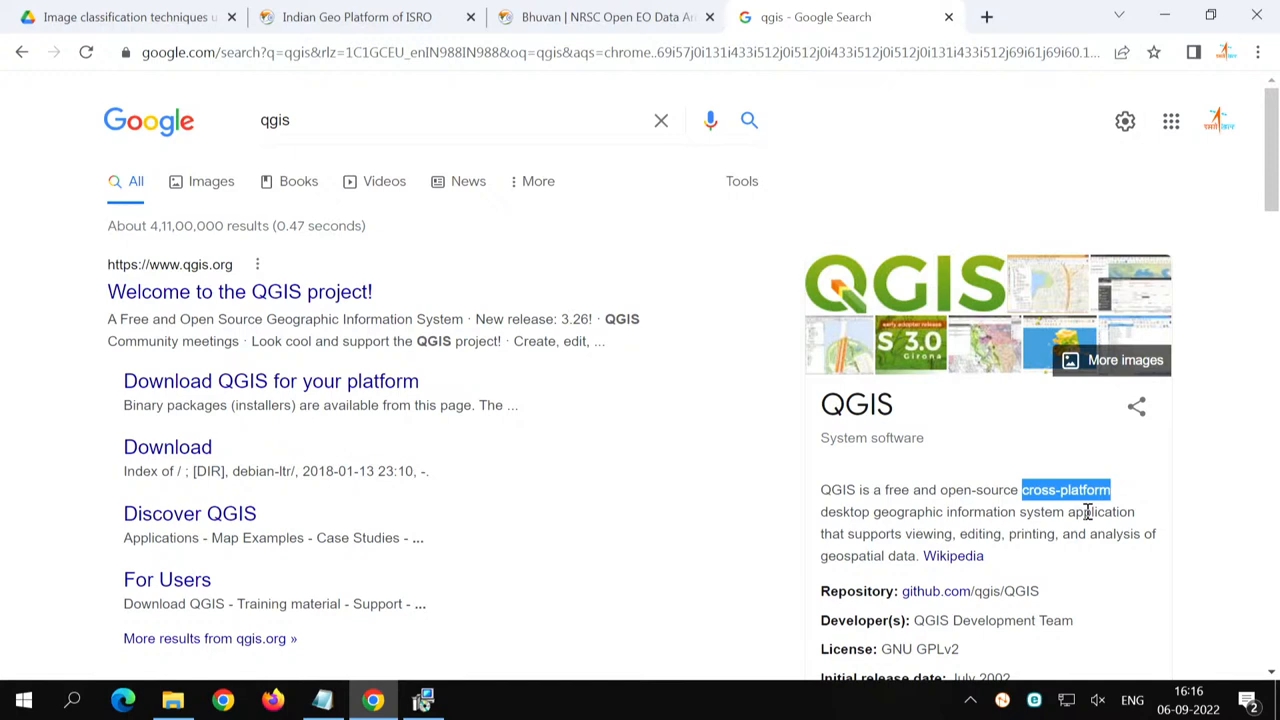
double_click(836, 516)
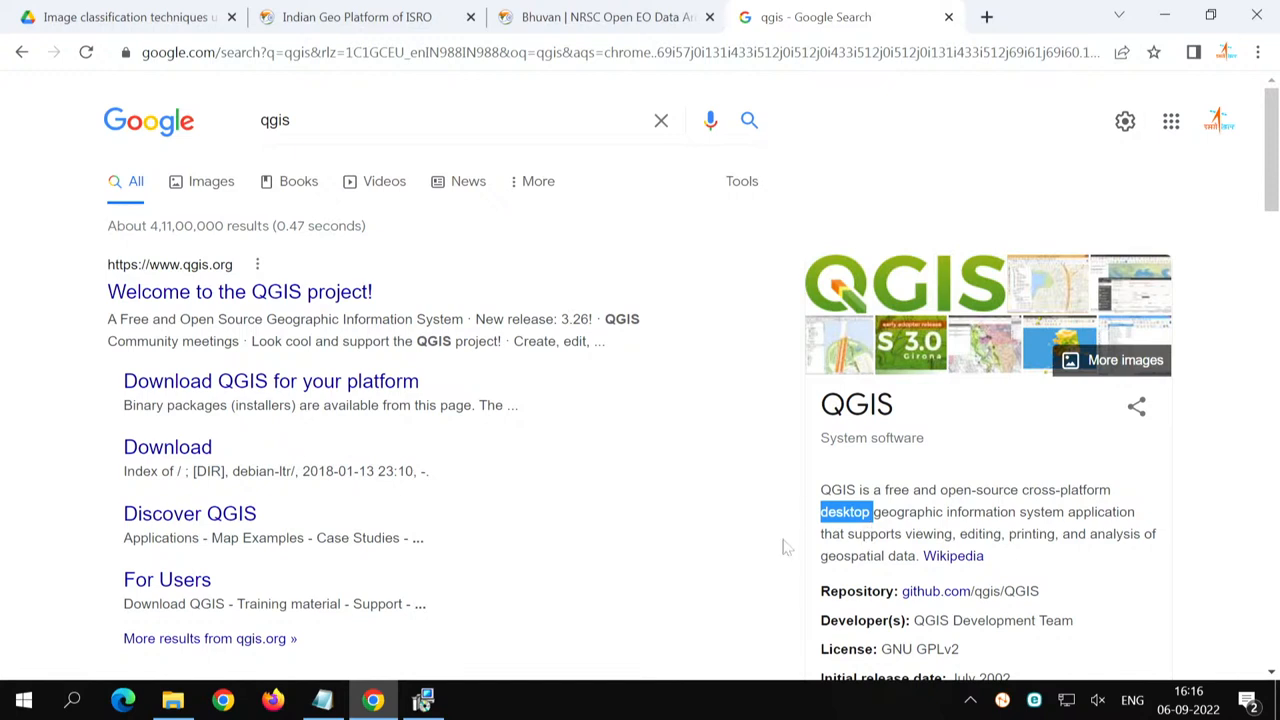
left_click(880, 518)
left_click_drag(876, 516, 1211, 516)
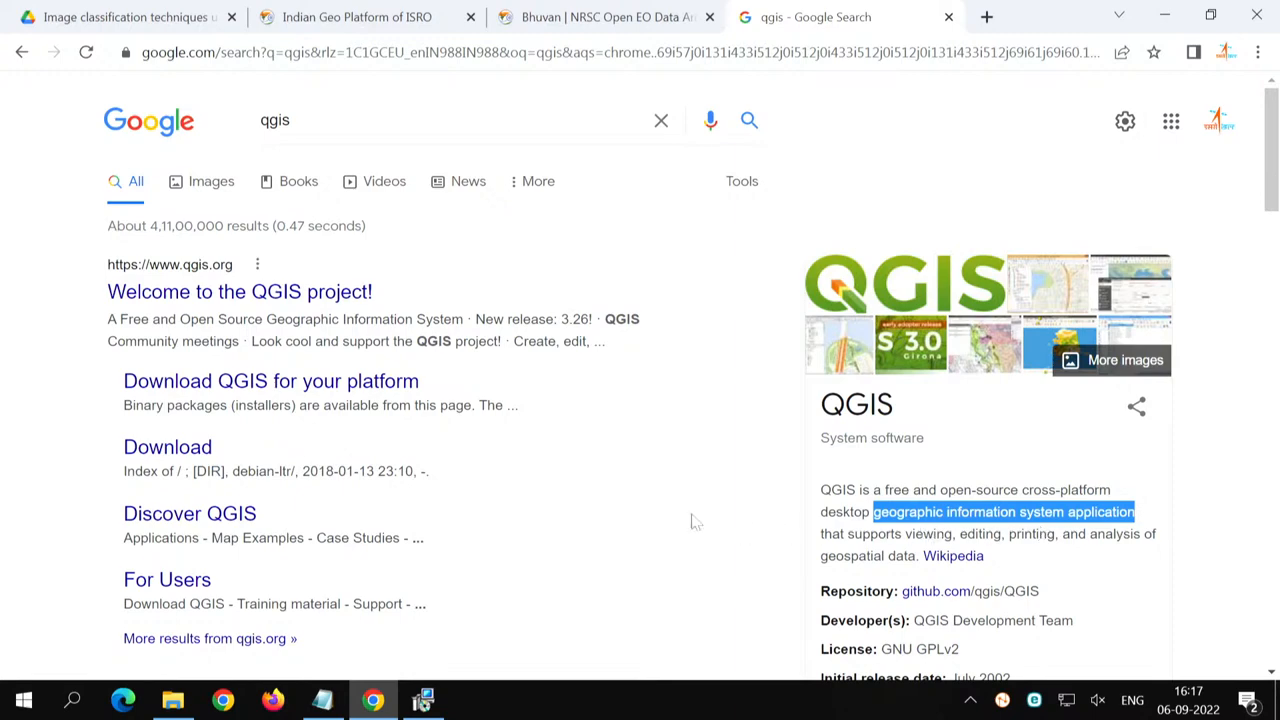
left_click(233, 300)
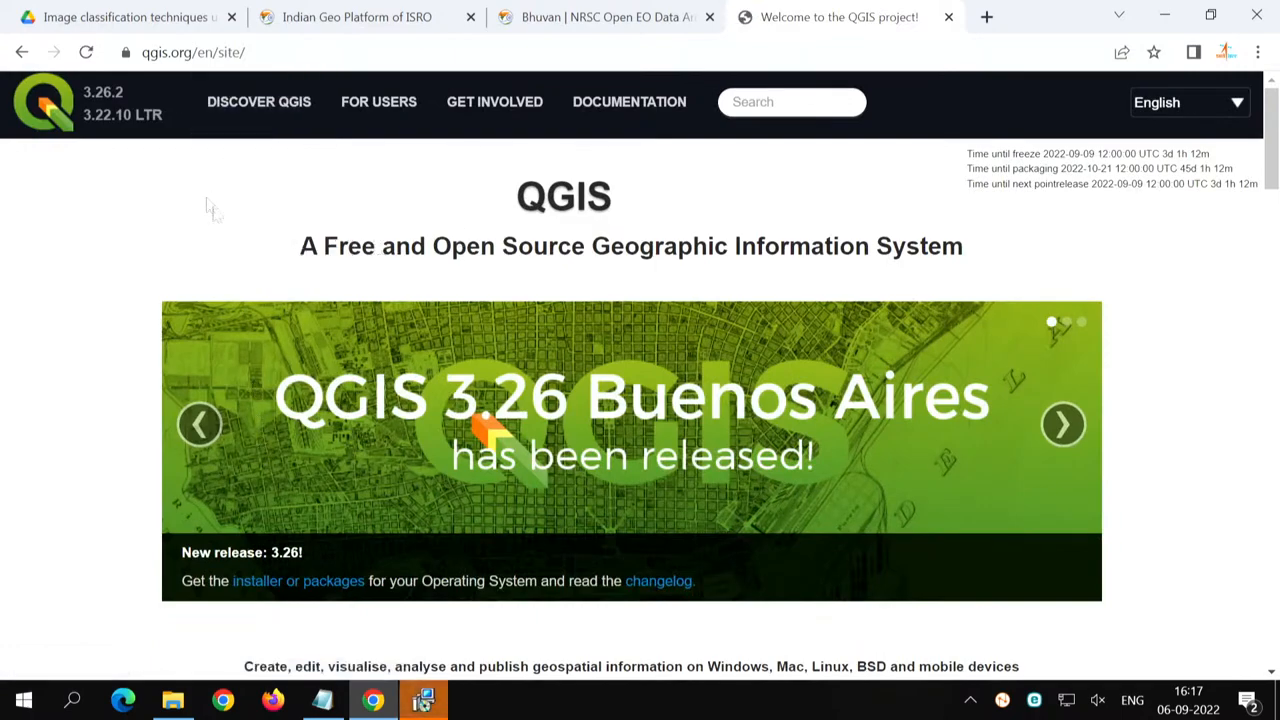
- Finish the QGIS 3.26.2 setup wizard and launch QGIS Desktop 3.26.2 from the installed programs
left_click(426, 702)
left_click(749, 513)
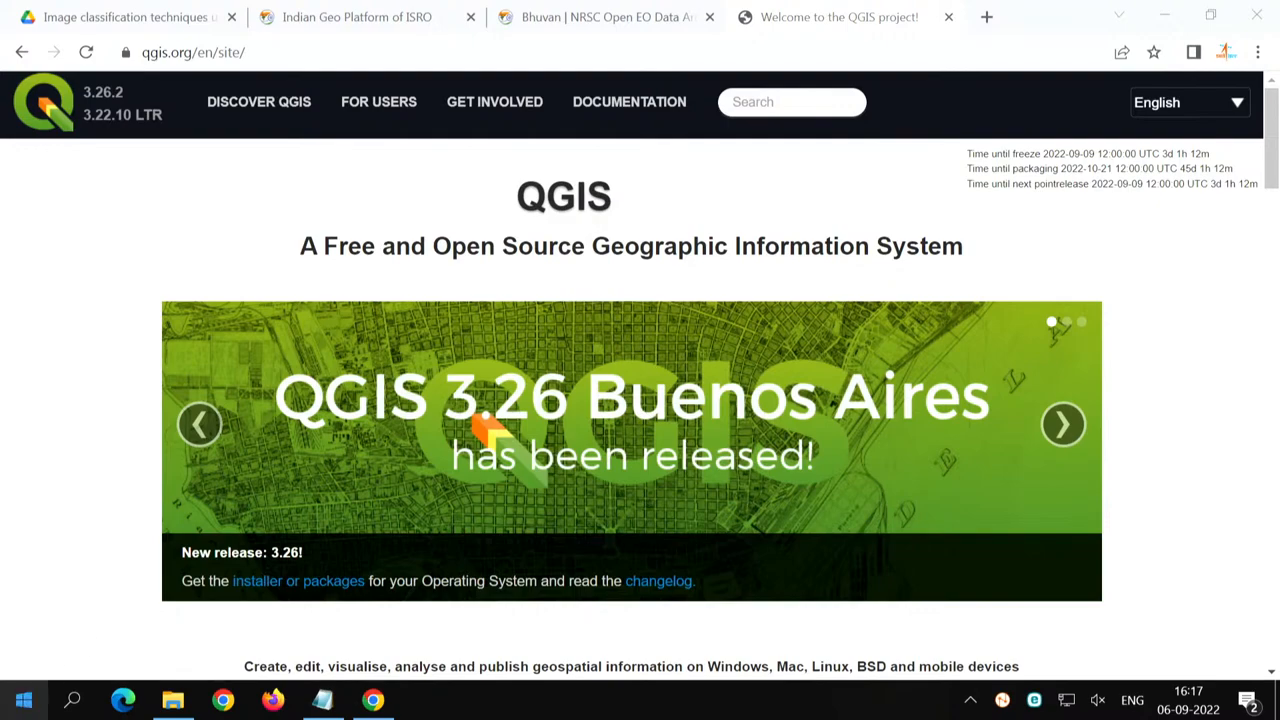
left_click(22, 703)
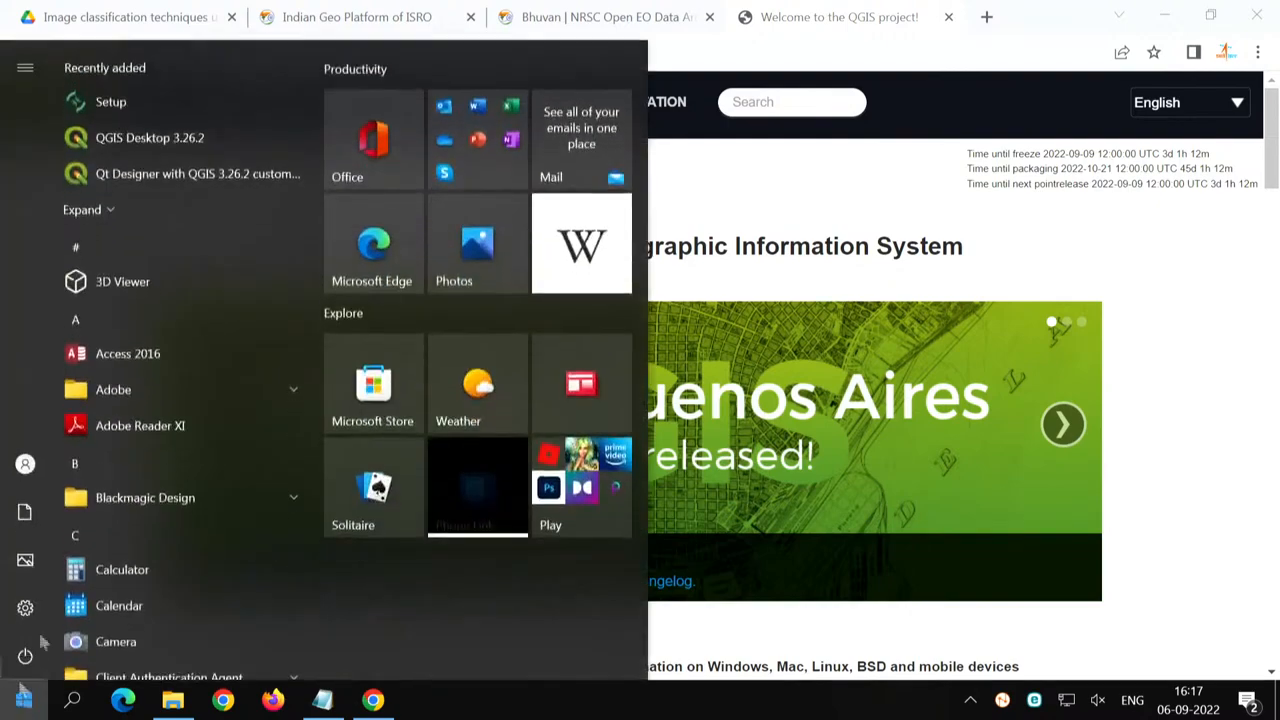
scroll(125, 450, "down", 5)
scroll(125, 450, "up", 3)
scroll(125, 450, "down", 15)
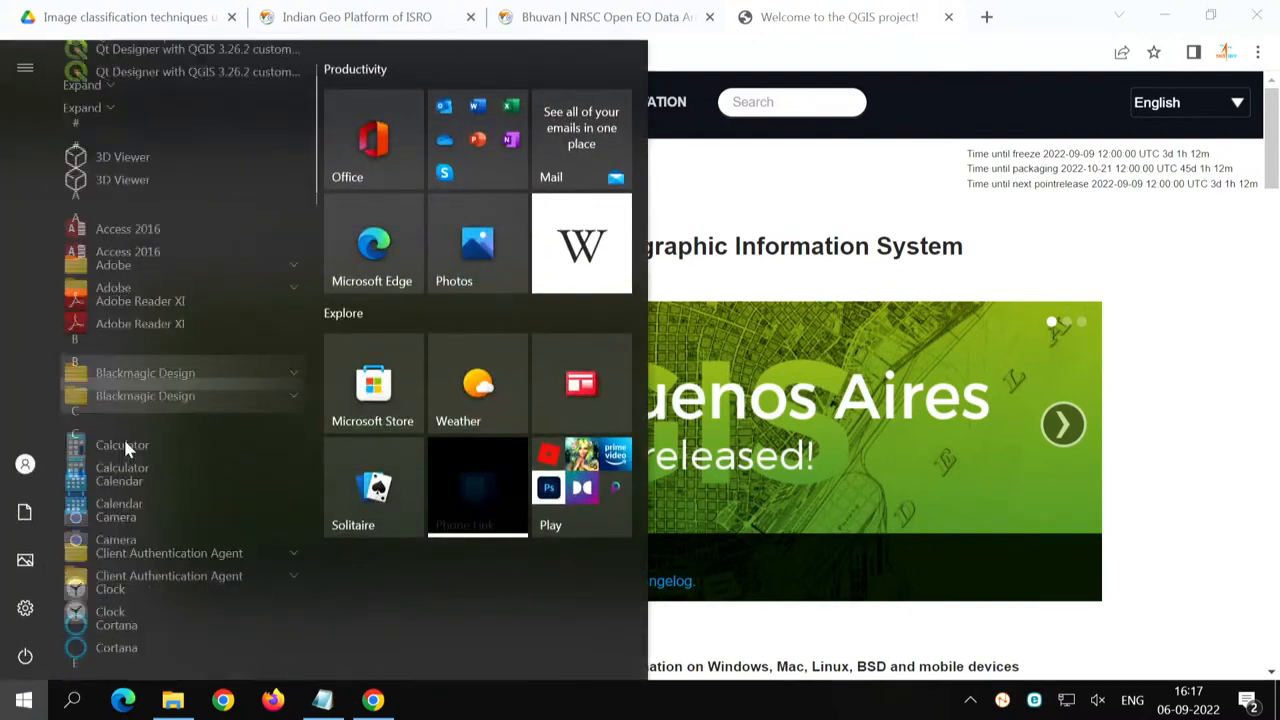
scroll(125, 450, "down", 5)
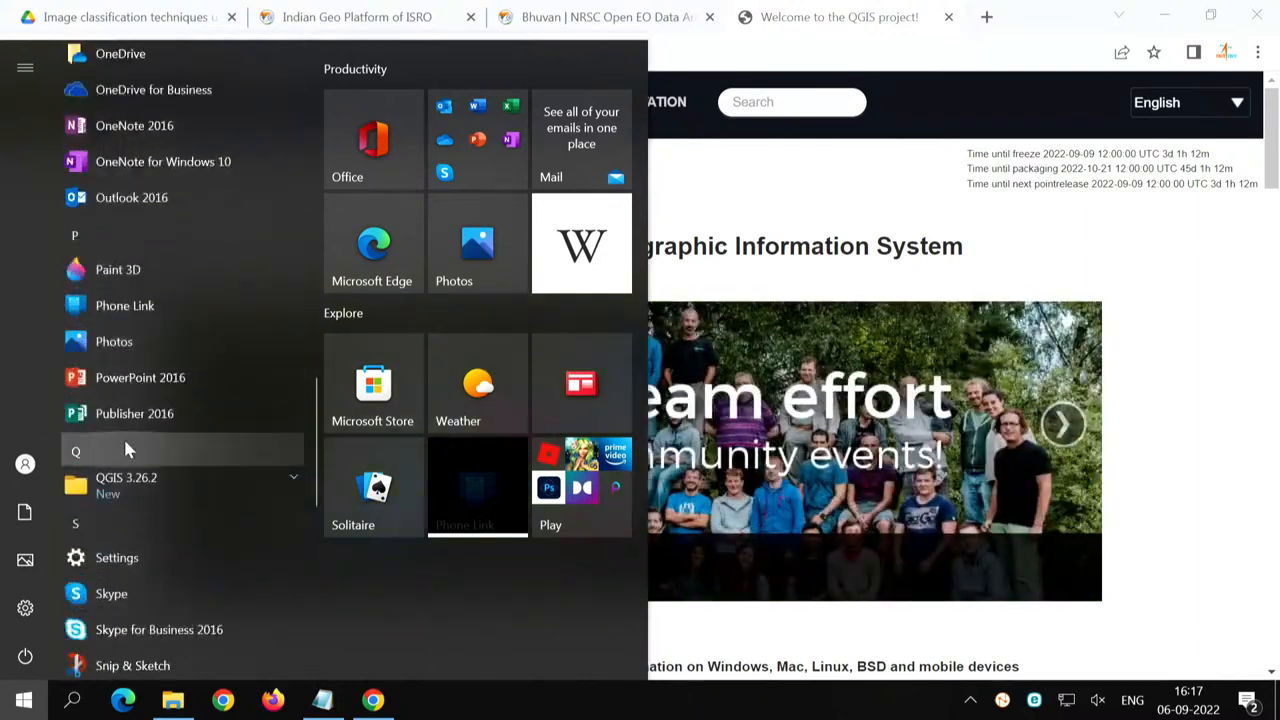
left_click(137, 370)
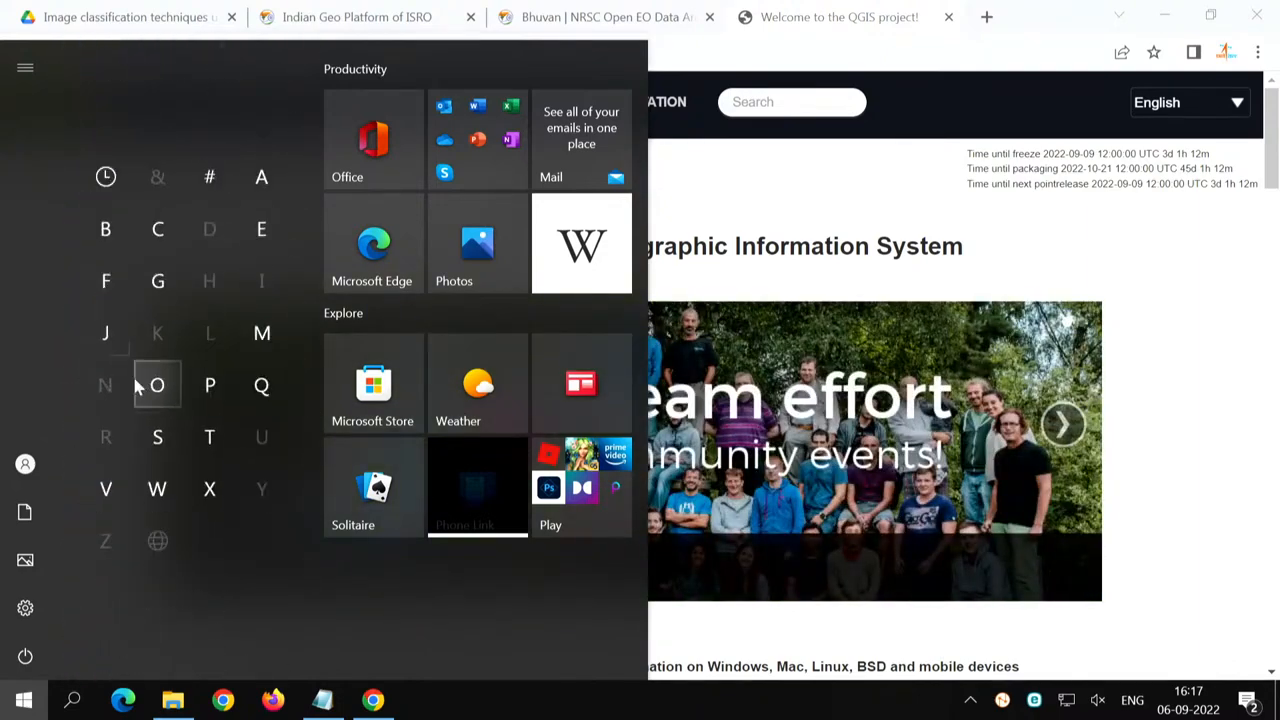
left_click(270, 388)
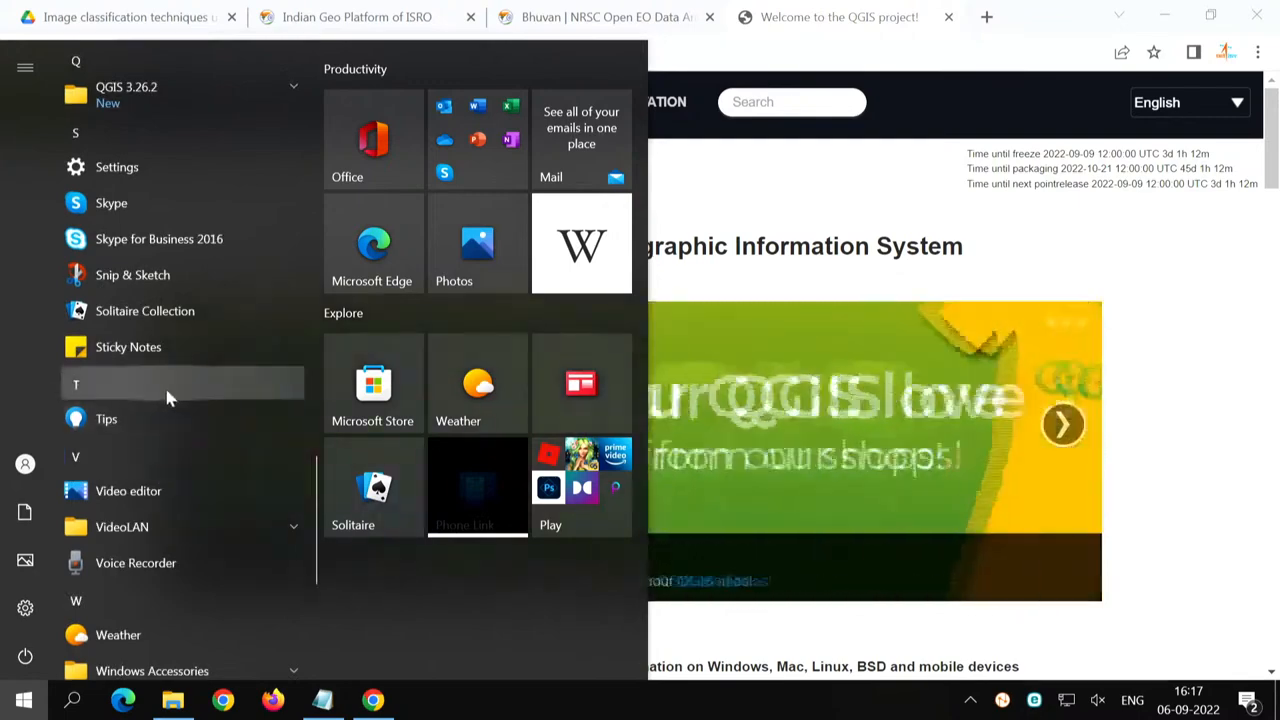
left_click(163, 110)
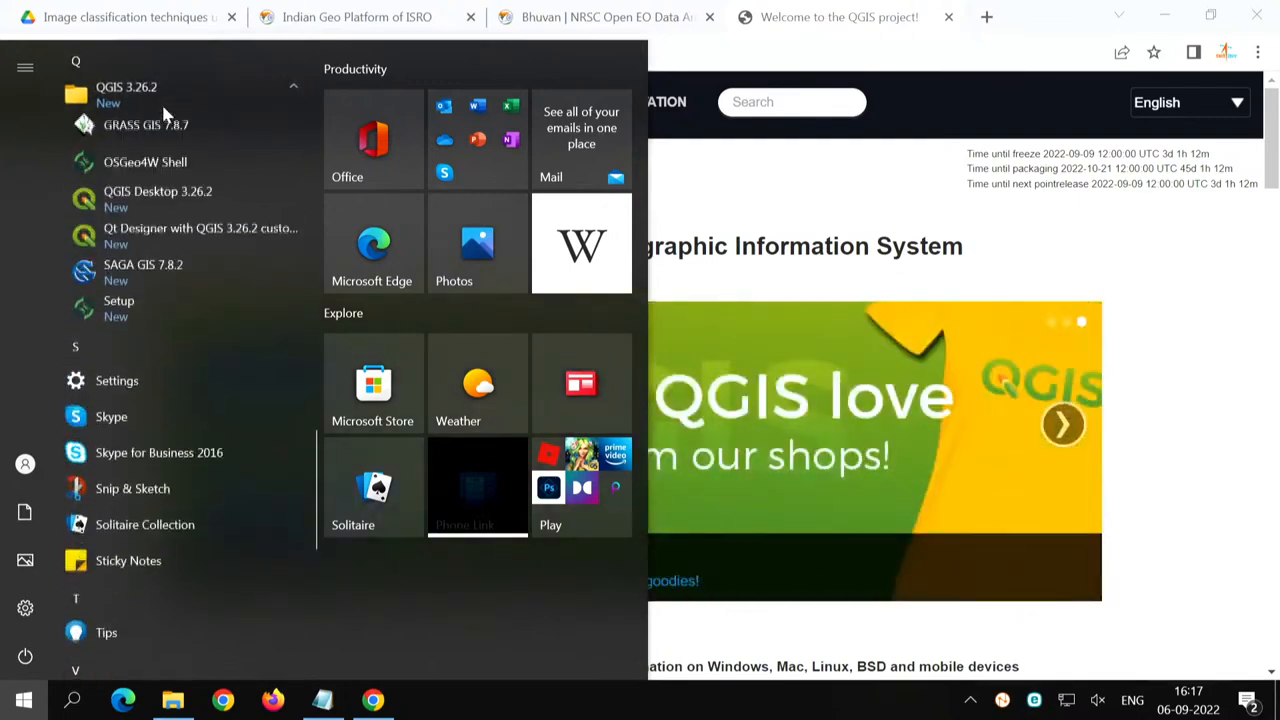
left_click(167, 212)
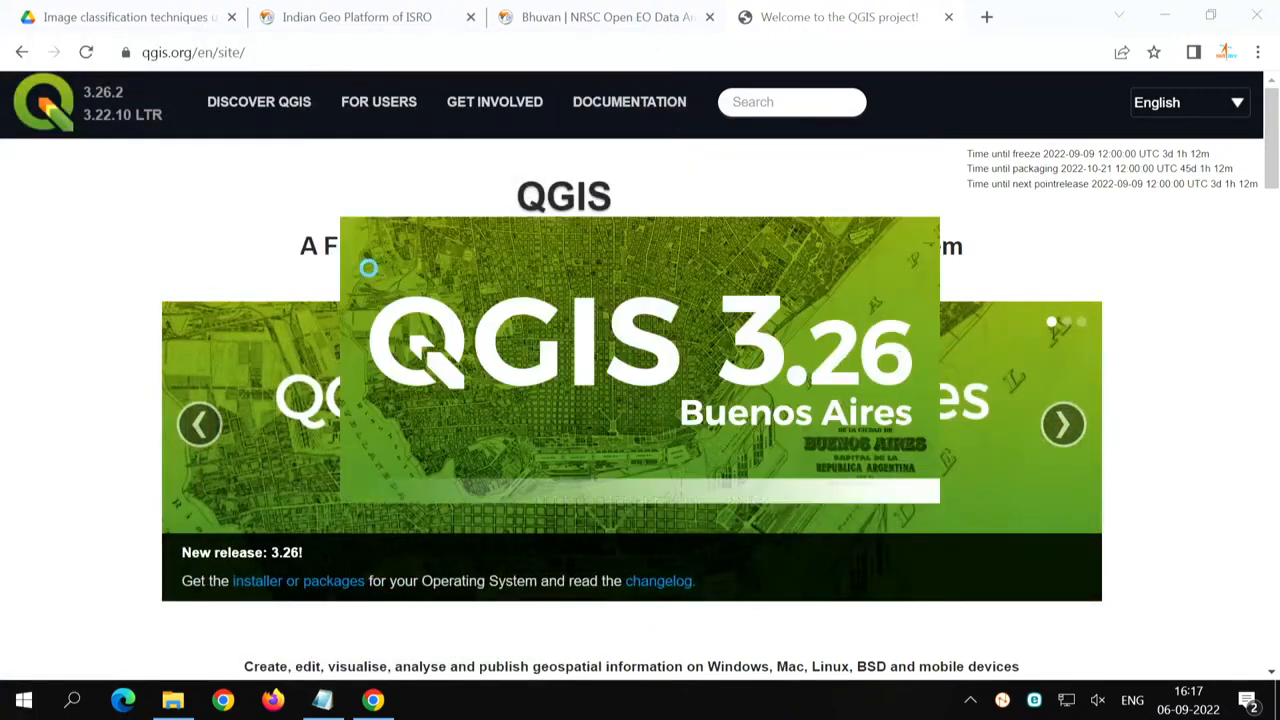
- Open the QGIS download page in Chrome and look through the Windows installers down to the standalone MSI versions
scroll(140, 530, "down", 2)
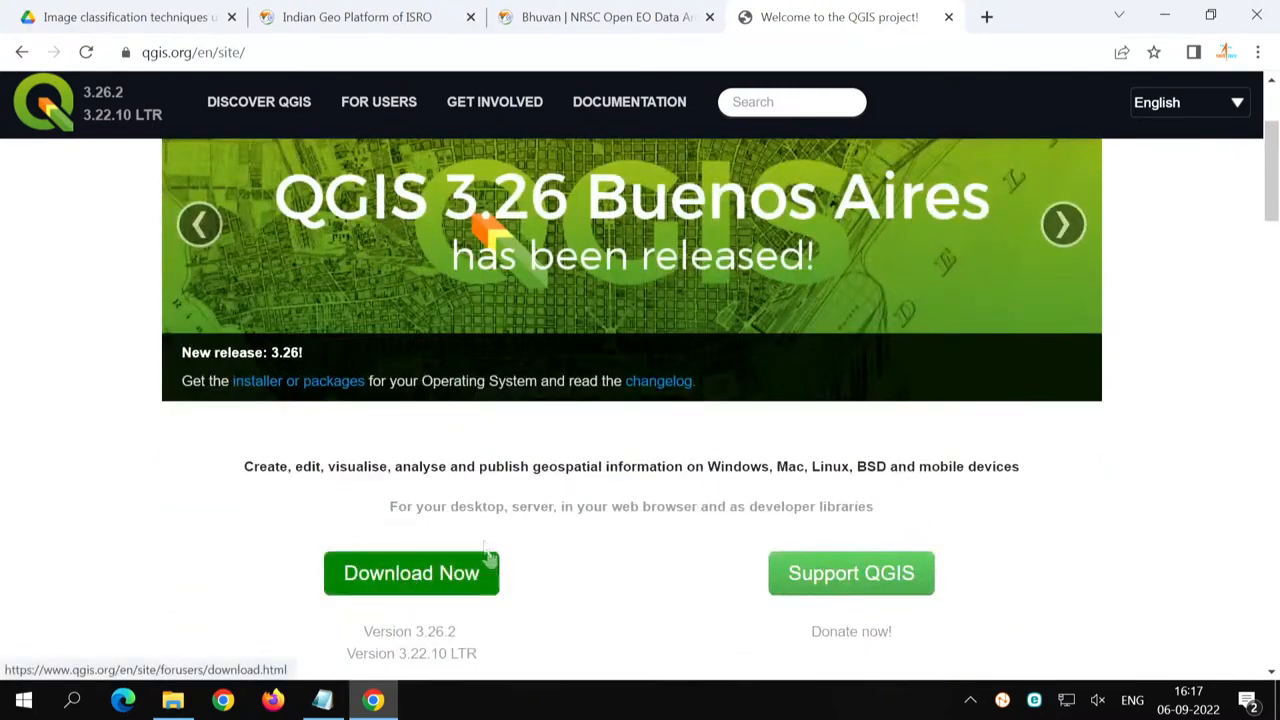
left_click(414, 578)
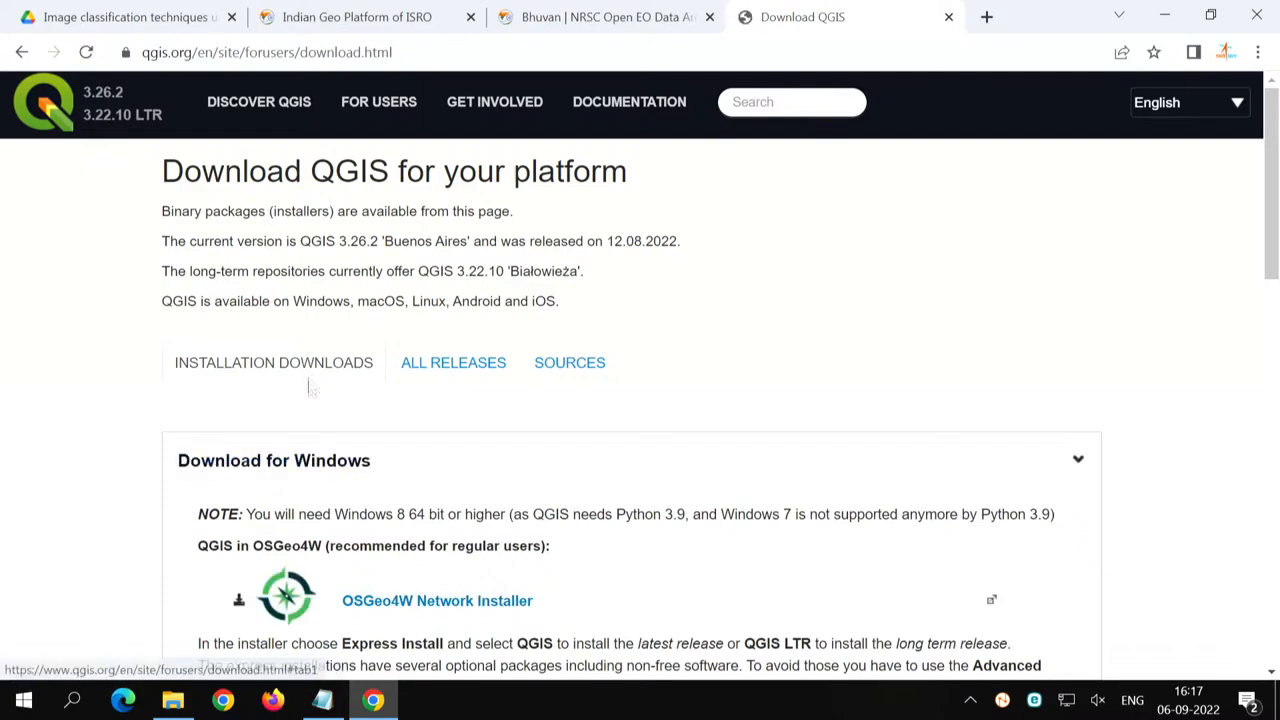
scroll(196, 540, "down", 2)
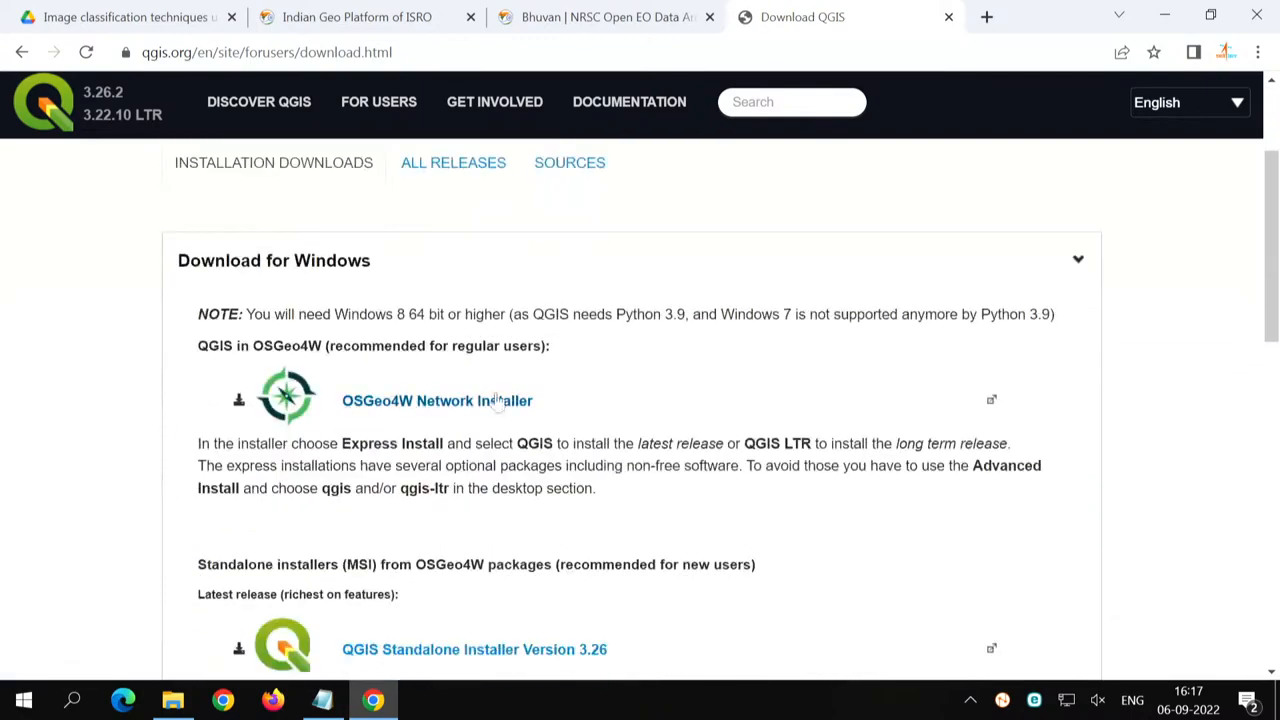
scroll(156, 460, "down", 2)
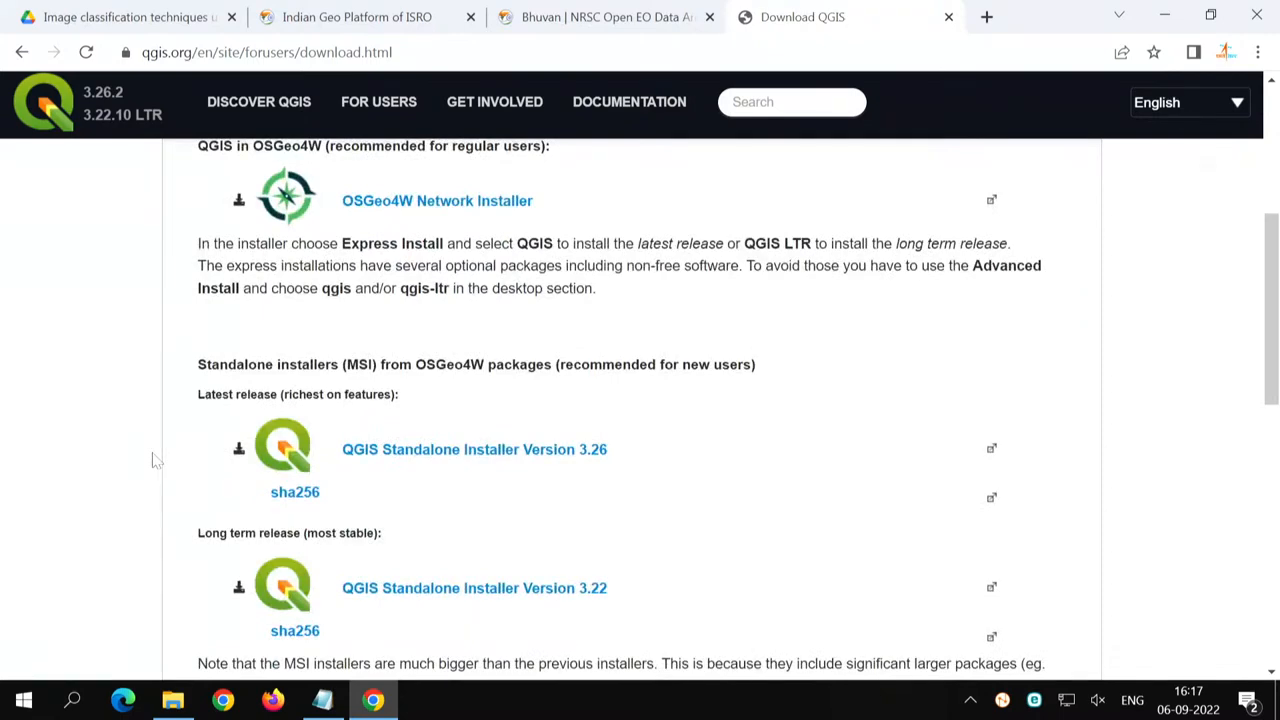
scroll(183, 485, "down", 2)
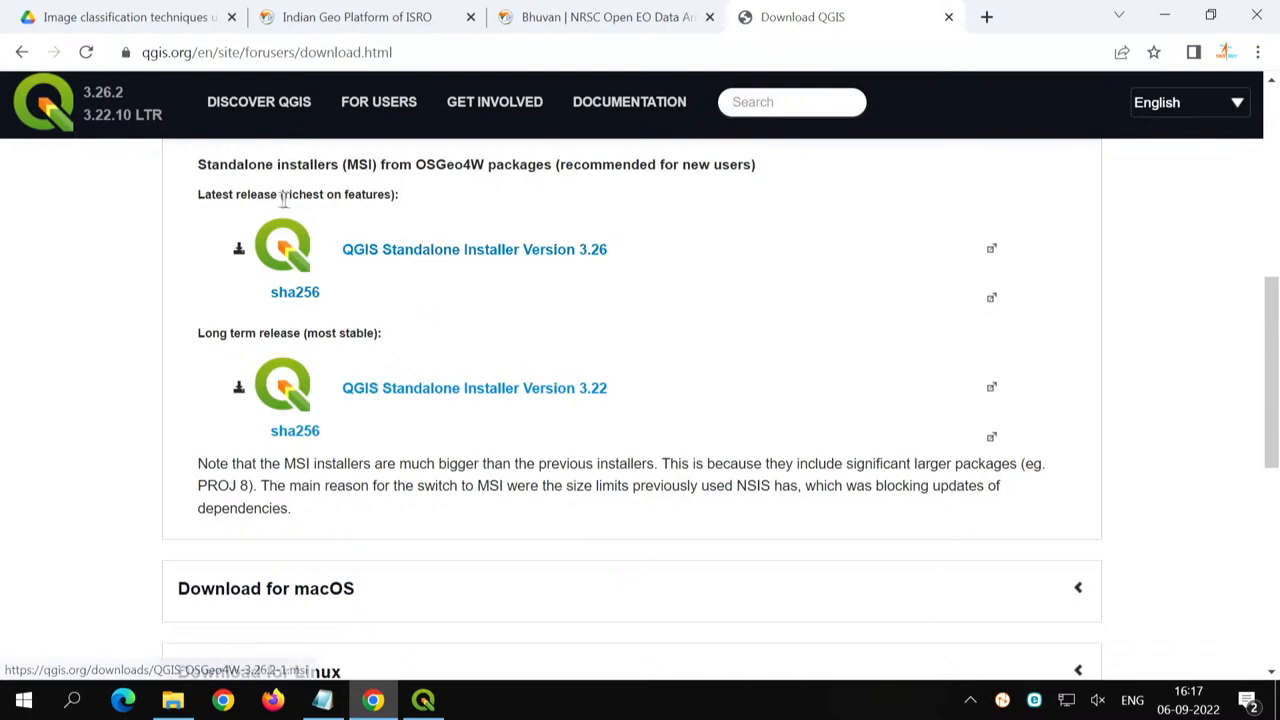
- Highlight and compare the labels of the latest release (richest on features) and the long term release (most stable)
left_click_drag(193, 200, 278, 196)
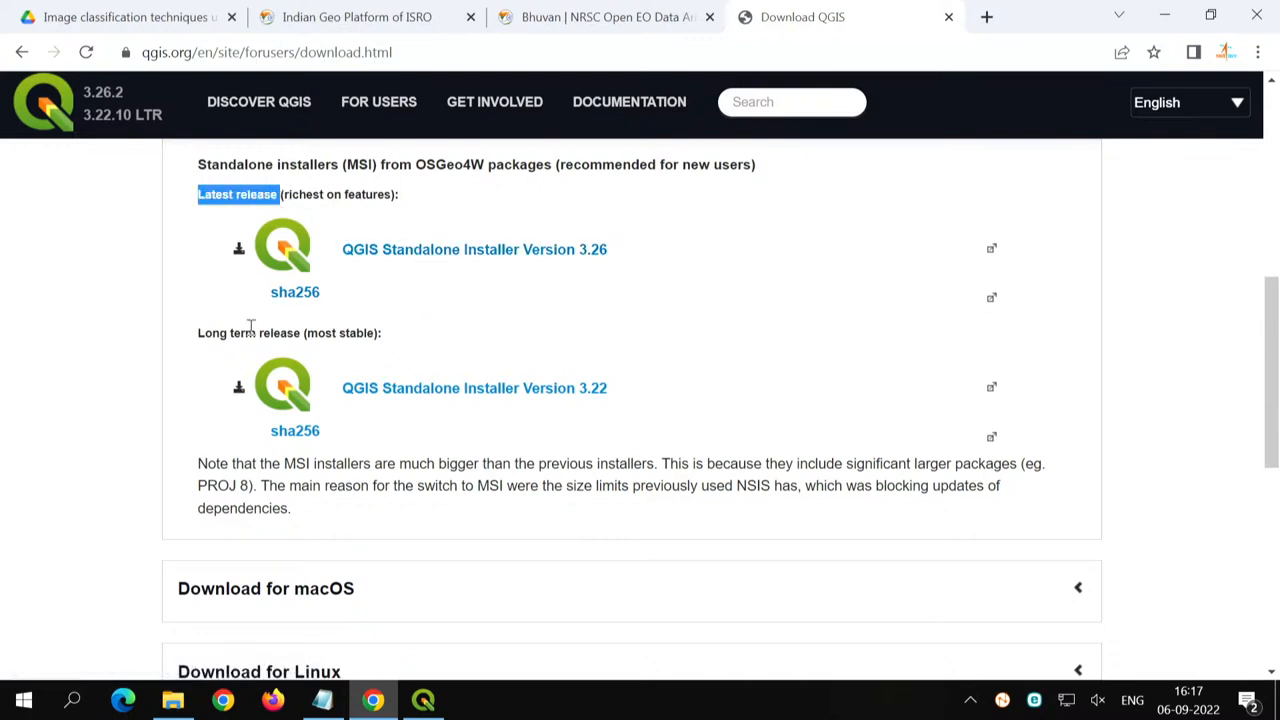
left_click_drag(197, 342, 305, 336)
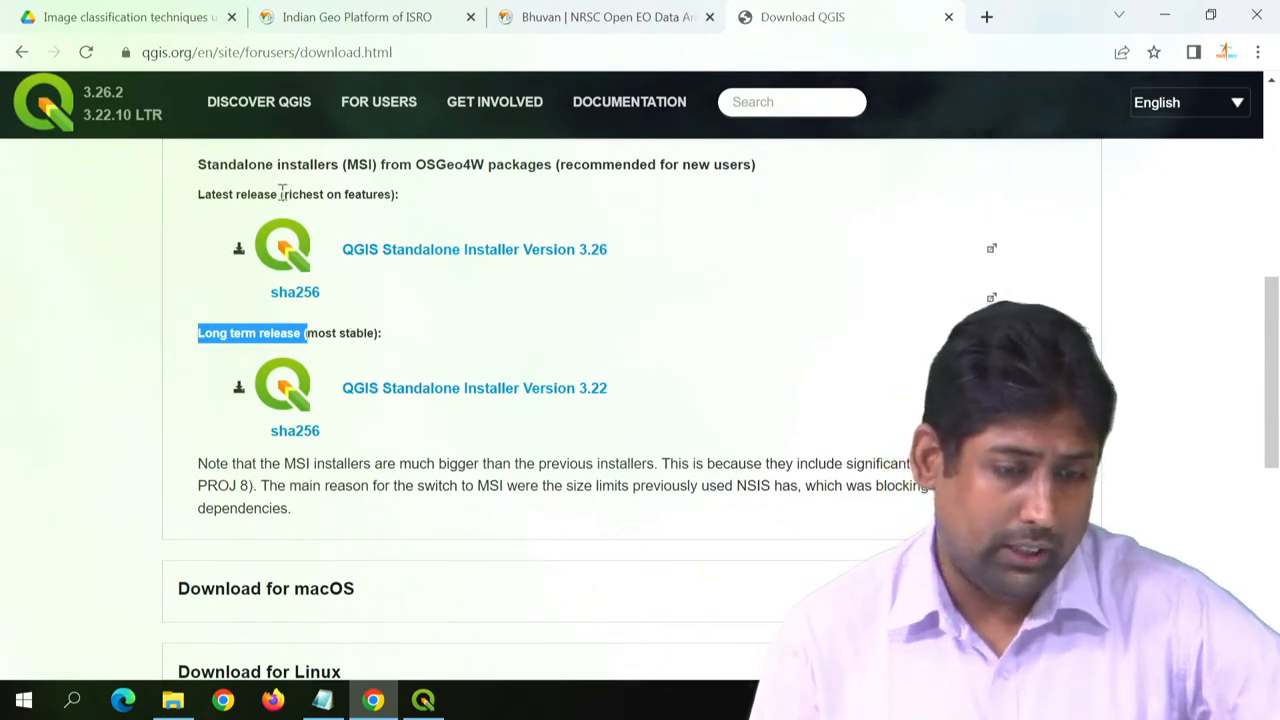
left_click_drag(280, 194, 399, 199)
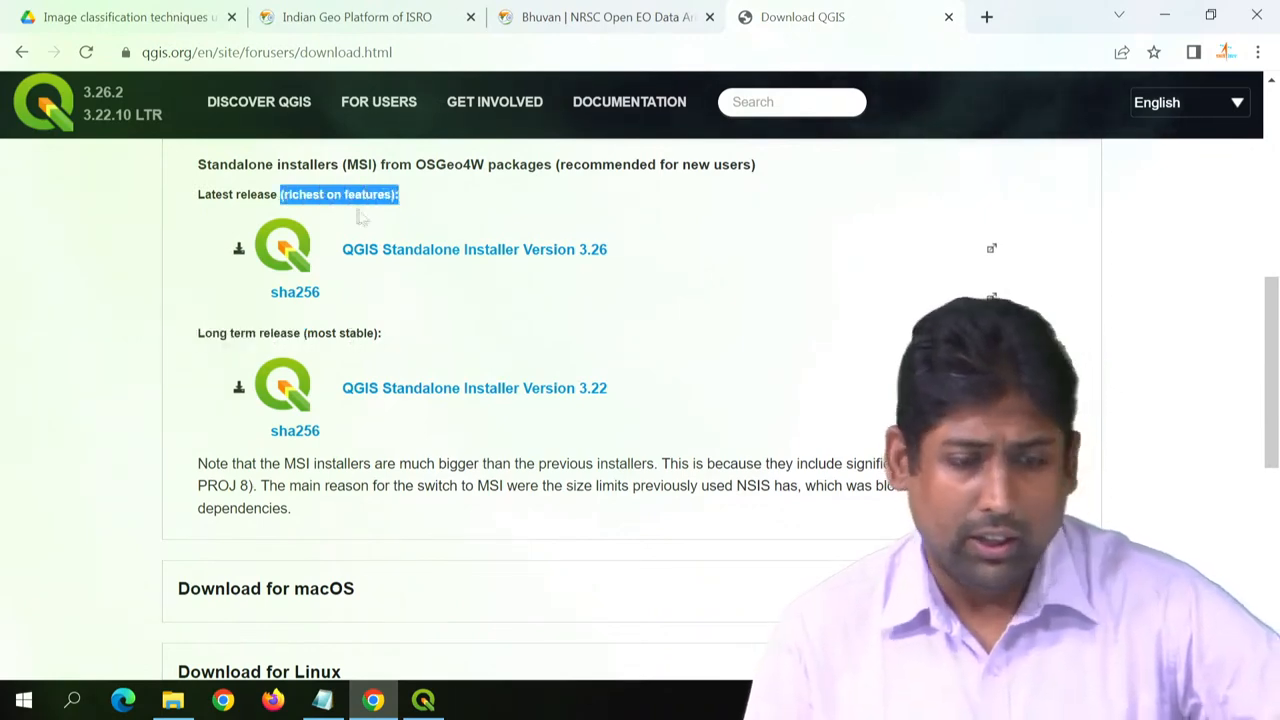
left_click(104, 248)
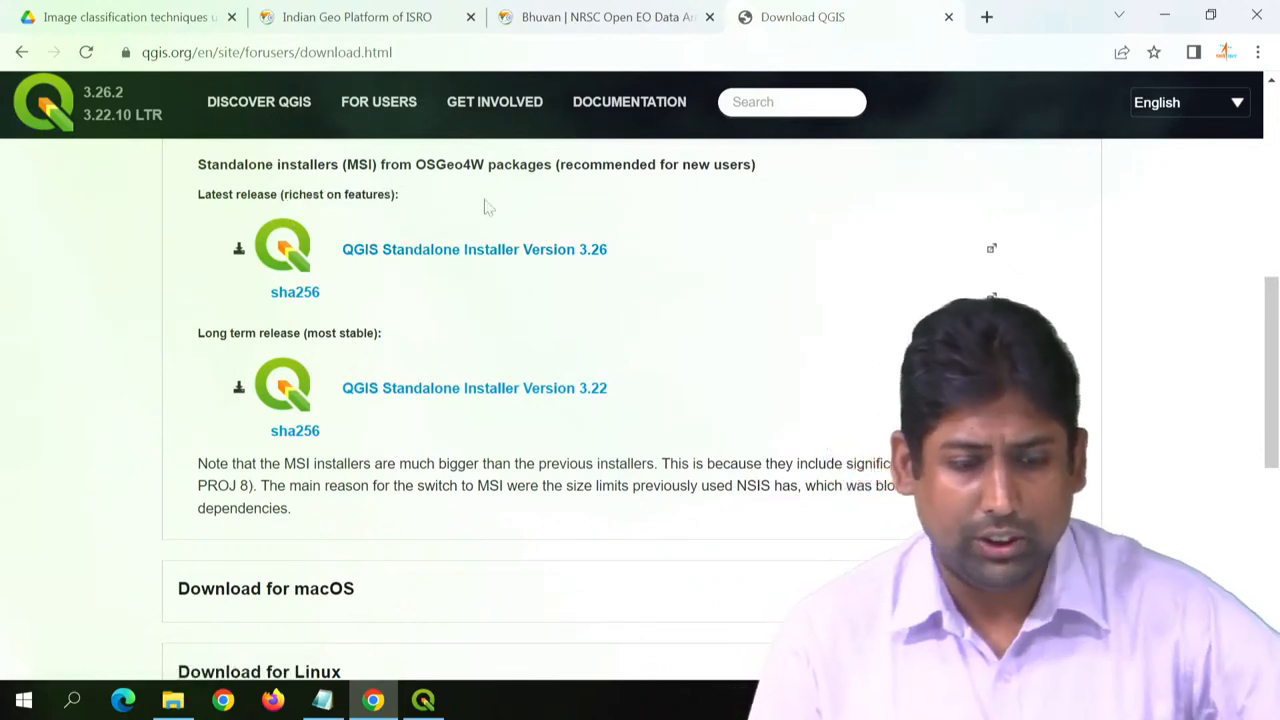
left_click_drag(191, 337, 432, 340)
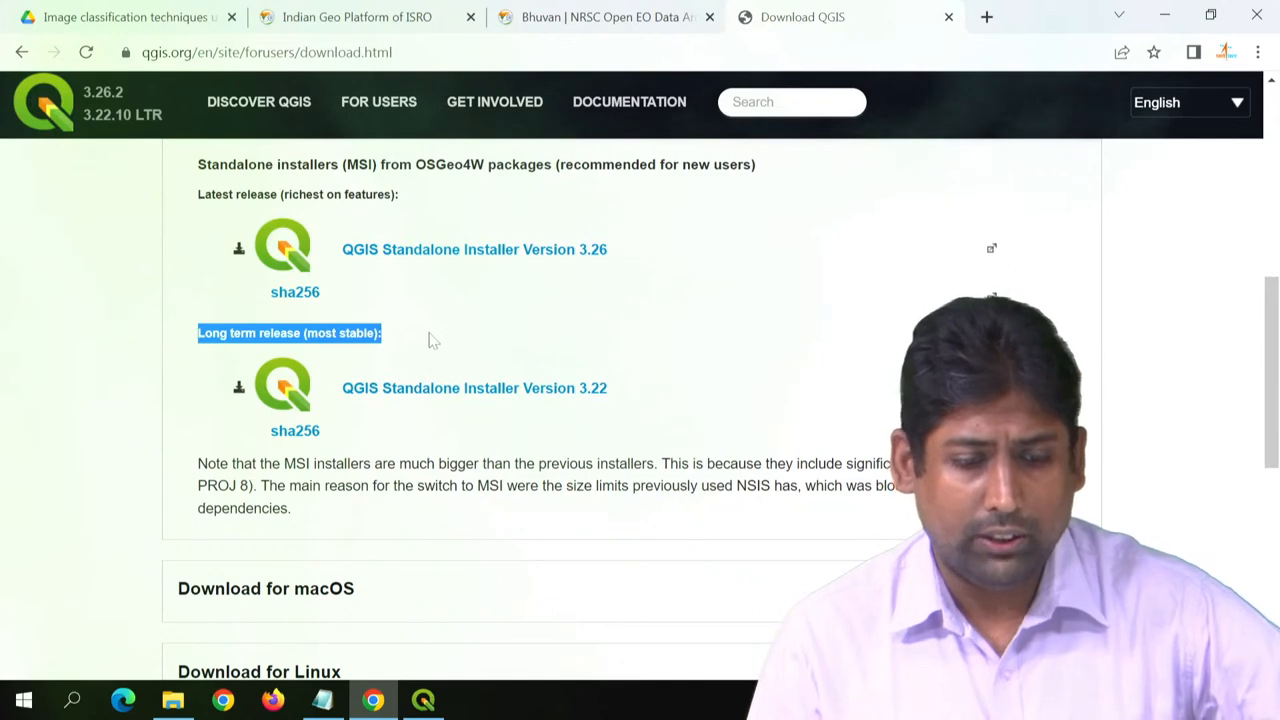
left_click(432, 340)
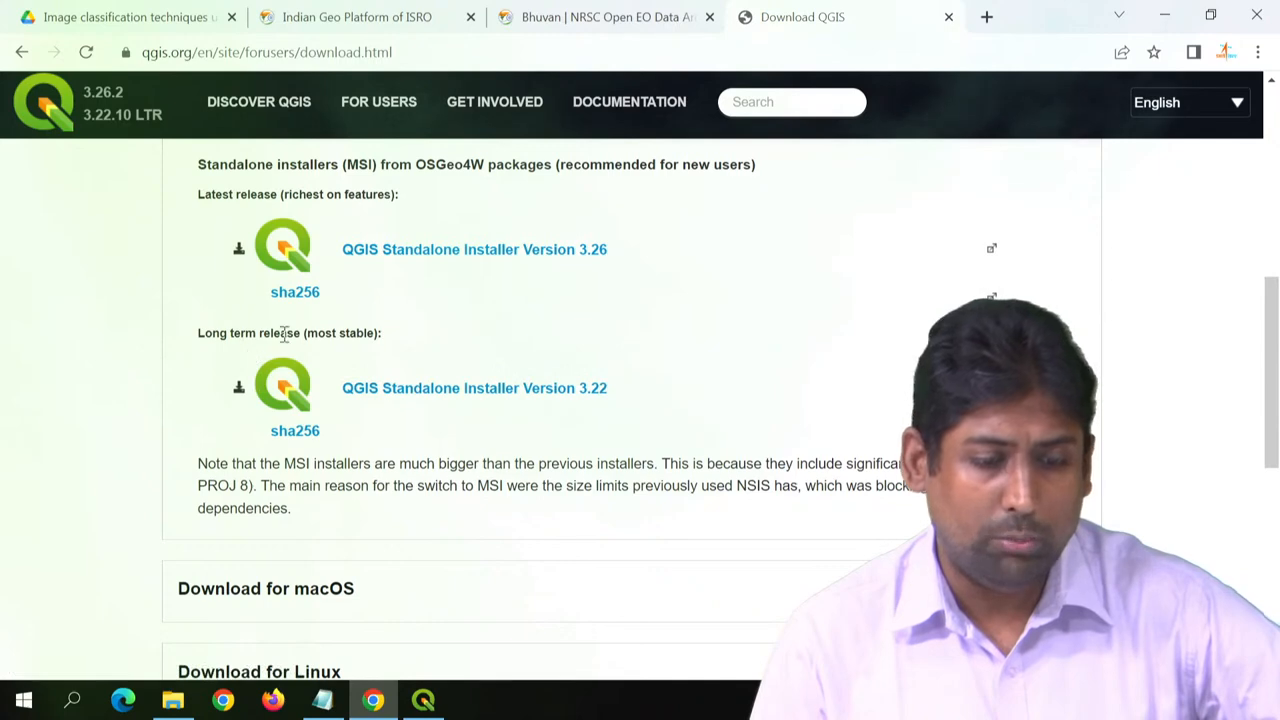
- Highlight the long term release (most stable) label and look over the downloads for macOS, Linux, BSD, mobile and tablet
left_click_drag(280, 333, 381, 334)
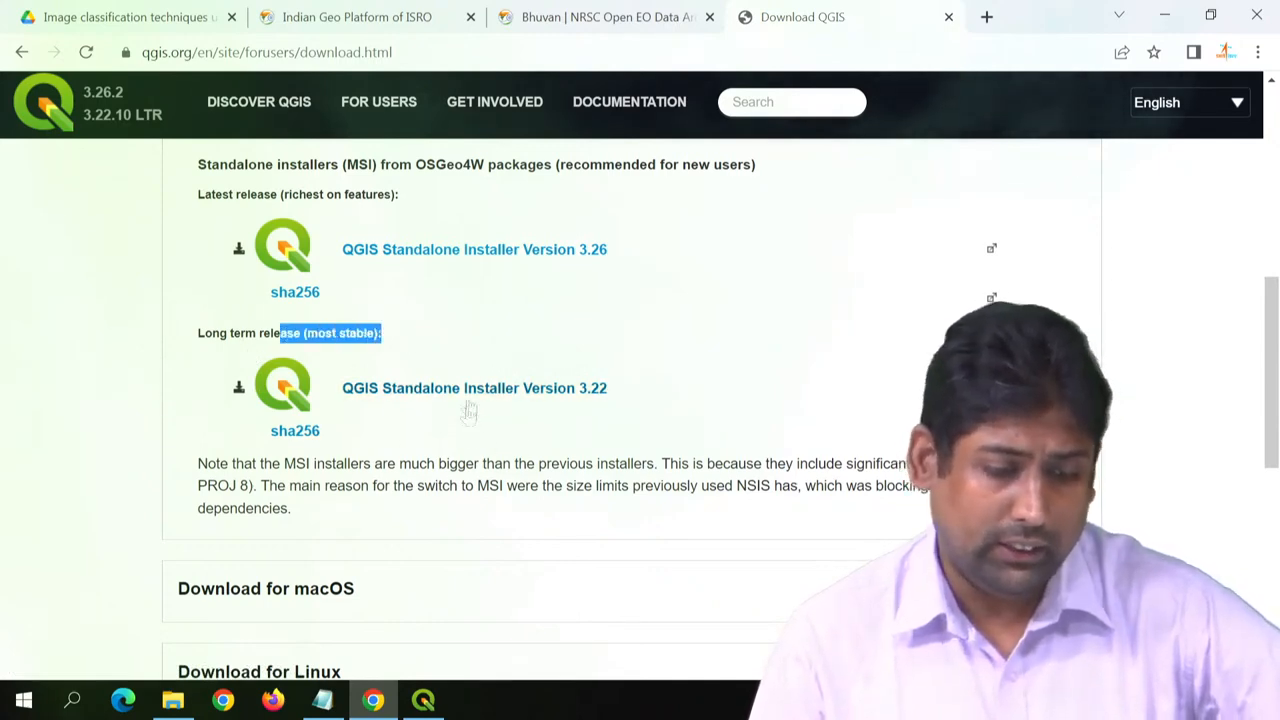
left_click(200, 463)
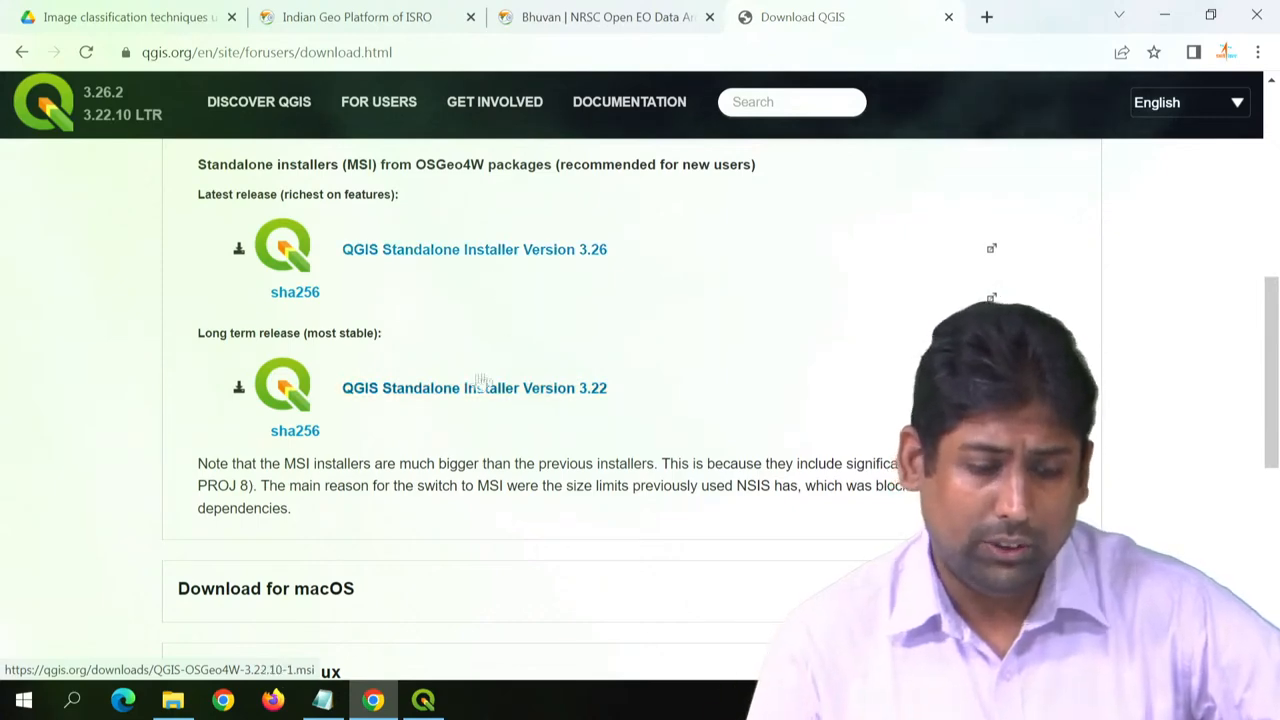
scroll(117, 436, "down", 2)
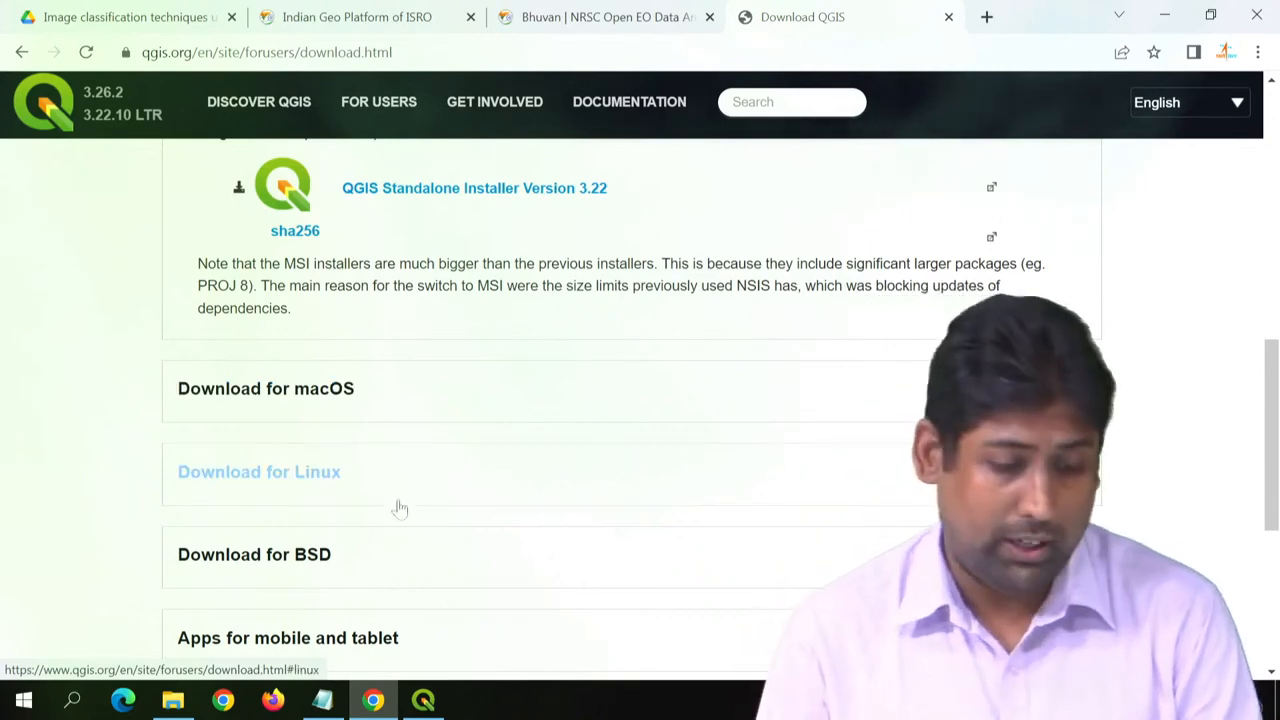
scroll(395, 540, "down", 2)
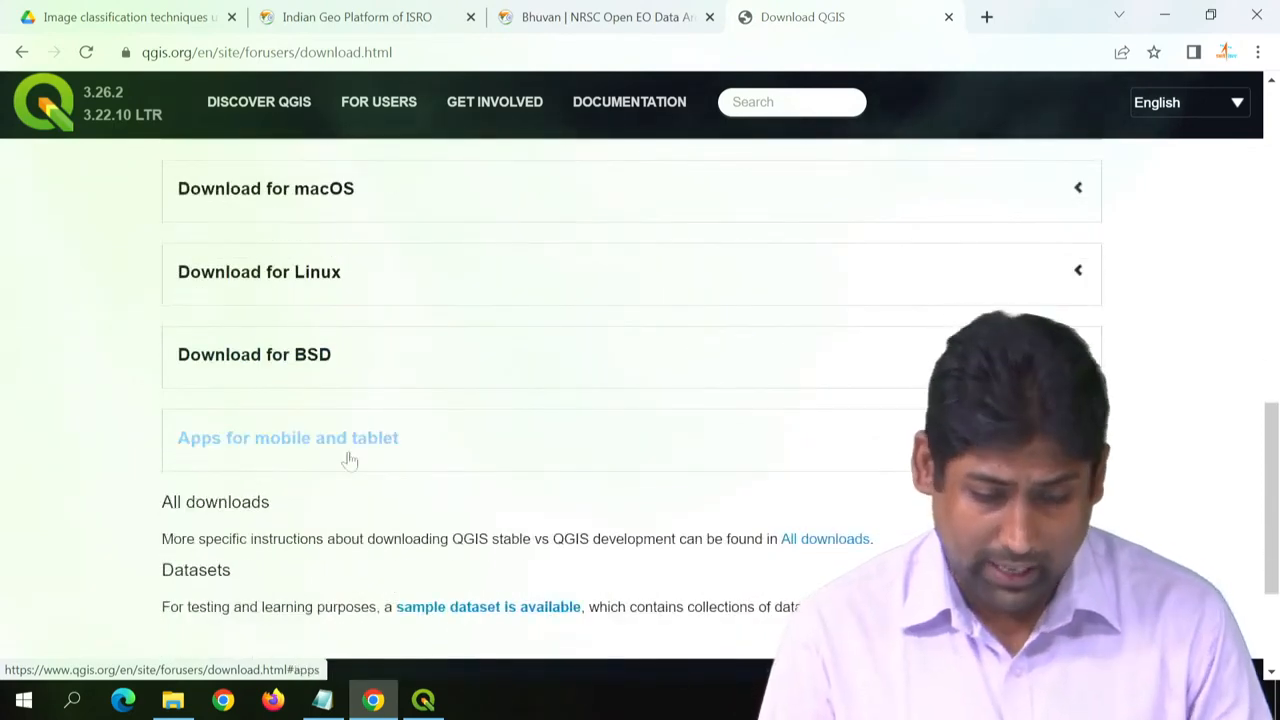
scroll(349, 459, "down", 1)
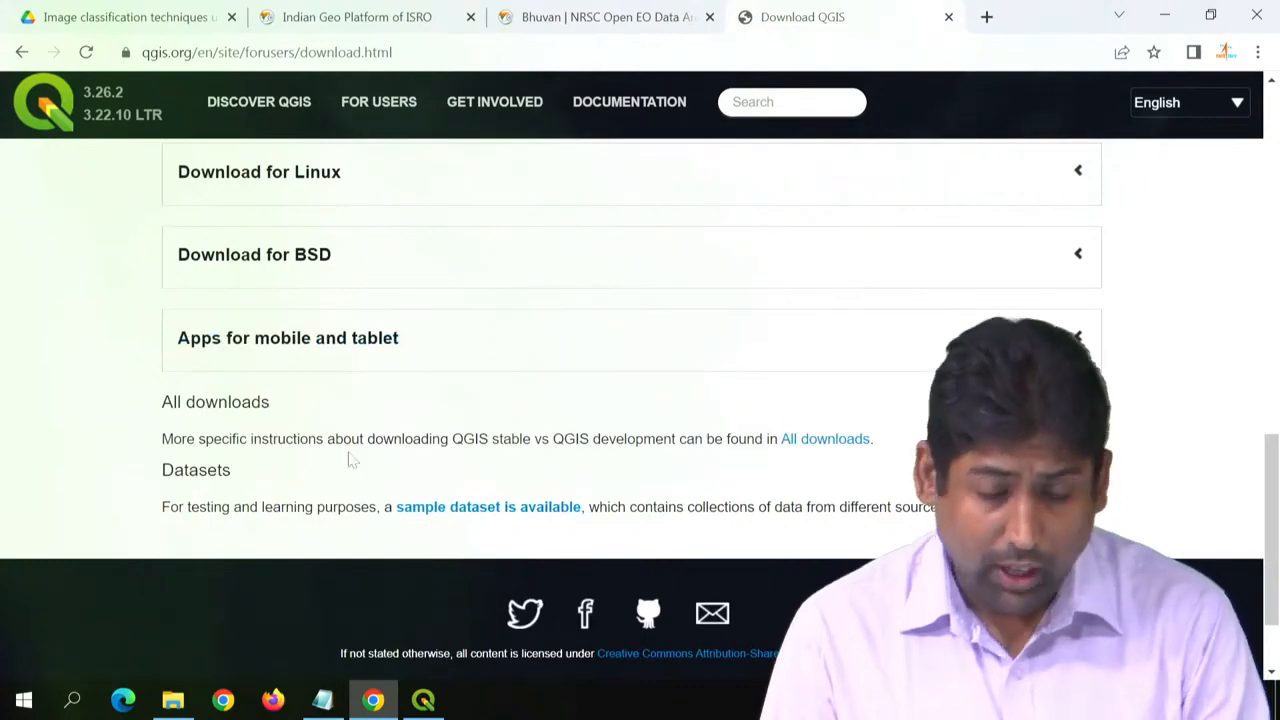
scroll(349, 459, "up", 5)
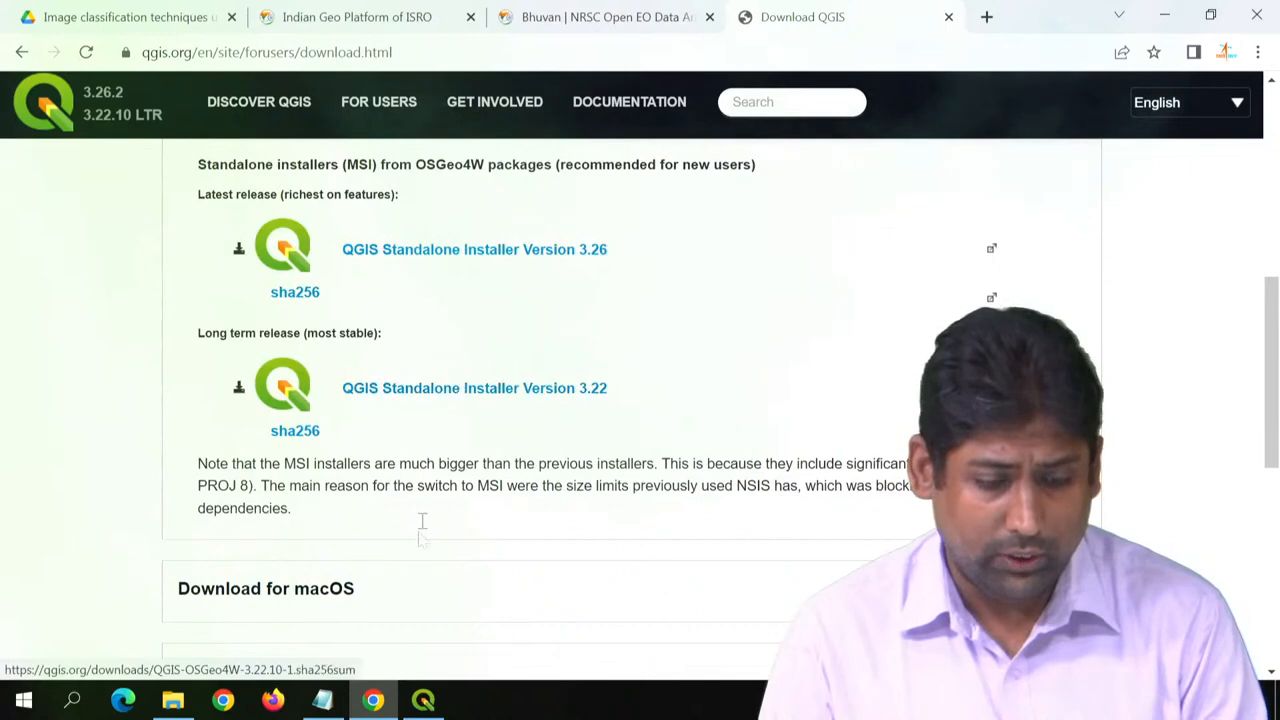
- Show the desktop and list the installed programs in the QGIS 3.26.2 folder
mouse_move(173, 703)
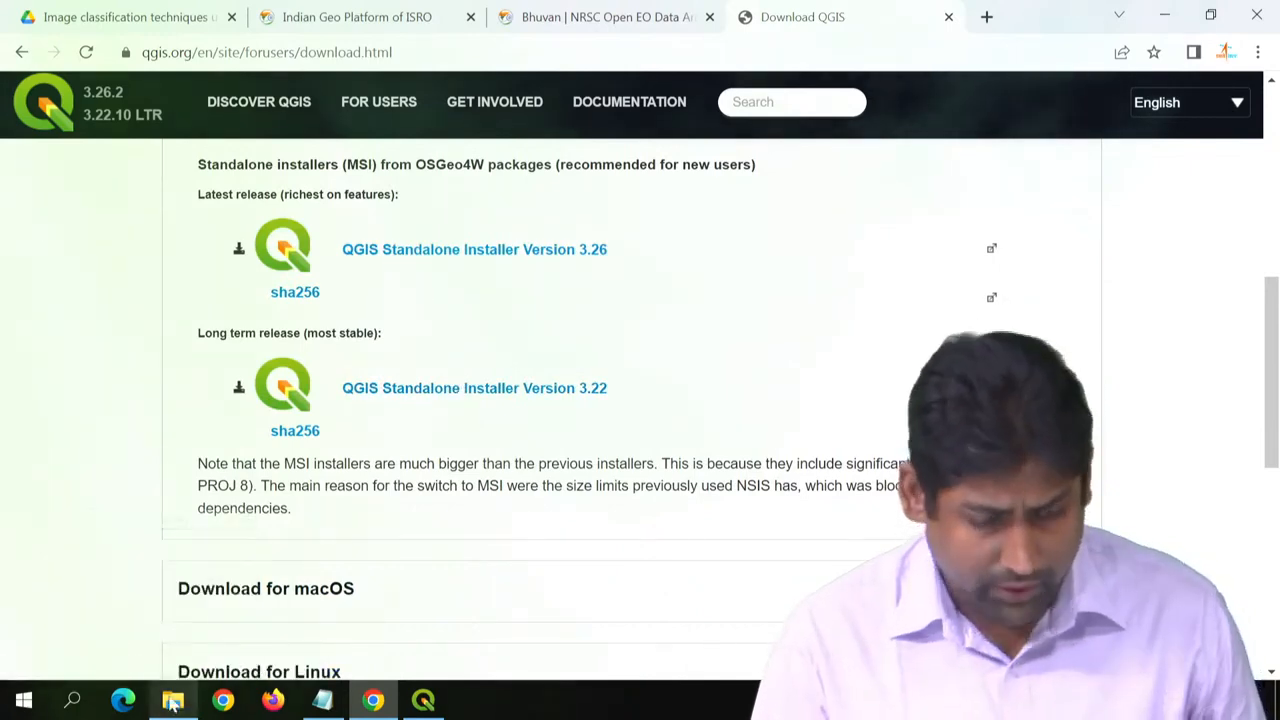
key("super+d")
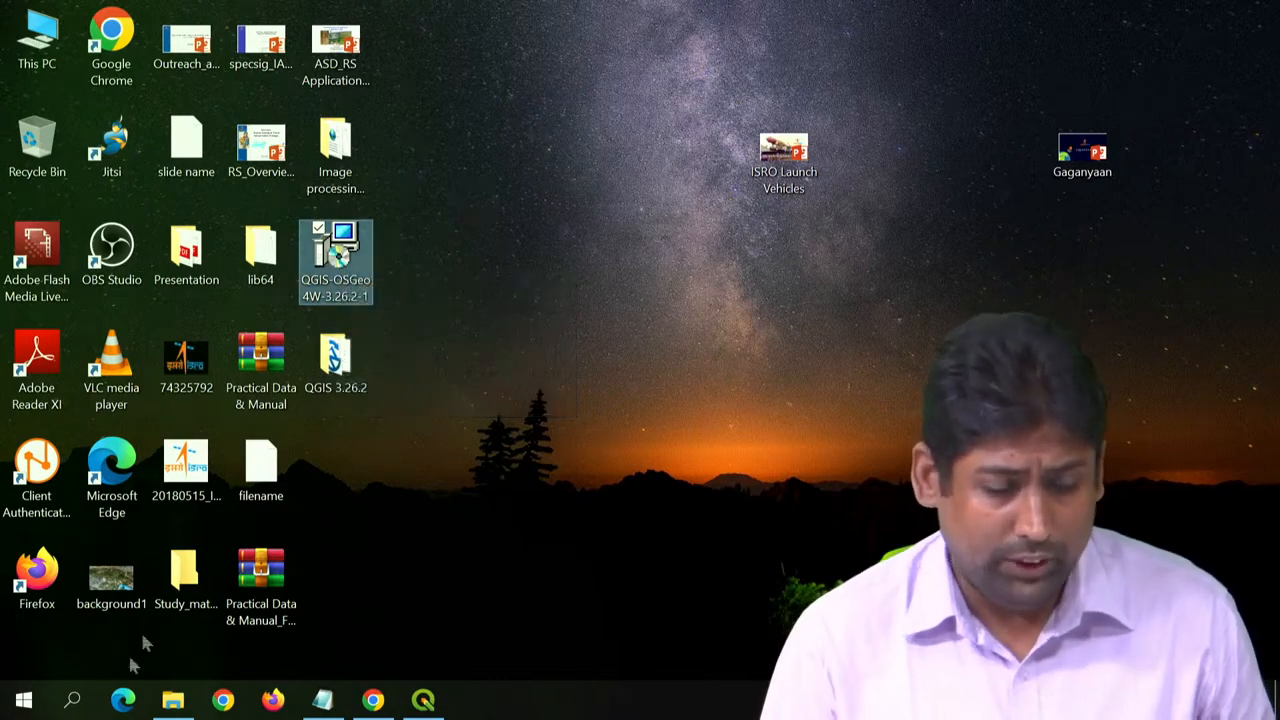
left_click(18, 705)
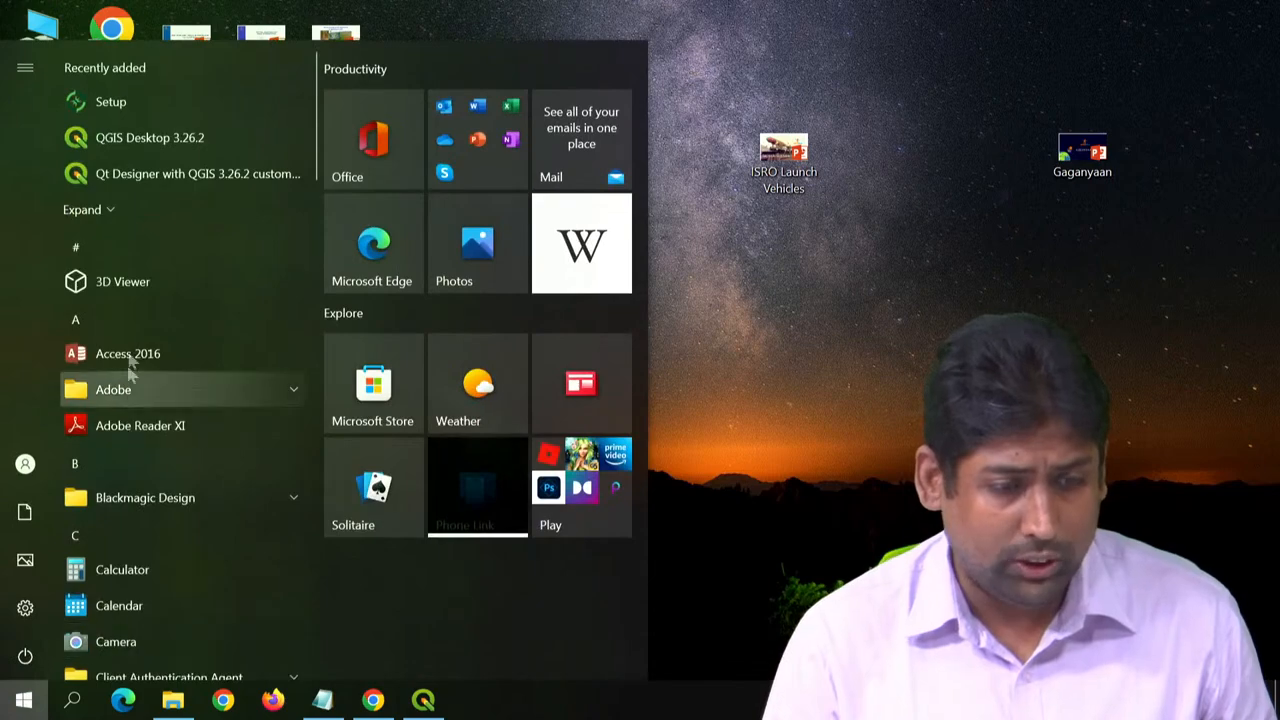
scroll(165, 480, "down", 3)
scroll(171, 499, "down", 15)
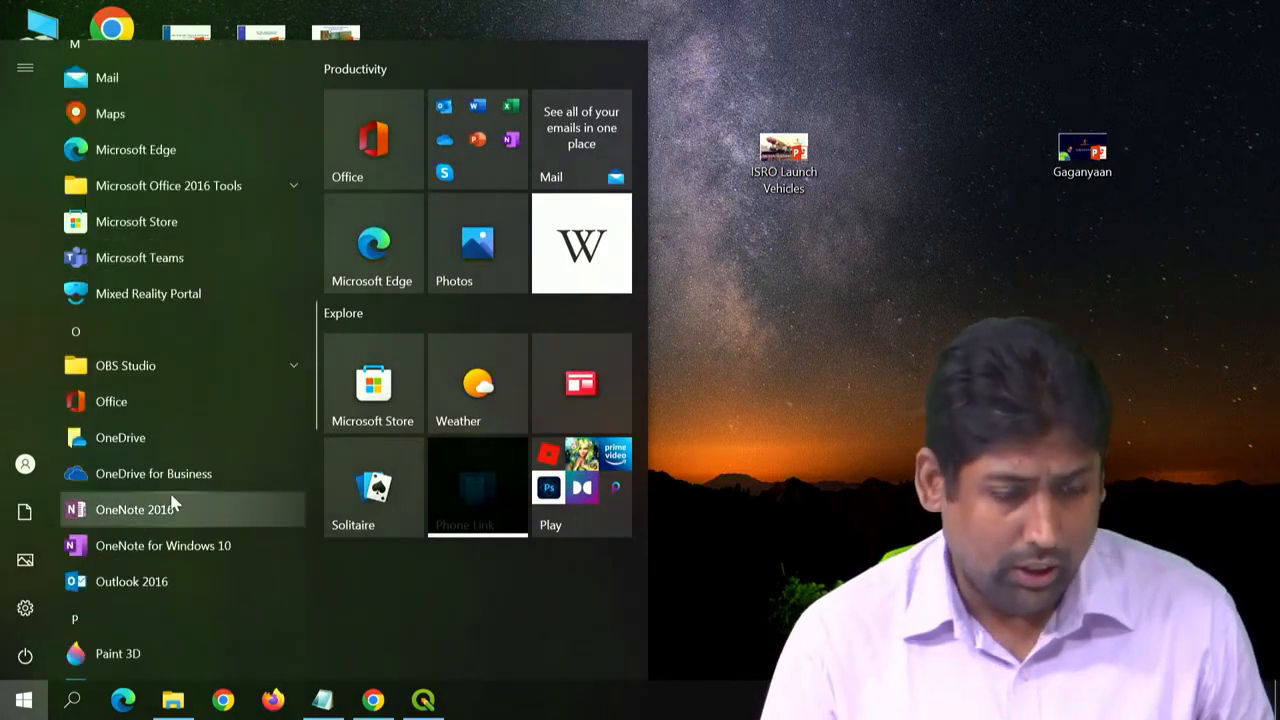
left_click(174, 335)
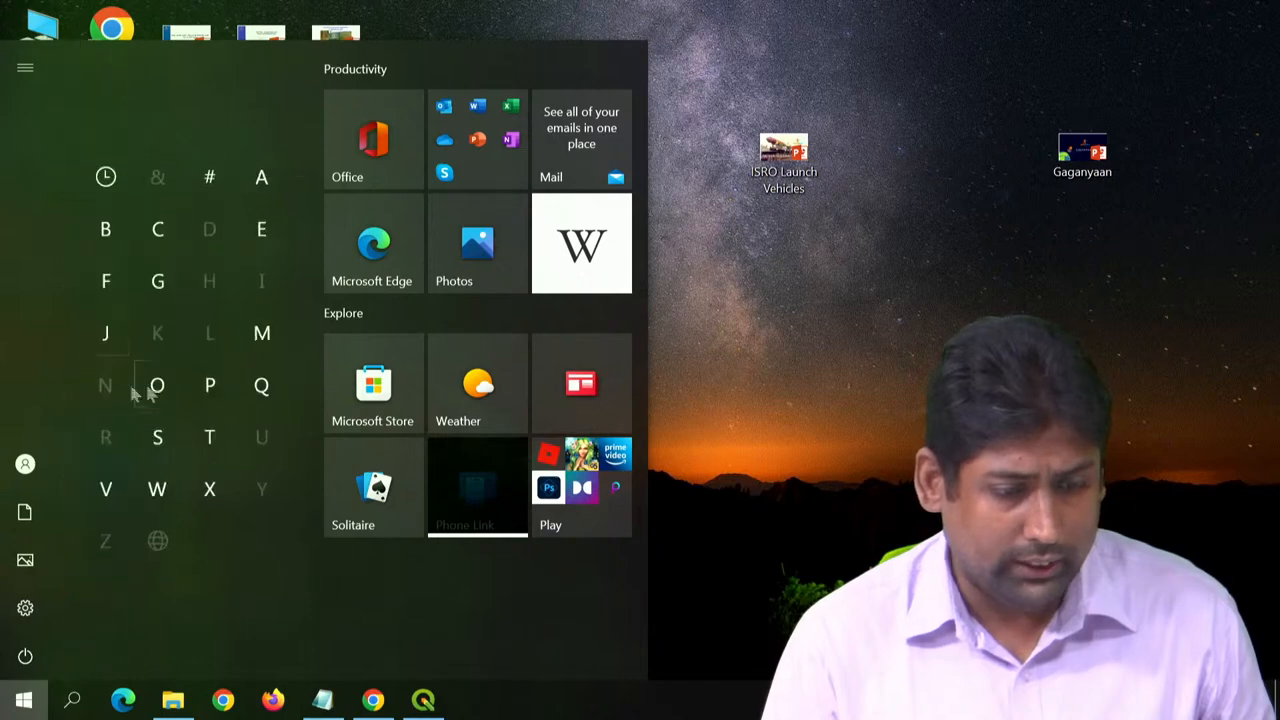
left_click(268, 392)
left_click(143, 91)
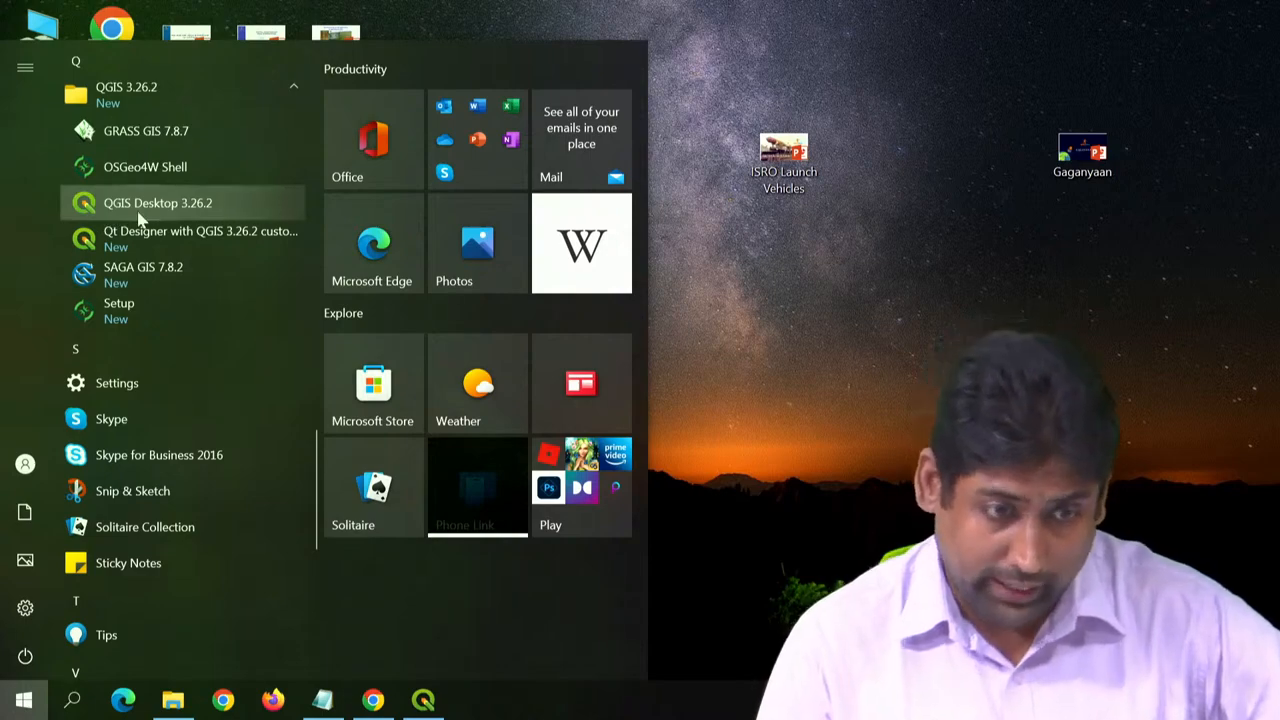
- Switch to the running QGIS window, maximize it and show the Layer Styling panel
left_click(423, 699)
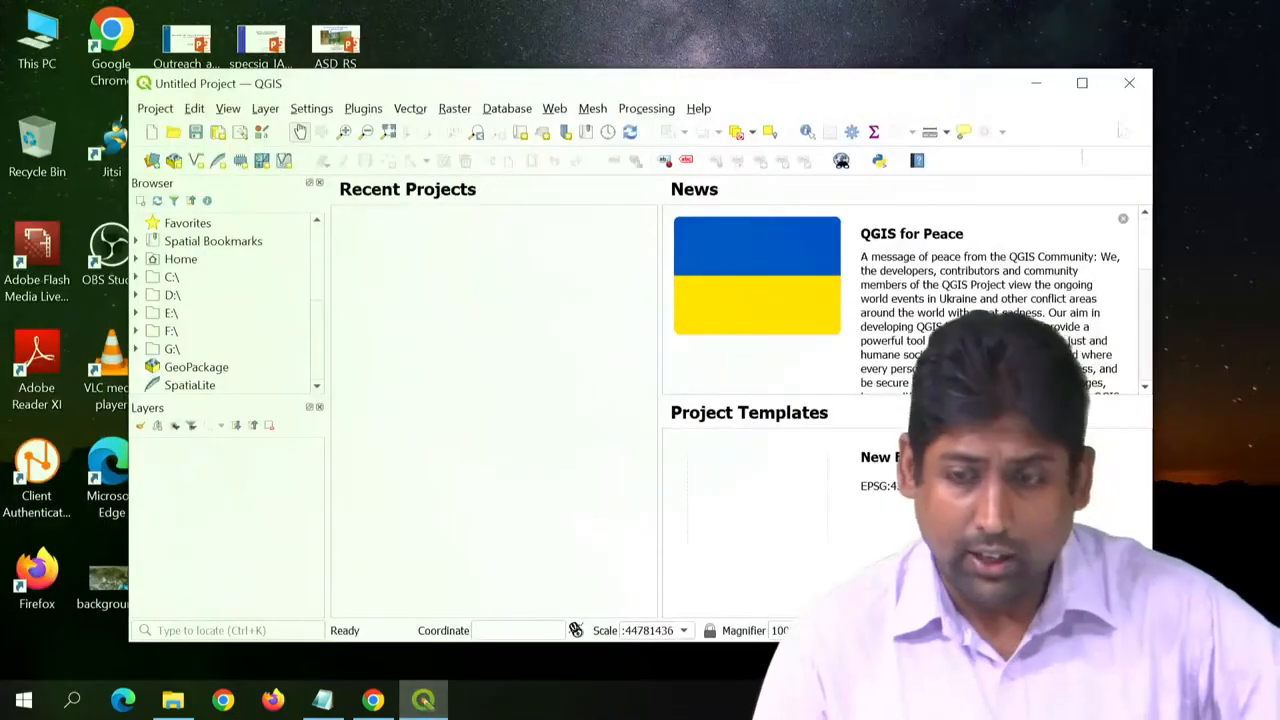
left_click(1082, 83)
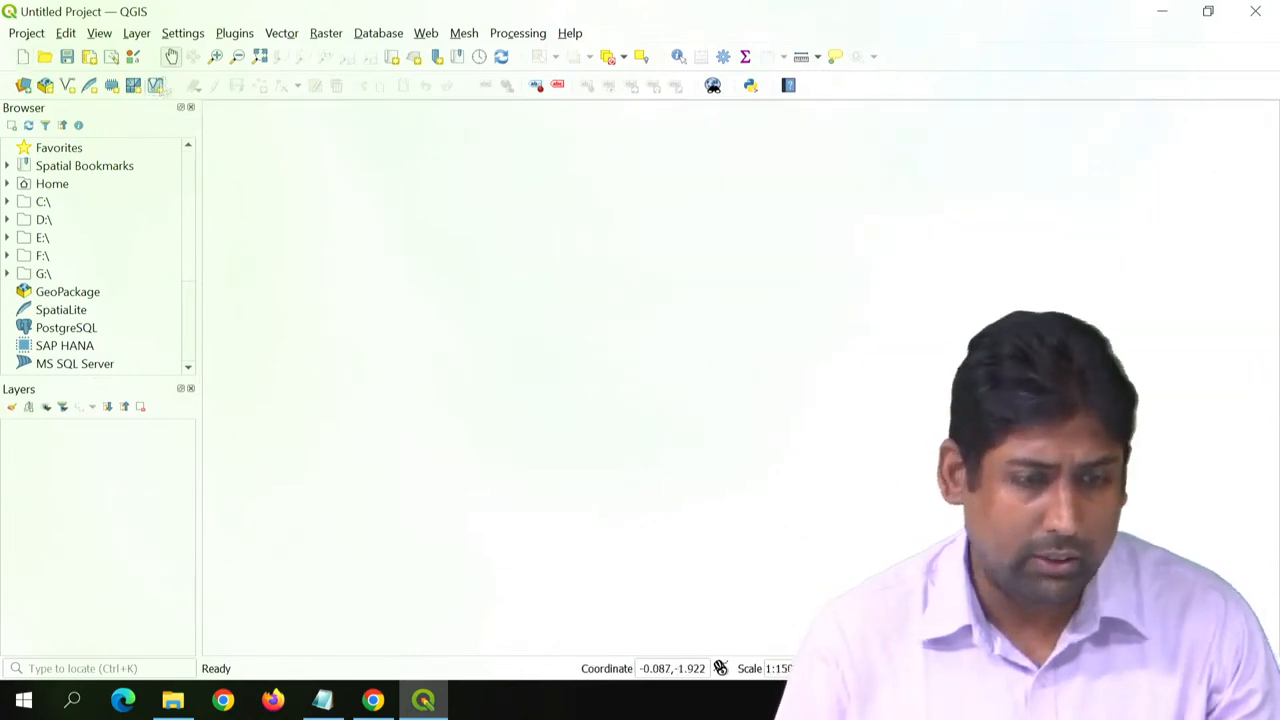
left_click(100, 33)
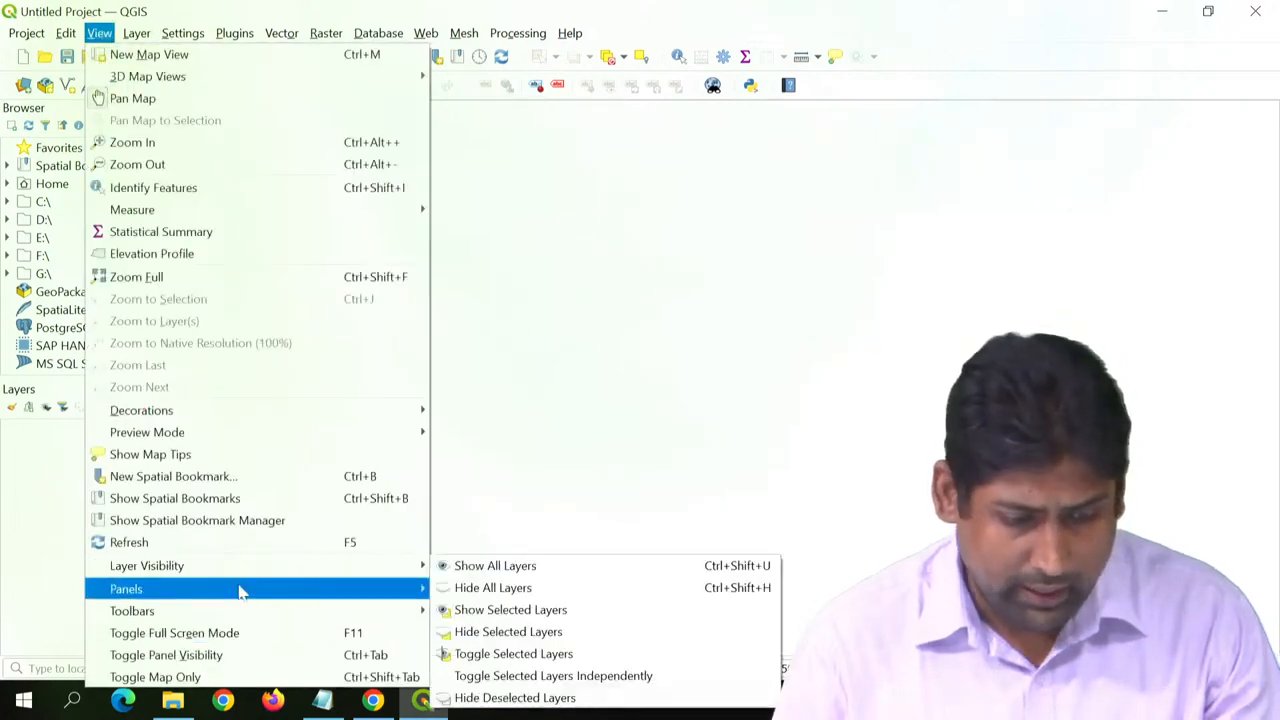
mouse_move(286, 590)
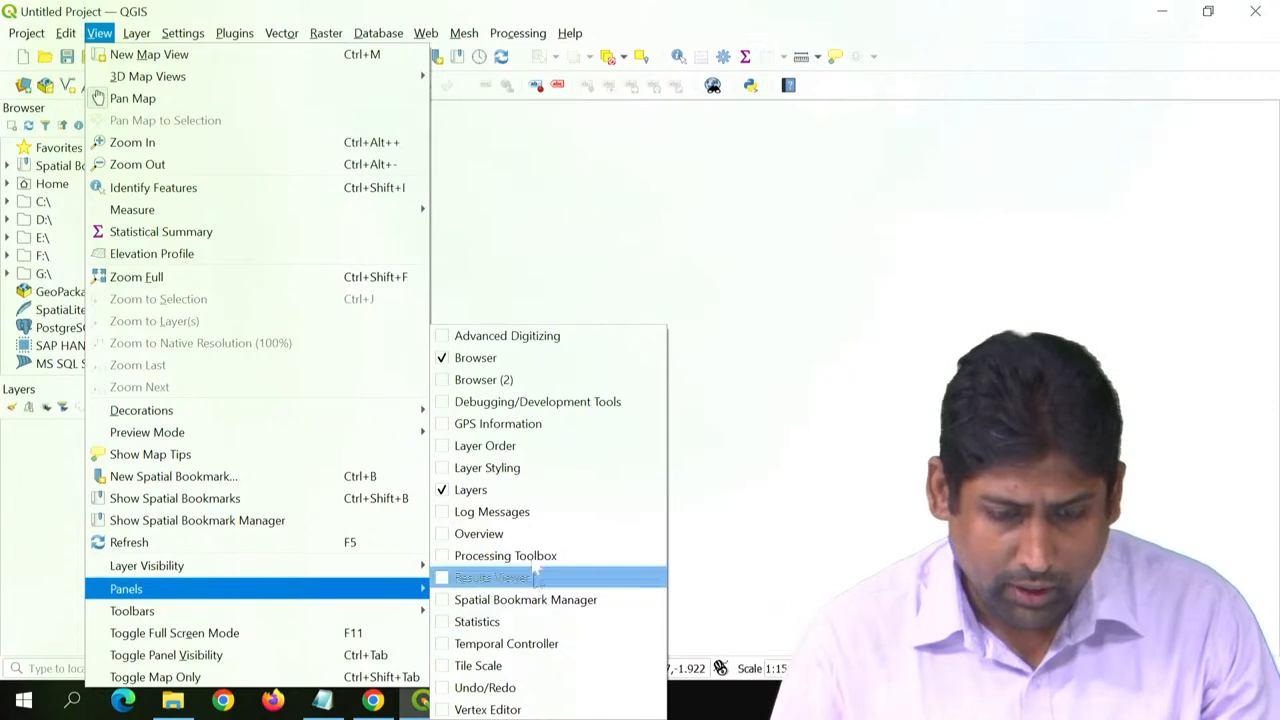
left_click(505, 467)
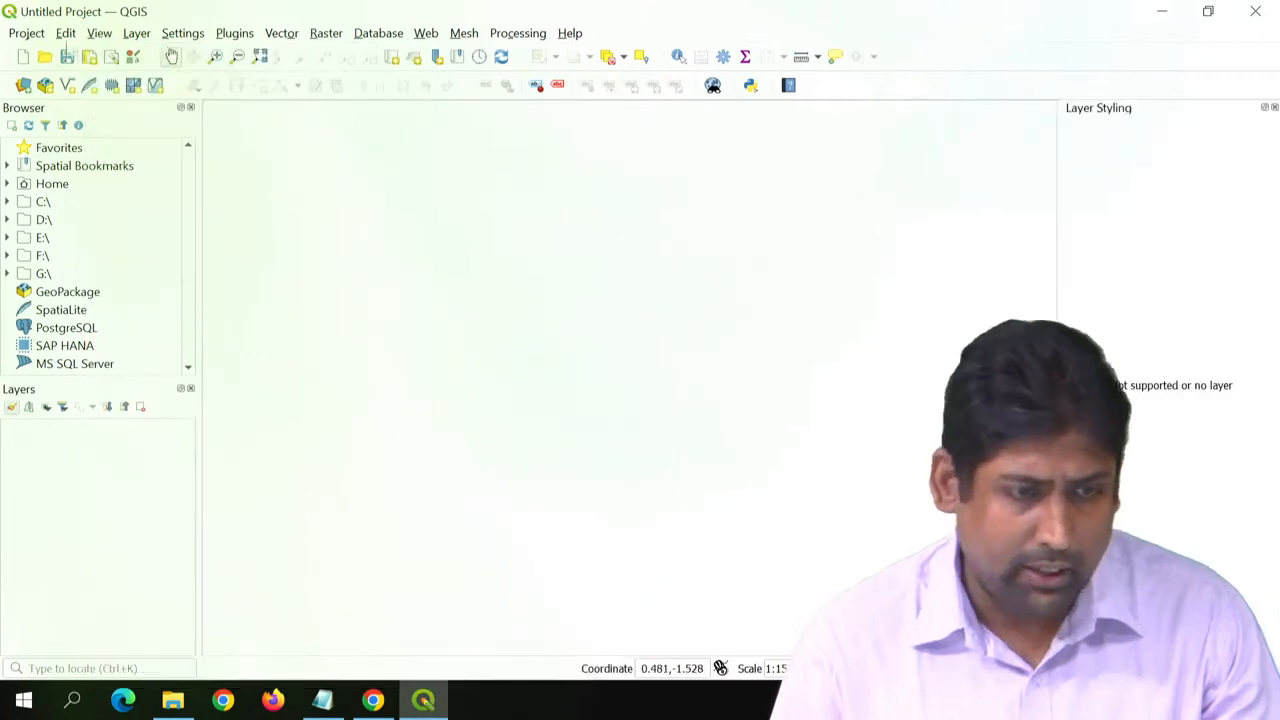
- Show the Processing Toolbox in front of Layer Styling and widen the Browser and Layers panels
left_click(507, 33)
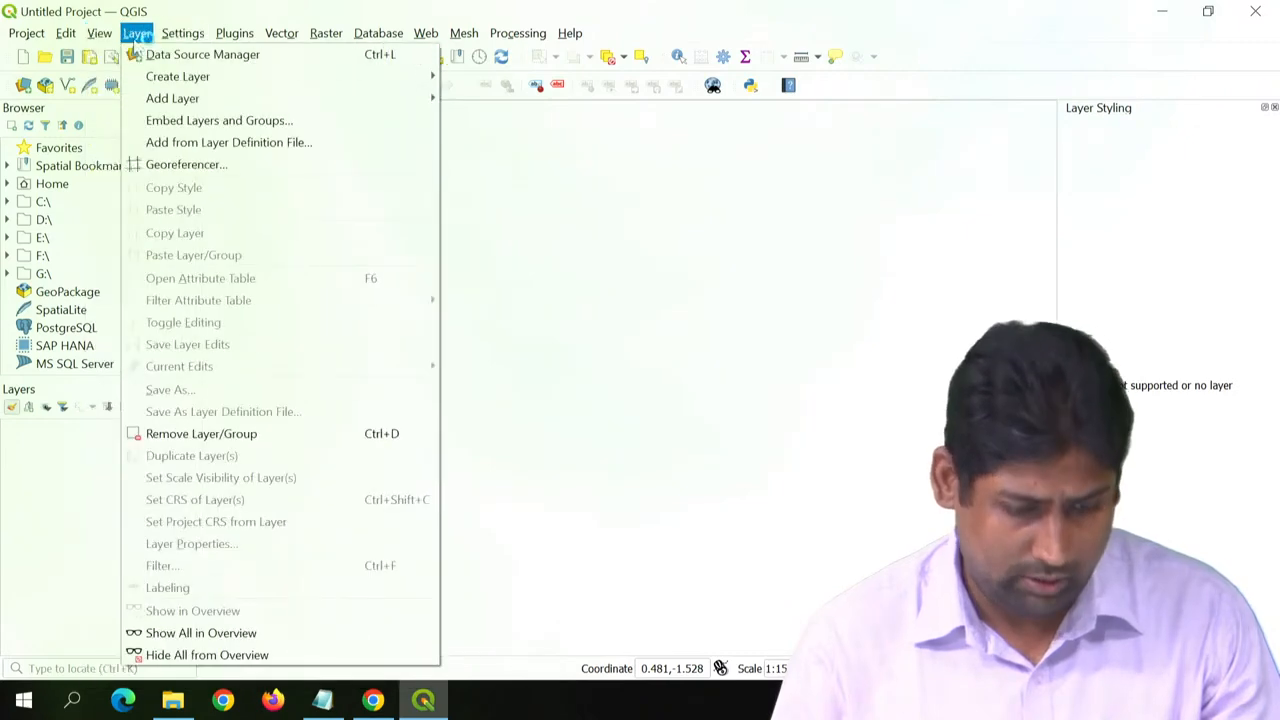
left_click(99, 33)
left_click(99, 33)
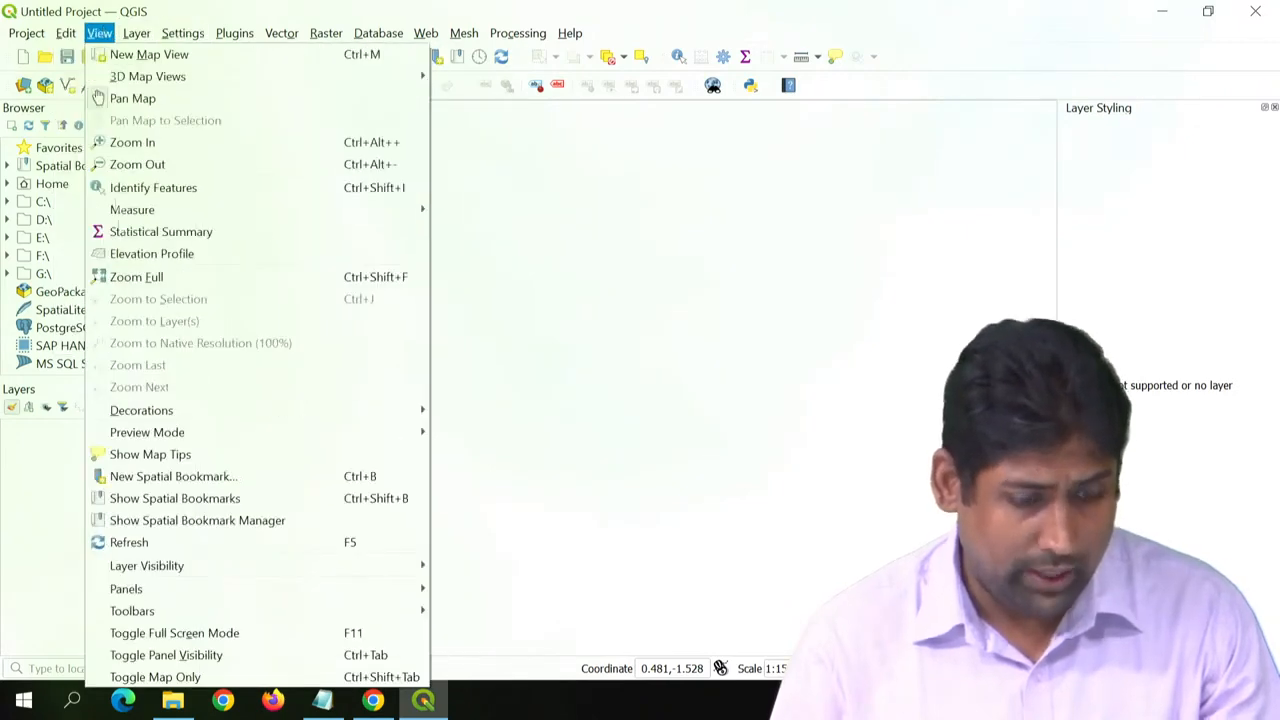
mouse_move(355, 589)
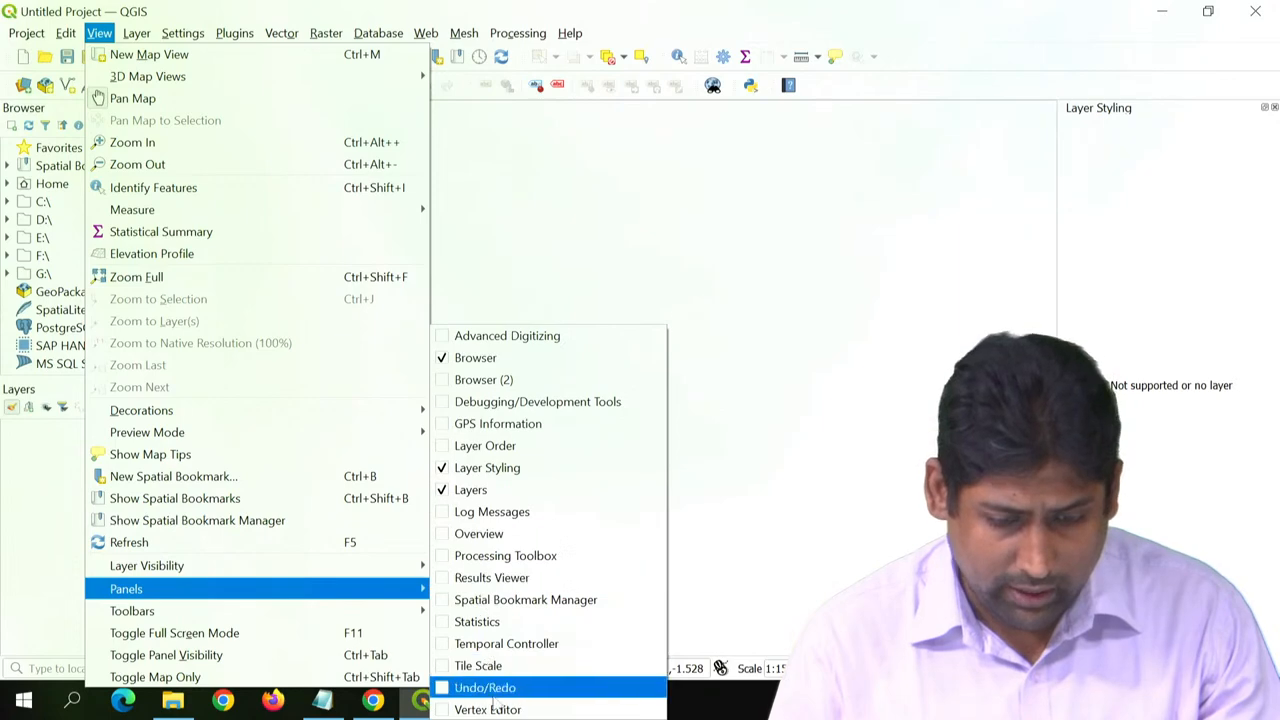
left_click(480, 555)
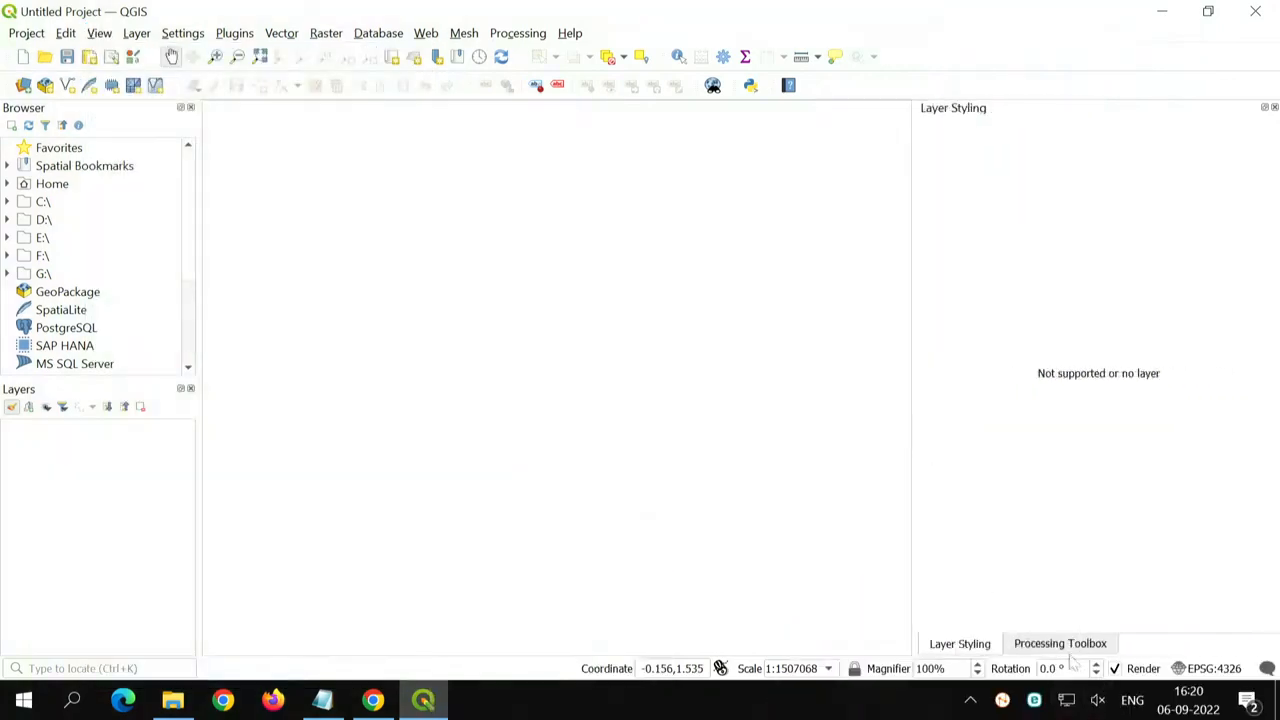
left_click(1066, 648)
left_click(960, 648)
left_click(1025, 647)
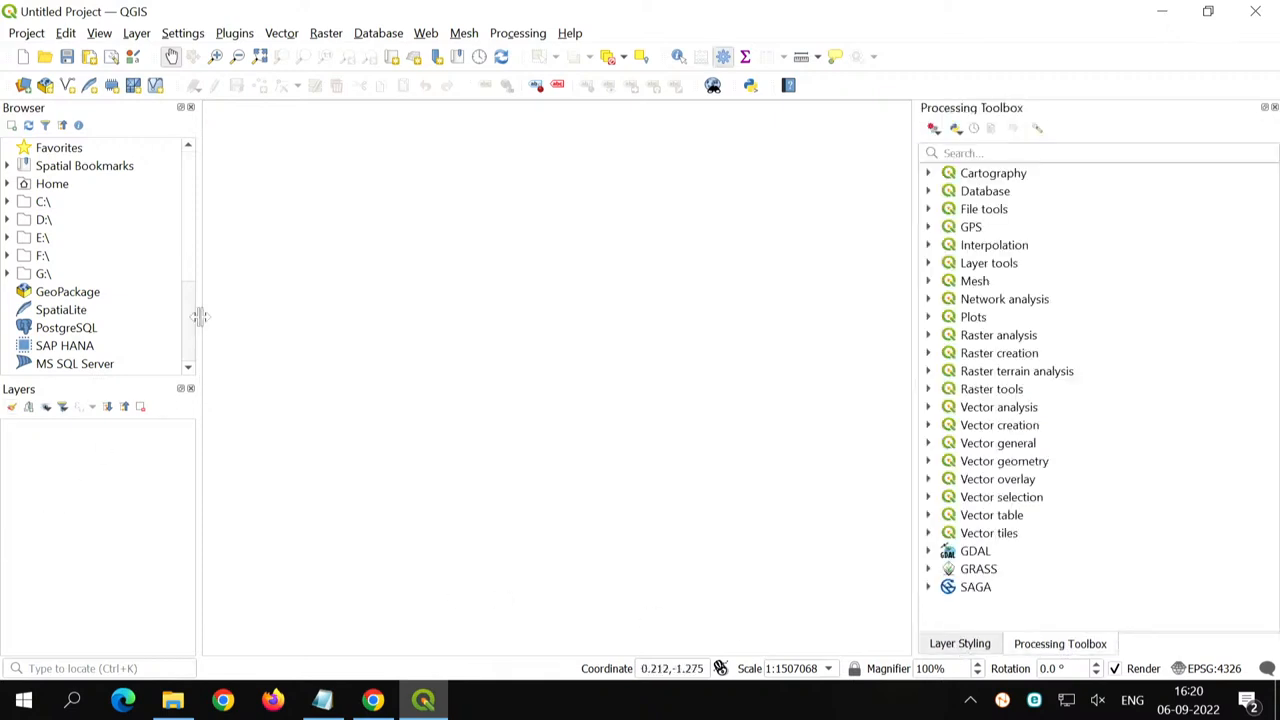
left_click_drag(199, 317, 293, 378)
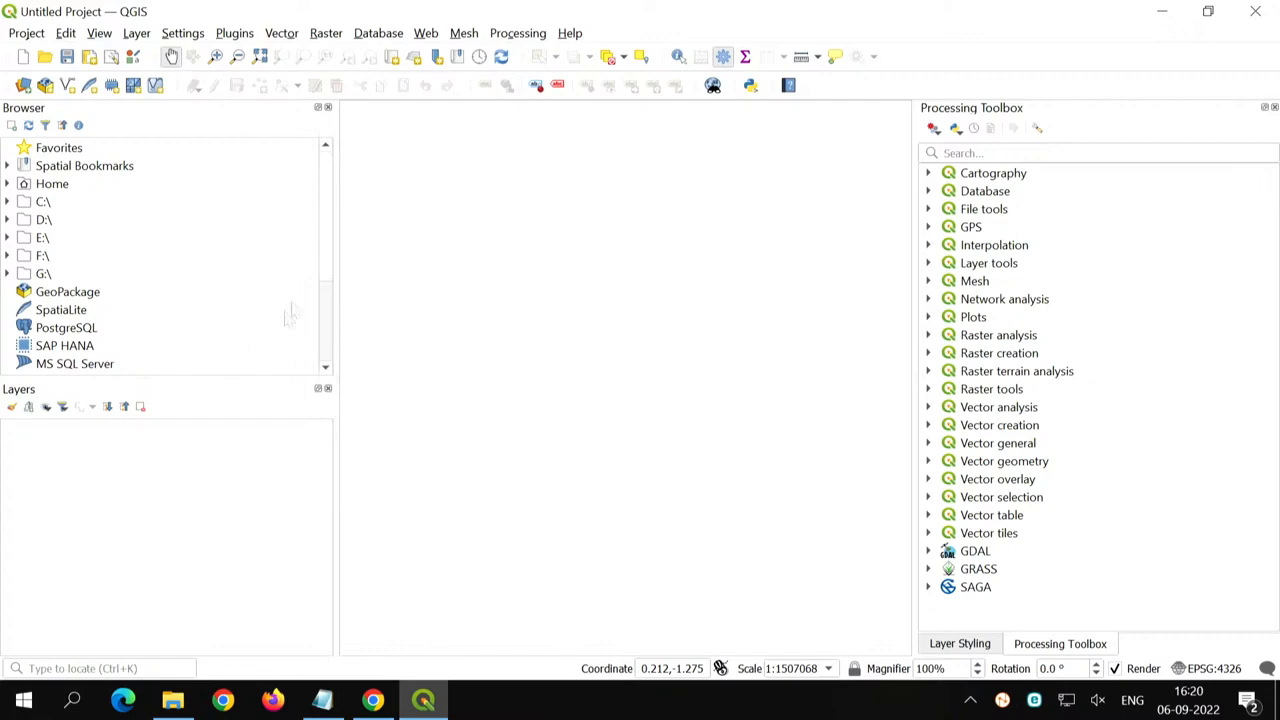
- In the Windows mouse properties, turn on showing the pointer's location when the CTRL key is pressed
key("super")
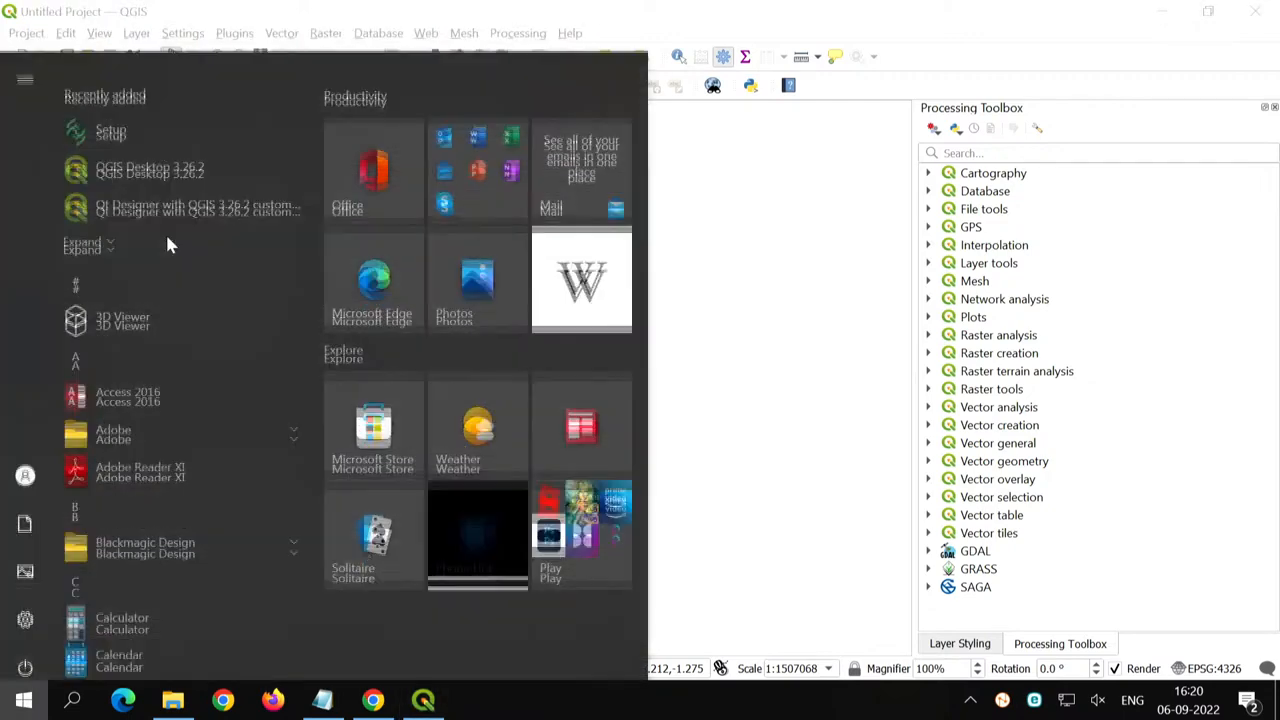
type("mouse")
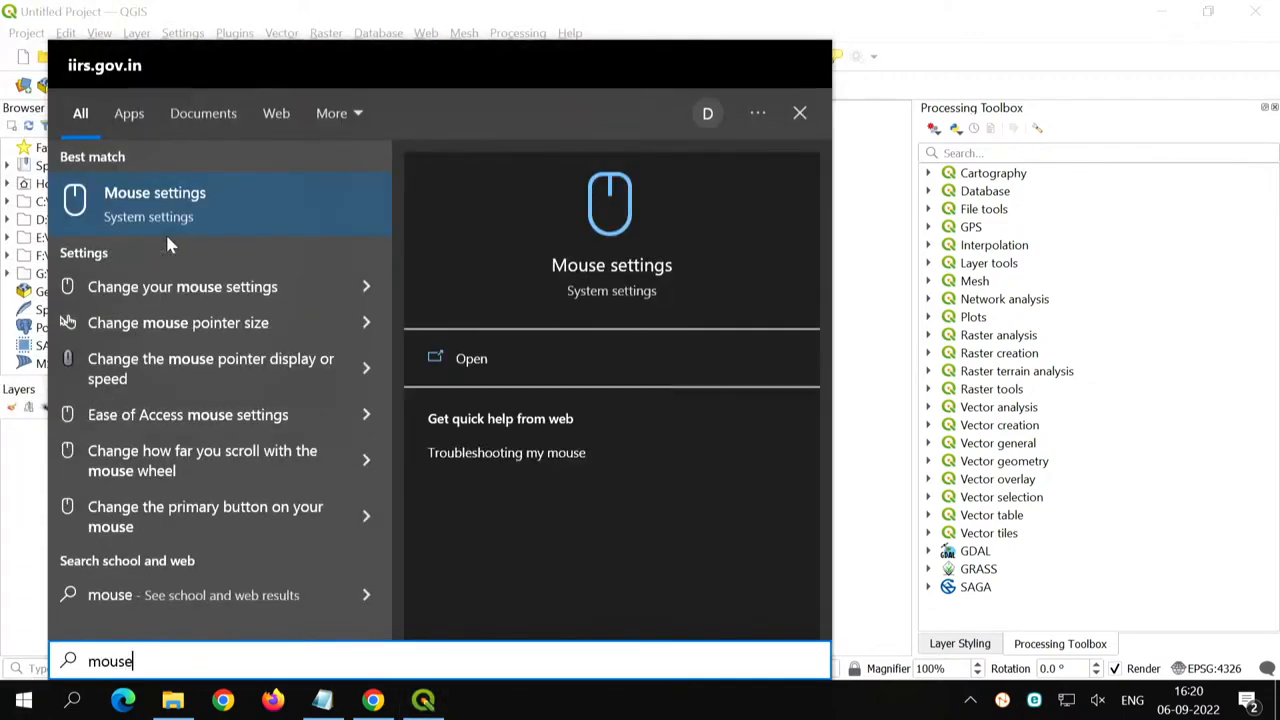
key("Return")
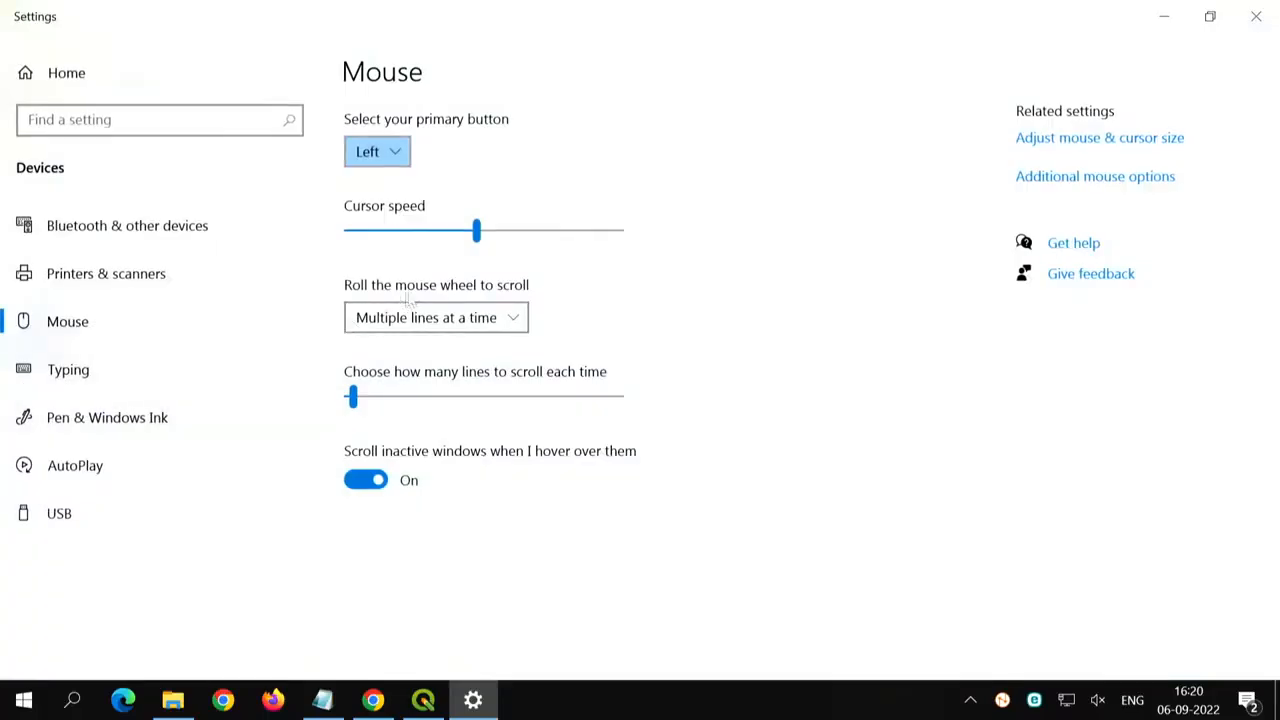
left_click(1103, 176)
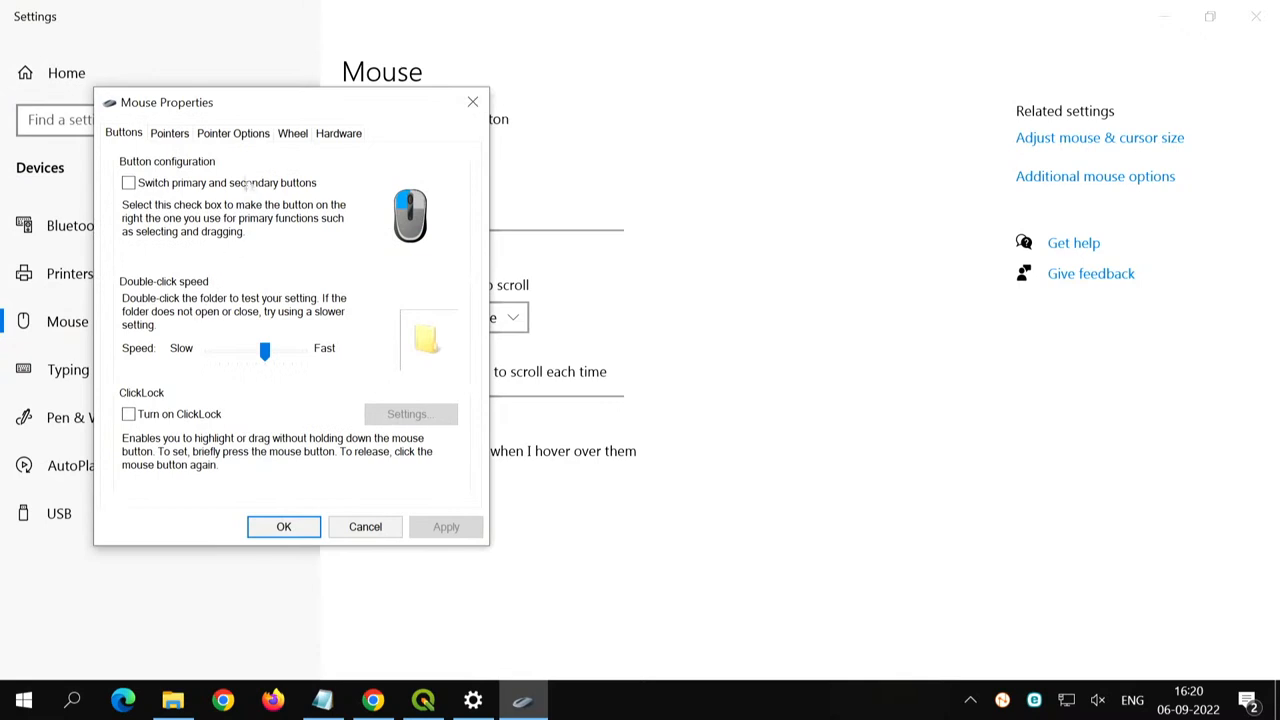
left_click(171, 134)
left_click(226, 142)
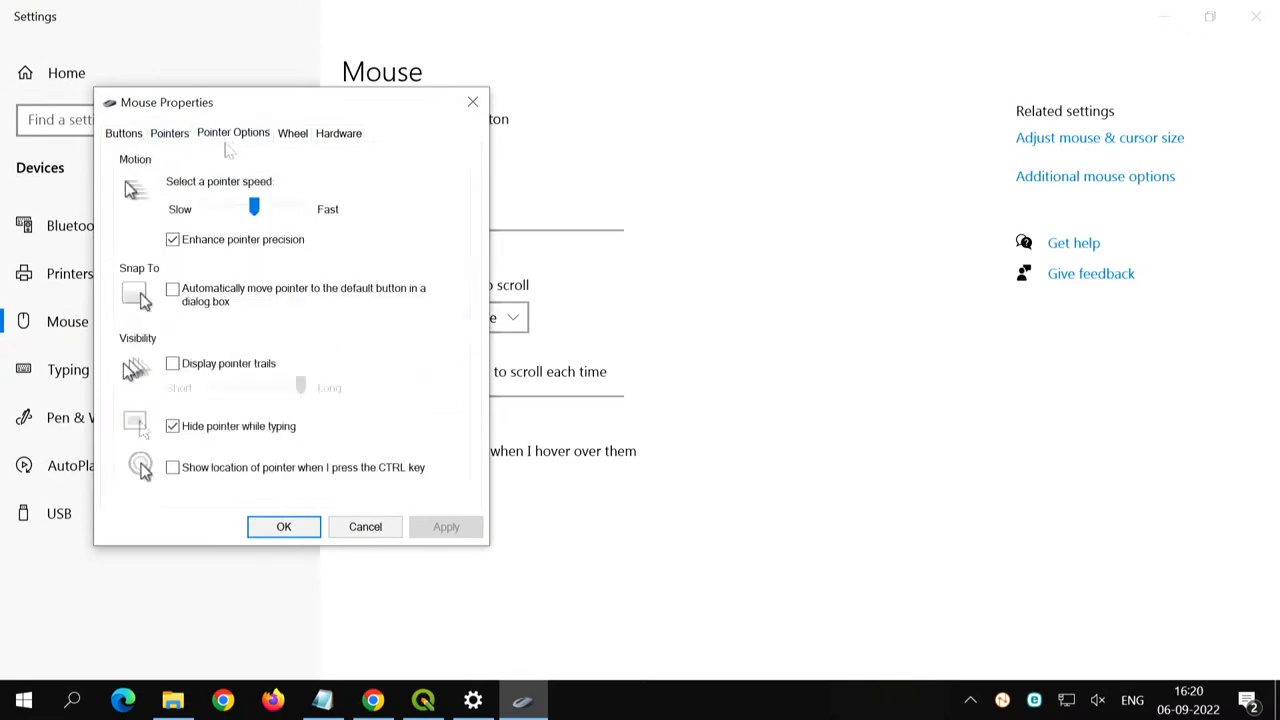
left_click(210, 470)
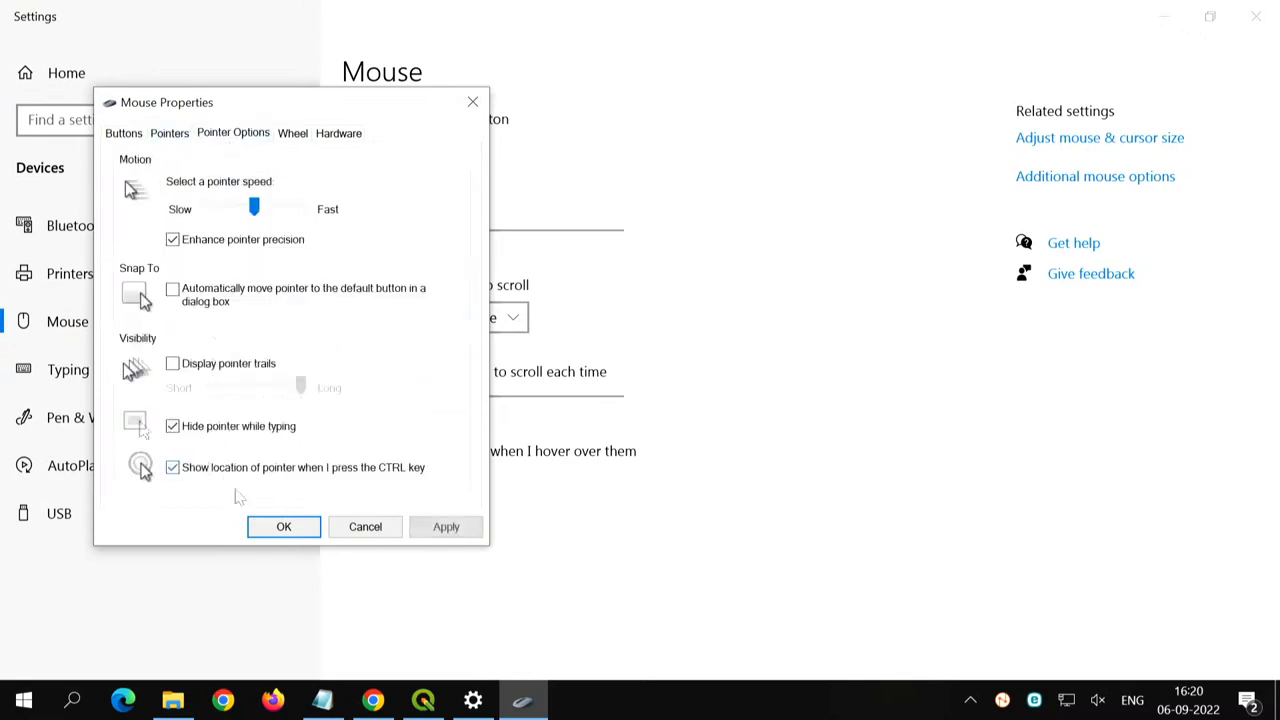
left_click(284, 526)
left_click(1254, 20)
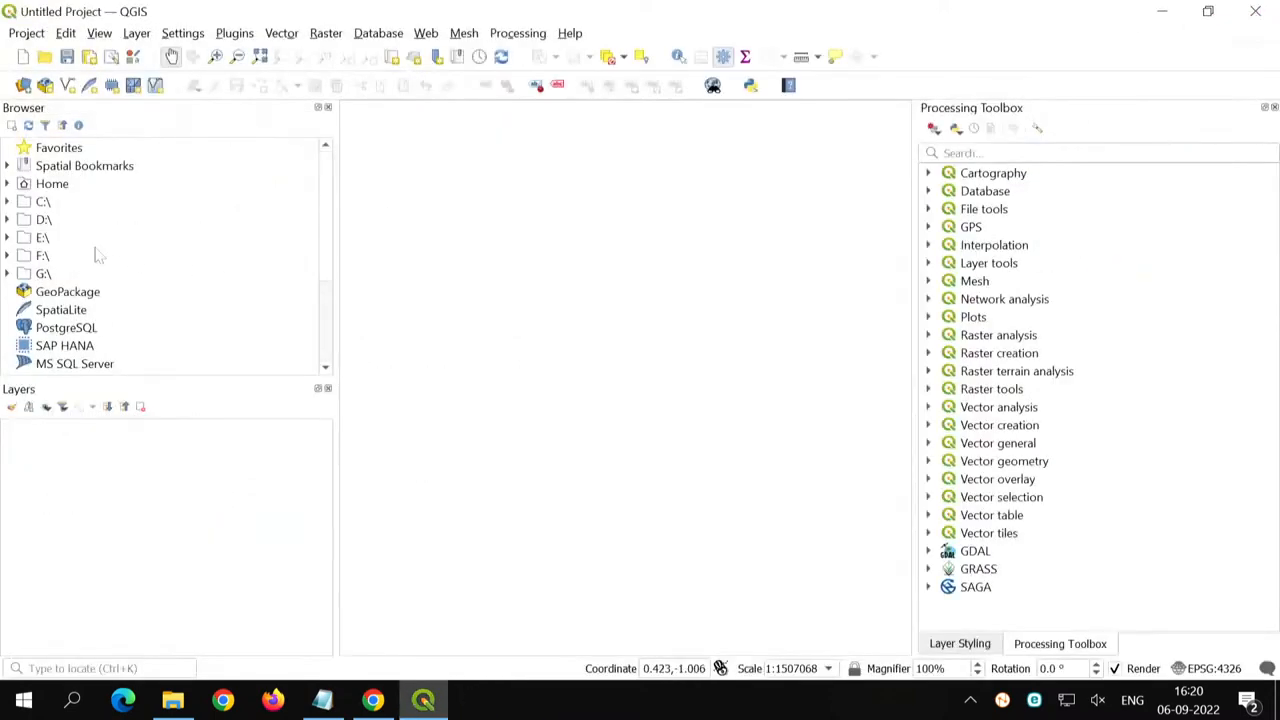
- Reveal the pointer's location over the Browser panel and map canvas, and bring Layer Styling in front of the Processing Toolbox
key("ctrl")
key("ctrl")
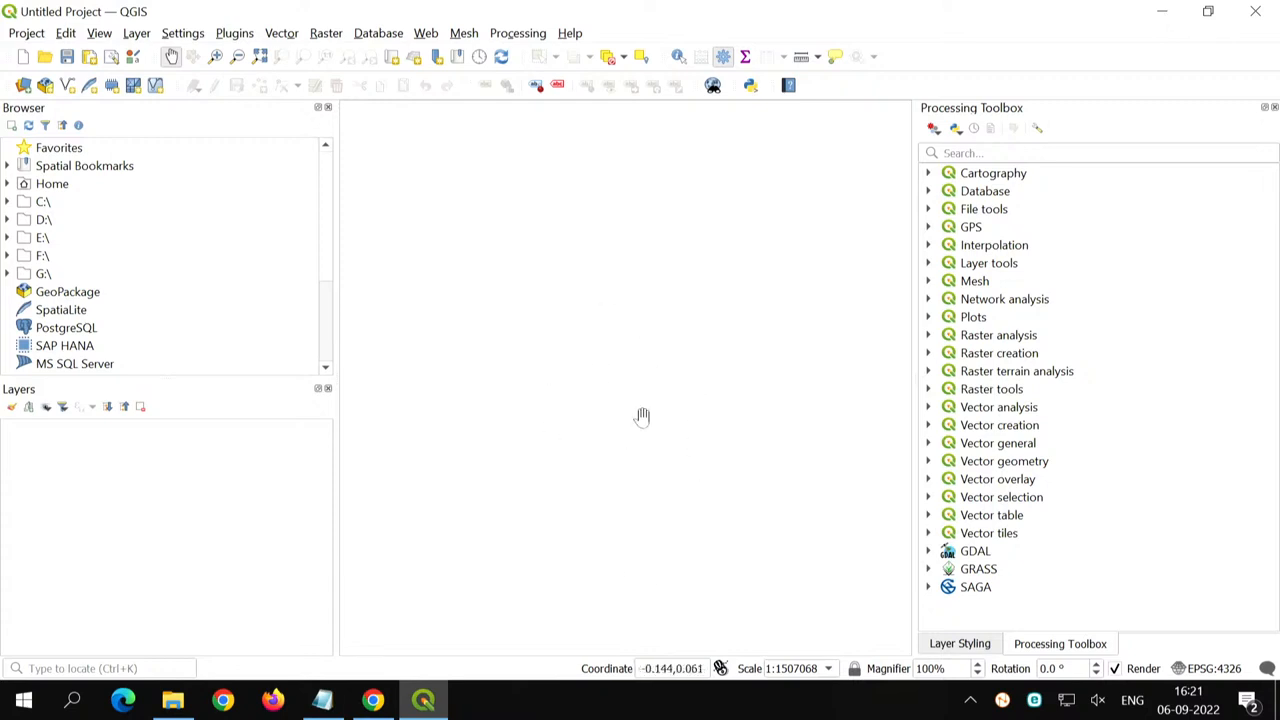
key("ctrl")
key("ctrl")
key("ctrl")
key("ctrl")
left_click(988, 645)
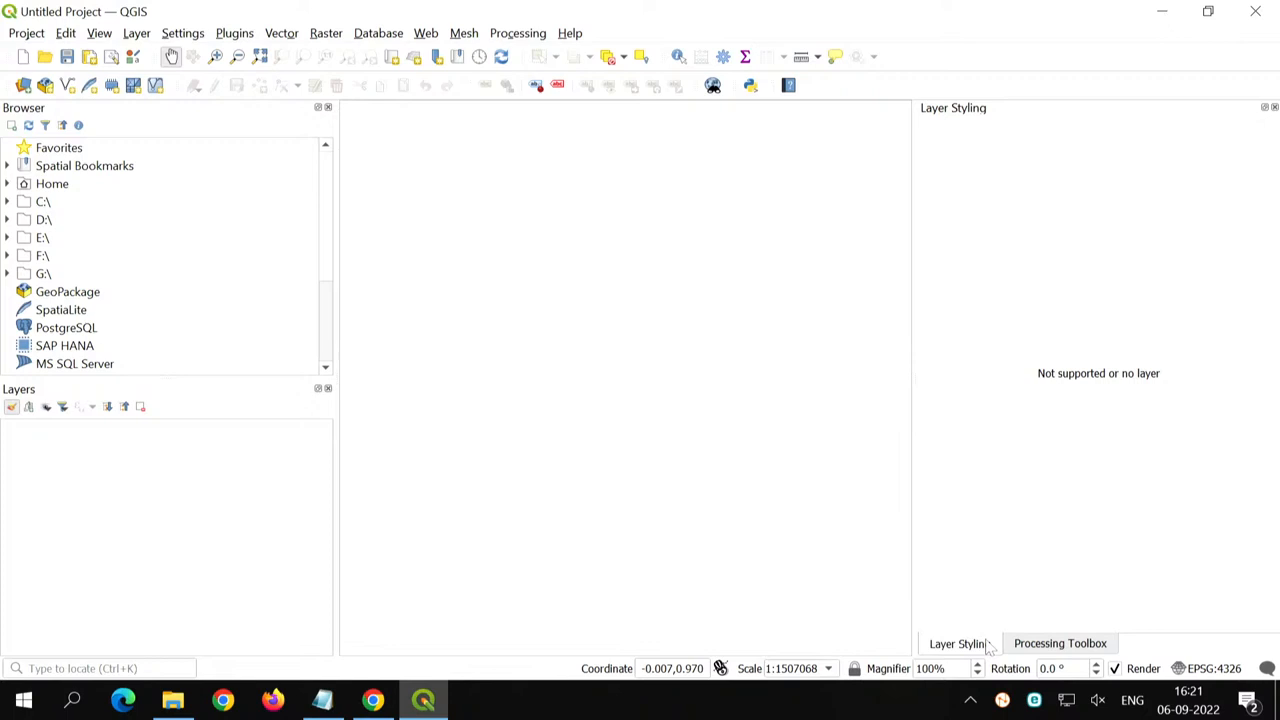
left_click(25, 33)
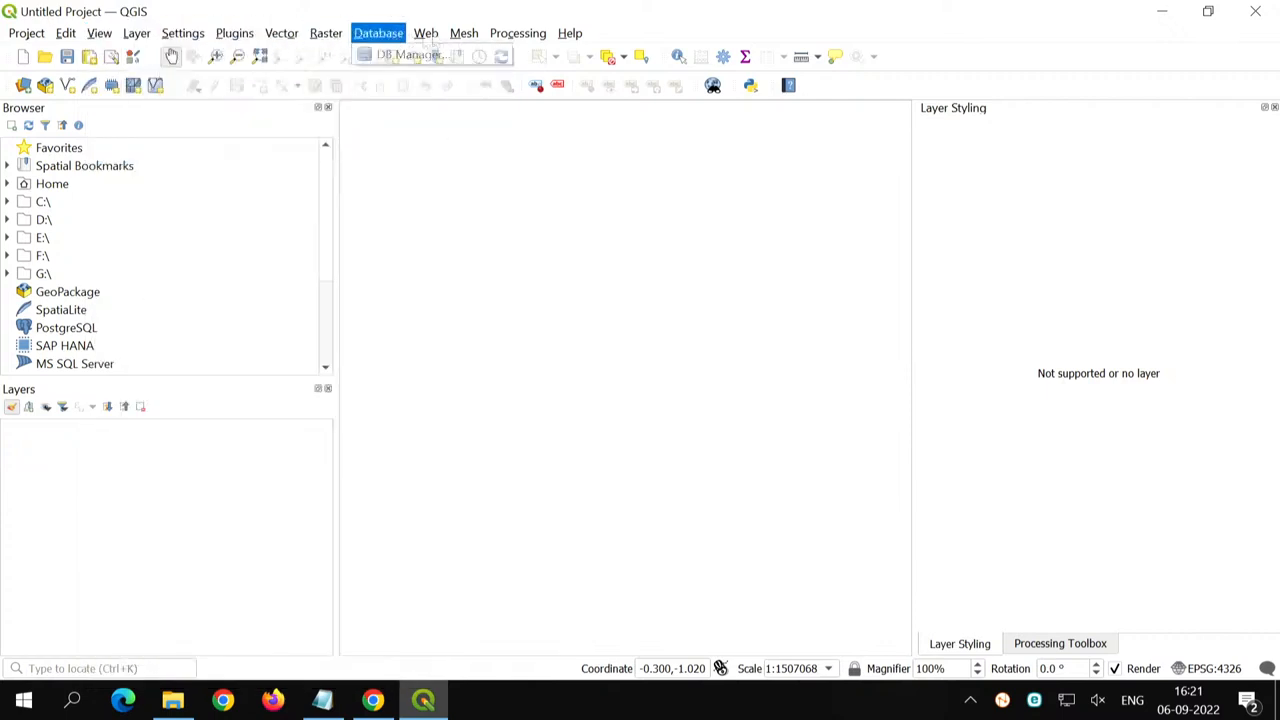
left_click(642, 34)
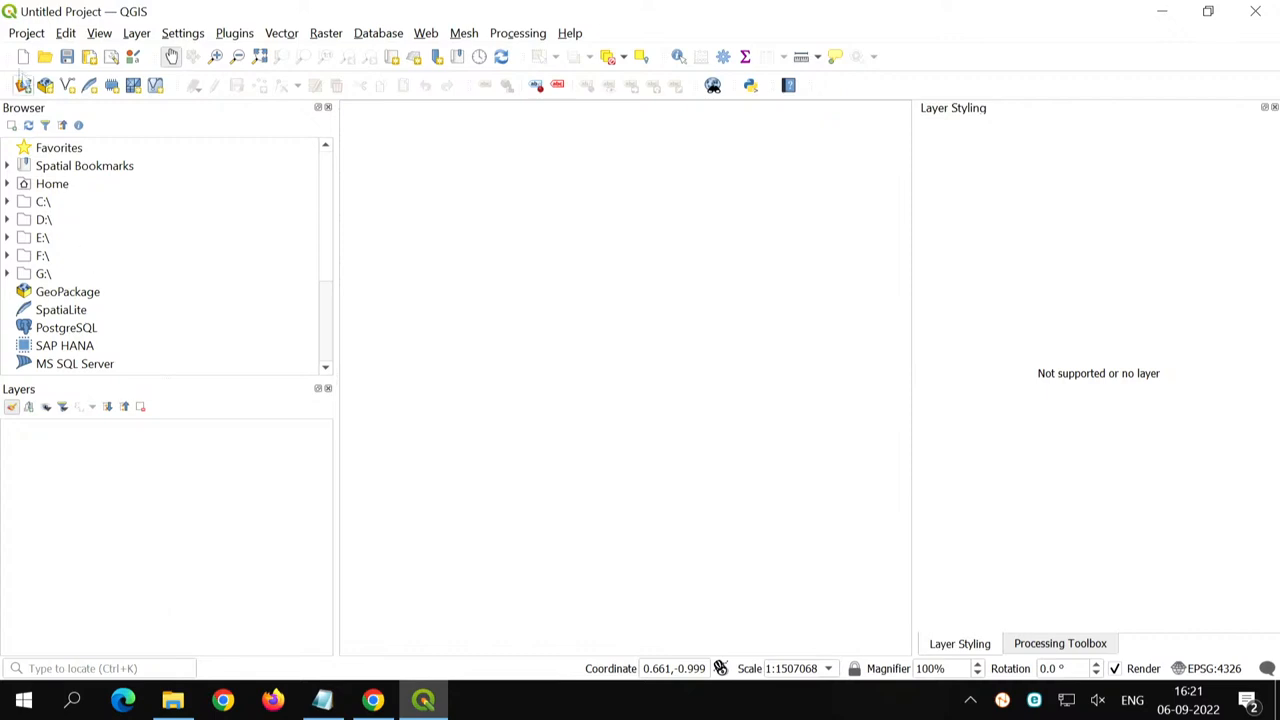
- Open the Data Source Manager for adding a raster layer and move its window fully into view
left_click(137, 33)
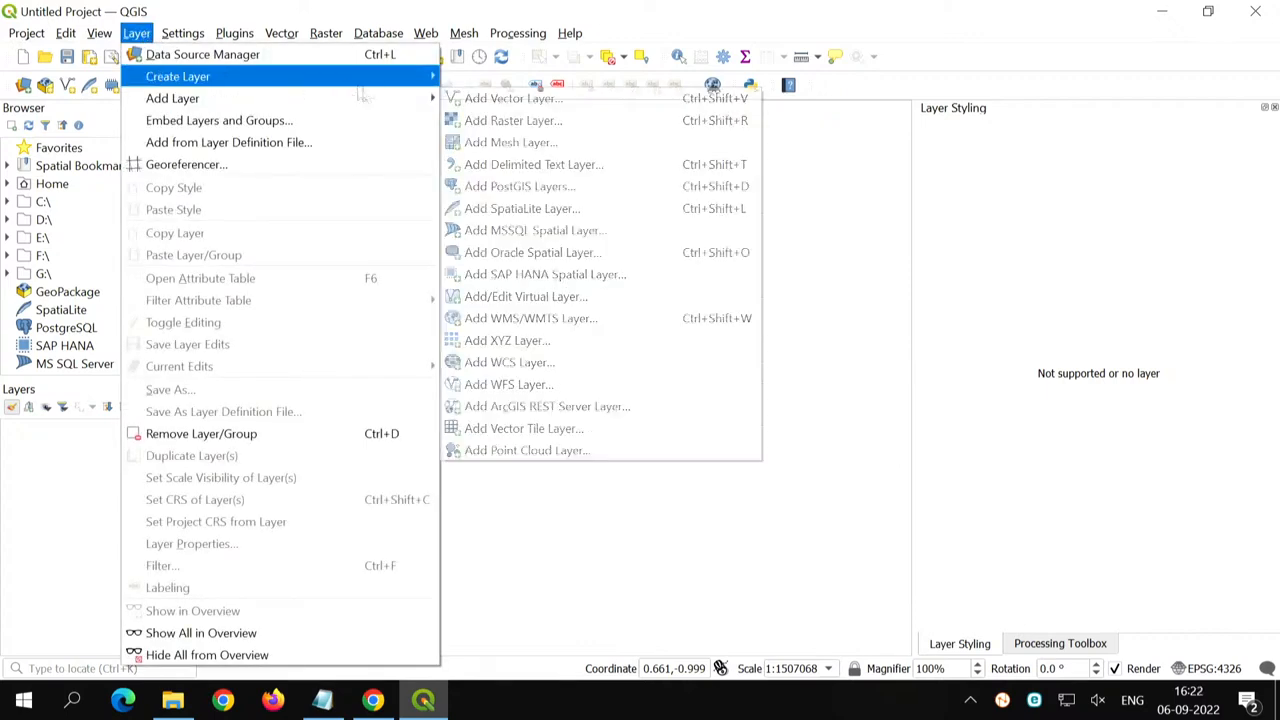
mouse_move(334, 104)
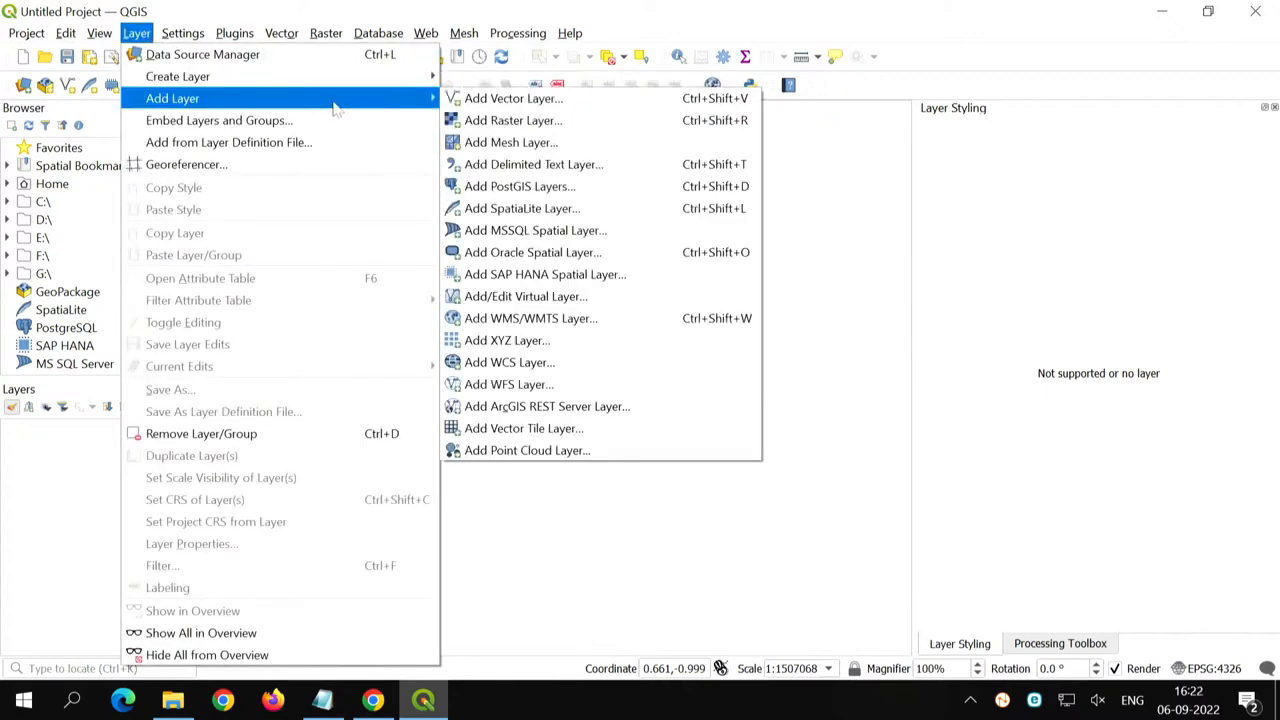
left_click(513, 120)
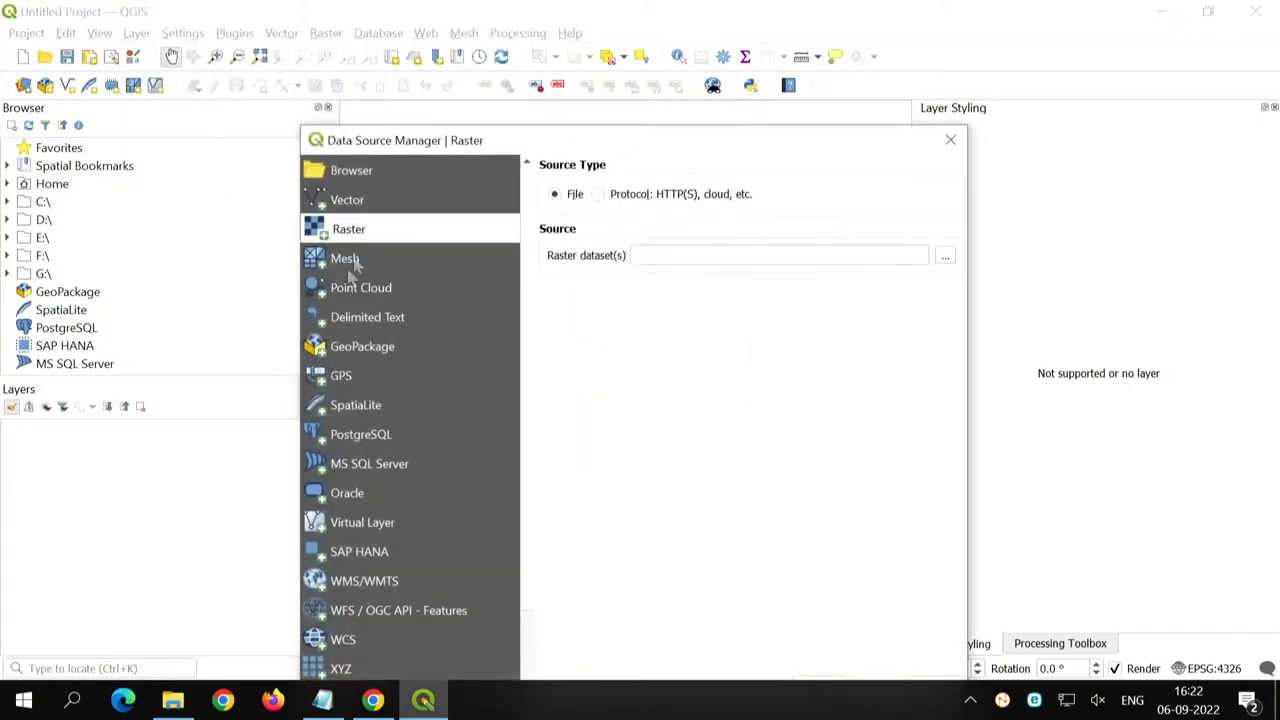
left_click_drag(412, 143, 358, 30)
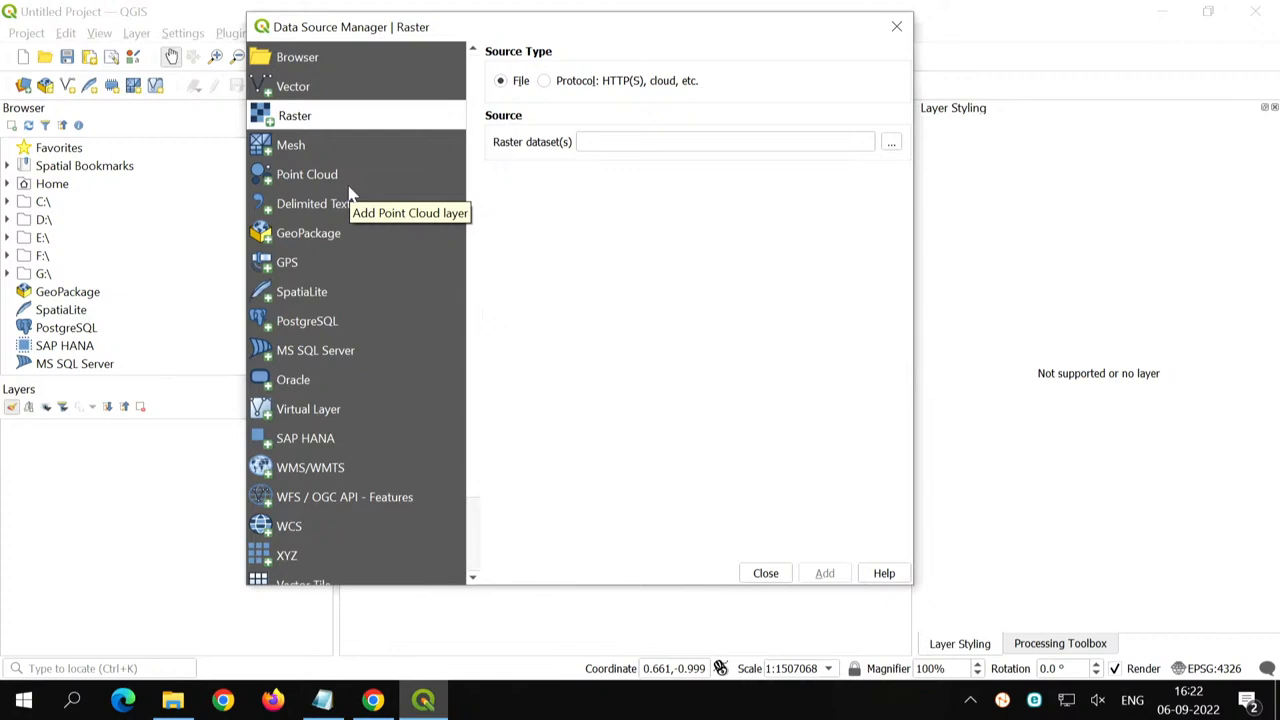
- Examine the available data source types in the Data Source Manager, including Point Cloud, Delimited Text, GPS, PostgreSQL, WMS/WMTS and WFS / OGC API - Features
left_click(346, 87)
left_click(344, 122)
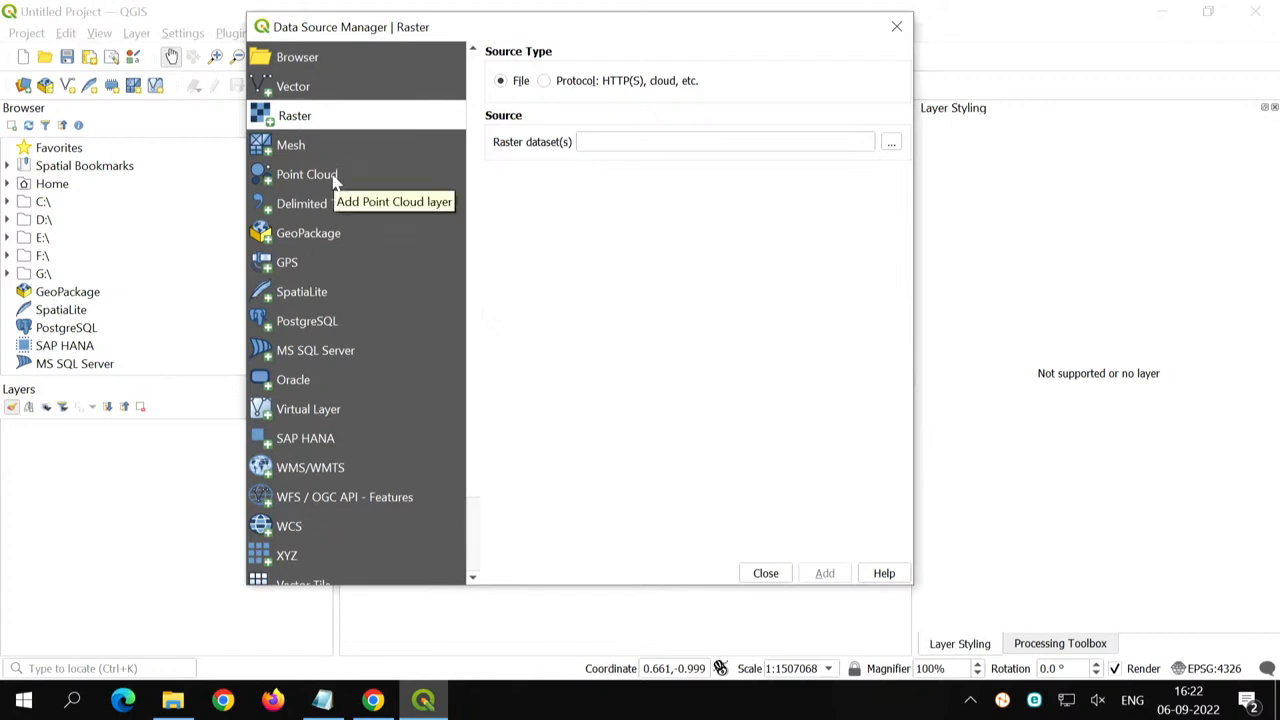
left_click(334, 155)
left_click(336, 184)
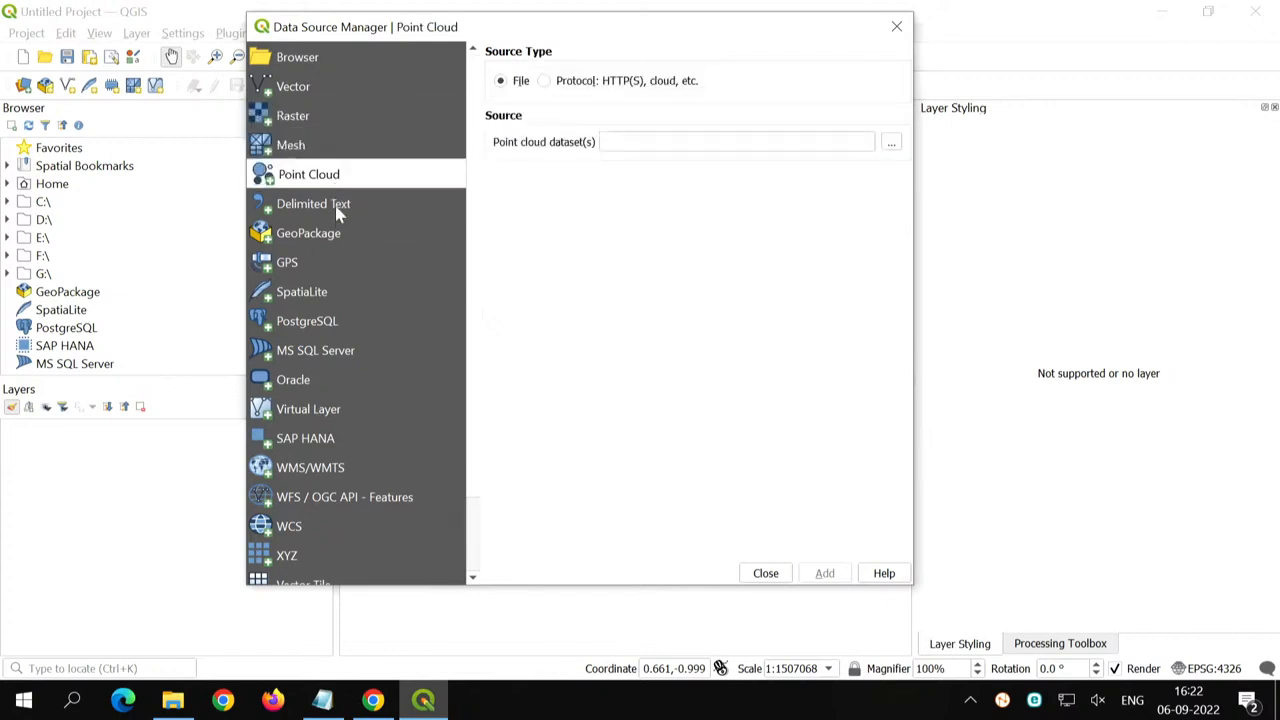
left_click(338, 210)
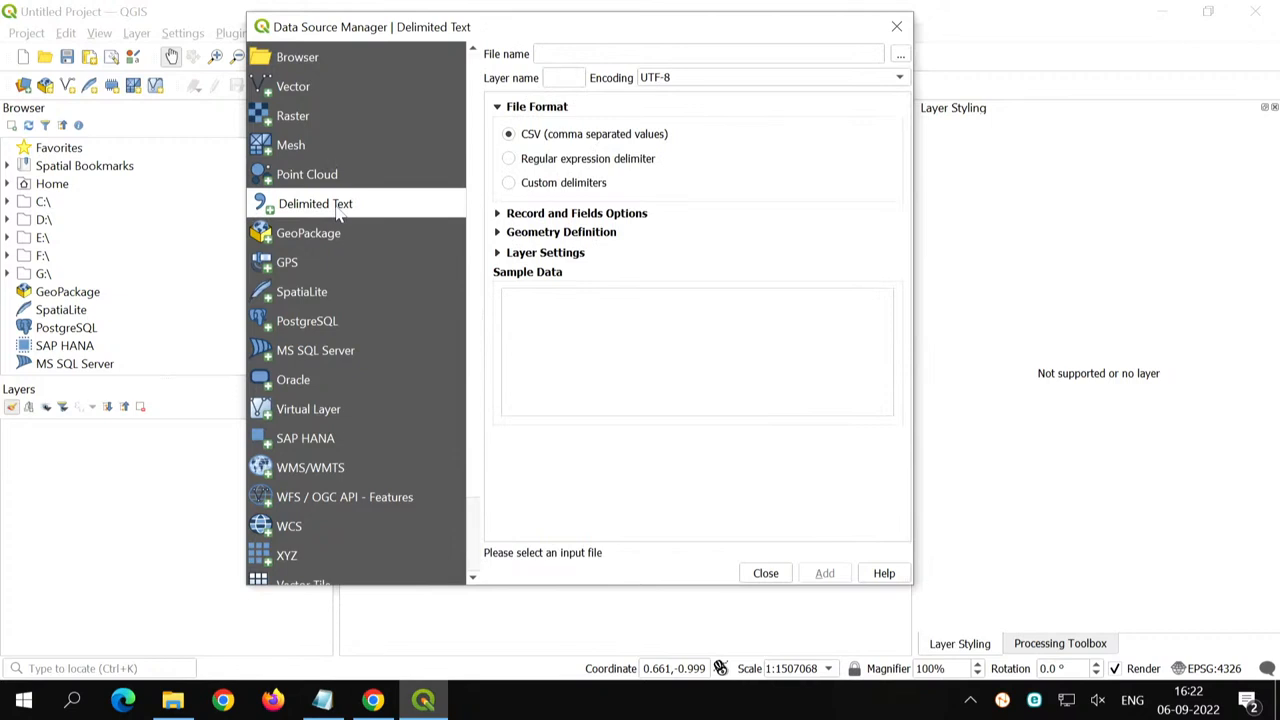
left_click(324, 265)
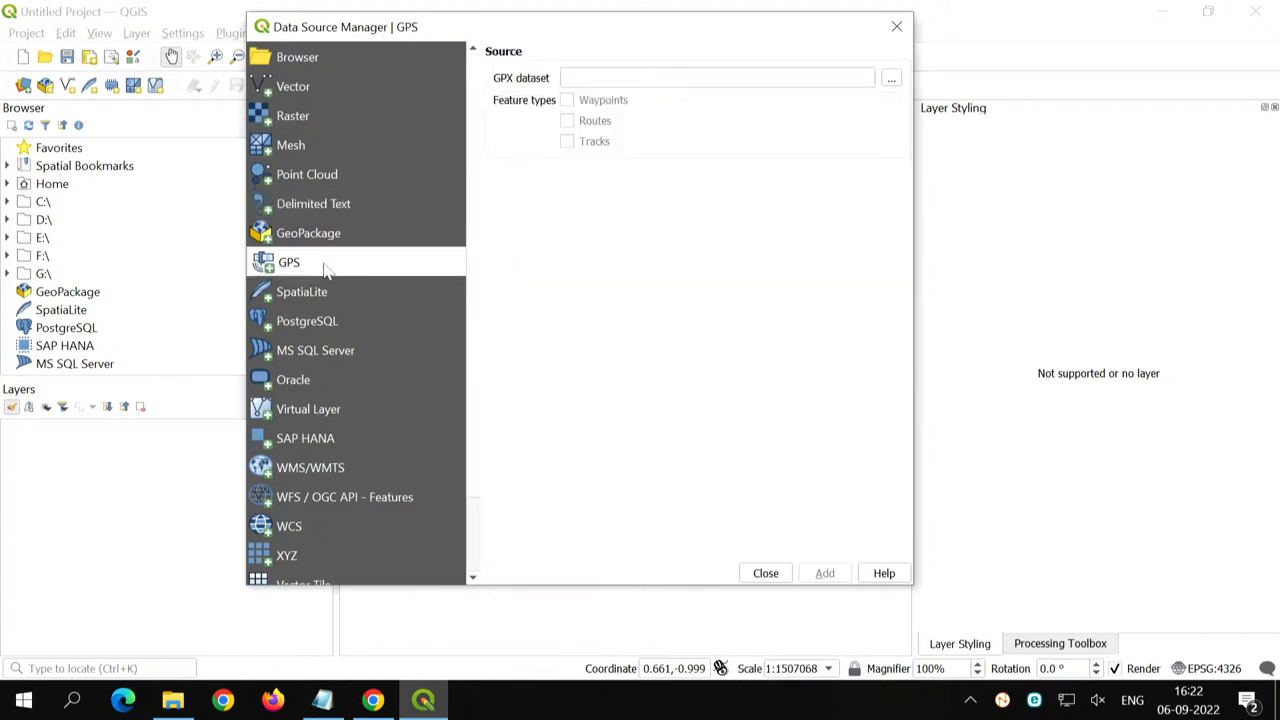
left_click(327, 333)
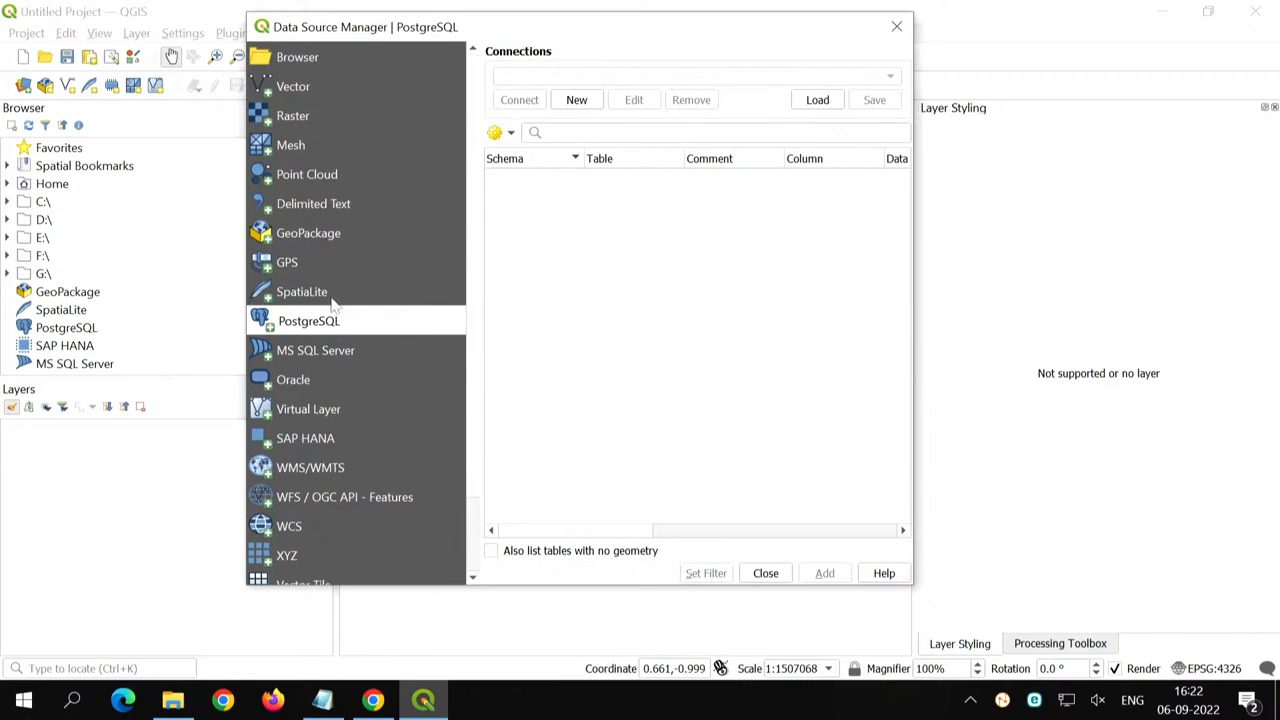
left_click(331, 295)
left_click(331, 330)
left_click(333, 378)
left_click(336, 470)
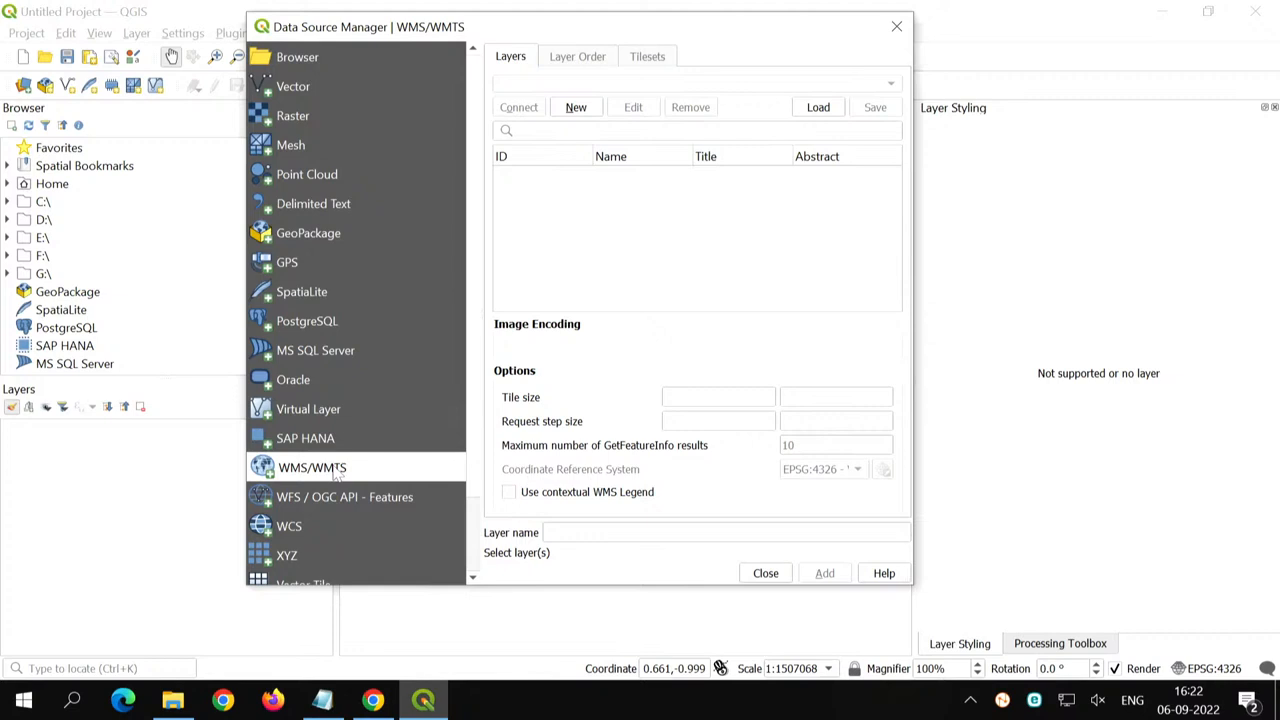
scroll(345, 392, "down", 1)
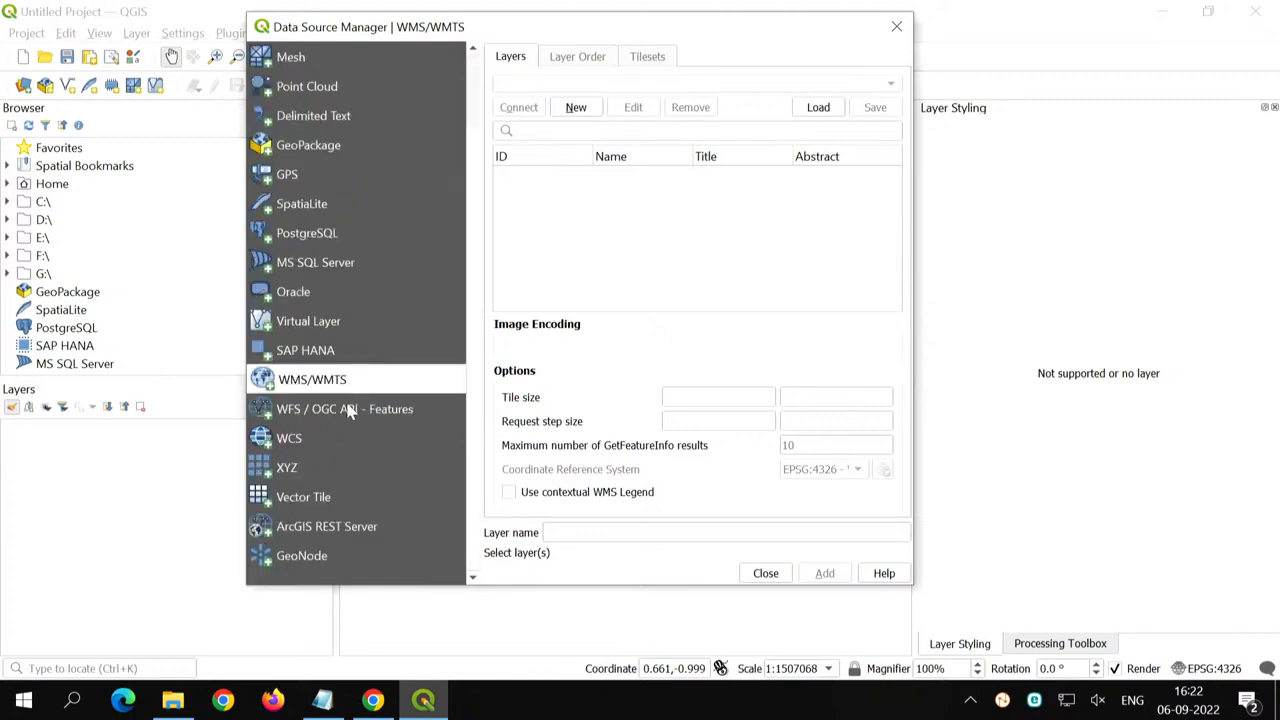
left_click(347, 409)
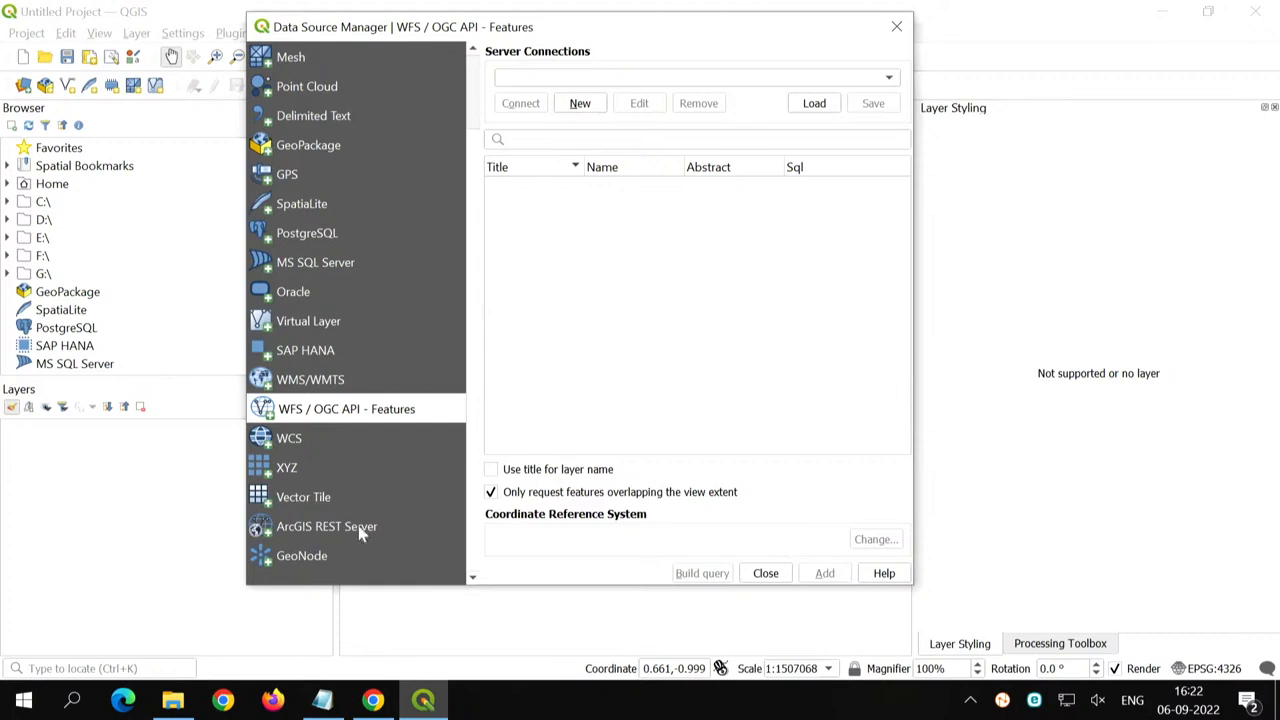
scroll(347, 260, "up", 1)
- Add L3-DDN-05Apr19-BAND2.tif from the Desktop folder "Image processing using QGIS" as a raster layer and close the Data Source Manager
left_click(325, 117)
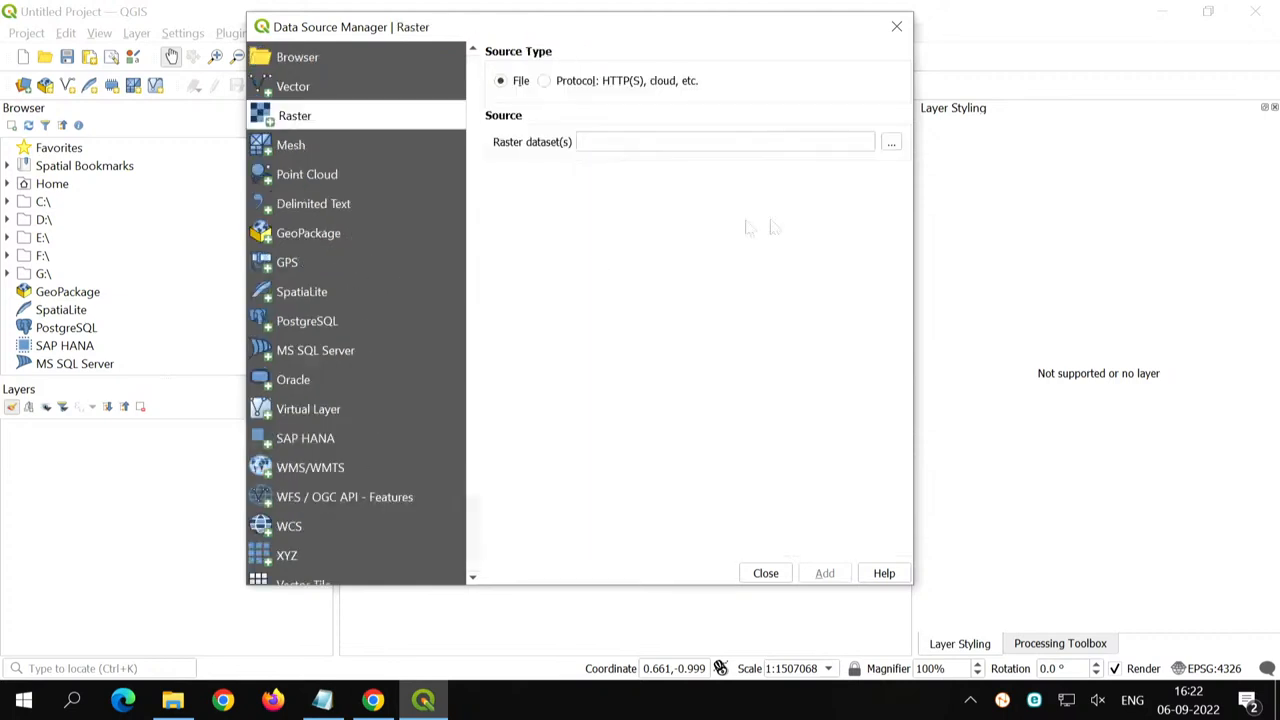
left_click(891, 143)
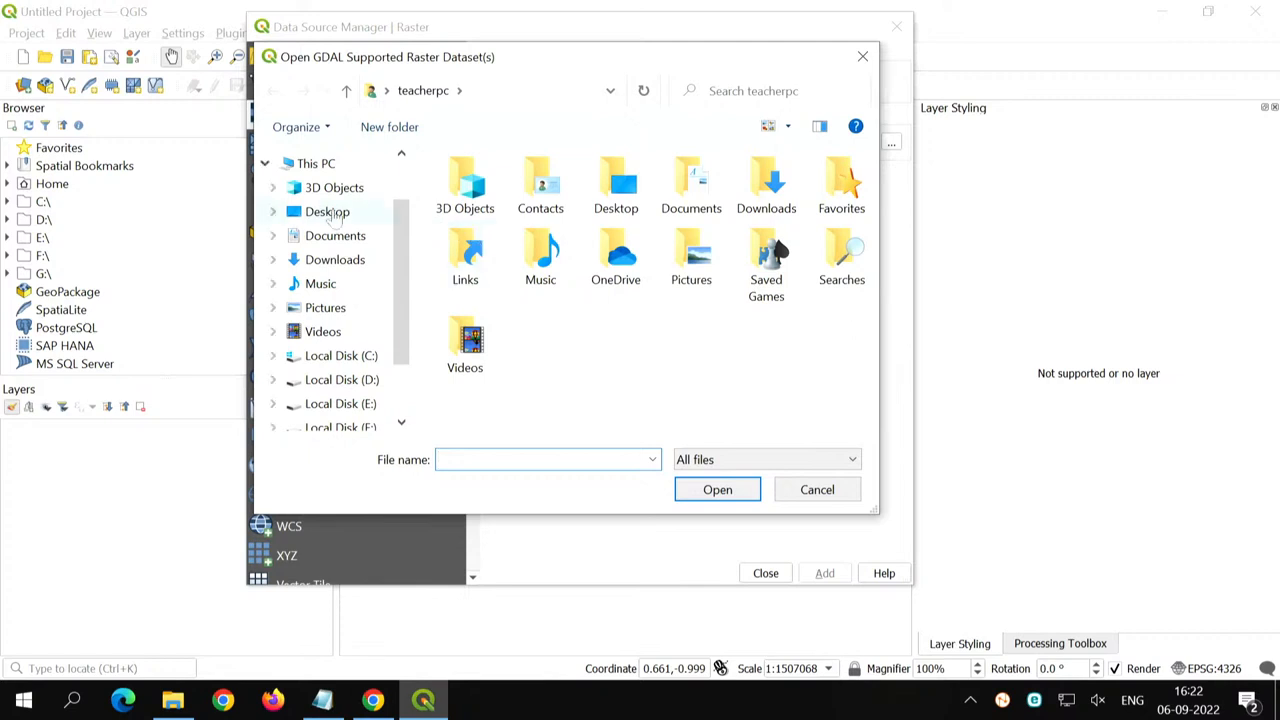
left_click(333, 218)
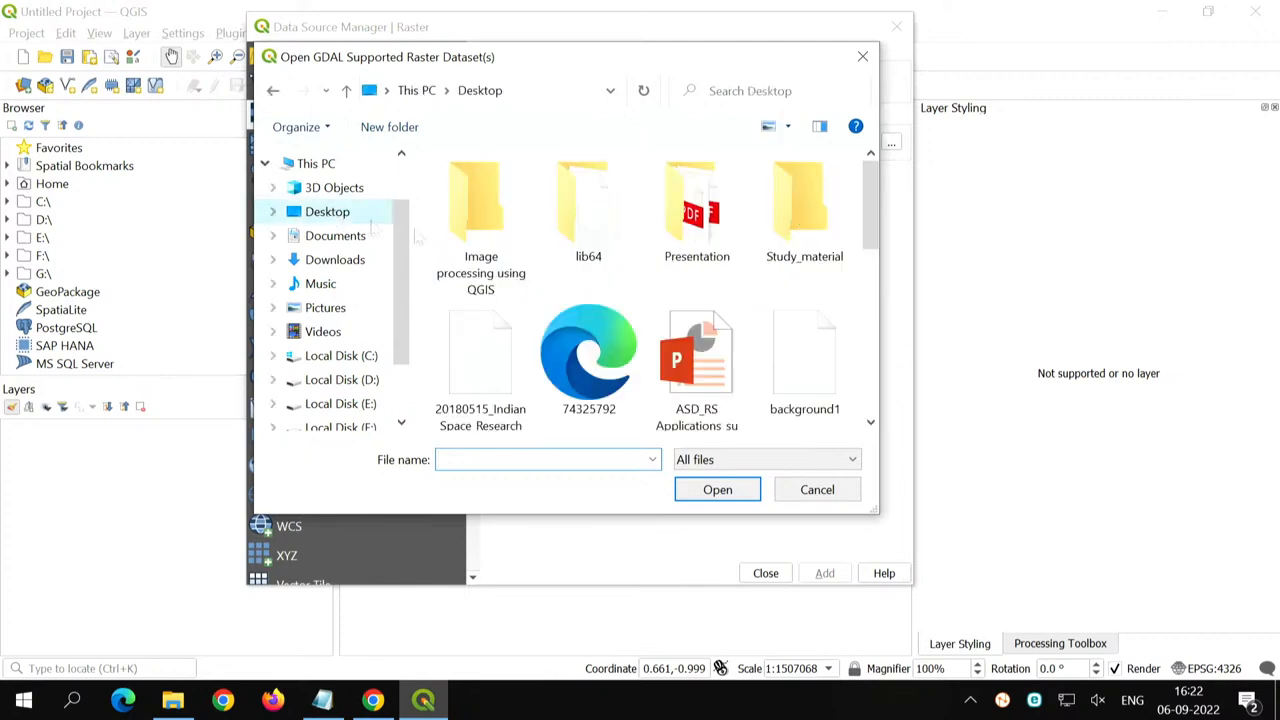
double_click(481, 248)
left_click(498, 210)
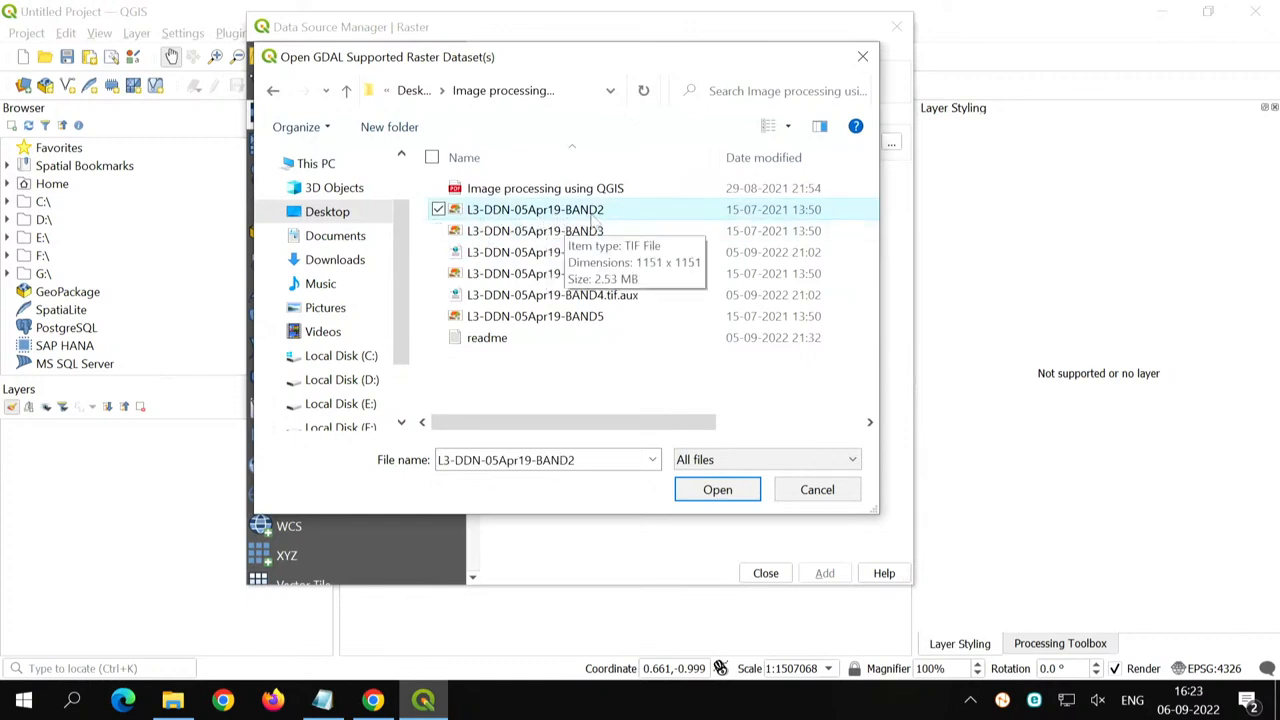
left_click(718, 490)
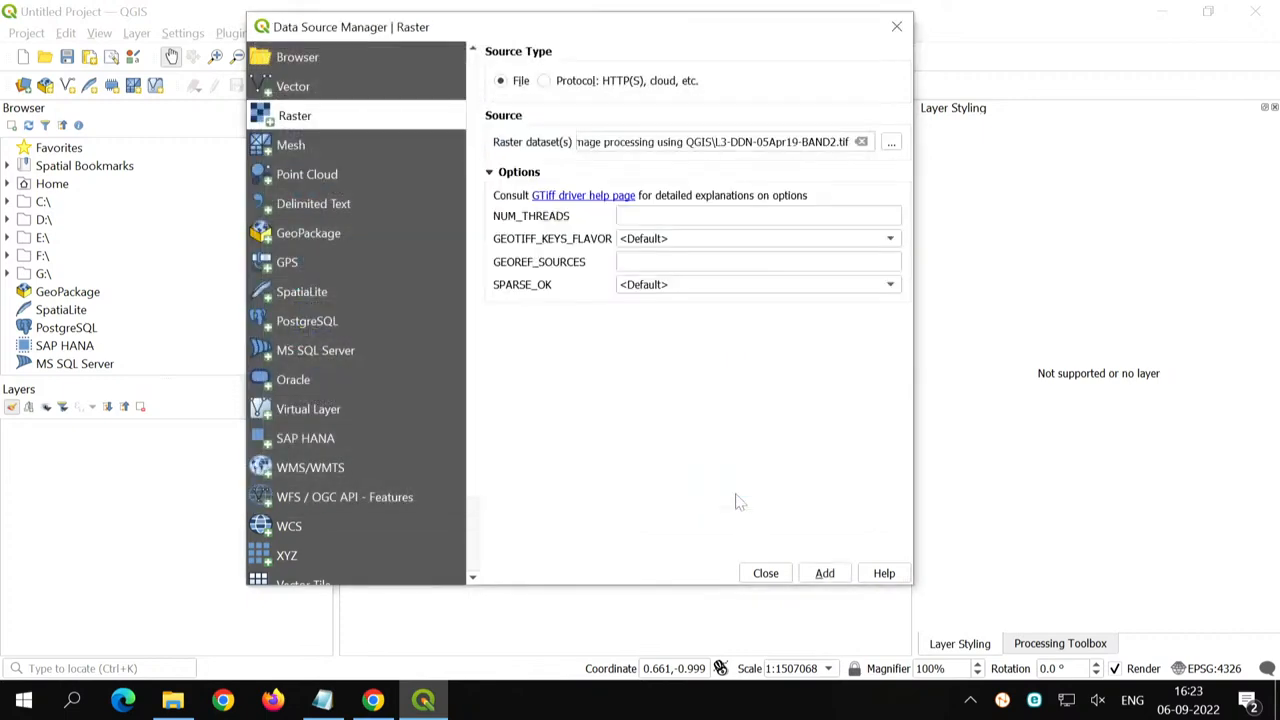
left_click(825, 576)
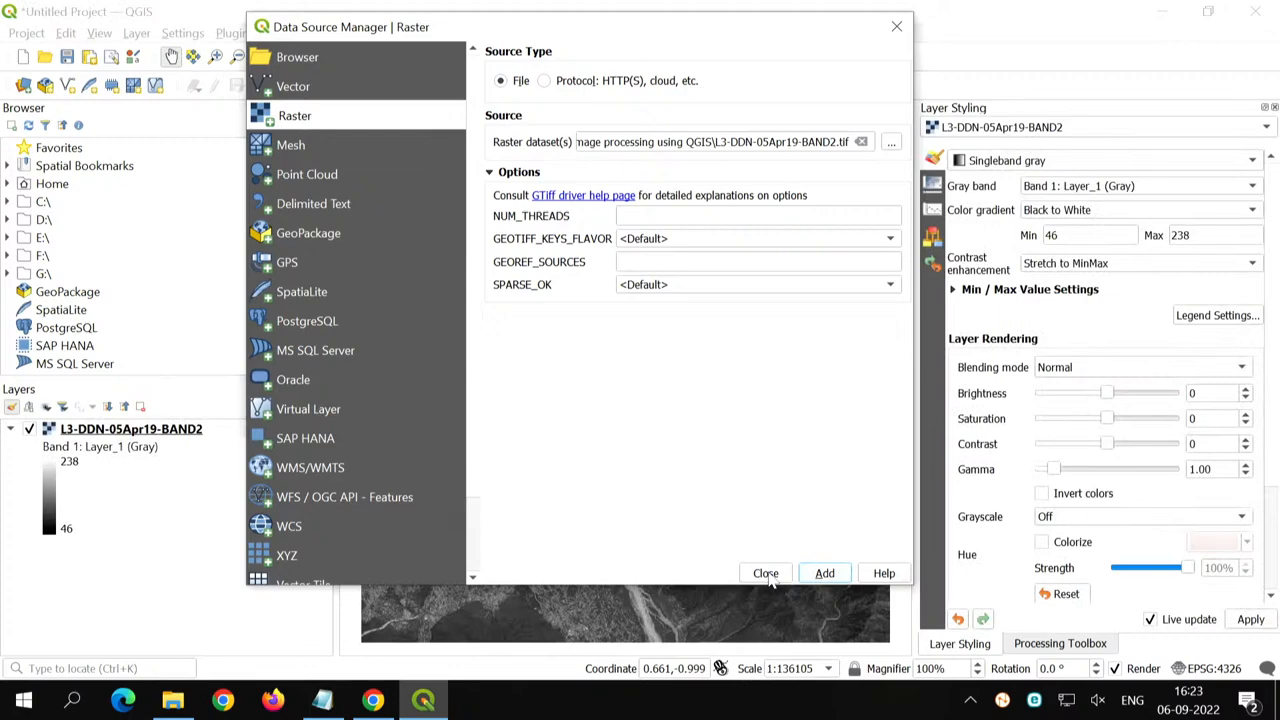
left_click(766, 574)
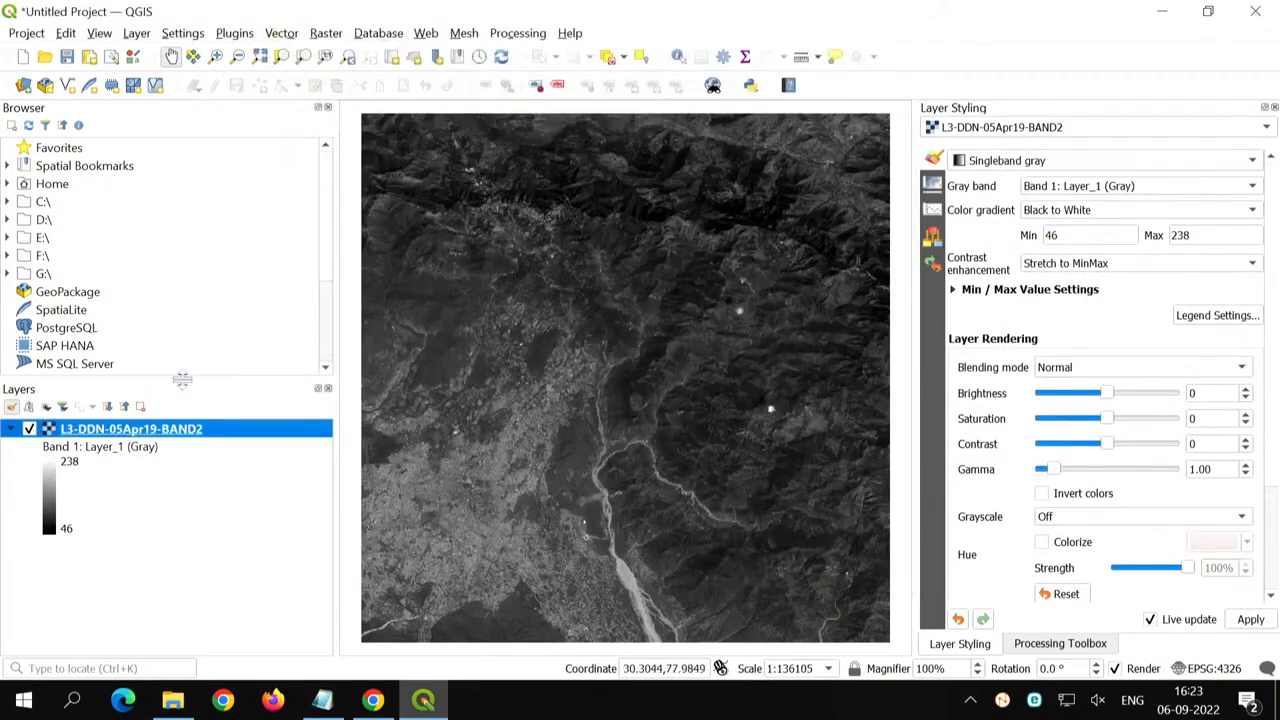
- Enlarge the Layers panel by shrinking the Browser panel and select the L3-DDN-05Apr19-BAND2 layer
left_click_drag(182, 379, 178, 343)
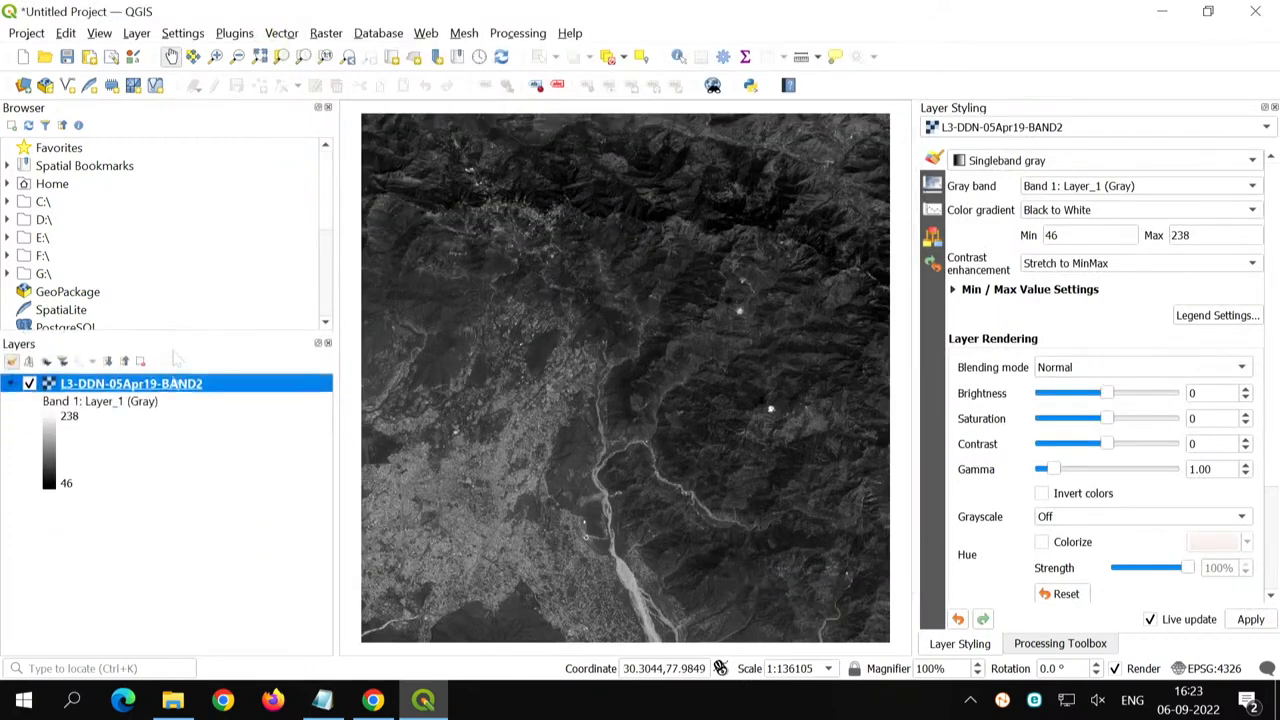
left_click(197, 549)
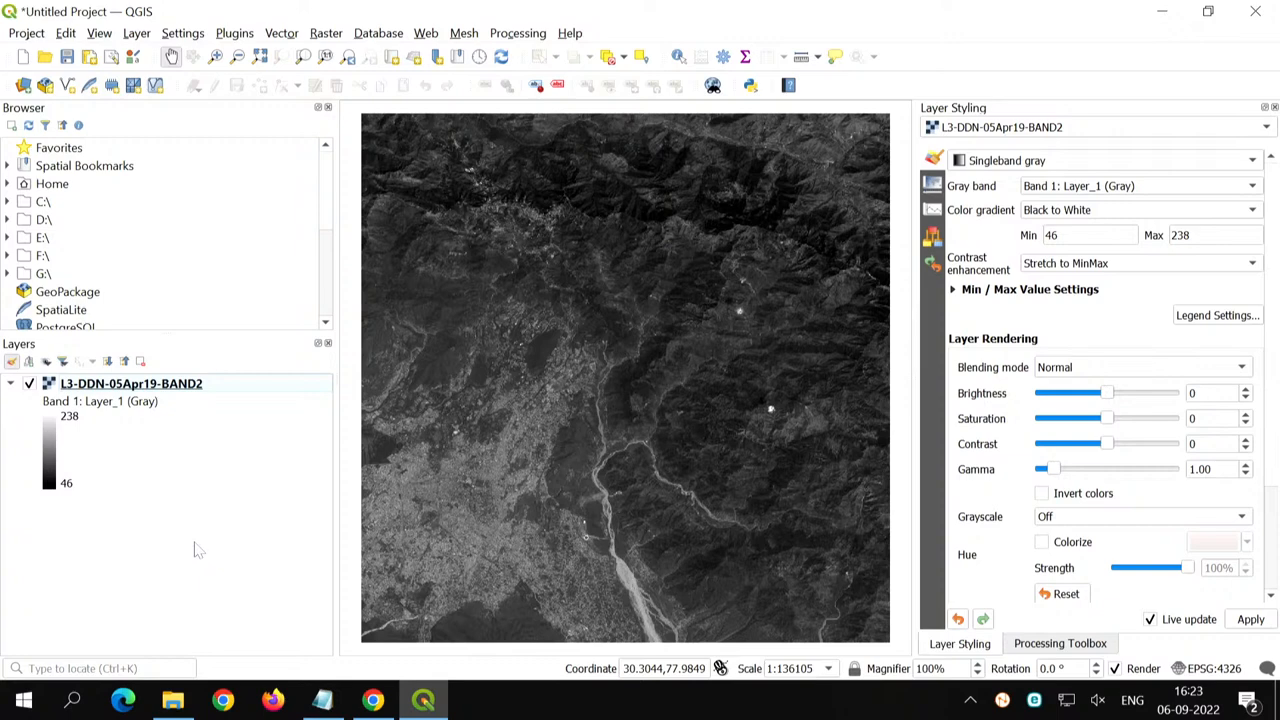
left_click(218, 387)
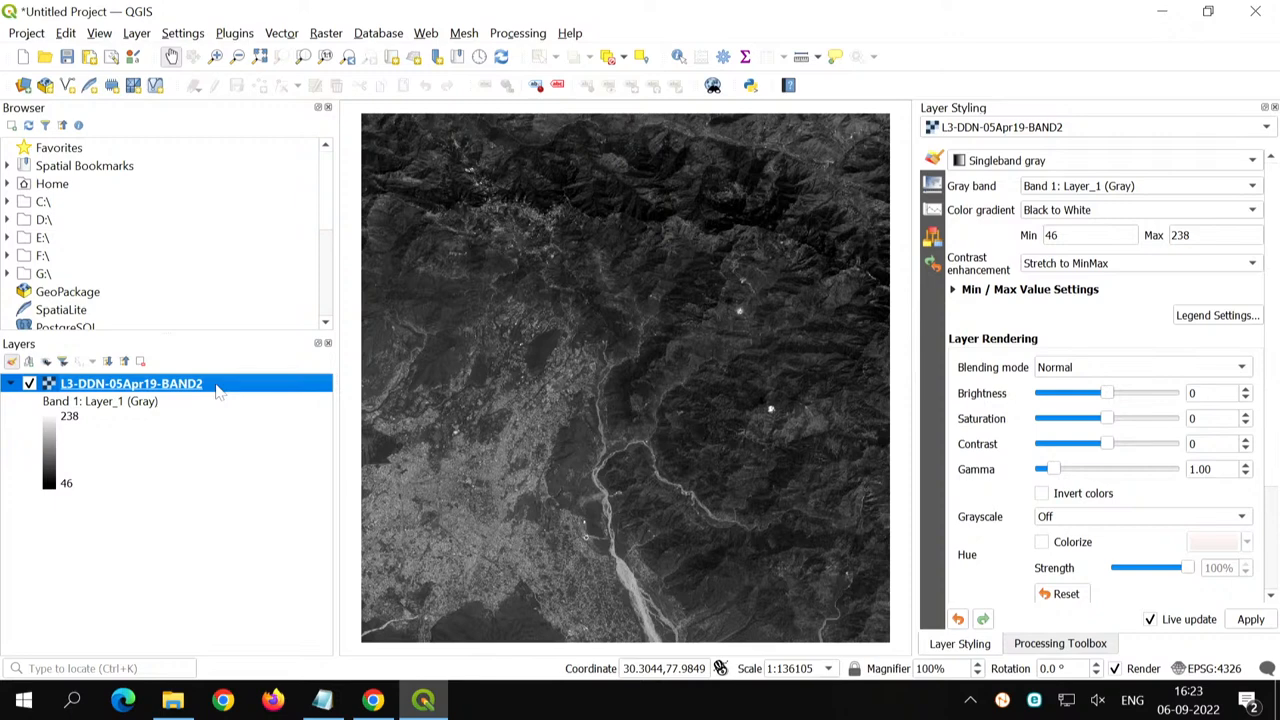
- Review the renderer types offered in Layer Styling for the L3-DDN-05Apr19-BAND2 layer
left_click(477, 507)
left_click(478, 508)
left_click(1006, 166)
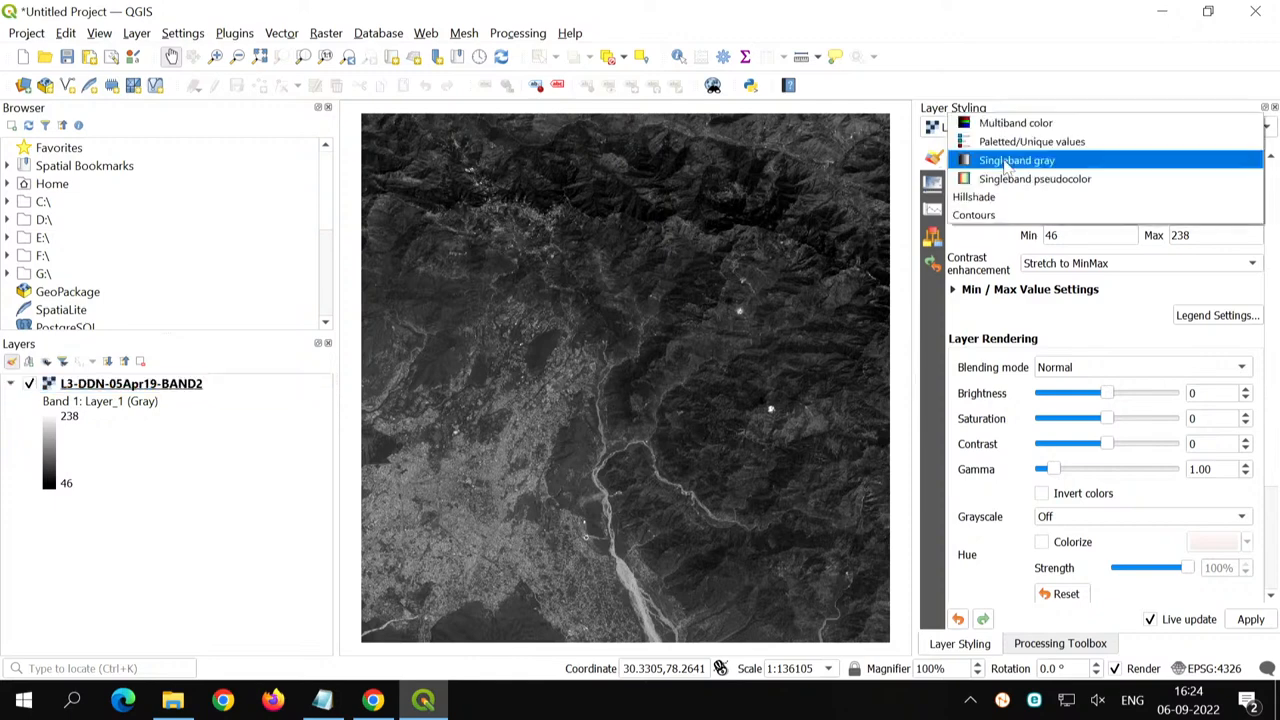
left_click(1003, 53)
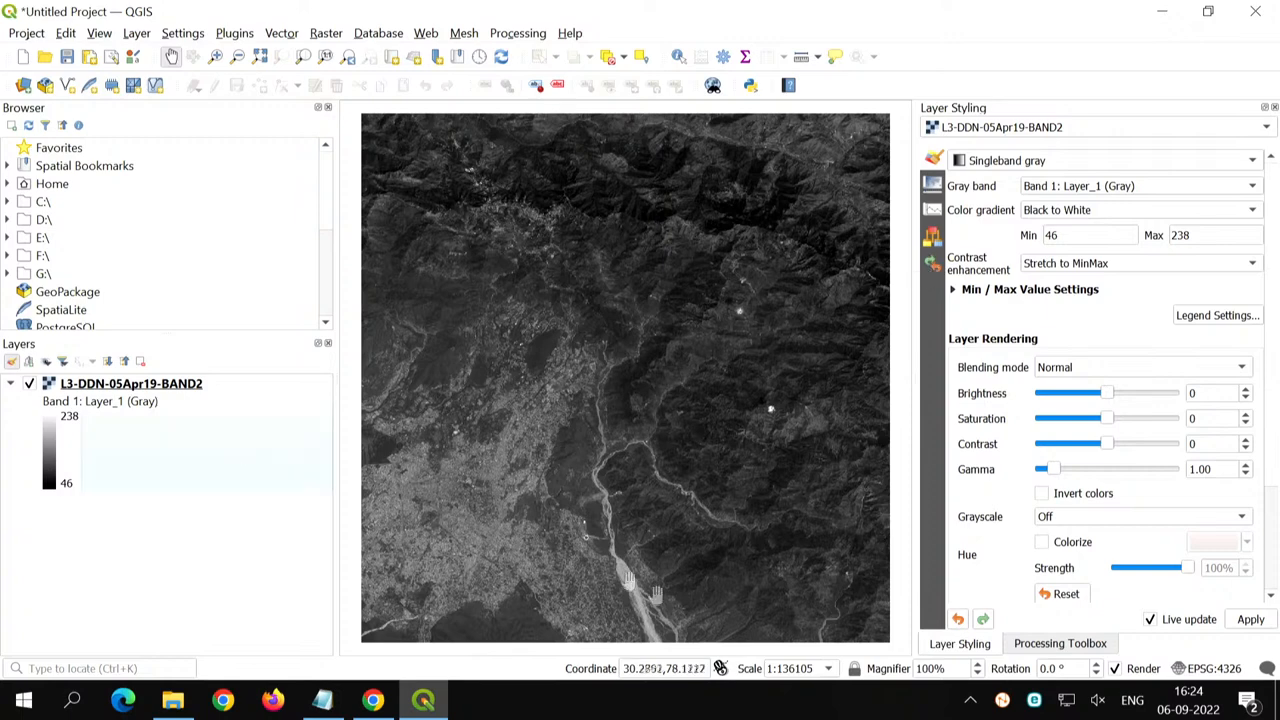
- Identify the BAND2 pixel value on the bright ring-shaped feature west of the river
left_click(216, 57)
left_click_drag(404, 385, 652, 621)
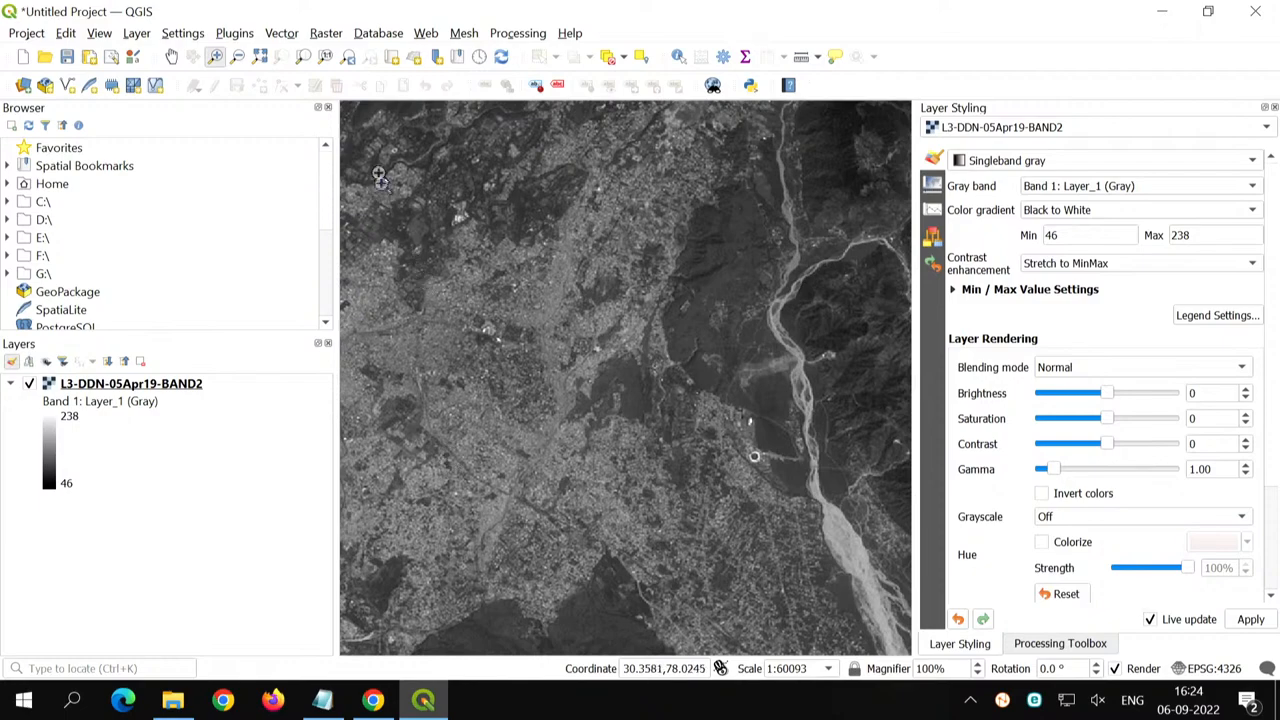
left_click_drag(379, 176, 826, 598)
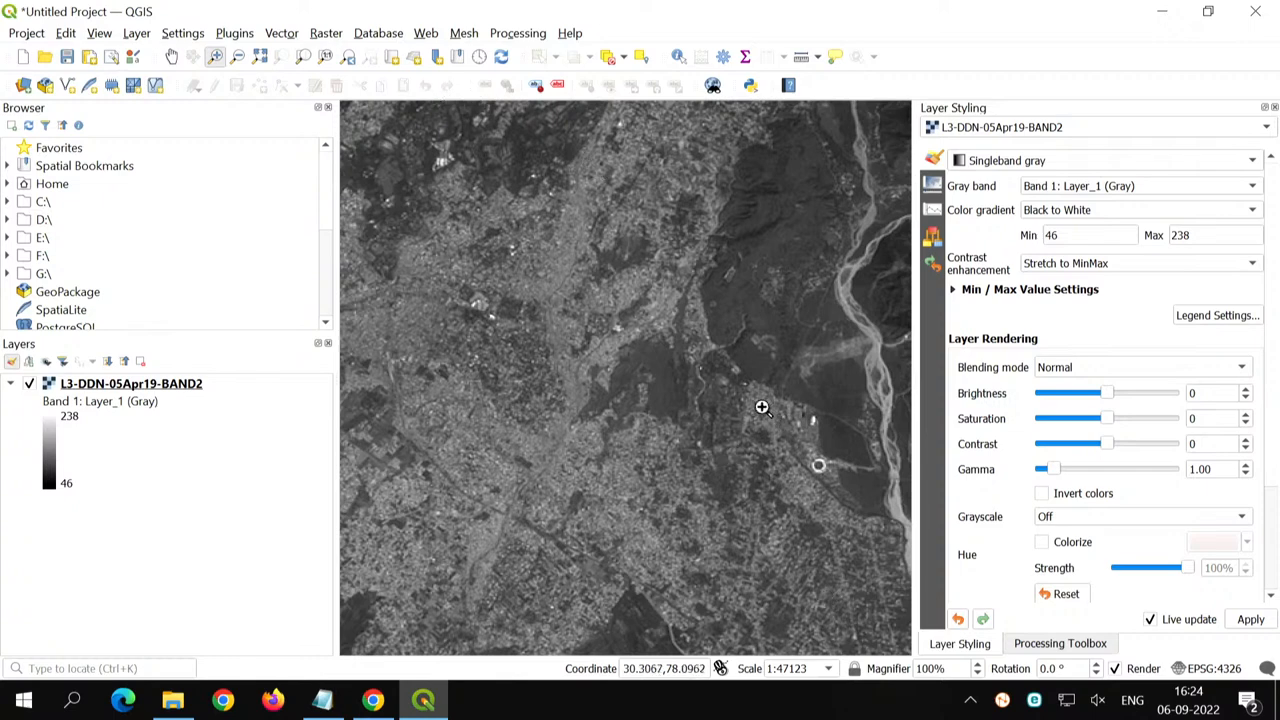
left_click_drag(762, 407, 880, 526)
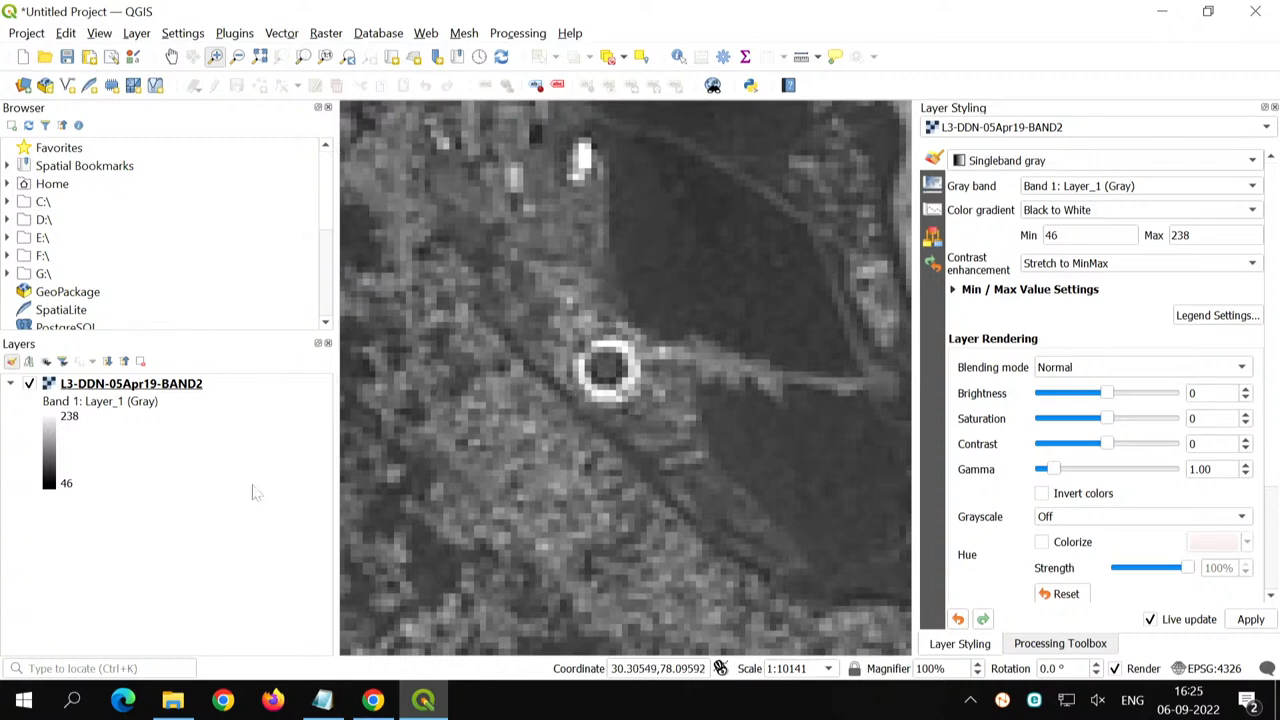
left_click(677, 57)
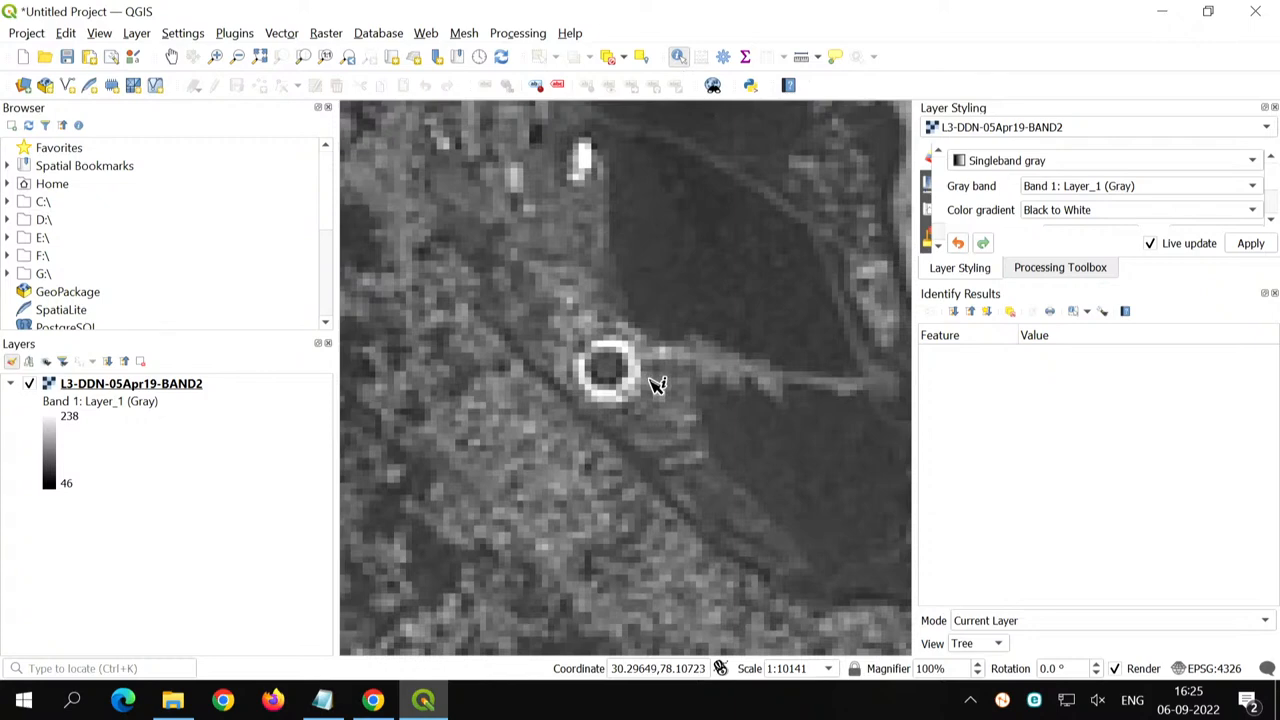
scroll(614, 376, "up", 1)
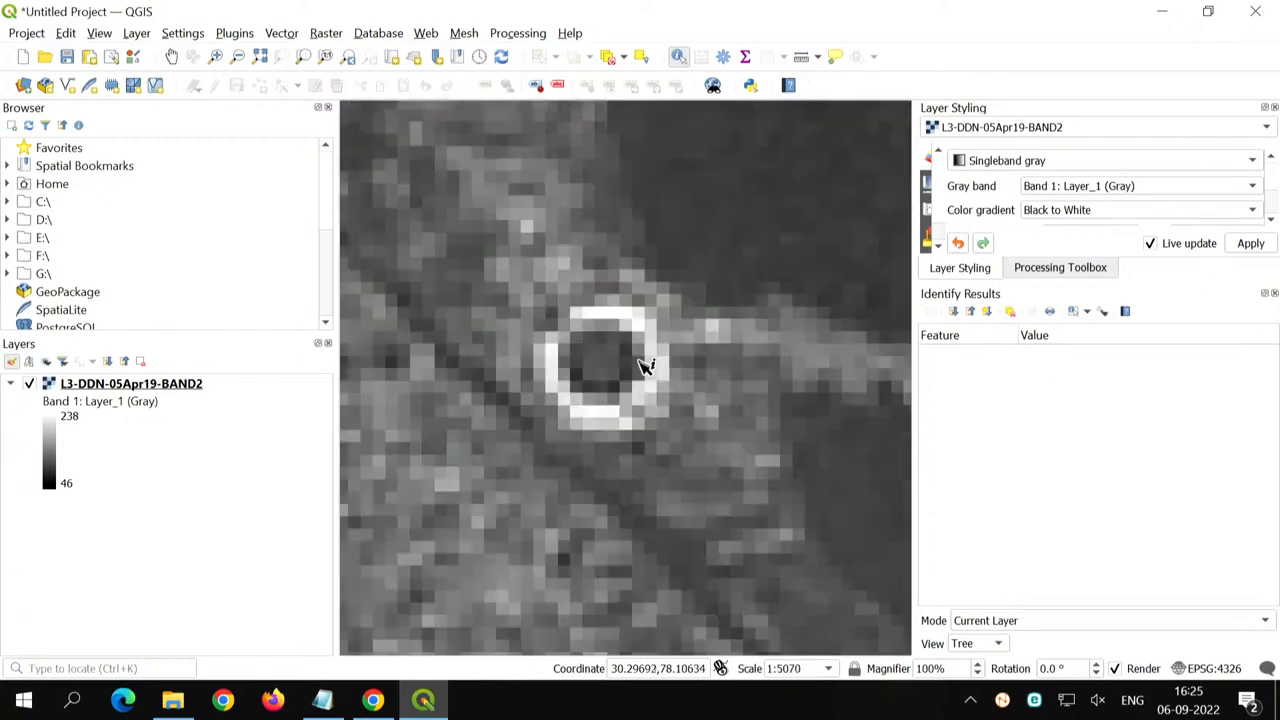
left_click(630, 357)
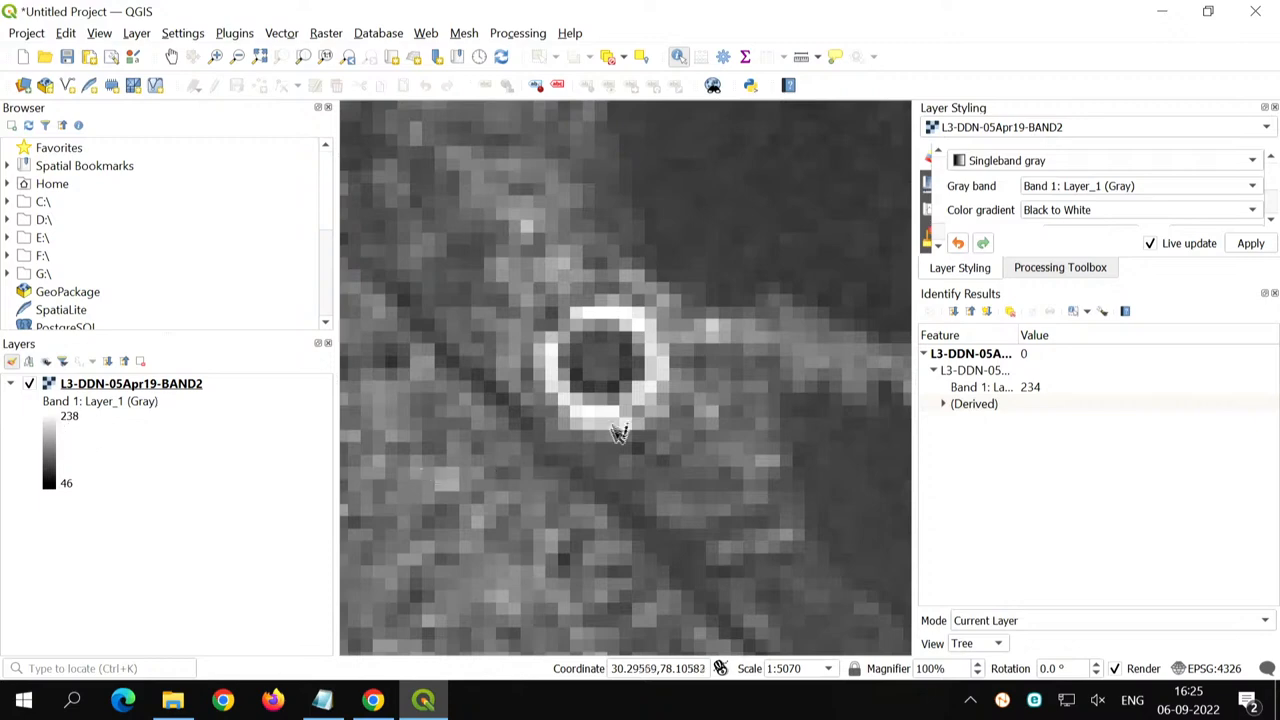
- Measure the perimeter of the bright ring-shaped feature in meters with an ellipsoidal line traced around it, and close the measurement
scroll(617, 397, "down", 1)
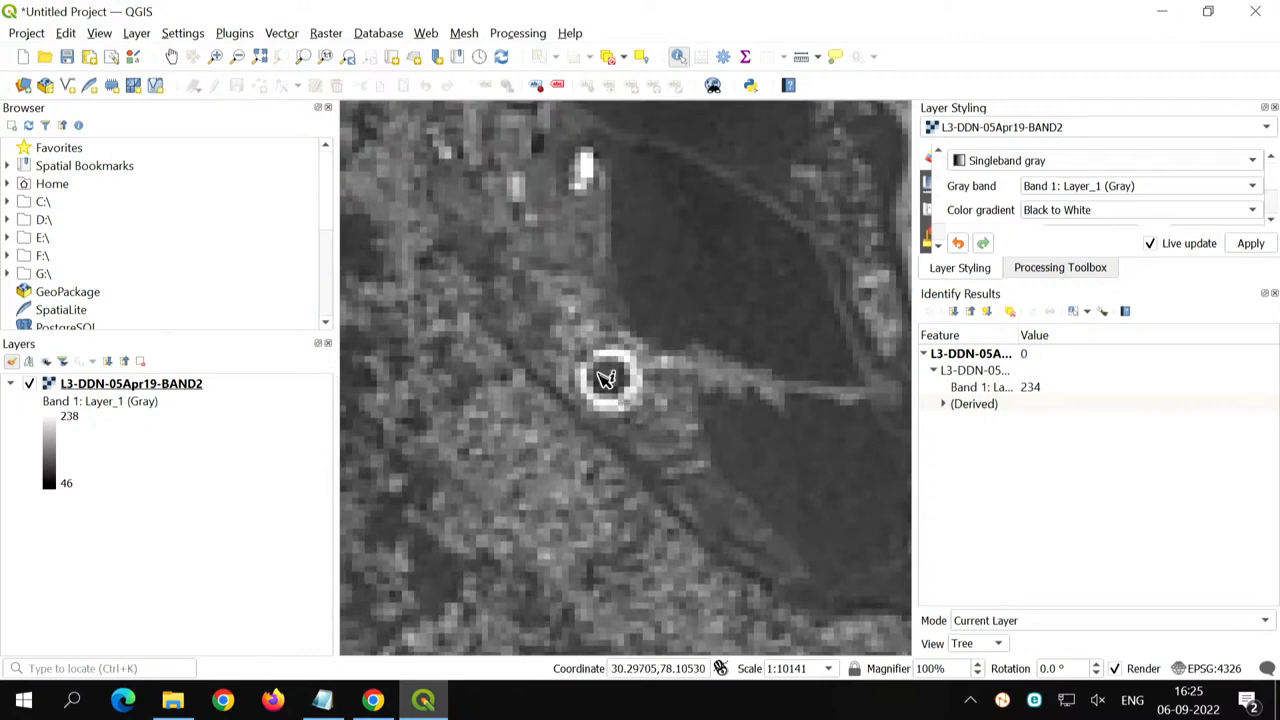
scroll(617, 395, "up", 1)
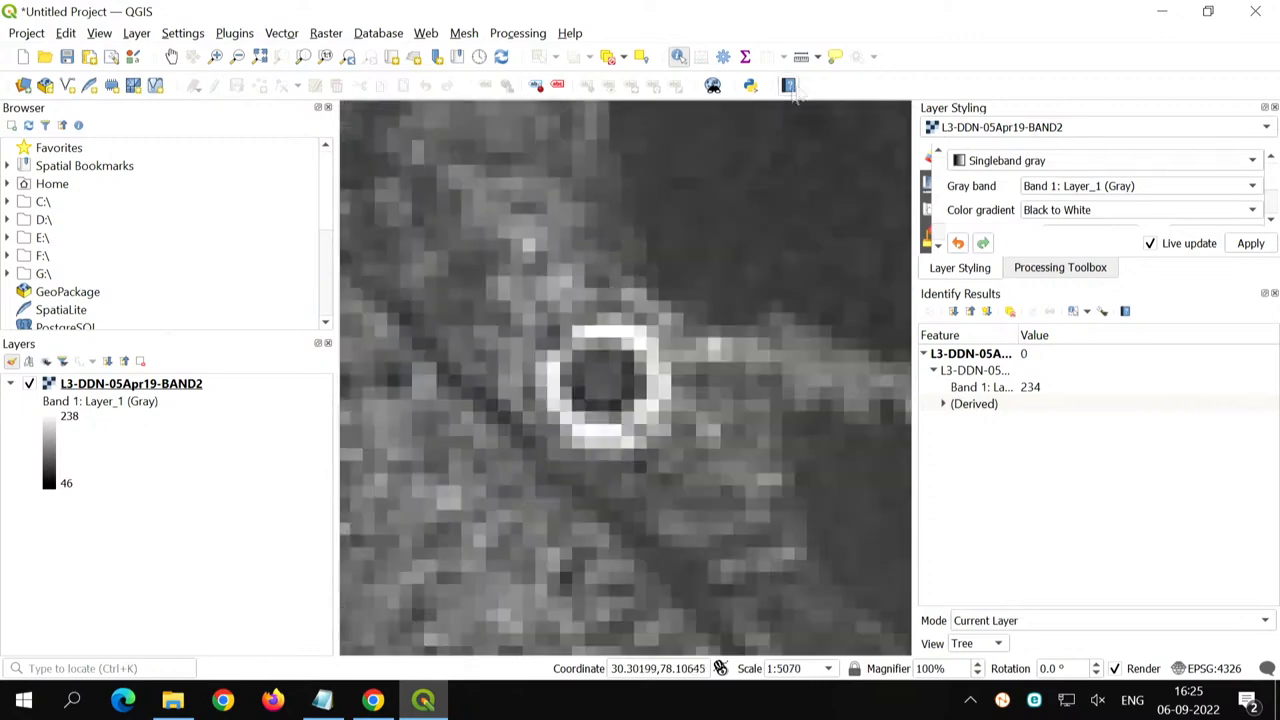
left_click(801, 57)
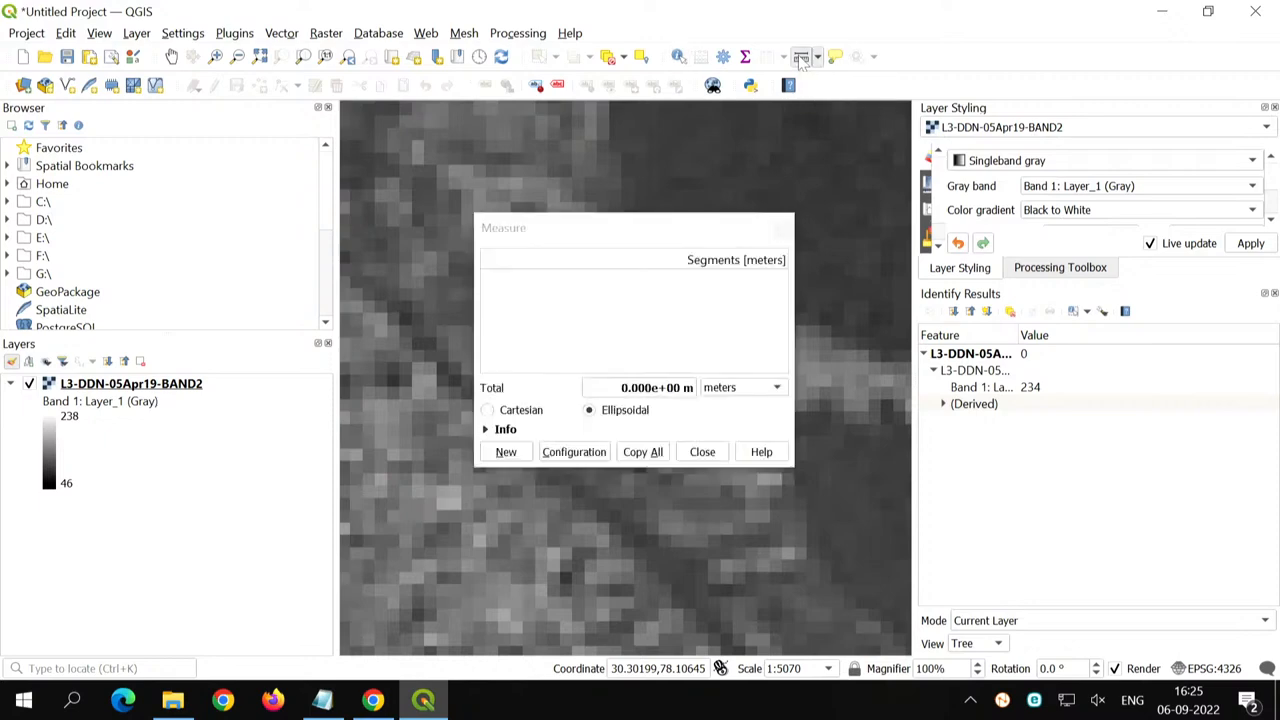
left_click_drag(675, 225, 916, 145)
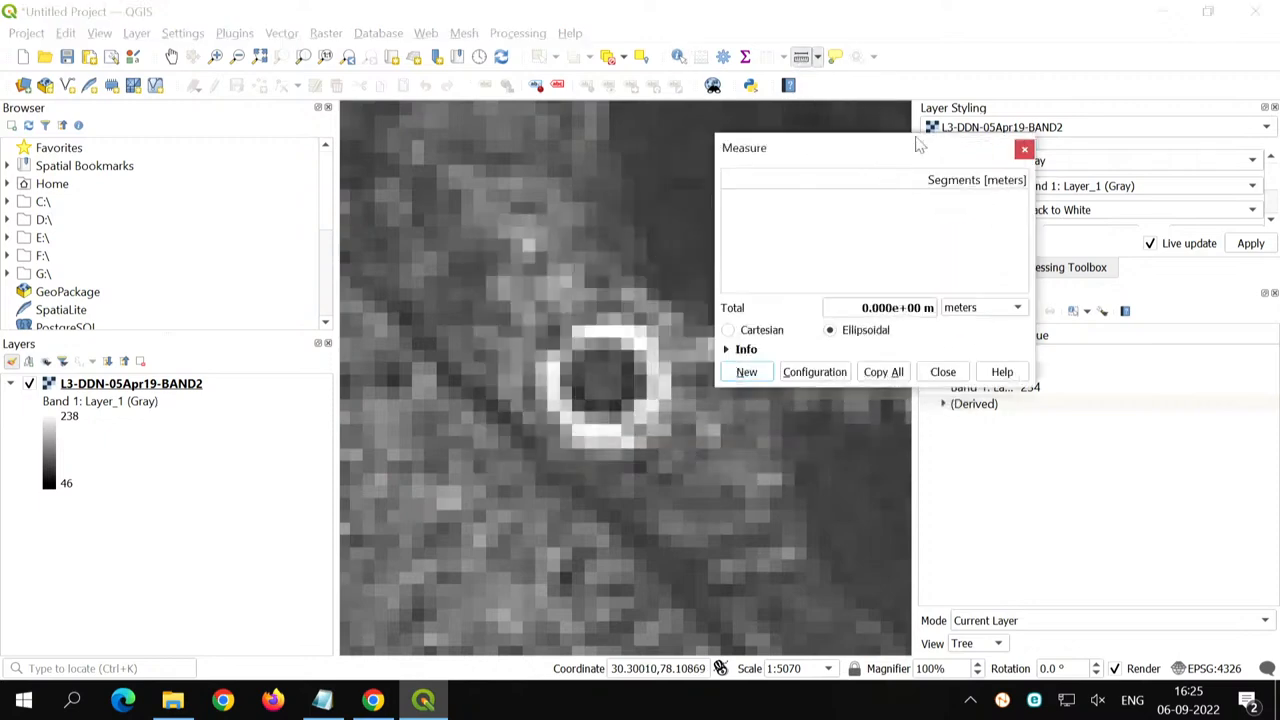
left_click(596, 331)
left_click(562, 342)
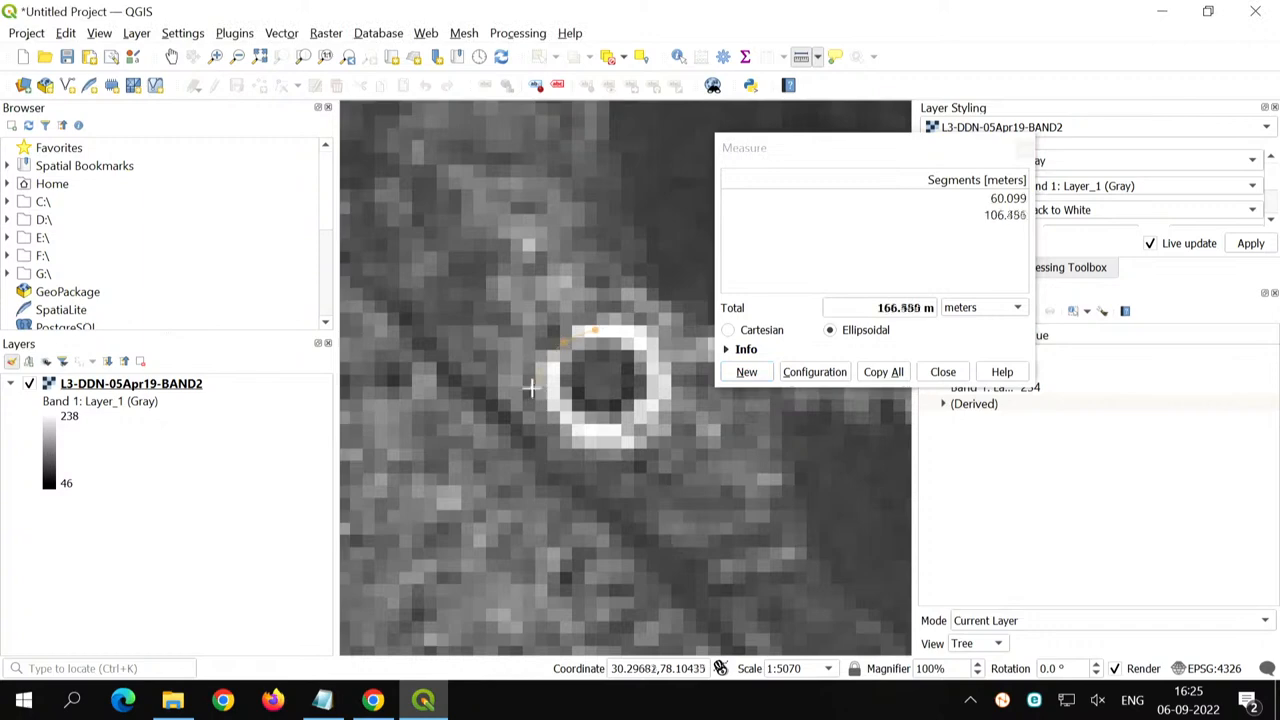
left_click(545, 400)
left_click(556, 433)
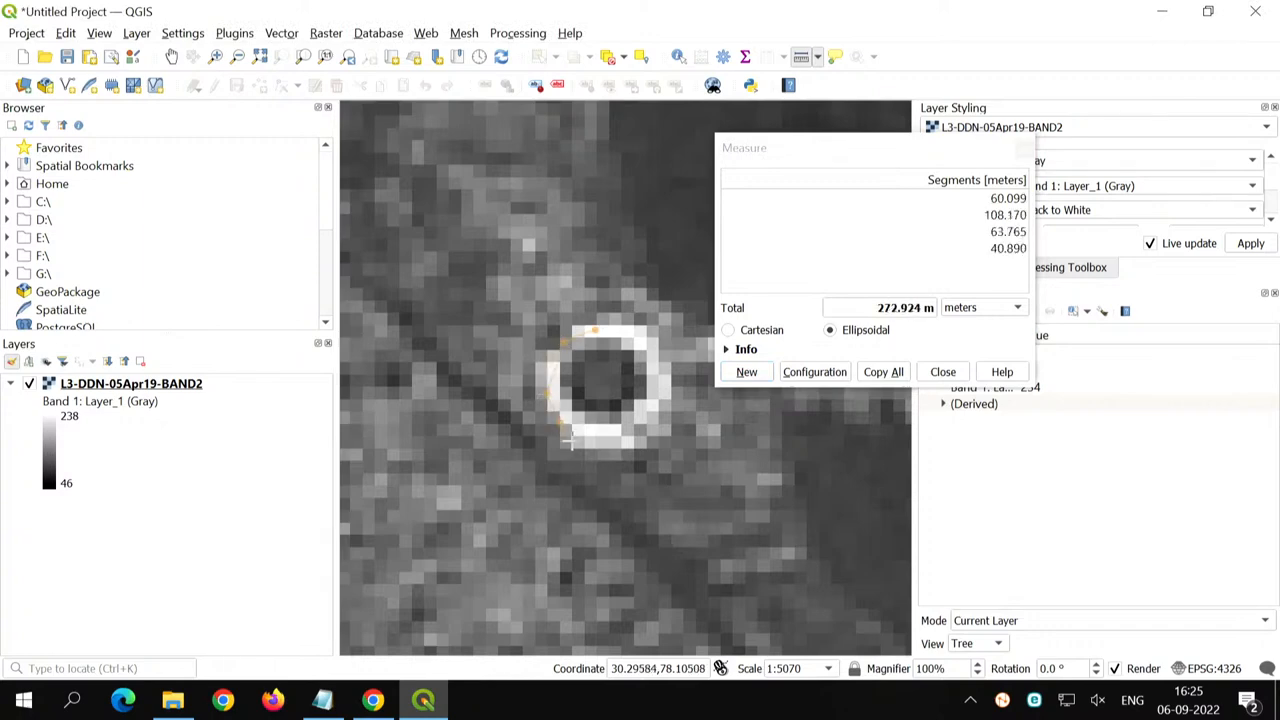
left_click(582, 436)
left_click(614, 431)
left_click(653, 408)
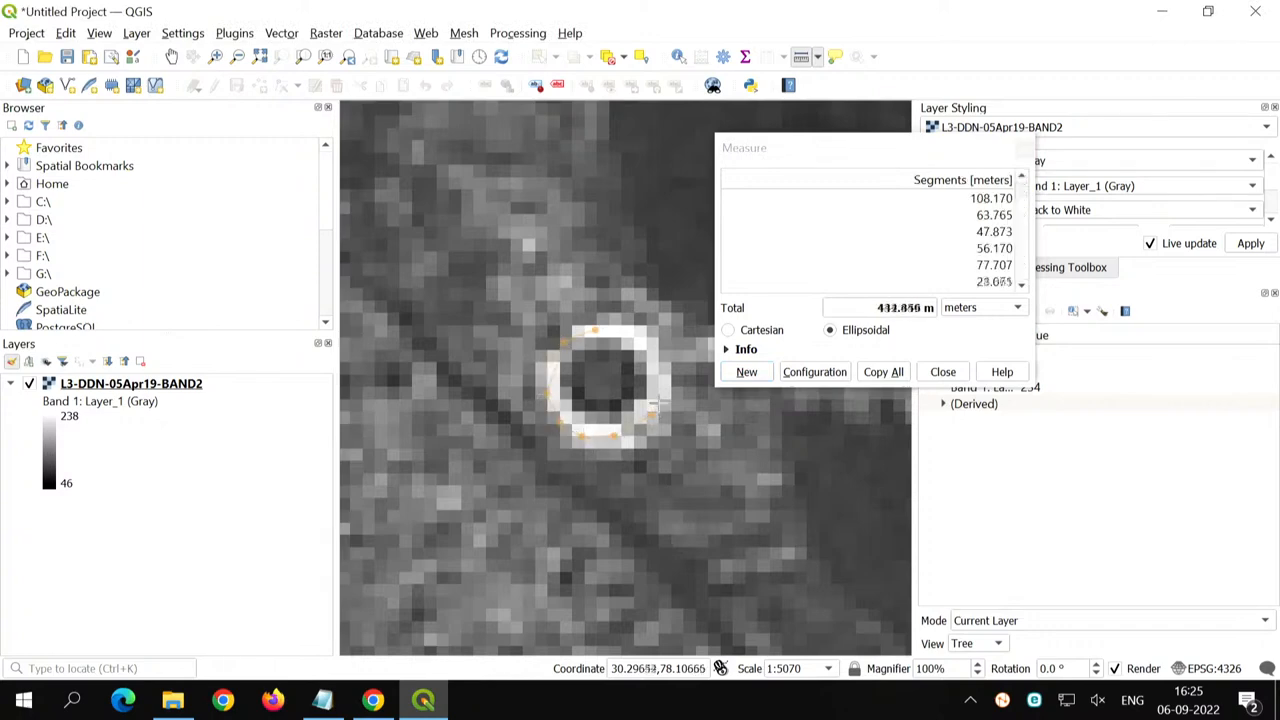
left_click(662, 376)
left_click(649, 343)
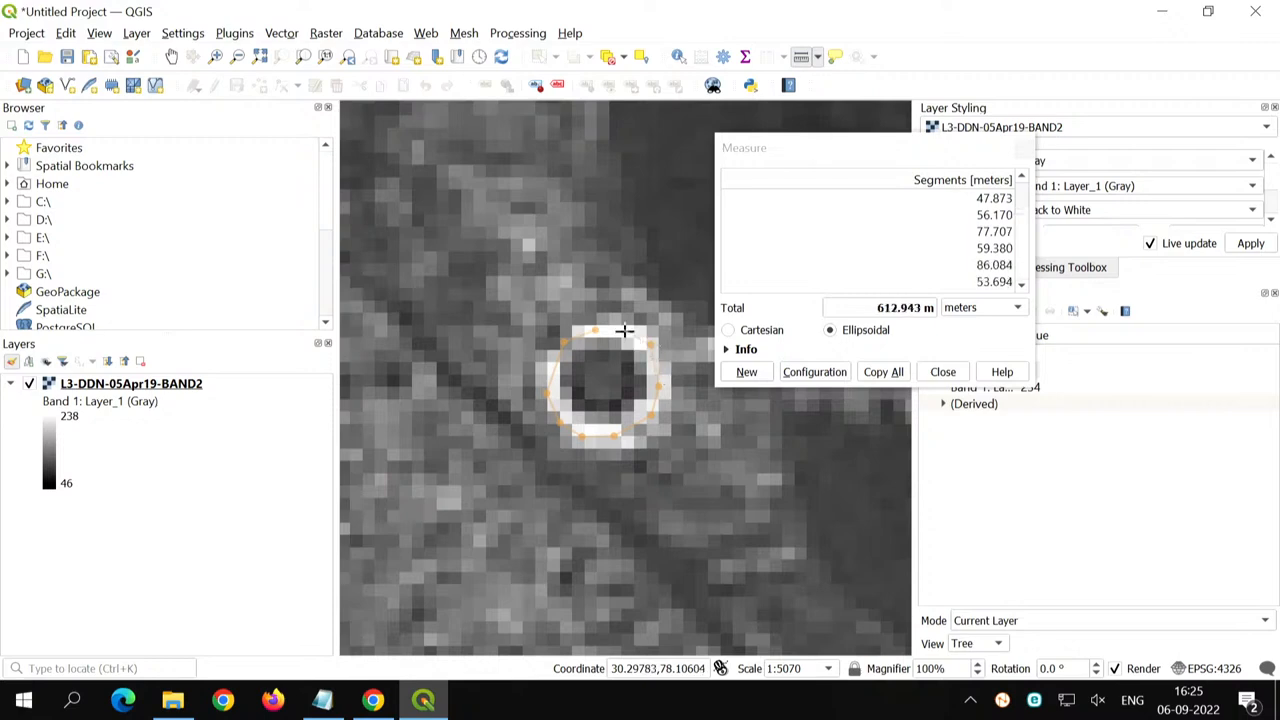
left_click(623, 331)
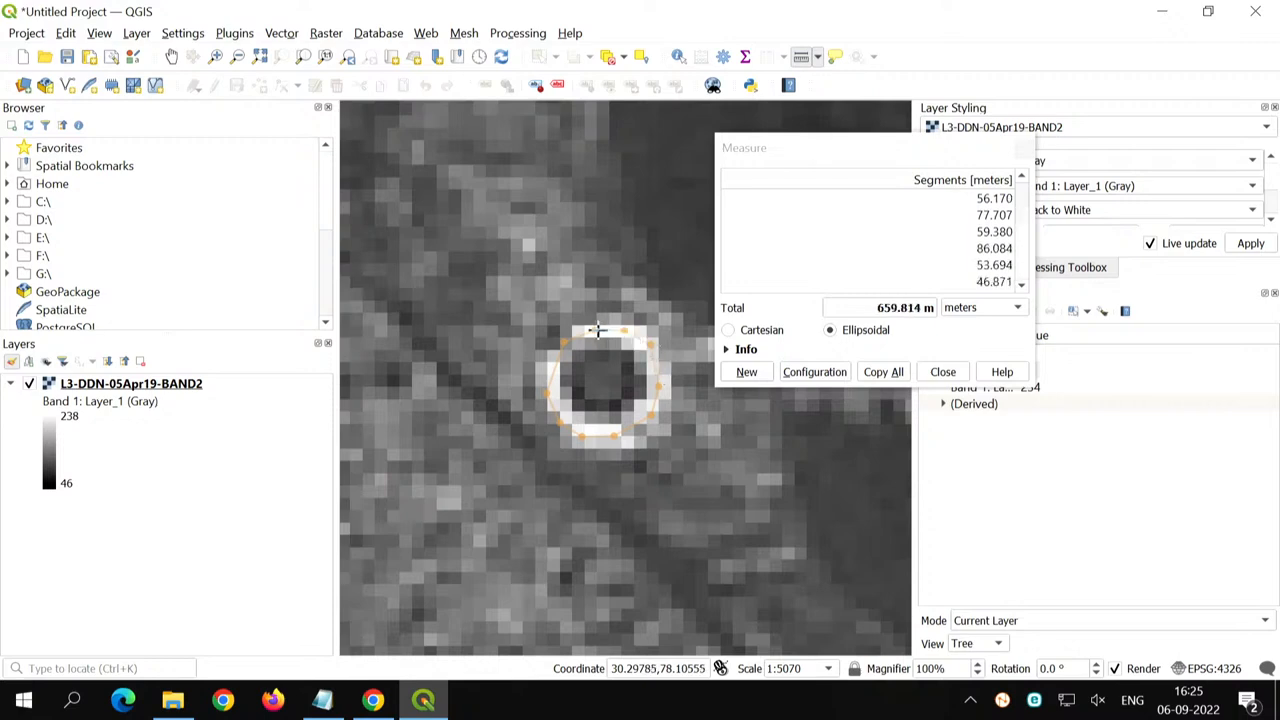
left_click(597, 330)
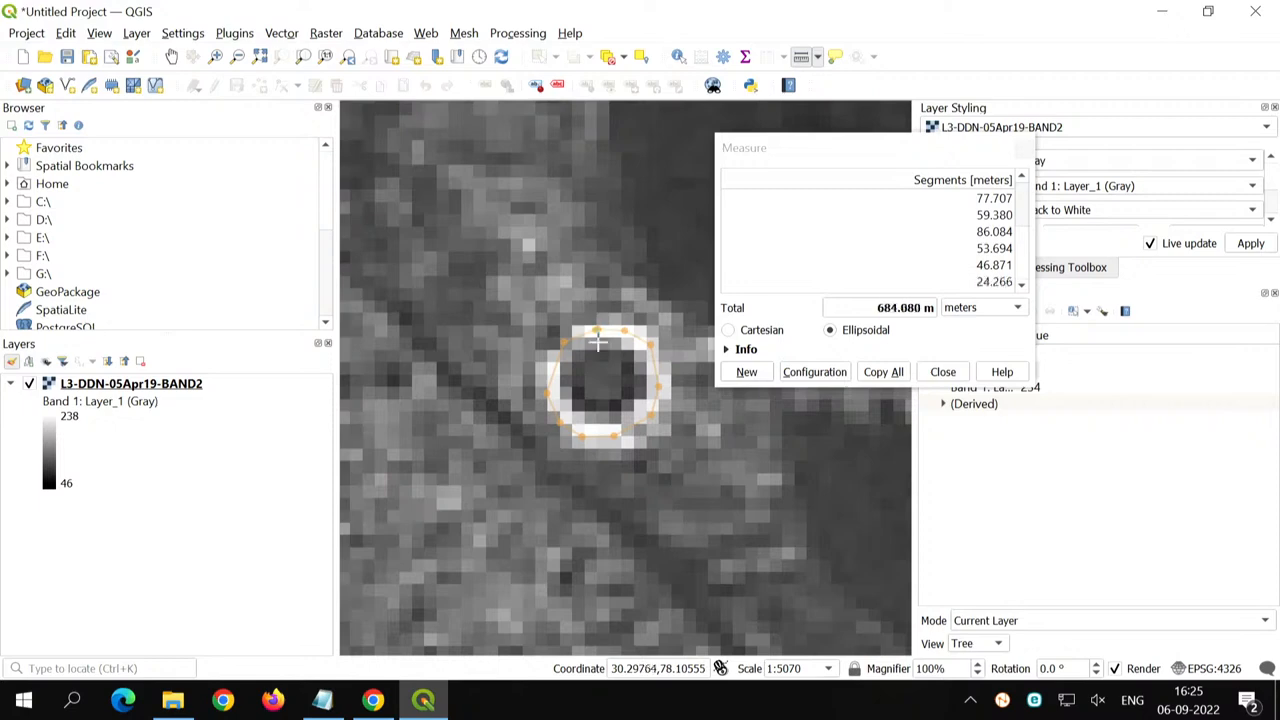
right_click(597, 330)
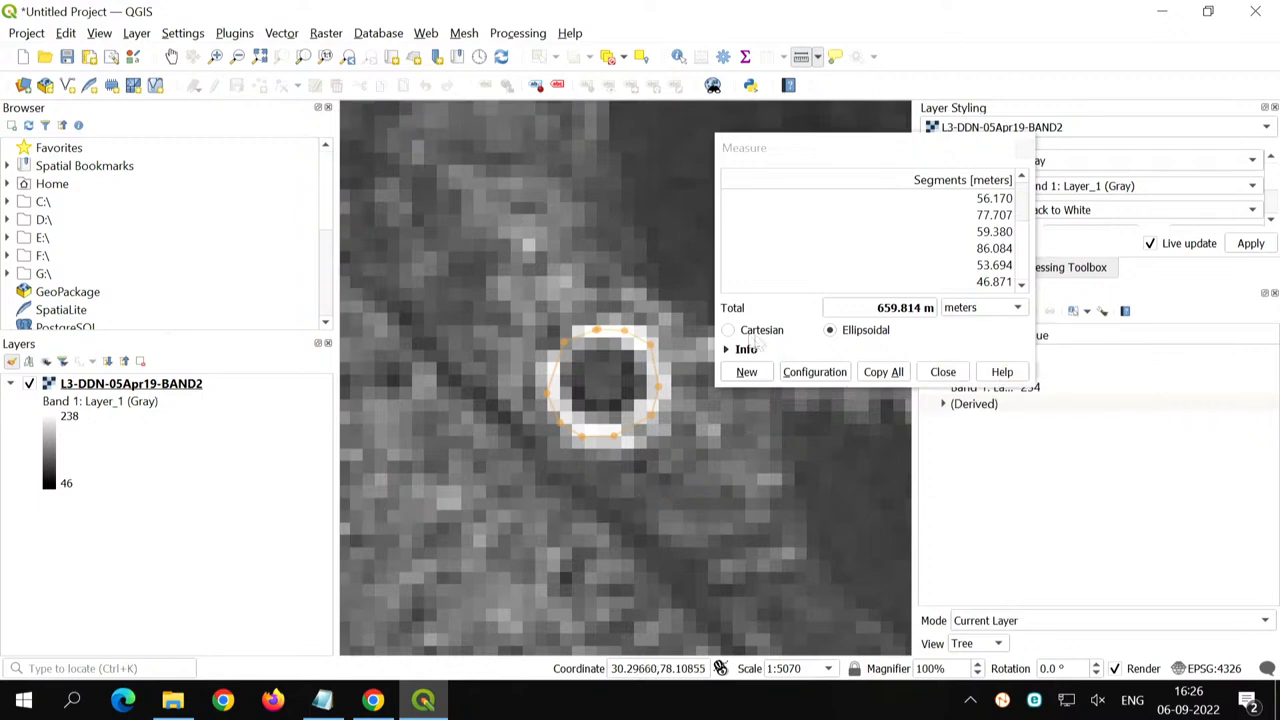
left_click(943, 371)
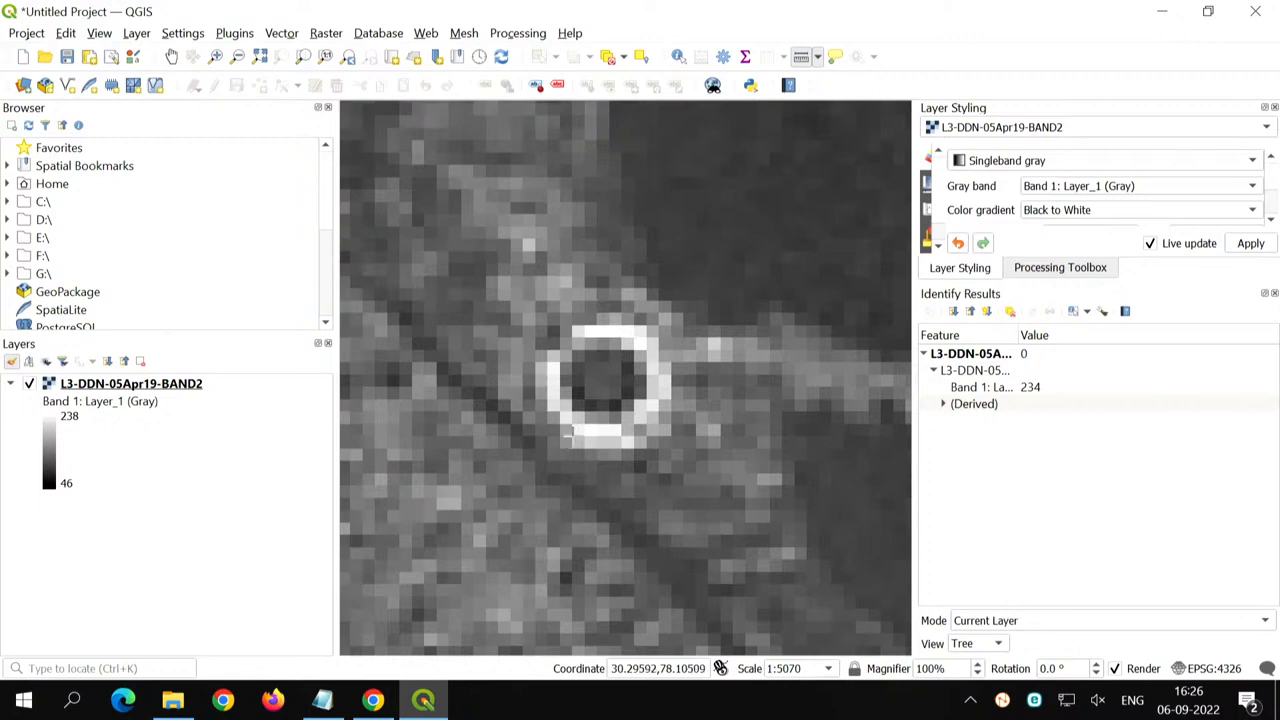
- Zoom the map to the full extent of the L3-DDN-05Apr19-BAND2 layer
scroll(563, 450, "down", 1)
scroll(570, 437, "down", 1)
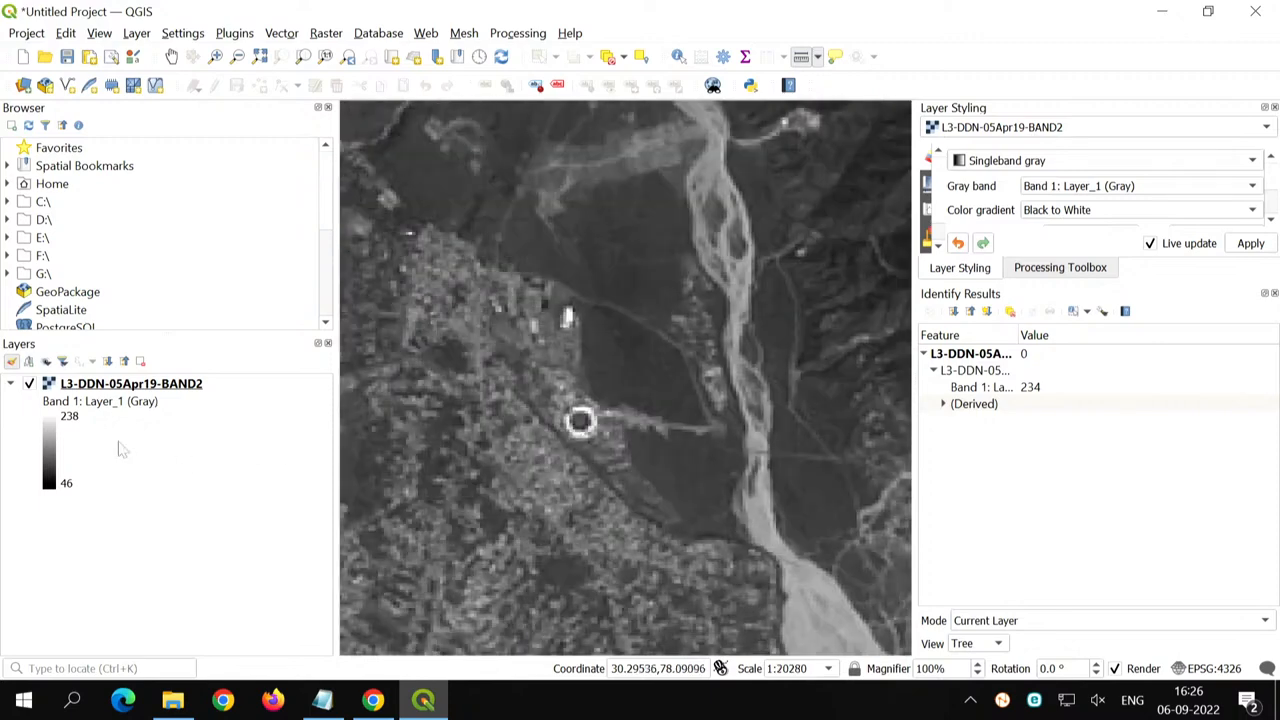
right_click(145, 385)
left_click(153, 391)
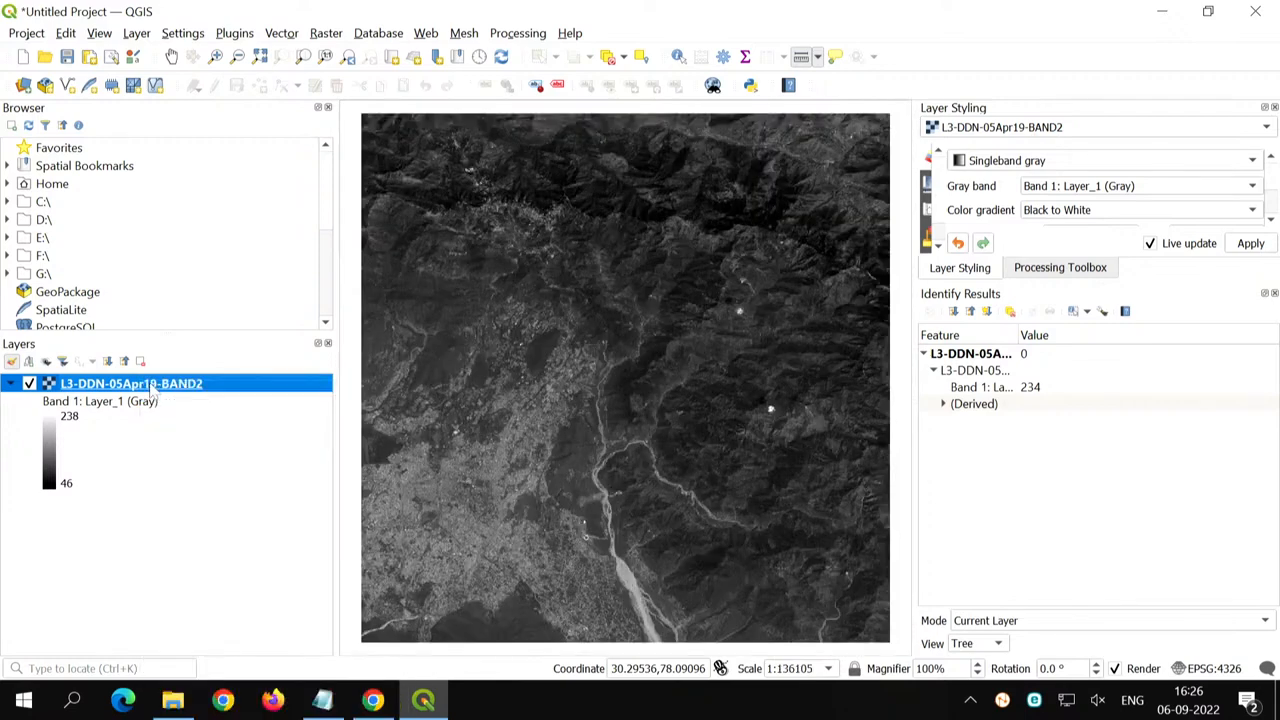
right_click(109, 385)
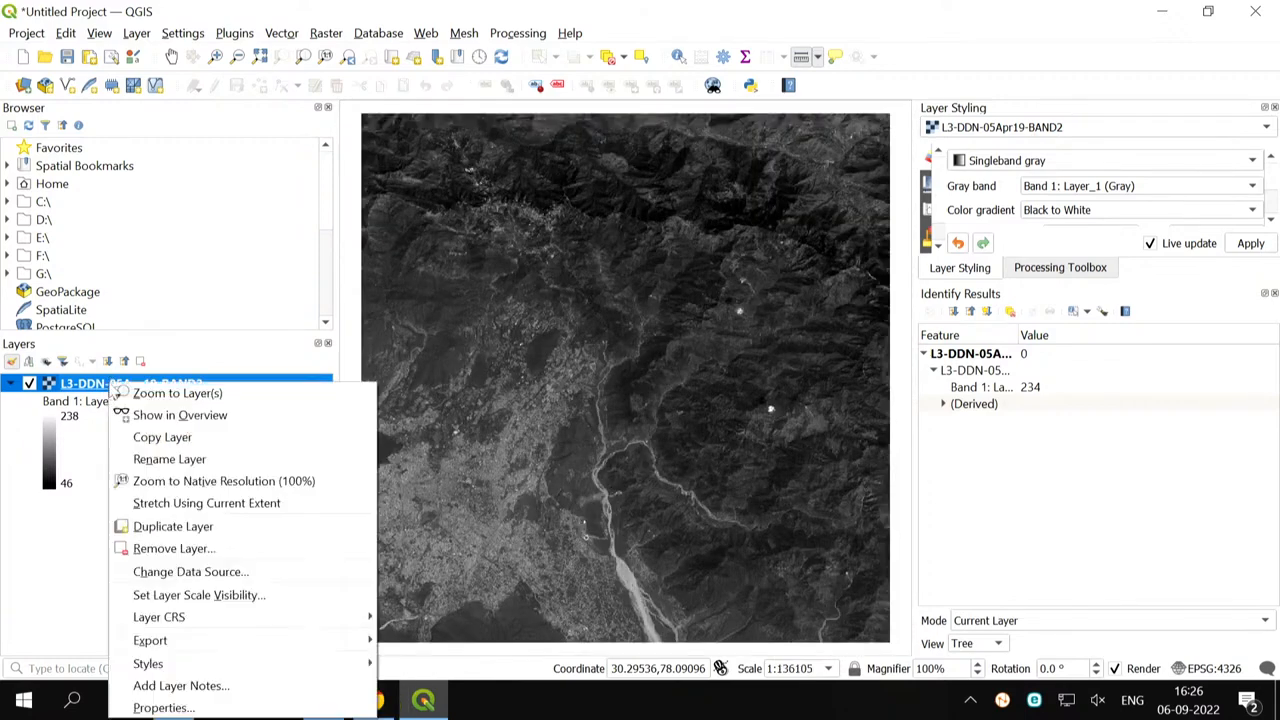
left_click(70, 594)
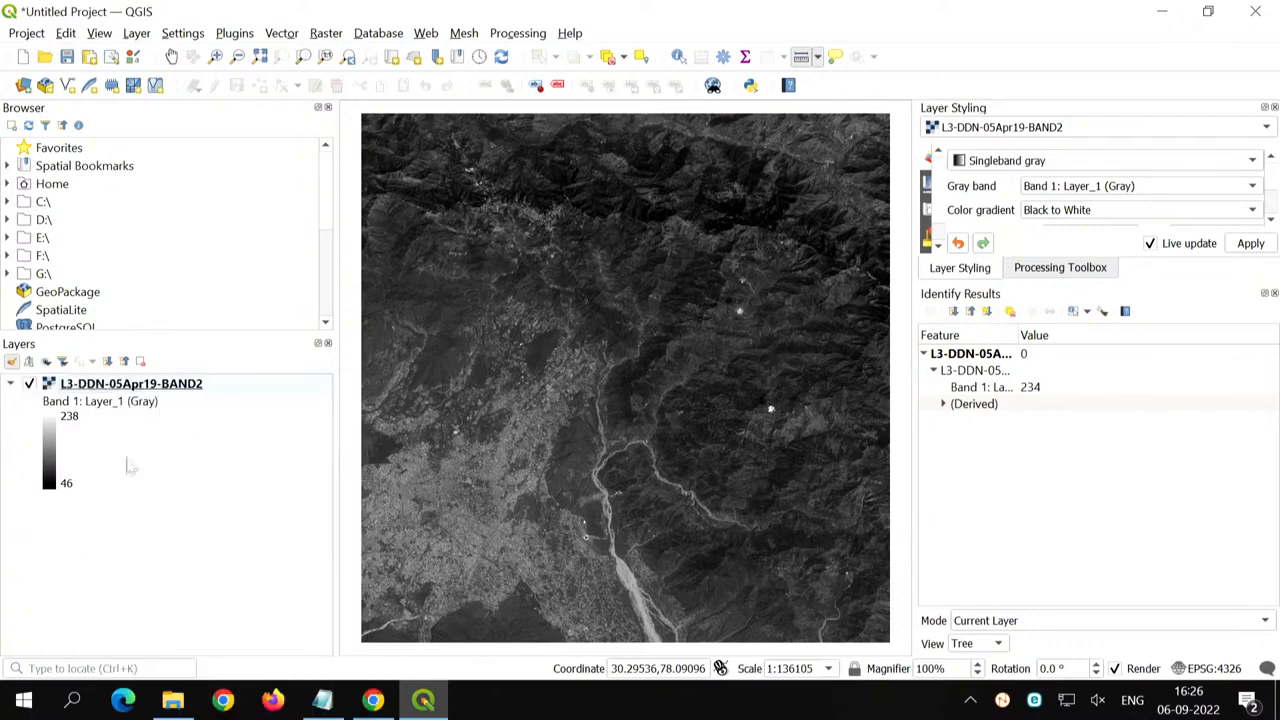
- Open the L3-DDN-05Apr19-BAND2 layer's properties and display its Information page
left_click(158, 385)
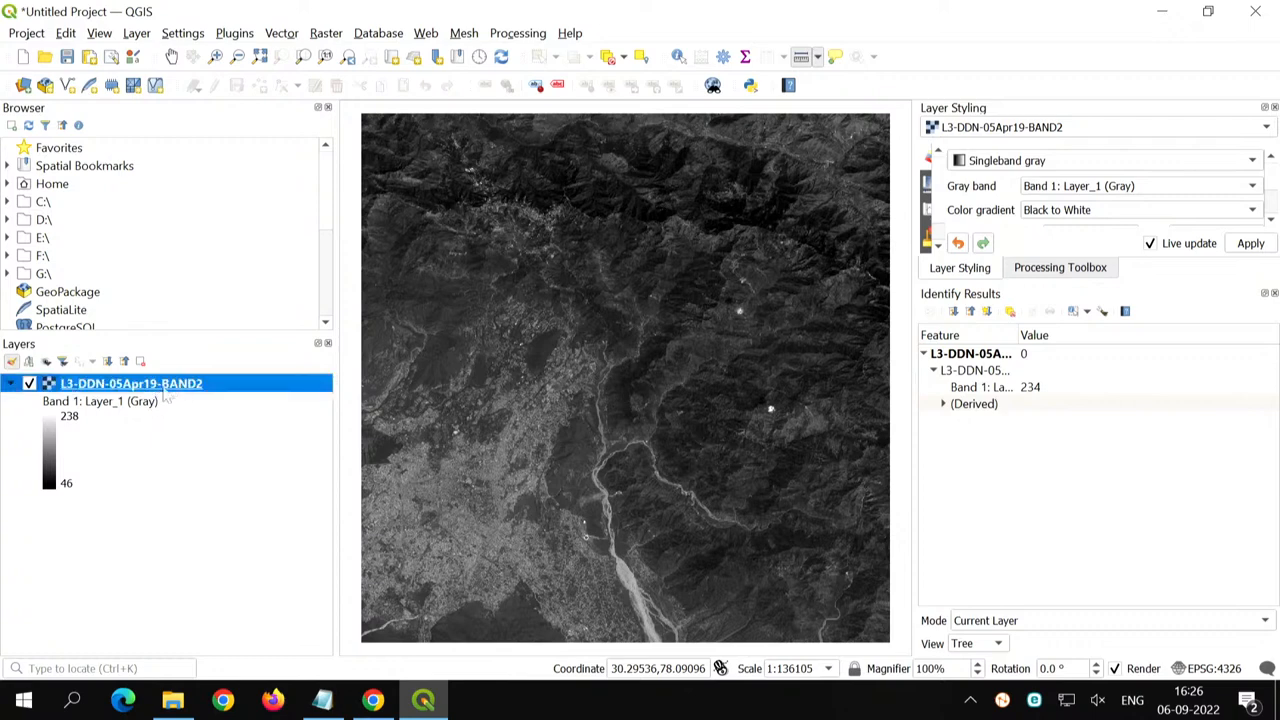
right_click(188, 388)
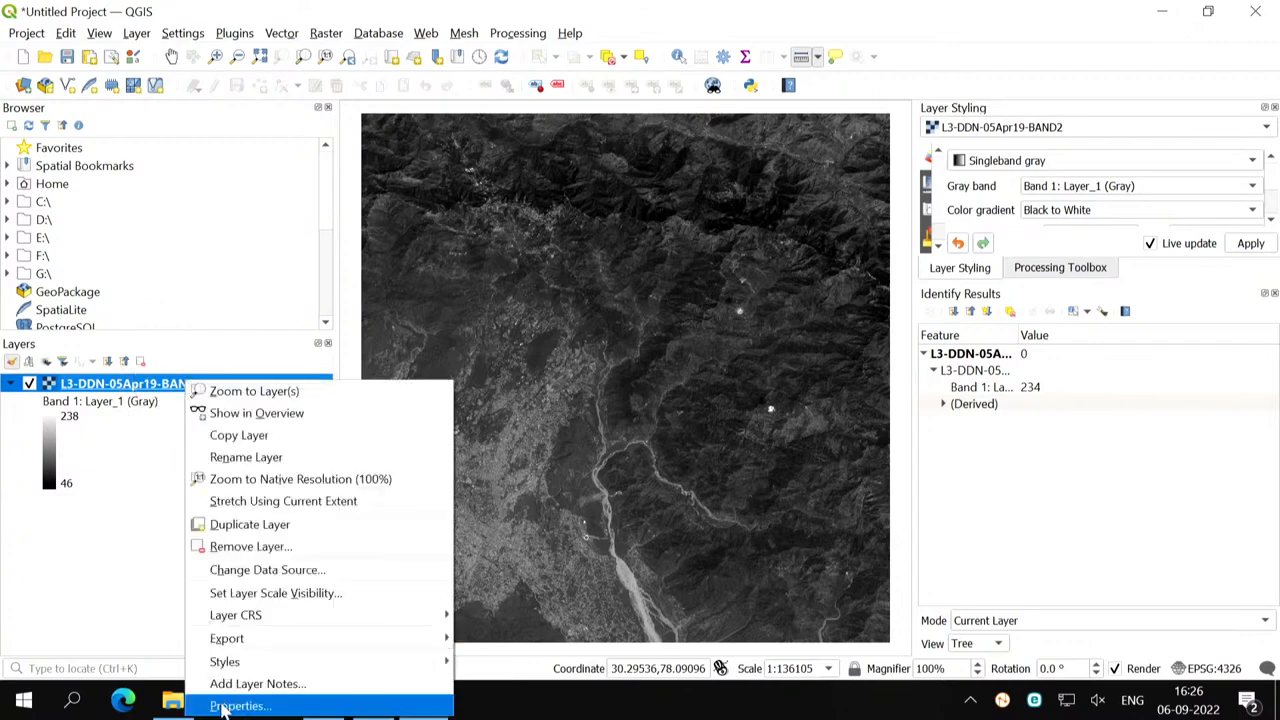
left_click(224, 706)
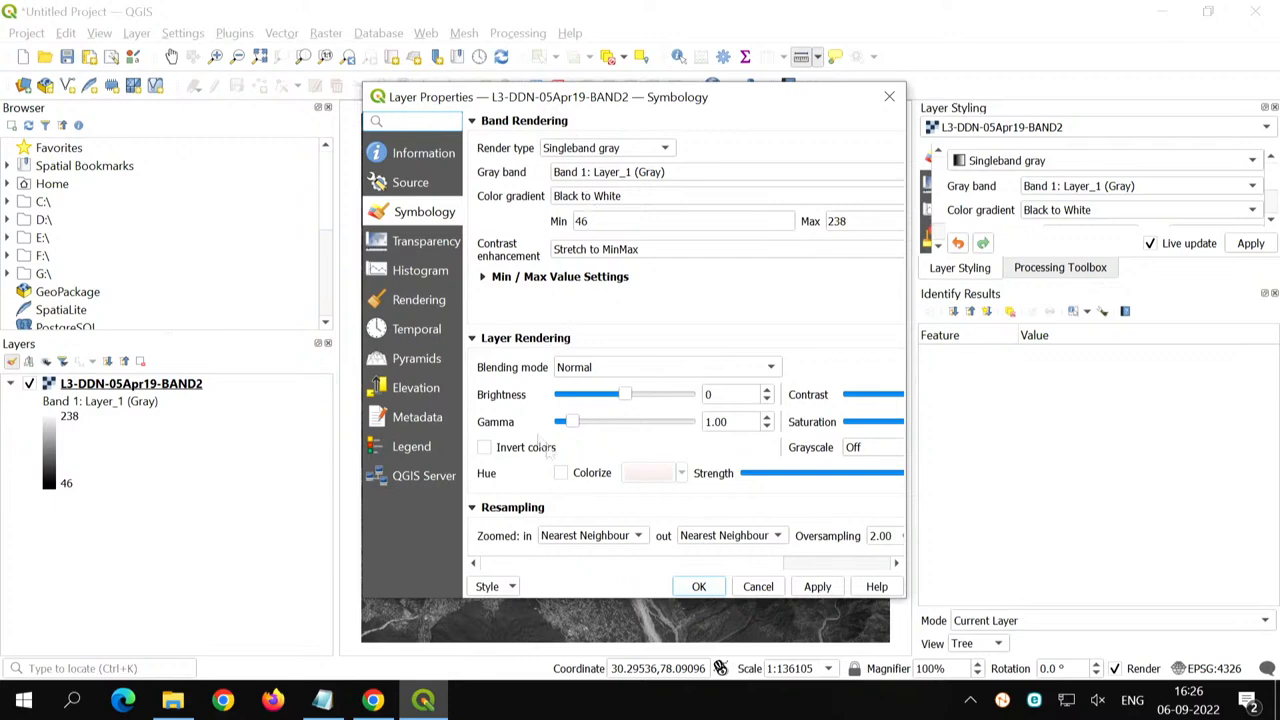
left_click(413, 156)
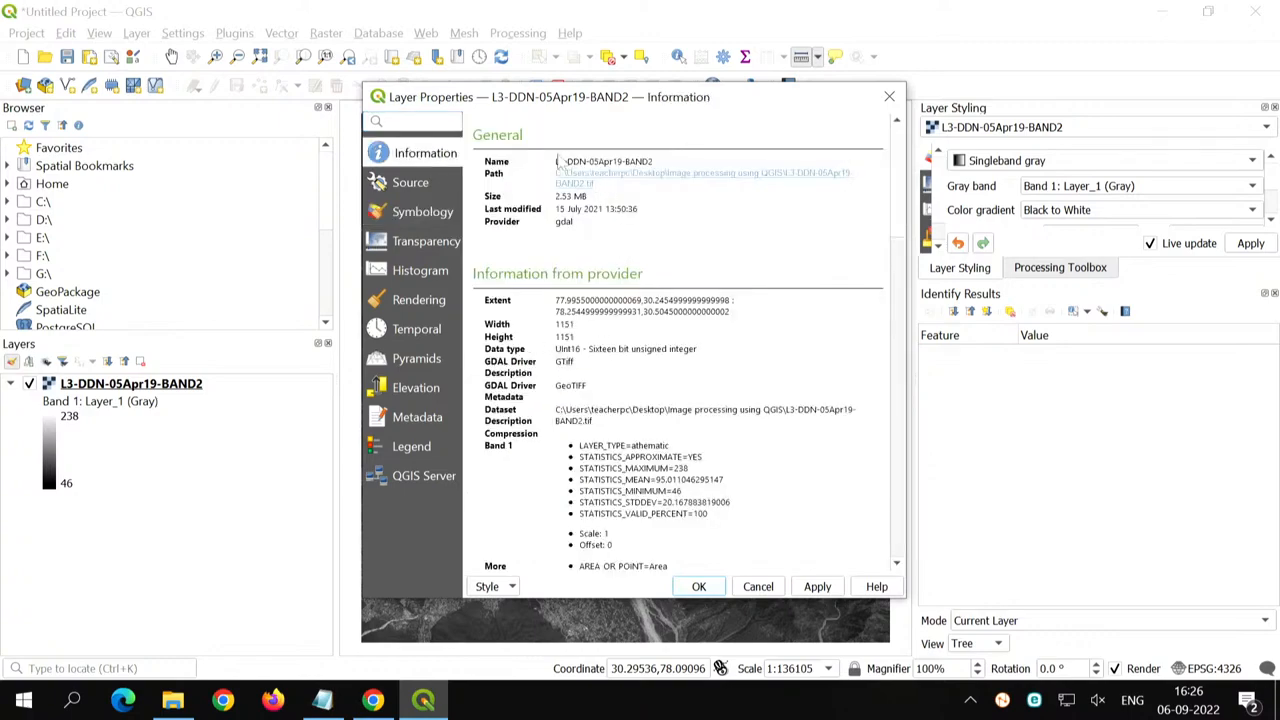
- Widen the Layer Properties dialog, open the raster's source folder through its path link, and close that folder window
left_click_drag(362, 443, 200, 440)
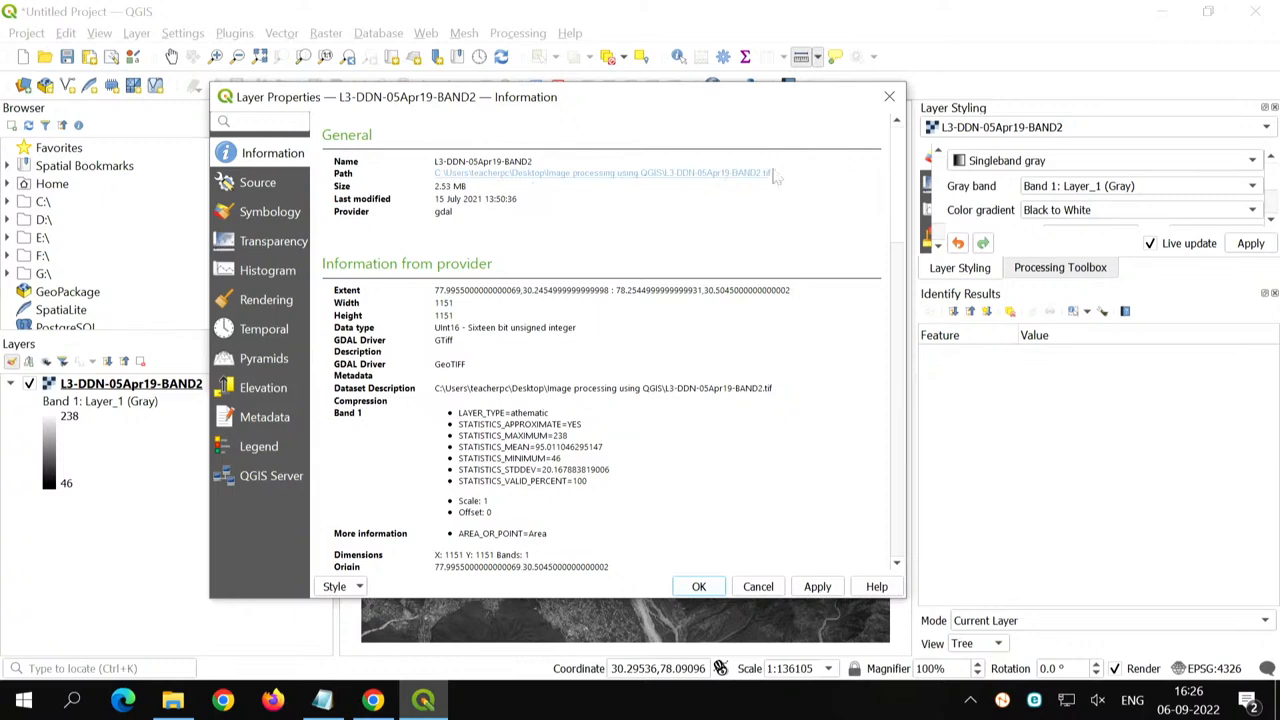
left_click(543, 180)
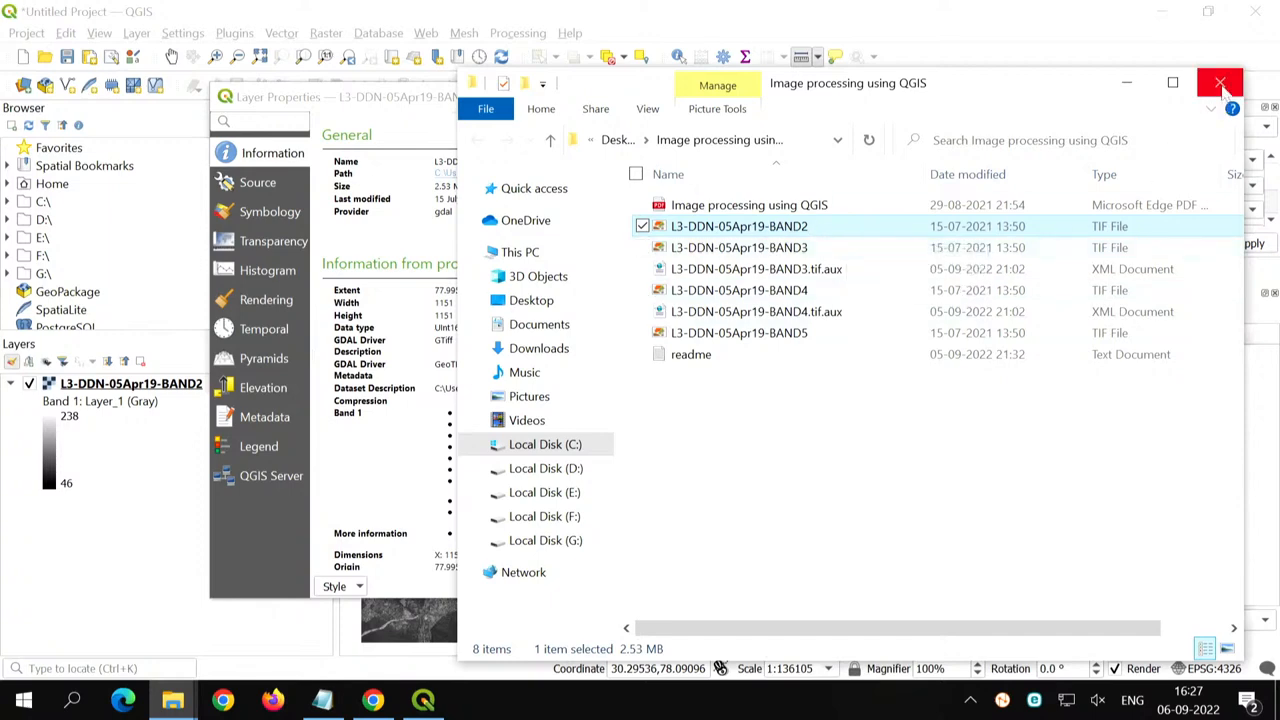
left_click(1221, 84)
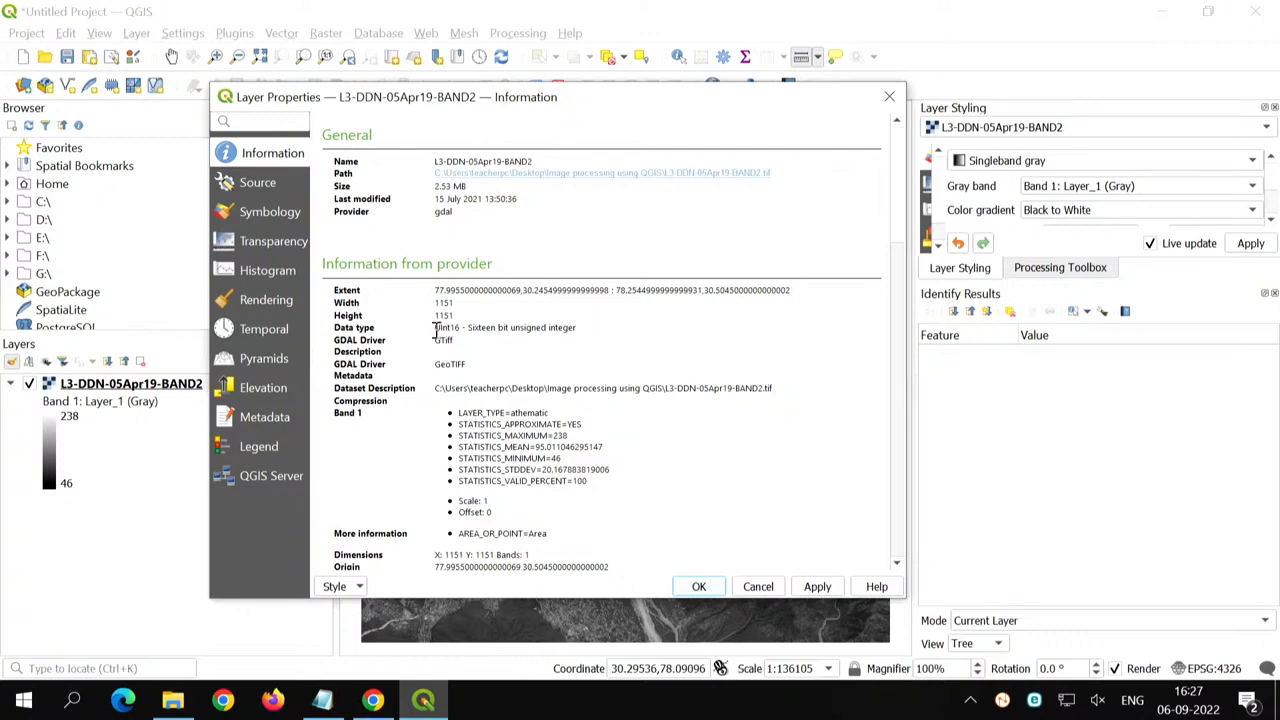
- Examine the BAND2 raster's data type and its maximum, mean and minimum band statistics in the layer information
left_click_drag(436, 329, 460, 329)
scroll(478, 407, "down", 1)
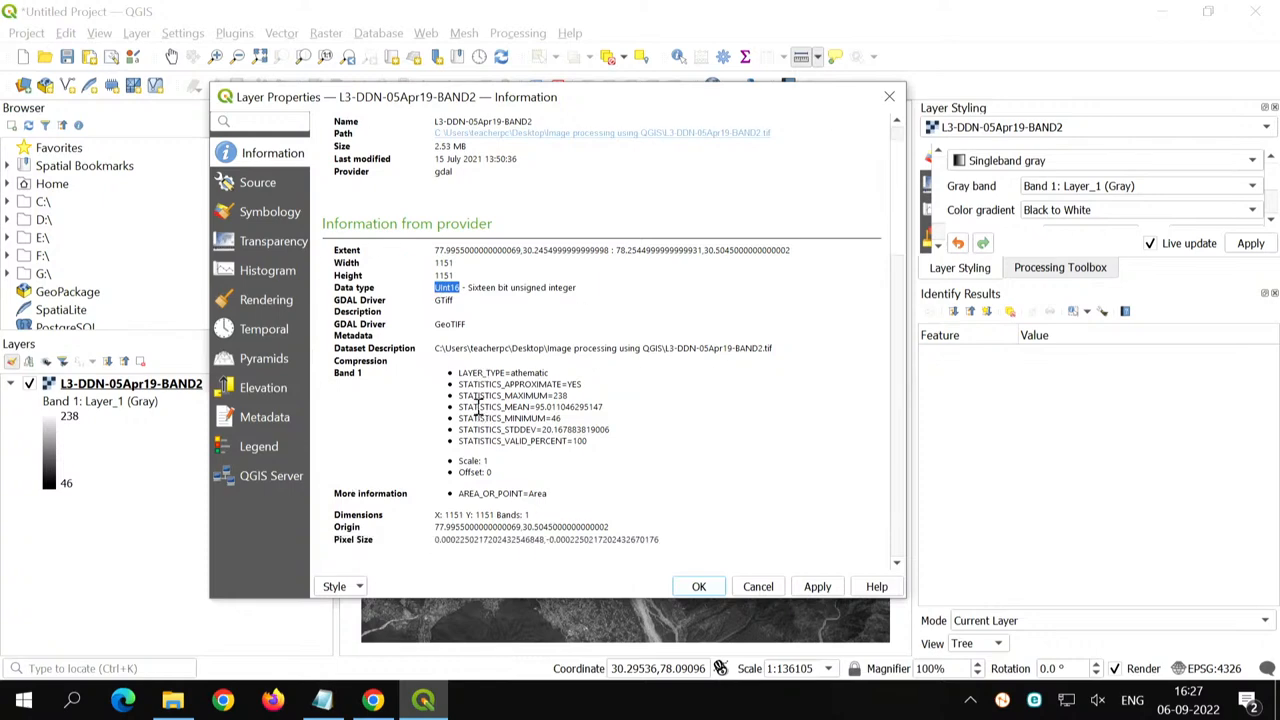
scroll(509, 390, "down", 1)
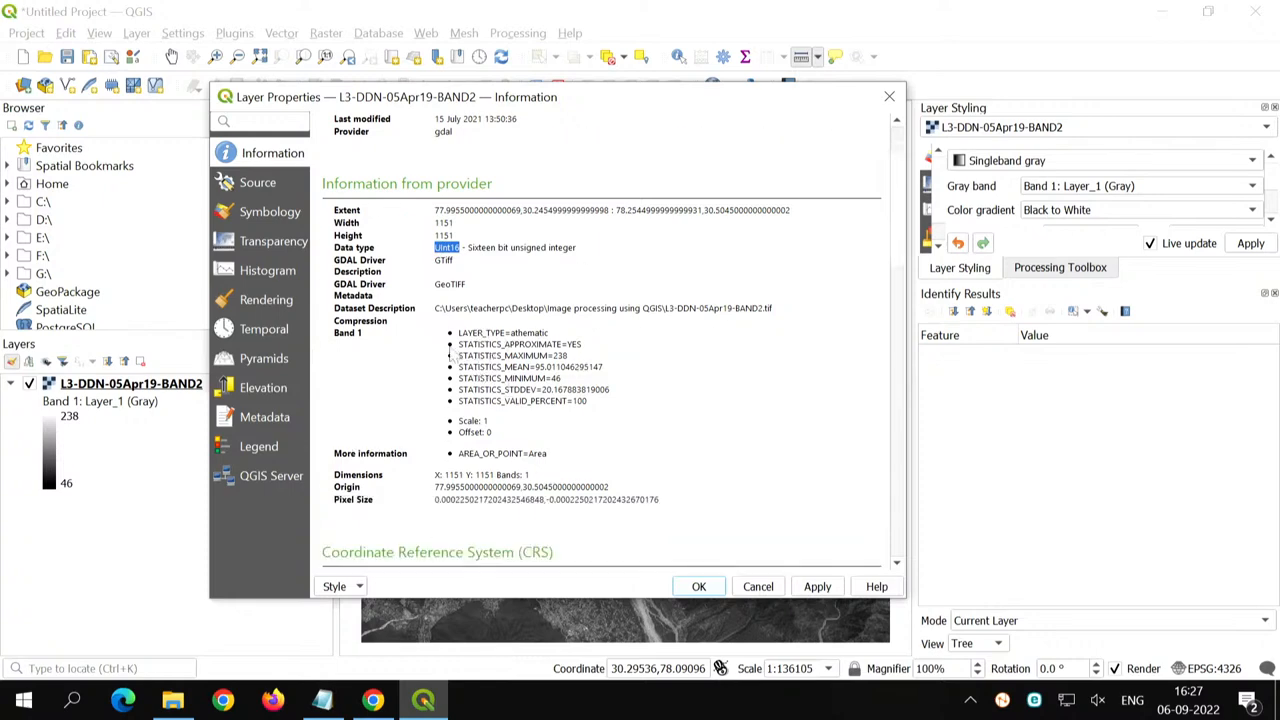
left_click_drag(462, 358, 576, 377)
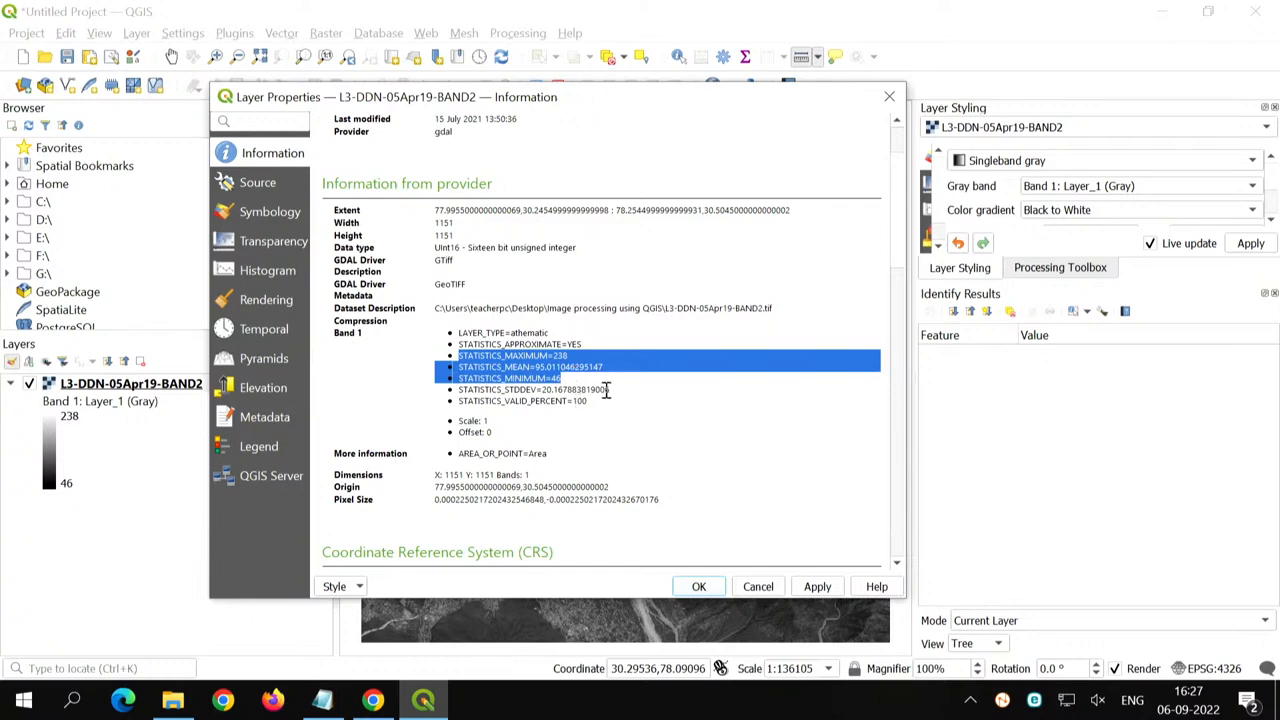
left_click(605, 393)
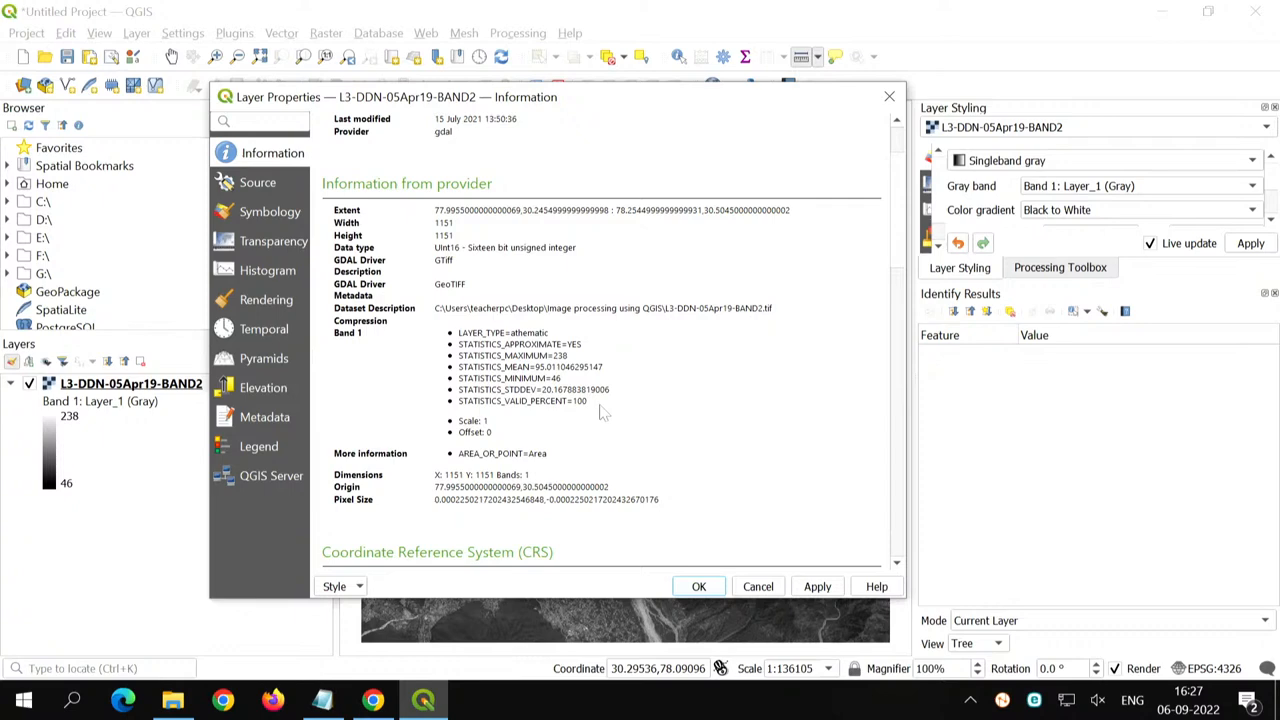
- Review the BAND2 raster's dimensions, pixel size, coordinate reference system and band details, and close the layer properties
scroll(603, 413, "down", 1)
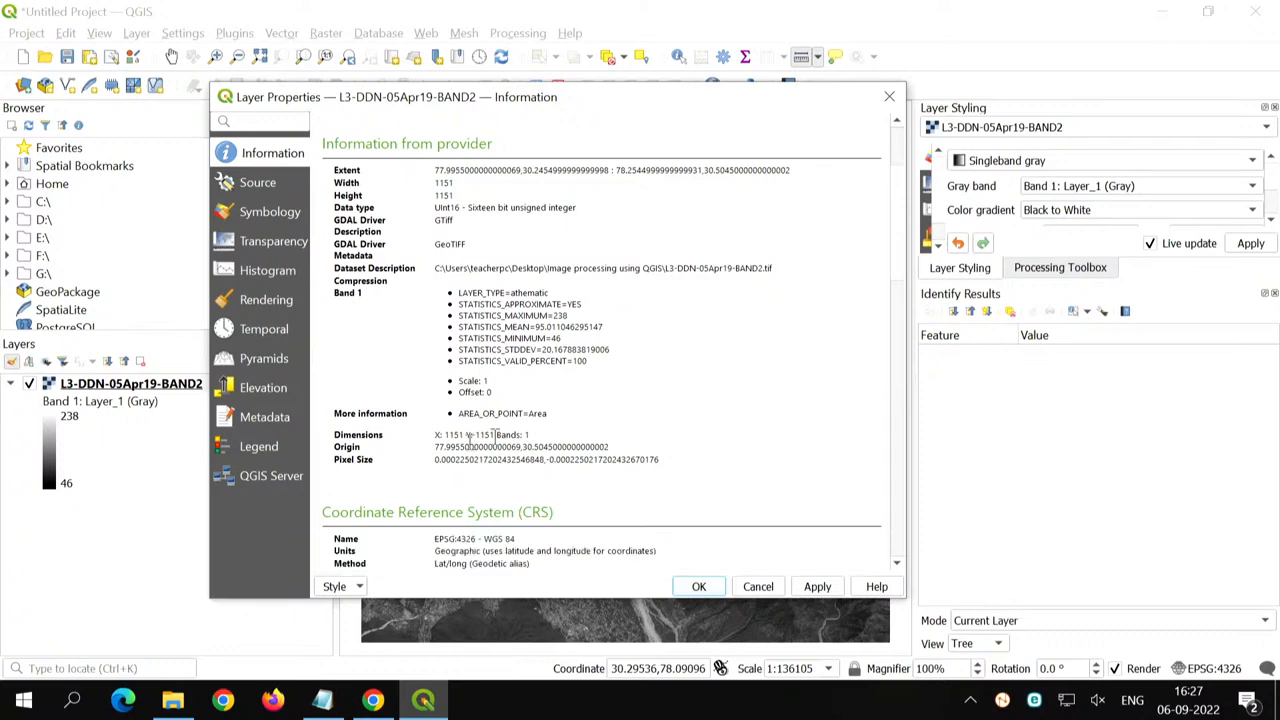
scroll(645, 425, "down", 3)
scroll(645, 425, "down", 1)
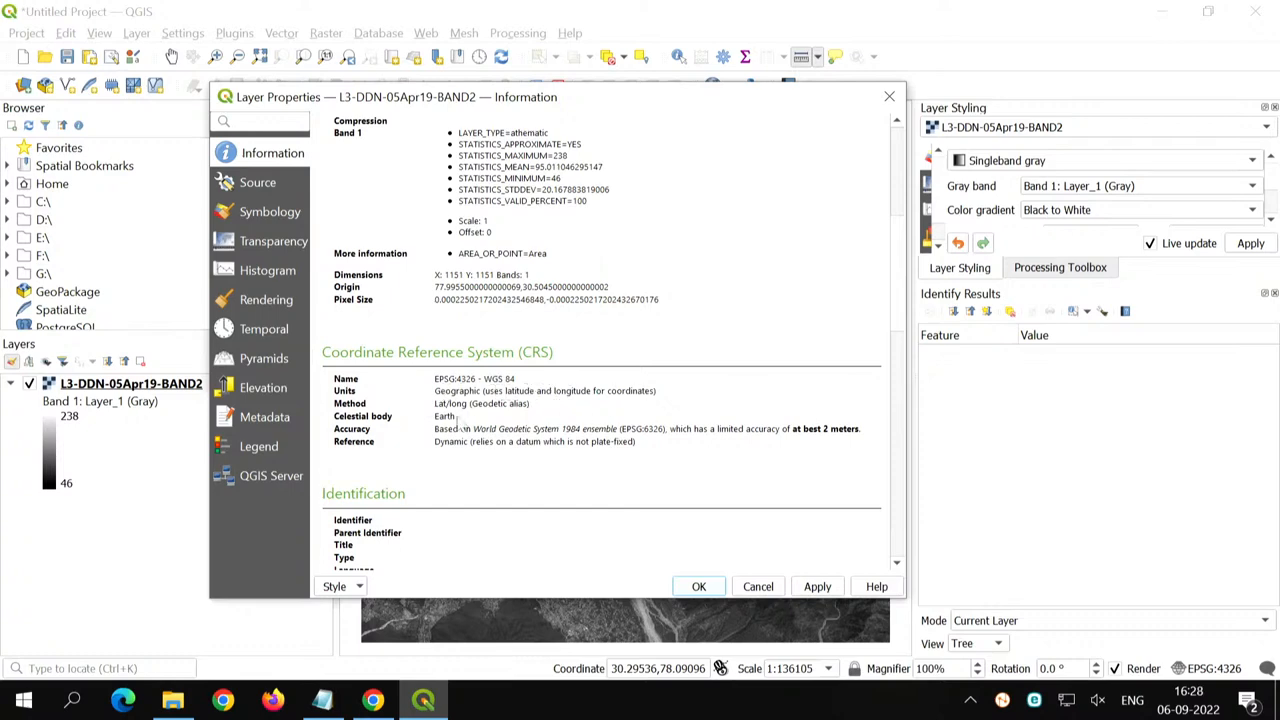
left_click_drag(481, 379, 516, 379)
scroll(551, 503, "down", 4)
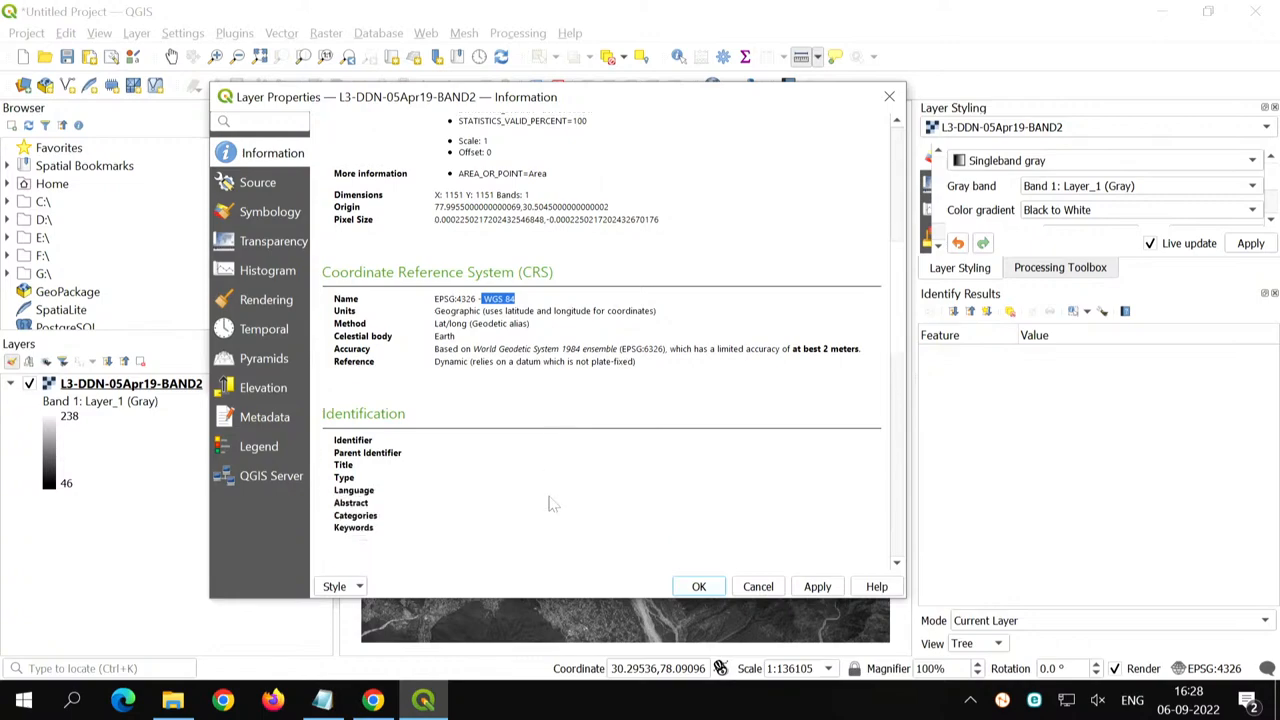
scroll(551, 503, "down", 2)
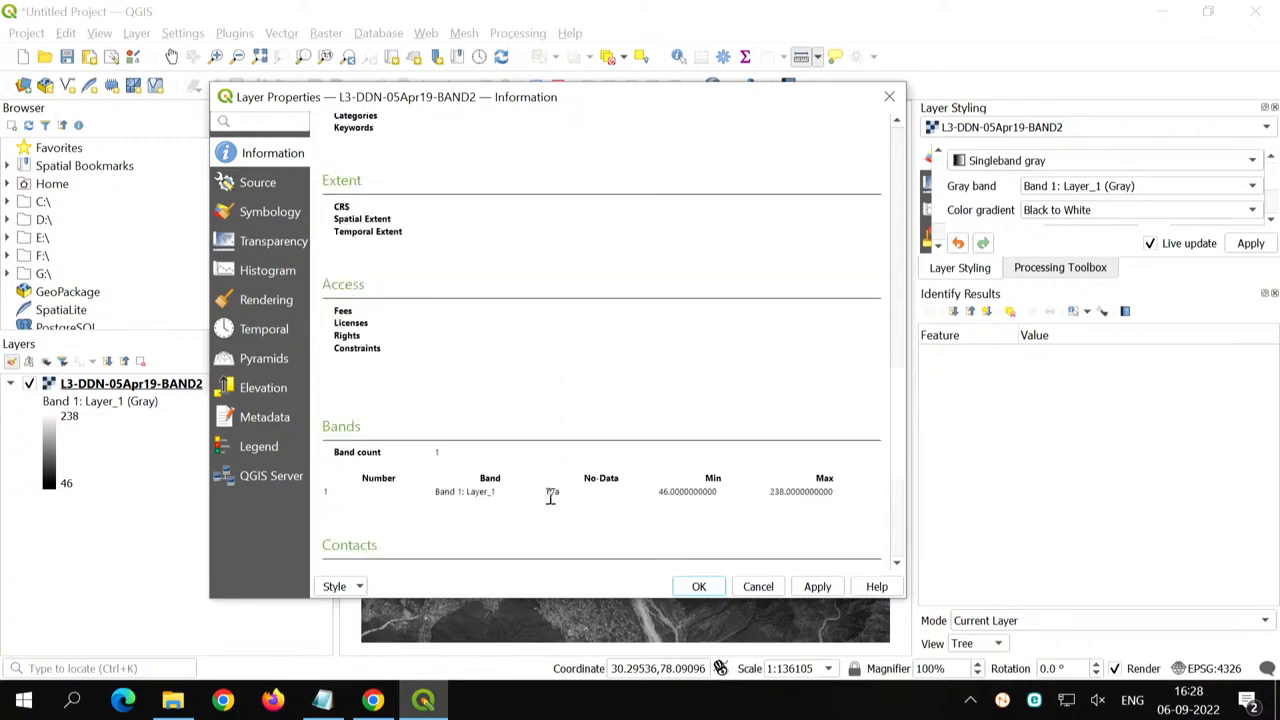
scroll(551, 503, "up", 10)
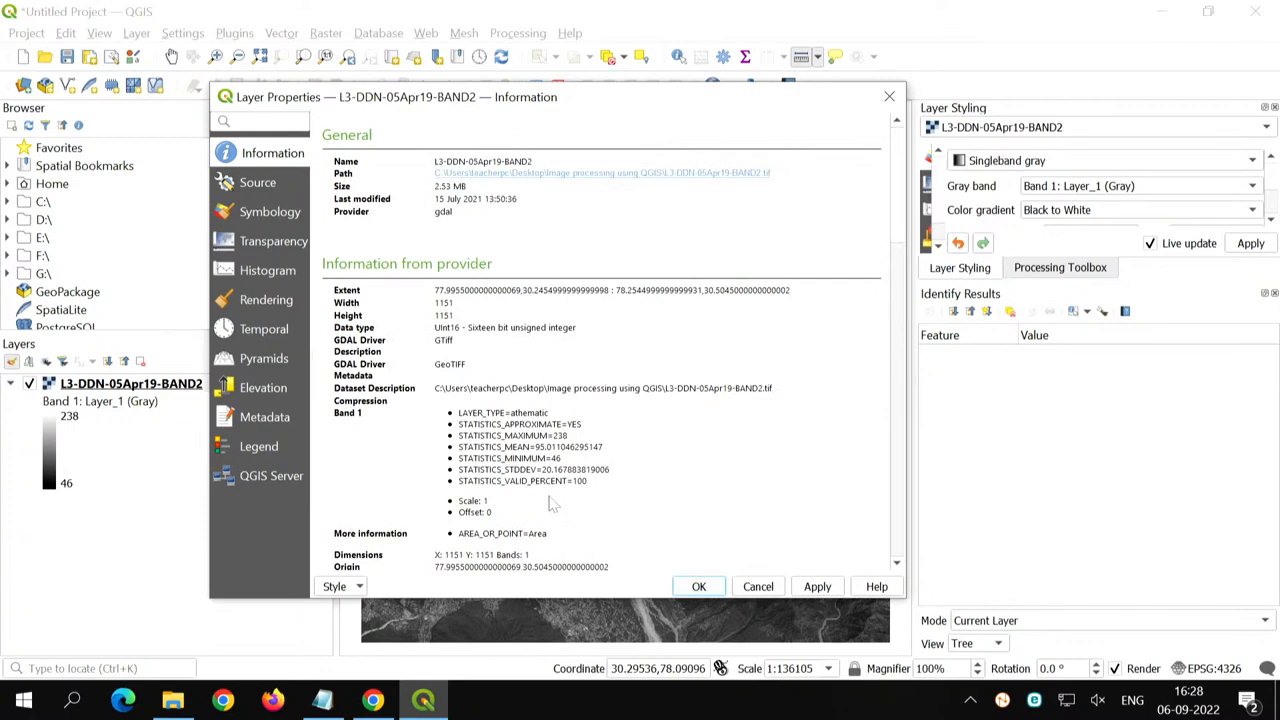
left_click(714, 590)
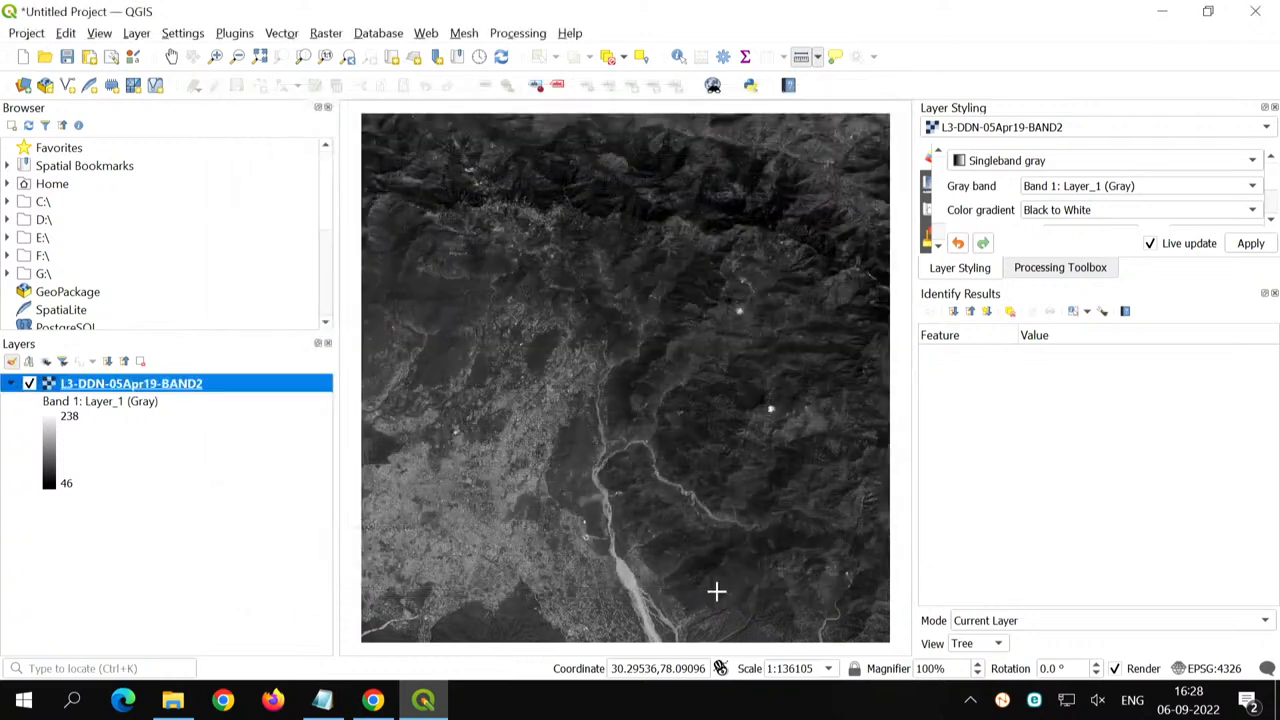
- Switch to the Image processing using QGIS folder in File Explorer, look over the BAND3 and BAND4 TIF files, and return to QGIS
left_click(170, 513)
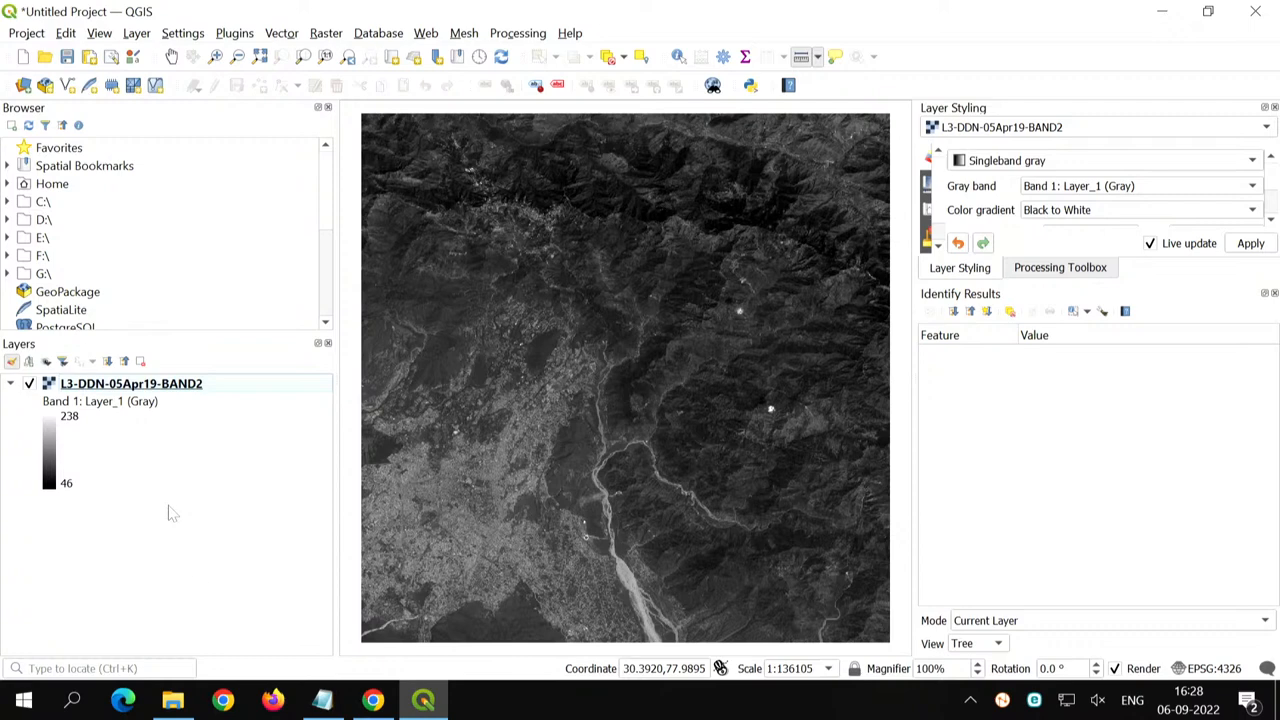
left_click(176, 705)
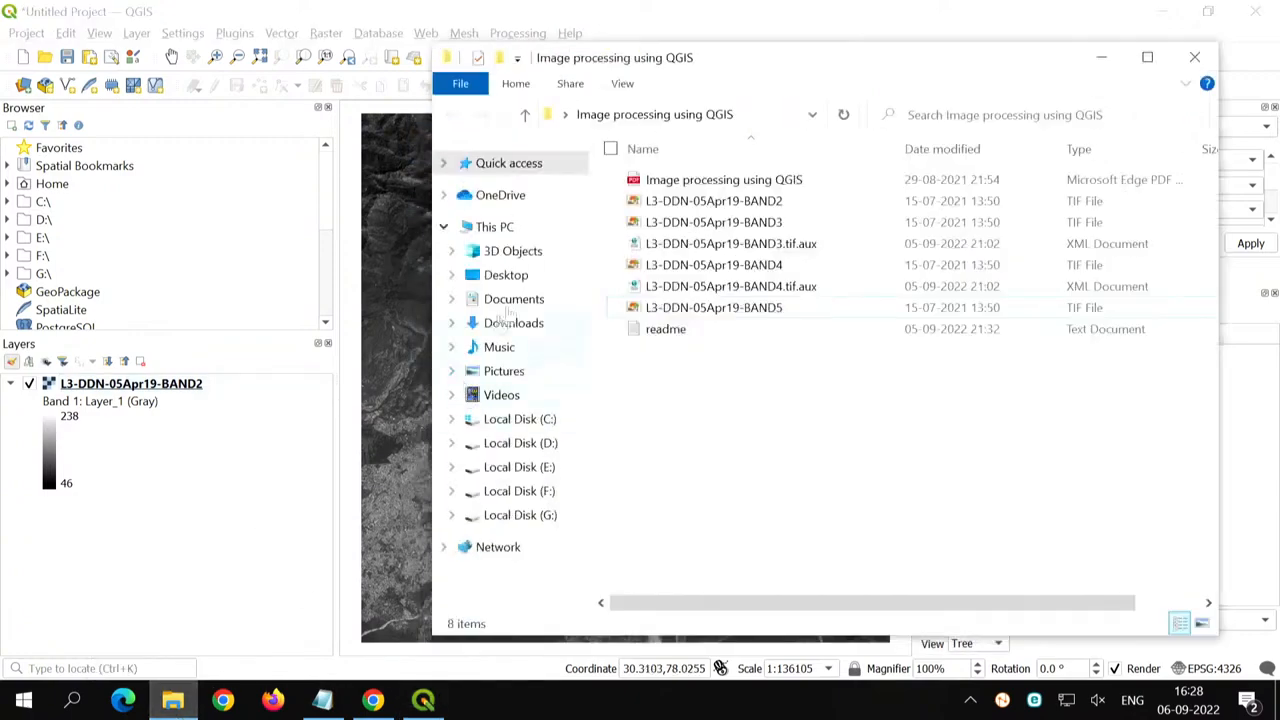
left_click(748, 200)
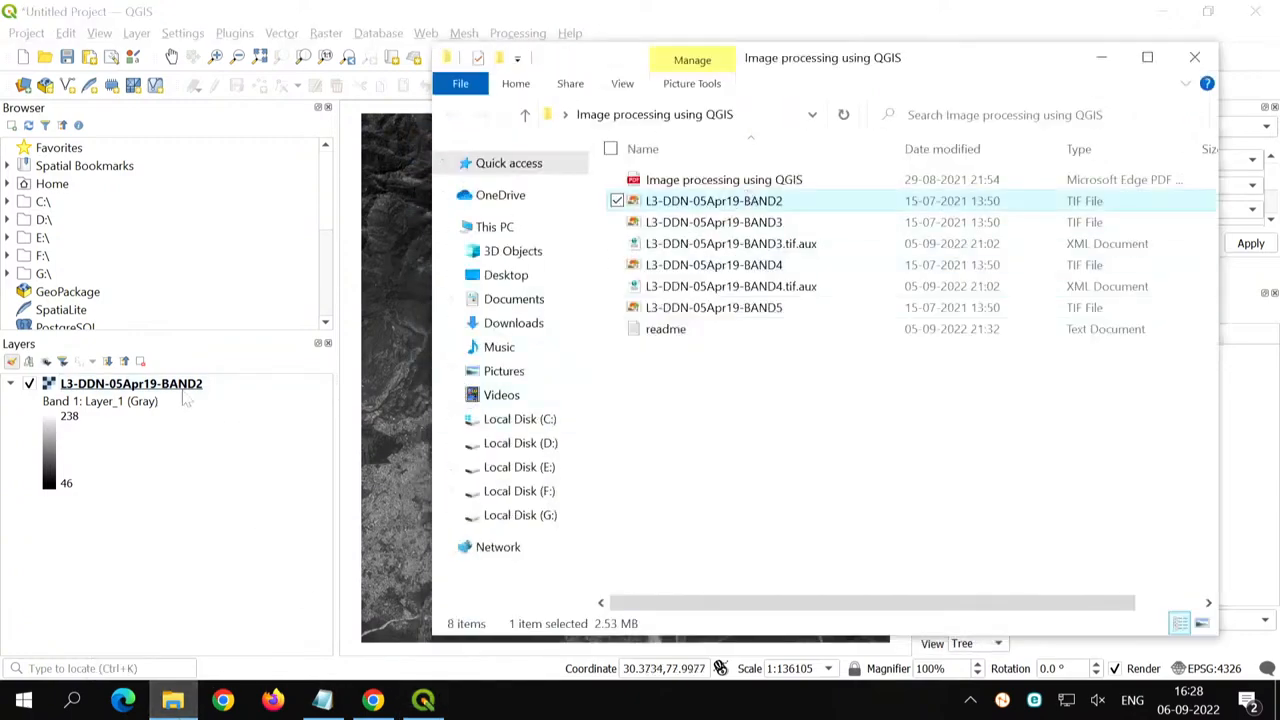
left_click(778, 265)
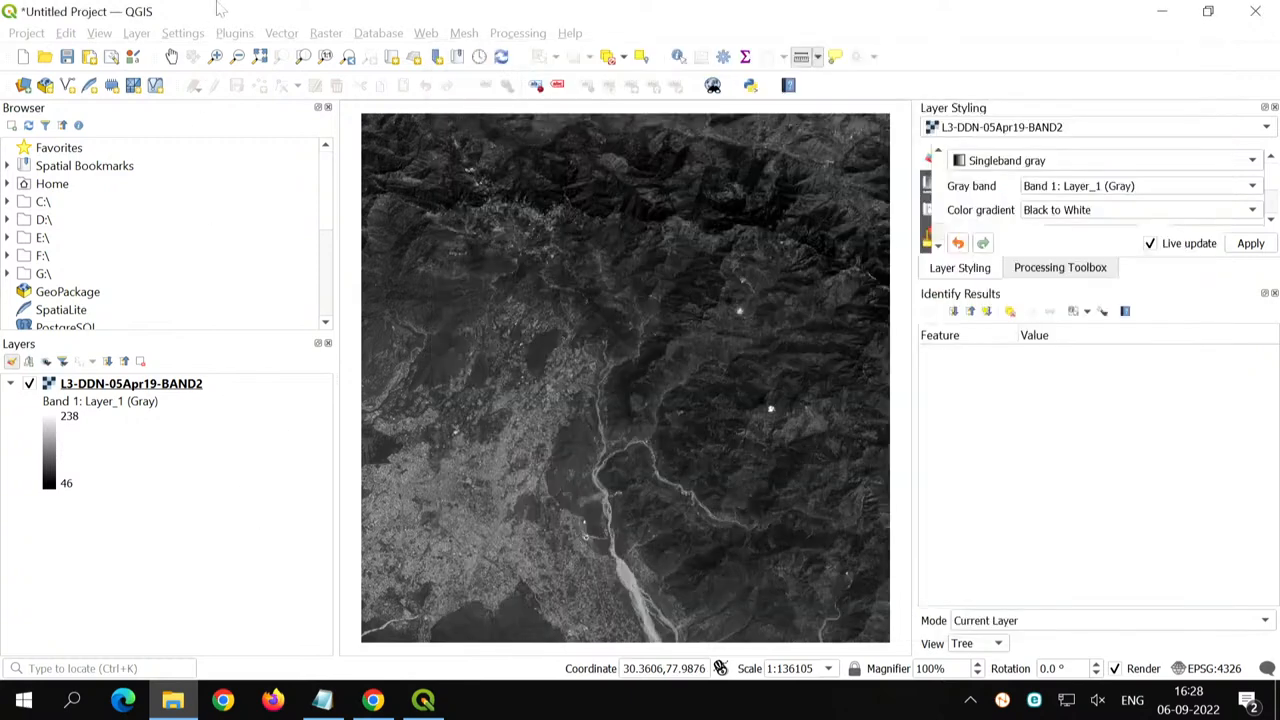
left_click(220, 10)
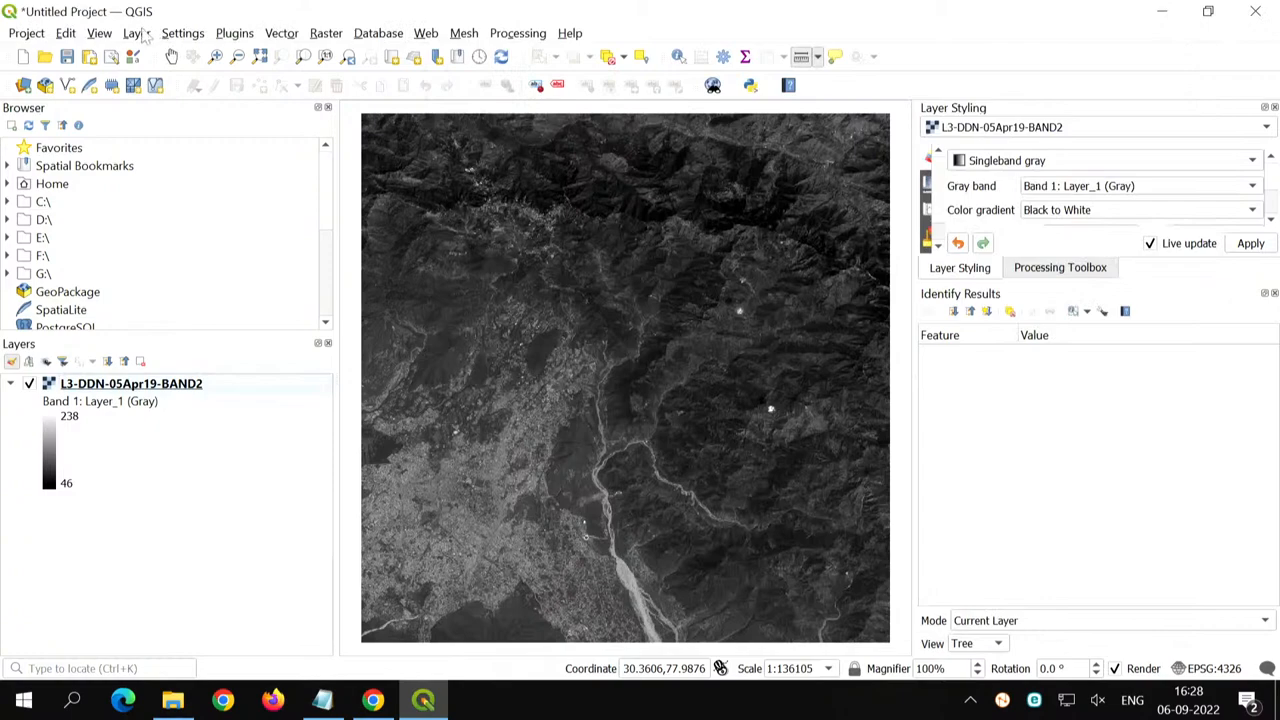
- Add the L3-DDN-05Apr19-BAND3 and L3-DDN-05Apr19-BAND4 TIF files as raster layers and close the data source dialog
left_click(140, 34)
mouse_move(300, 98)
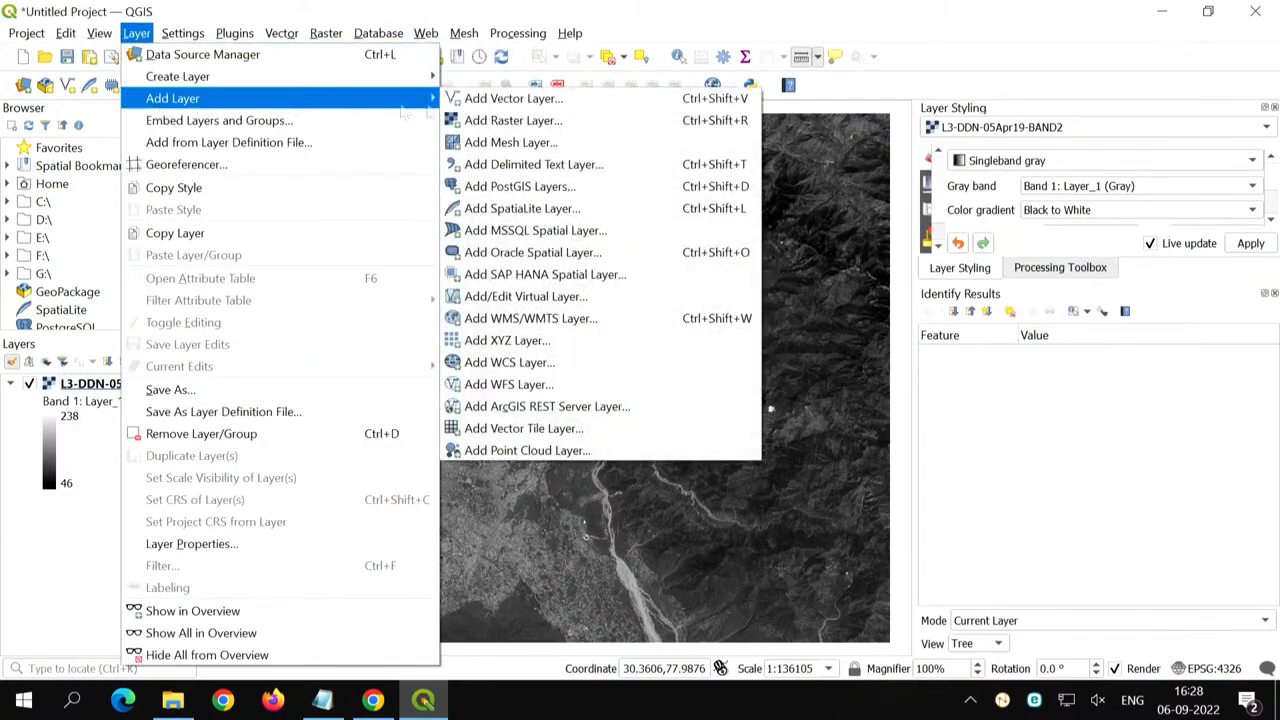
left_click(519, 122)
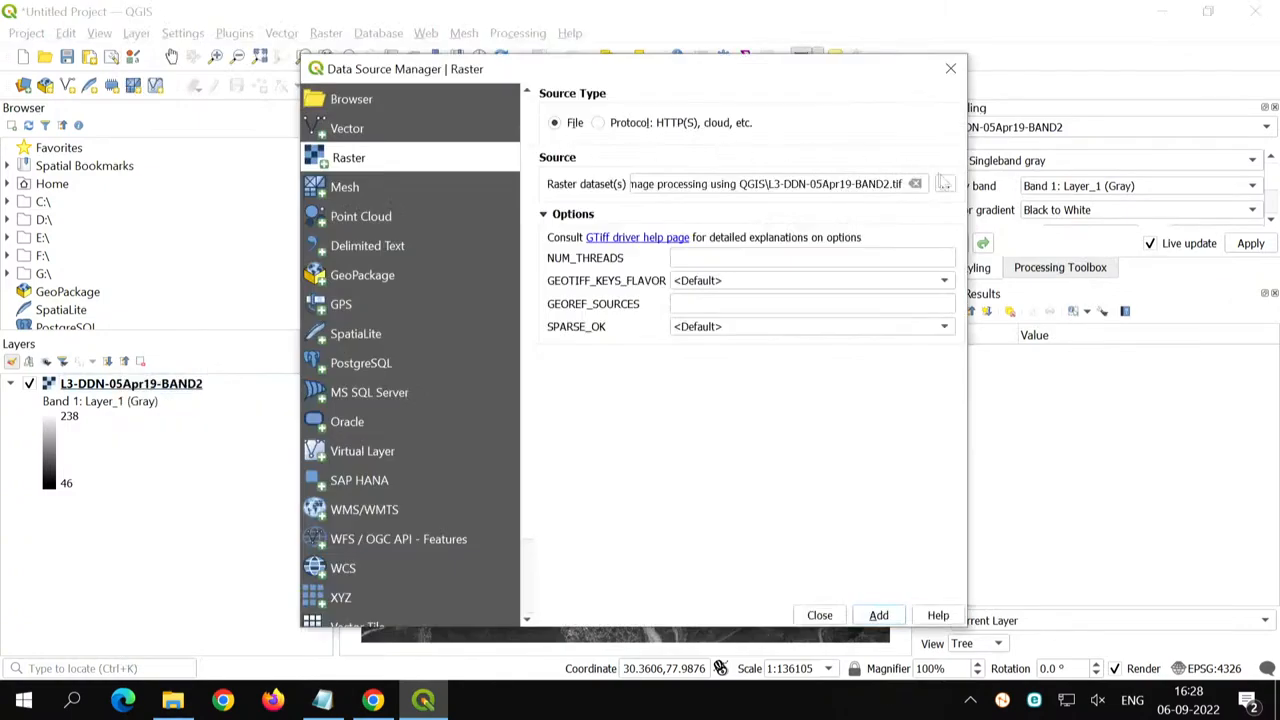
left_click(944, 184)
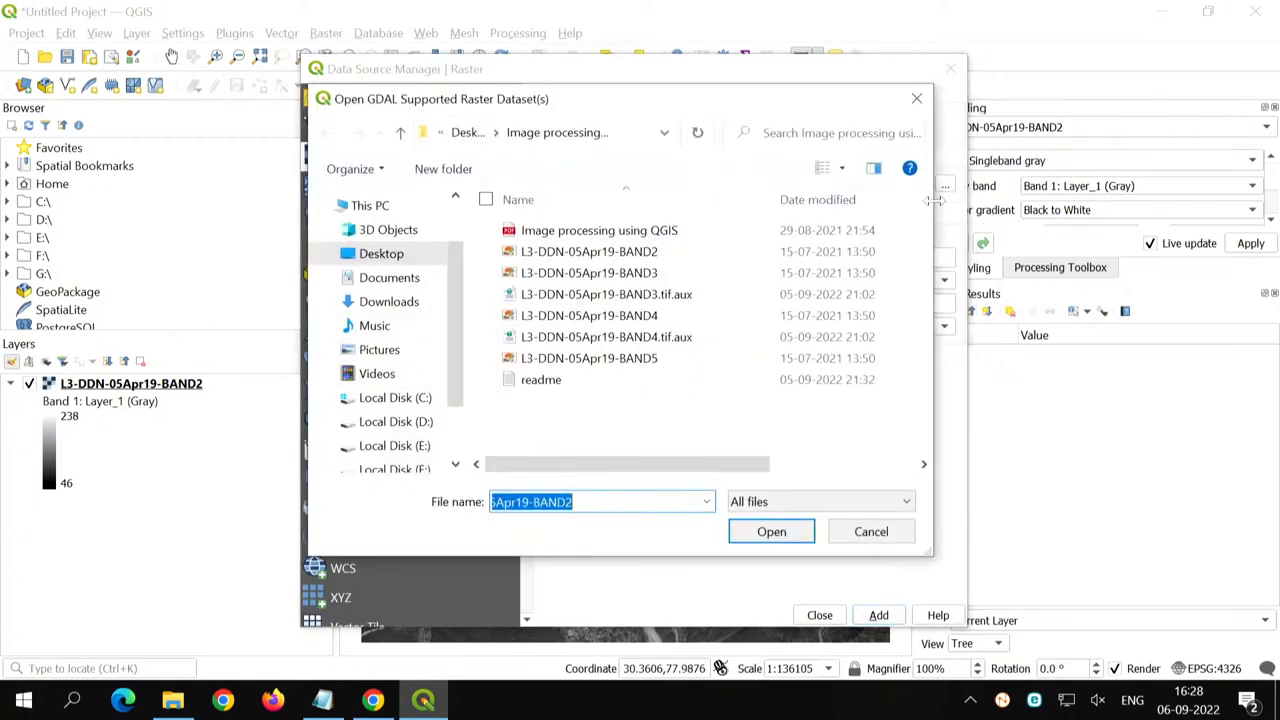
left_click(665, 274)
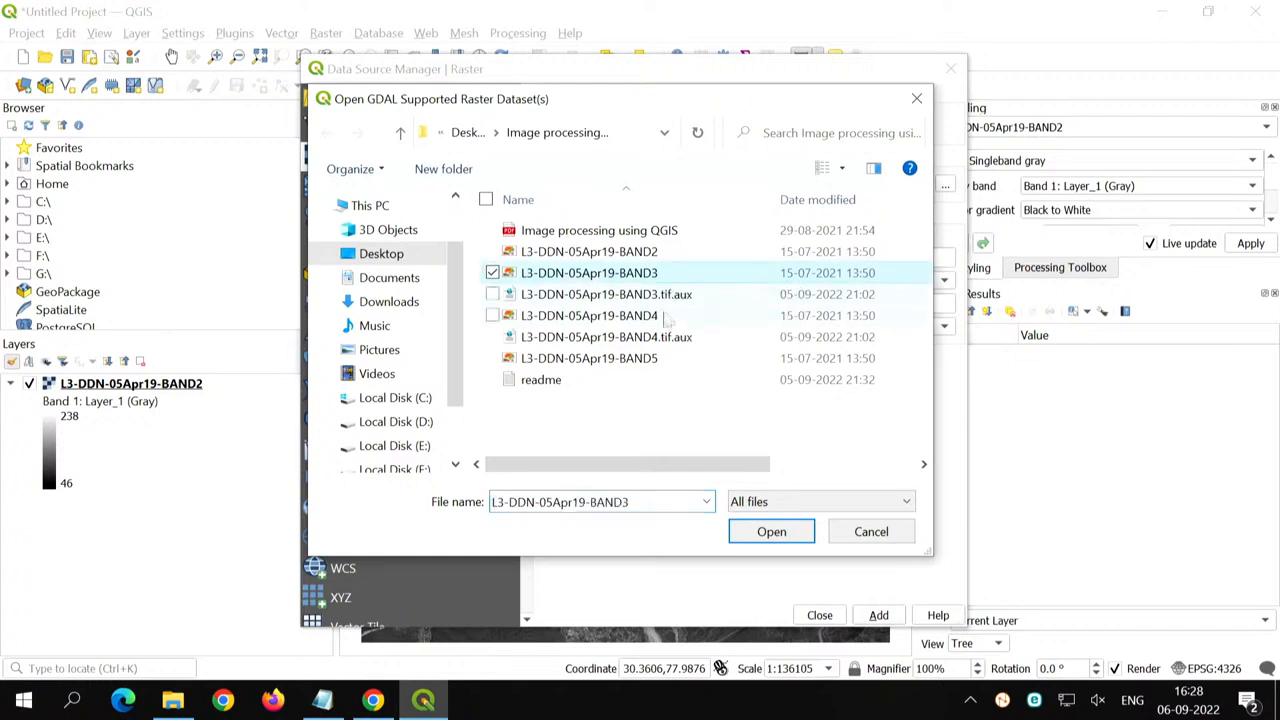
left_click(665, 316, "ctrl")
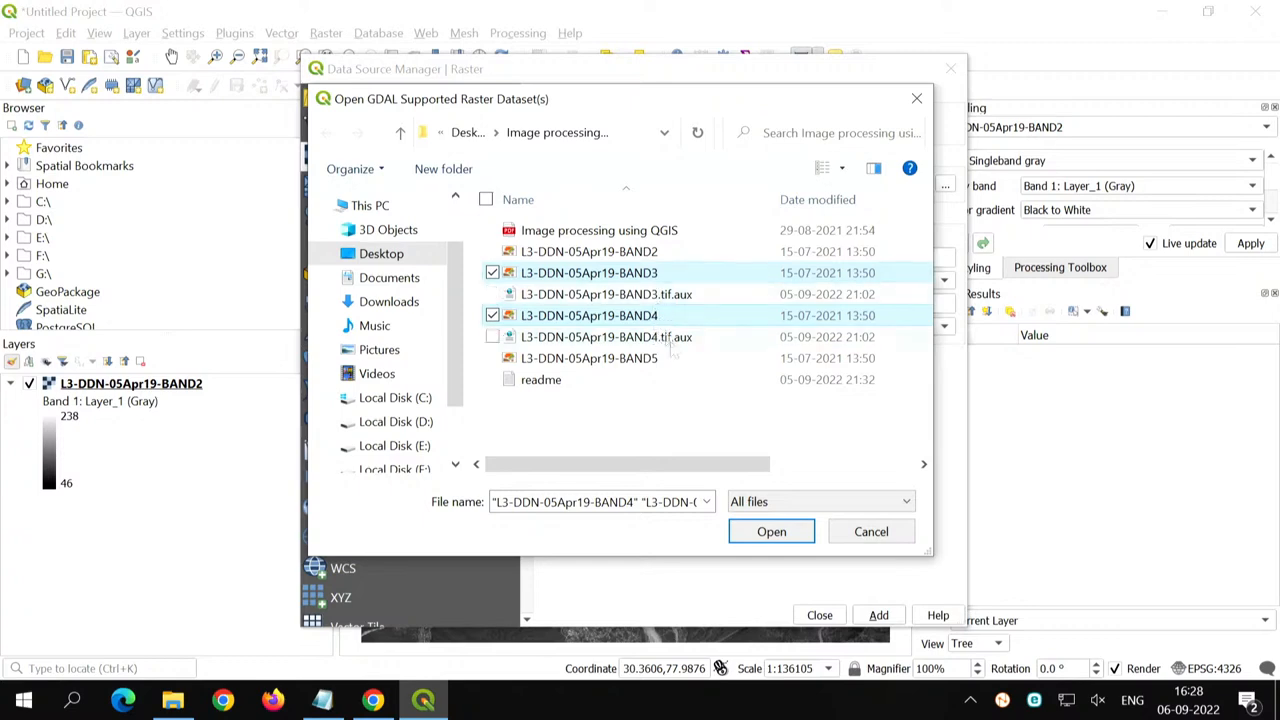
left_click(771, 533)
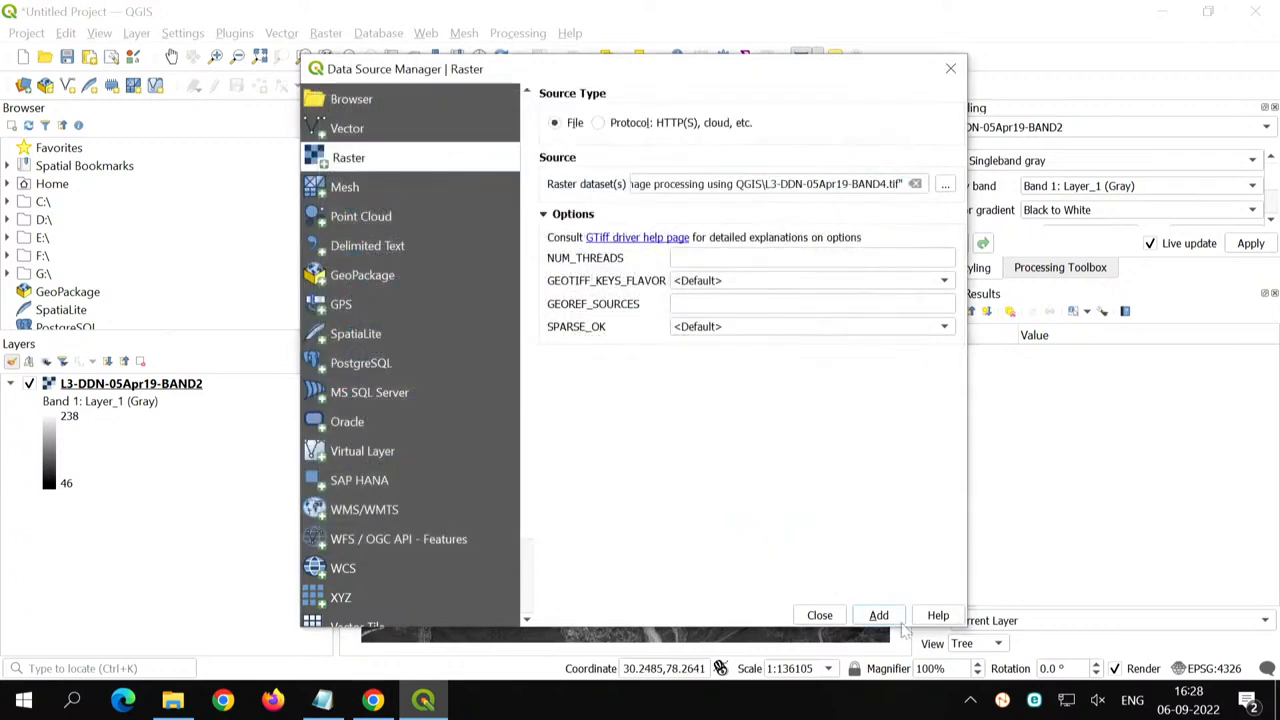
left_click(878, 616)
left_click(826, 616)
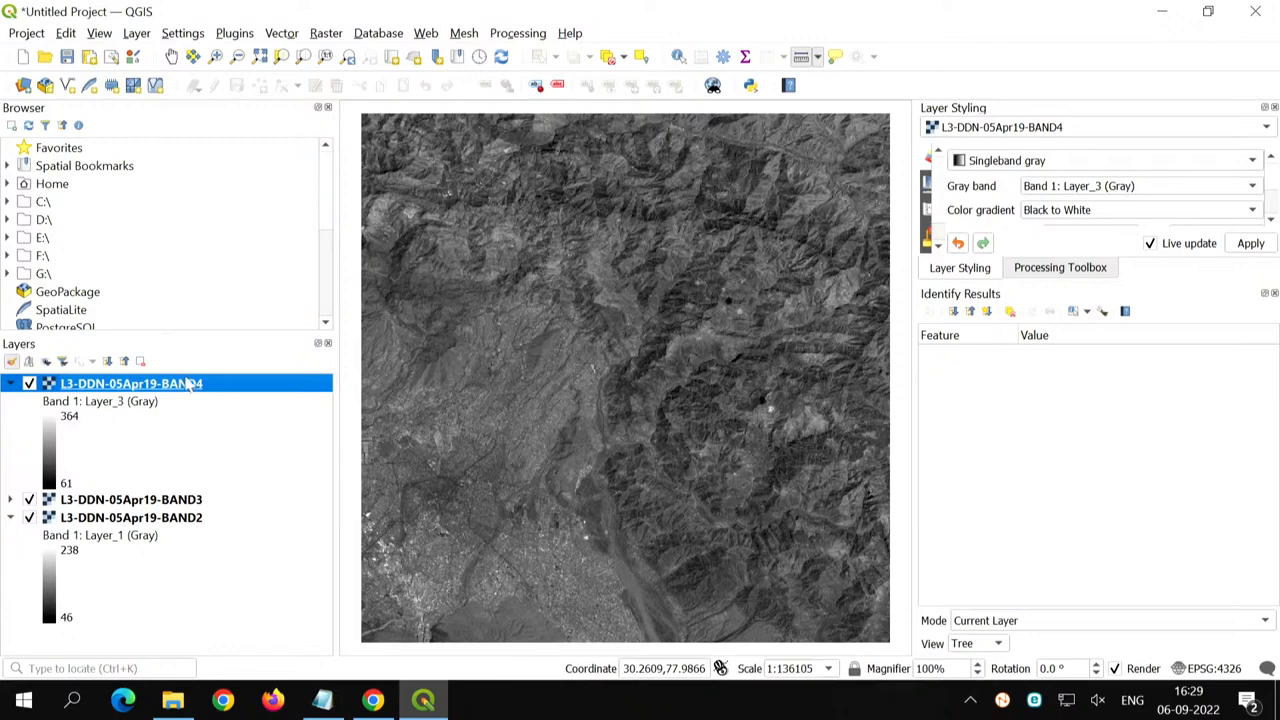
- Toggle the visibility of the BAND4 and BAND3 layers to compare the three bands, leaving all layers shown
left_click(29, 384)
left_click(29, 384)
left_click(29, 384)
left_click(29, 500)
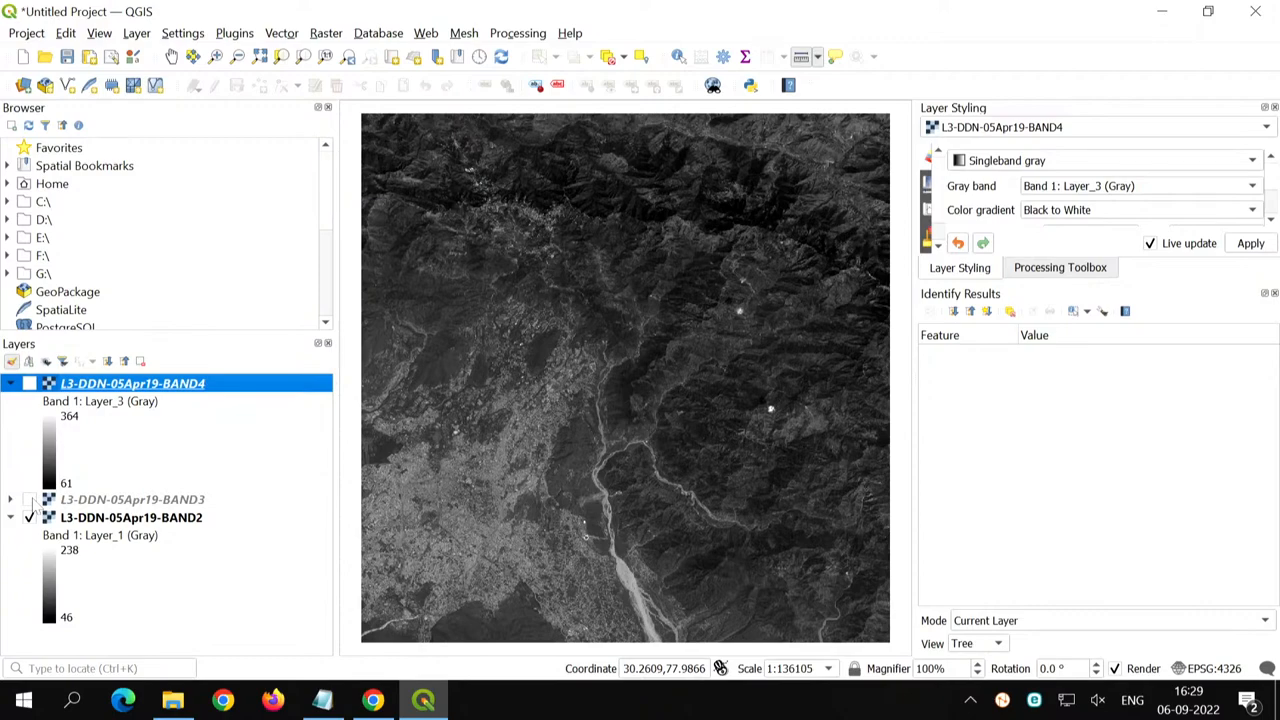
left_click(29, 500)
left_click(29, 384)
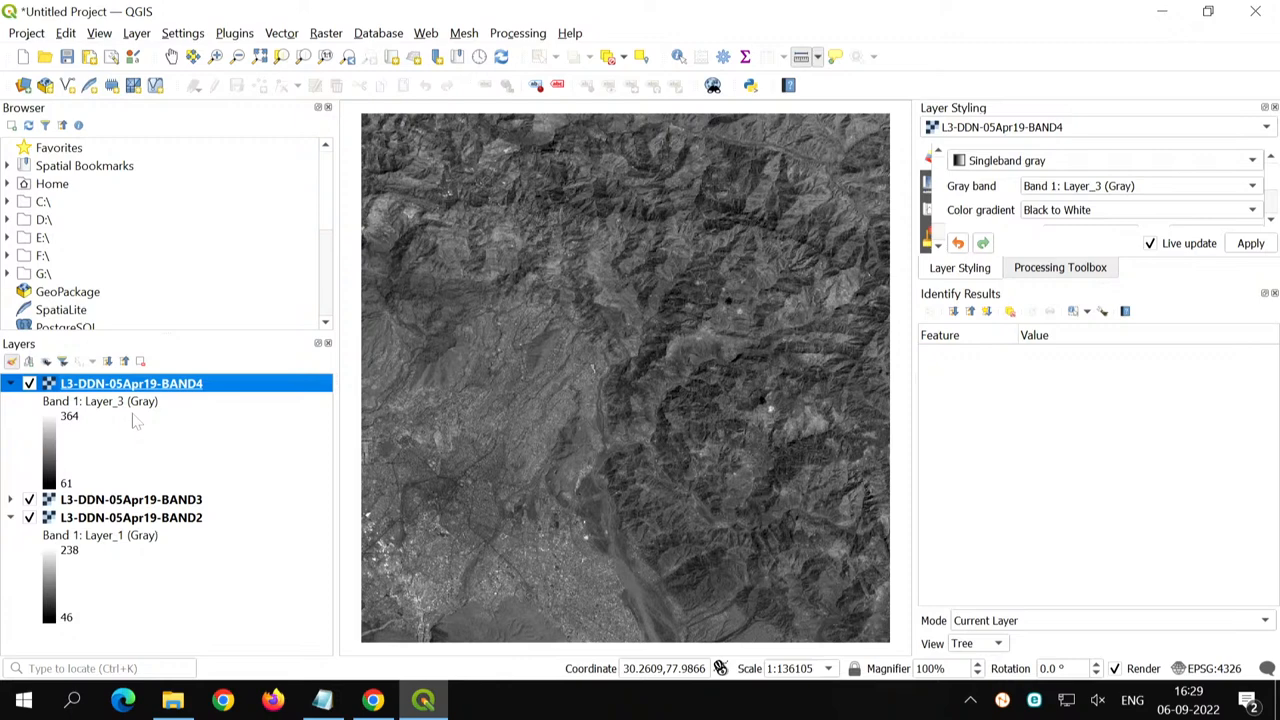
- Start a raster Merge with all three band layers as inputs, ordered BAND4, BAND3, BAND2
left_click(333, 36)
mouse_move(440, 148)
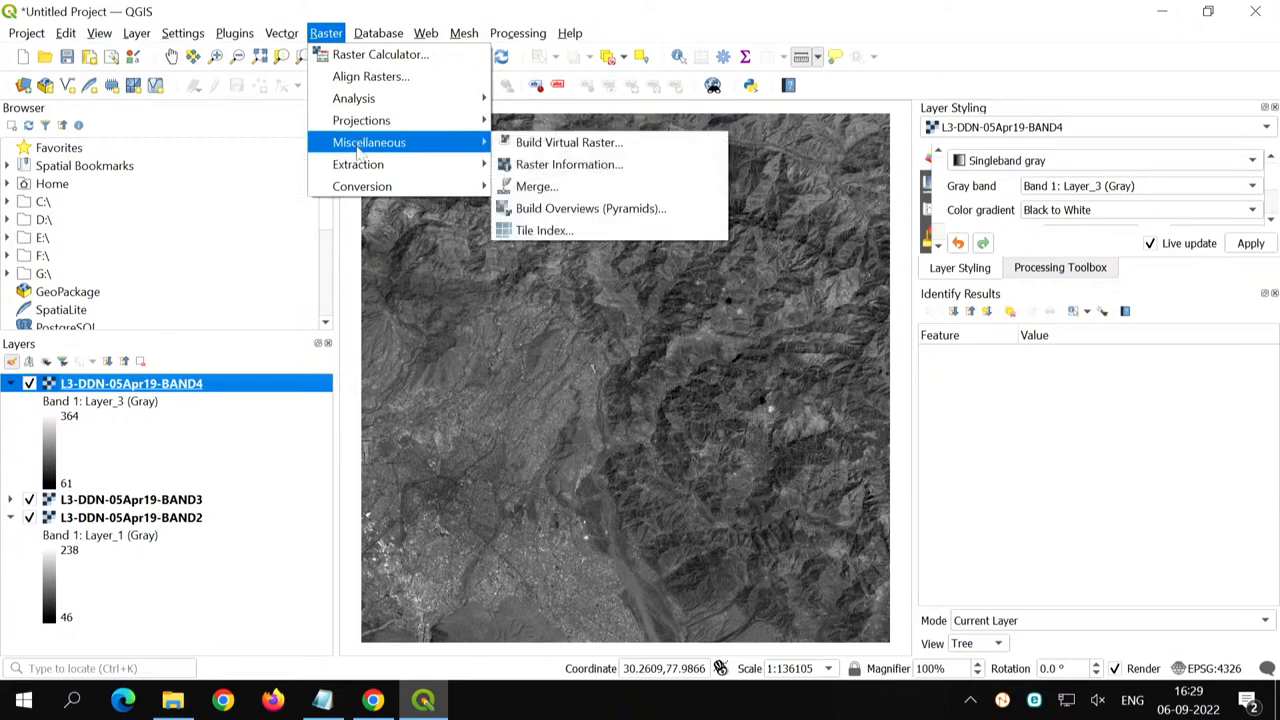
left_click(551, 188)
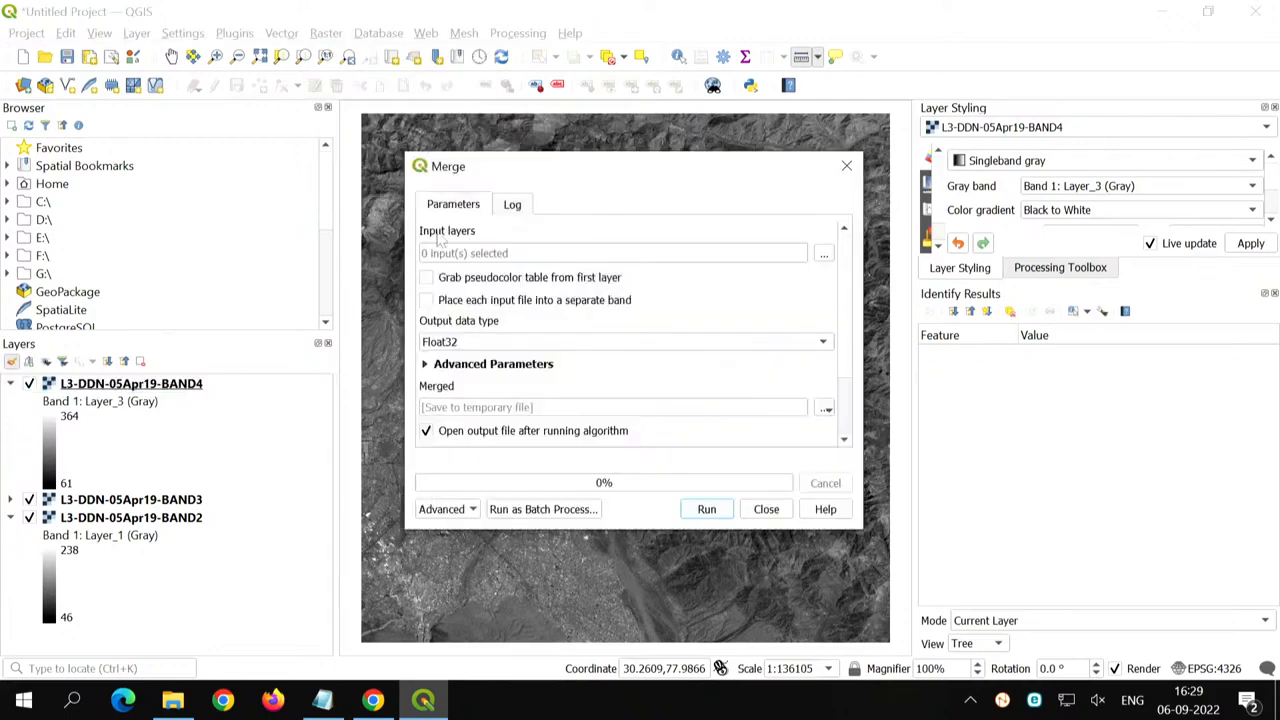
left_click_drag(590, 153, 596, 81)
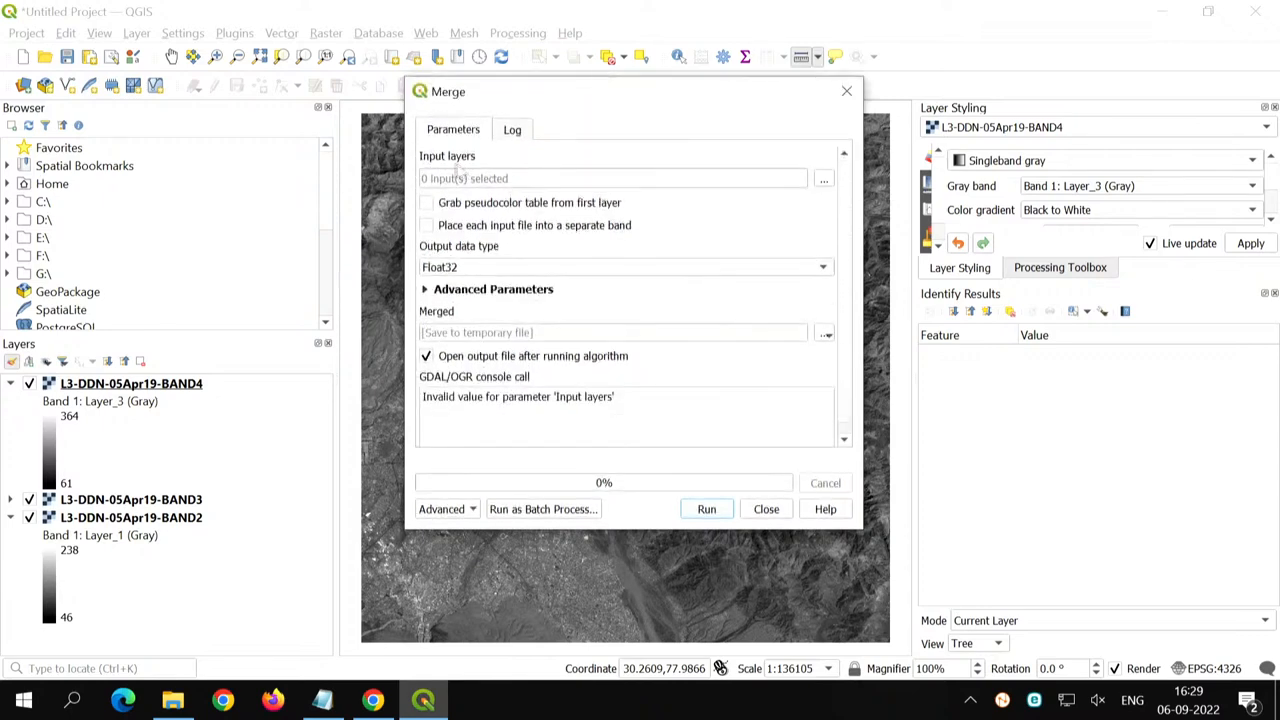
left_click(825, 182)
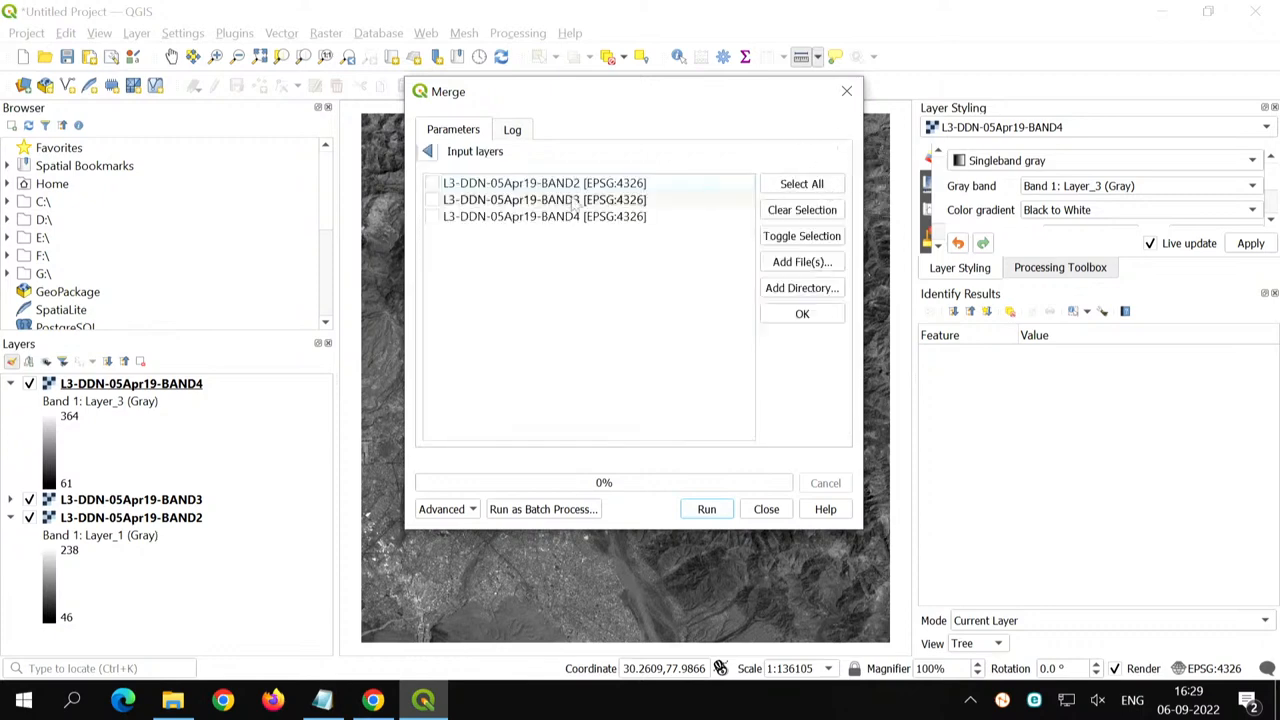
left_click(801, 185)
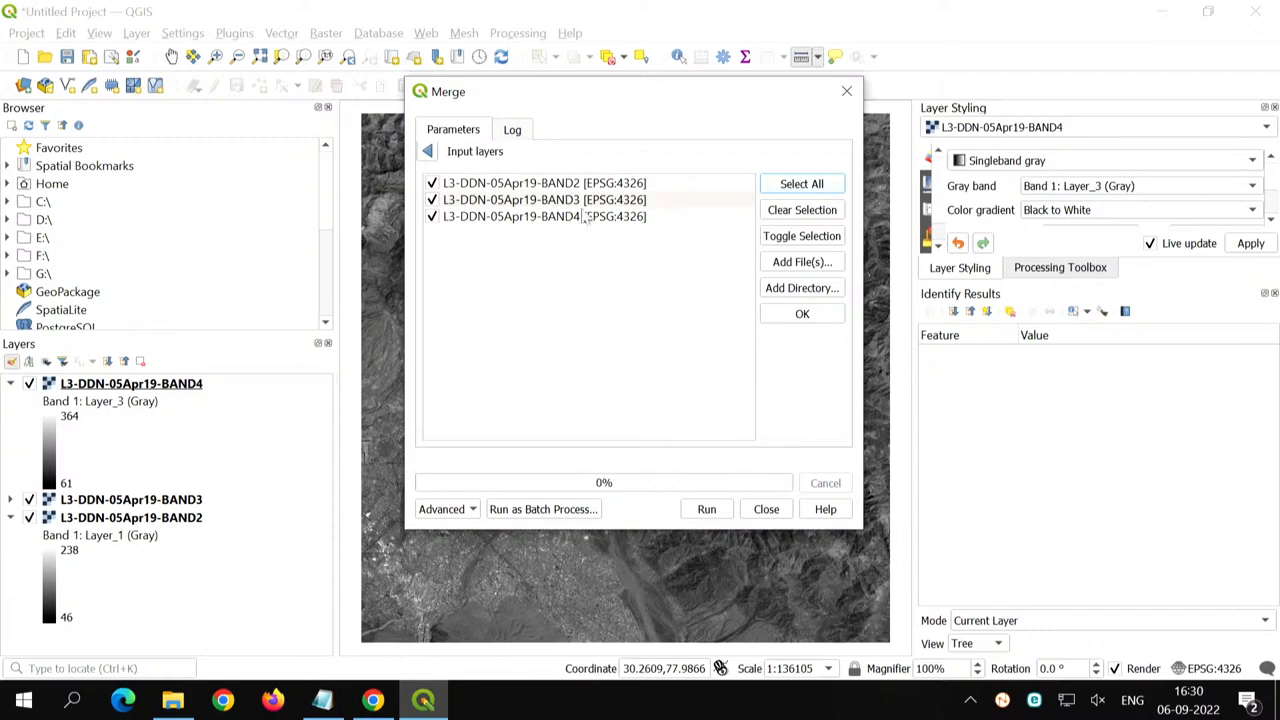
left_click(585, 200)
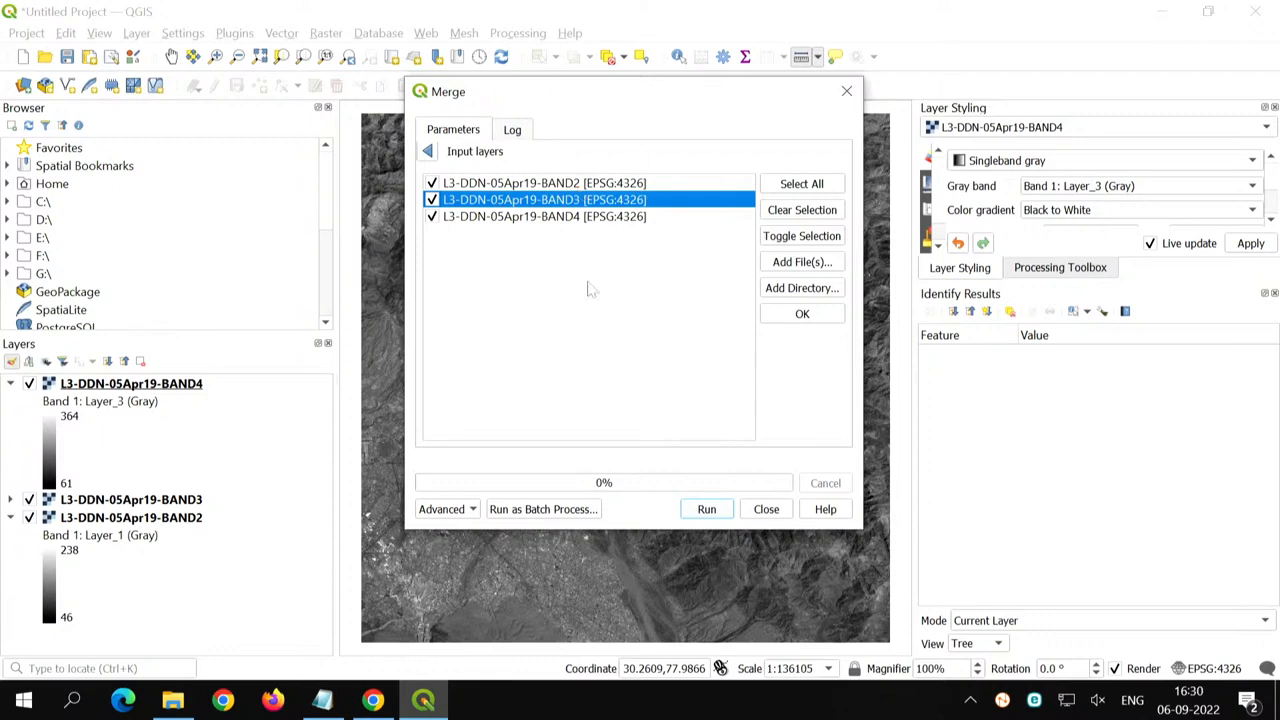
left_click_drag(605, 203, 604, 253)
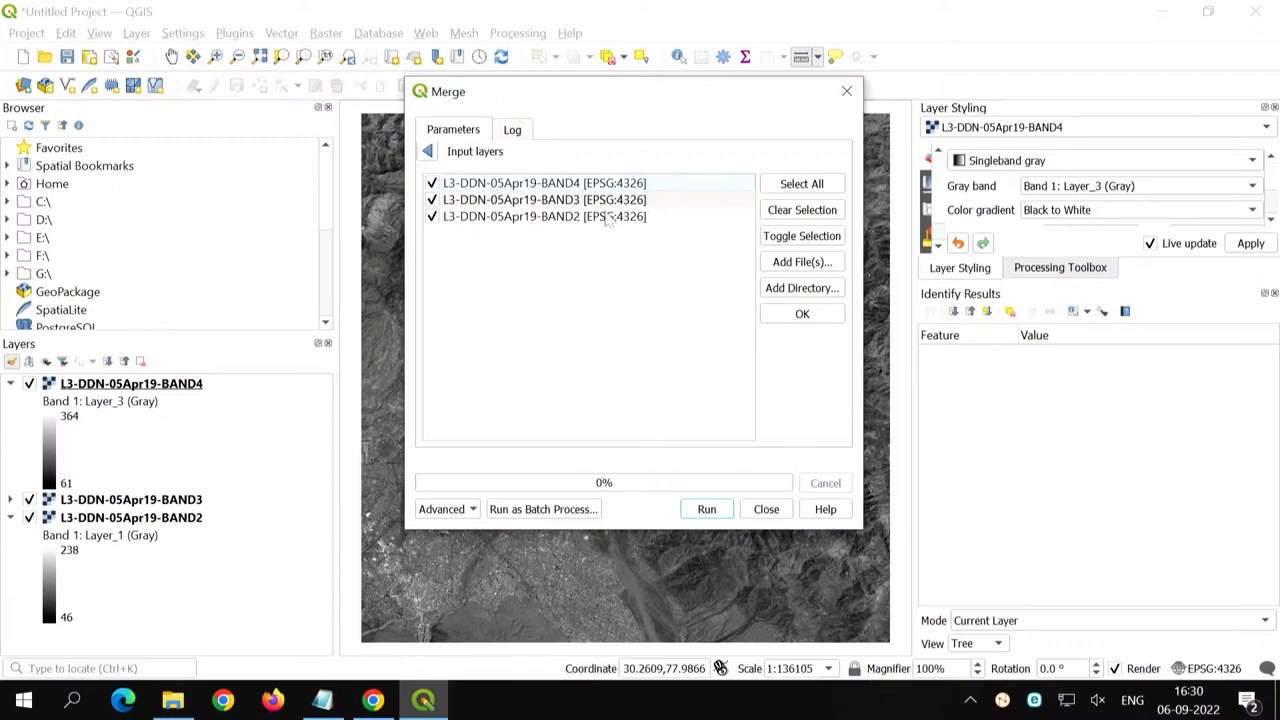
left_click(802, 314)
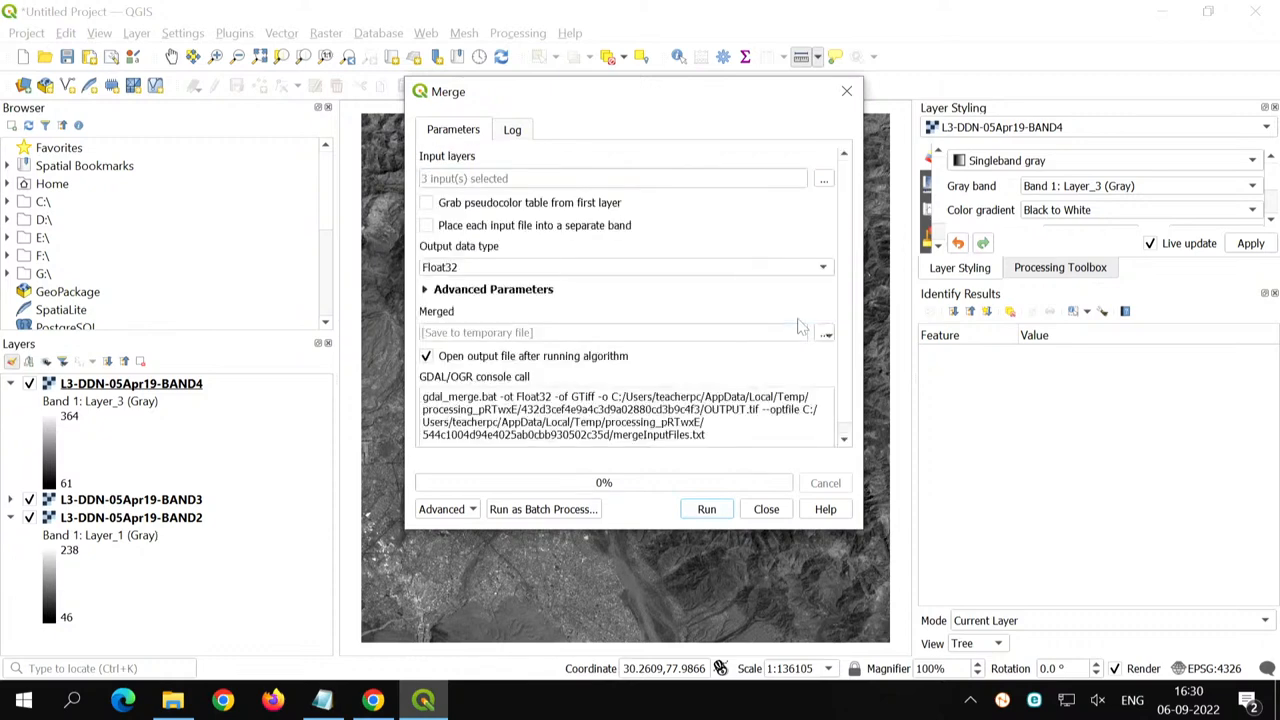
- Set the merge to place each input file into a separate band and use UInt16 as the output data type
left_click(427, 227)
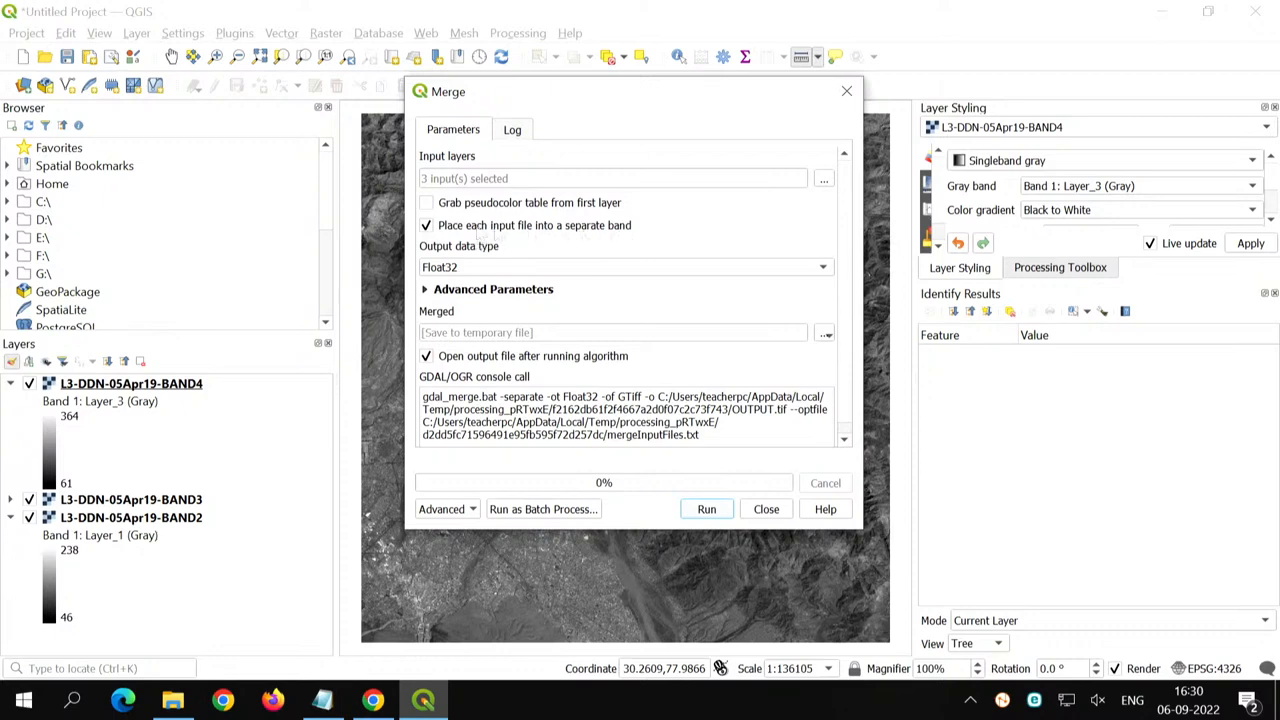
left_click(427, 226)
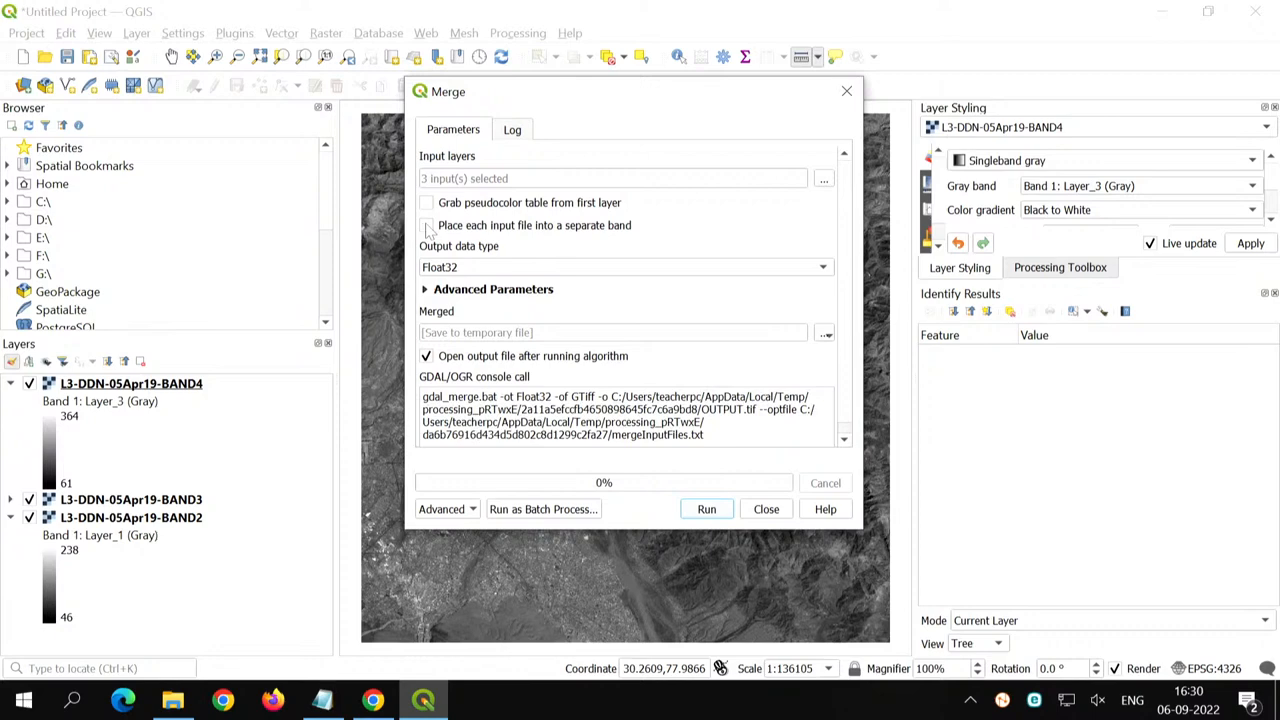
left_click(427, 226)
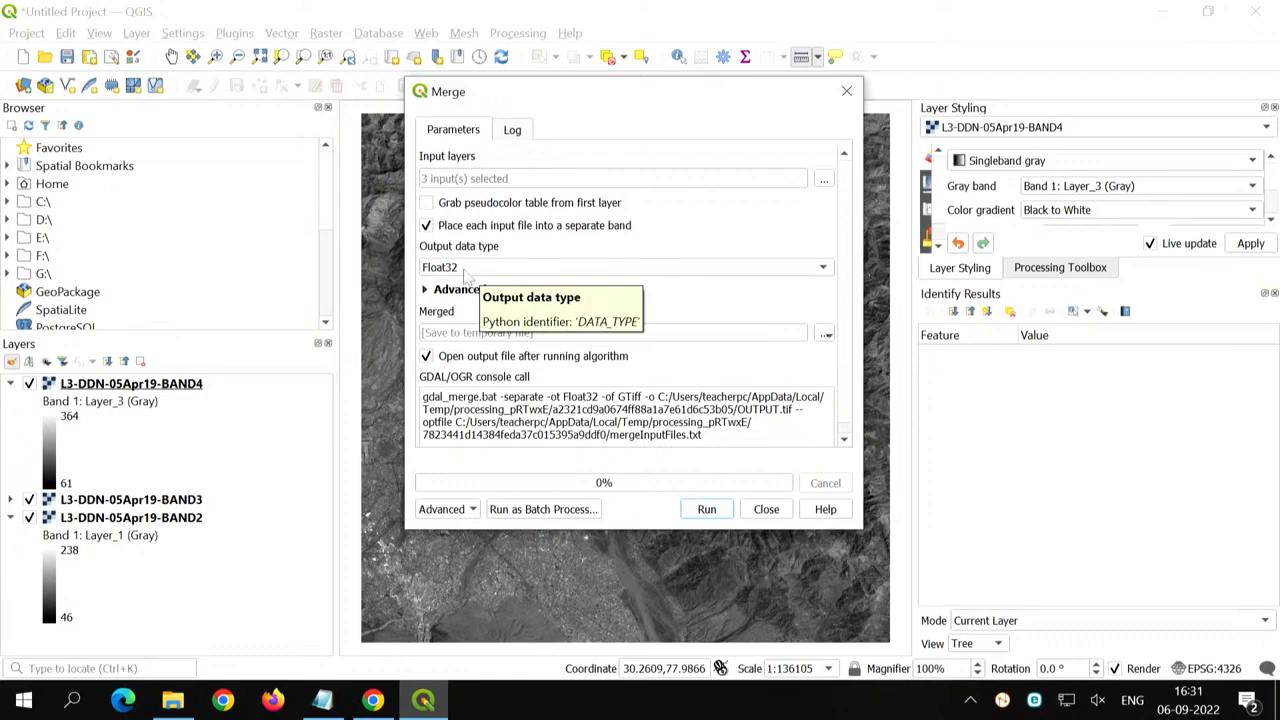
left_click(464, 268)
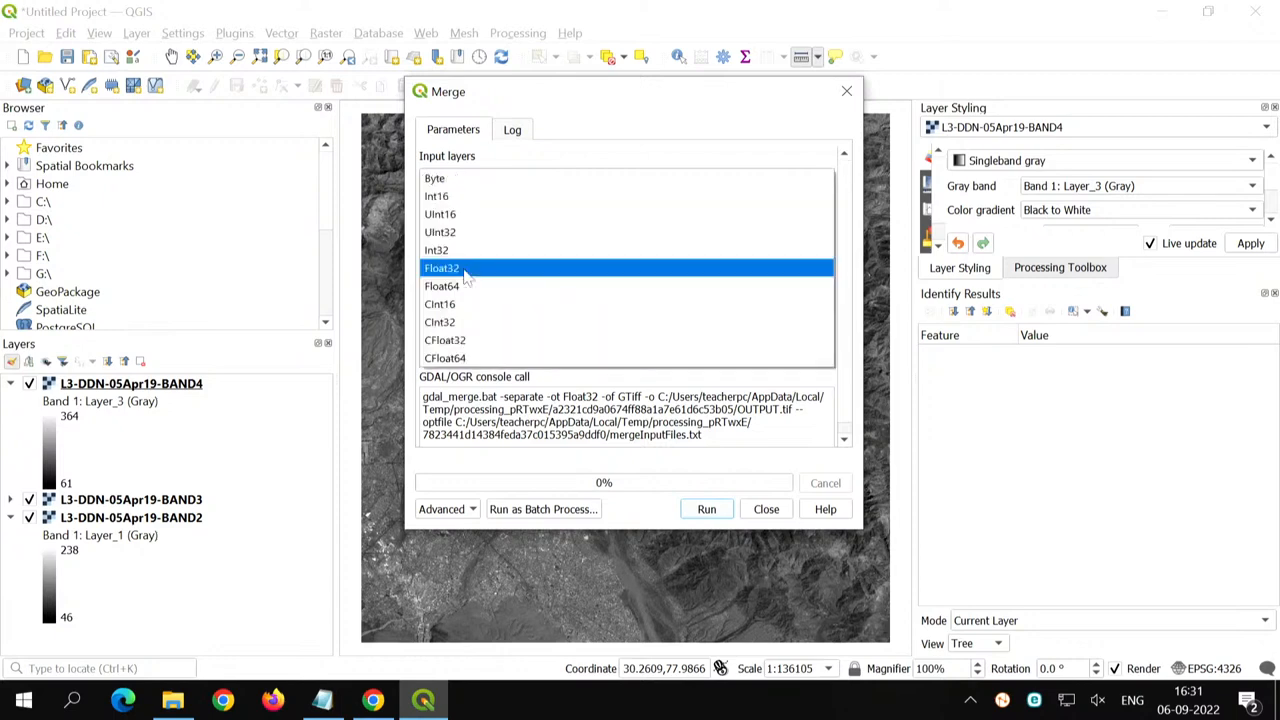
left_click(470, 218)
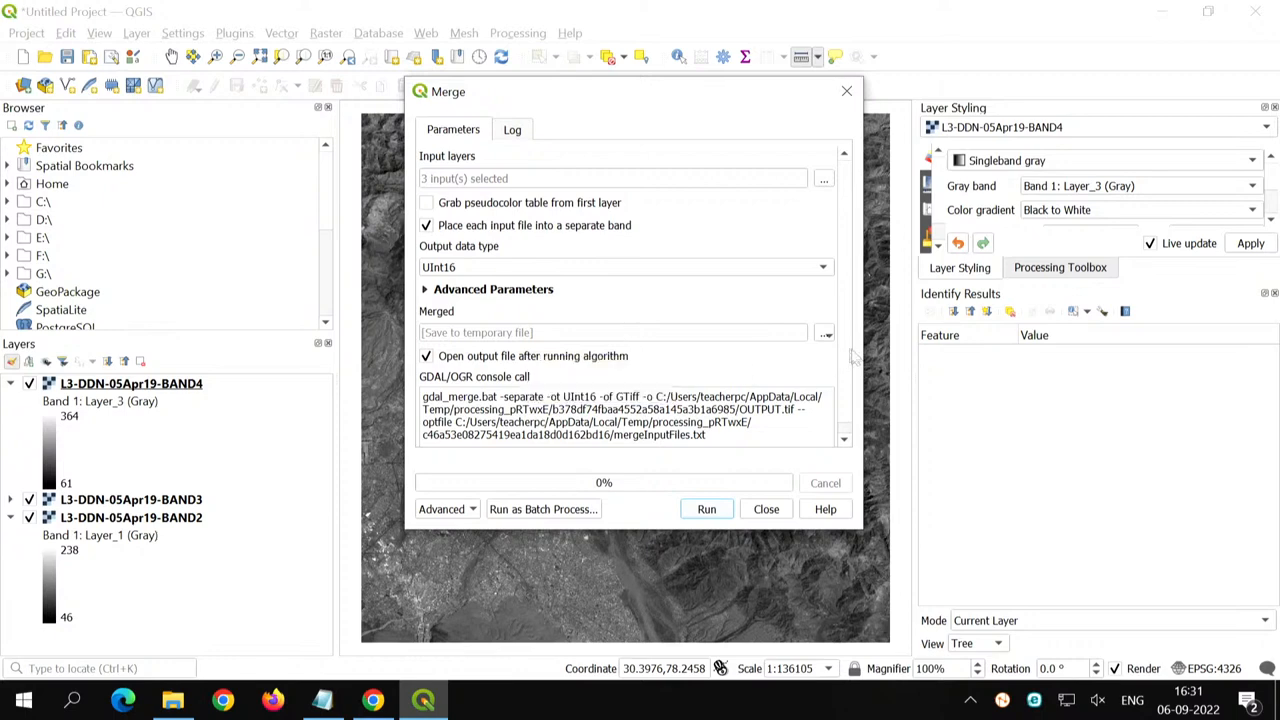
- Set the merged output to a TIF file named False color composite in the Image processing using QGIS folder
left_click(825, 334)
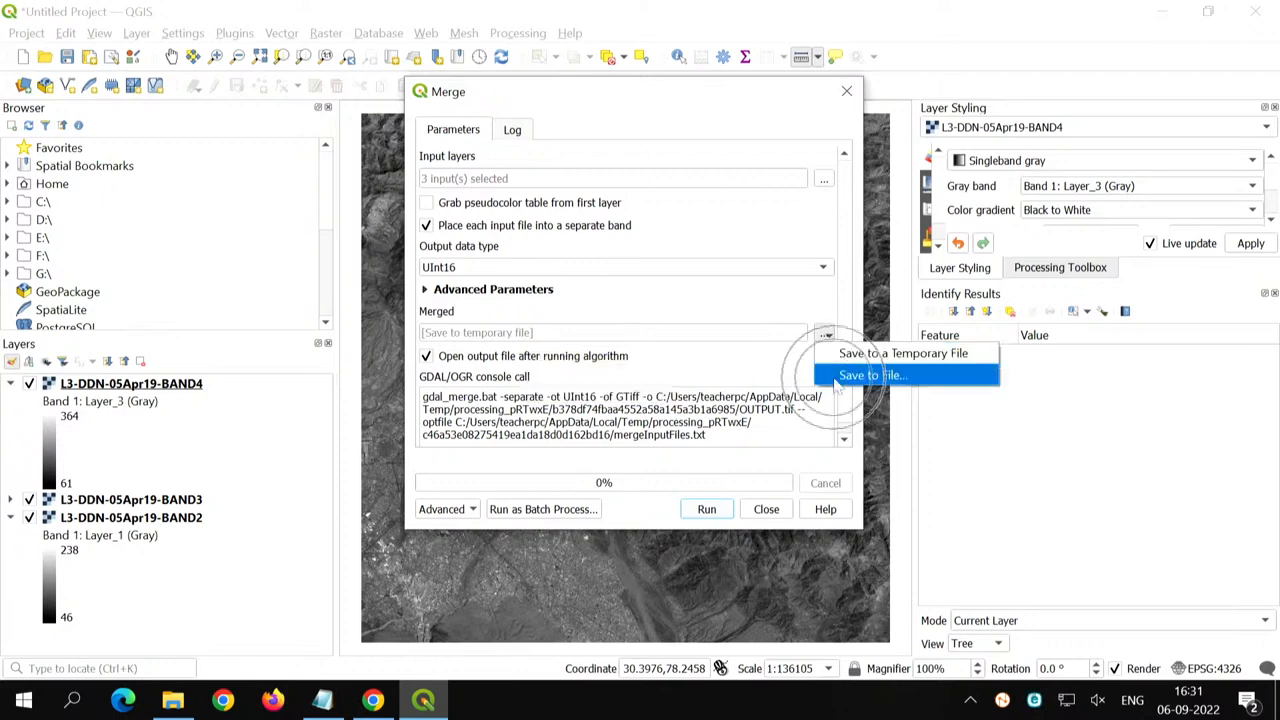
left_click(836, 378)
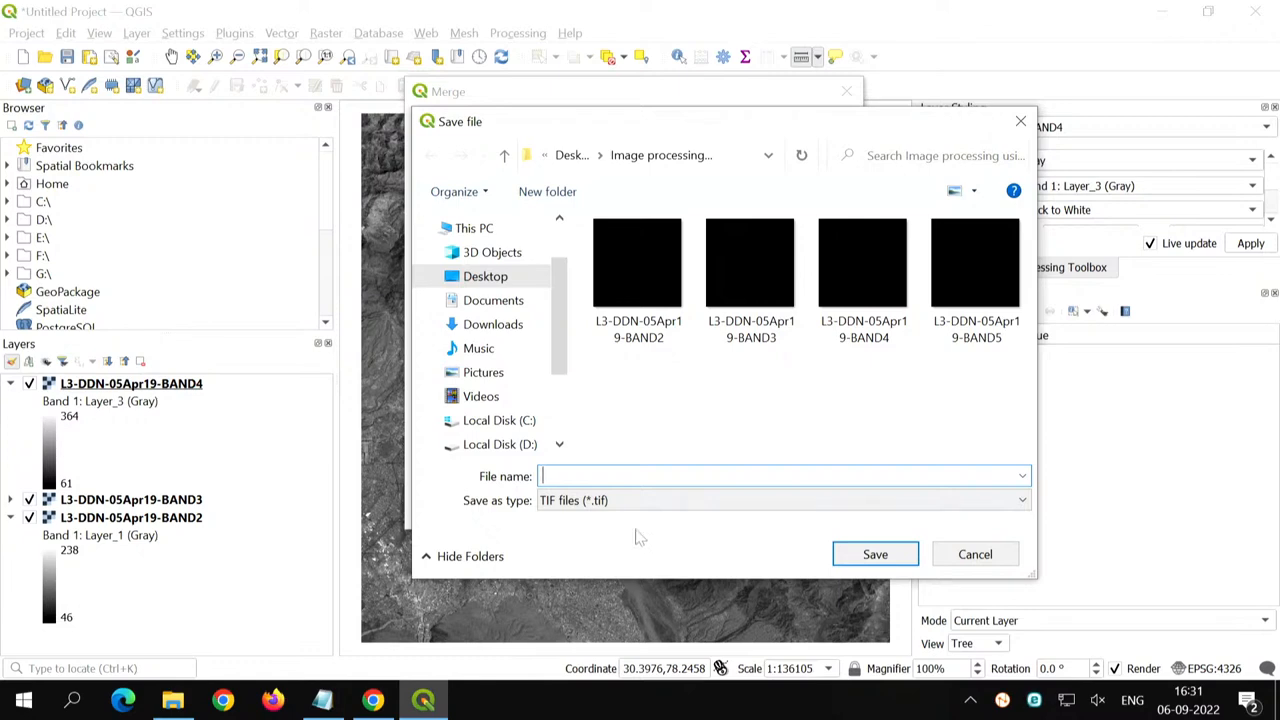
type("False color composite")
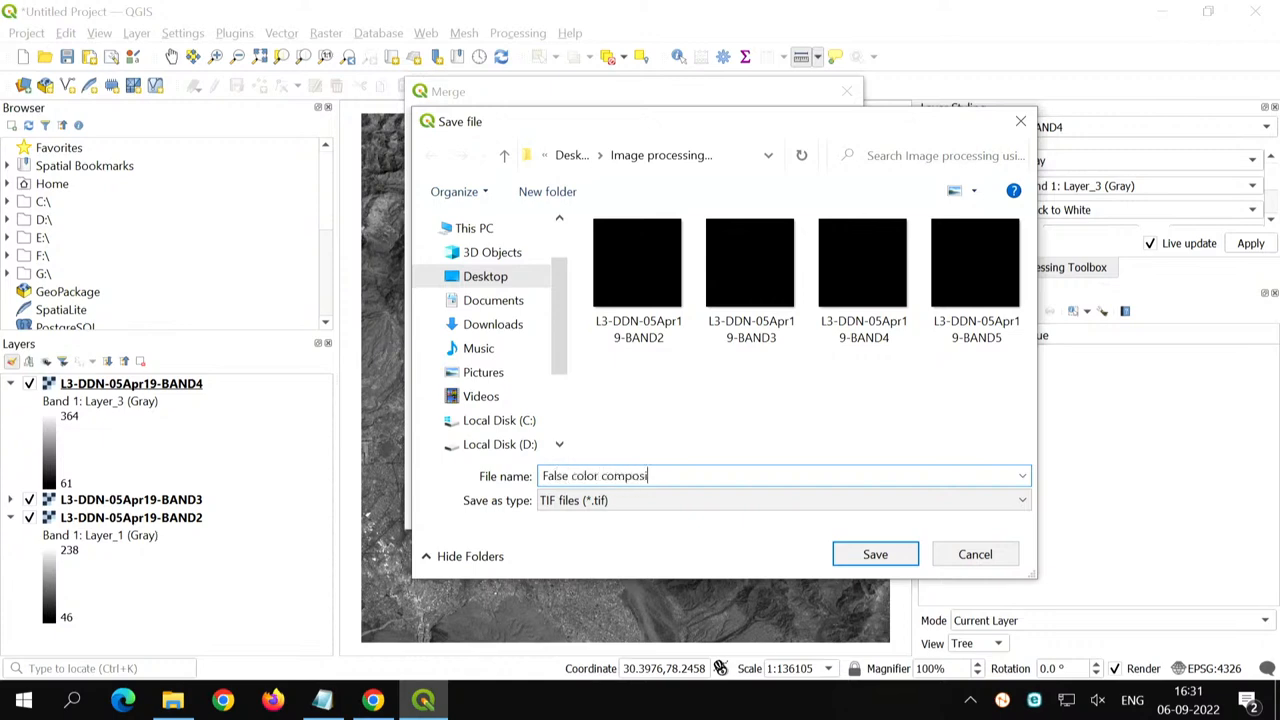
key("Return")
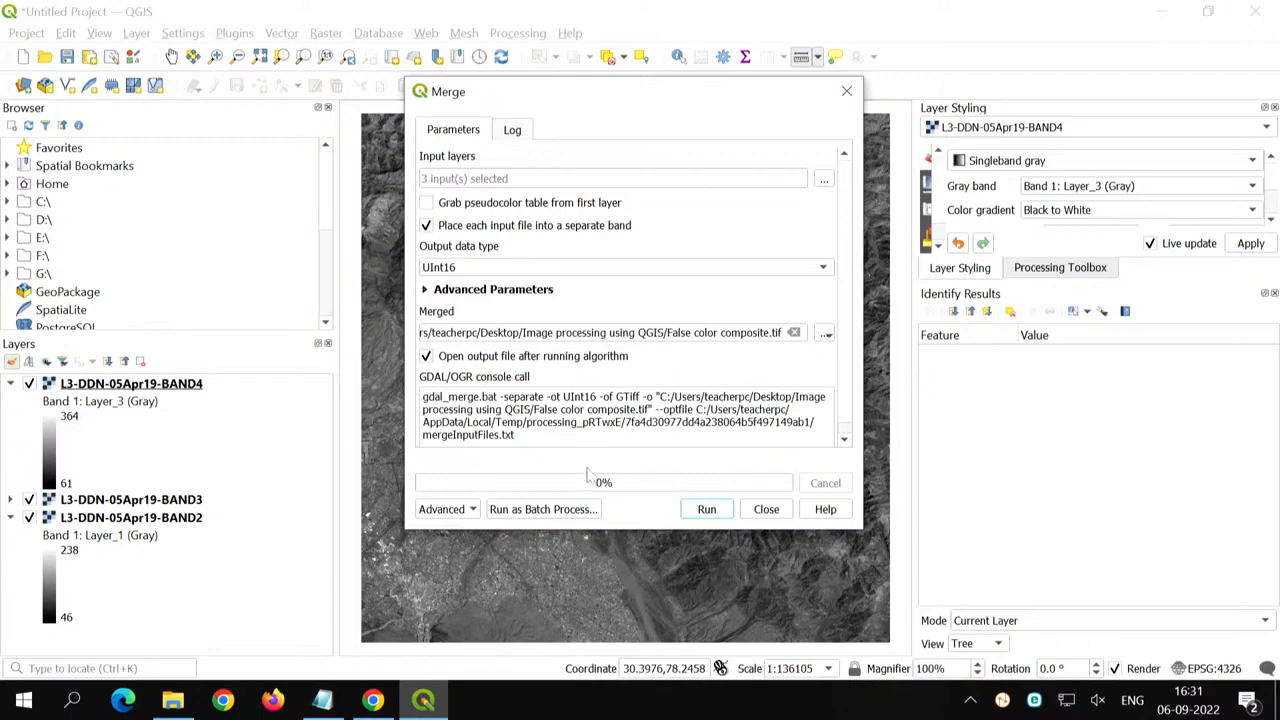
- Run the merge, check the end of its log, and close the Merge dialog
left_click(707, 509)
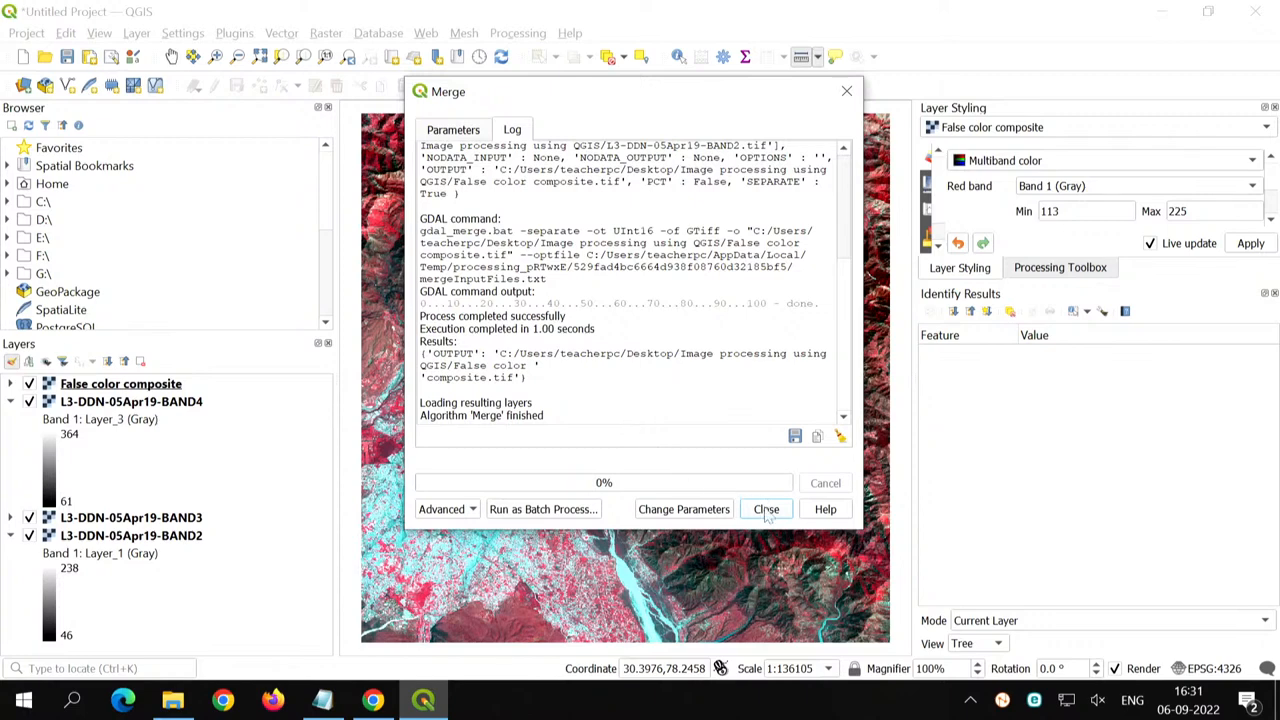
left_click_drag(430, 415, 539, 415)
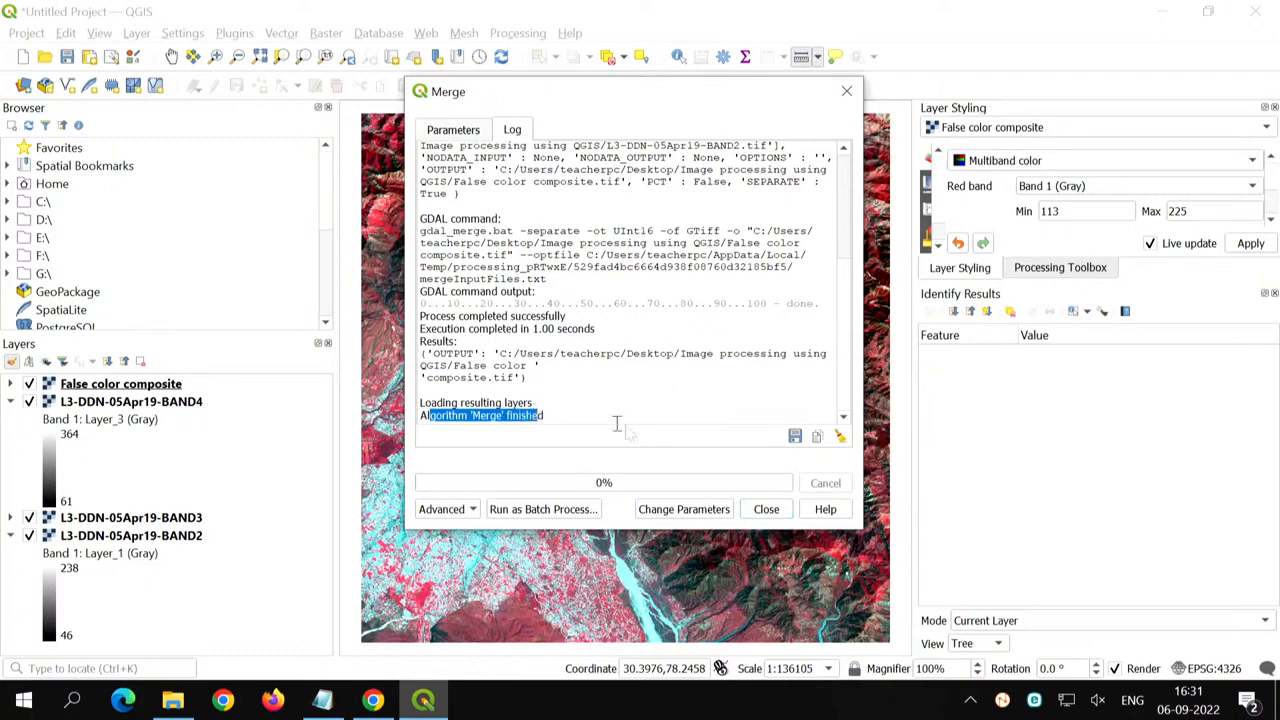
left_click(772, 510)
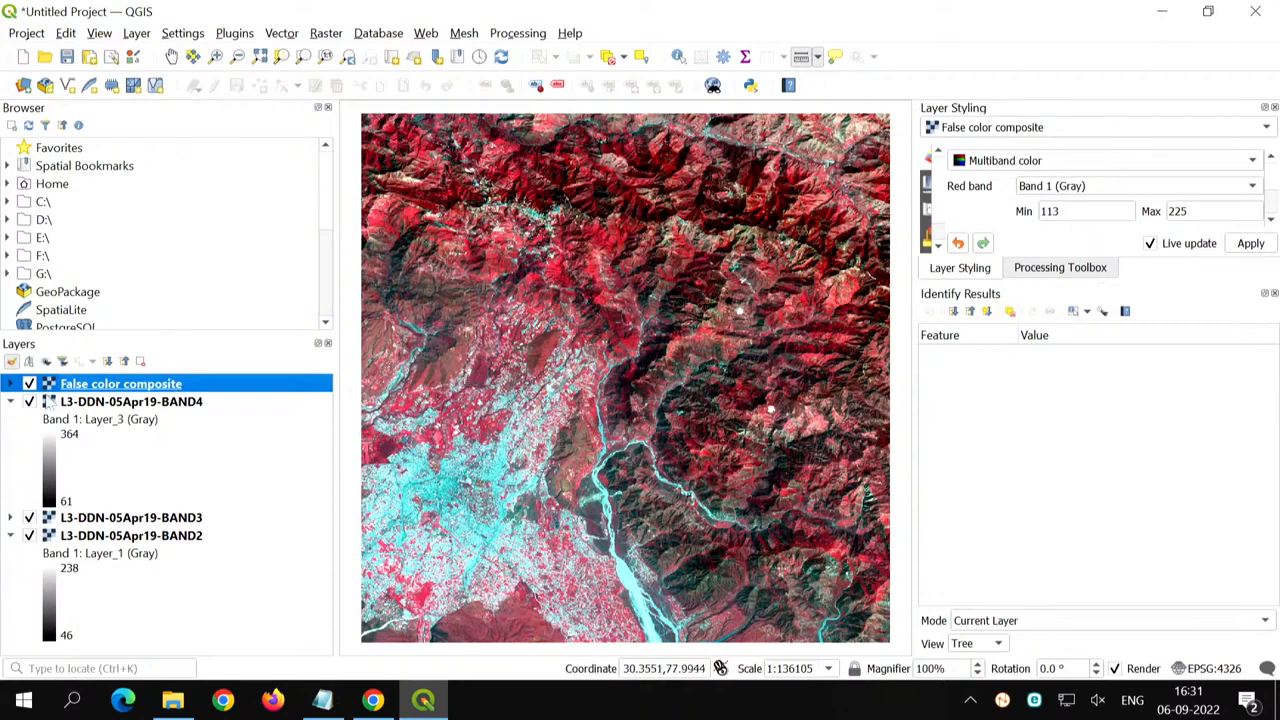
- Hide the BAND4, BAND3 and BAND2 layers, and toggle the False color composite off and back on
left_click(29, 401)
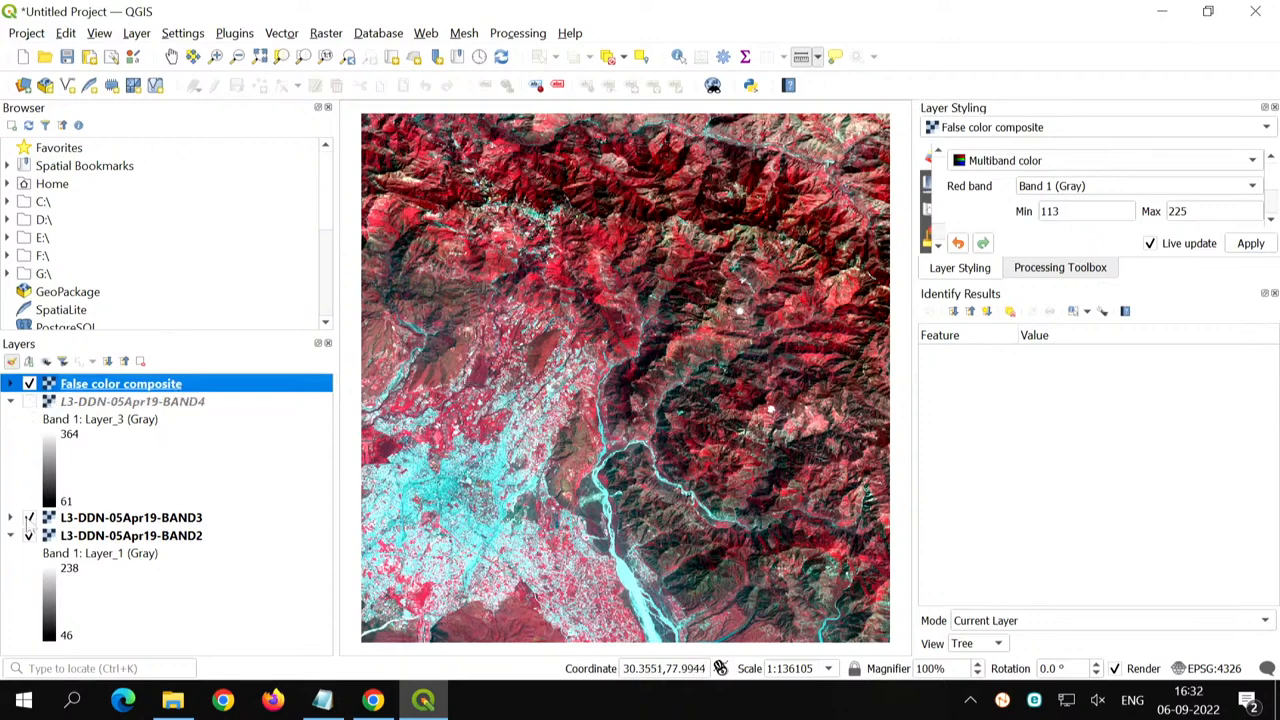
left_click(29, 517)
left_click(29, 535)
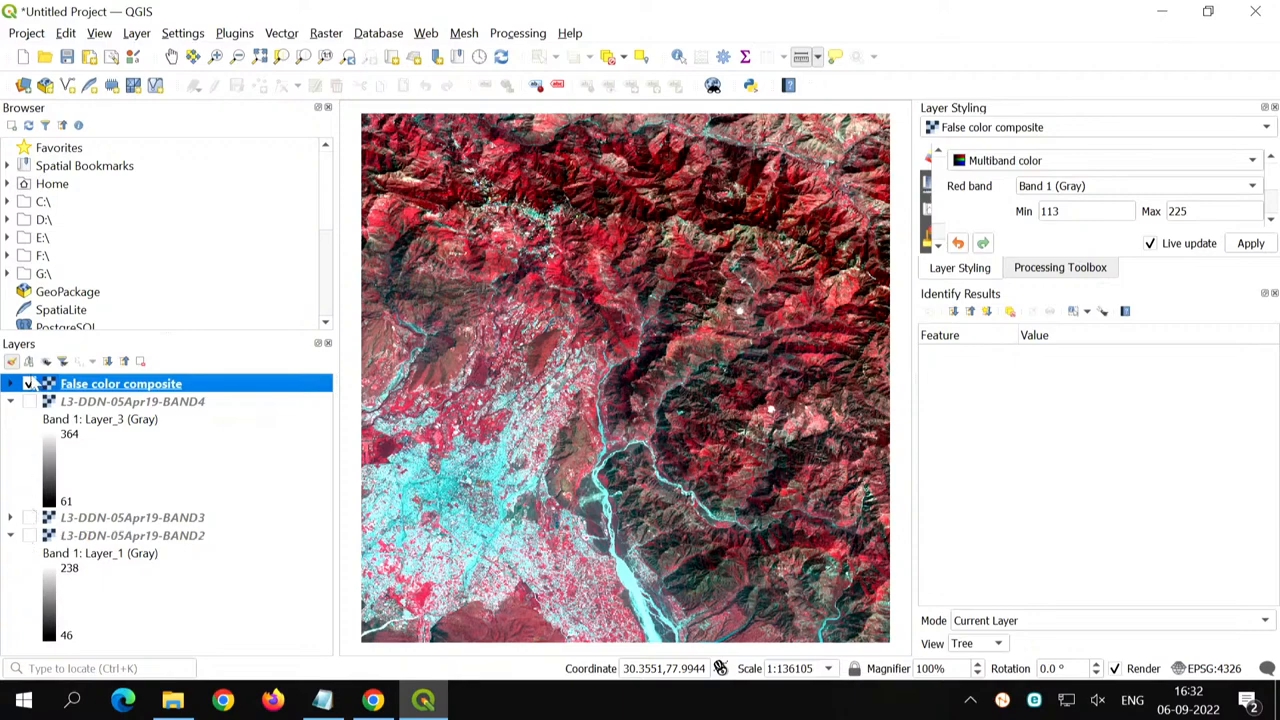
left_click(29, 384)
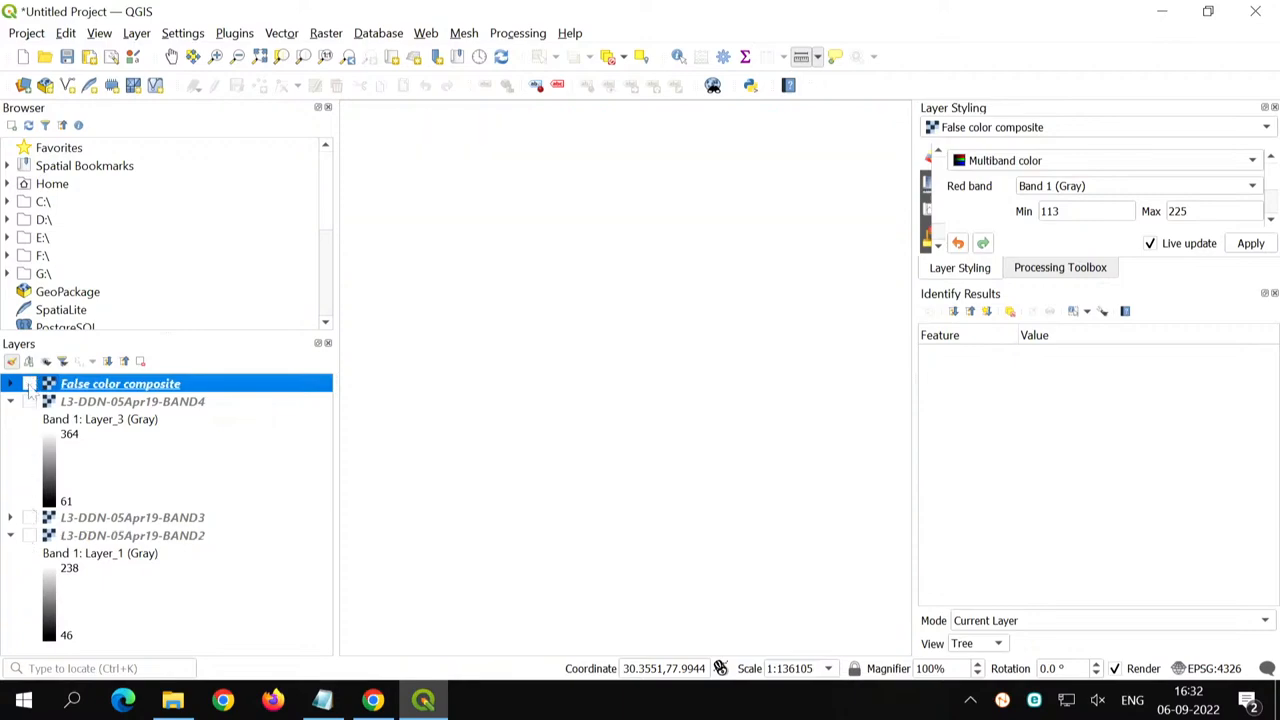
left_click(29, 384)
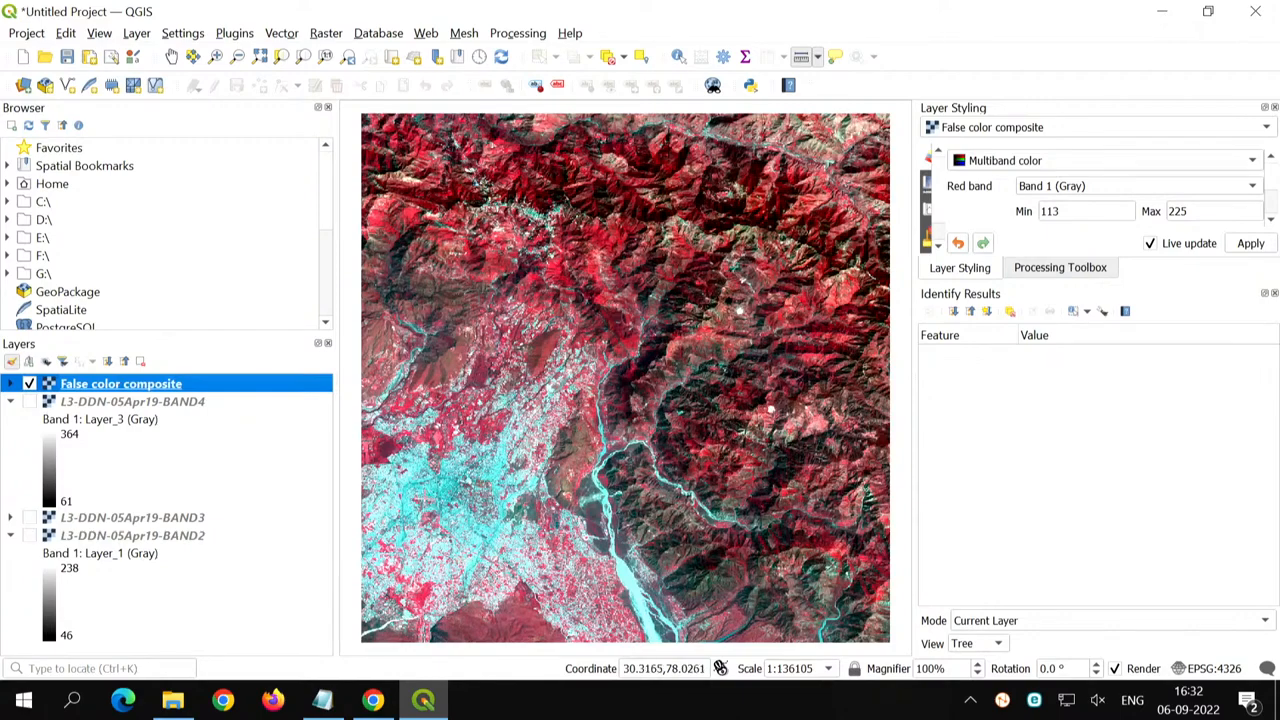
- Examine the built-up area and the western edge of the False color composite at close range
scroll(430, 520, "up", 2)
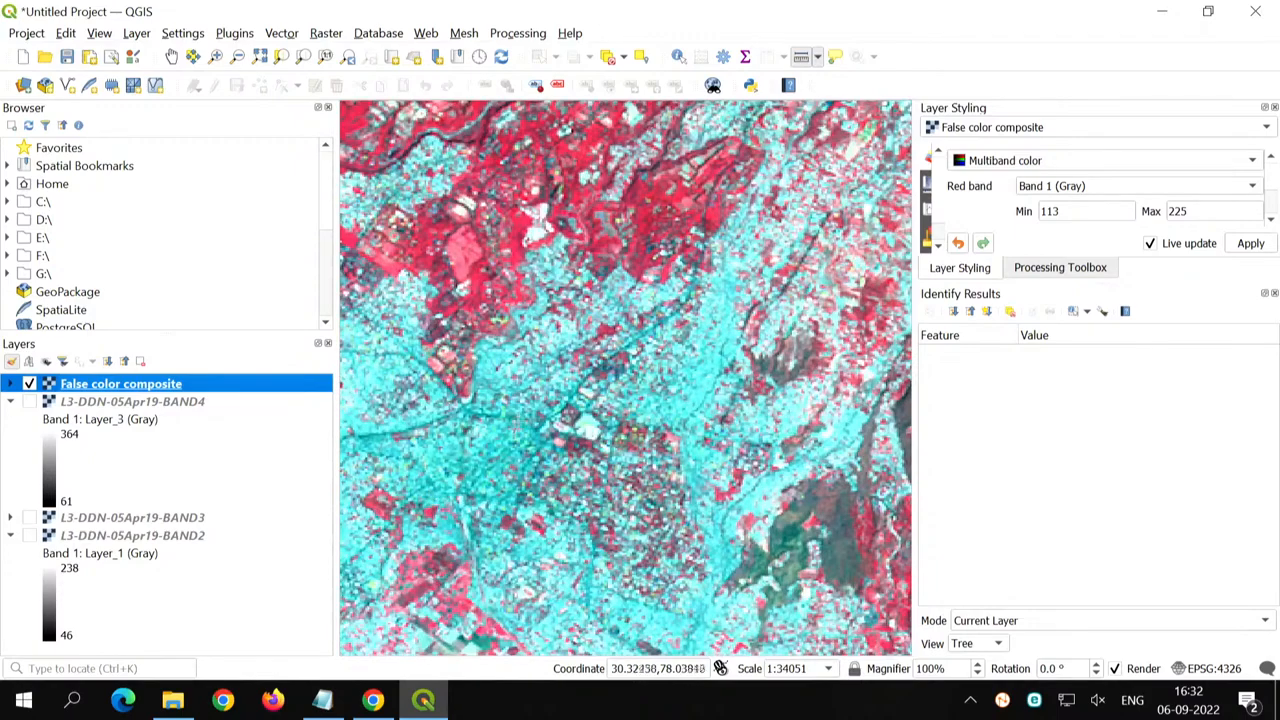
scroll(688, 546, "down", 1)
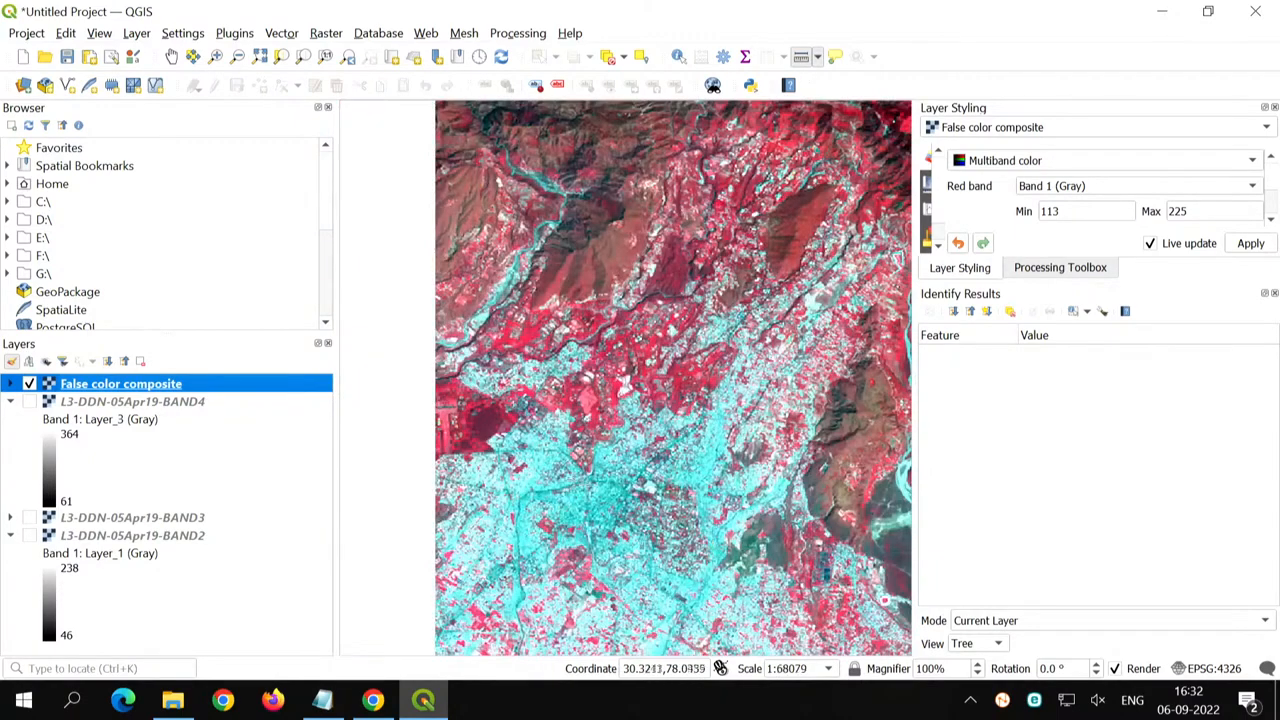
scroll(457, 430, "up", 1)
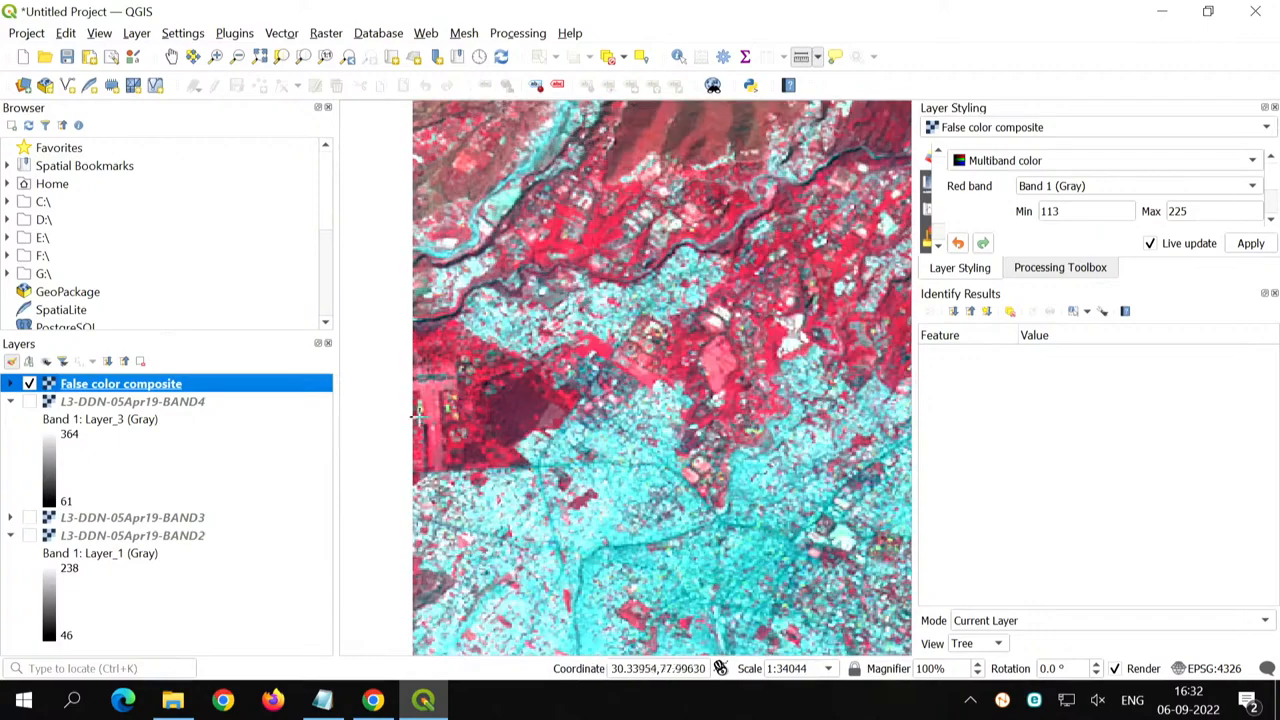
scroll(420, 418, "up", 1)
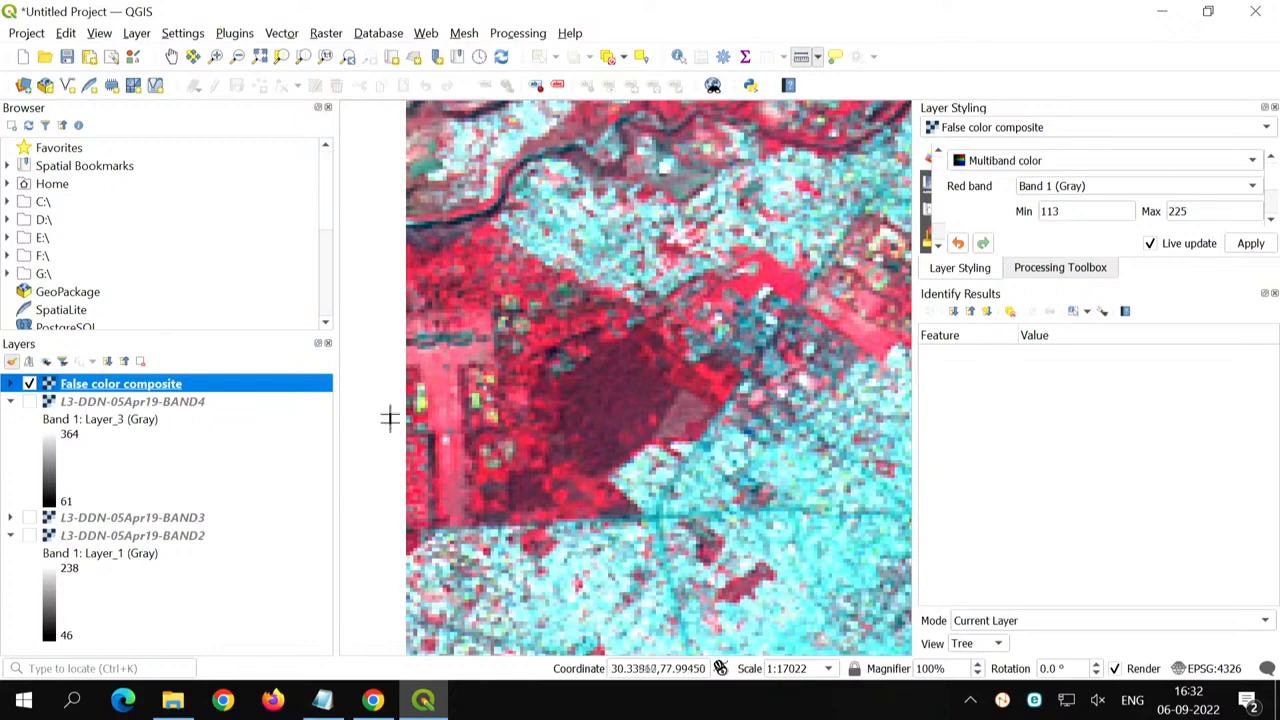
scroll(479, 441, "down", 1)
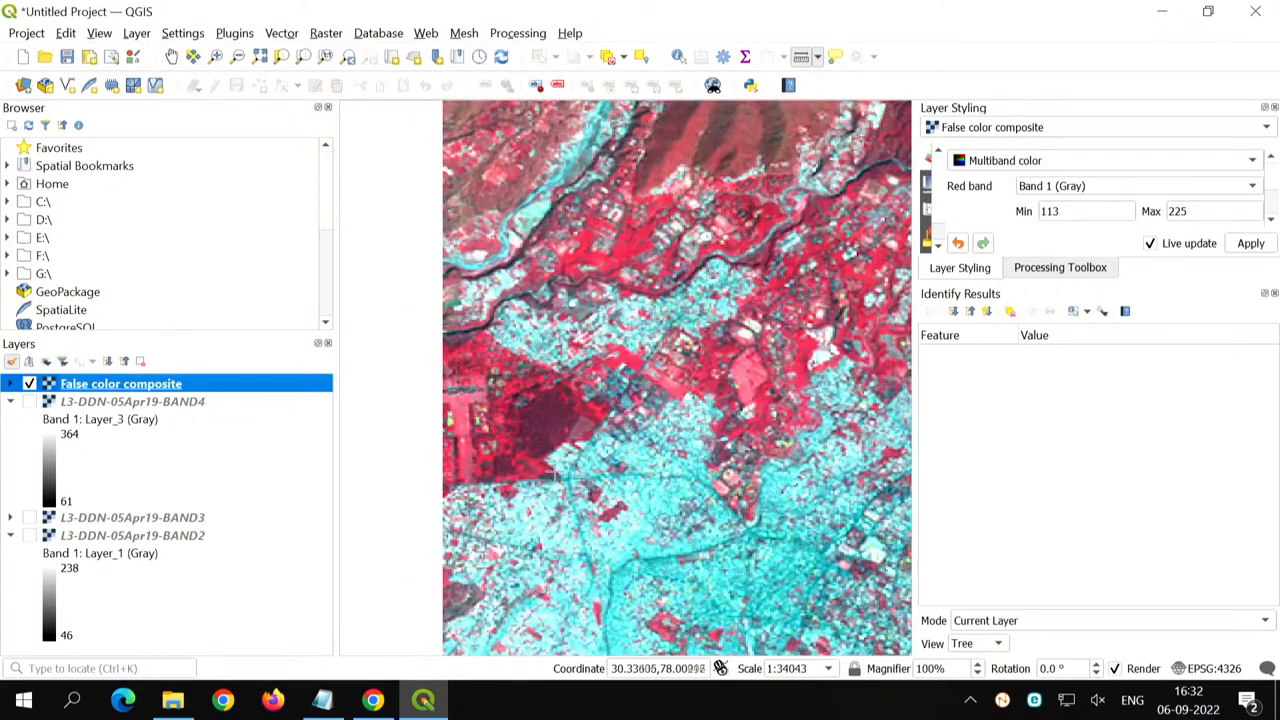
key("space")
key("space")
left_click(171, 56)
left_click_drag(604, 216, 563, 321)
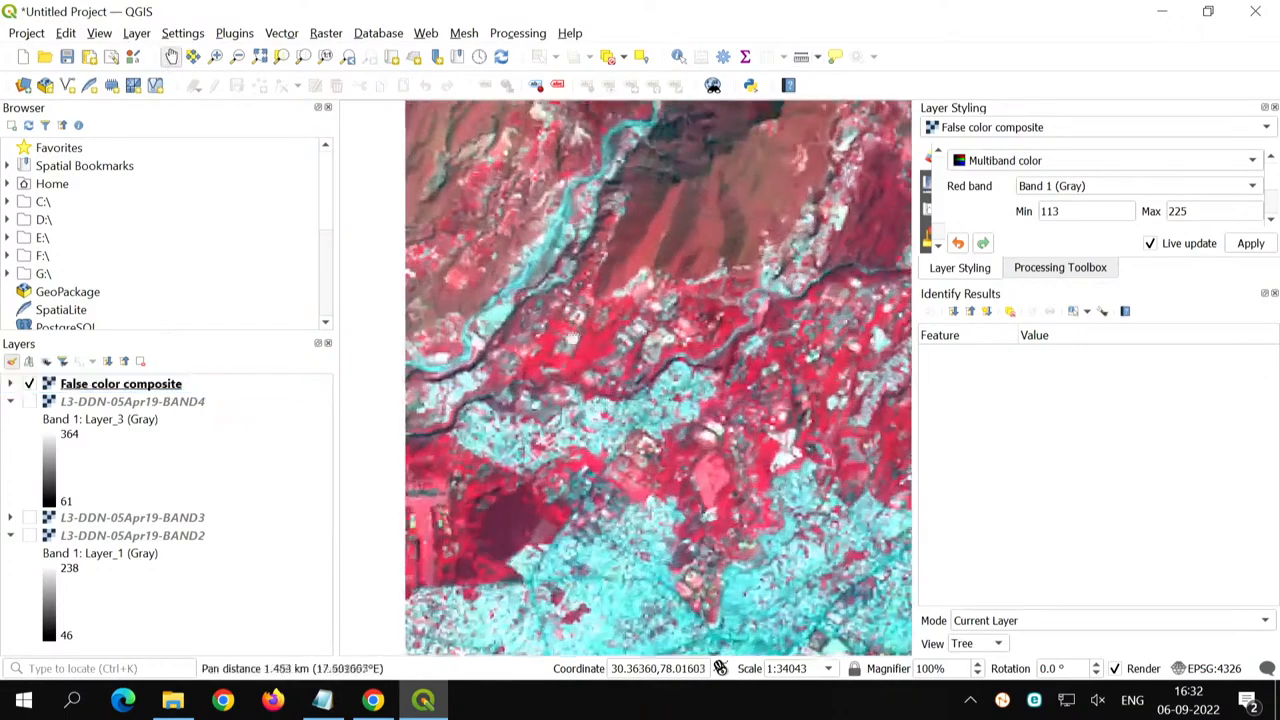
left_click_drag(696, 447, 599, 532)
left_click_drag(798, 567, 692, 595)
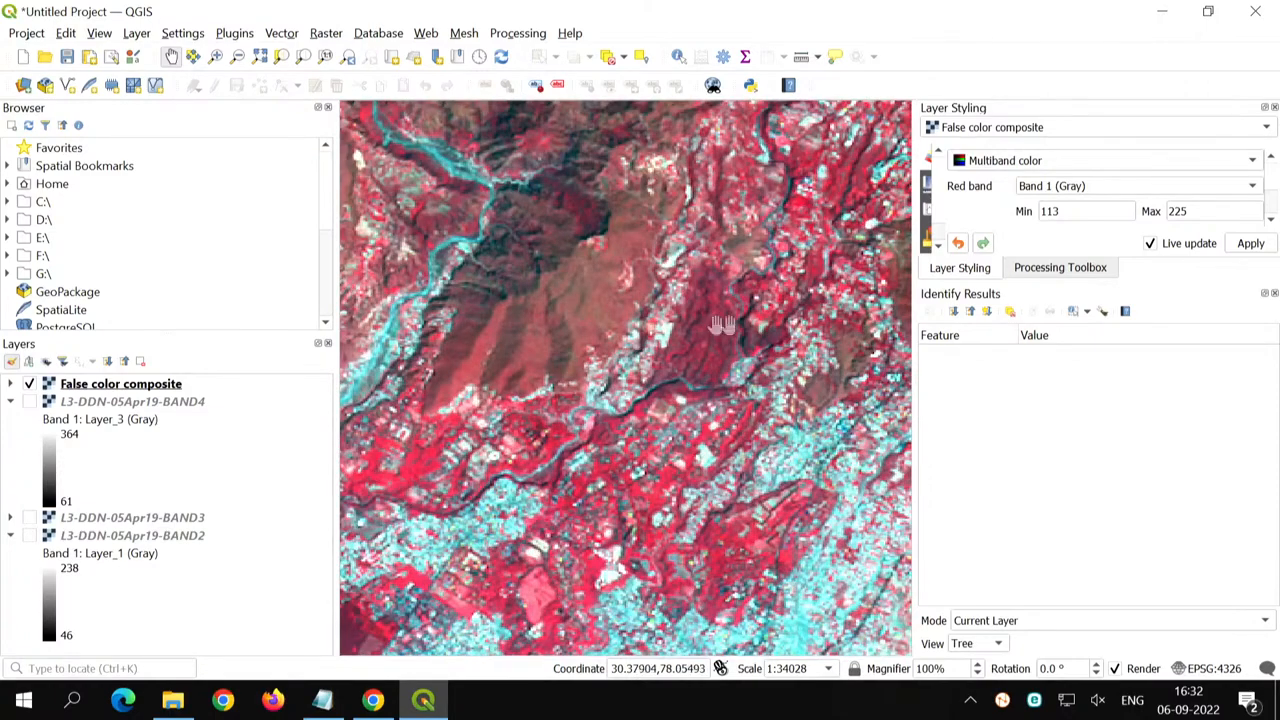
- Examine the northern hills, the river valley and the southern settlements of the False color composite
left_click_drag(766, 234, 735, 630)
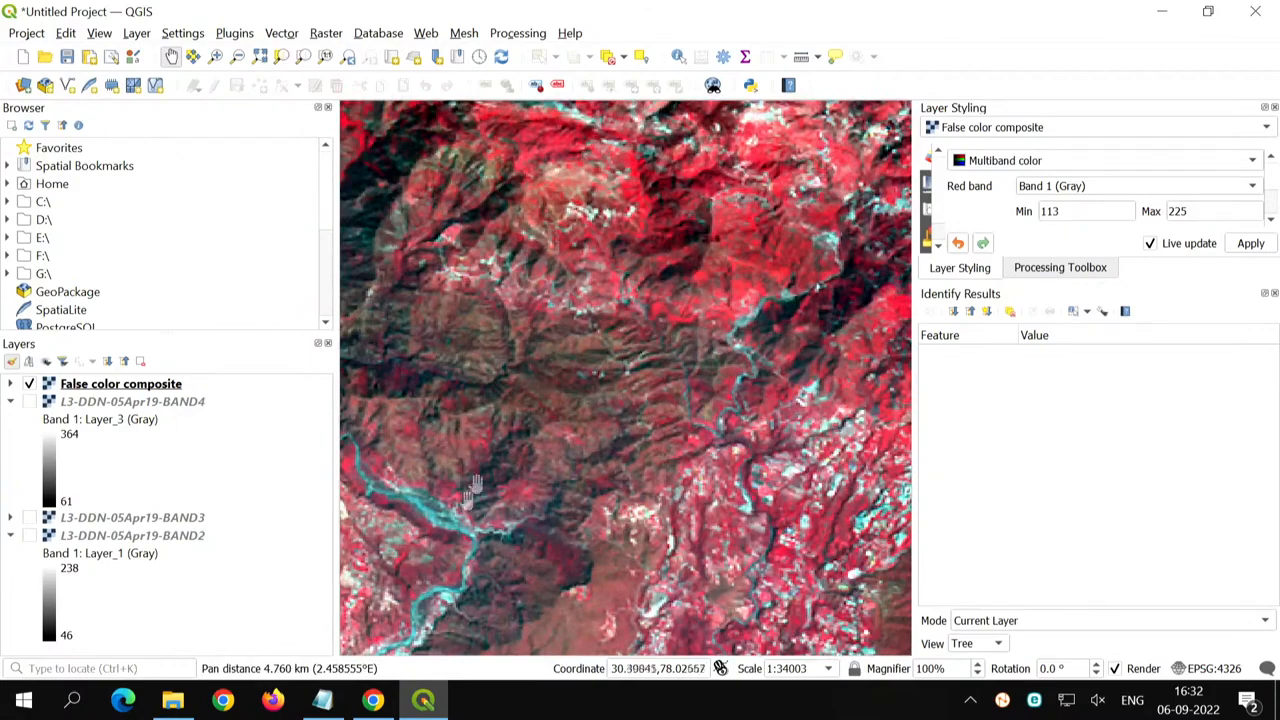
left_click_drag(690, 228, 628, 529)
left_click_drag(888, 457, 628, 491)
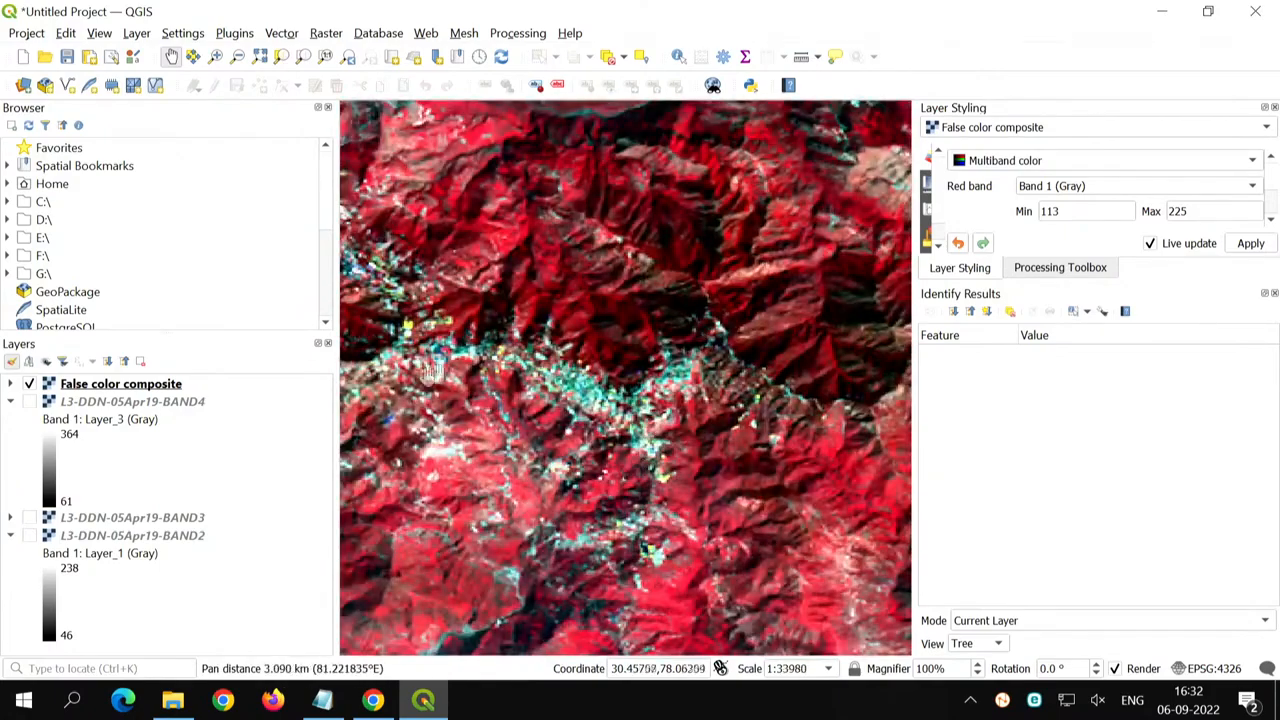
left_click_drag(468, 391, 633, 582)
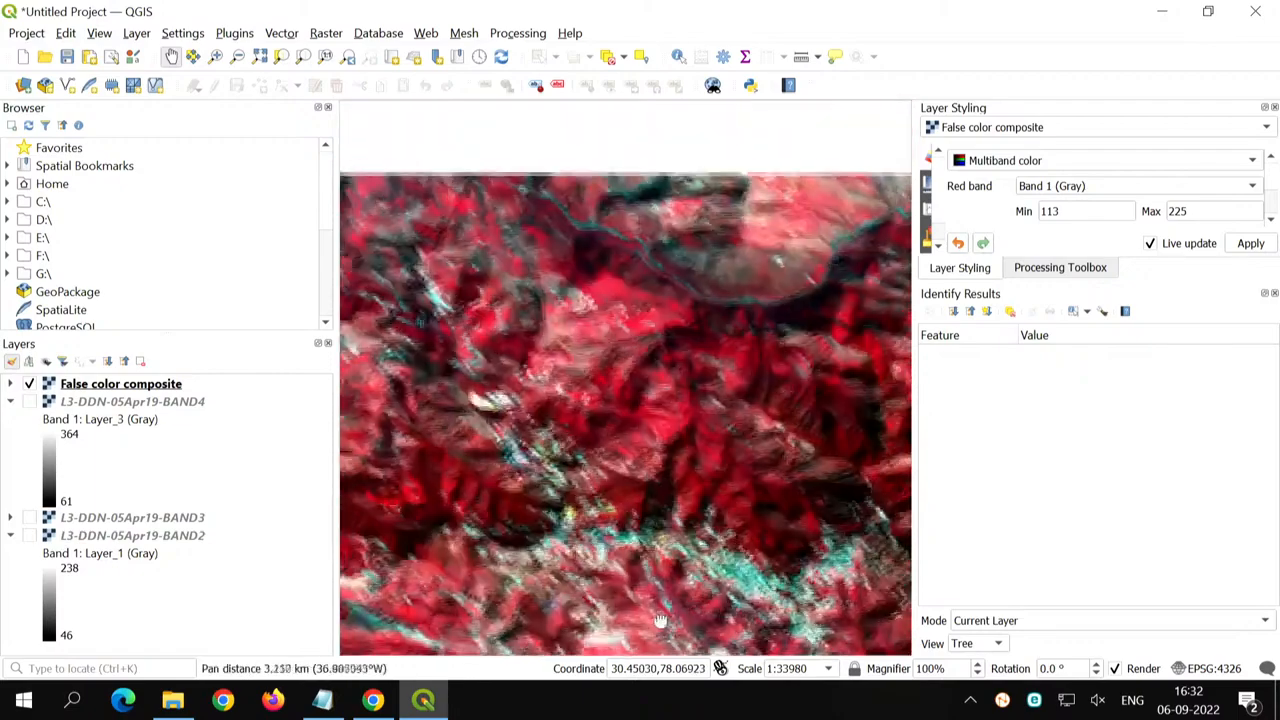
left_click_drag(787, 529, 468, 397)
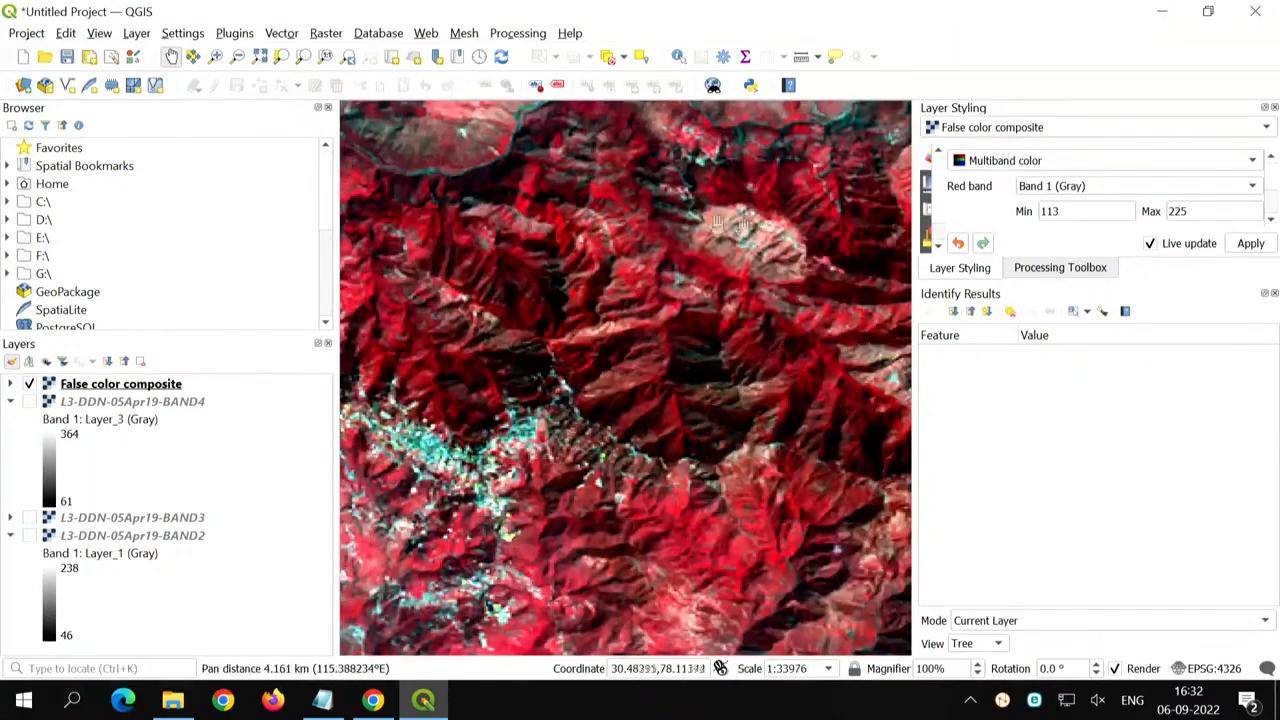
left_click_drag(795, 602, 501, 278)
left_click_drag(494, 545, 630, 190)
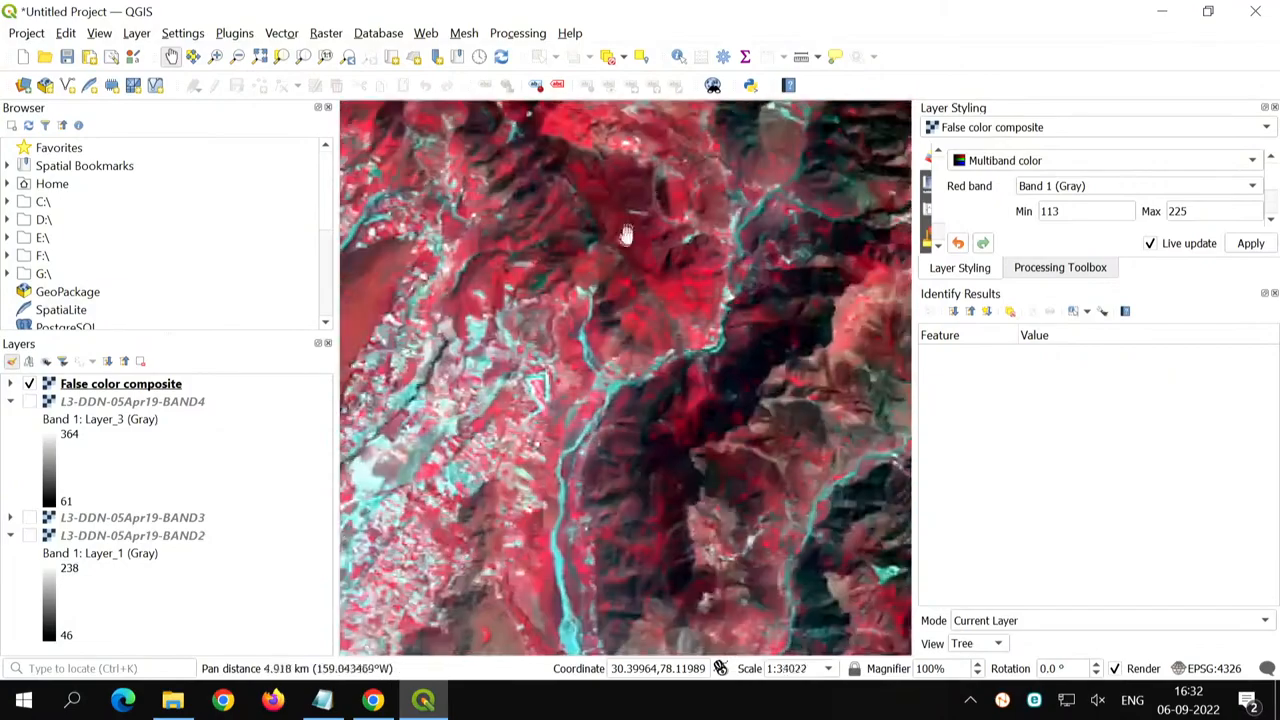
left_click_drag(575, 525, 610, 222)
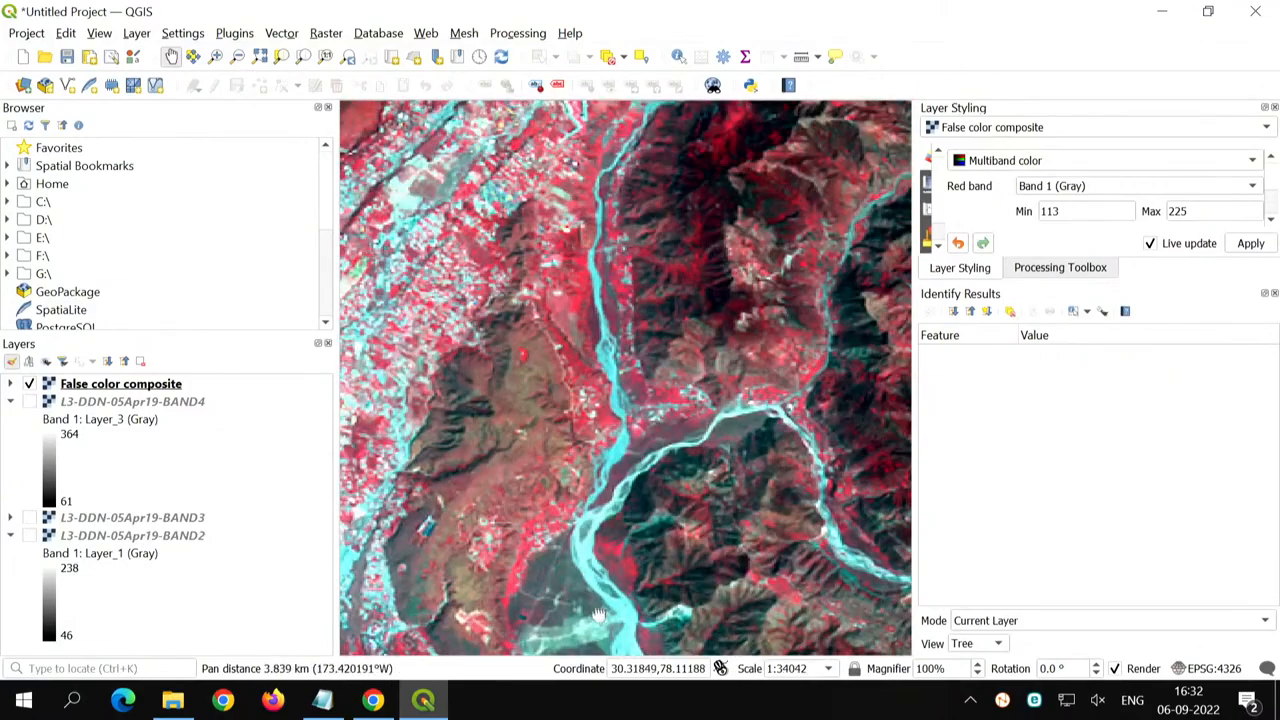
left_click_drag(598, 614, 611, 306)
left_click_drag(730, 628, 735, 474)
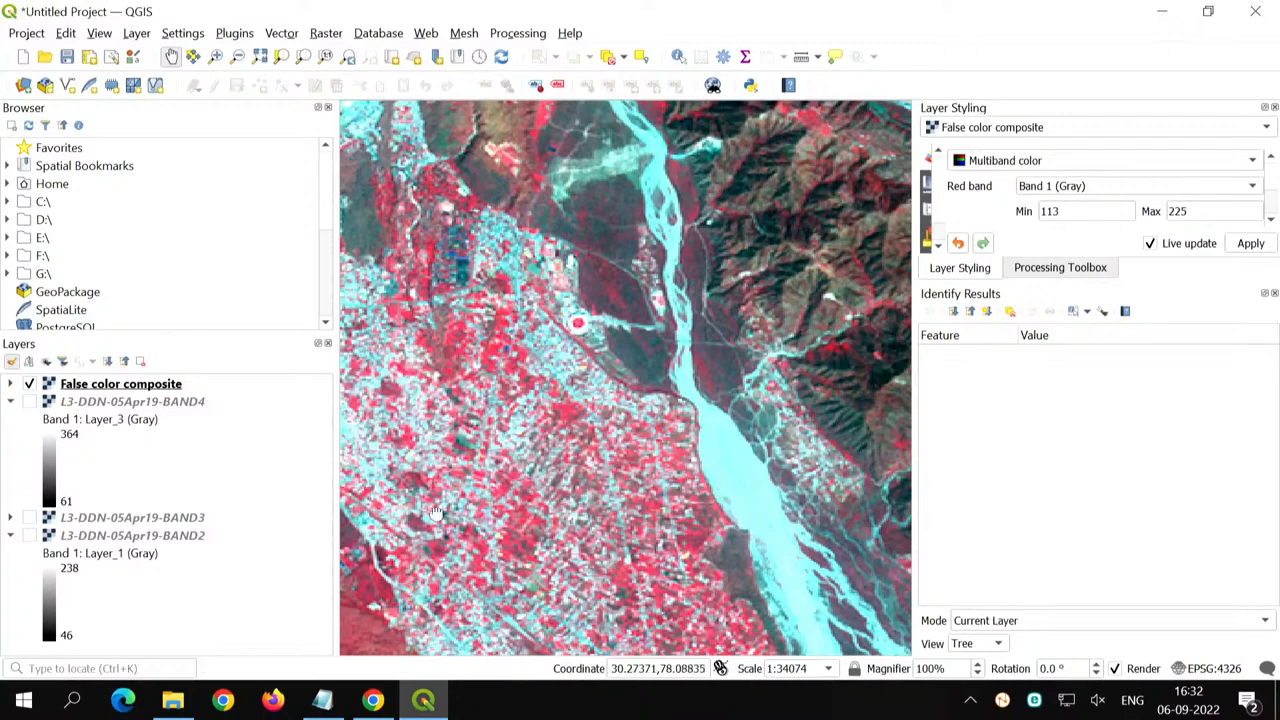
left_click_drag(436, 516, 697, 563)
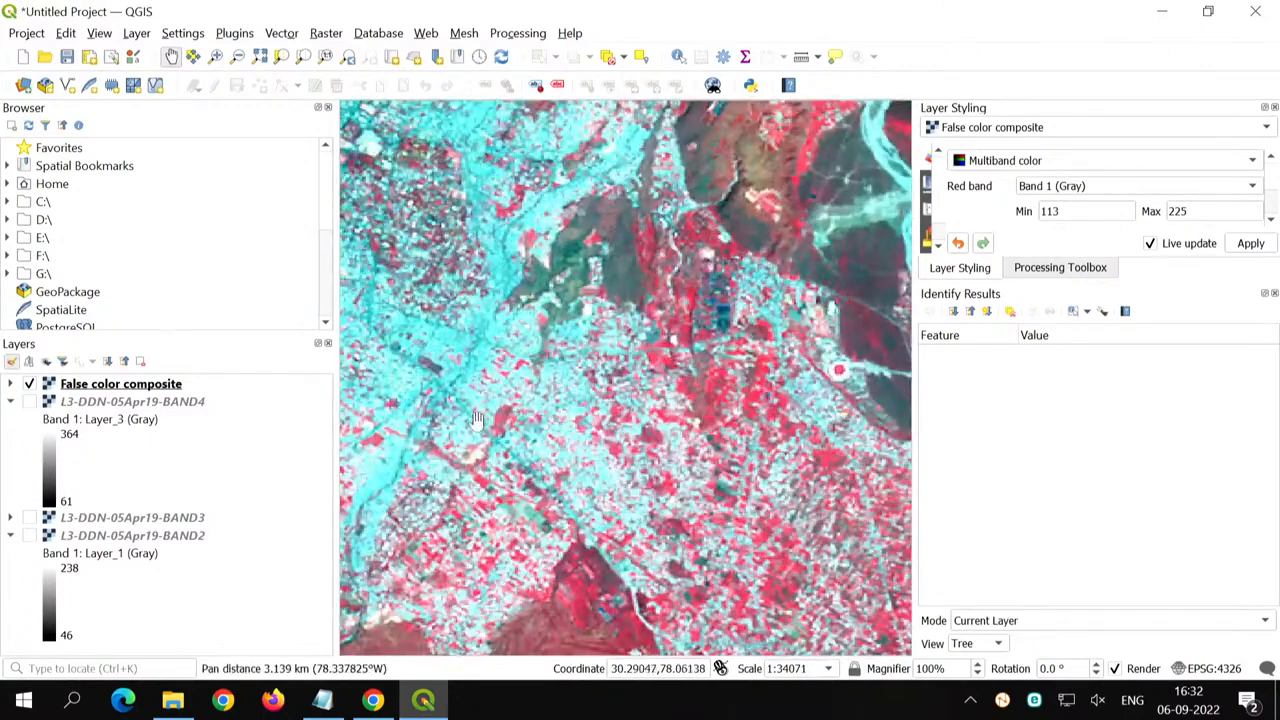
- Examine the round red-and-white feature near the river, and return to the full extent of the composite
scroll(645, 441, "down", 1)
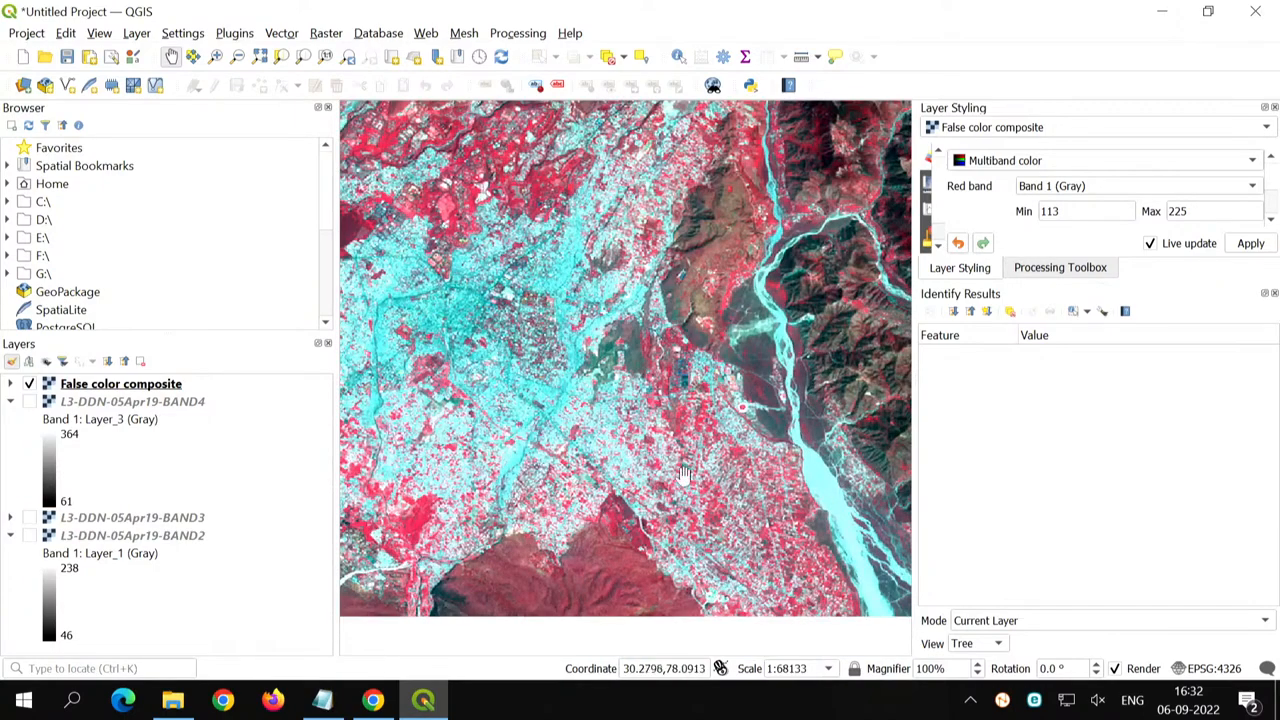
scroll(742, 413, "up", 3)
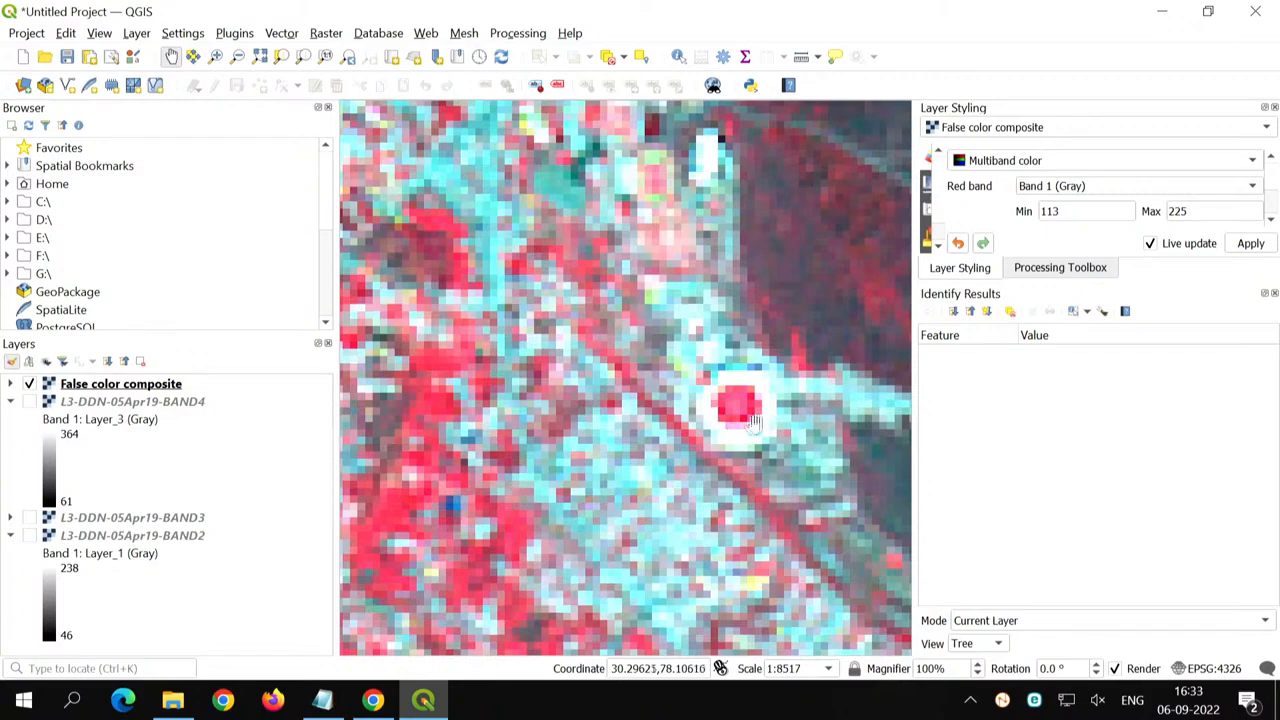
scroll(752, 424, "down", 2)
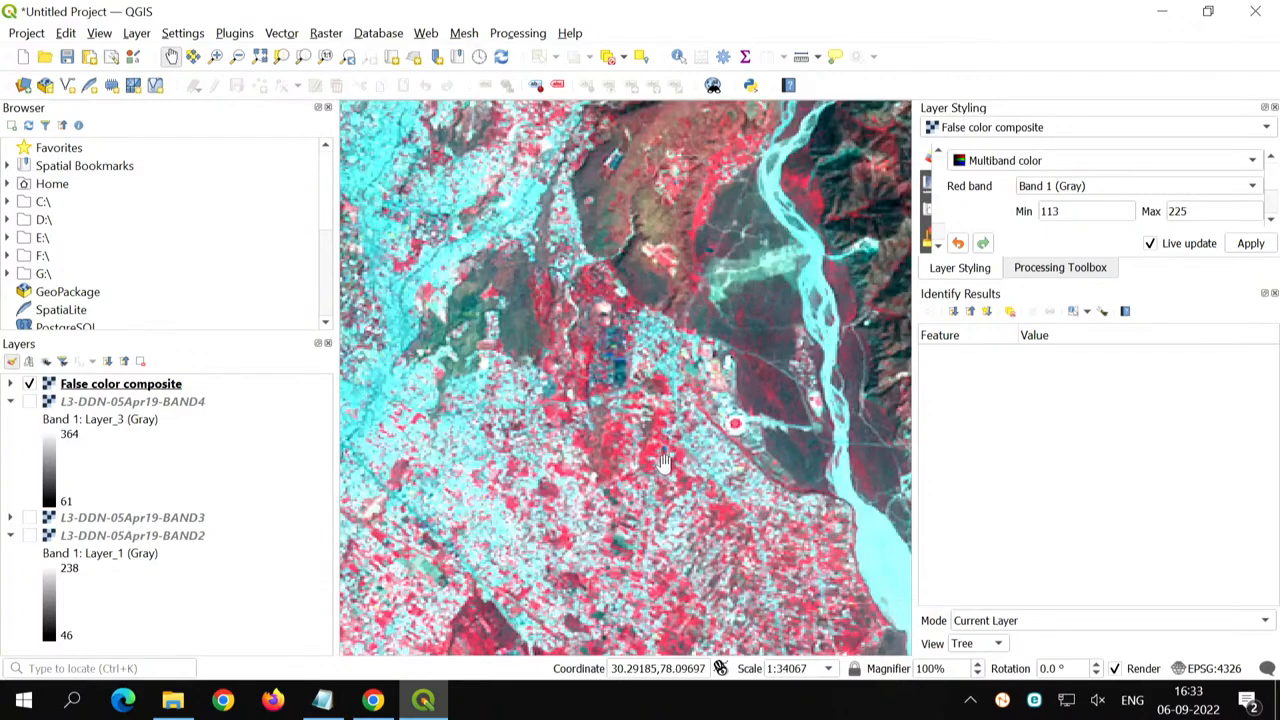
scroll(663, 462, "down", 1)
left_click_drag(663, 462, 591, 533)
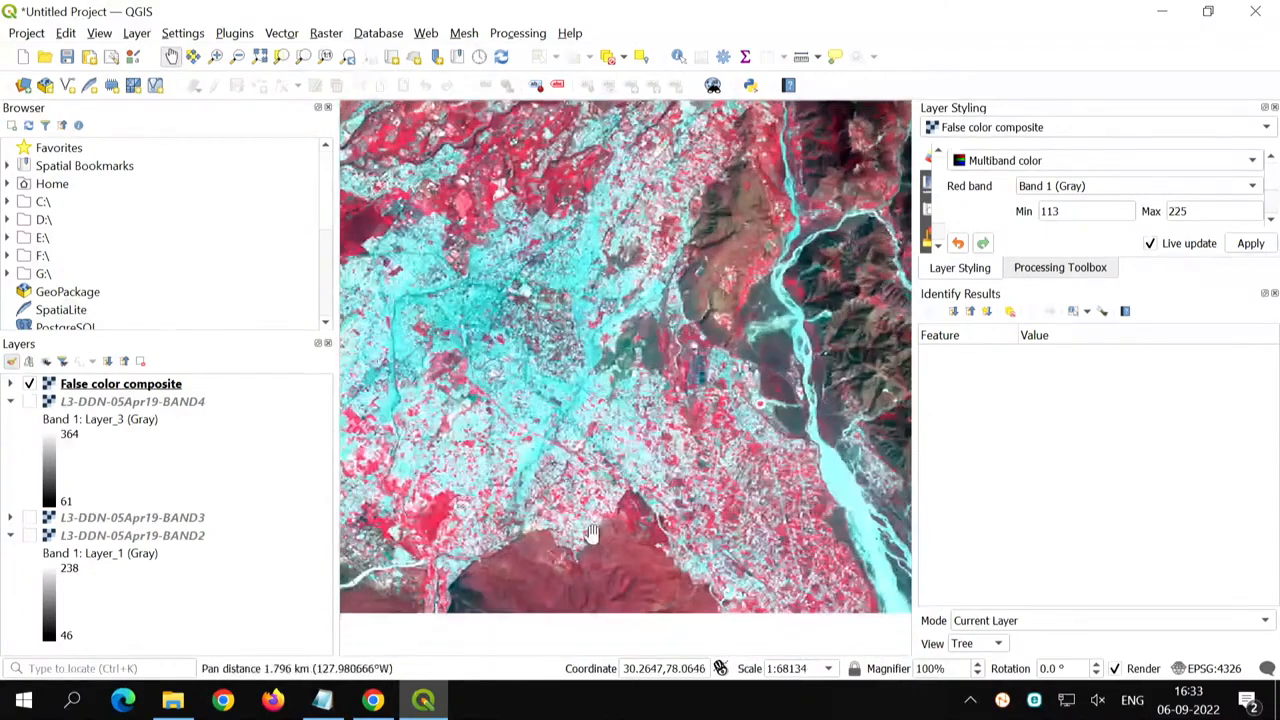
scroll(591, 533, "down", 1)
left_click_drag(635, 240, 592, 363)
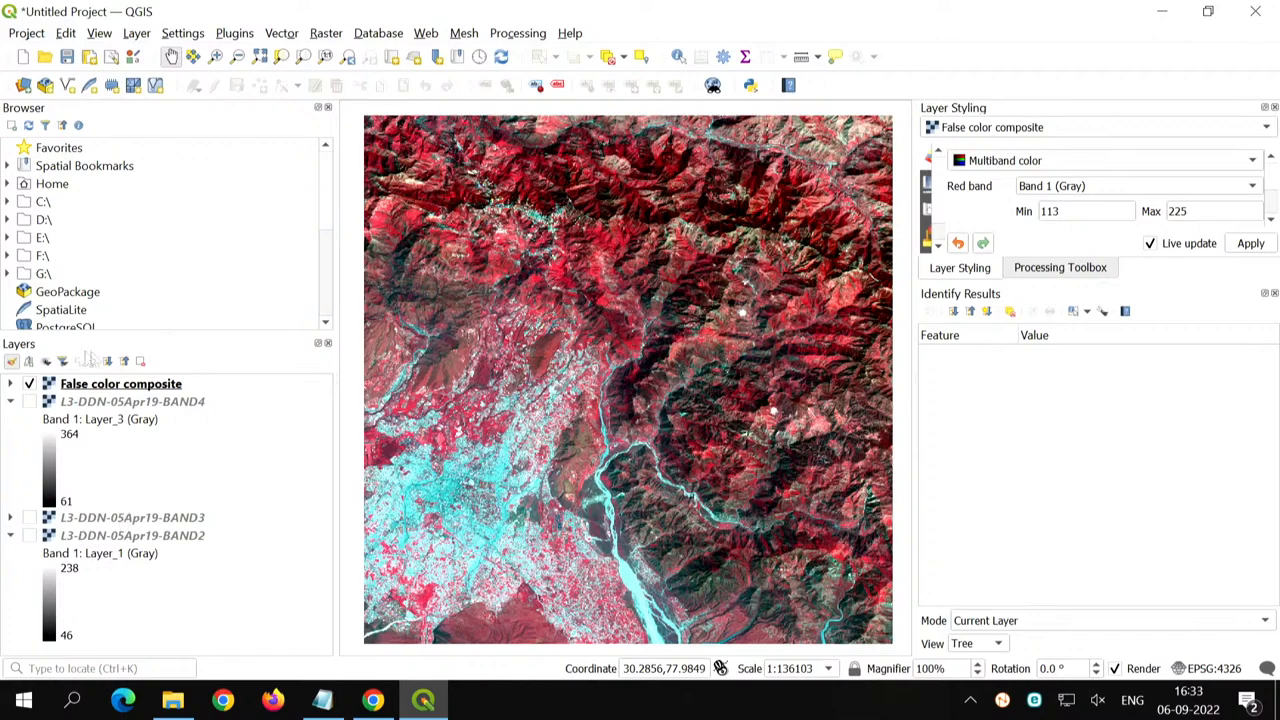
- Show L3-DDN-05Apr19-BAND2 on the map in place of the False color composite and collapse all layer legends
left_click(29, 384)
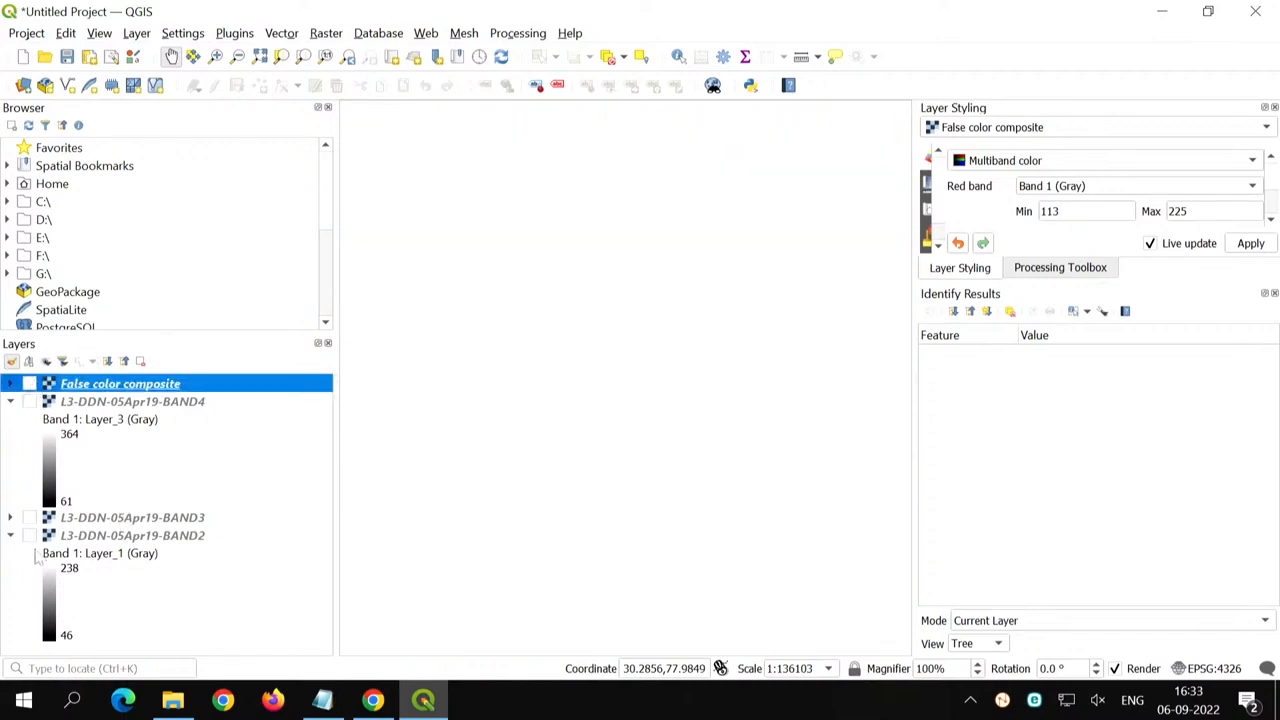
left_click(29, 536)
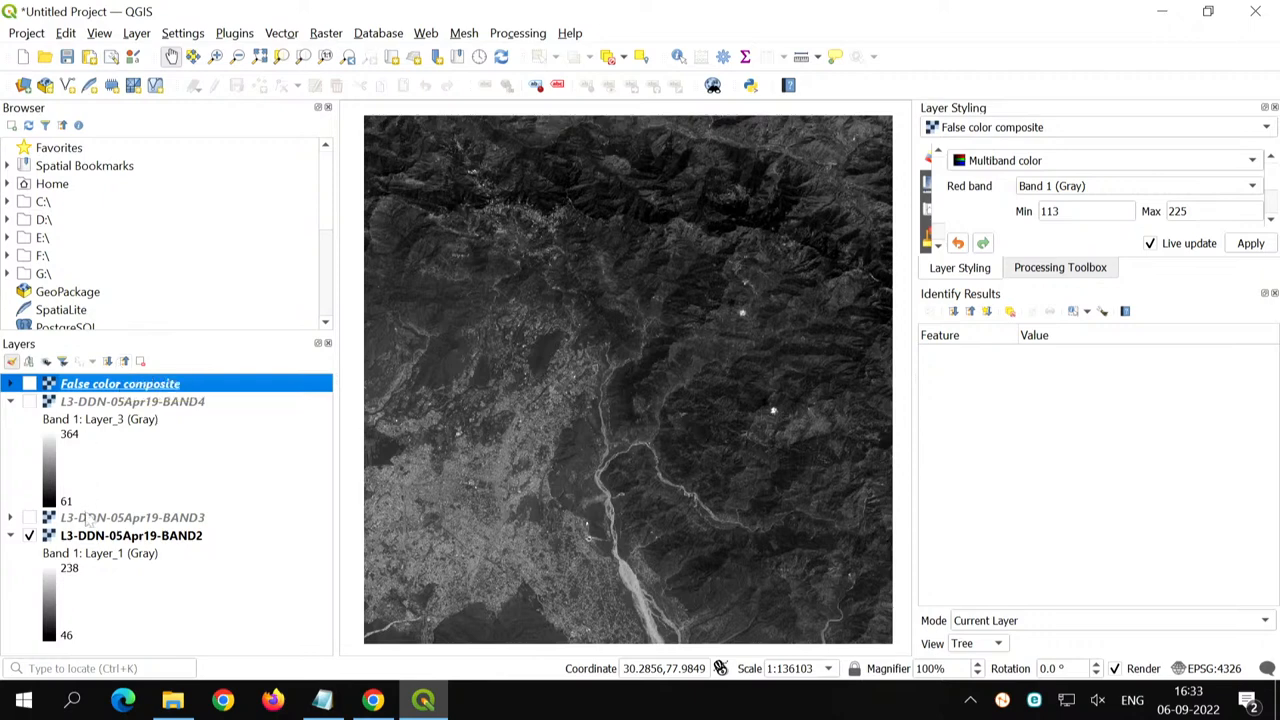
left_click(125, 362)
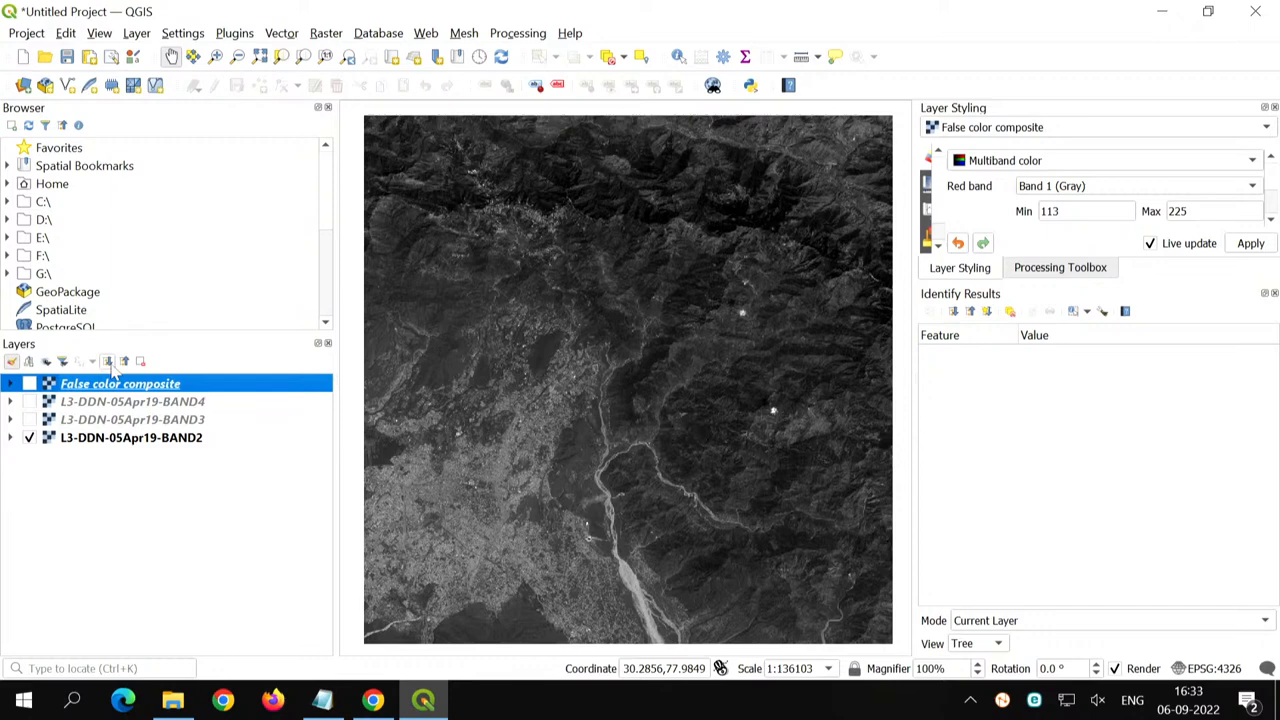
- Expand all layer legends to look through them and collapse them again
left_click(110, 364)
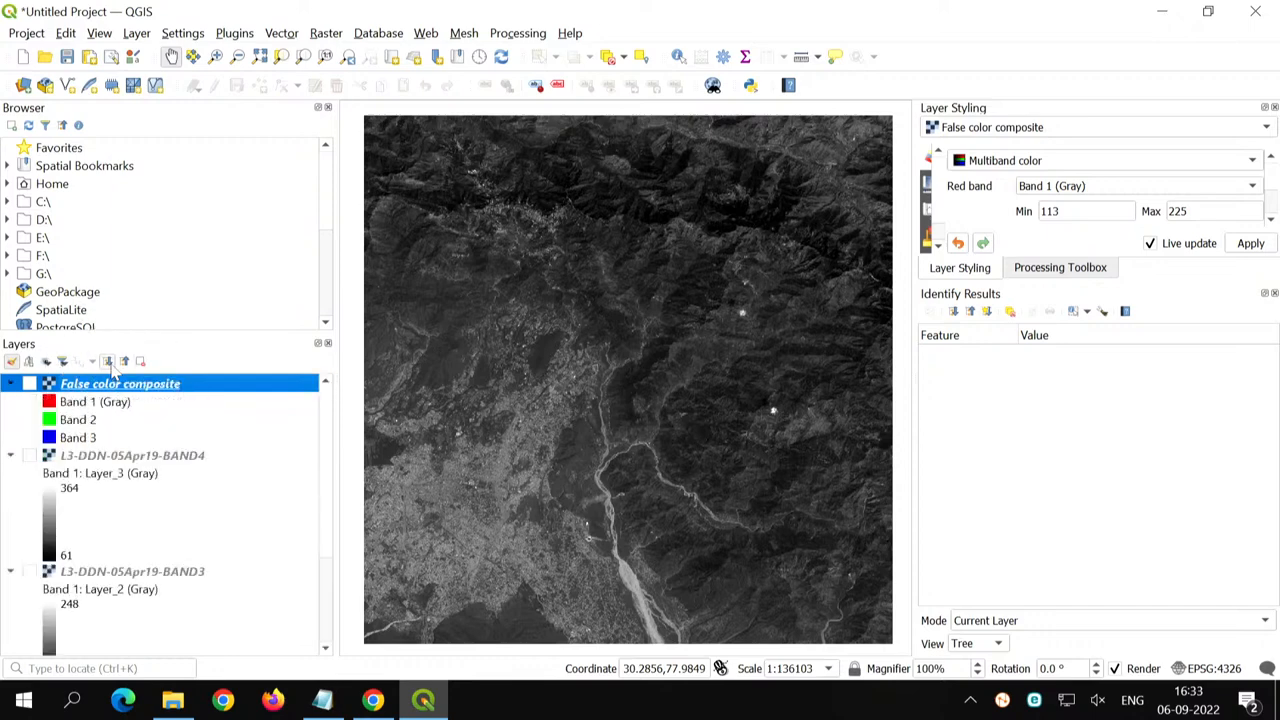
scroll(106, 493, "down", 3)
scroll(104, 492, "up", 3)
left_click(124, 361)
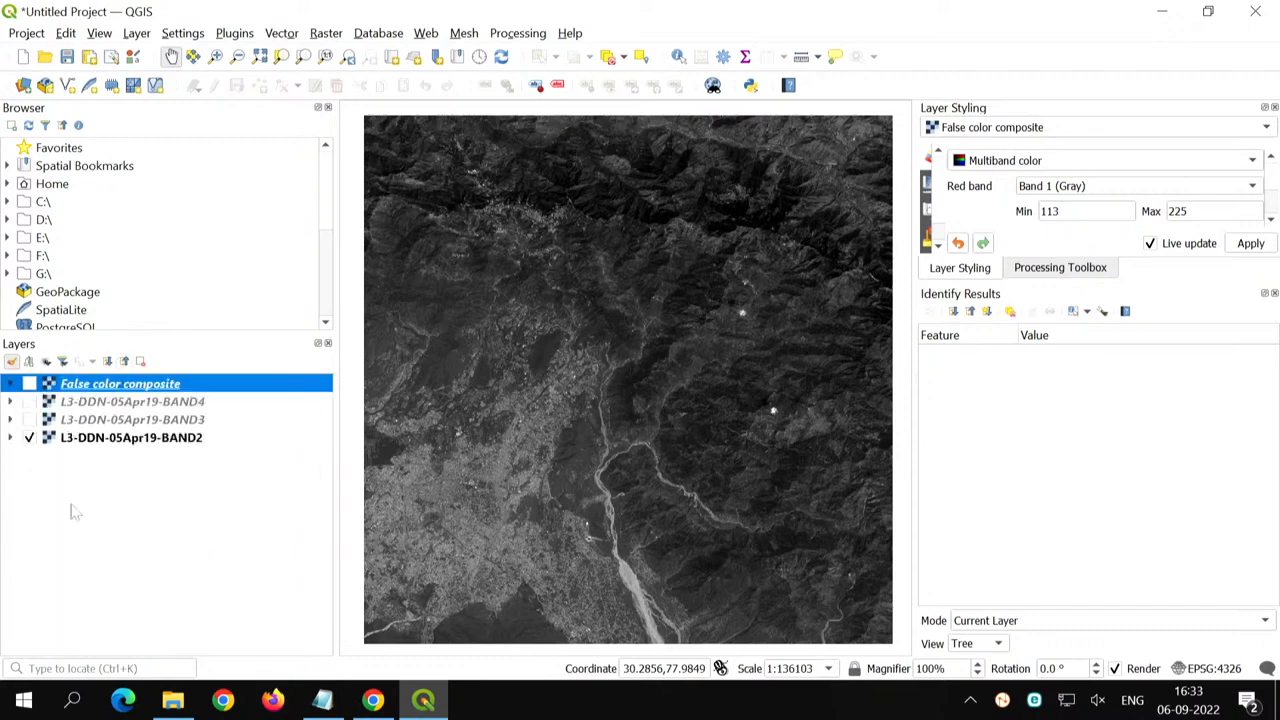
- Show all layers at once, and hide all of them
left_click(73, 506)
left_click(46, 362)
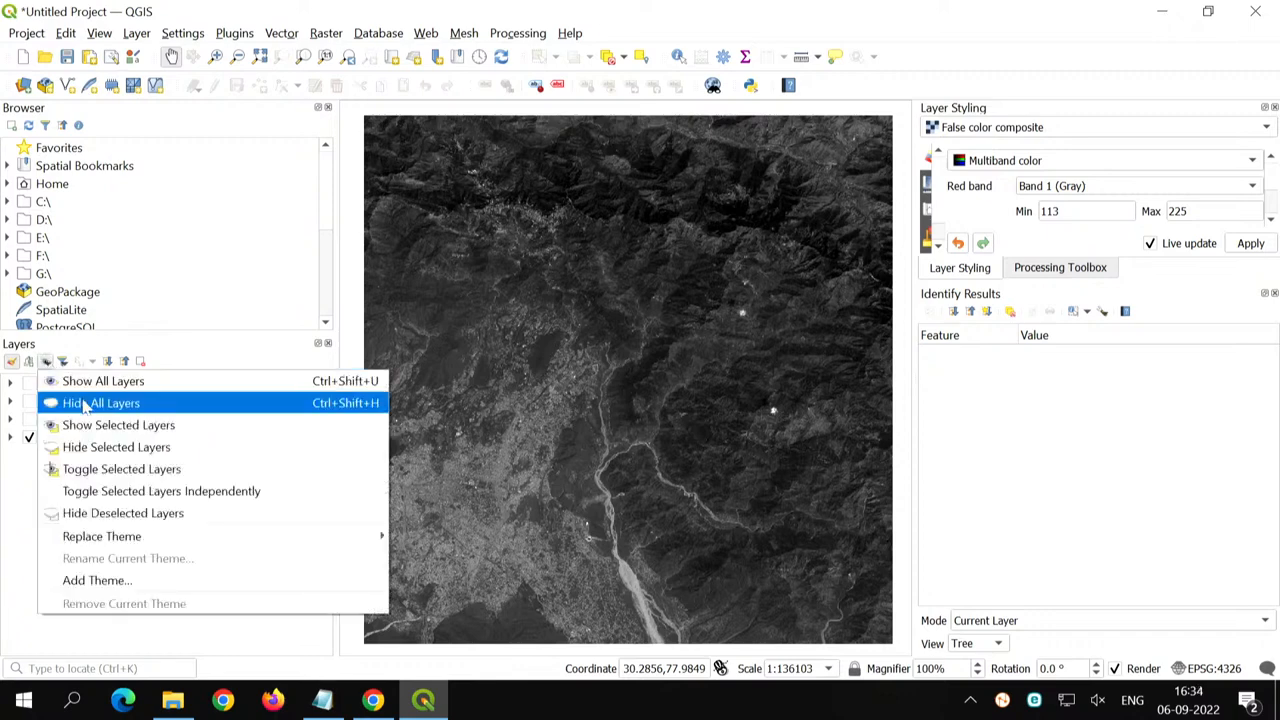
left_click(86, 381)
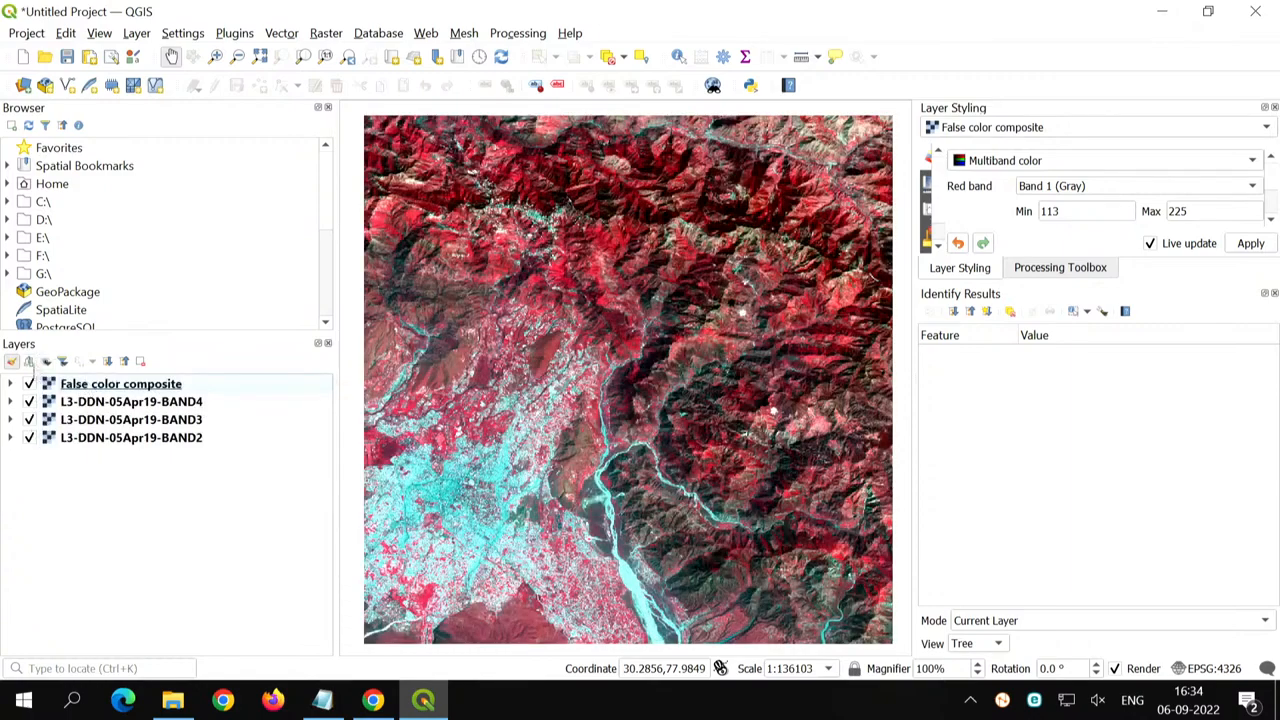
left_click(28, 361)
left_click(110, 403)
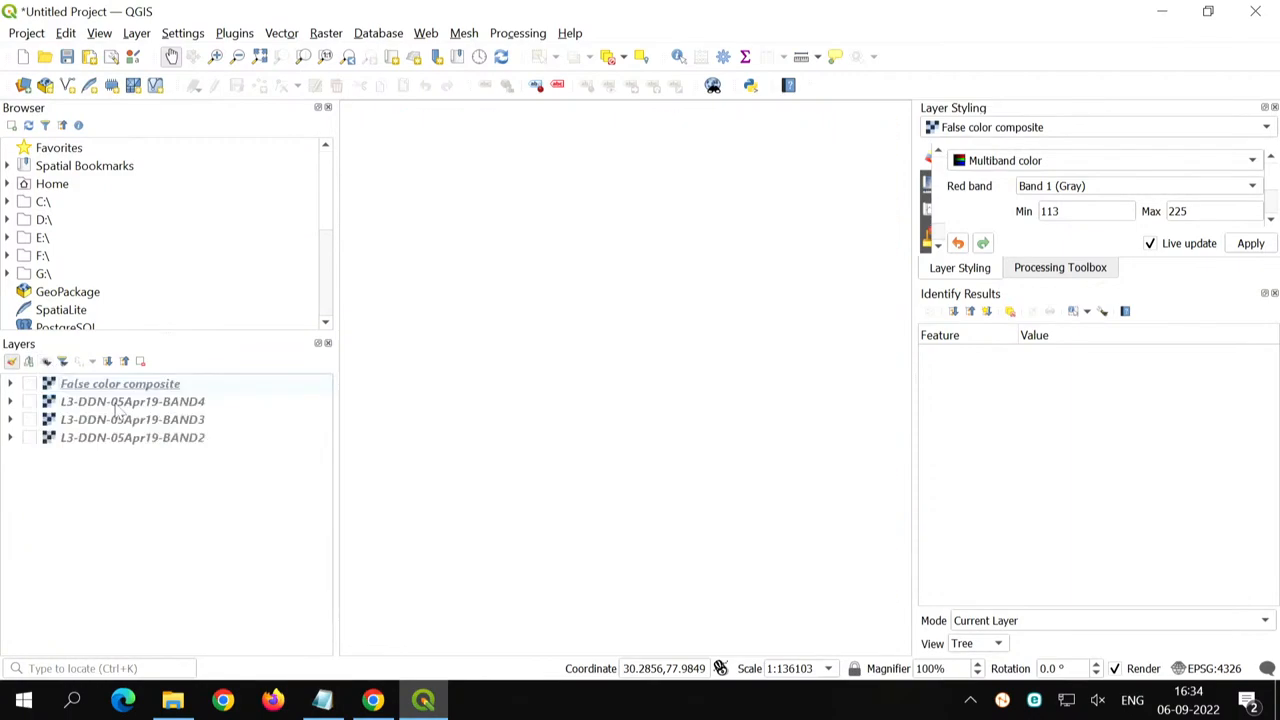
- Make only L3-DDN-05Apr19-BAND2 visible, select it for styling, and close the Identify Results
left_click(29, 438)
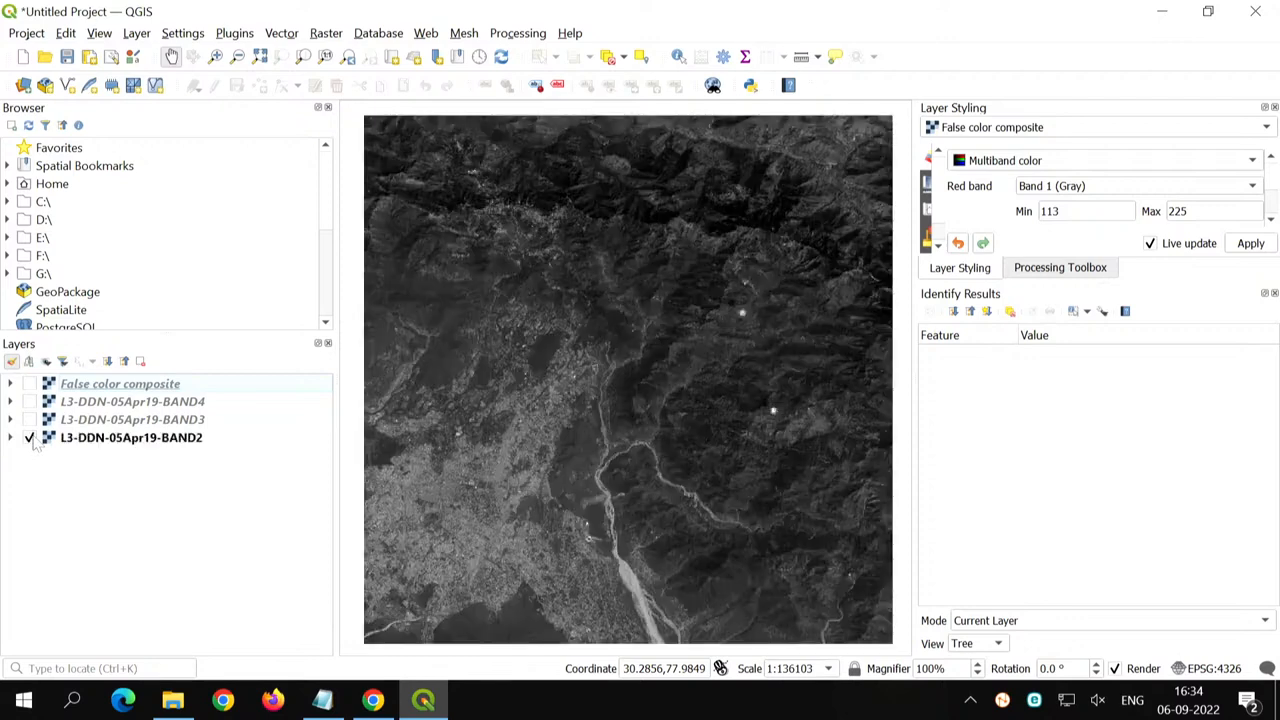
left_click(87, 439)
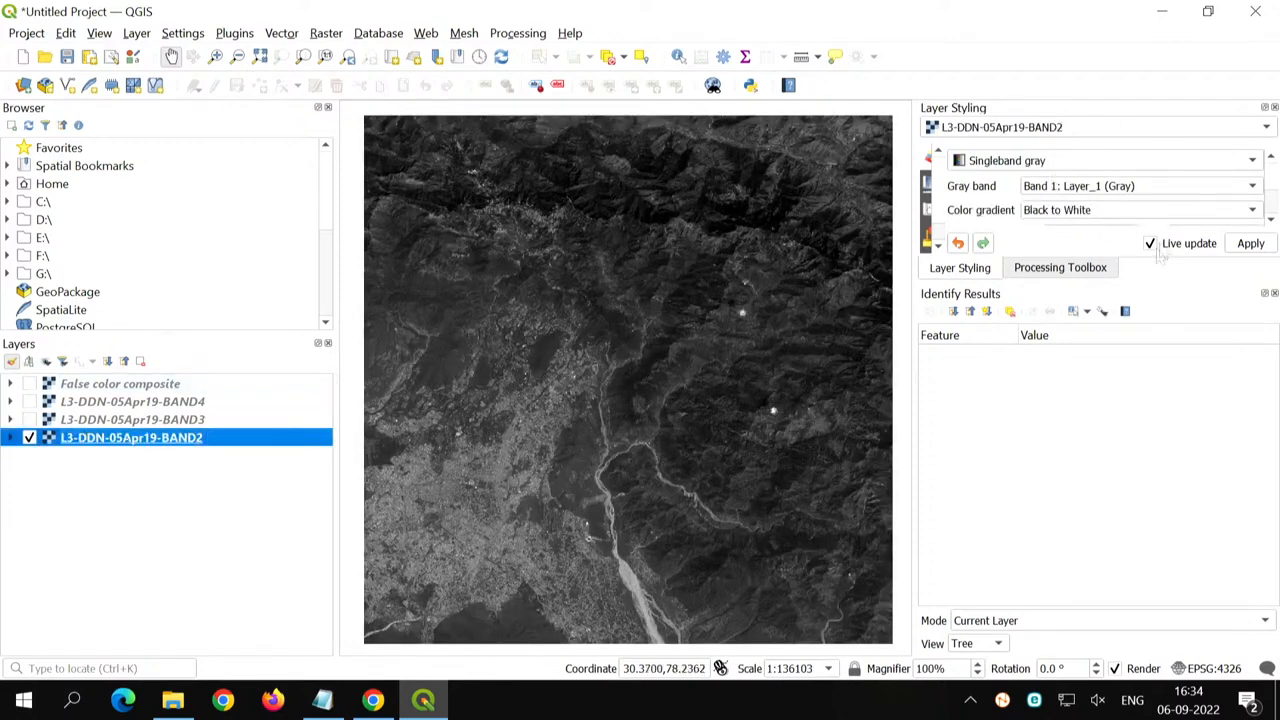
key("ctrl")
left_click(1275, 294)
left_click(1275, 294)
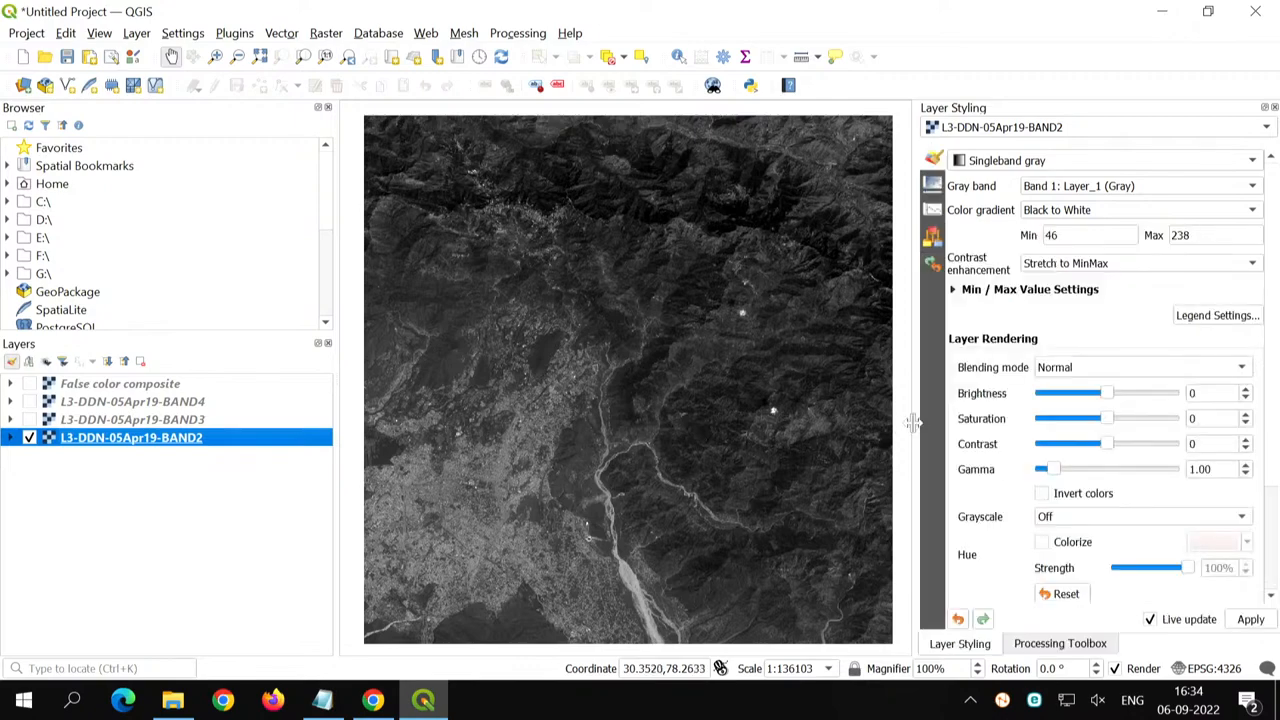
- Widen the Layer Styling area, expand the L3-DDN-05Apr19-BAND2 legend, and compute the layer's raster histogram
left_click_drag(914, 425, 845, 416)
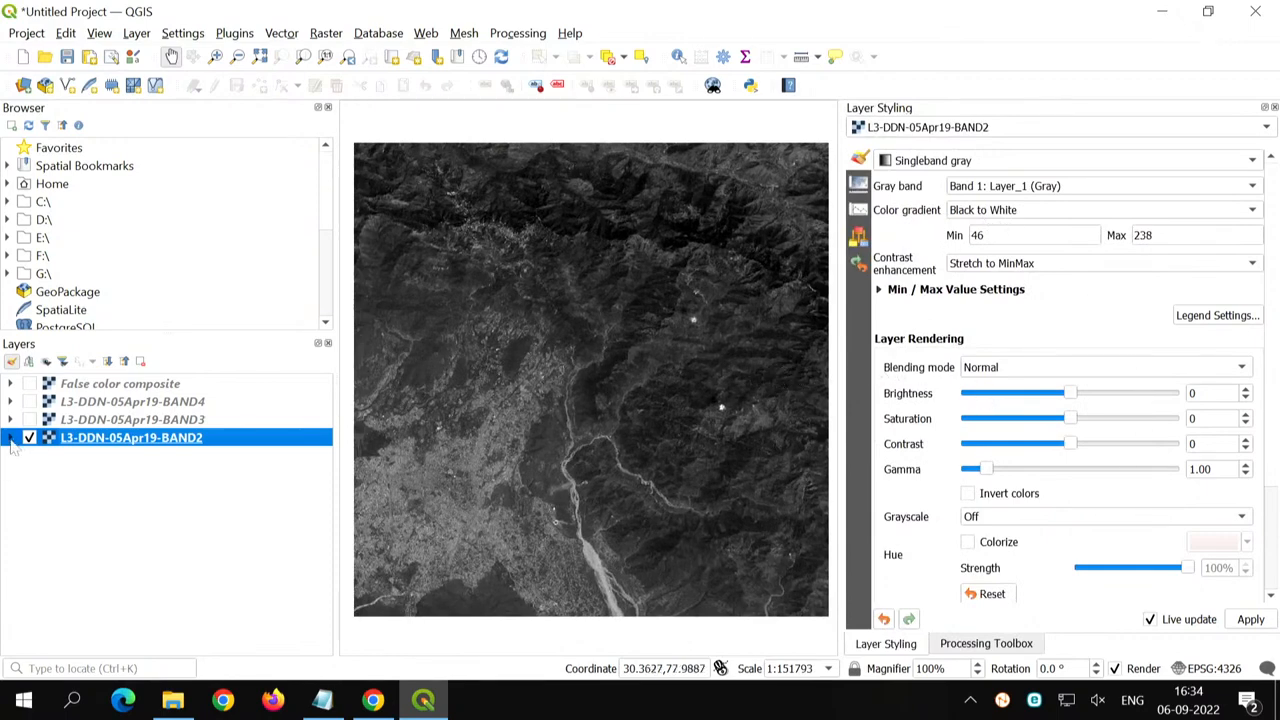
left_click(10, 439)
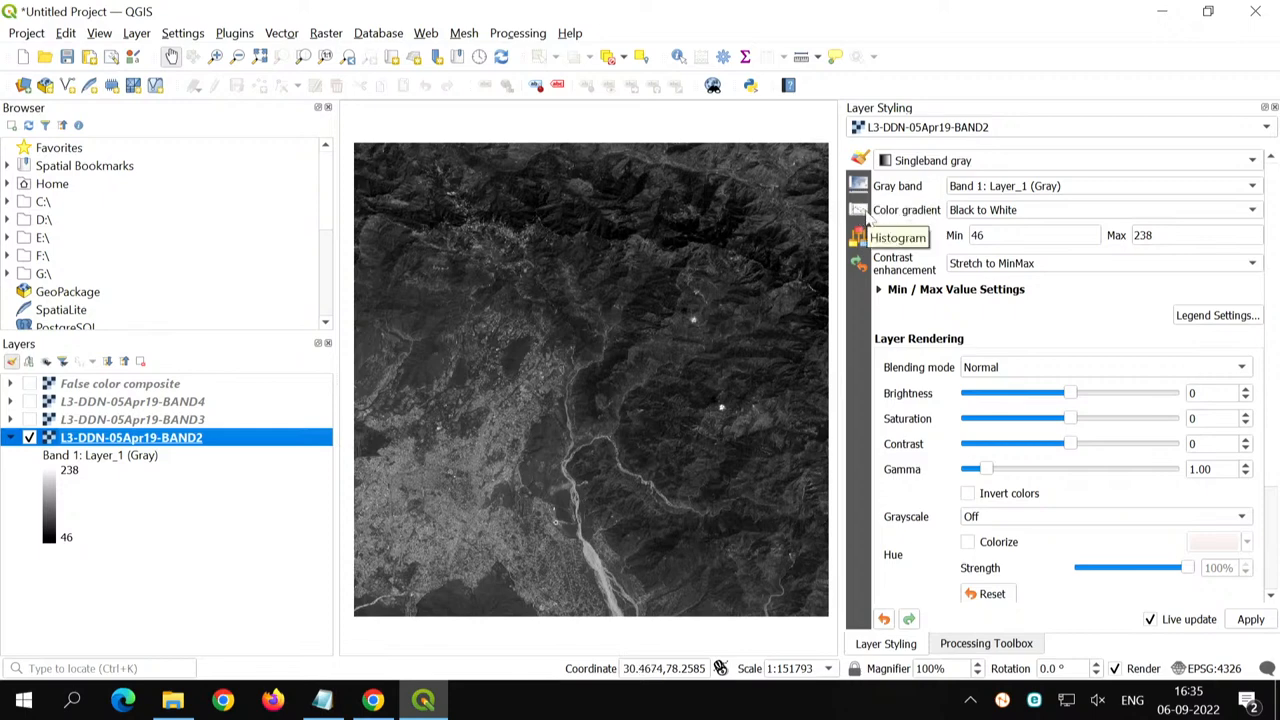
left_click(858, 211)
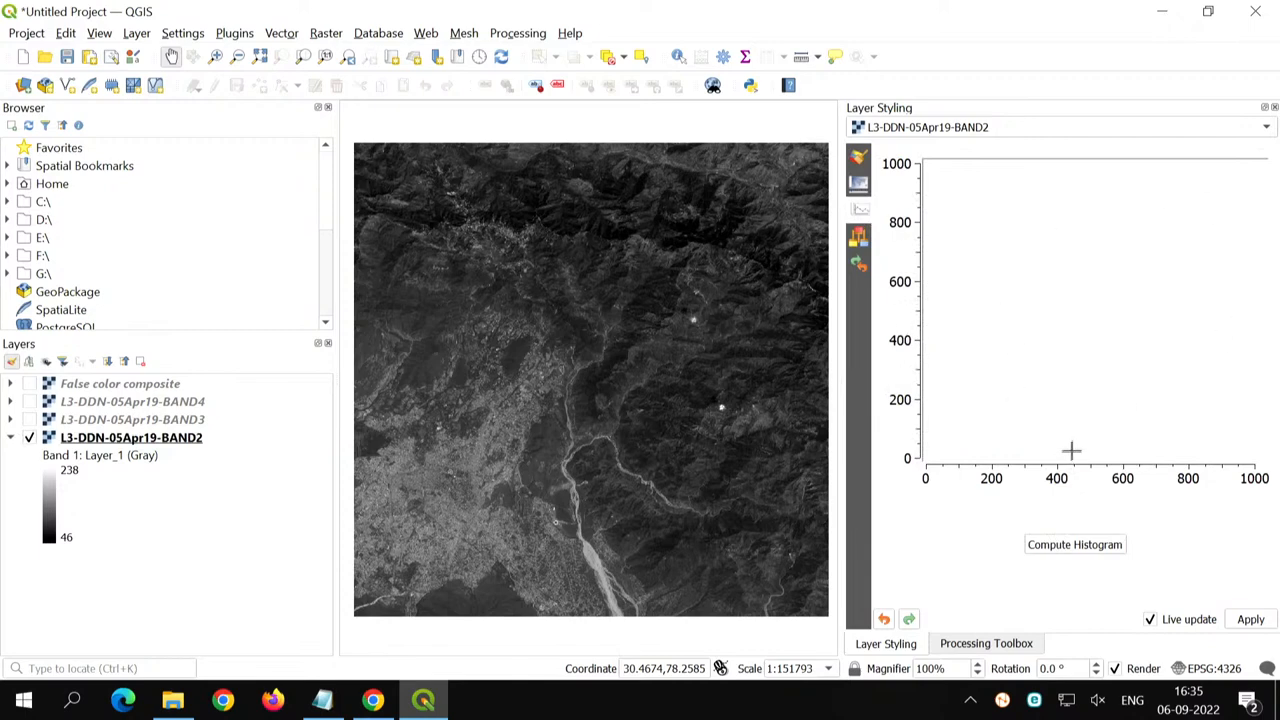
left_click(1106, 552)
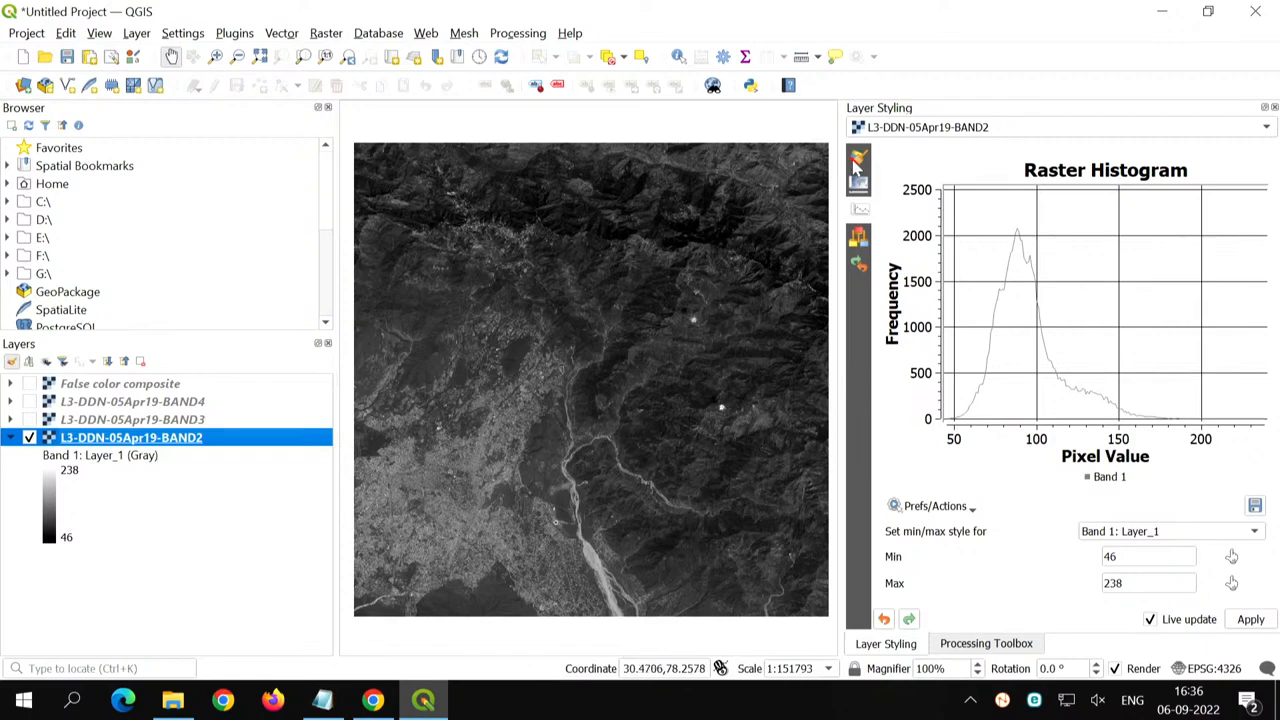
- Set the BAND2 gray stretch to a minimum of 20 and a maximum of 120, and check it against the histogram
left_click(857, 160)
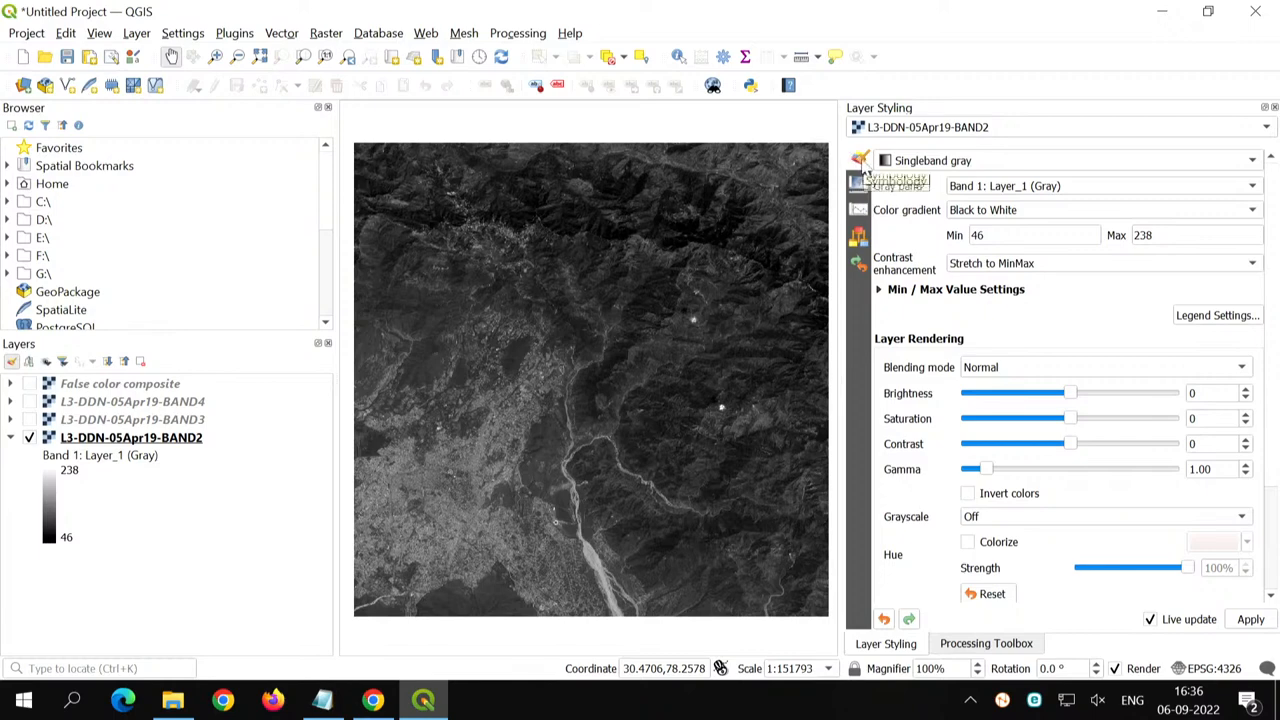
double_click(976, 235)
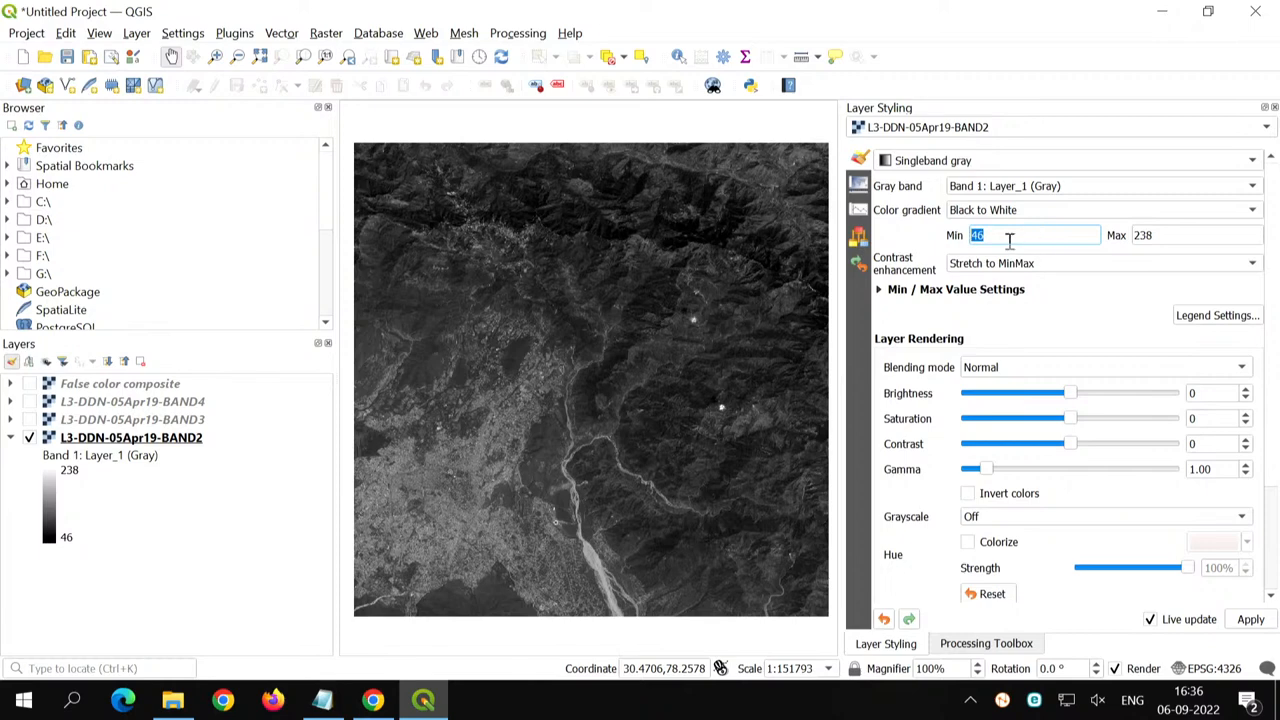
type("20")
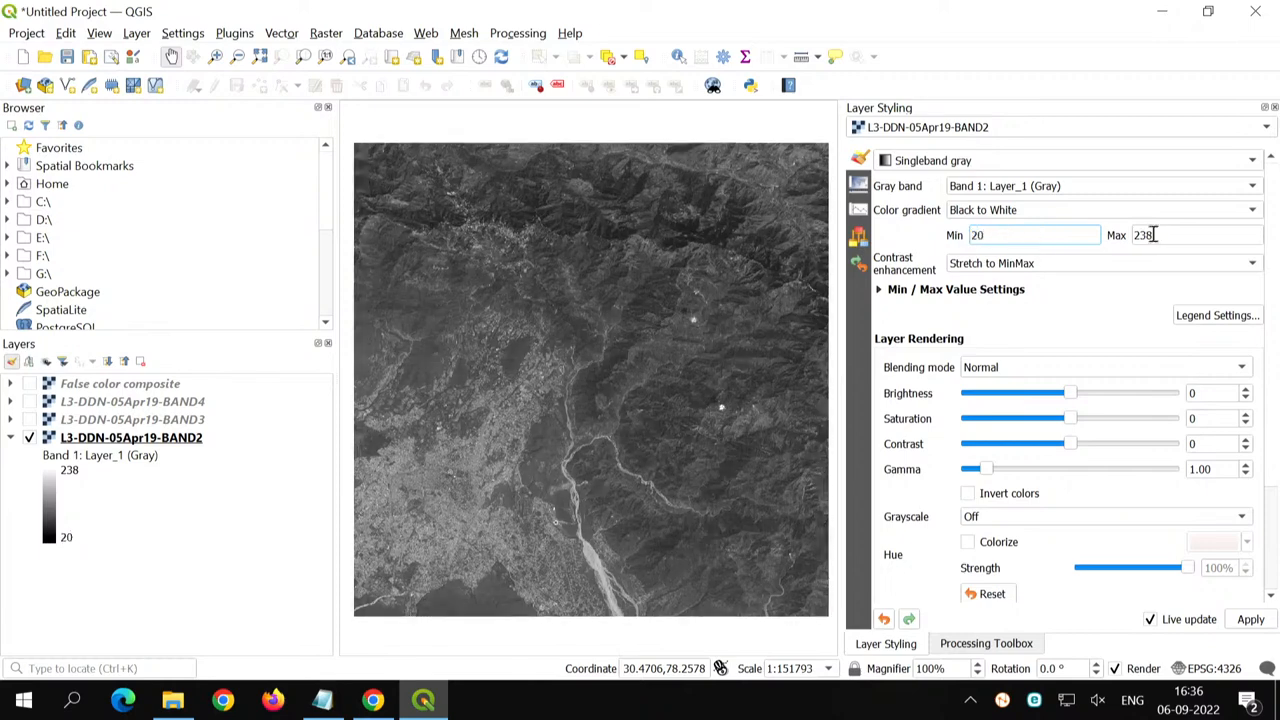
double_click(1153, 235)
type("120")
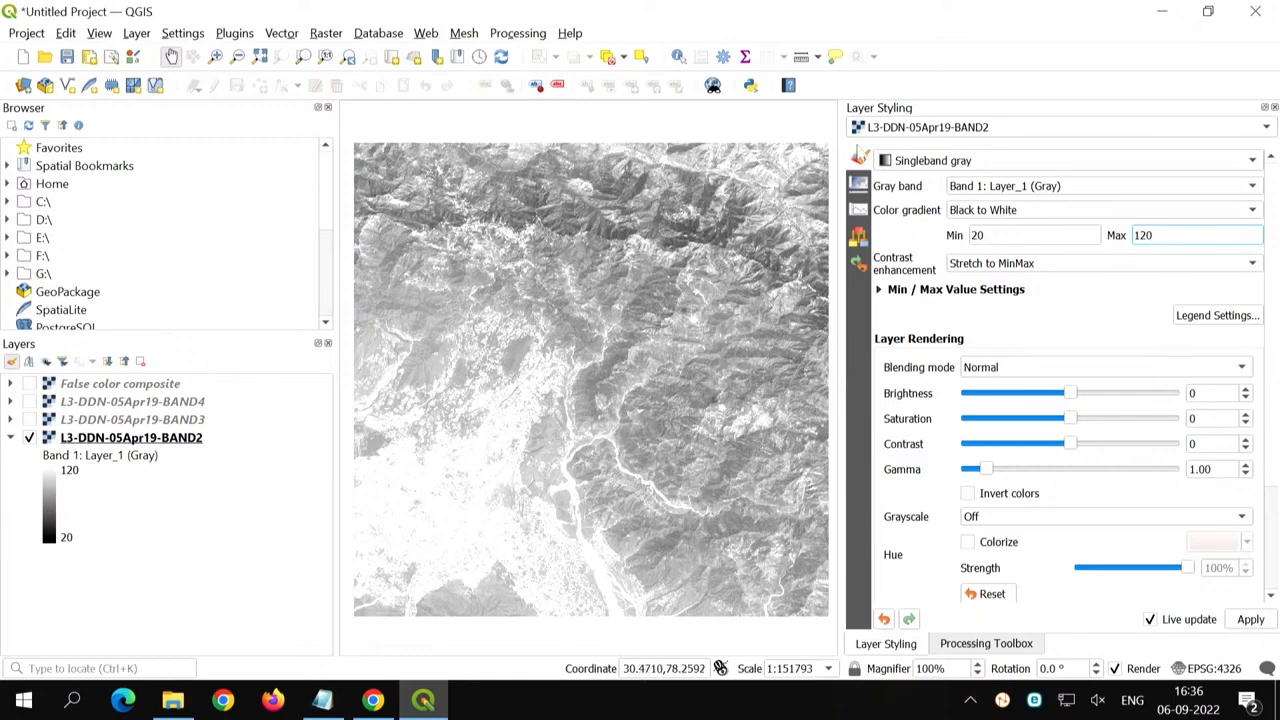
left_click(859, 209)
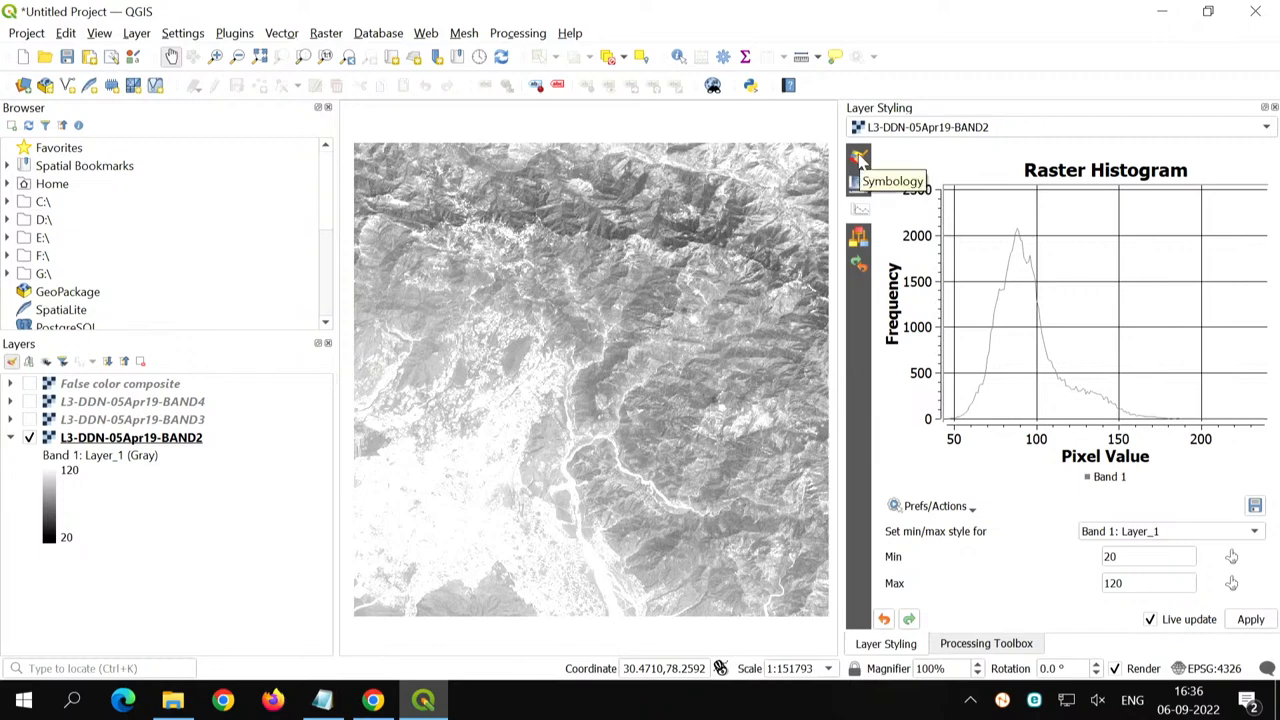
left_click(860, 160)
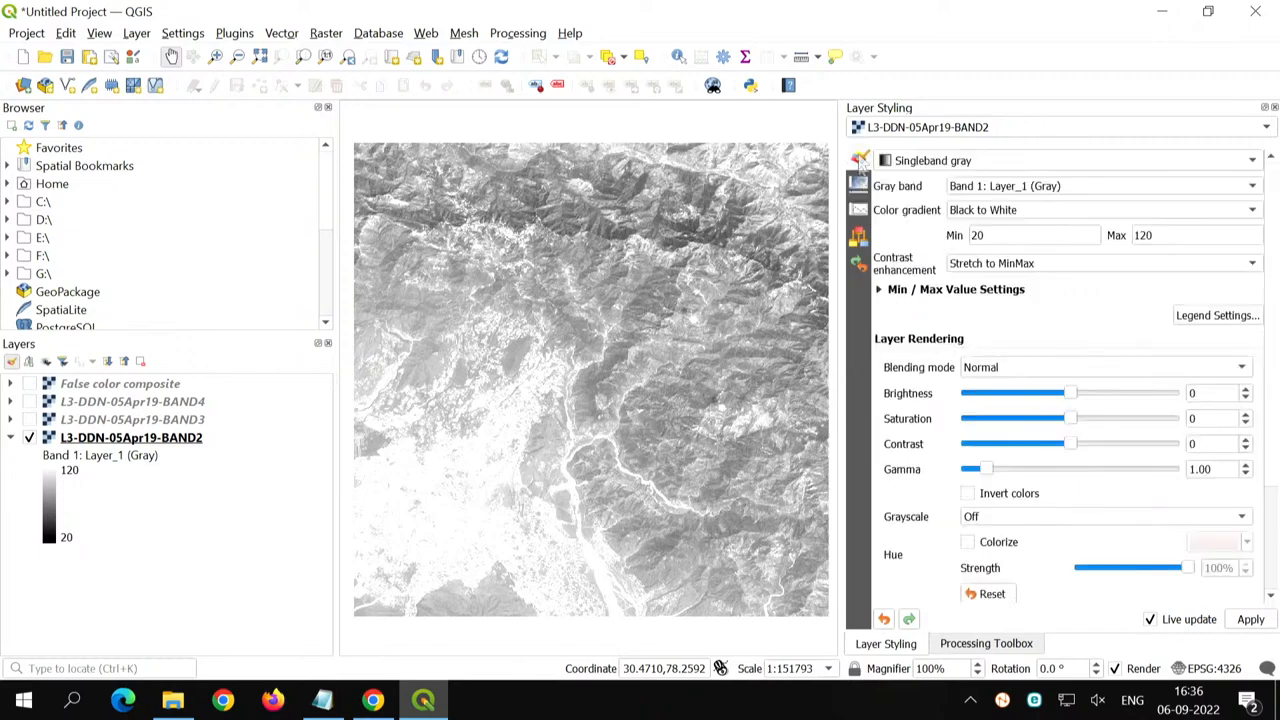
- Try the cumulative count cut and Min / max value settings on BAND2, keep the 2.0–98.0% cumulative count cut, and check the histogram
left_click(878, 290)
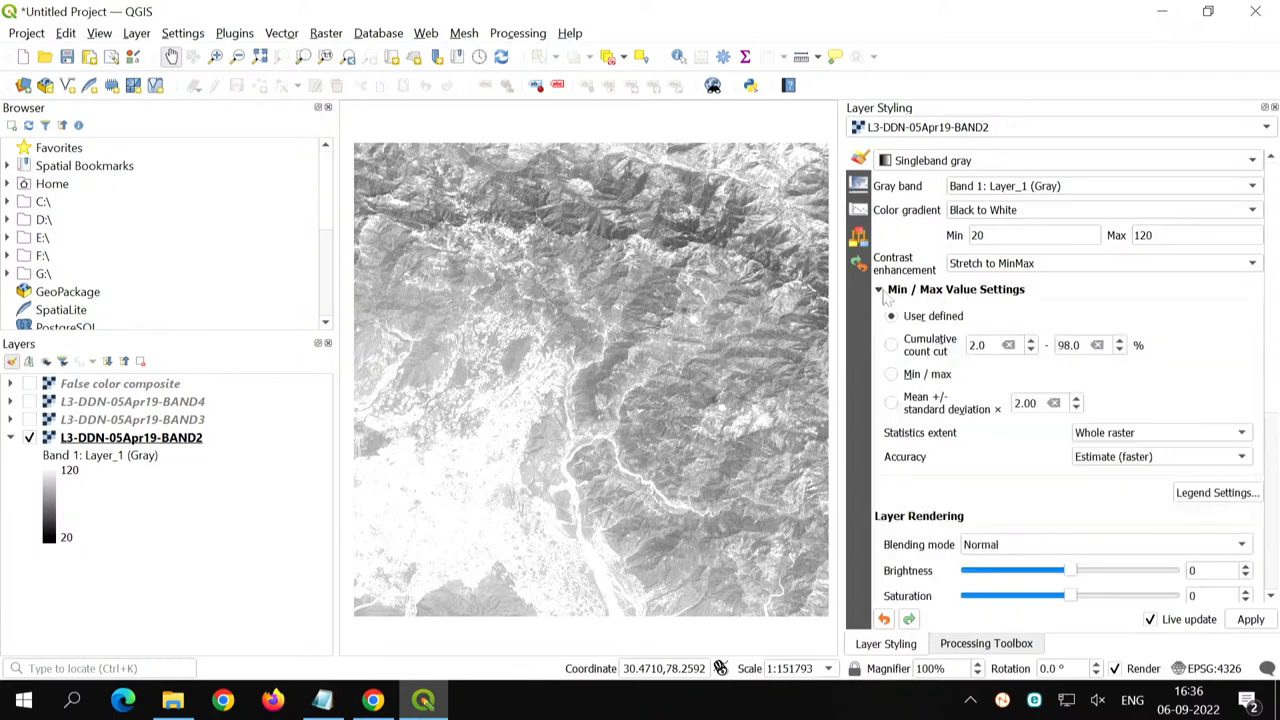
left_click(935, 355)
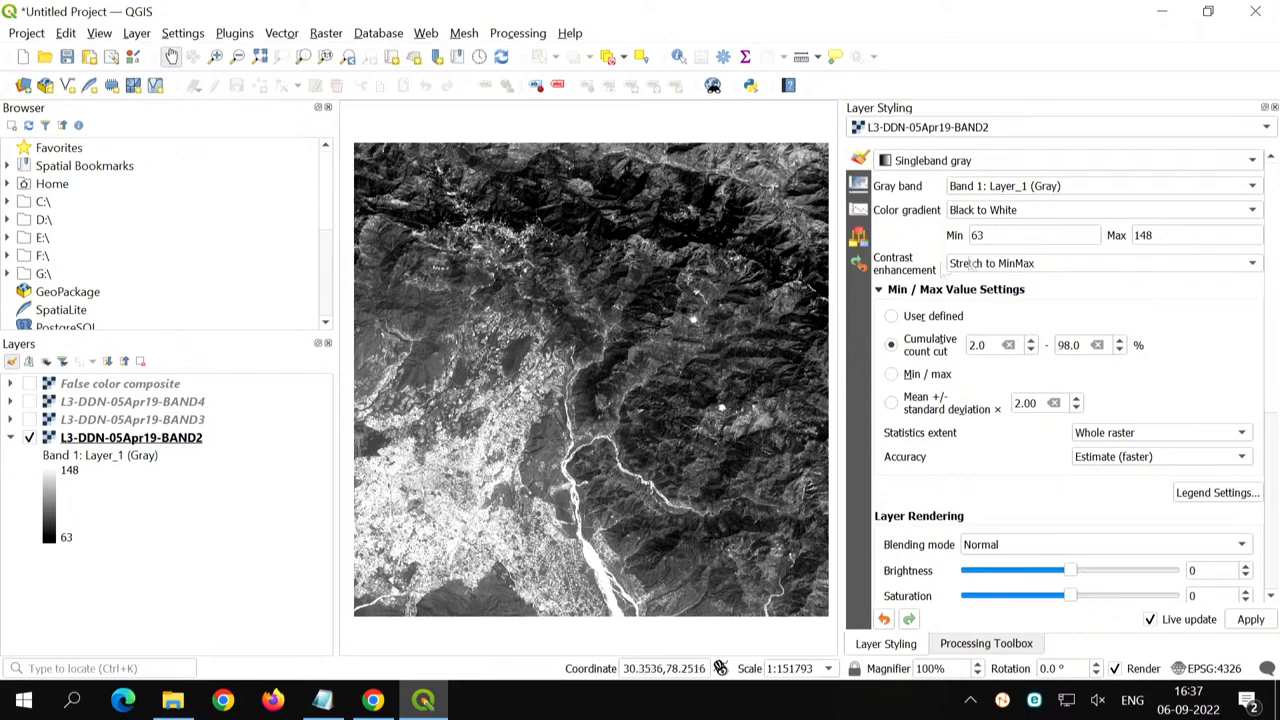
left_click(893, 374)
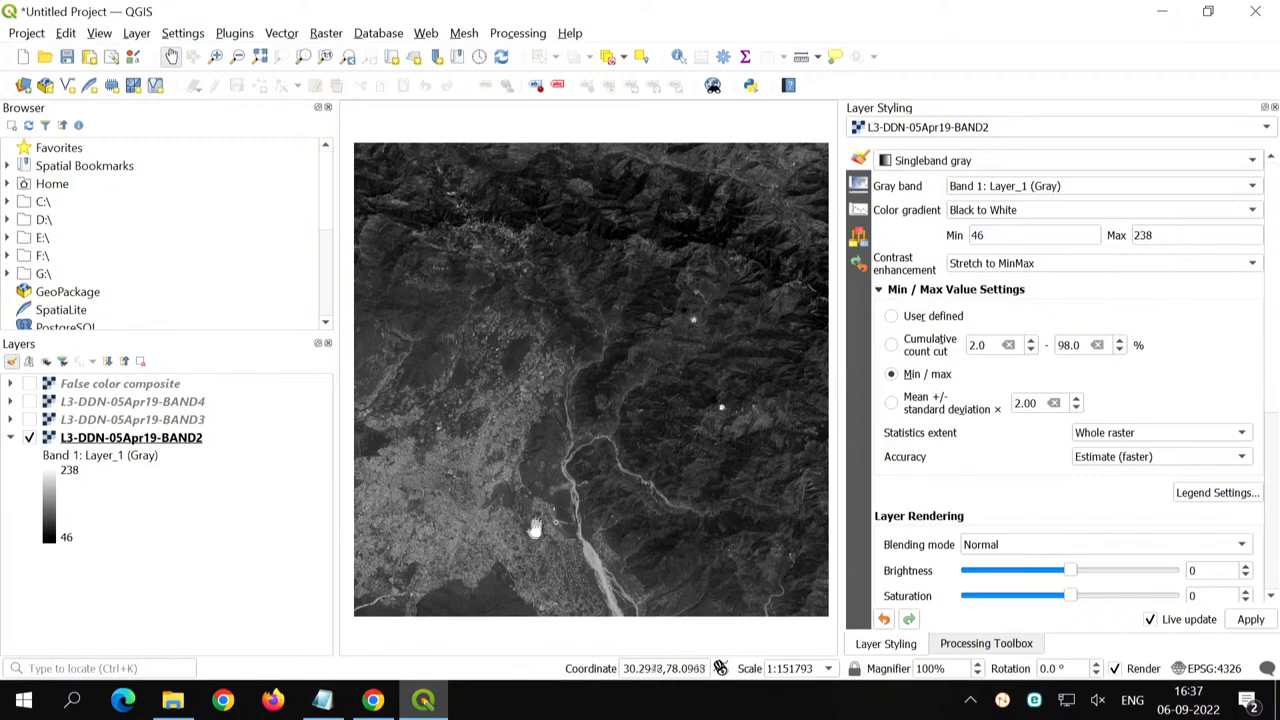
left_click(891, 346)
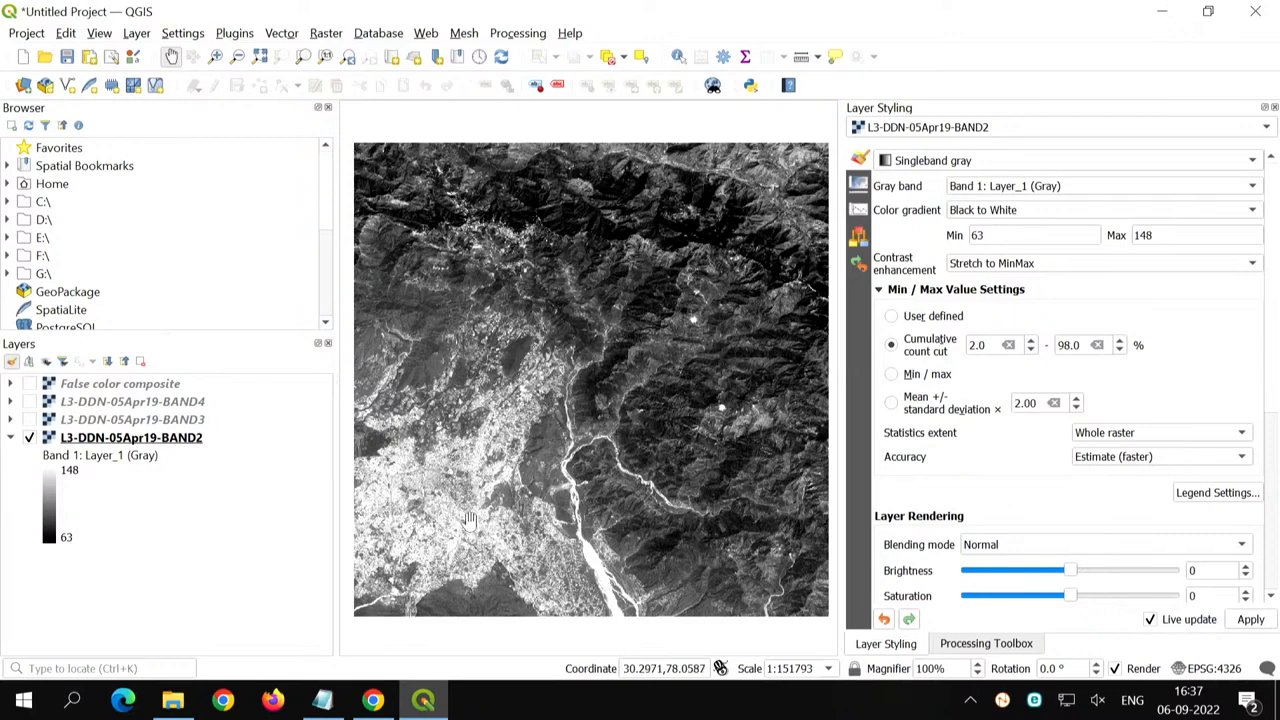
left_click(859, 211)
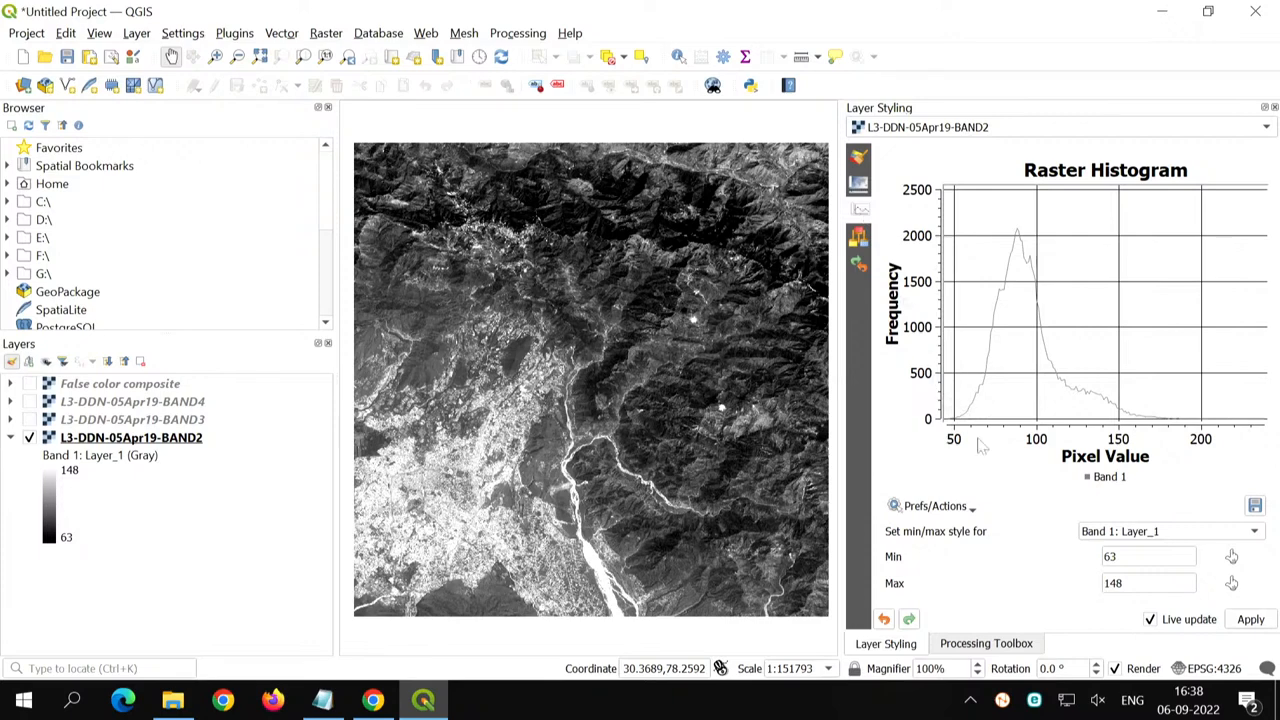
left_click(858, 160)
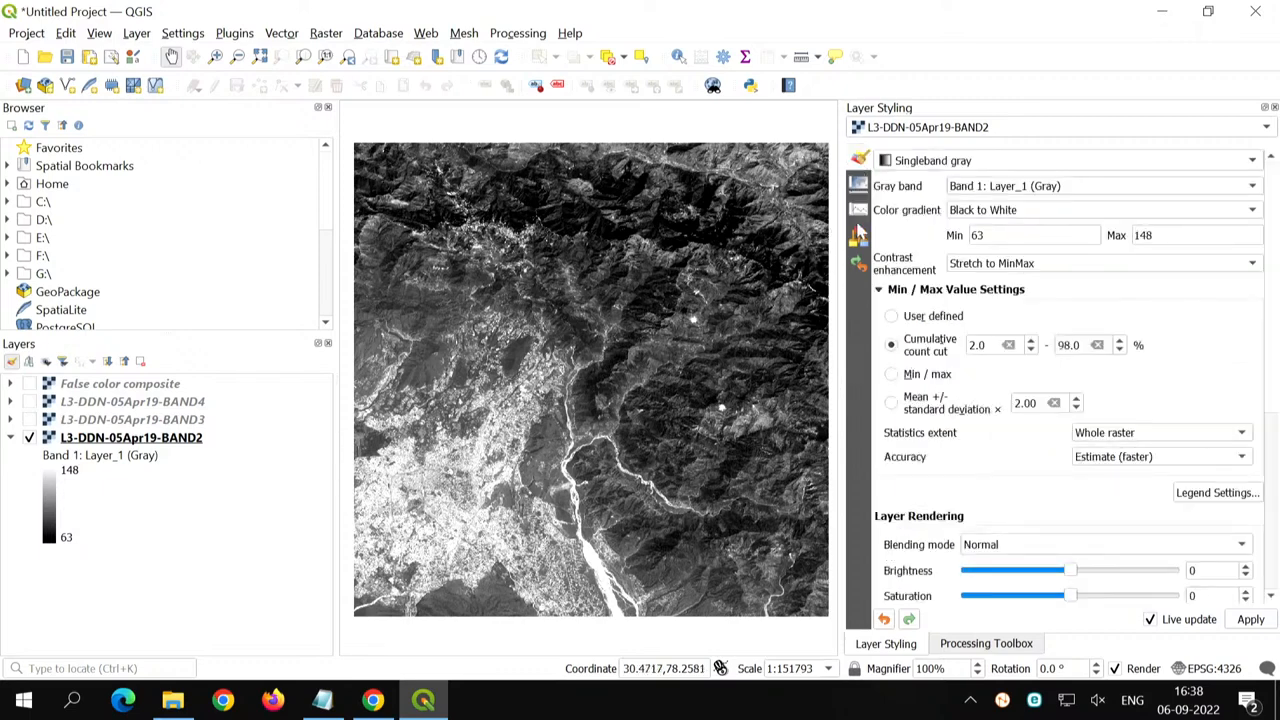
- Configure the BAND2 histogram to zoom to min/max and turn off drawing as lines
left_click(859, 210)
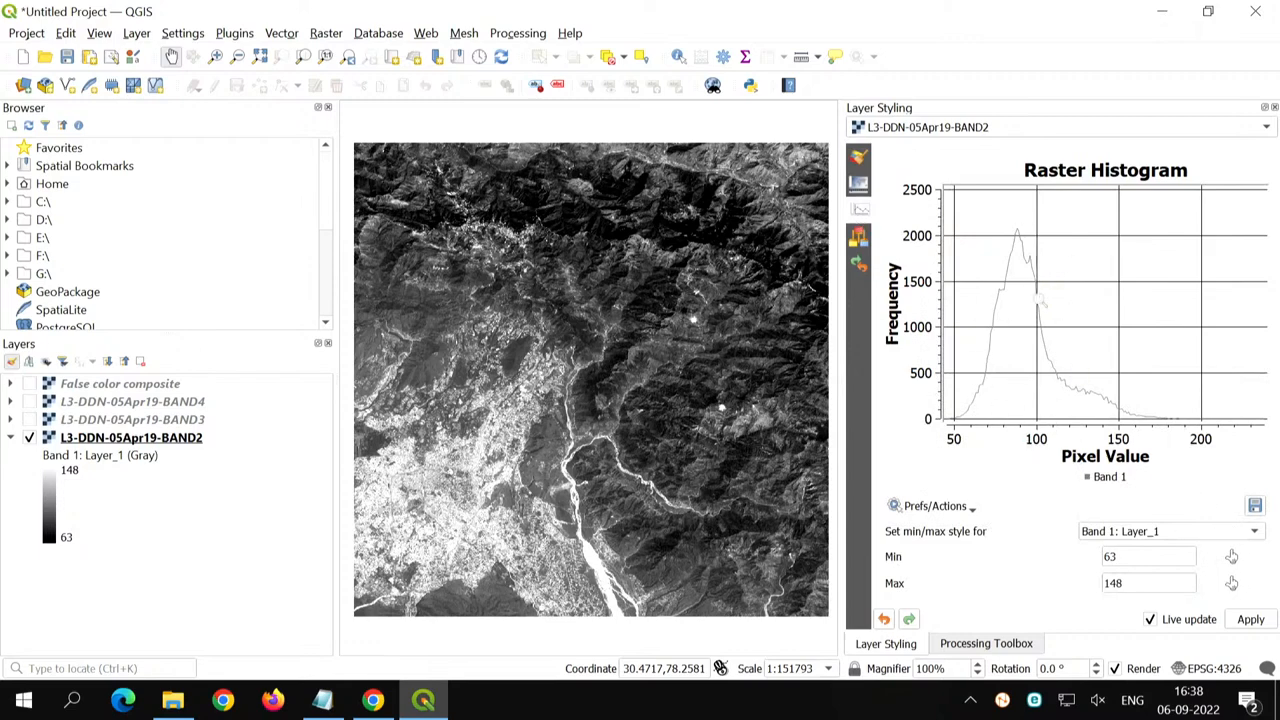
left_click(965, 508)
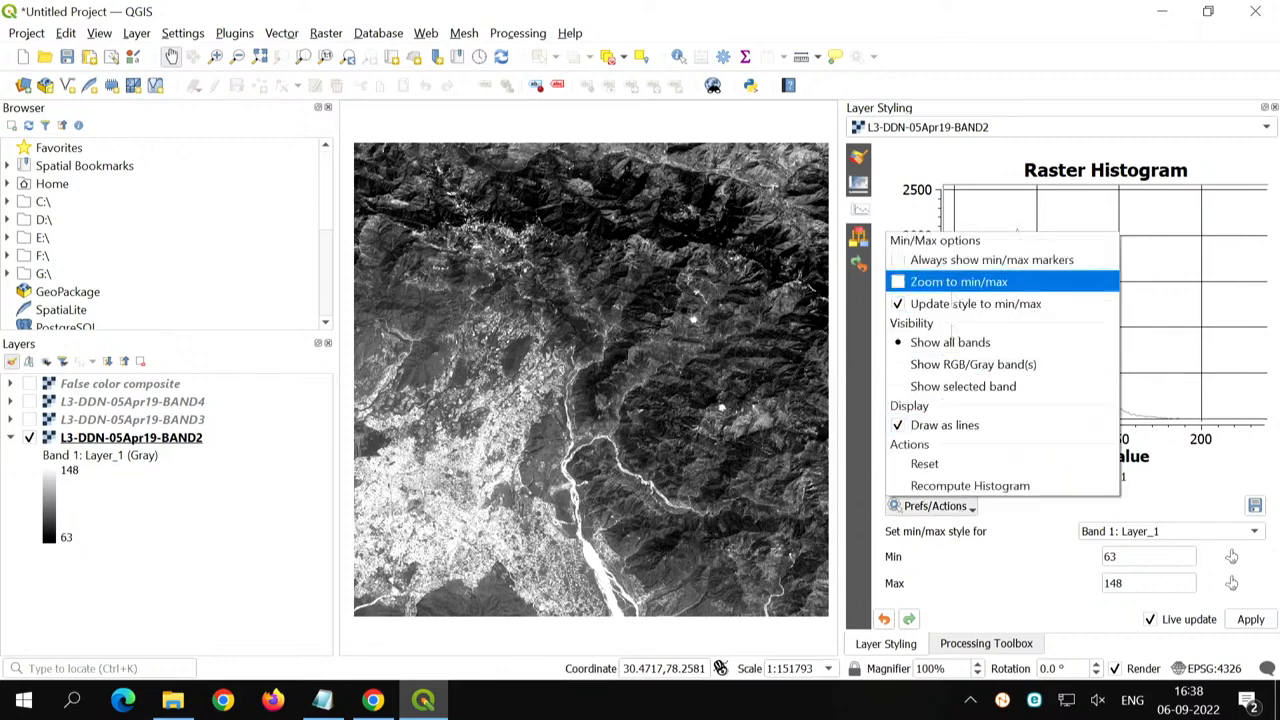
left_click(1059, 533)
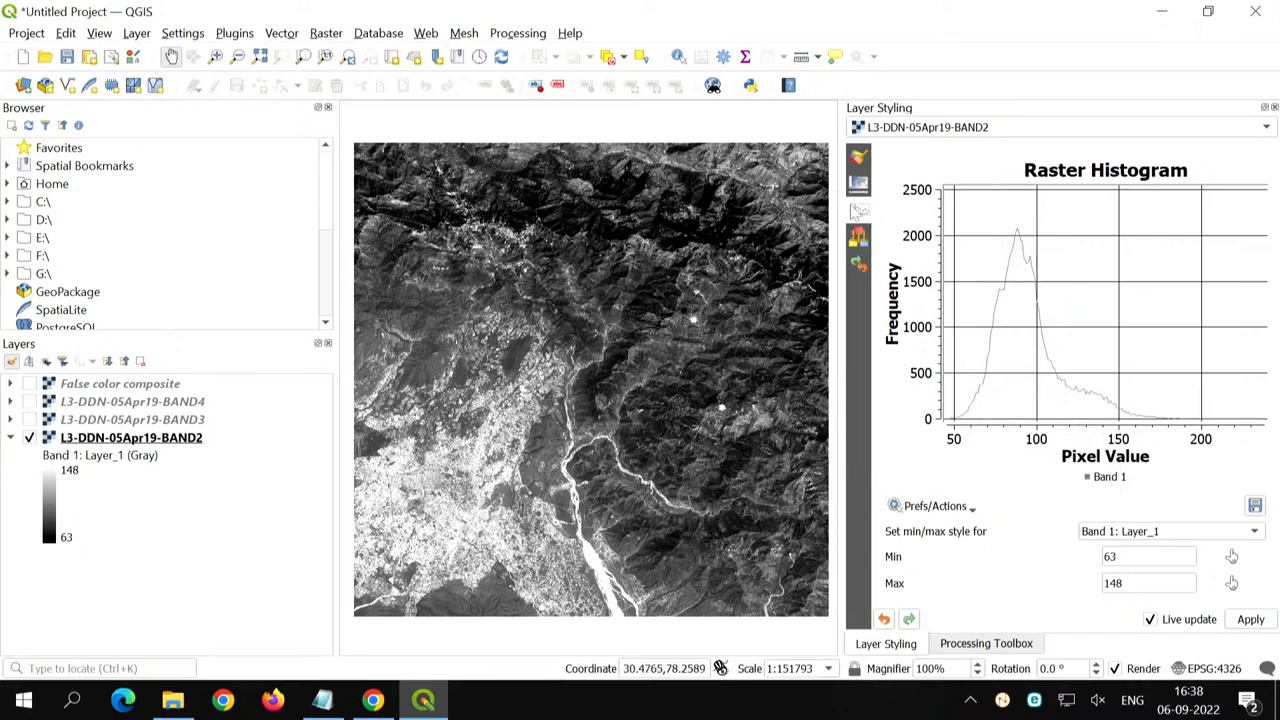
left_click(938, 507)
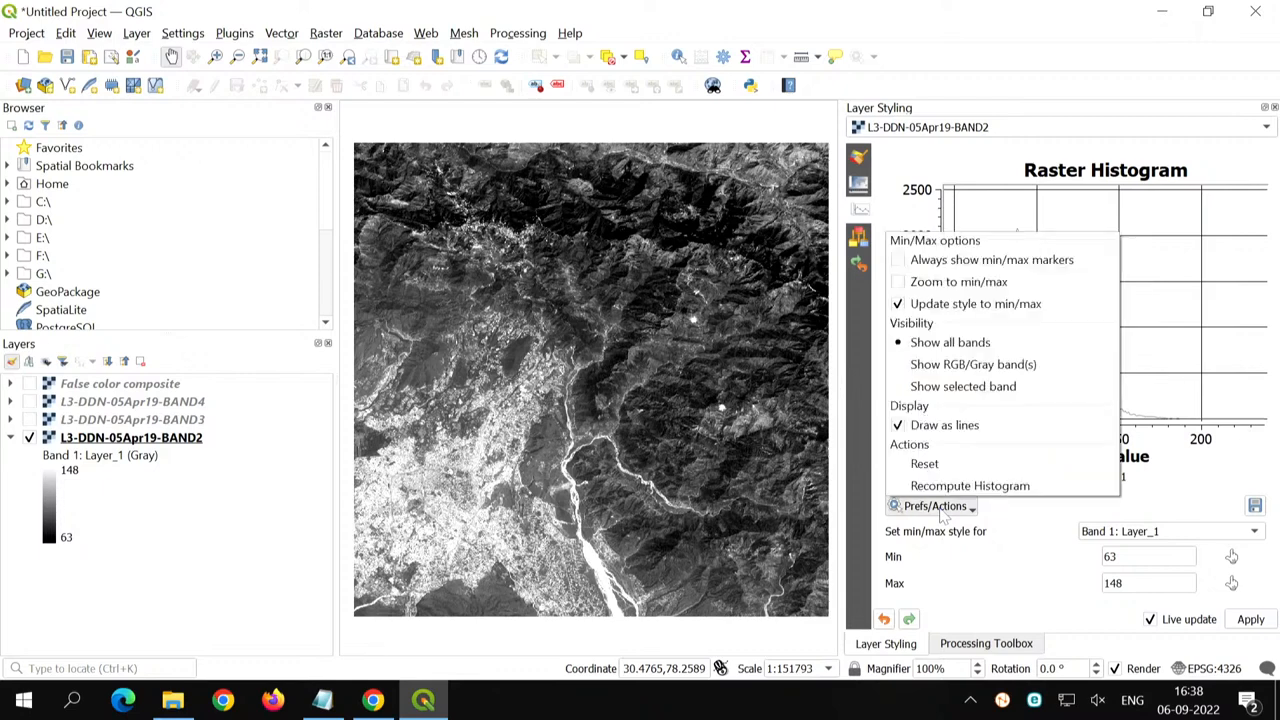
left_click(937, 283)
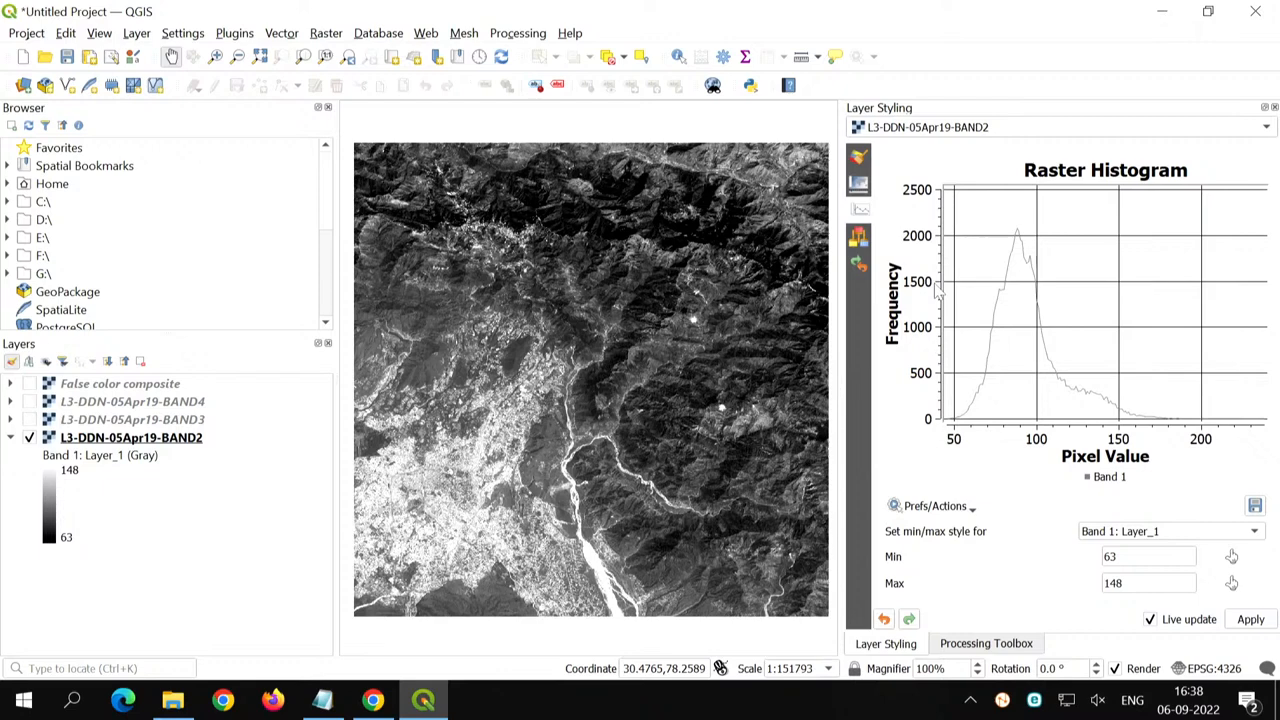
left_click(937, 507)
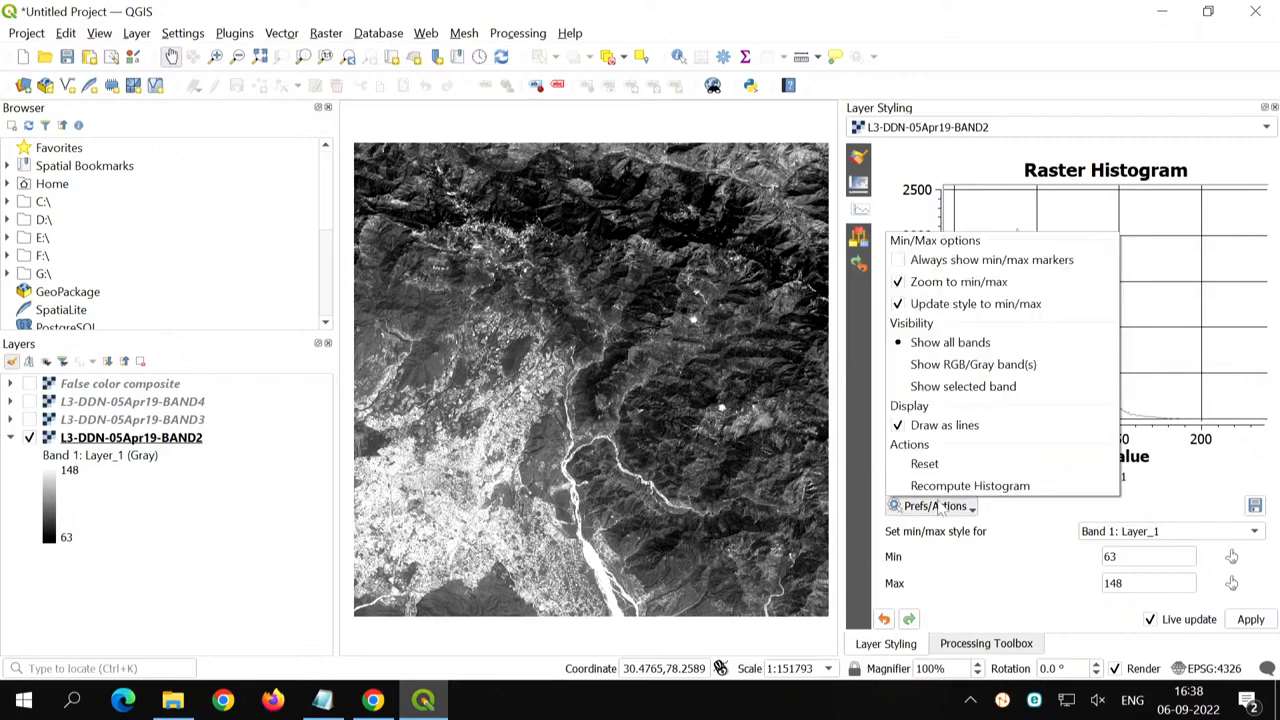
left_click(955, 427)
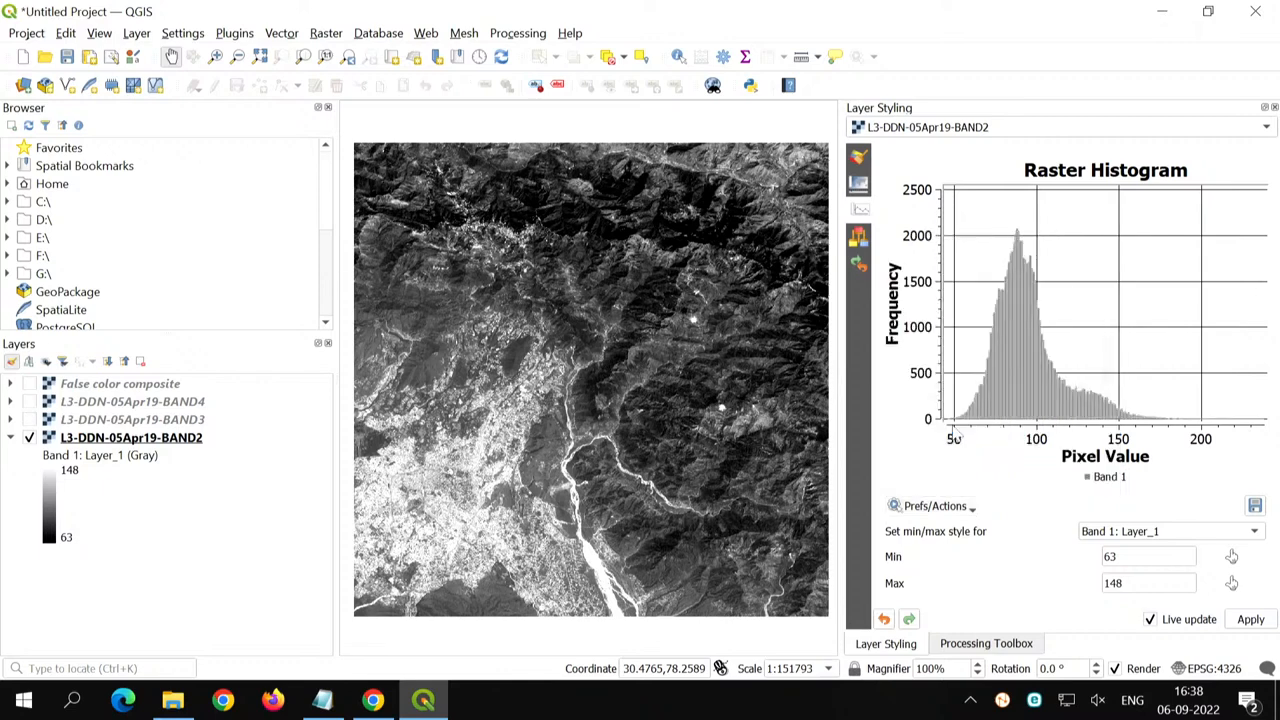
- Stretch BAND2 using the Min / max value setting and show its histogram
left_click(858, 162)
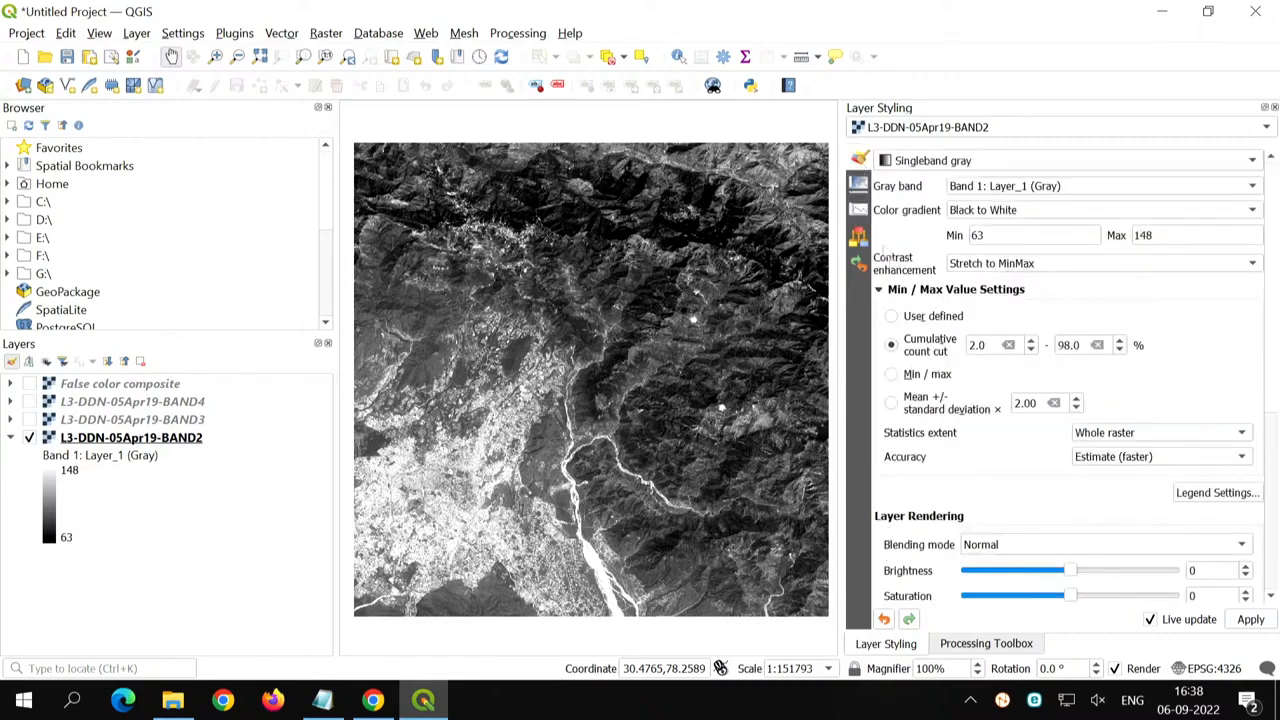
left_click(891, 374)
left_click(859, 210)
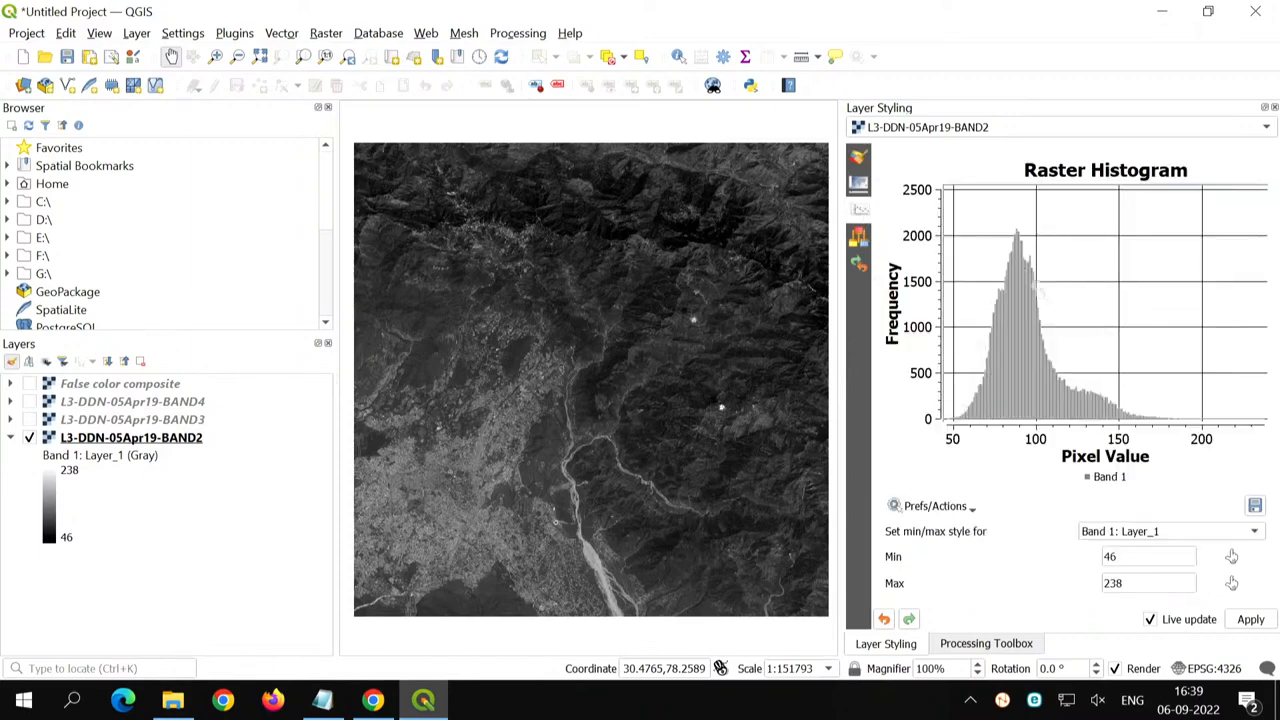
- Open Snipping Tool, capture the raster histogram plot of the Min / max stretch, and minimize the snip
left_click(16, 702)
type("snip")
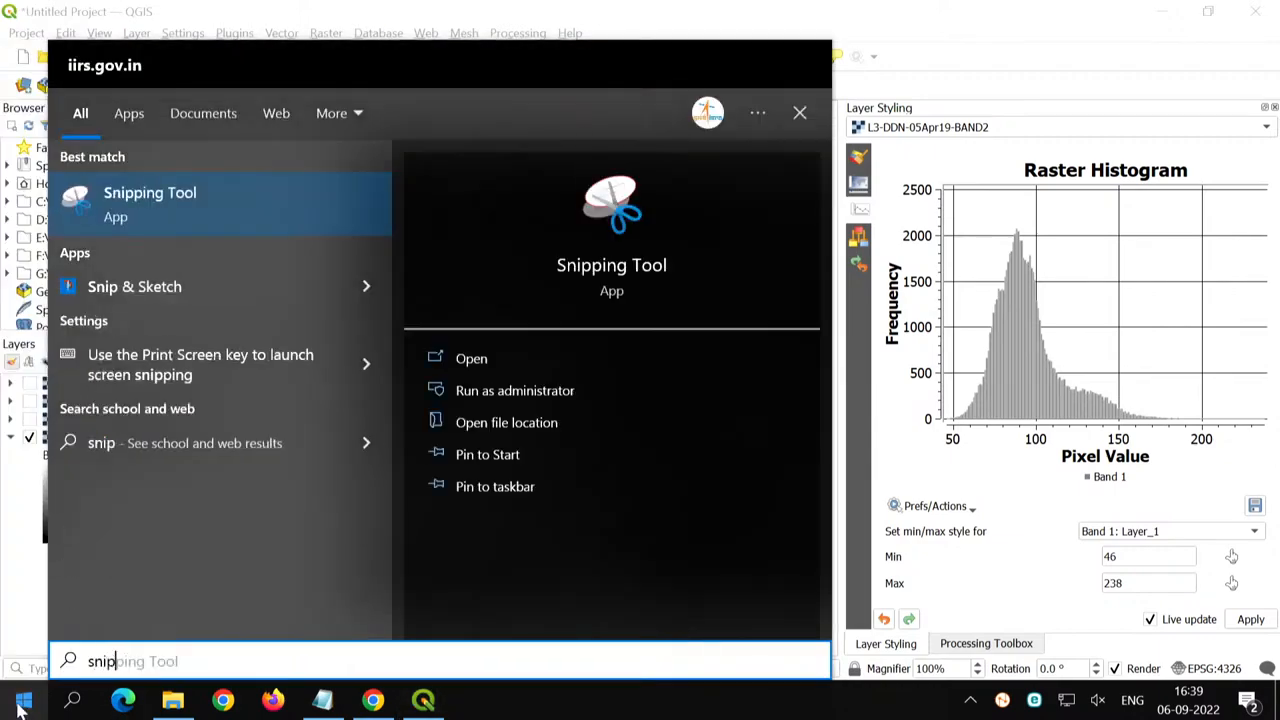
key("Return")
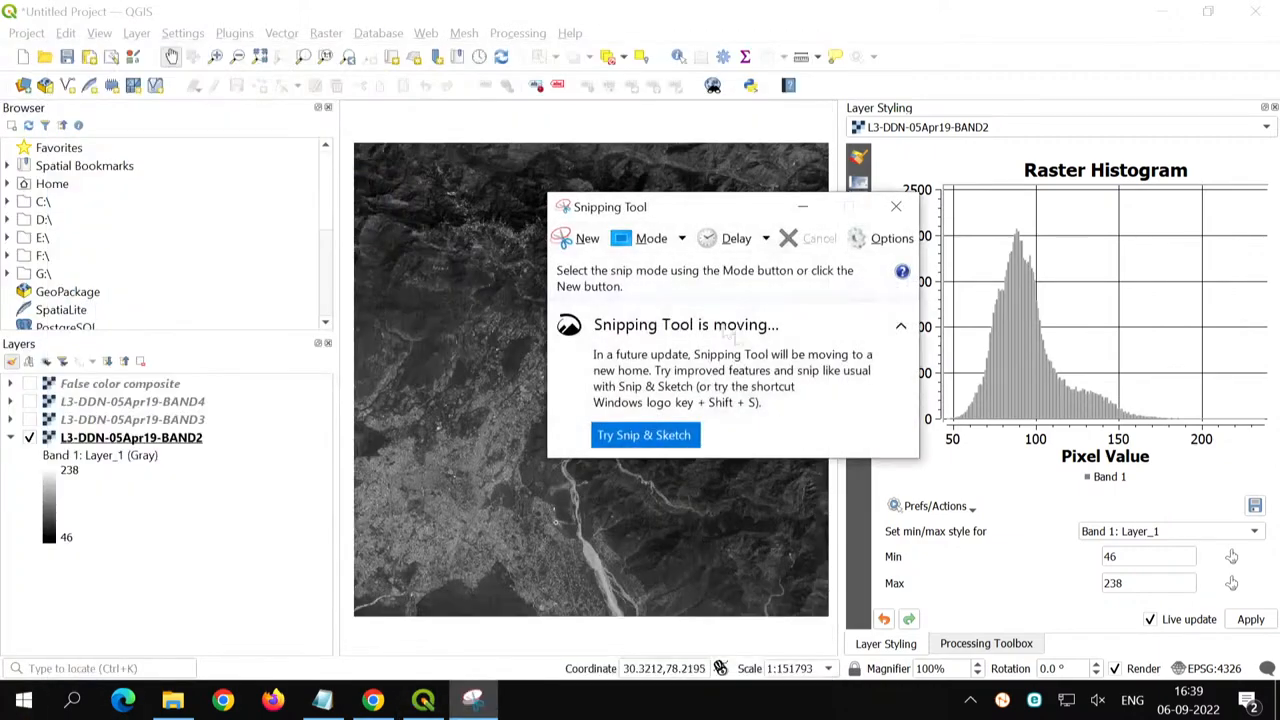
left_click(586, 245)
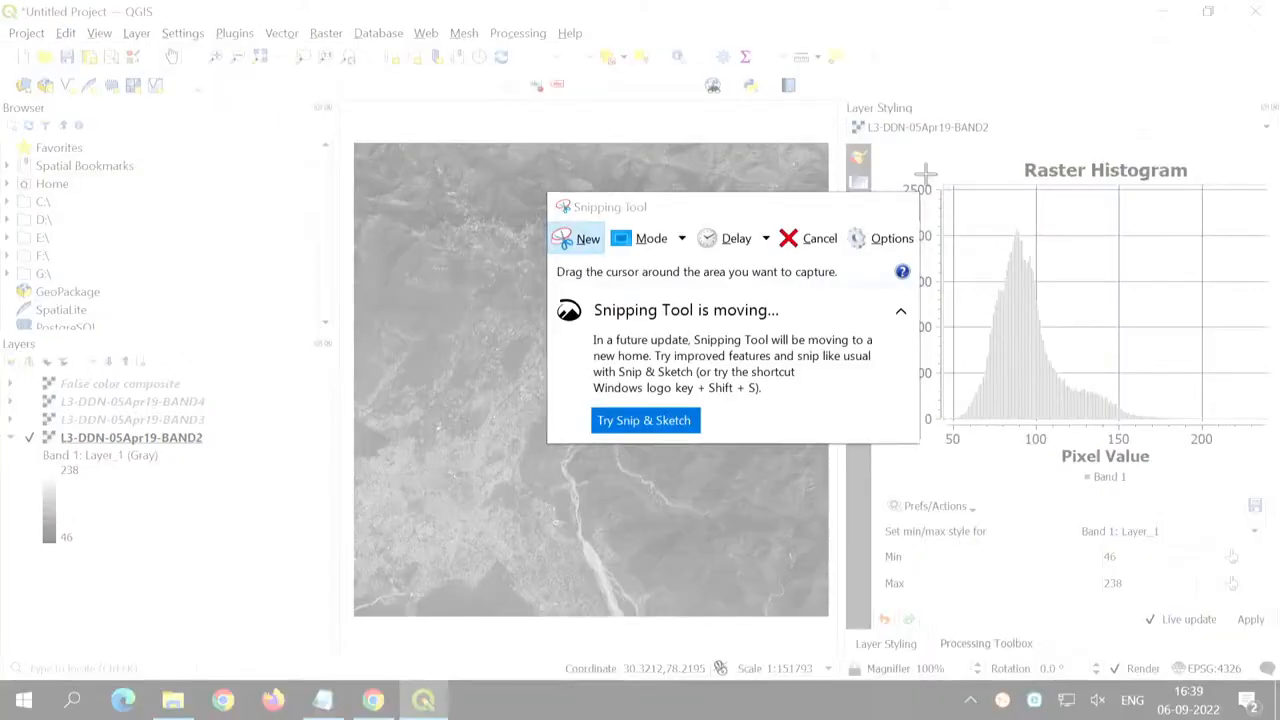
left_click_drag(925, 173, 1218, 452)
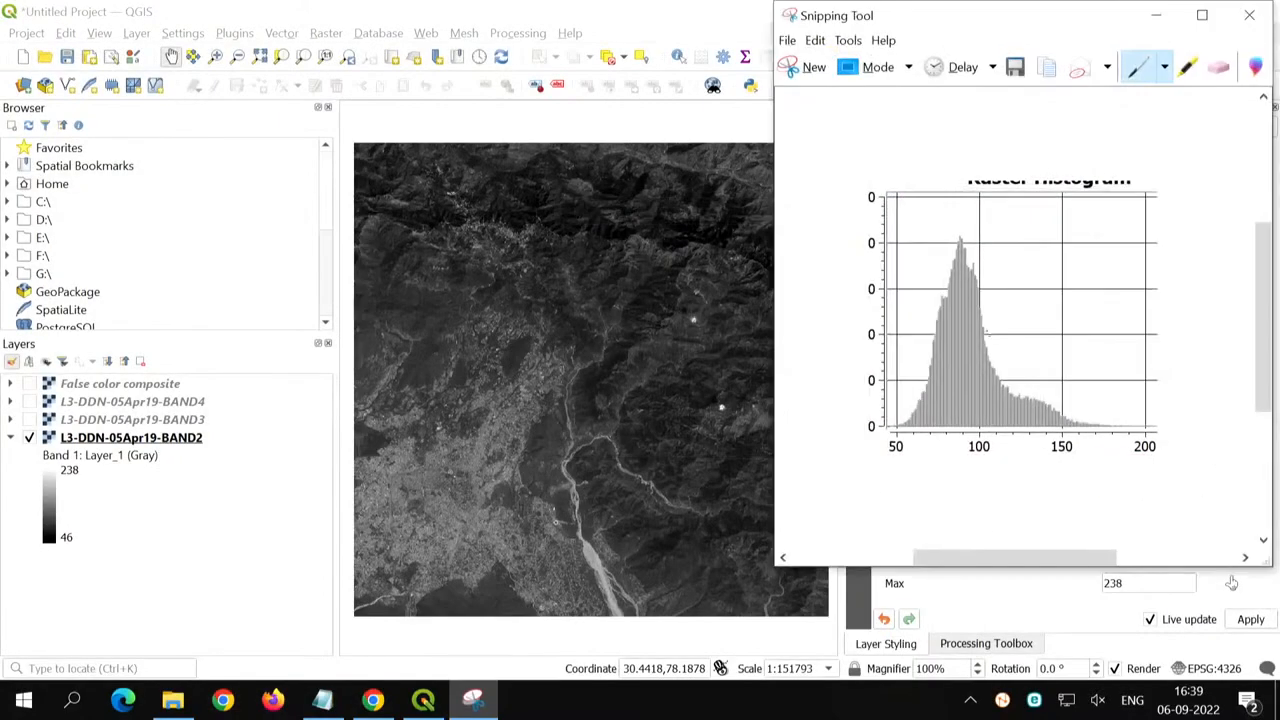
left_click(1157, 18)
- Switch BAND2's value setting back to the 2.0–98.0% cumulative count cut and display the histogram again
left_click(859, 162)
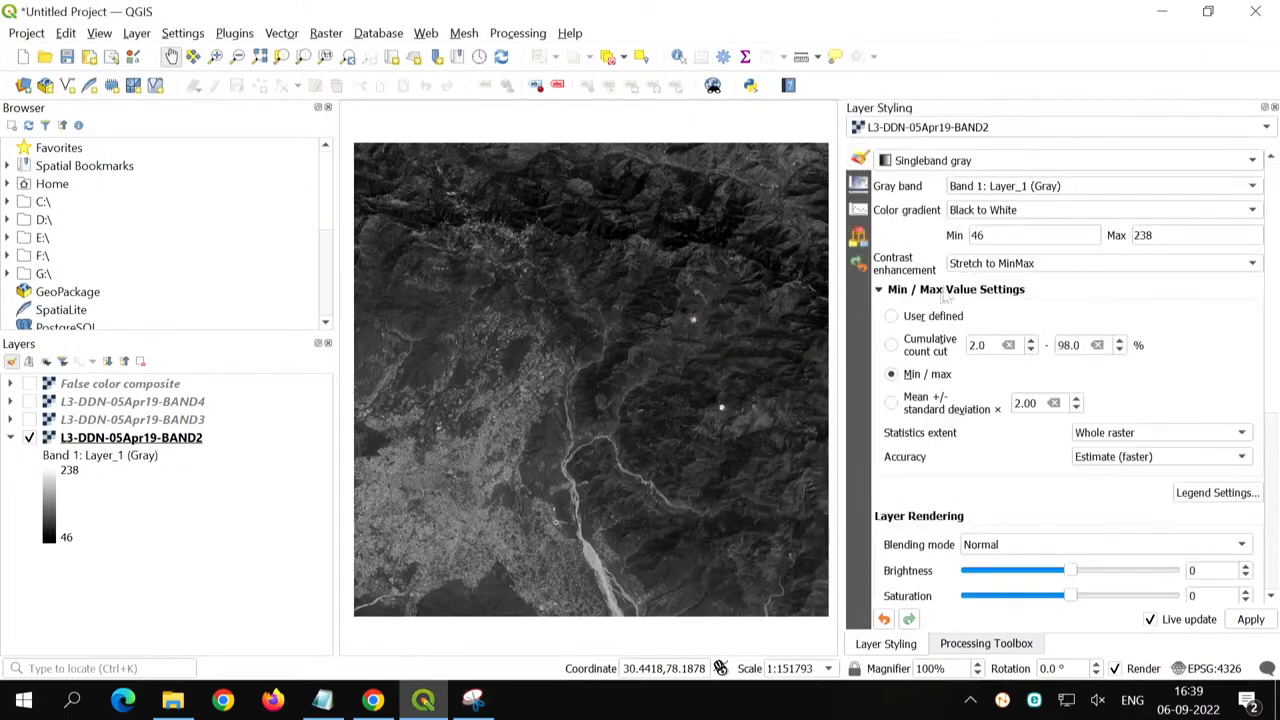
left_click(905, 350)
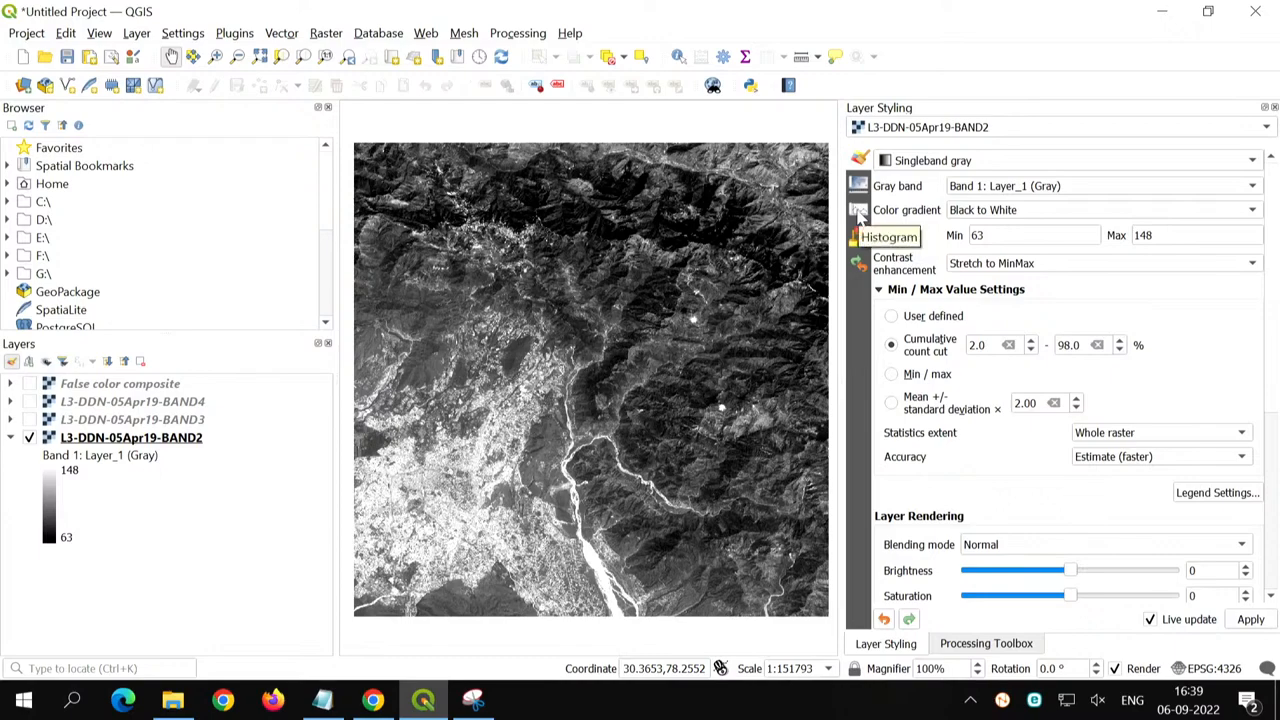
left_click(858, 212)
- Compare the captured snip side by side with the current histogram, minimize it, and return to the BAND2 symbology settings
key("alt+Tab")
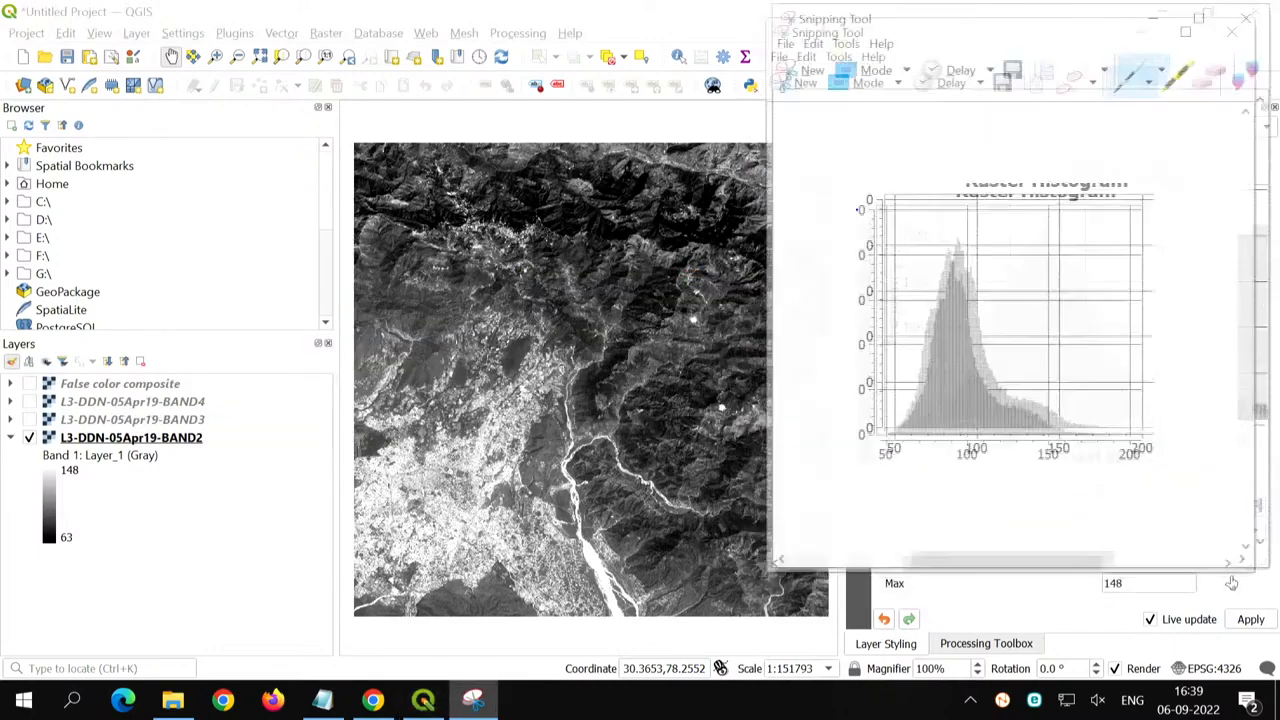
left_click_drag(1082, 20, 681, 32)
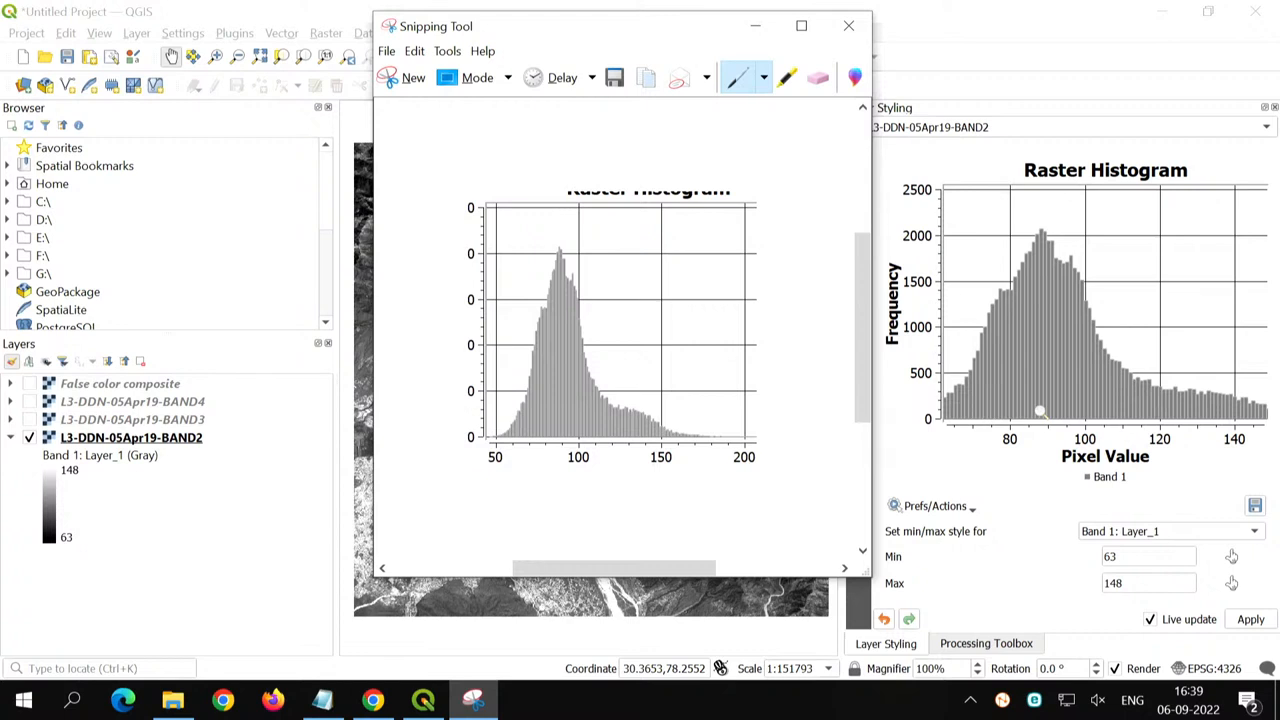
left_click(758, 30)
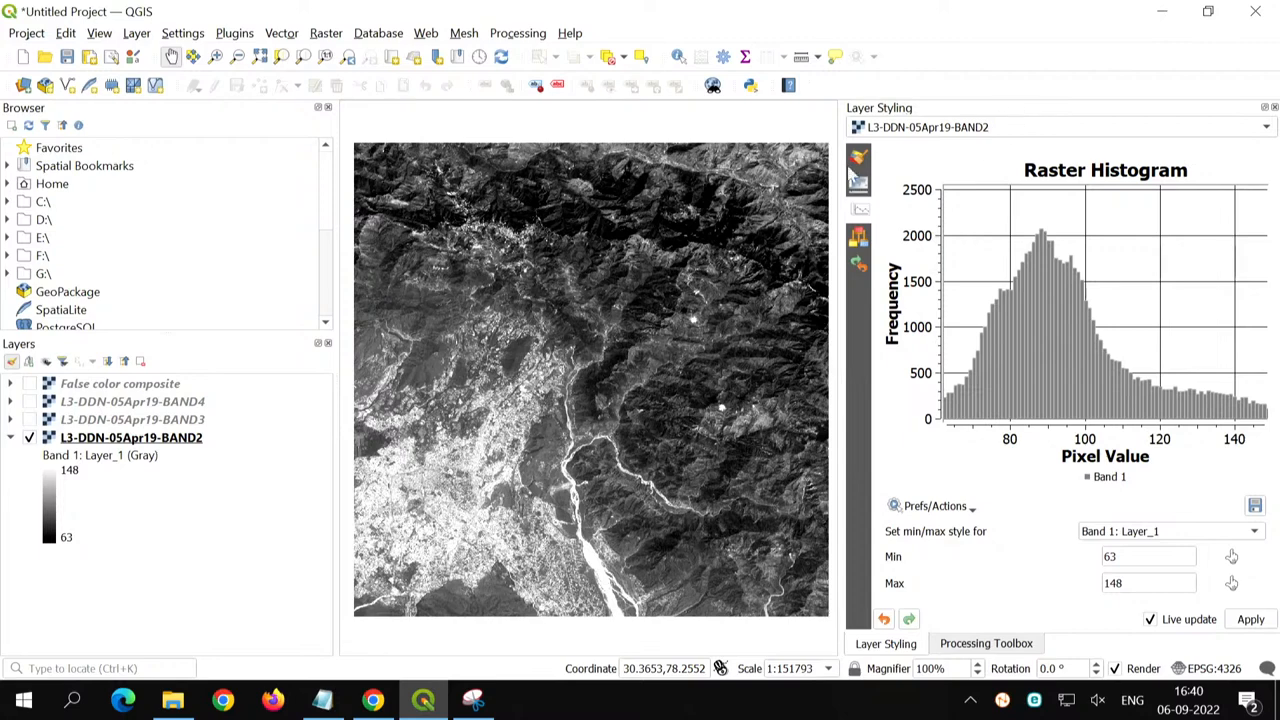
left_click(858, 162)
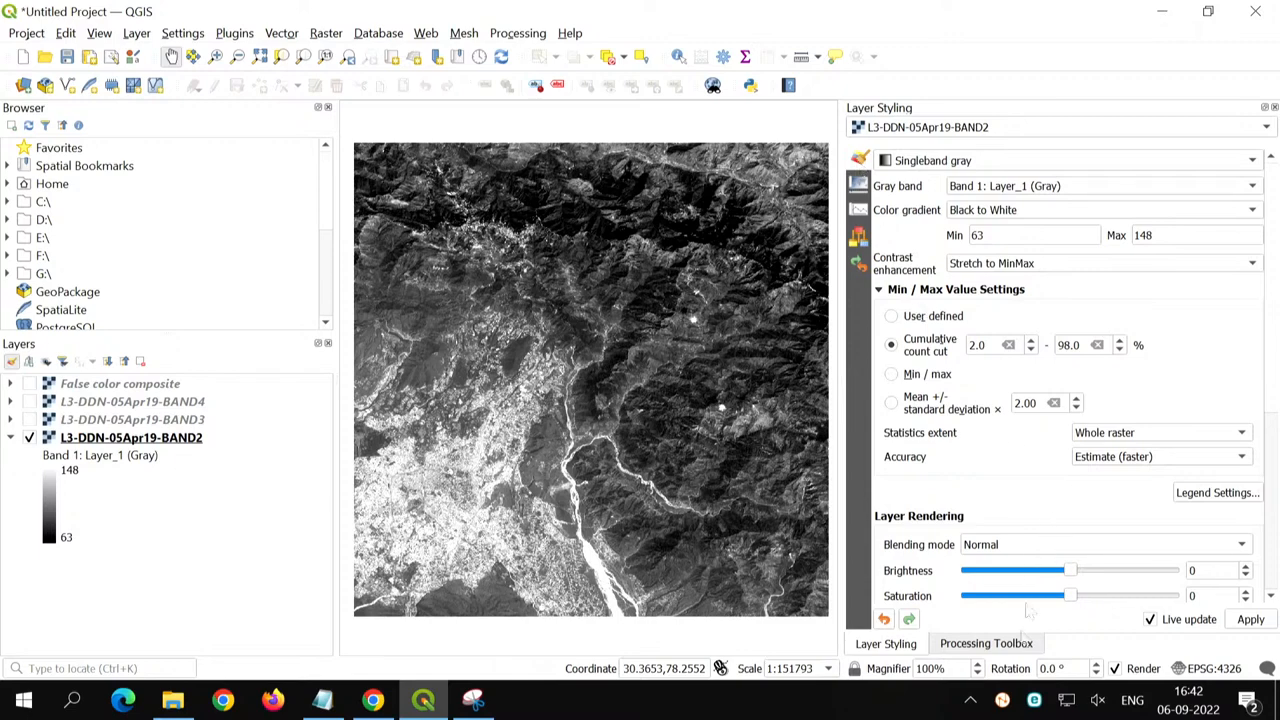
- Display the Processing Toolbox and expand the SAGA provider to show its tool groups
left_click(986, 644)
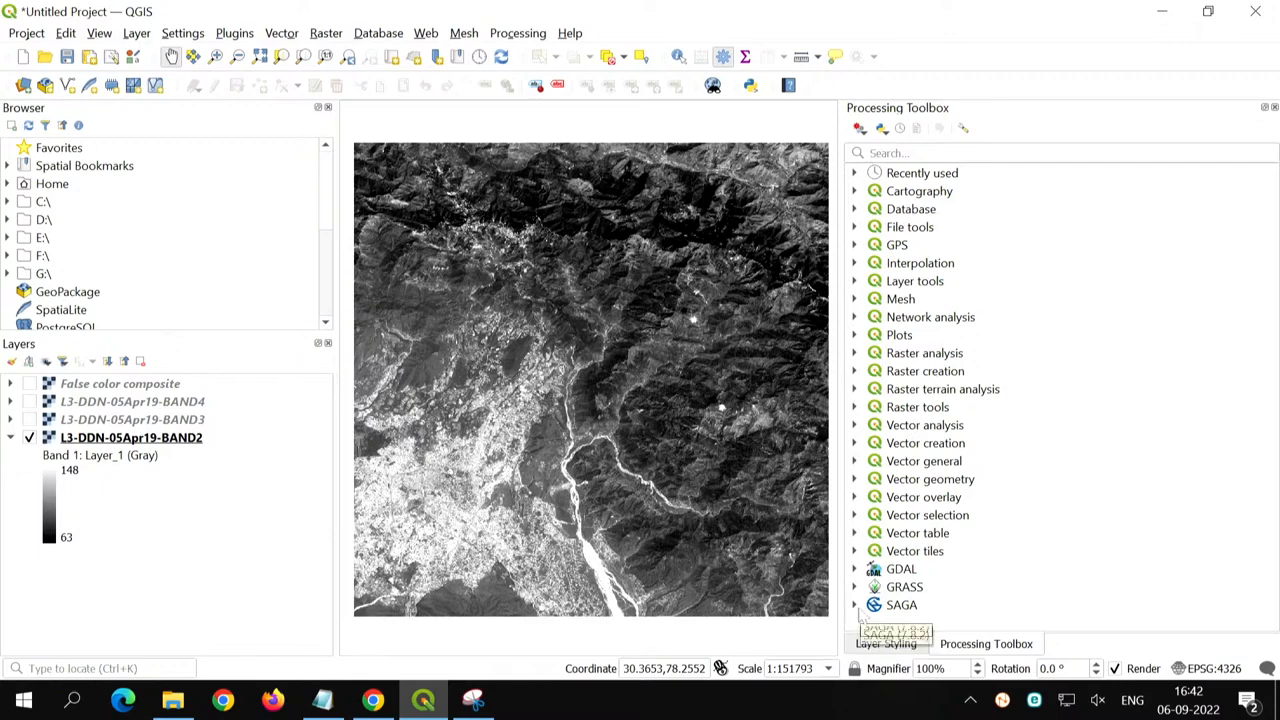
left_click(922, 590)
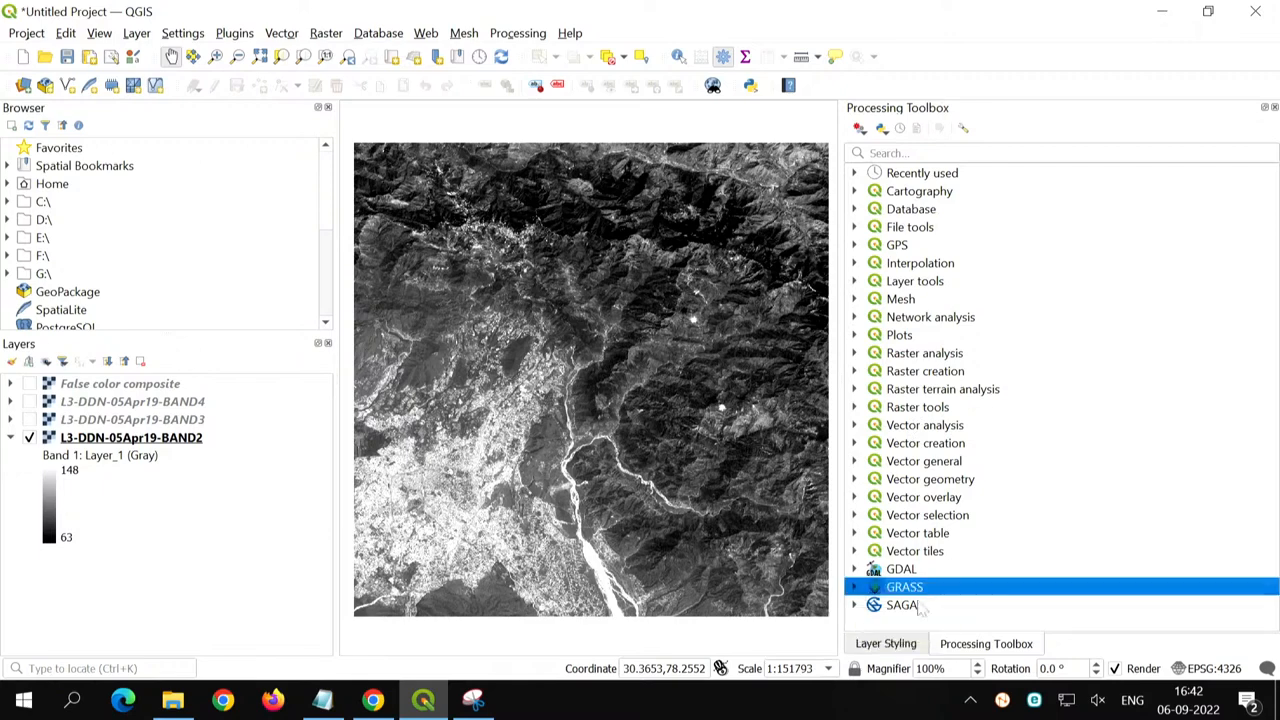
left_click(920, 607)
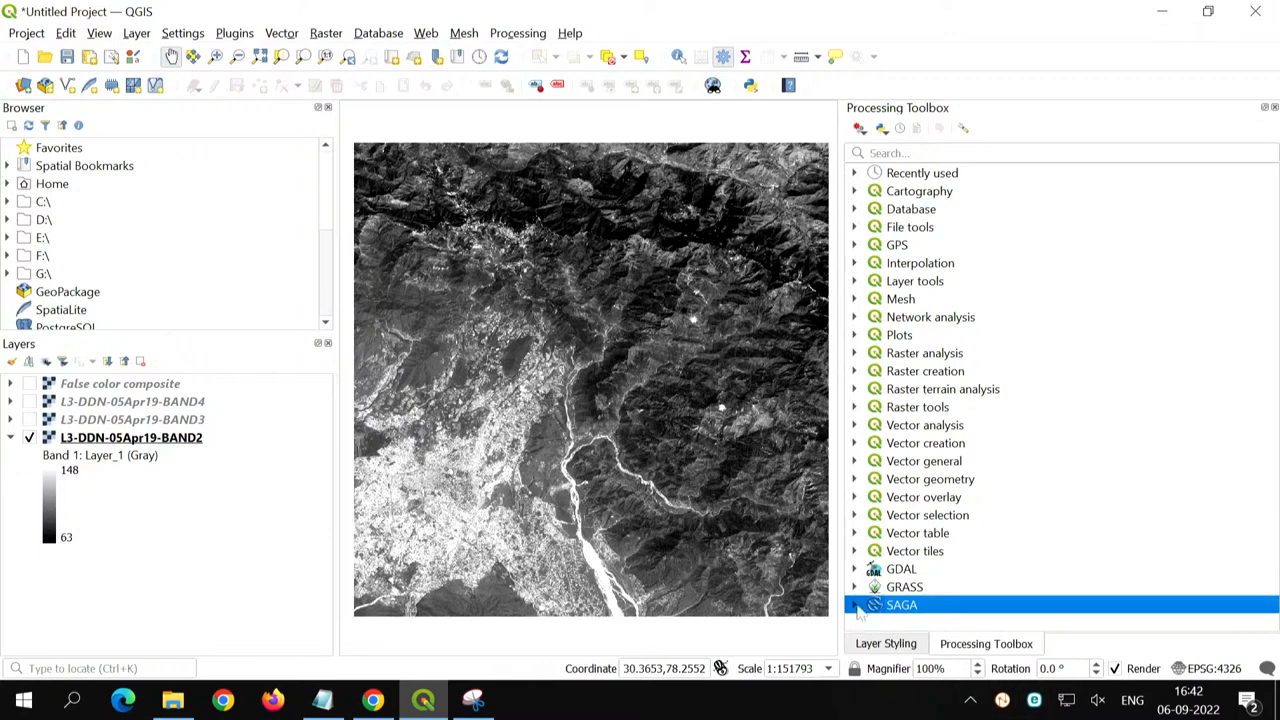
left_click(855, 606)
scroll(955, 558, "down", 3)
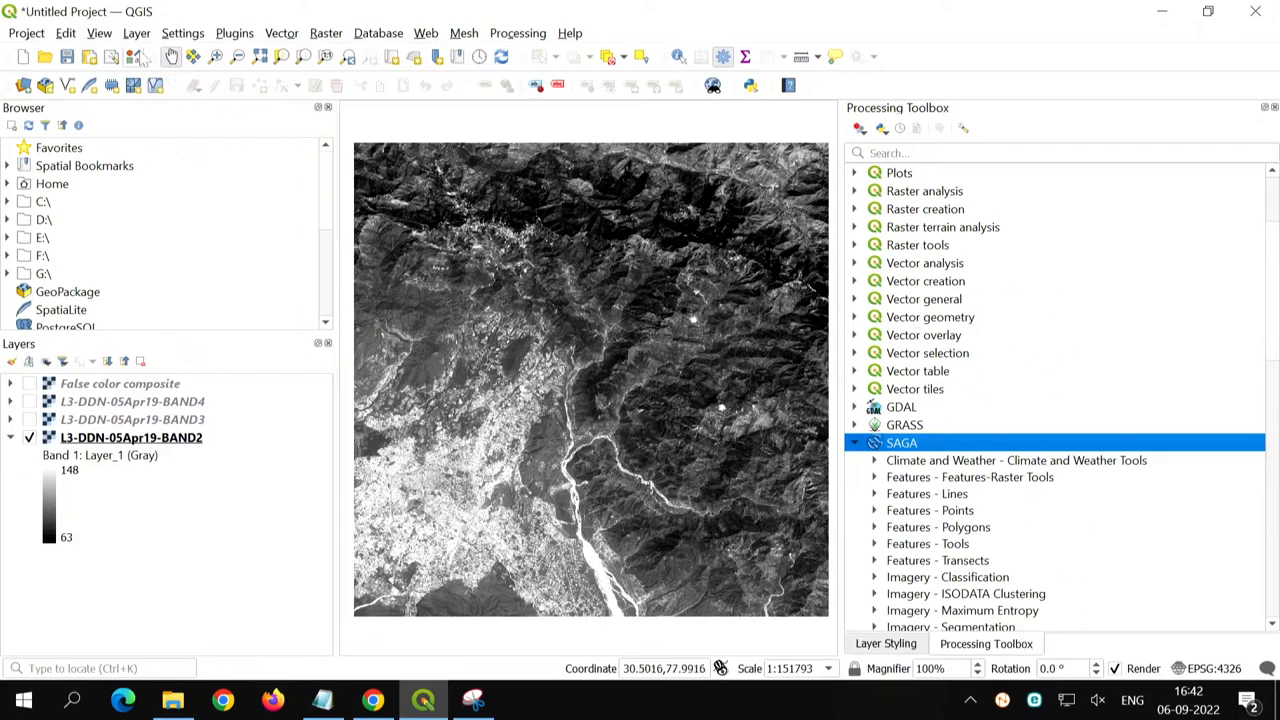
- Check the list of available panels for the Processing Toolbox entry and close the list without changing it
left_click(99, 33)
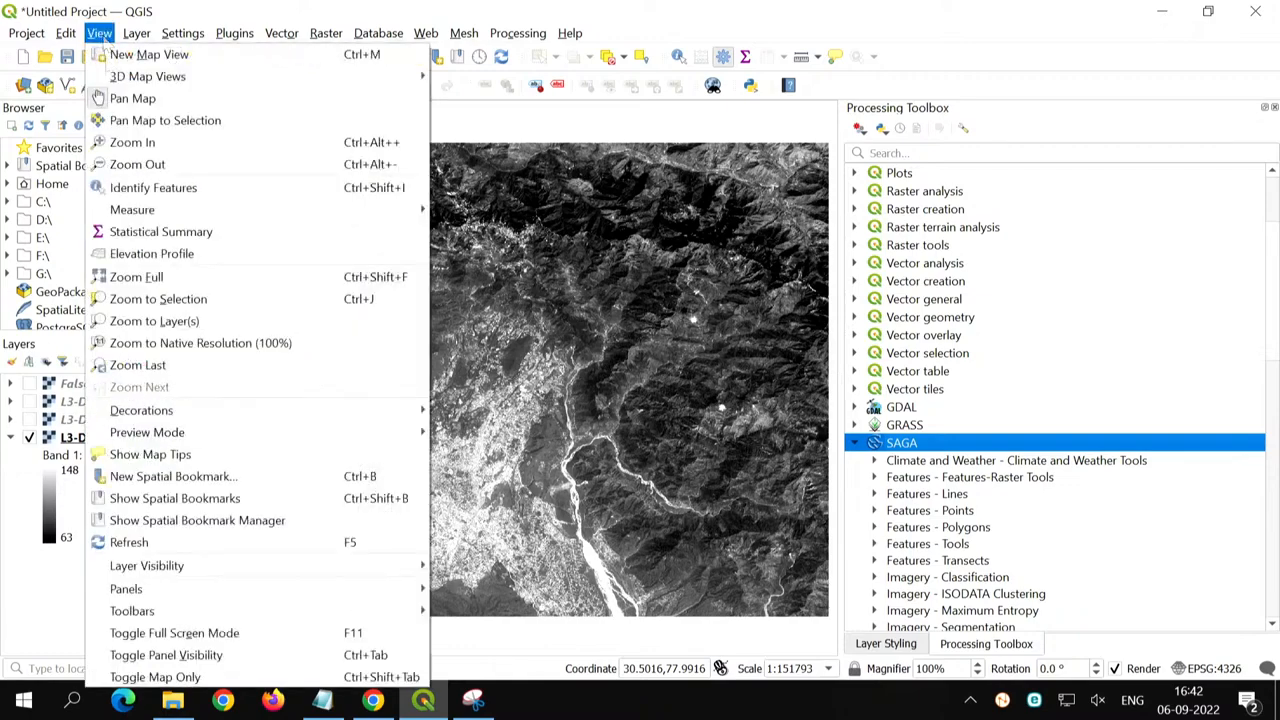
mouse_move(165, 591)
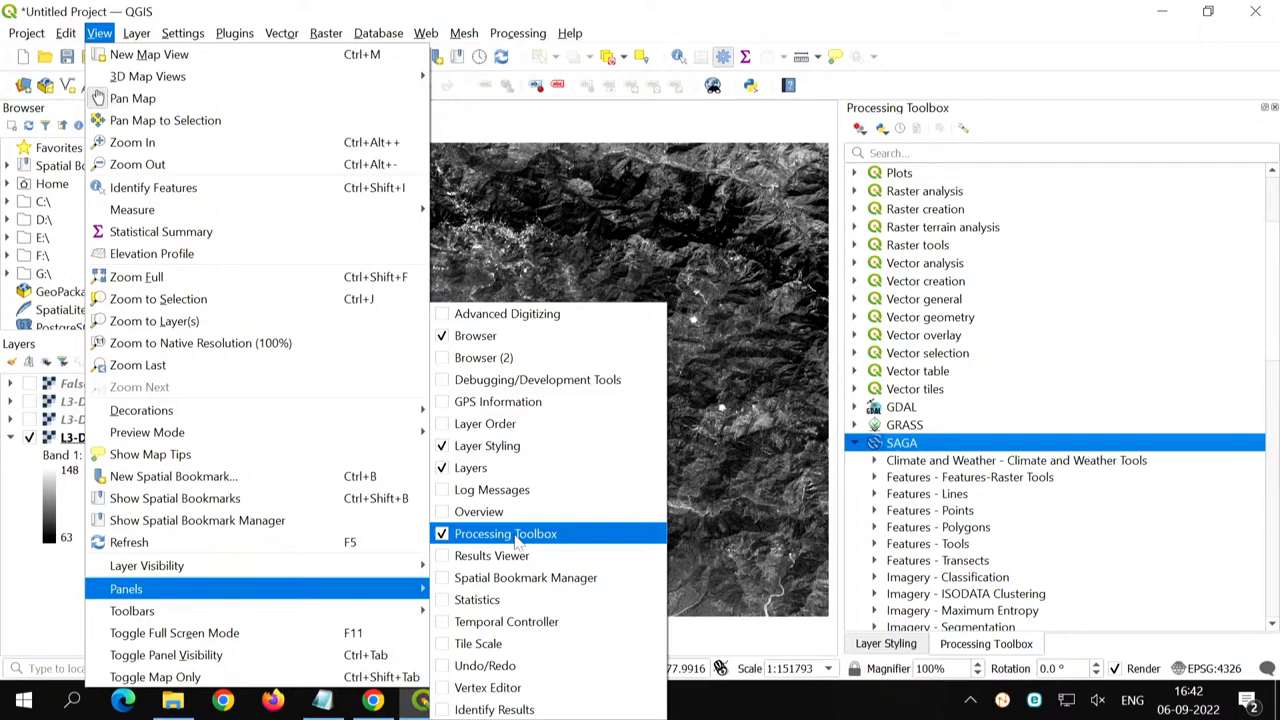
left_click(487, 8)
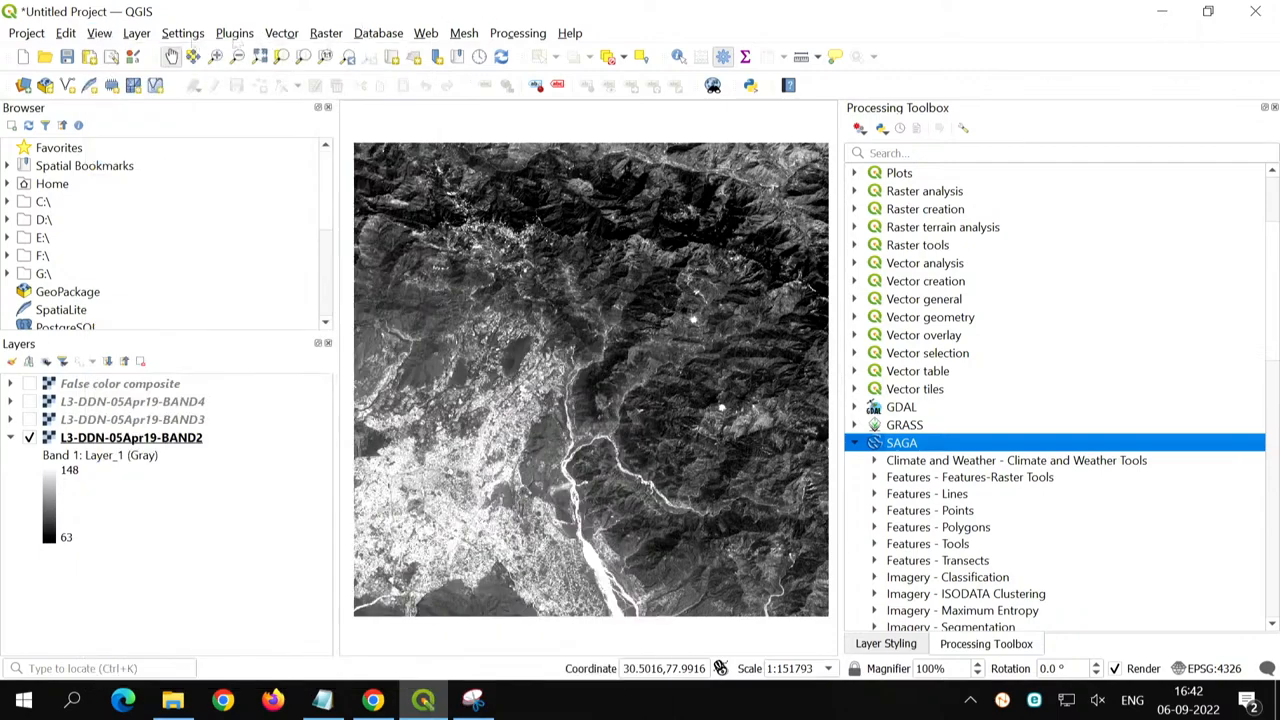
- Inspect the Processing entry among the installed plugins in the plugin manager, then close the manager
left_click(236, 36)
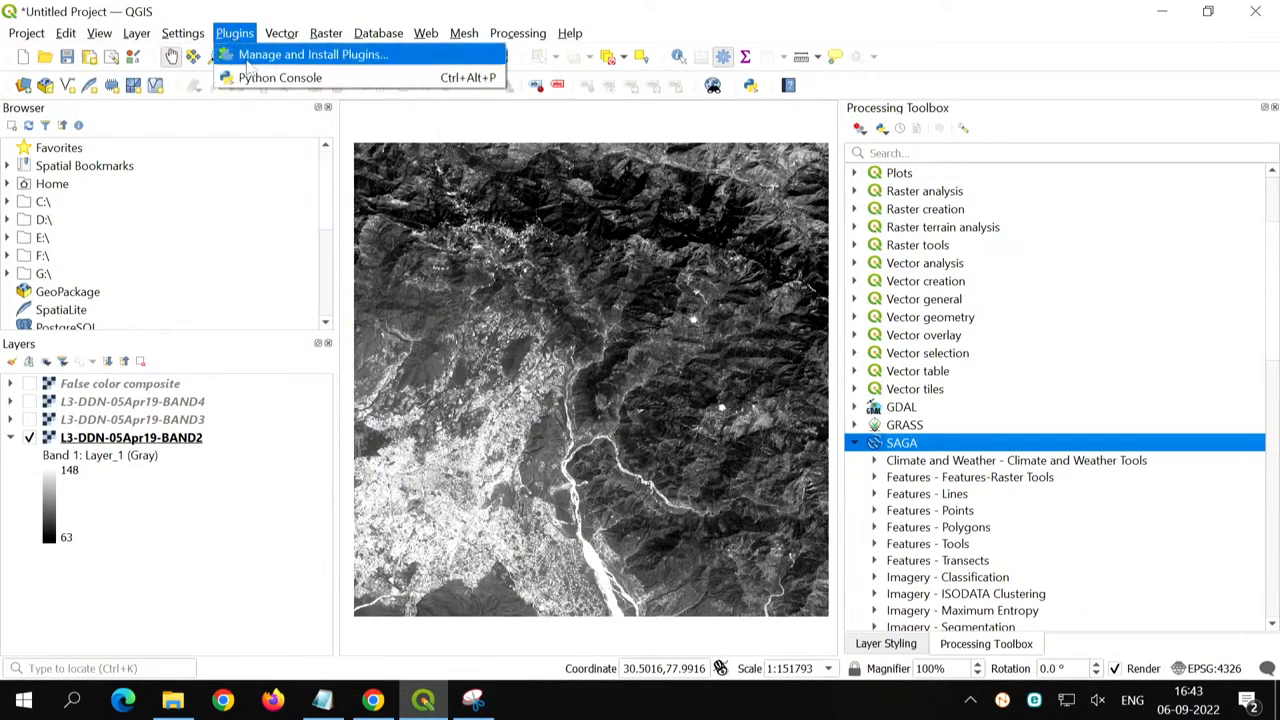
left_click(247, 64)
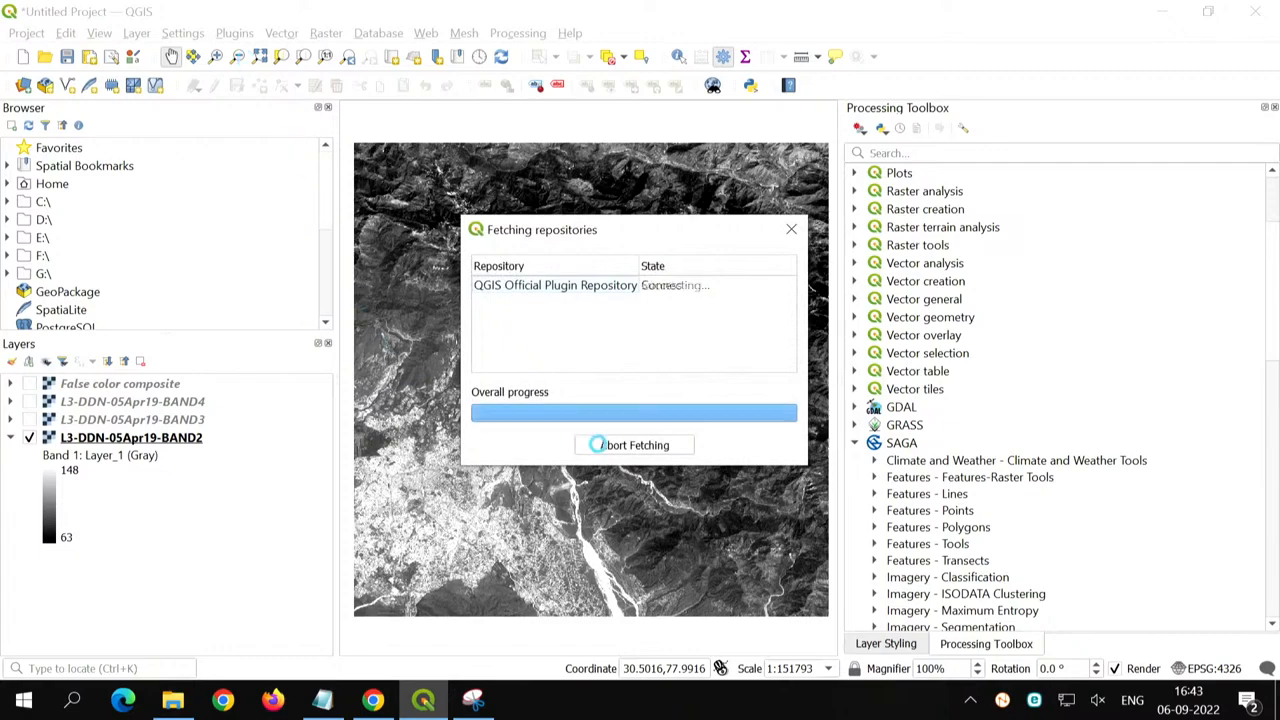
left_click(632, 445)
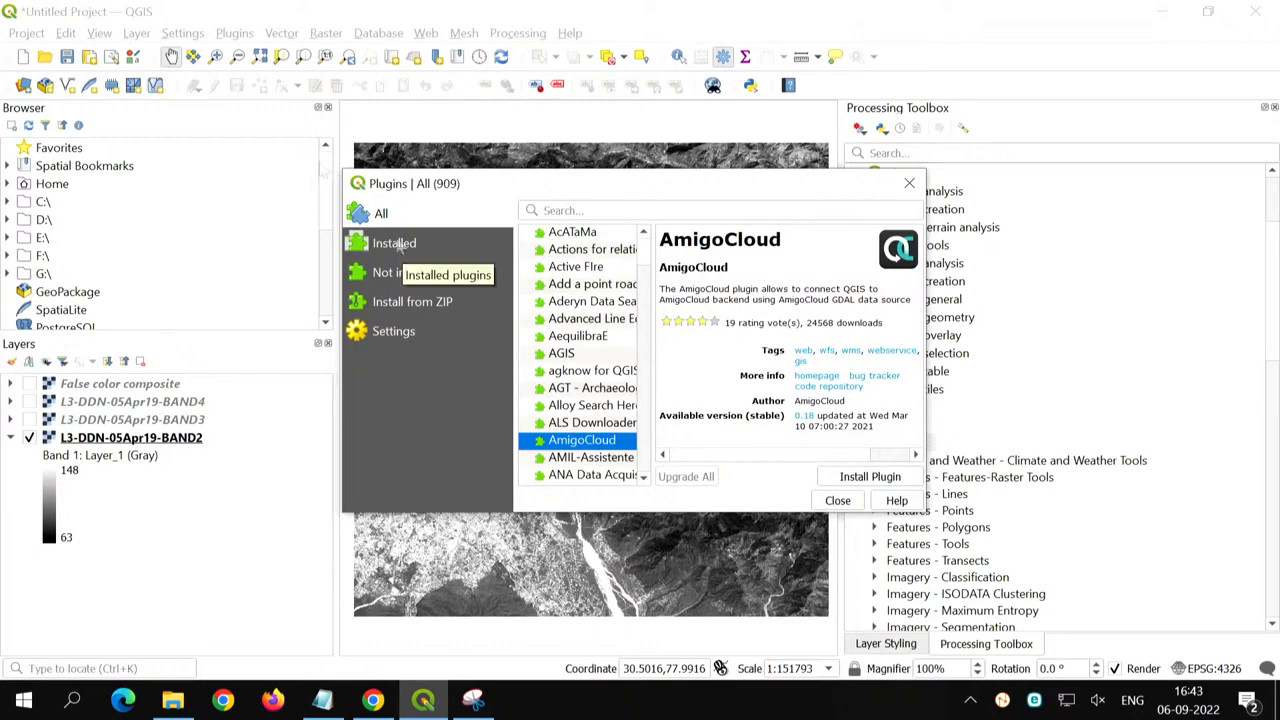
key("Escape")
left_click(234, 33)
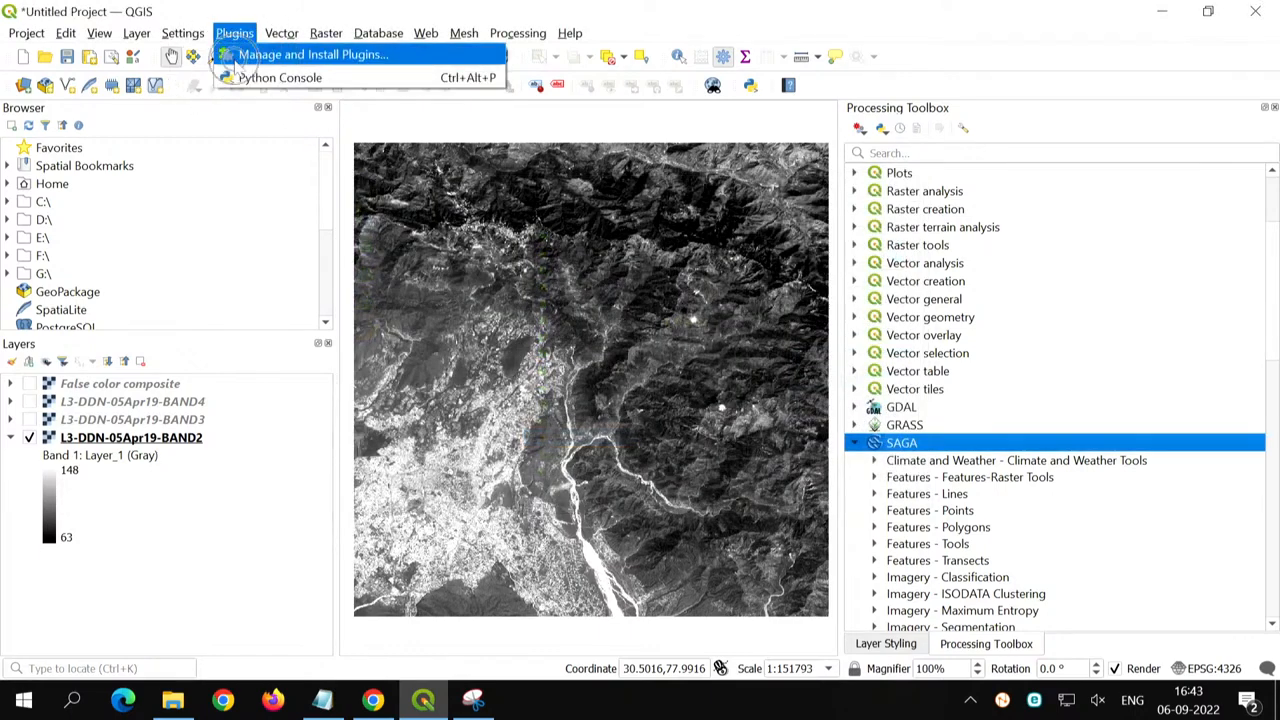
key("Escape")
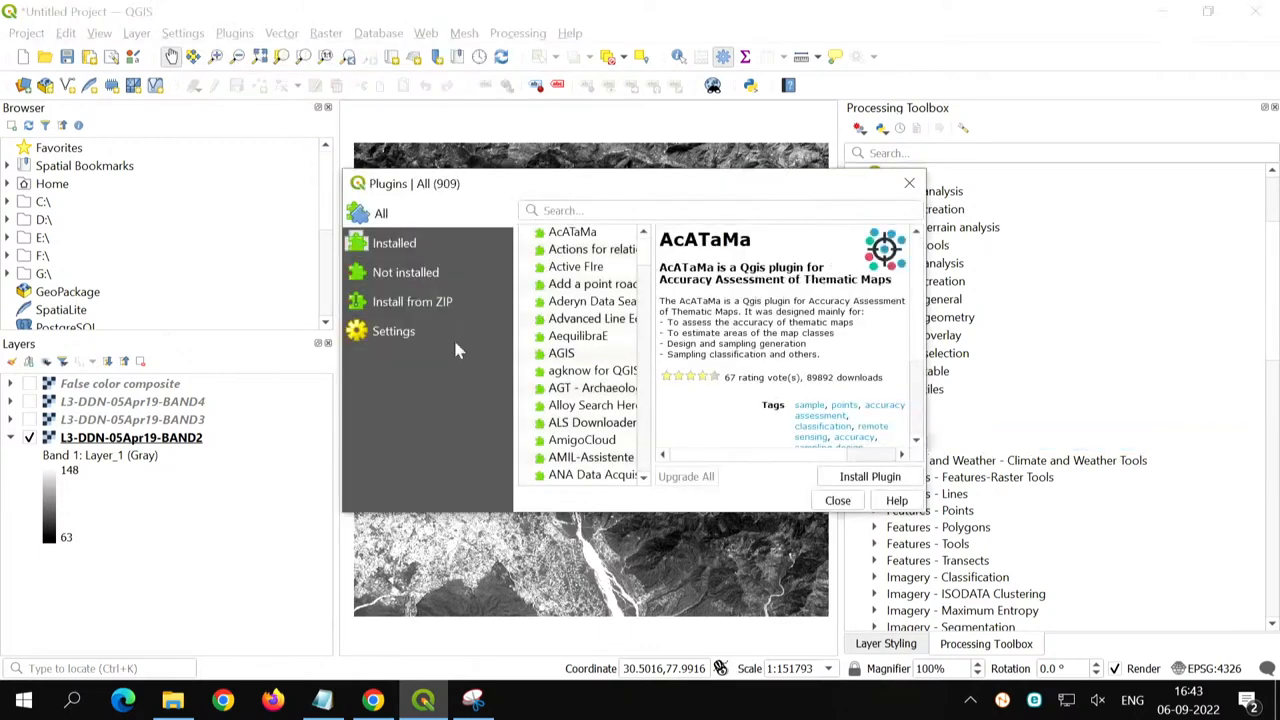
left_click(396, 250)
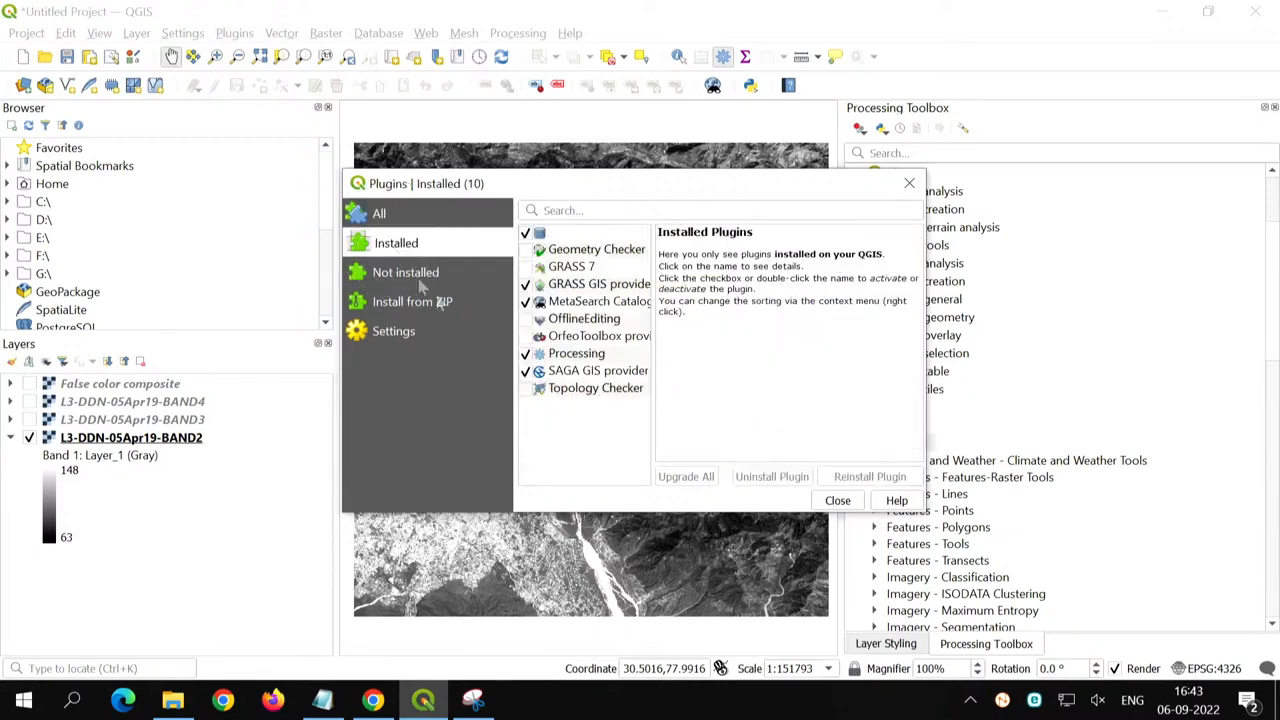
left_click(576, 360)
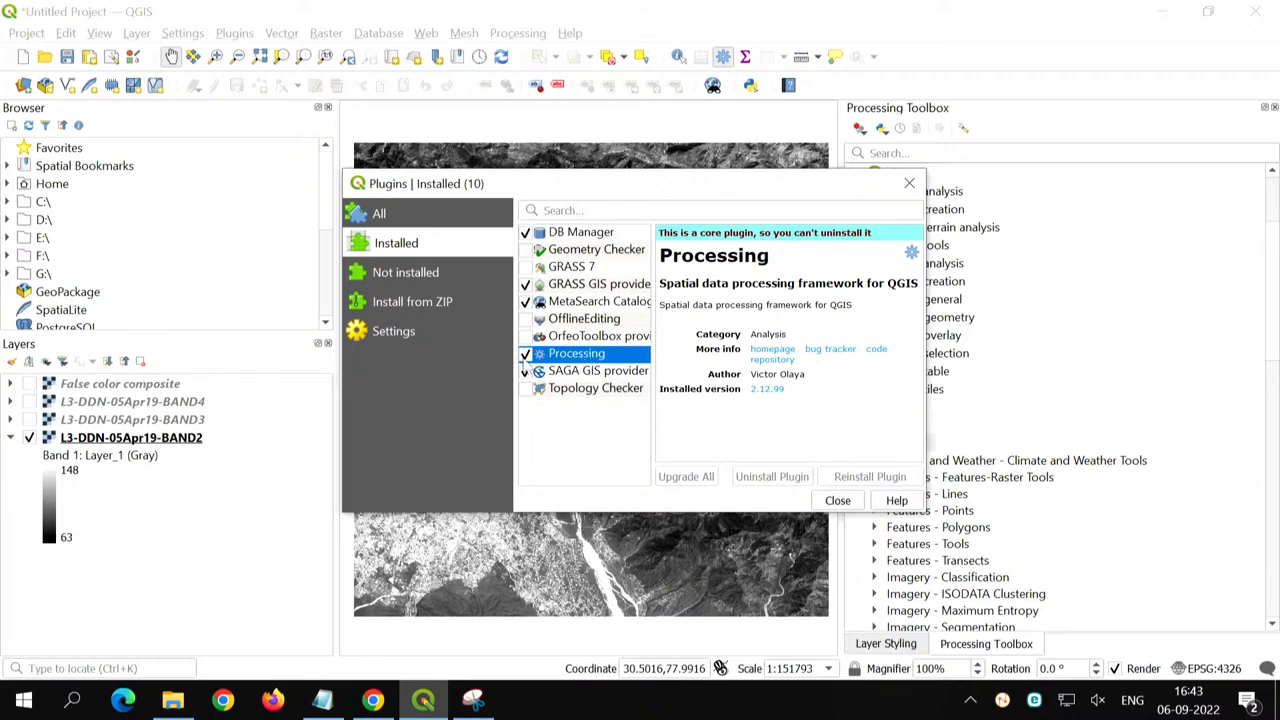
left_click(523, 360)
left_click(908, 186)
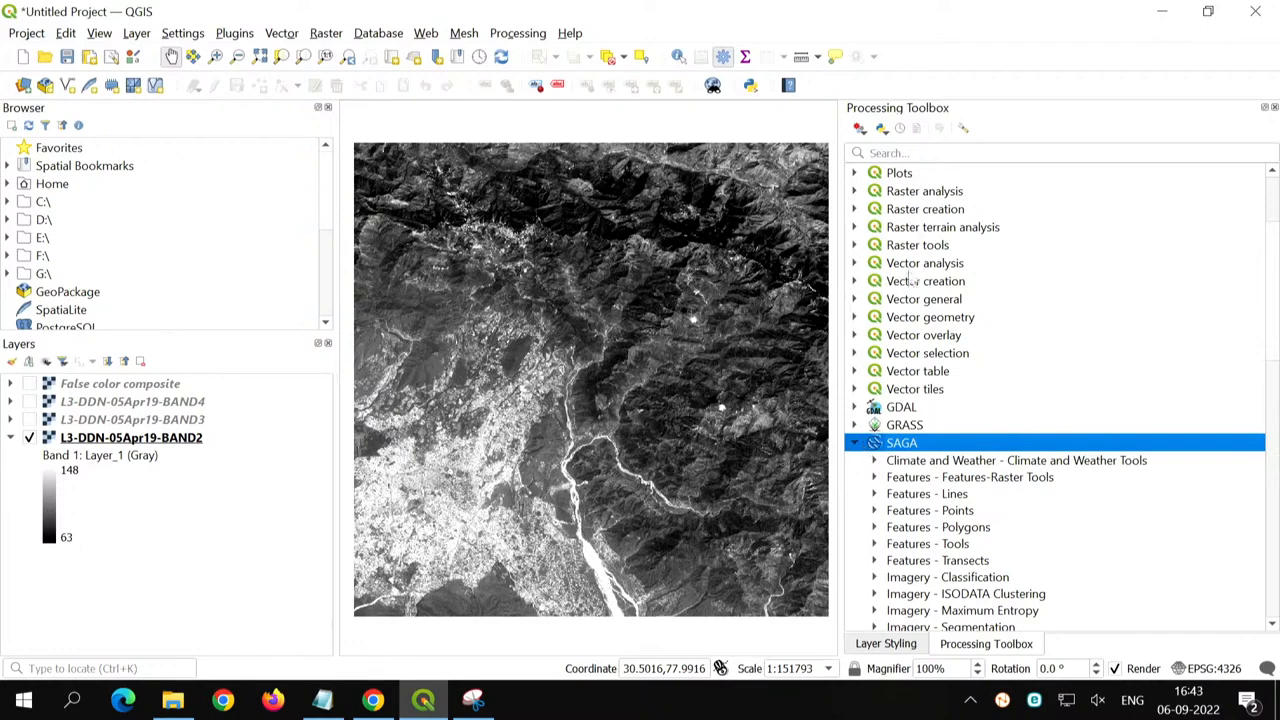
- Collapse and re-expand the SAGA provider and look through its tool groups for the raster filter tools
left_click(855, 443)
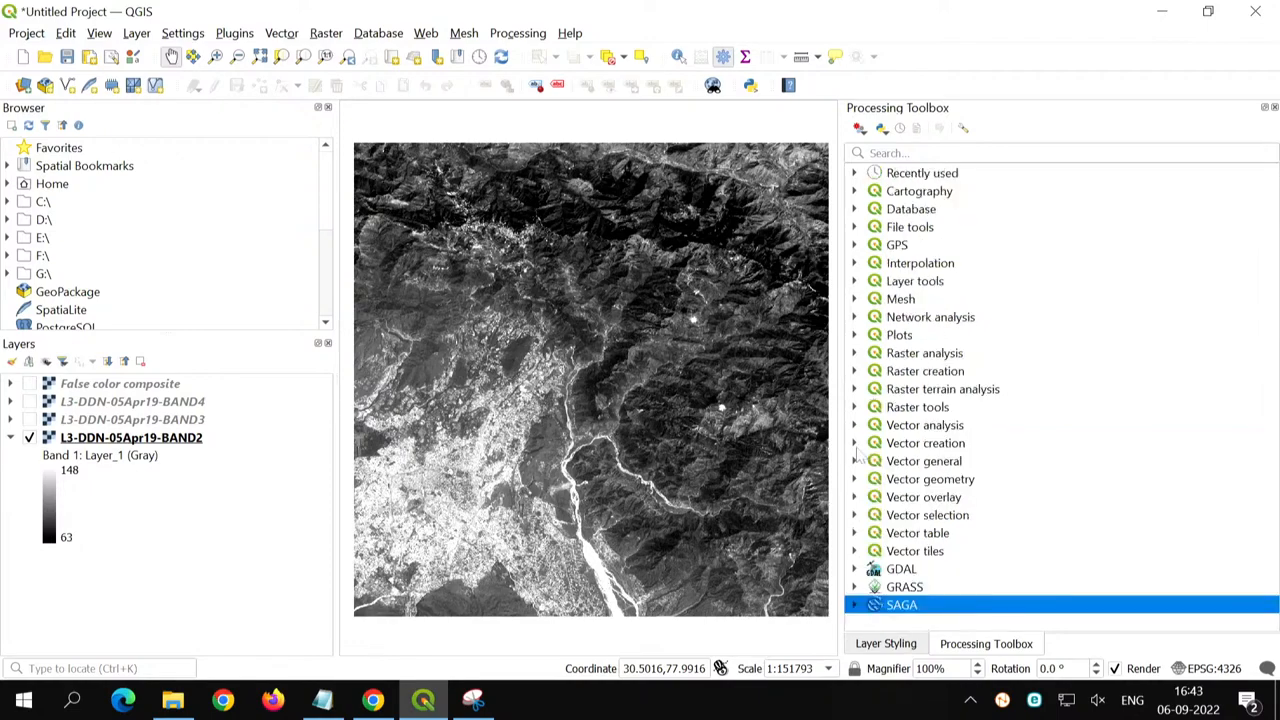
left_click(855, 603)
scroll(903, 540, "down", 1)
scroll(903, 540, "down", 5)
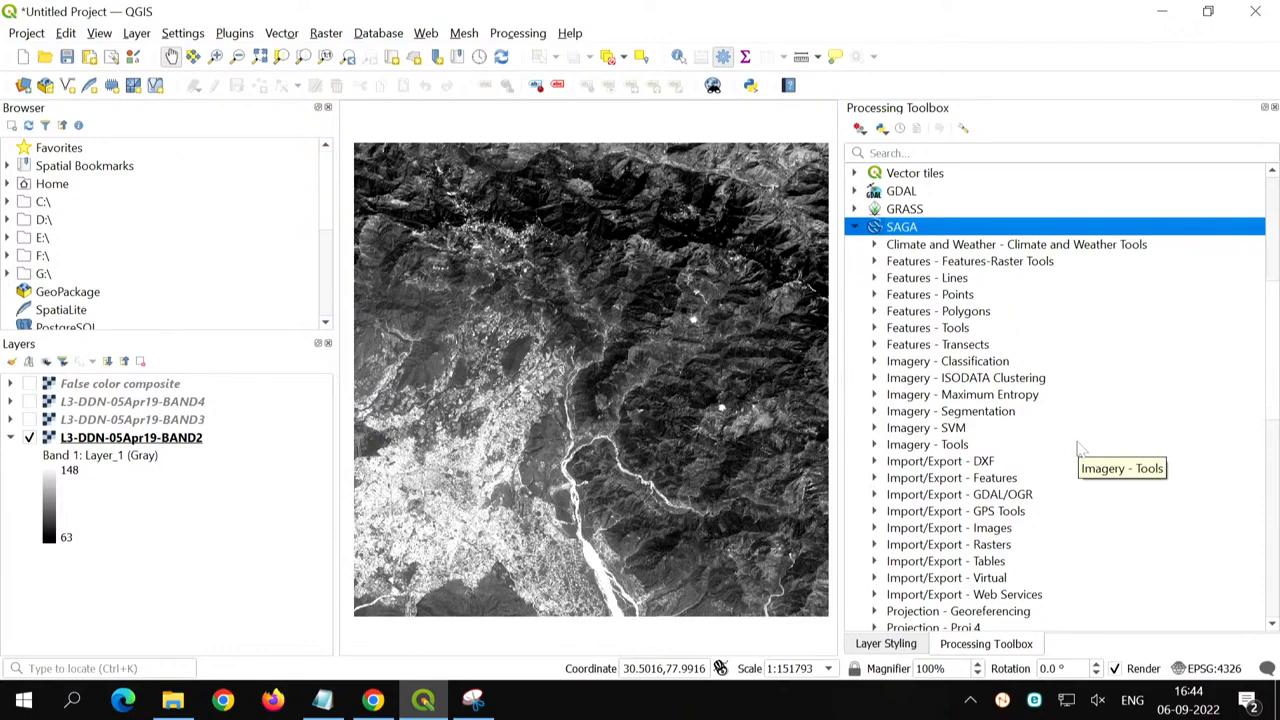
scroll(1080, 447, "down", 2)
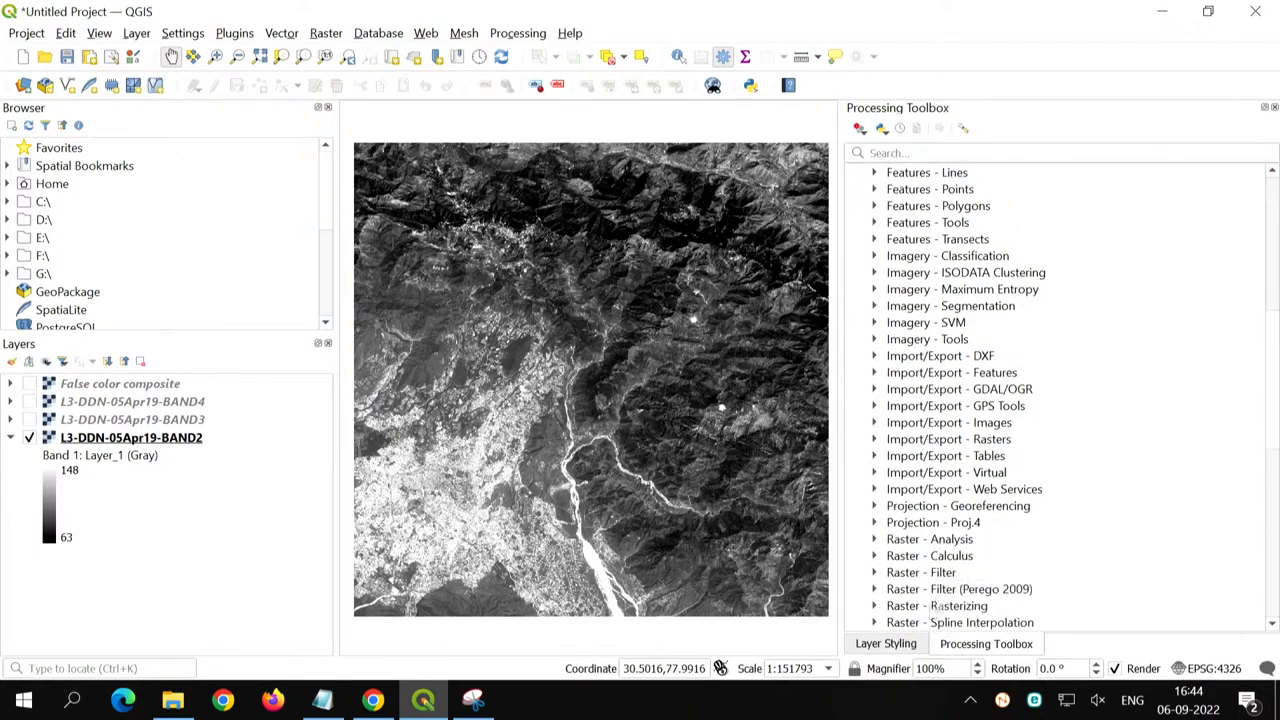
scroll(898, 406, "down", 2)
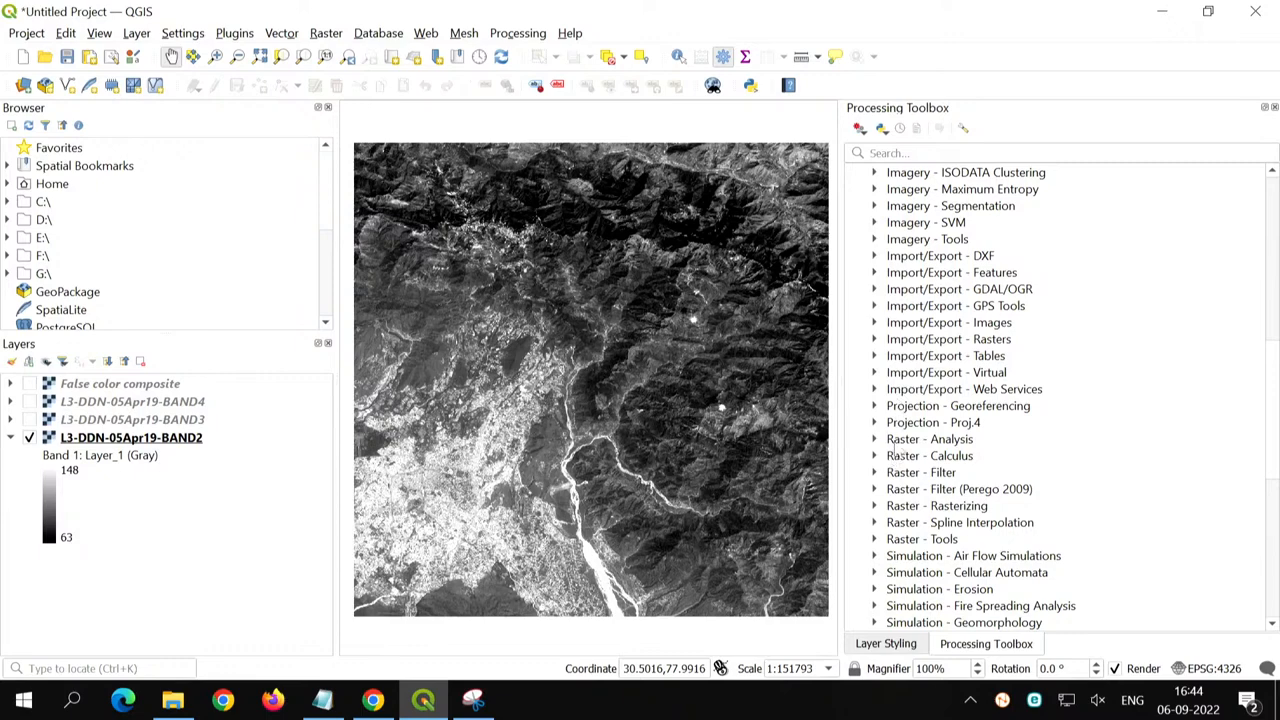
scroll(907, 364, "up", 4)
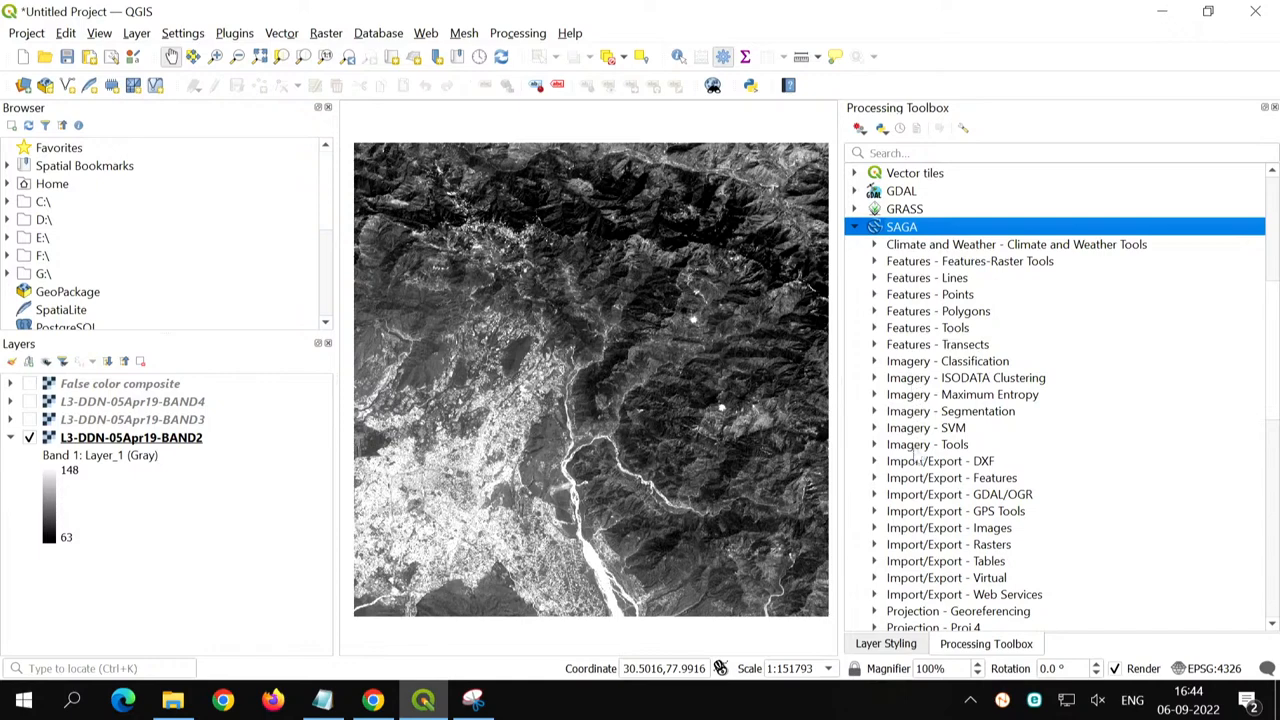
scroll(914, 458, "down", 4)
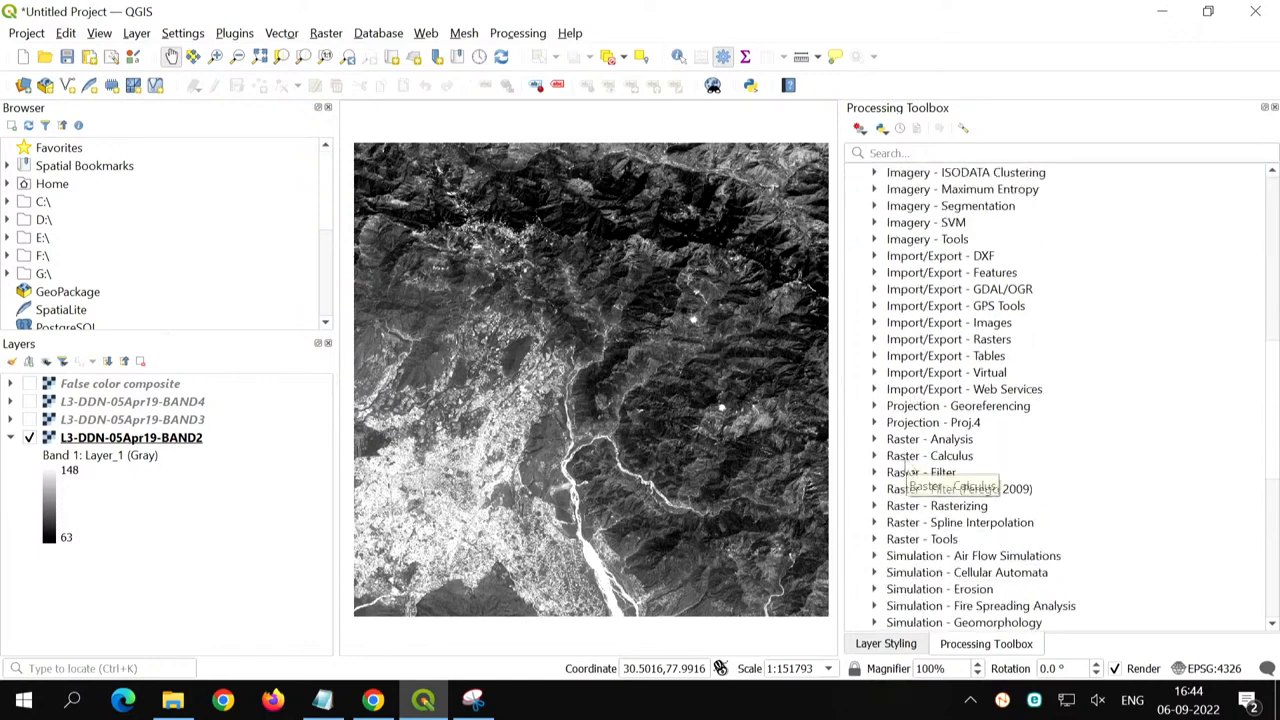
scroll(904, 472, "down", 4)
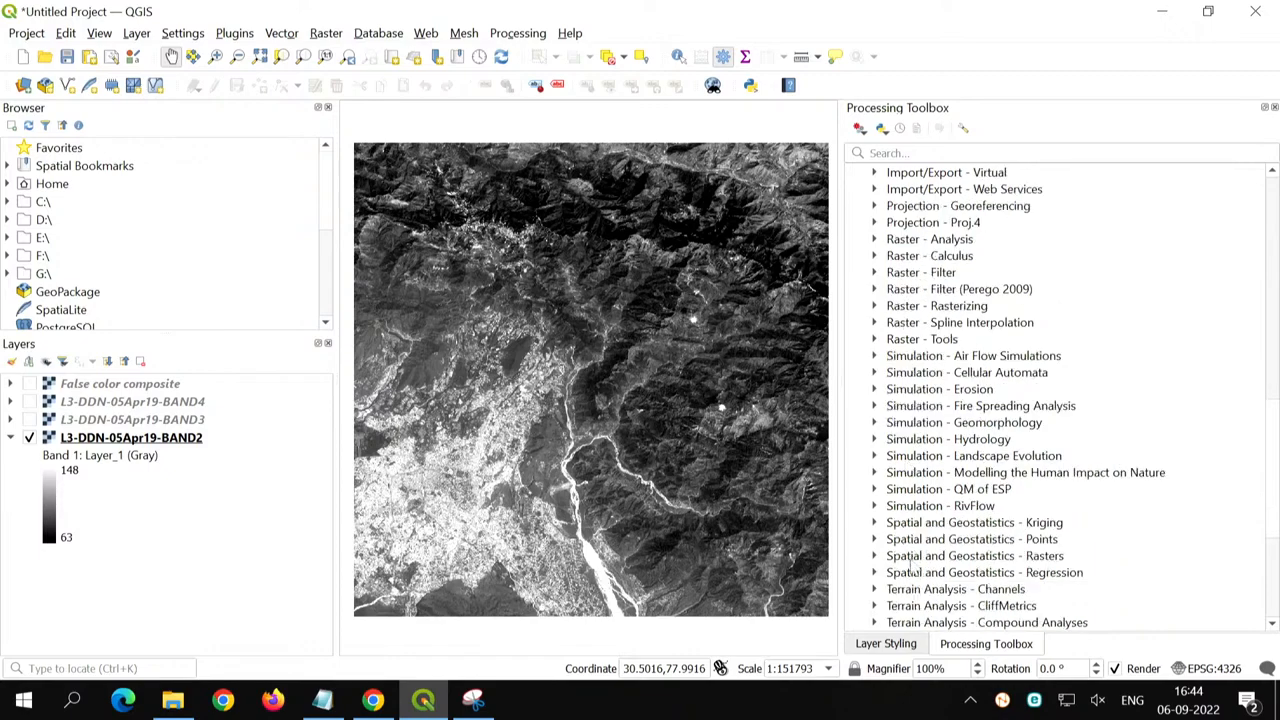
scroll(912, 568, "down", 2)
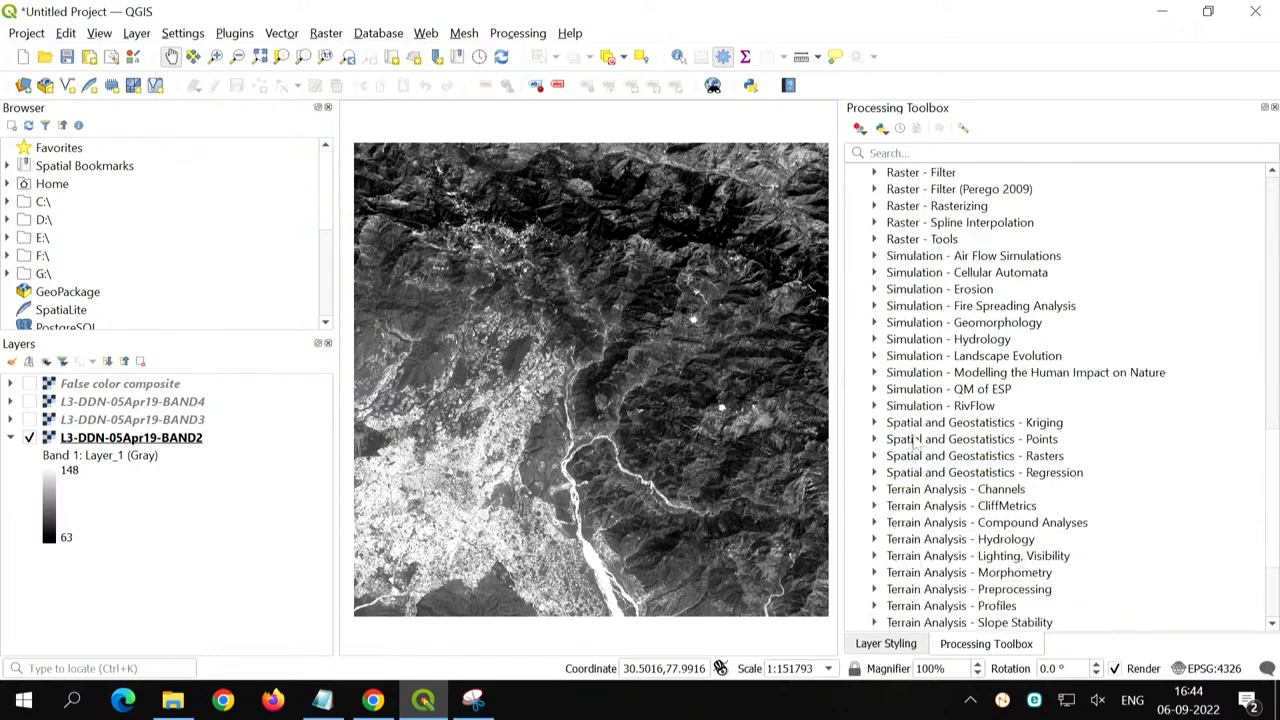
scroll(914, 440, "down", 3)
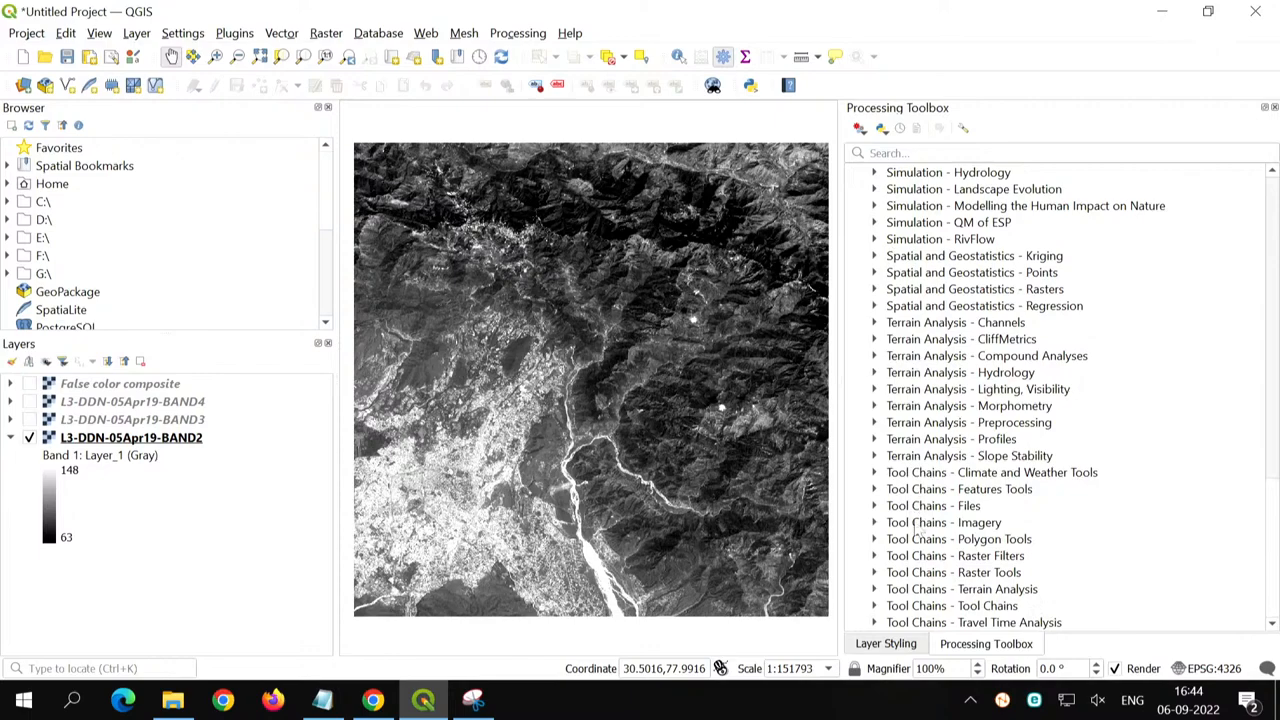
scroll(922, 326, "up", 4)
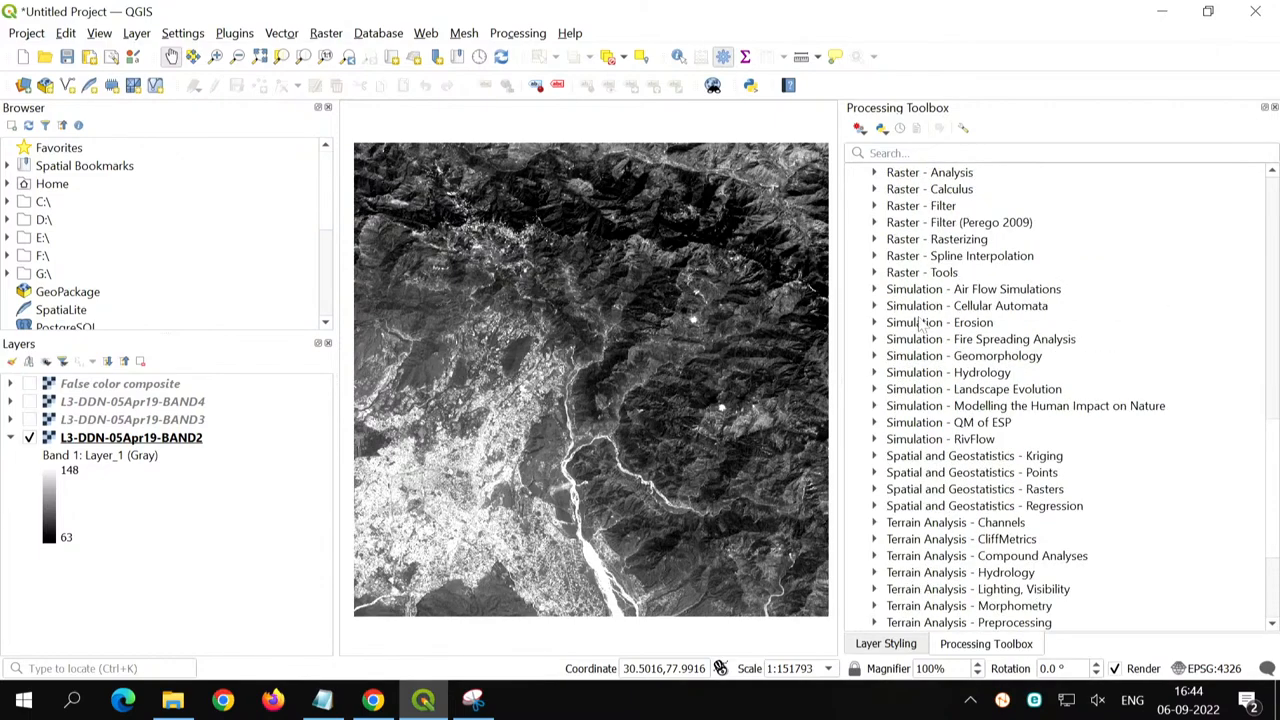
scroll(922, 326, "up", 3)
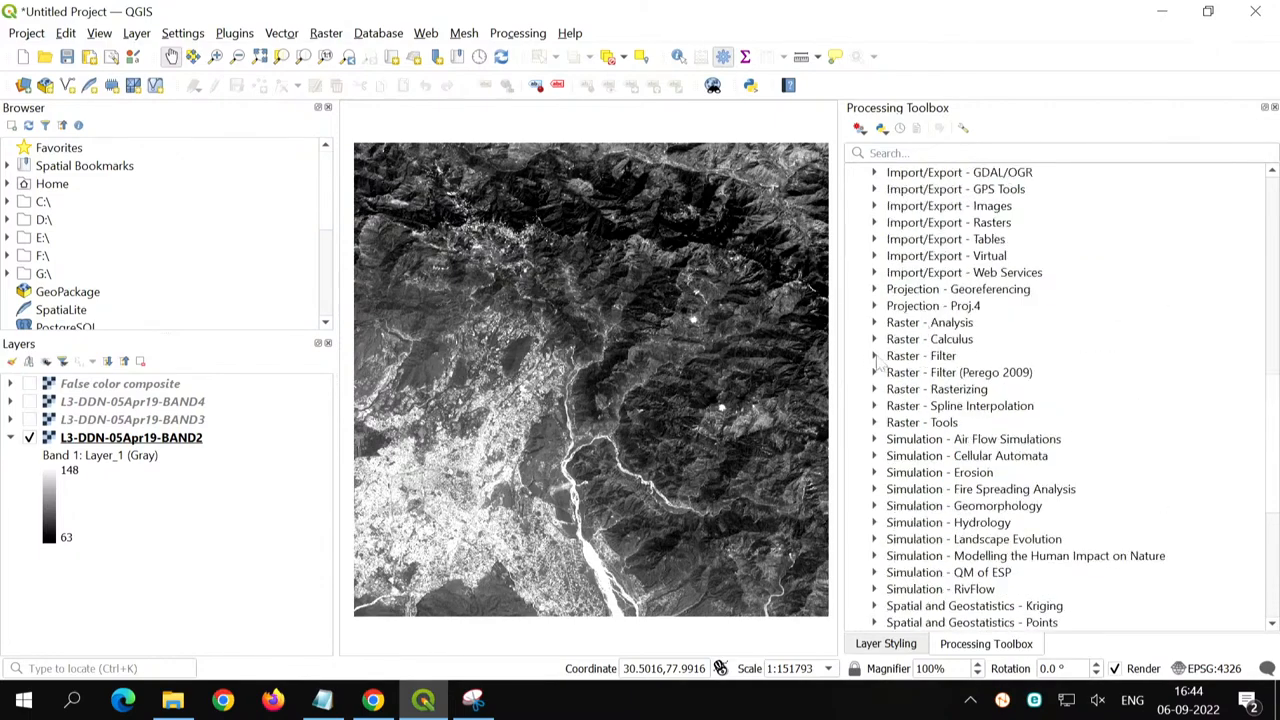
- Expand the SAGA Raster - Filter group and open the Simple Filter tool
left_click(877, 360)
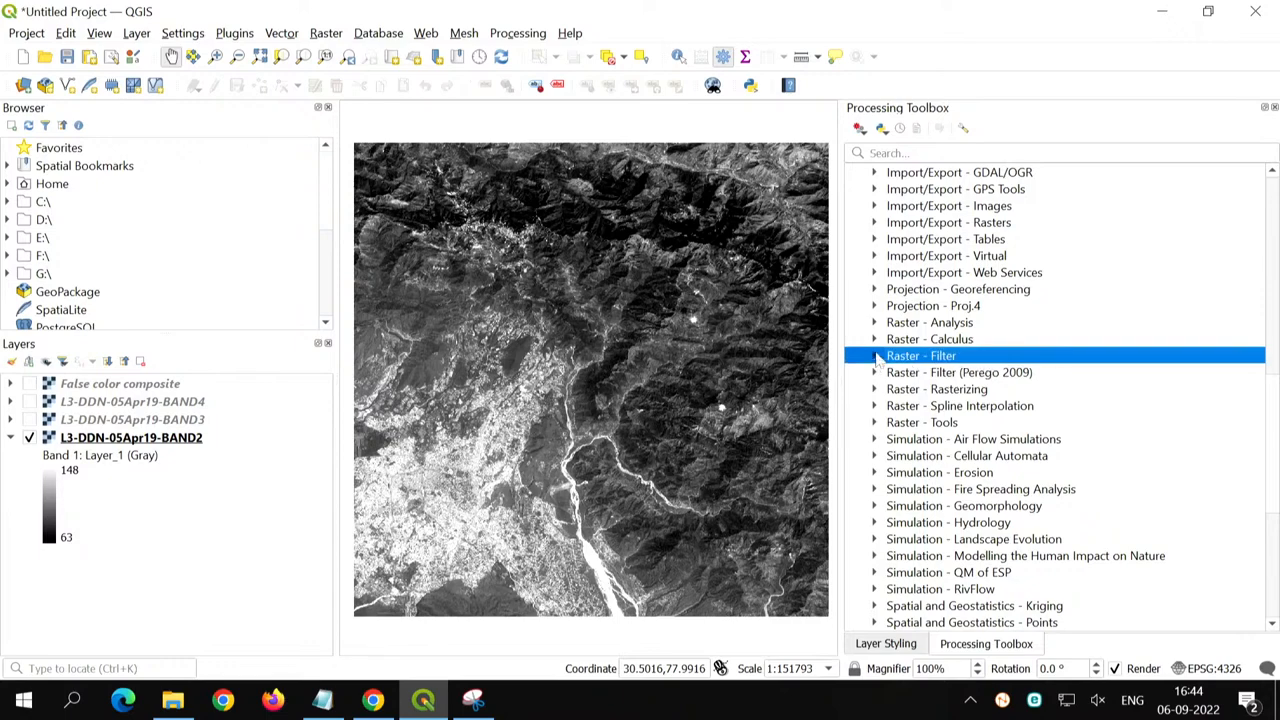
left_click(875, 357)
scroll(937, 485, "down", 1)
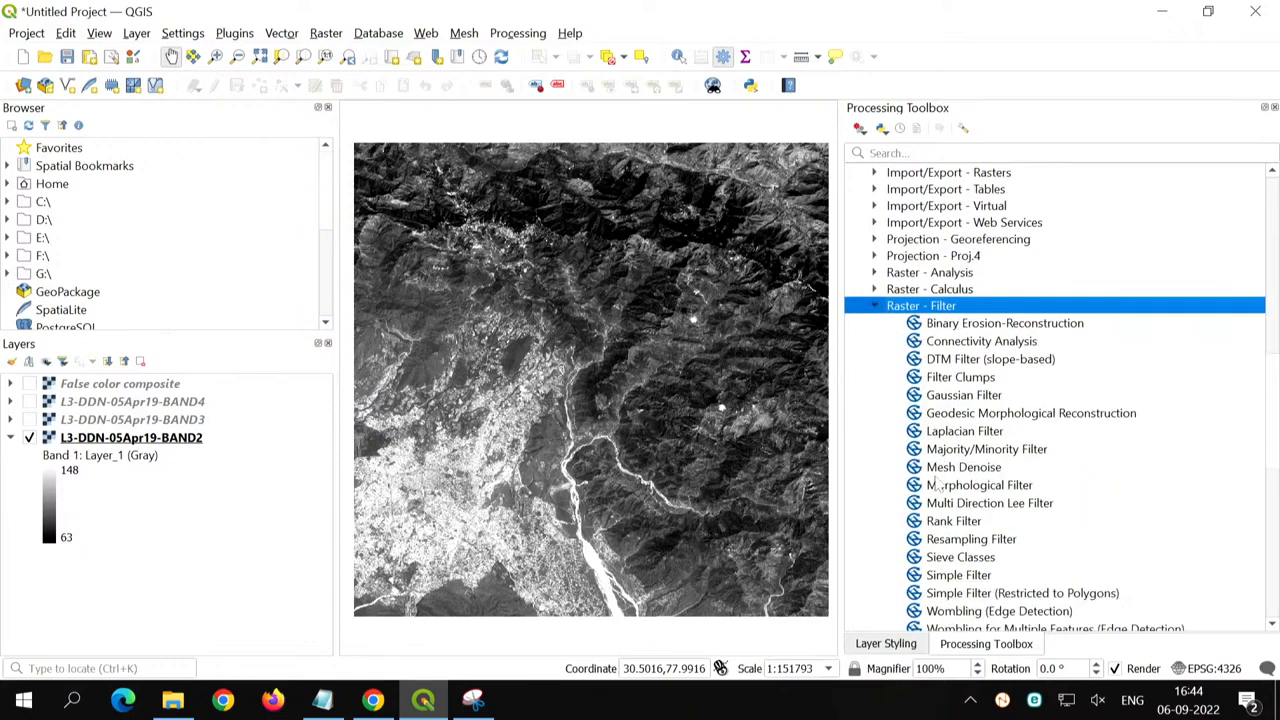
scroll(937, 485, "down", 1)
left_click(956, 527)
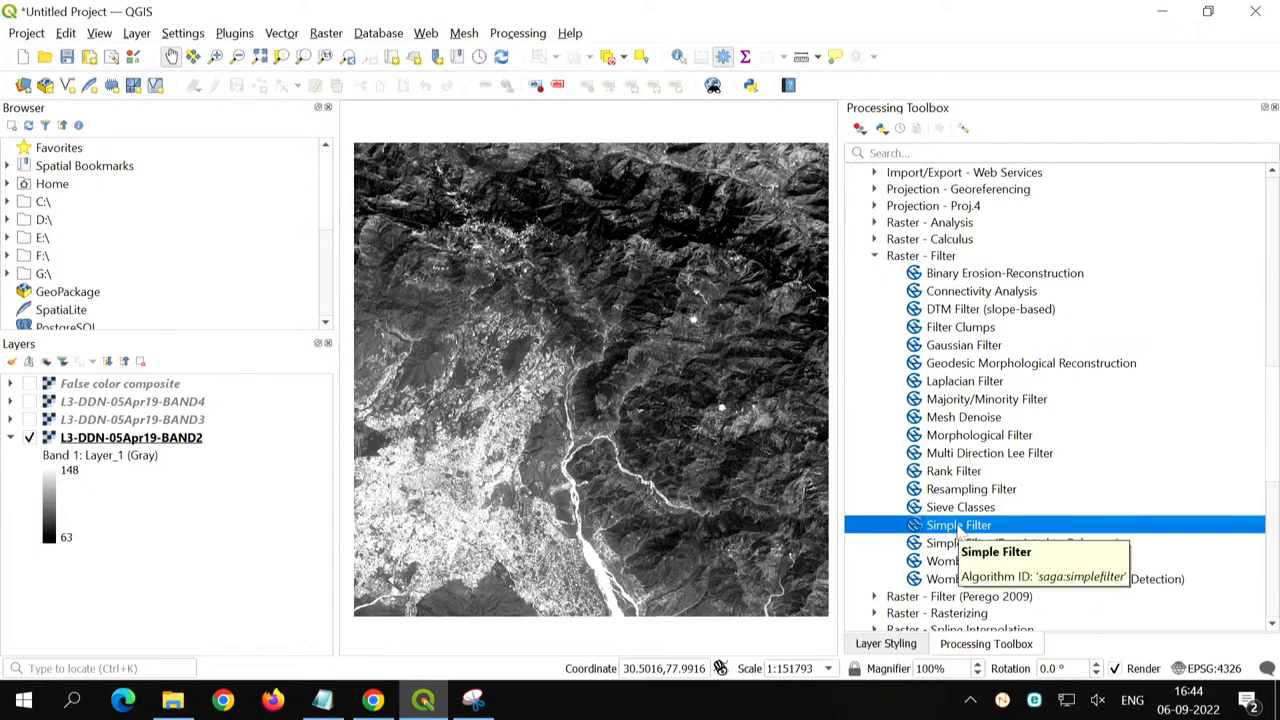
double_click(958, 527)
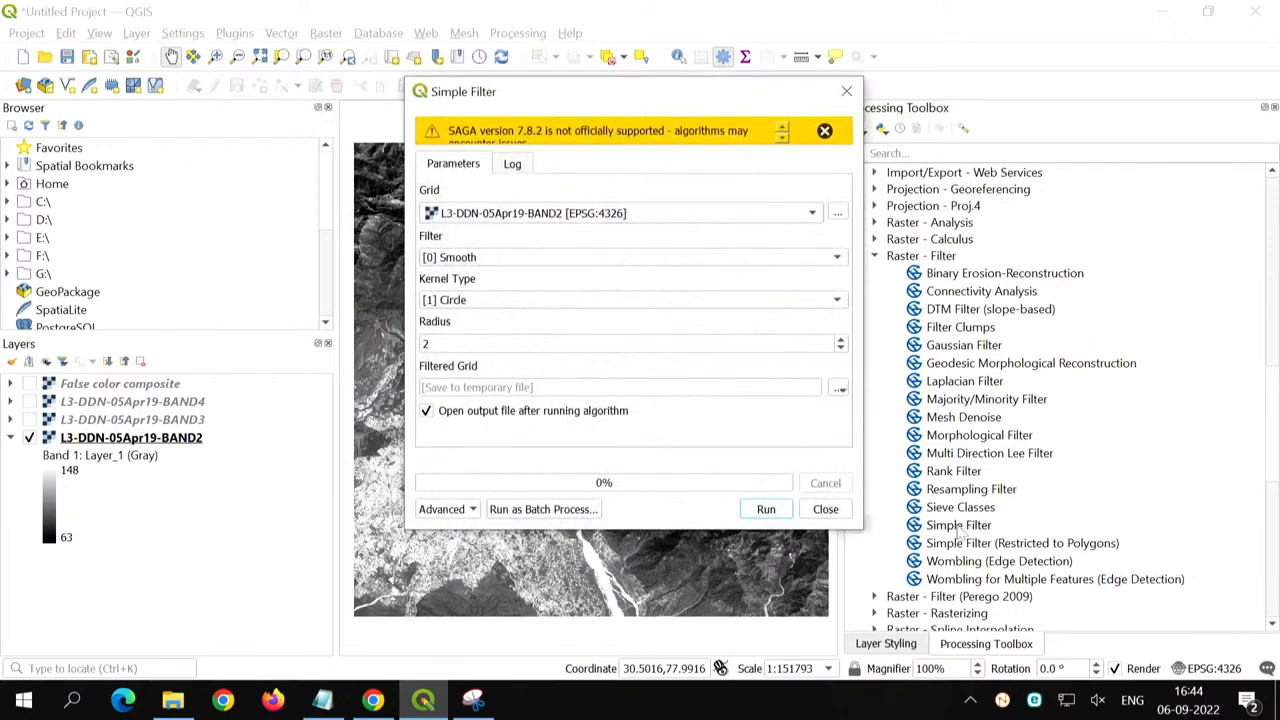
- Dismiss the SAGA version warning and set the Simple Filter kernel radius to 3 for the BAND2 grid
left_click(824, 132)
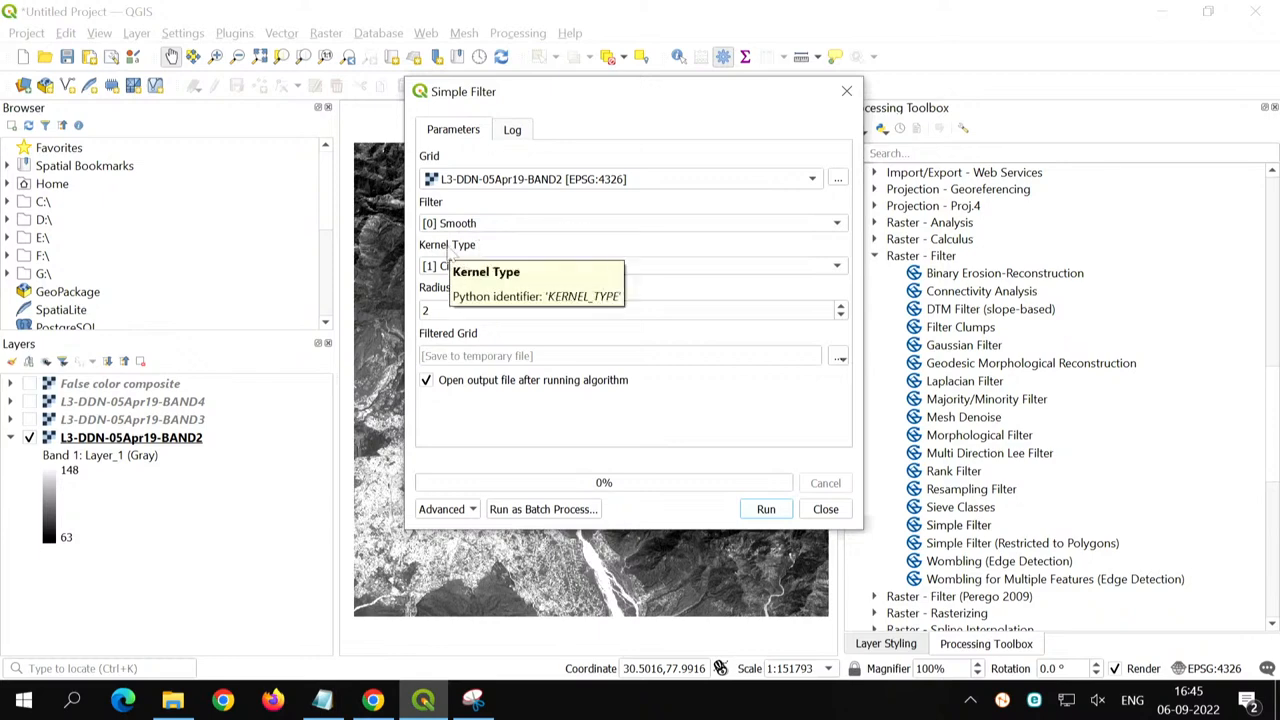
double_click(427, 311)
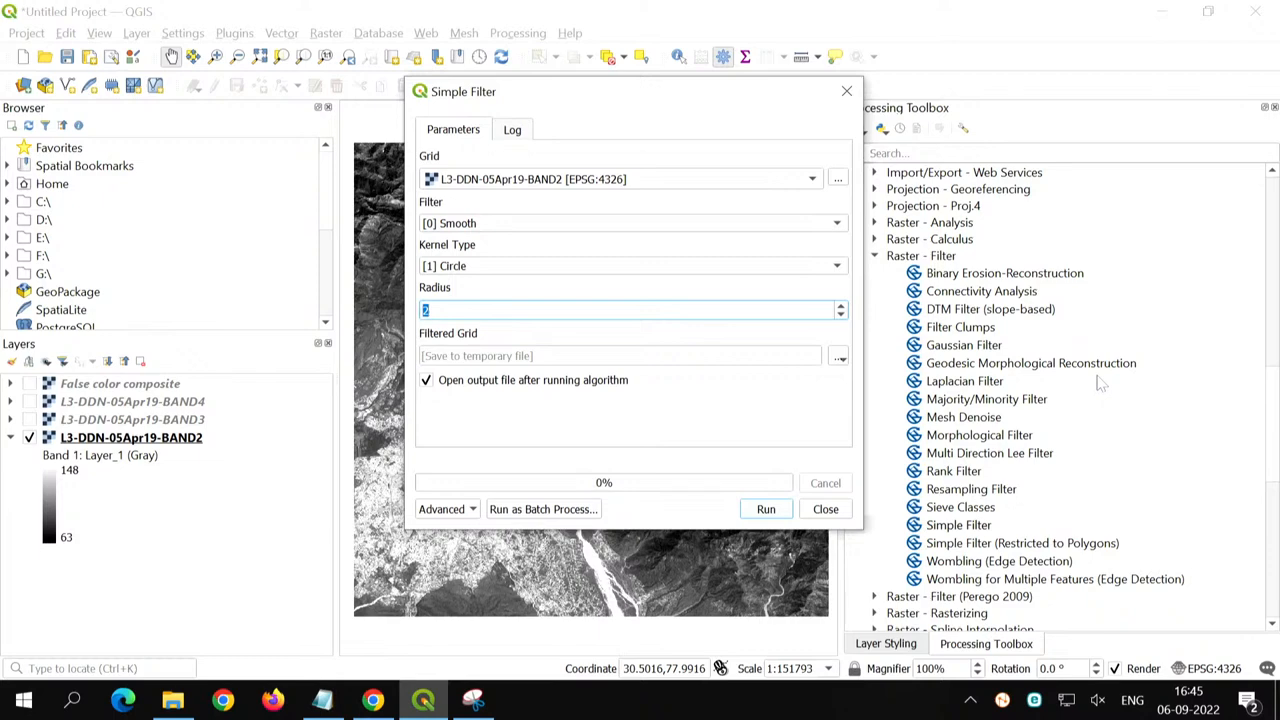
type("3")
- Set the filtered grid output to smoothened.tif in the Image processing using QGIS folder, using the All files type
left_click(839, 357)
left_click(858, 397)
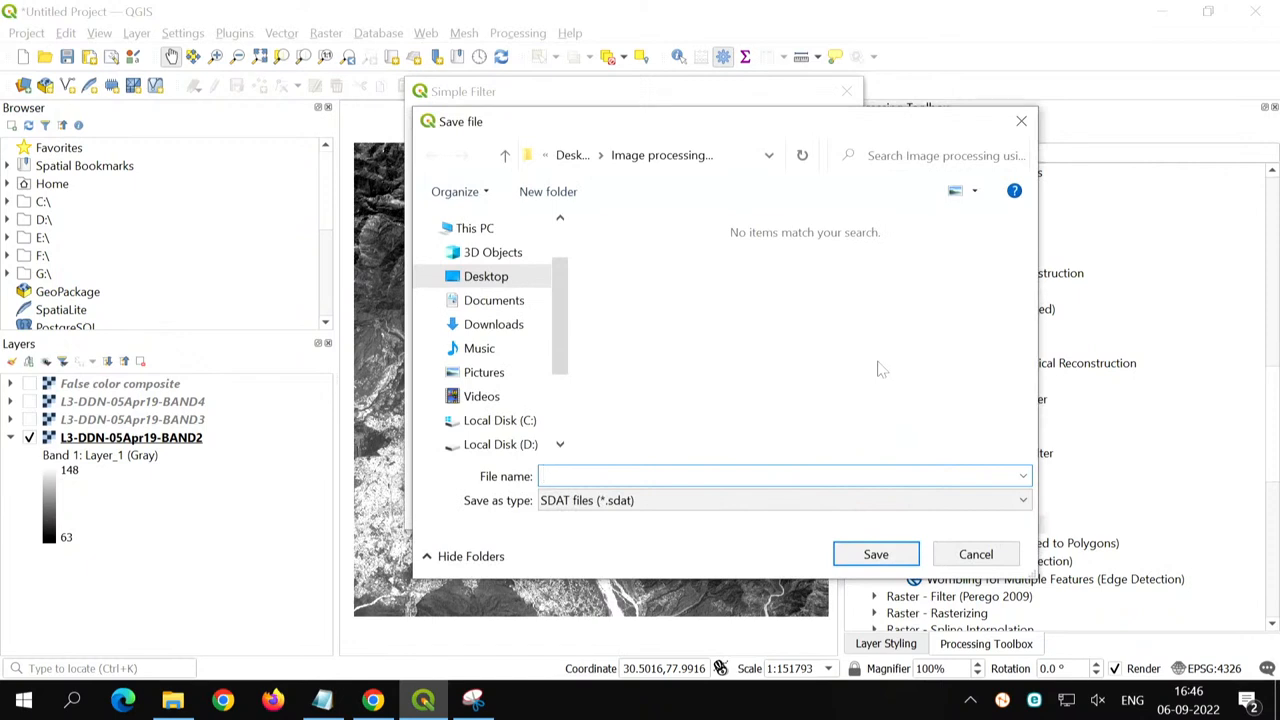
type("smoothened")
key("Tab")
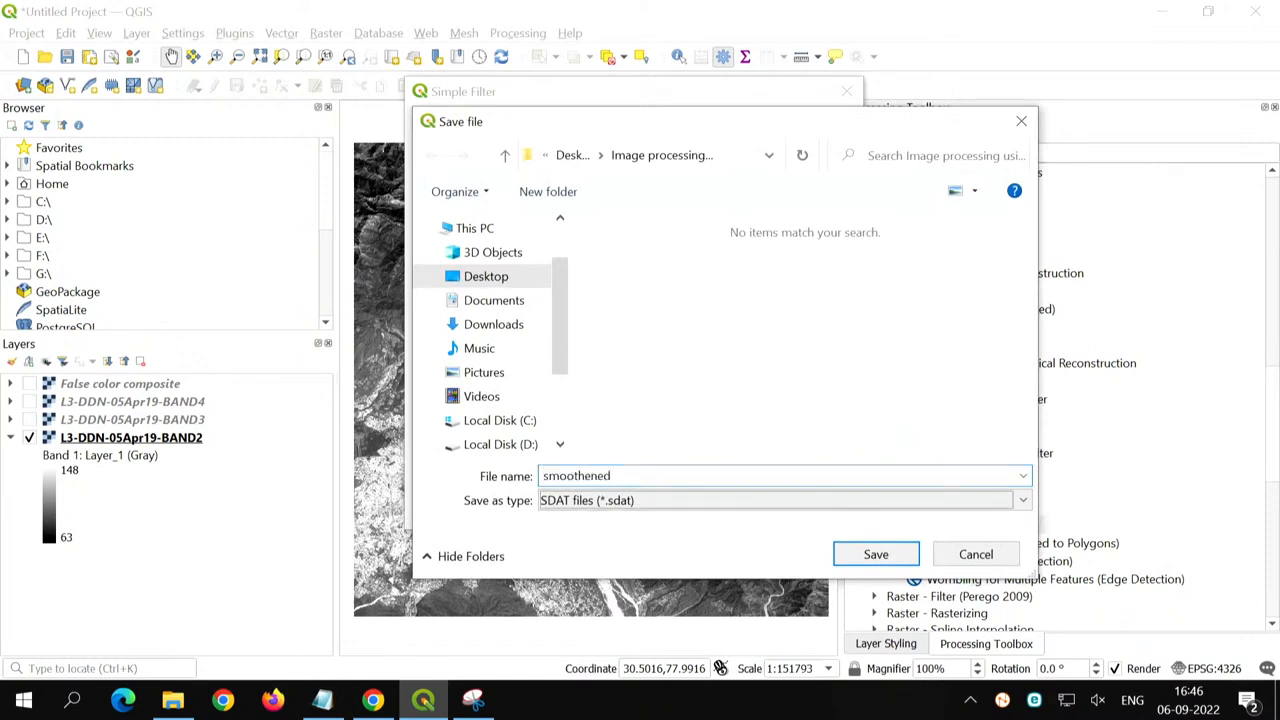
left_click(648, 505)
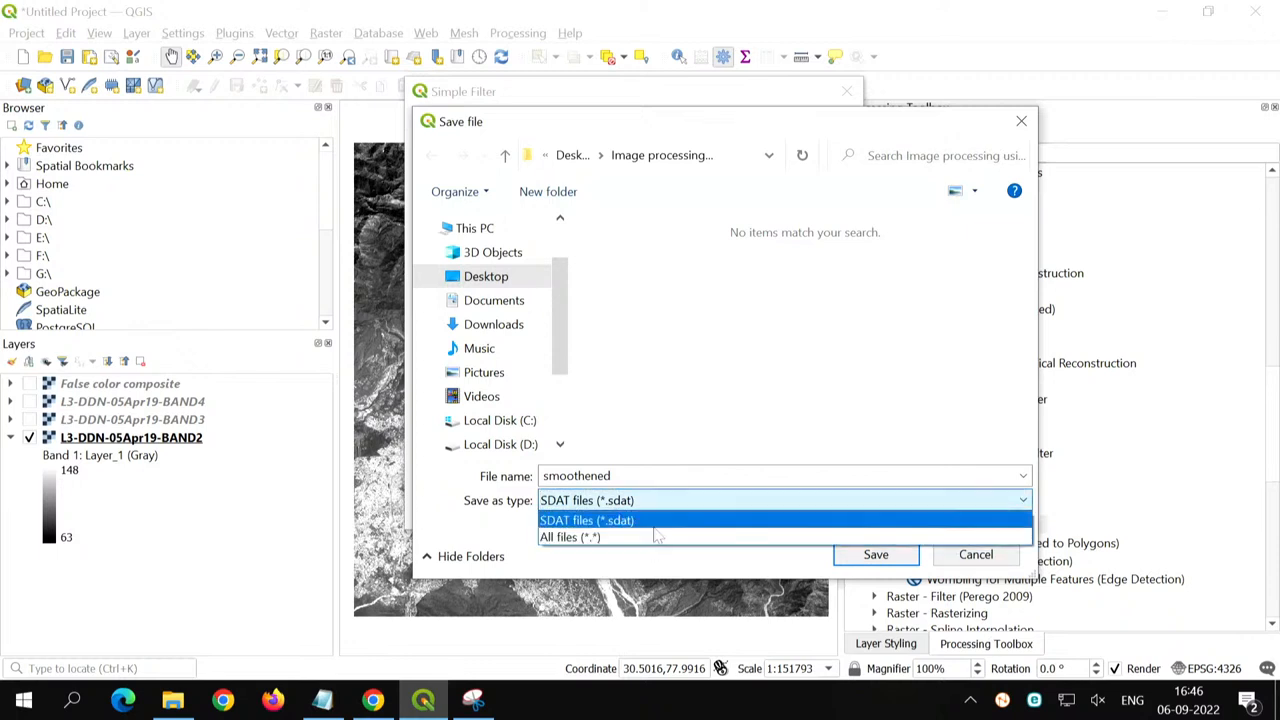
left_click(646, 525)
left_click(645, 505)
left_click(646, 524)
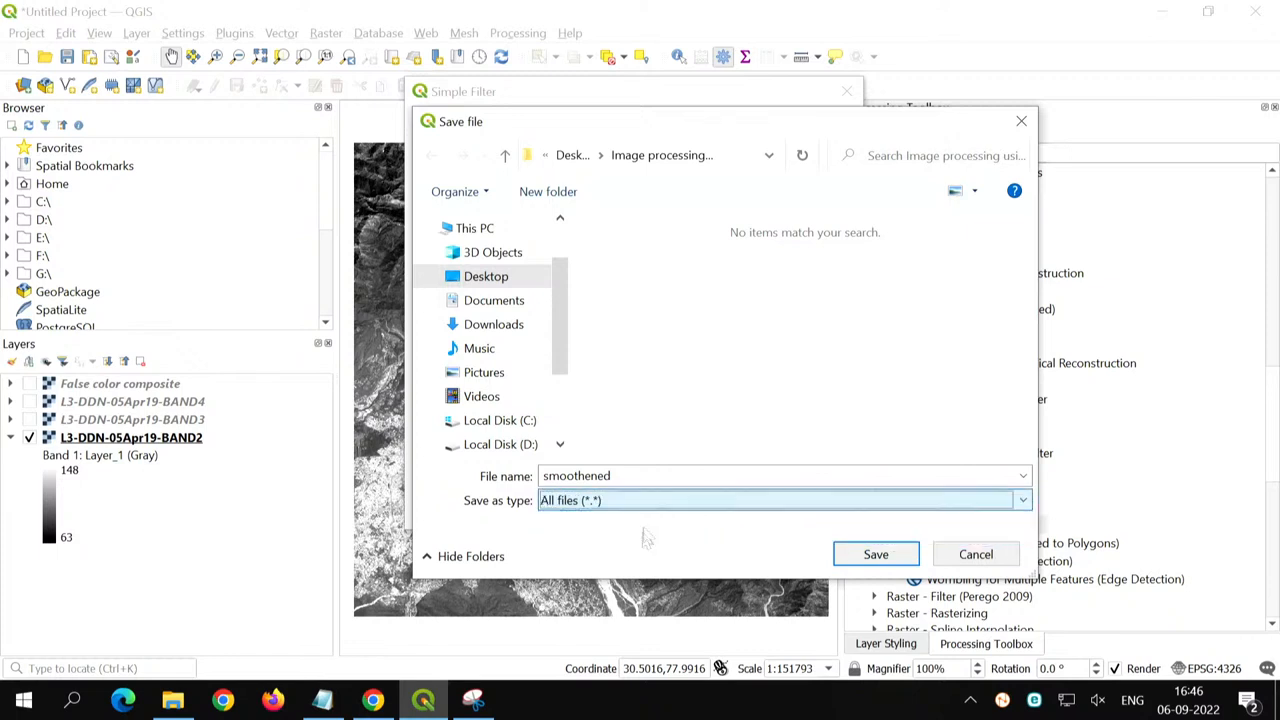
left_click(648, 475)
type(".tif")
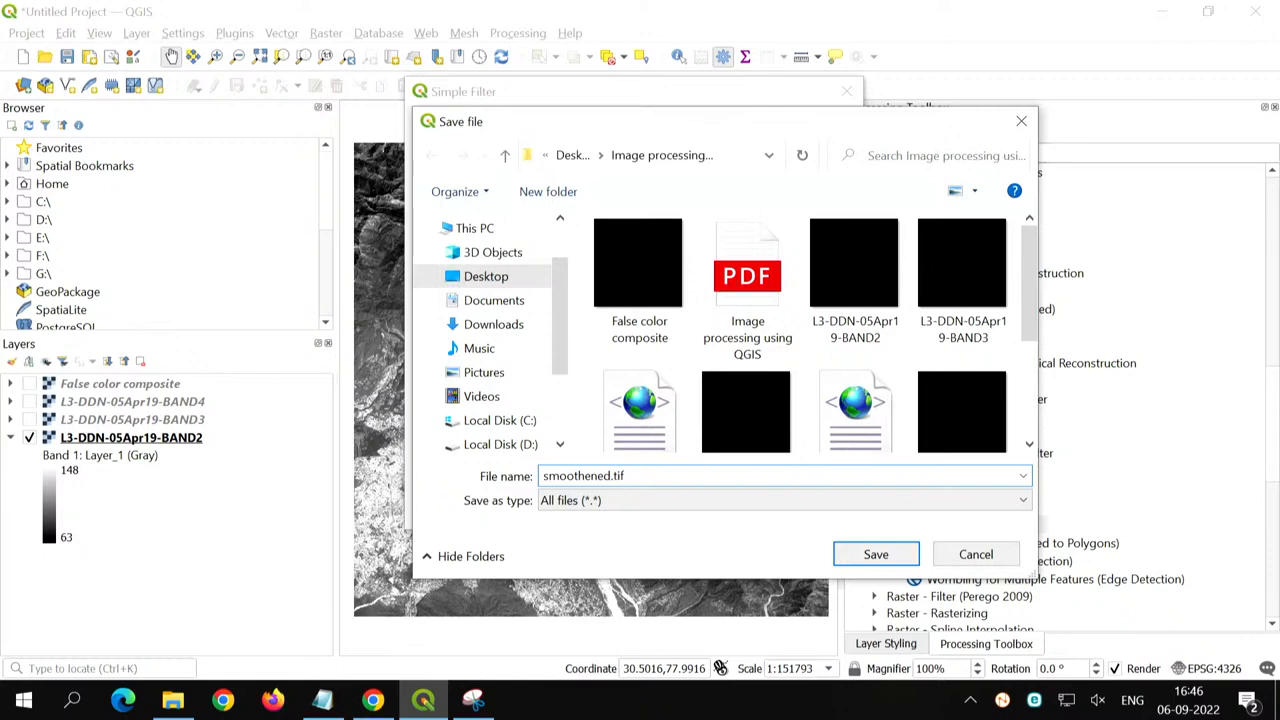
key("Return")
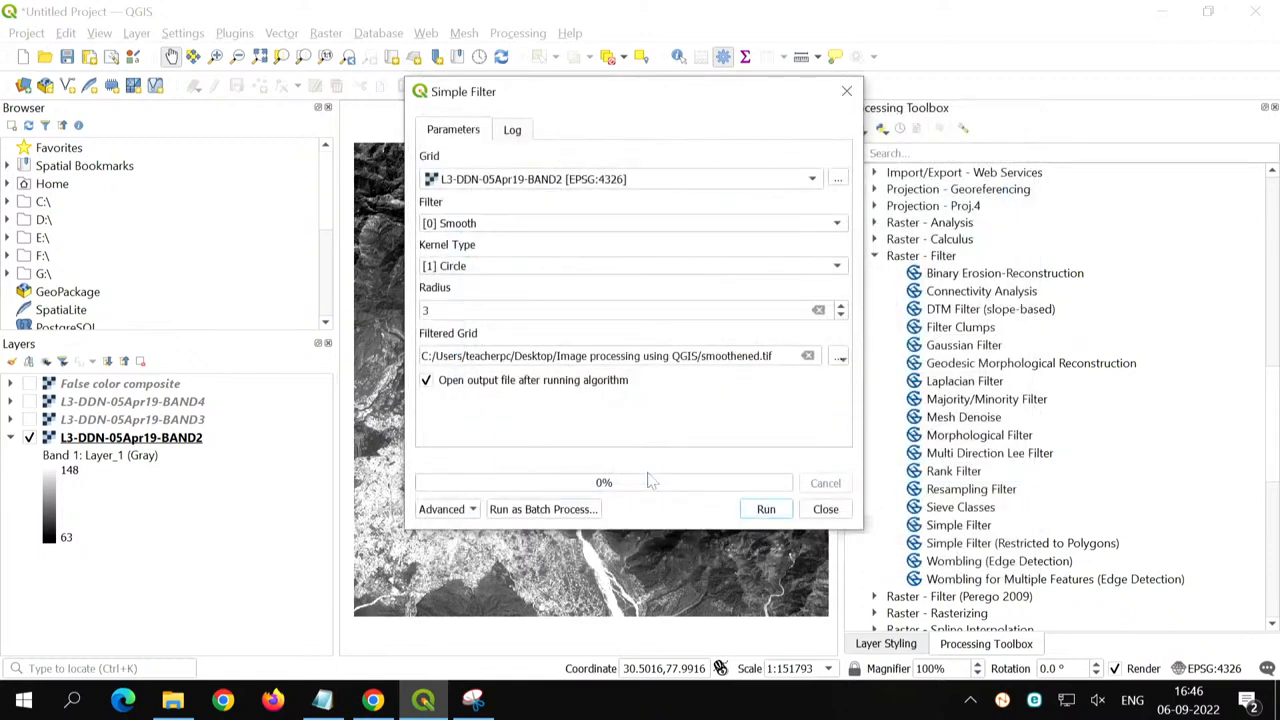
left_click(788, 512)
- Set the filtered grid output to an SDAT file named smoothened in the Image processing using QGIS folder
left_click(840, 358)
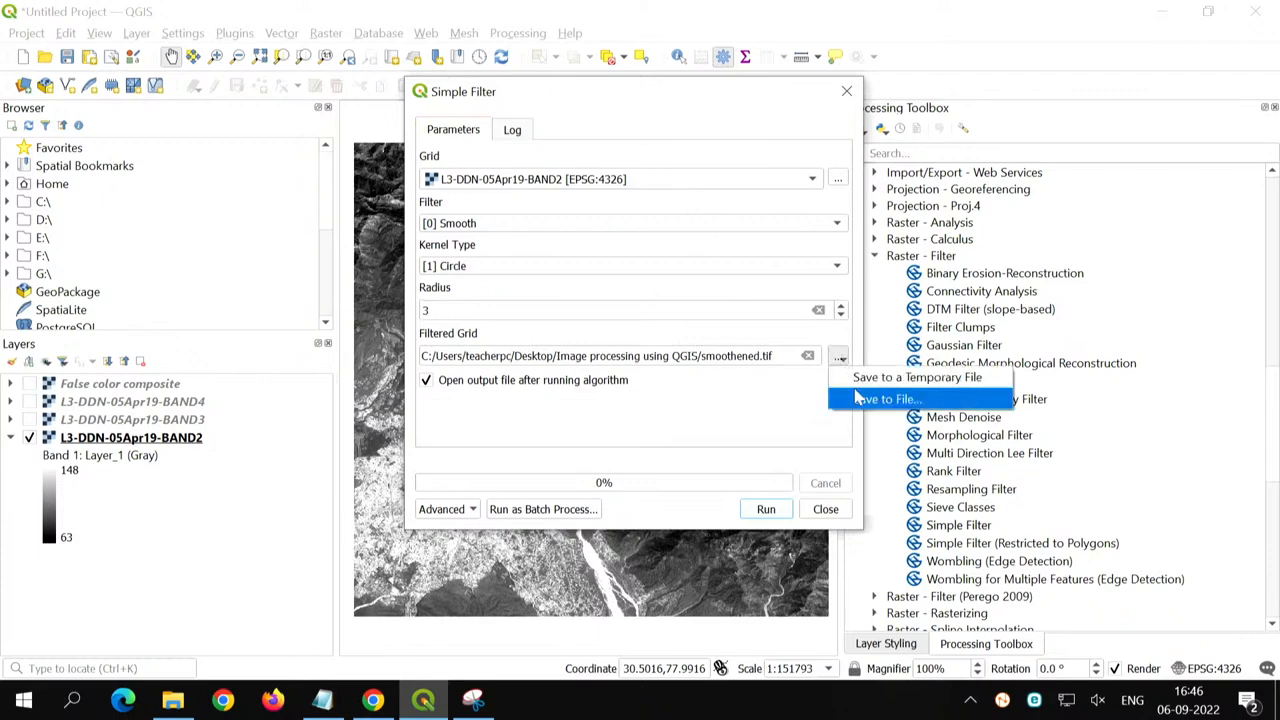
left_click(858, 399)
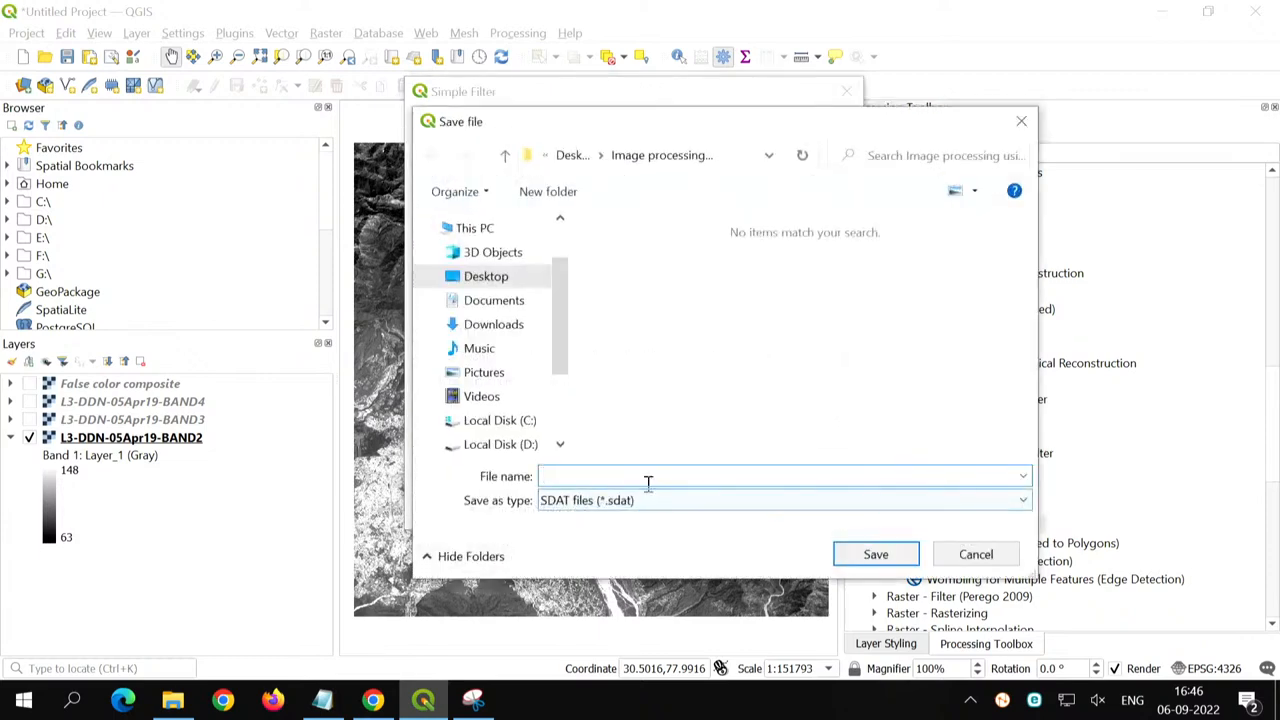
type("smoo")
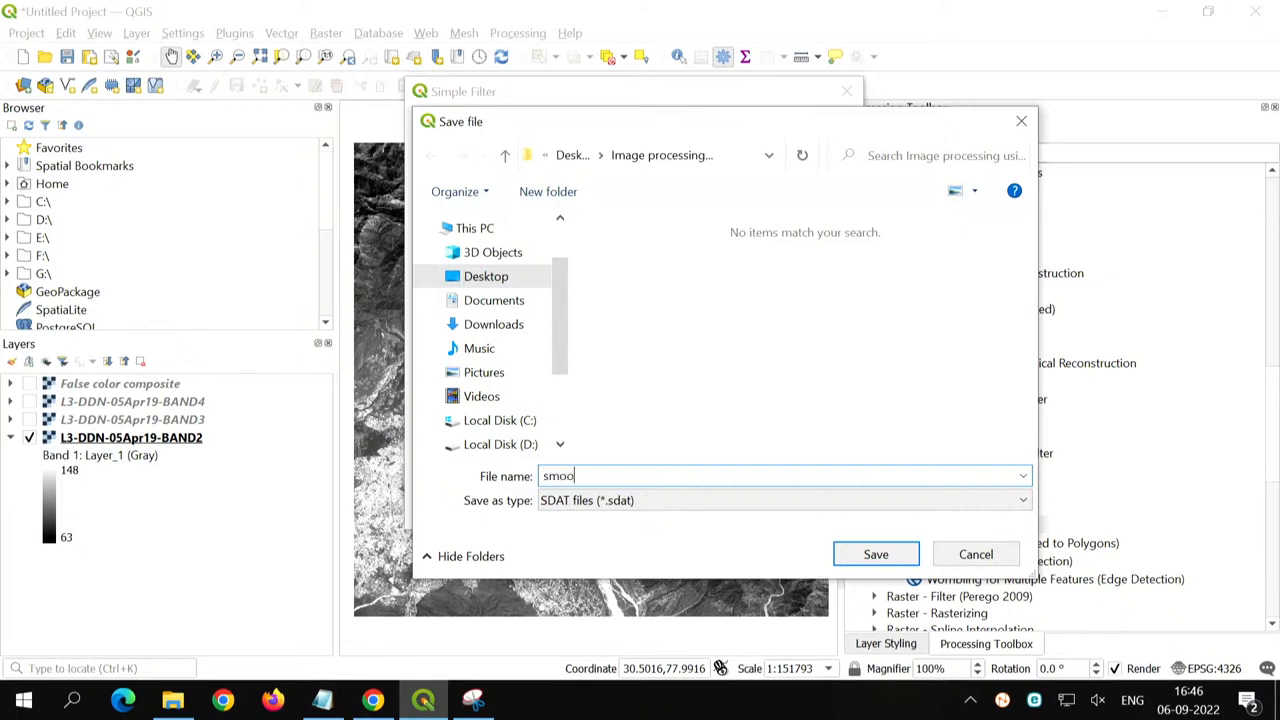
type("thened")
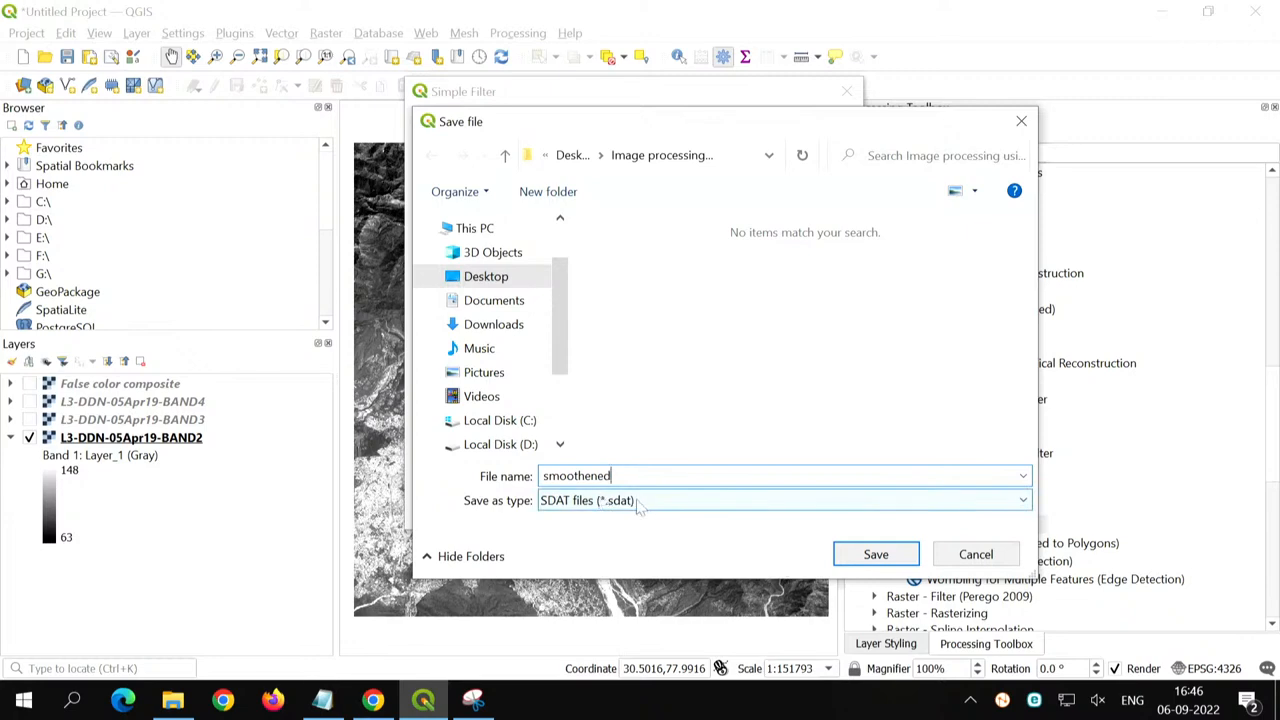
left_click(876, 556)
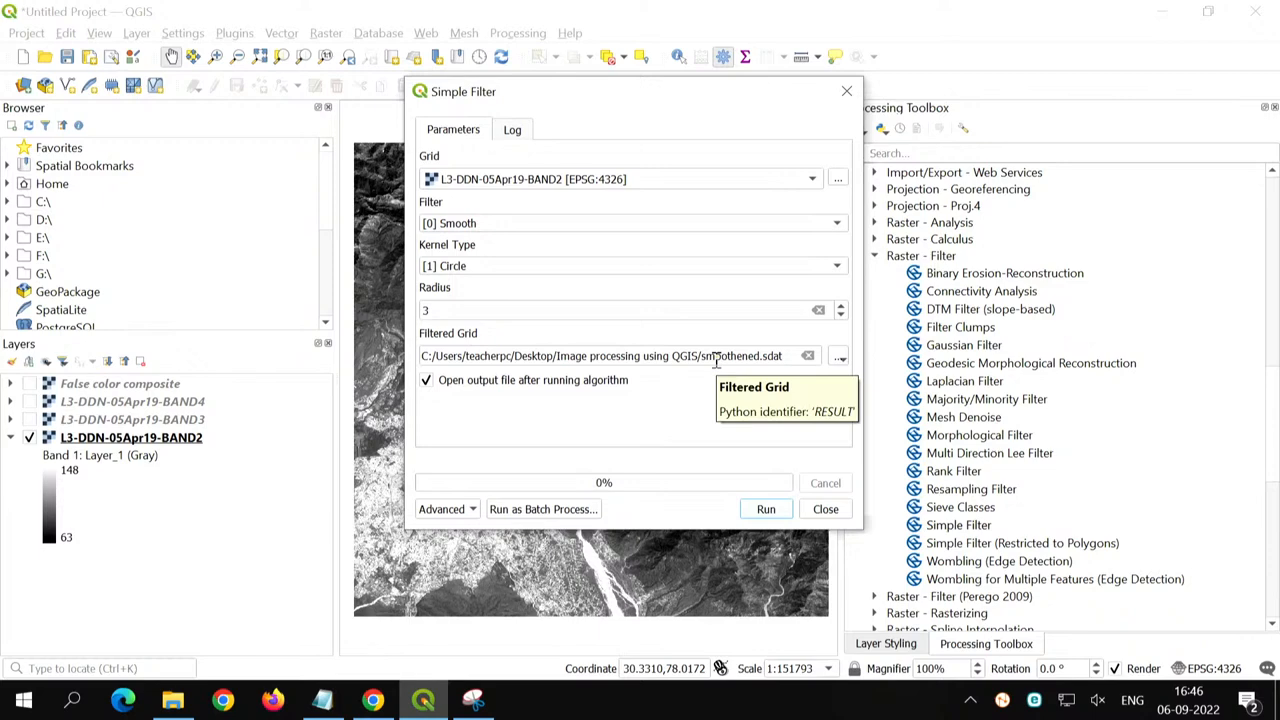
- Run the Simple Filter on BAND2, check the log's completion line, and close the tool
left_click(766, 509)
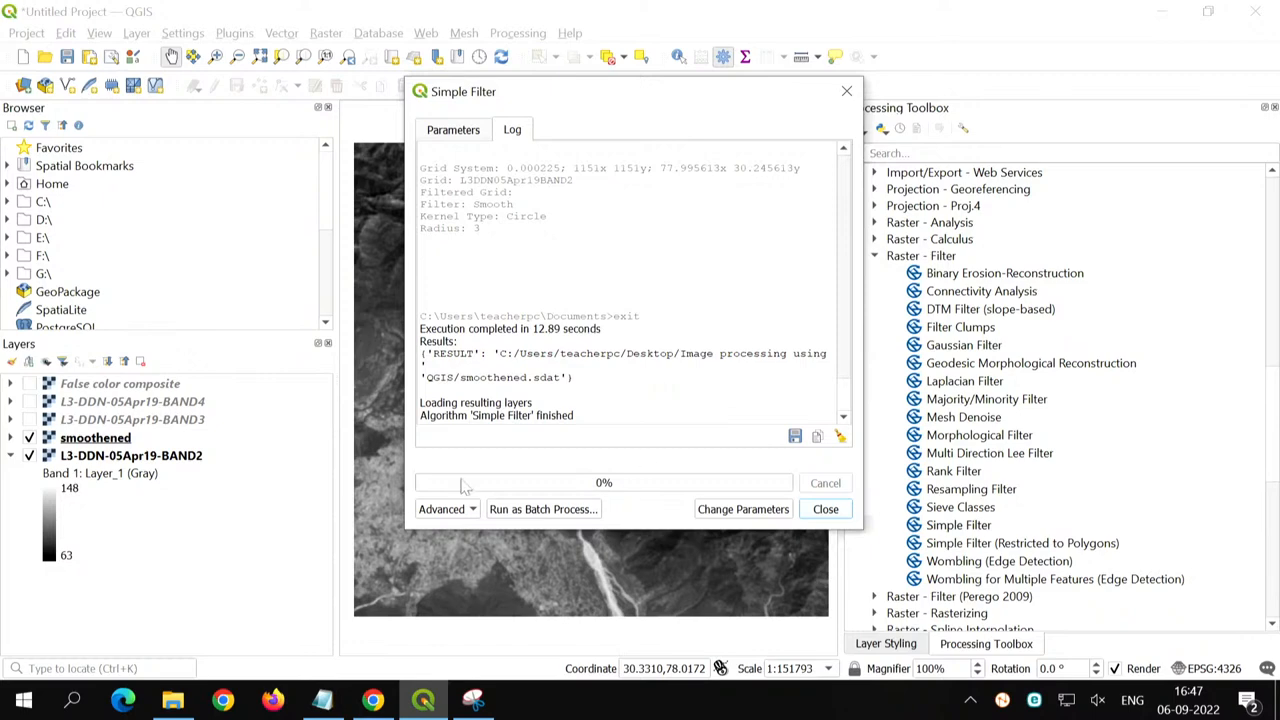
left_click_drag(437, 418, 558, 418)
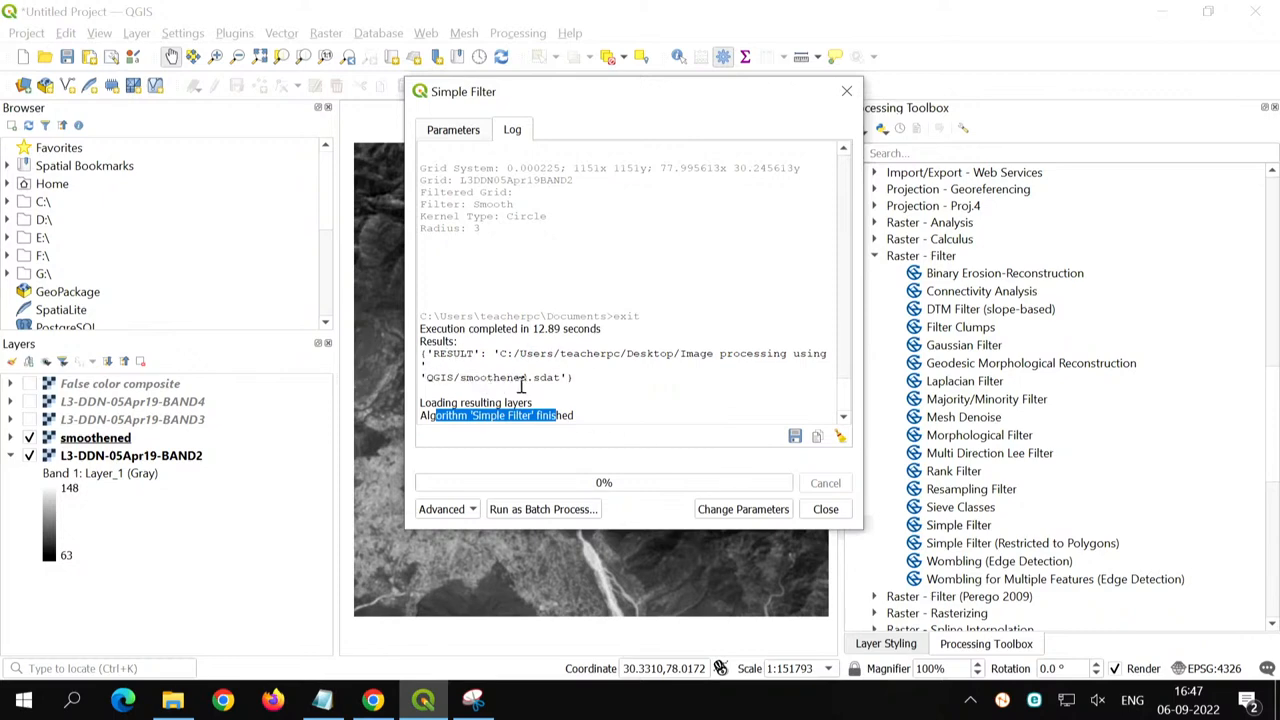
left_click(826, 509)
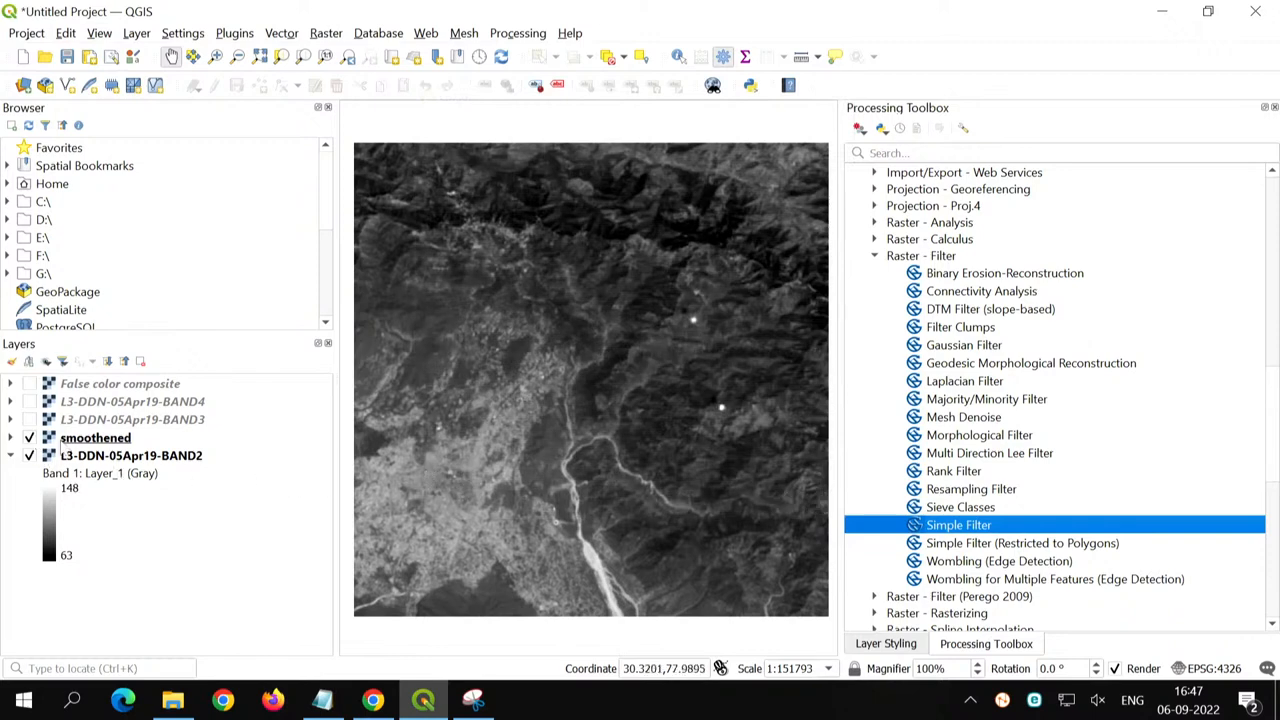
- Toggle the smoothened layer's visibility to compare it with BAND2, and check the value range in its legend
left_click(94, 446)
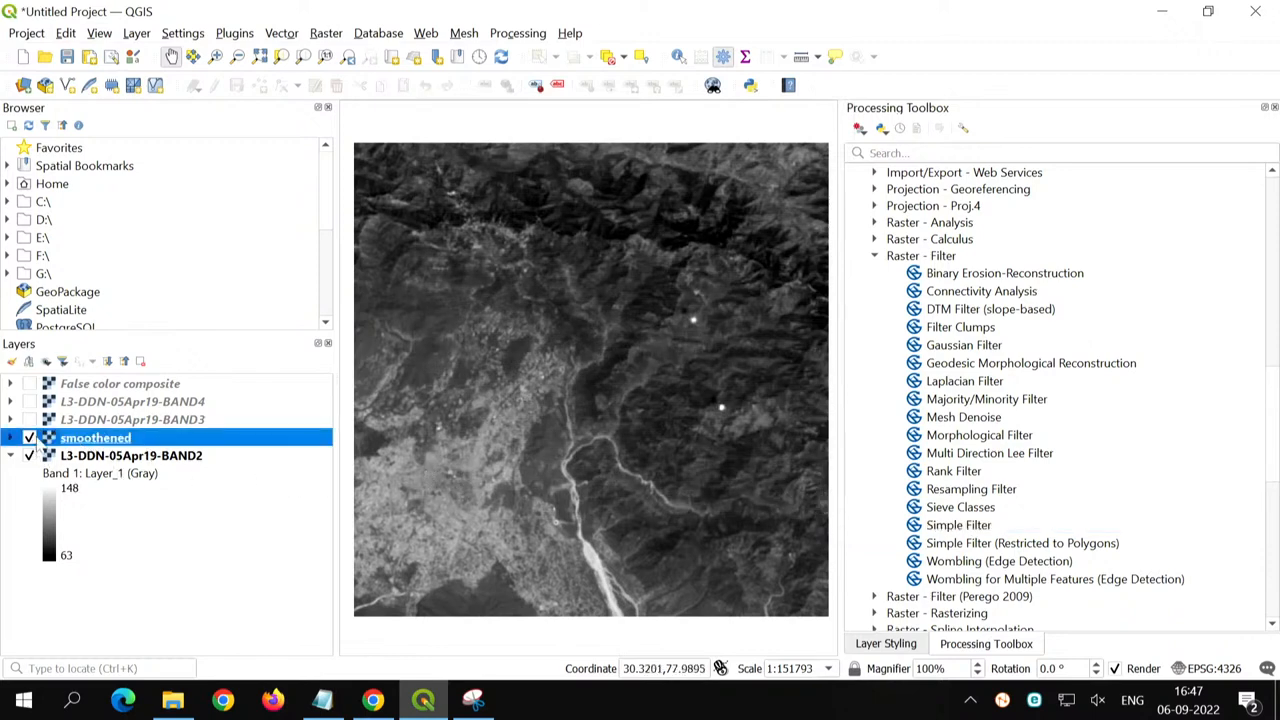
left_click(29, 438)
left_click(29, 438)
left_click(29, 438)
left_click(29, 438)
left_click(9, 438)
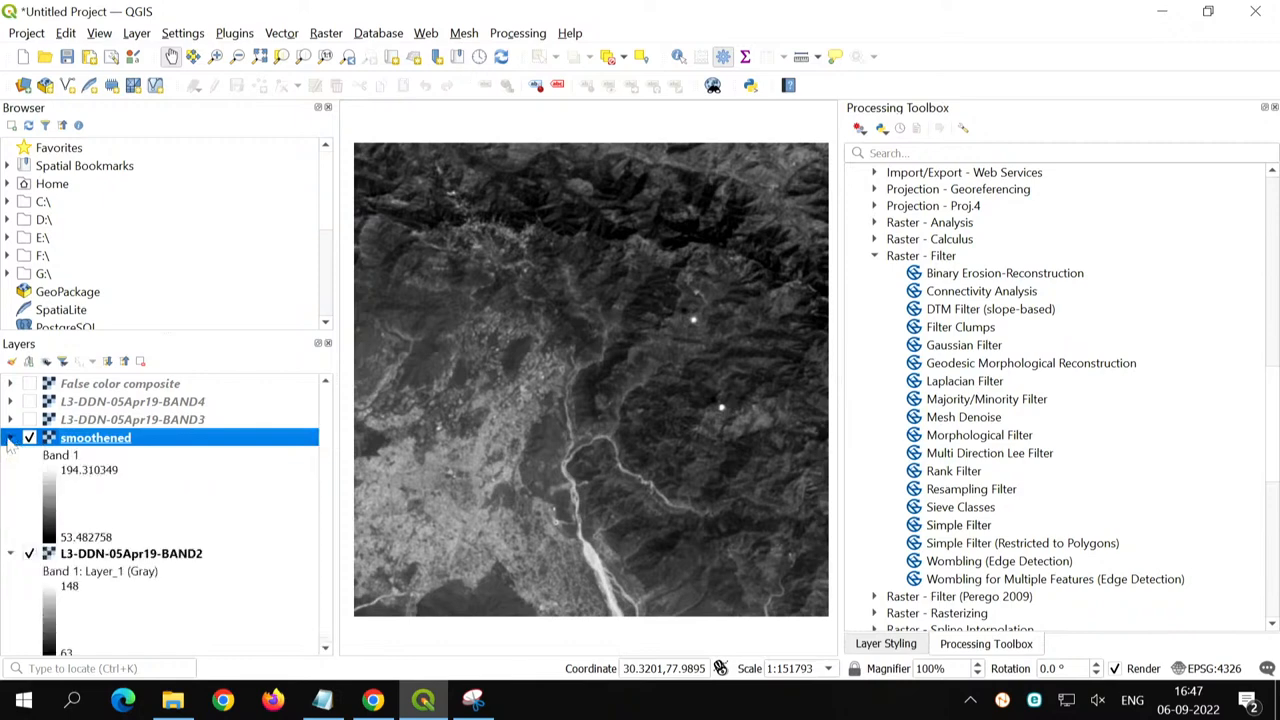
left_click(9, 438)
- Copy the style of the L3-DDN-05Apr19-BAND2 layer and paste it onto the smoothened layer
right_click(84, 456)
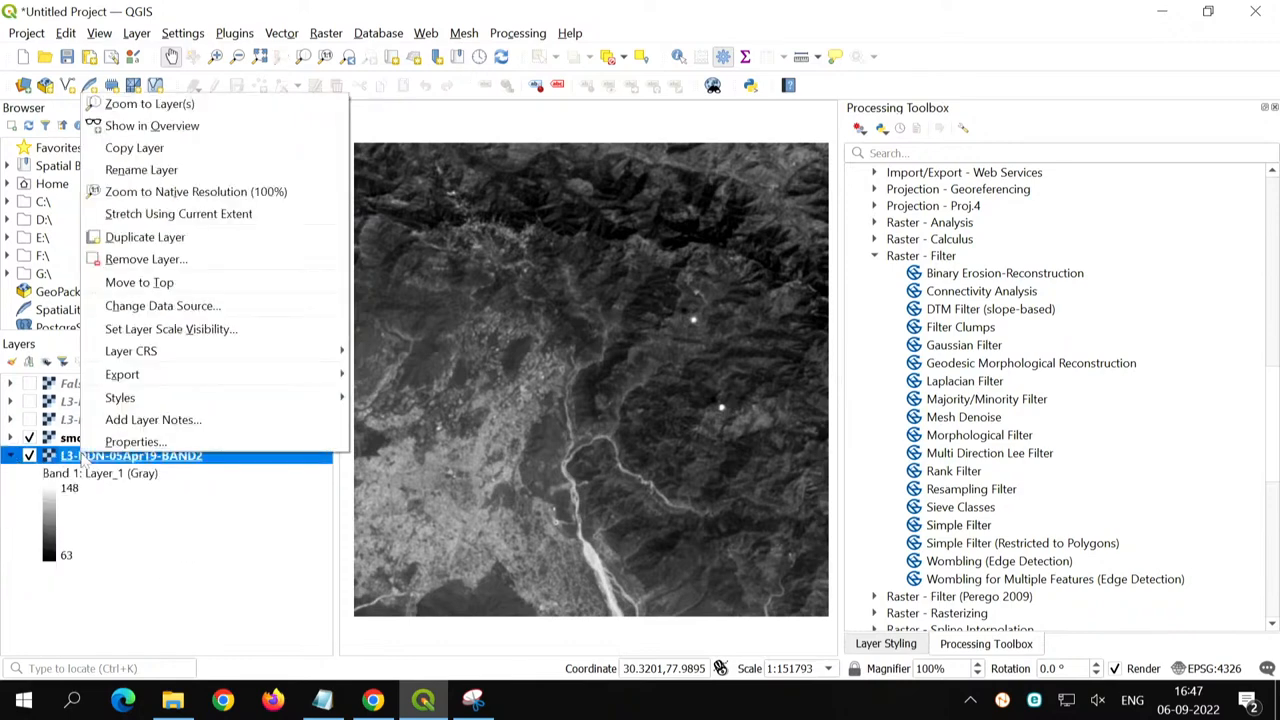
left_click(26, 506)
right_click(114, 457)
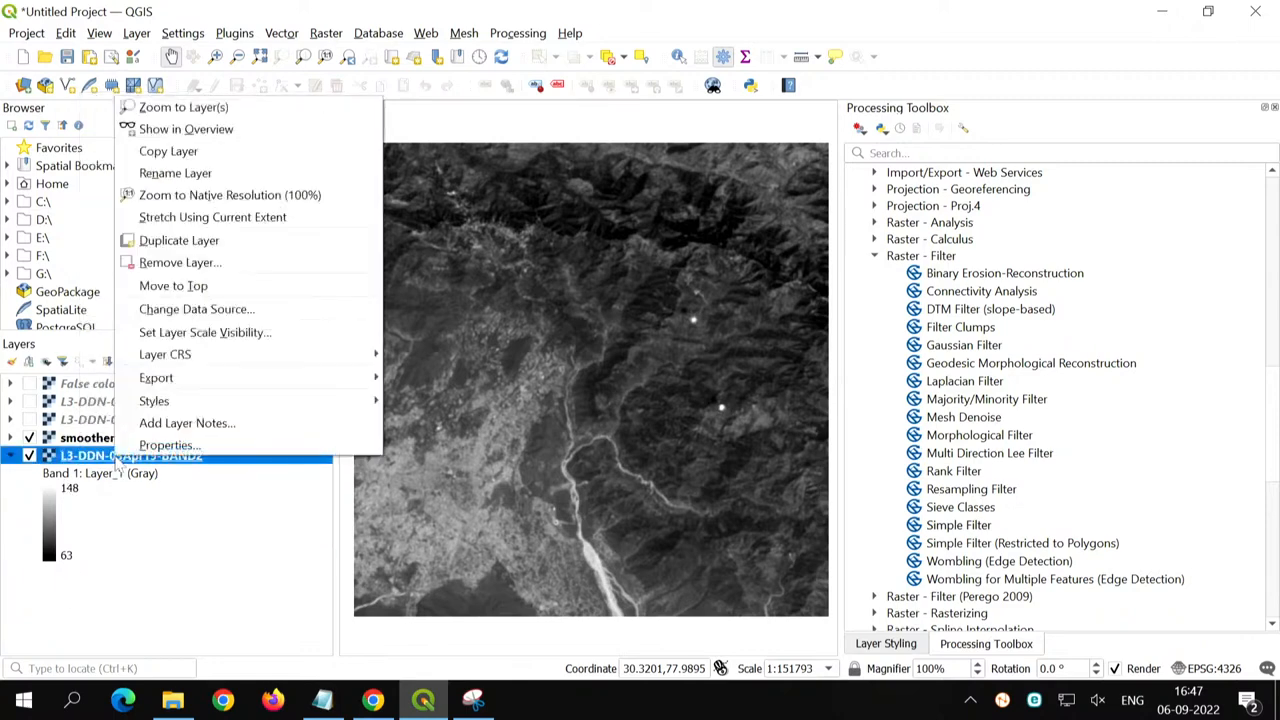
mouse_move(185, 402)
left_click(440, 400)
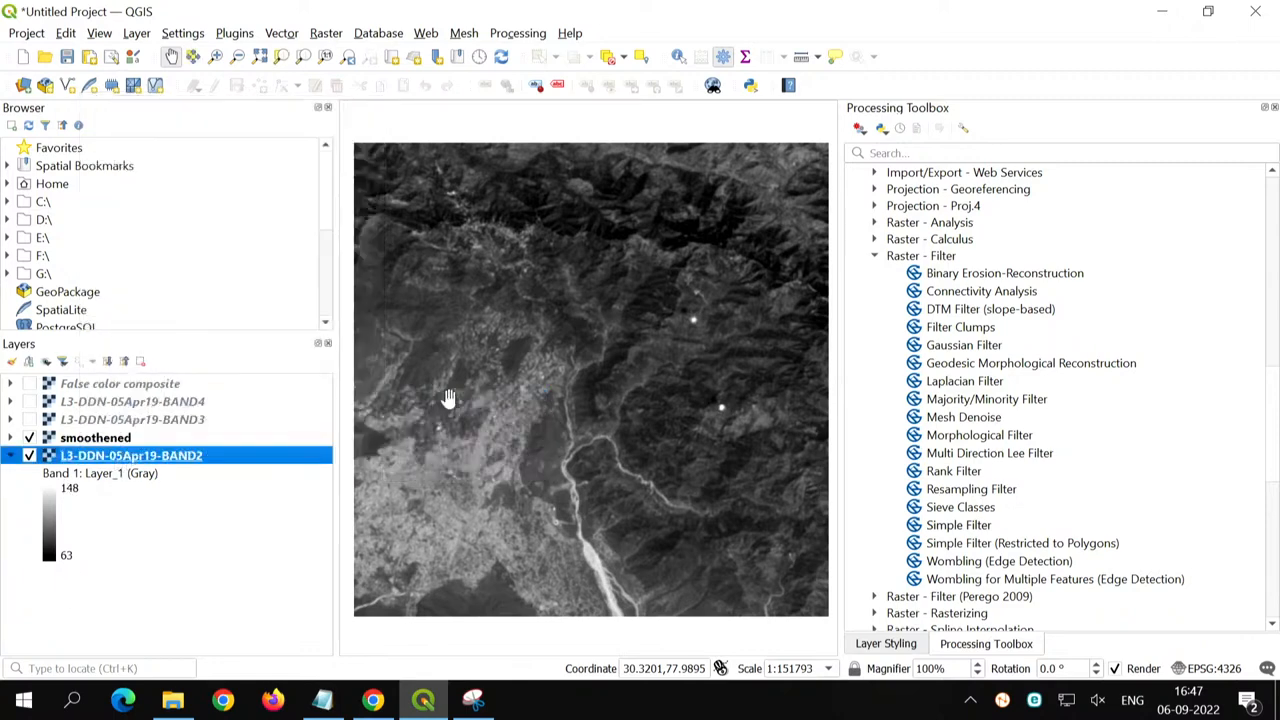
left_click(107, 444)
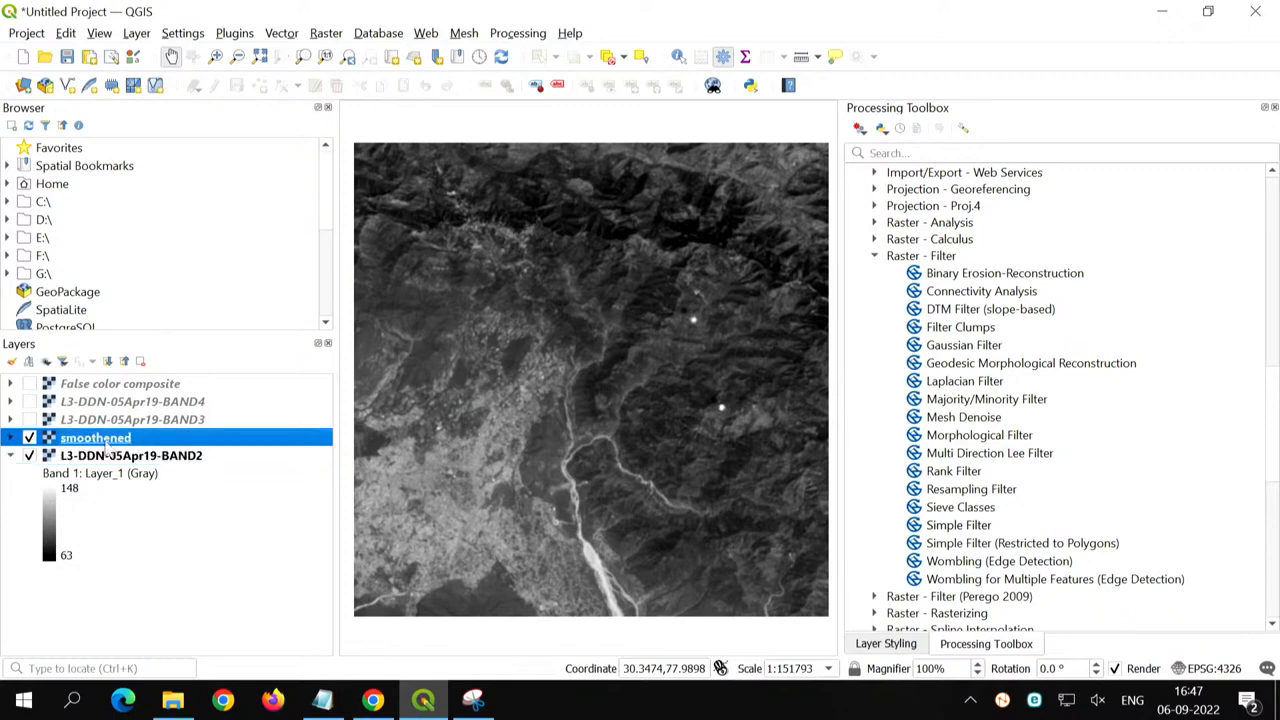
right_click(107, 448)
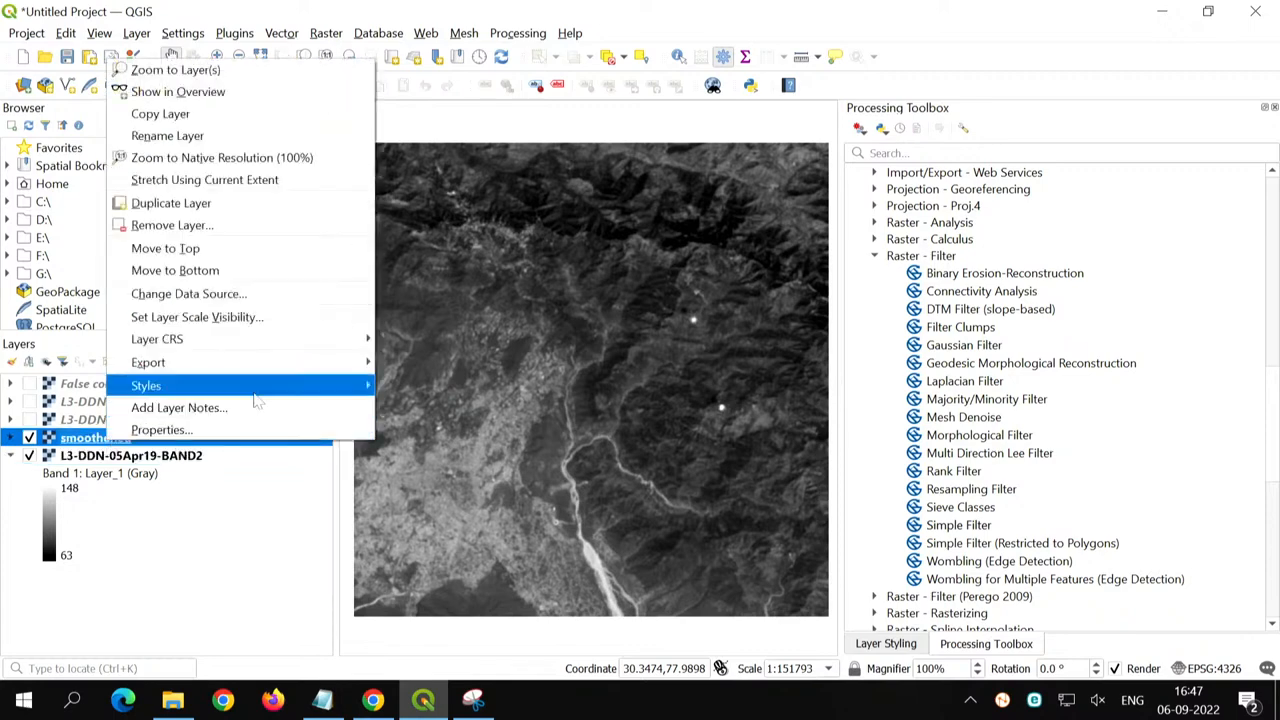
mouse_move(255, 395)
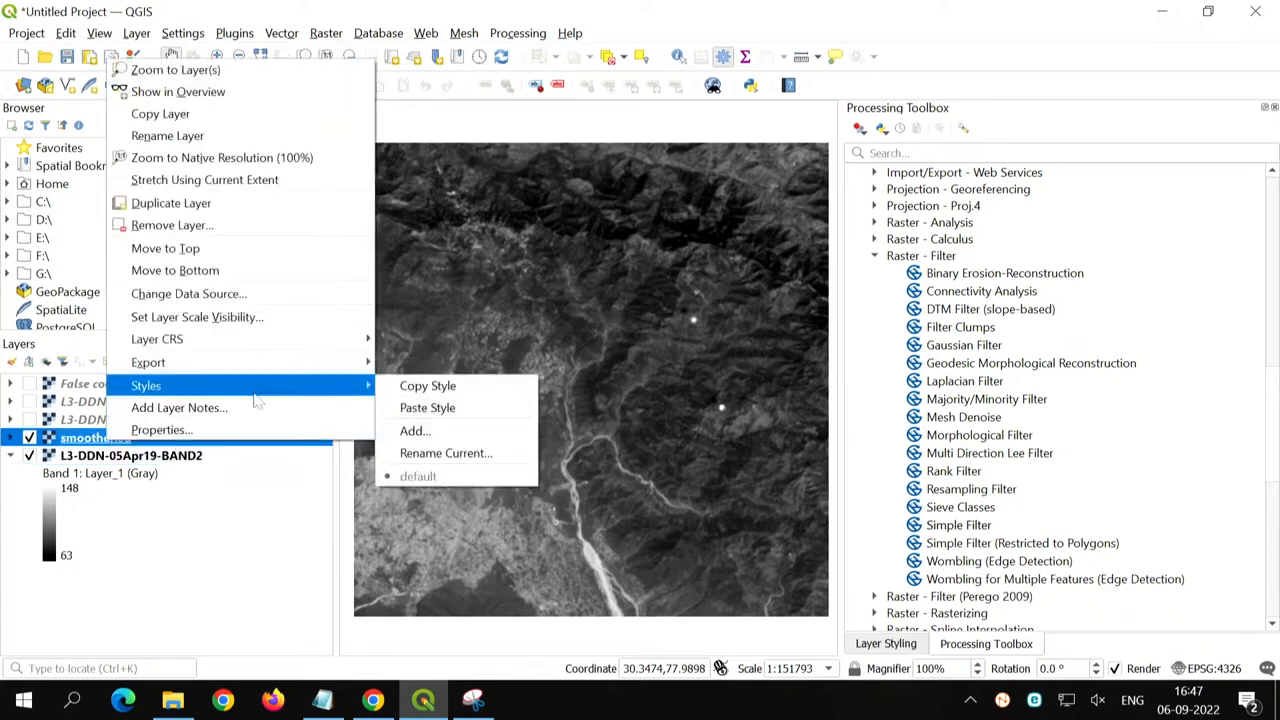
left_click(425, 407)
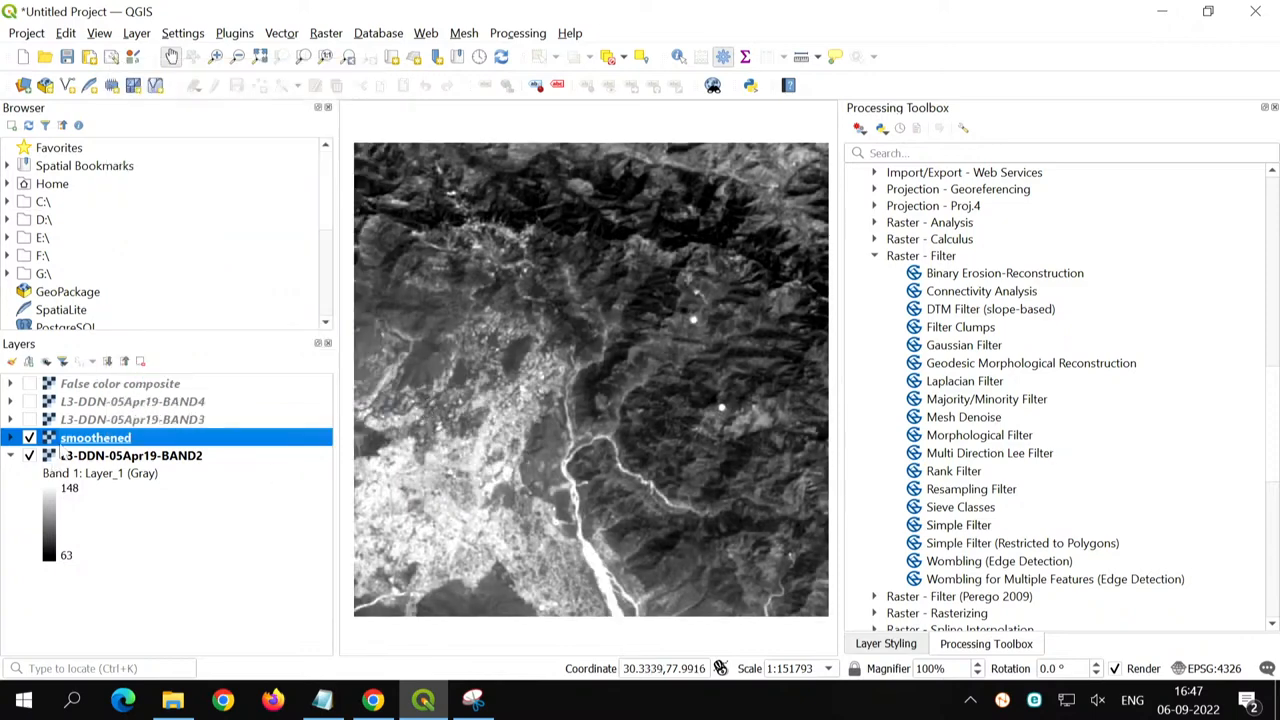
- Switch the smoothened layer off and on repeatedly to compare the full scene with the original BAND2
left_click(28, 439)
left_click(28, 439)
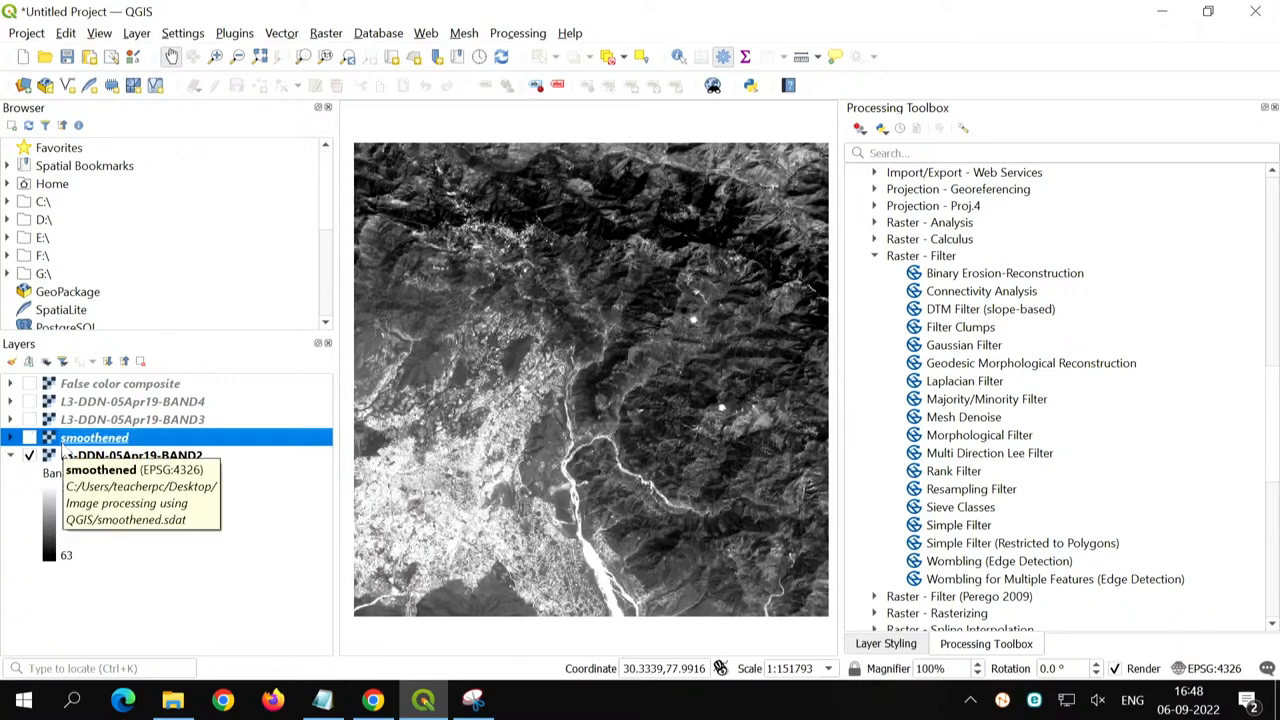
key("space")
key("space")
key("space")
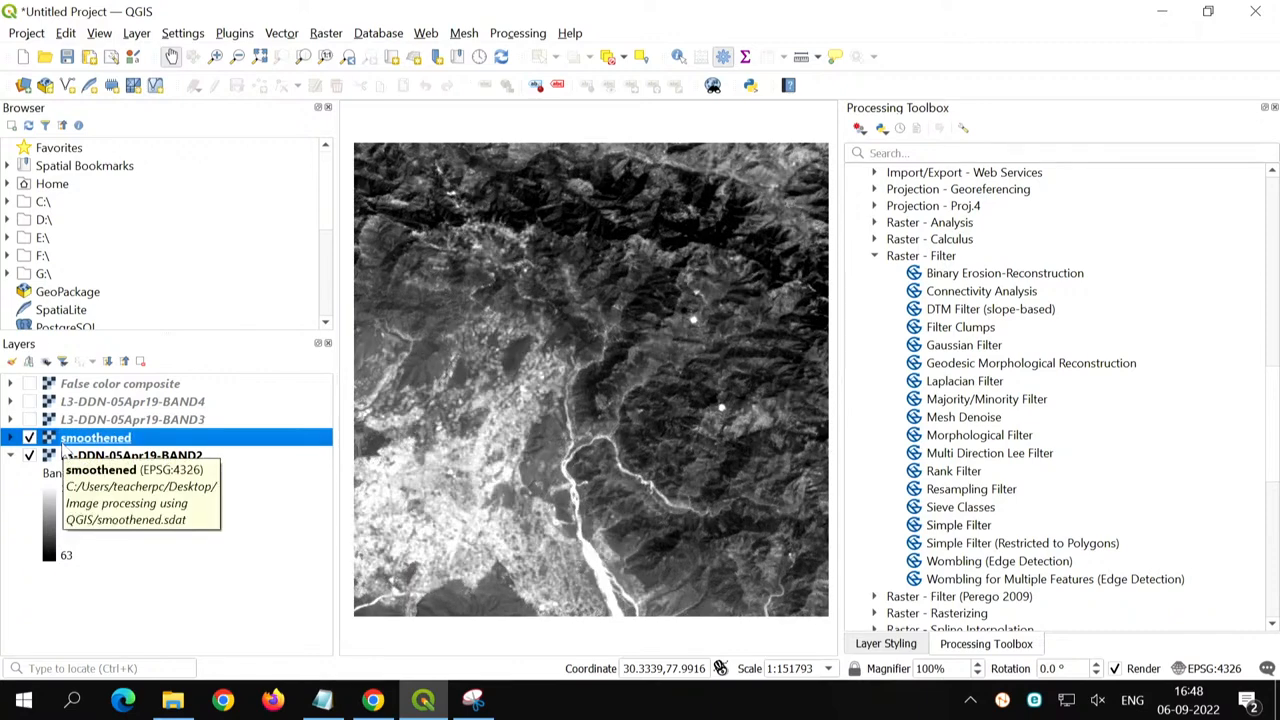
key("space")
key("space")
key("space")
key("space")
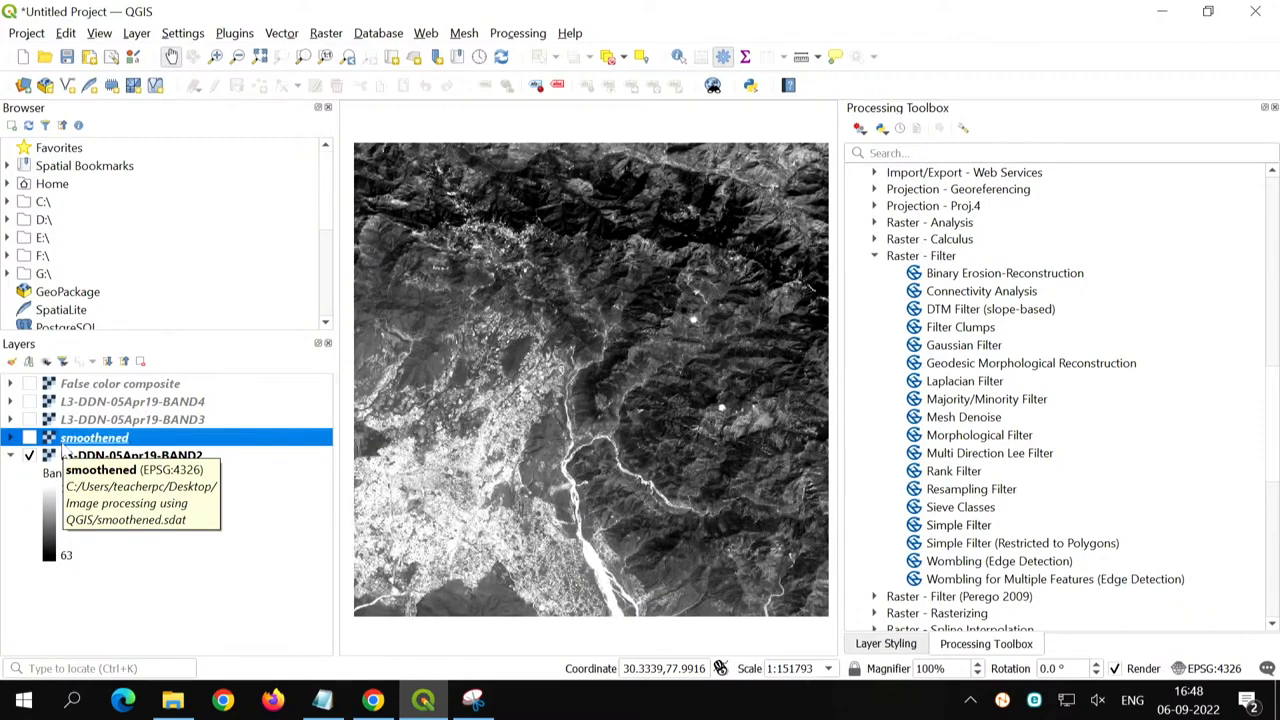
key("space")
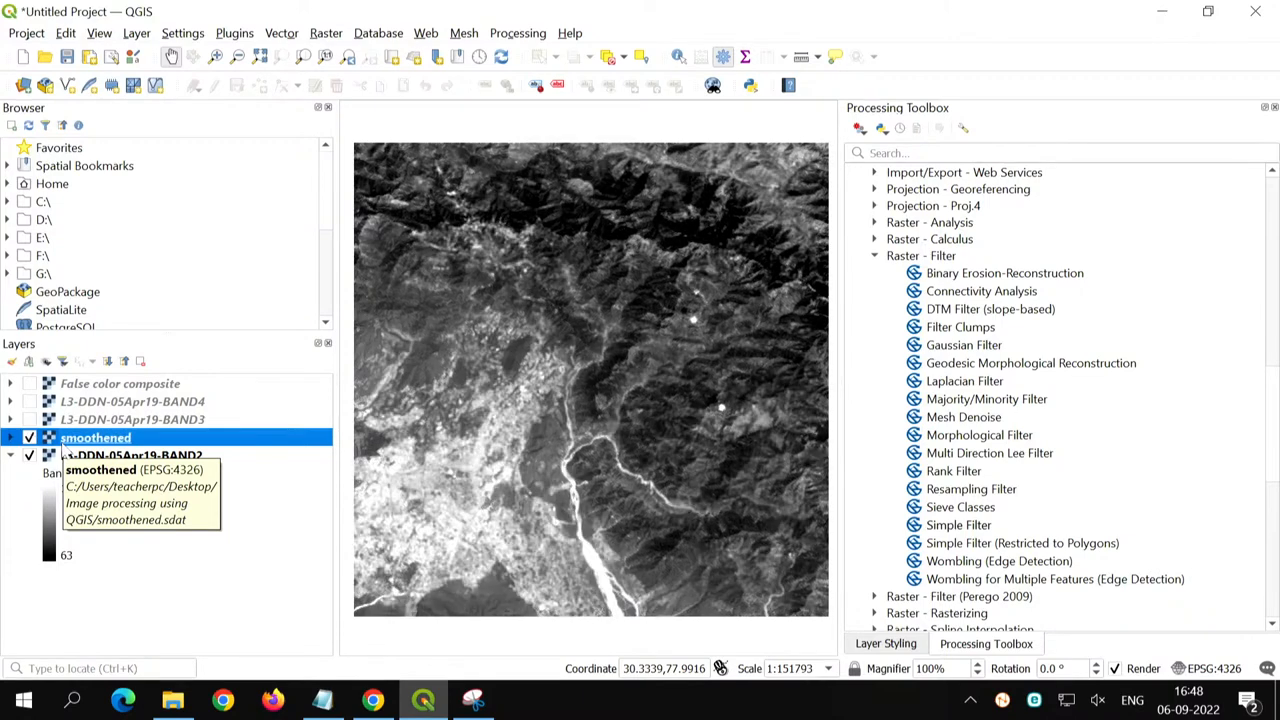
key("space")
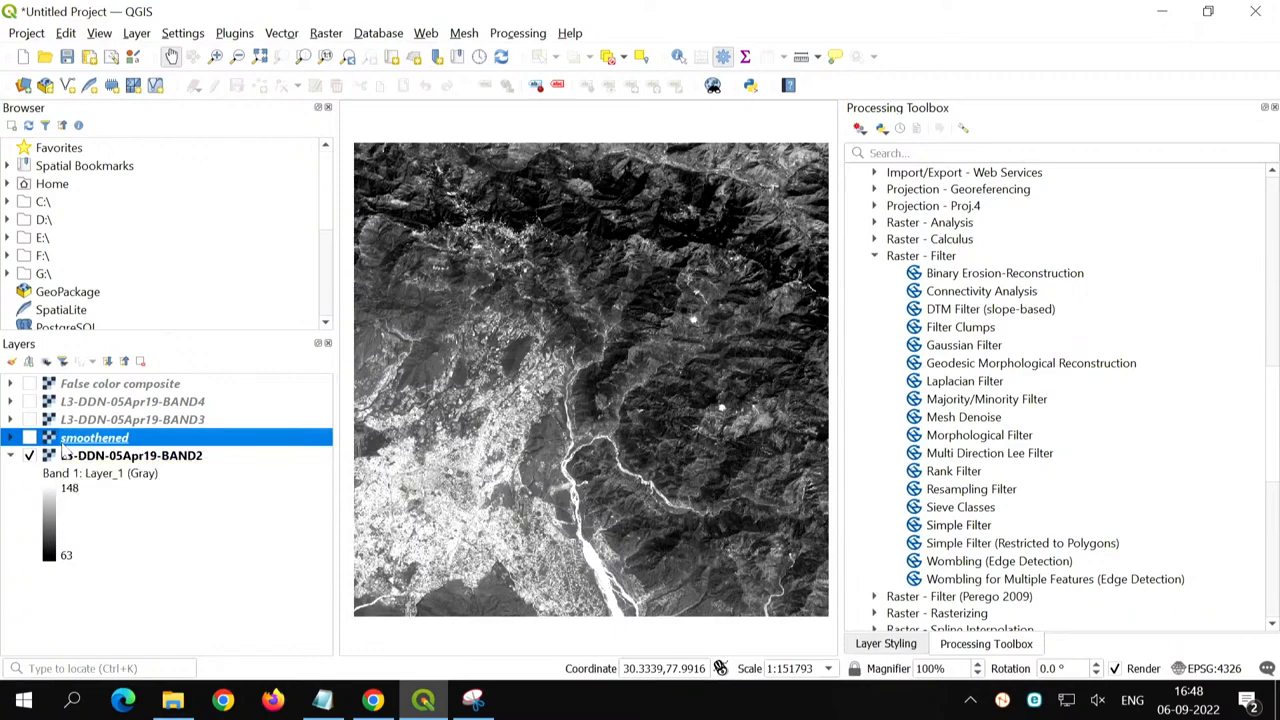
key("space")
- Examine the built-up area beside the river up close, switching the smoothened layer off and on to compare pixel detail with BAND2
scroll(572, 393, "up", 3)
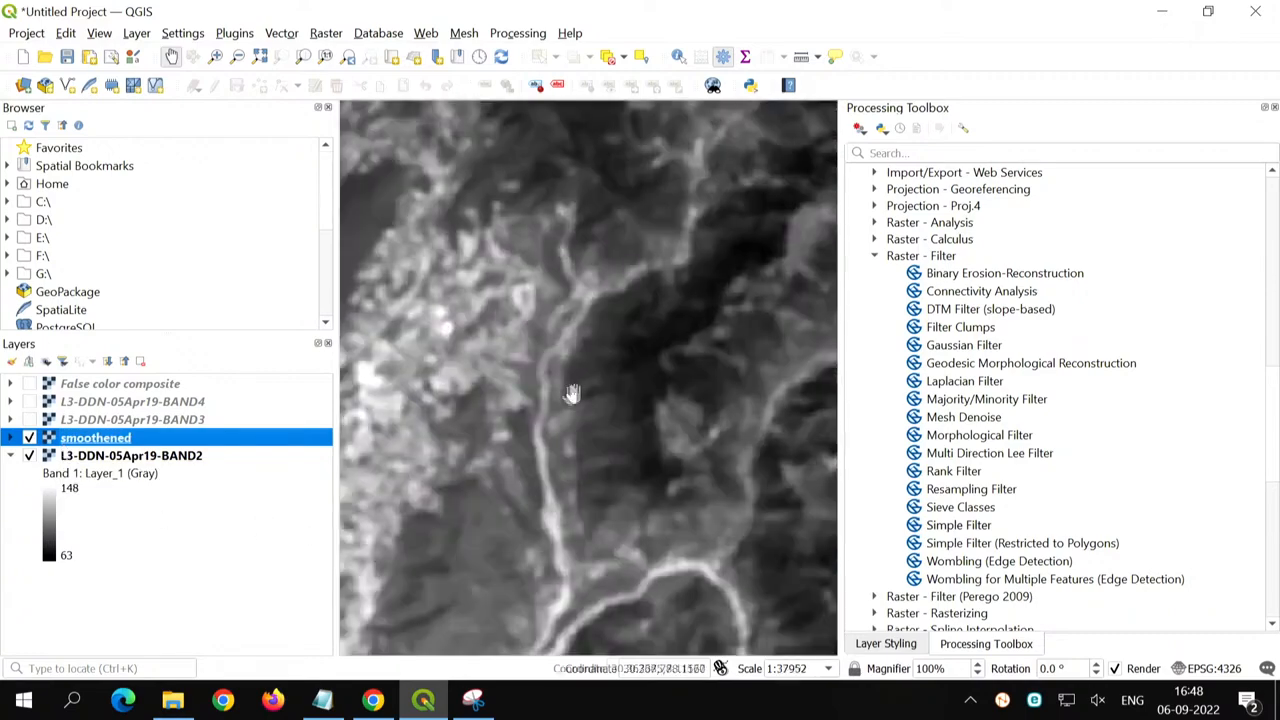
left_click_drag(497, 384, 600, 465)
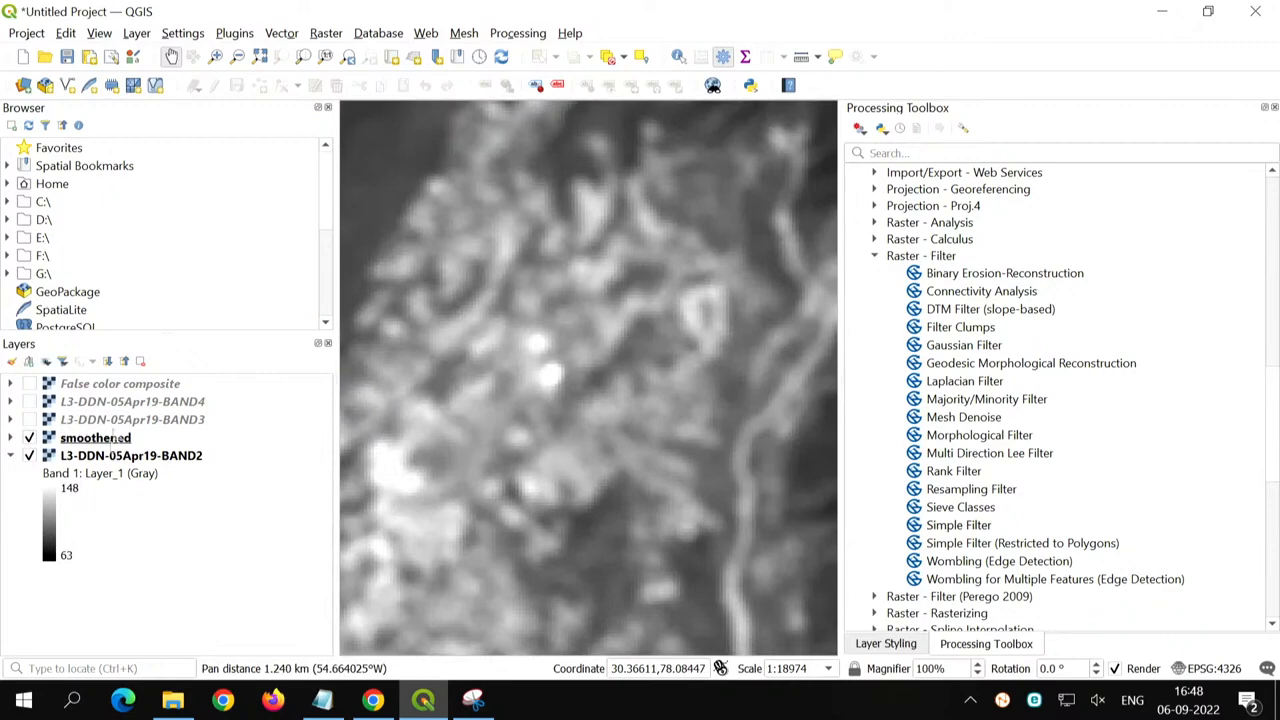
left_click(100, 438)
key("space")
key("space")
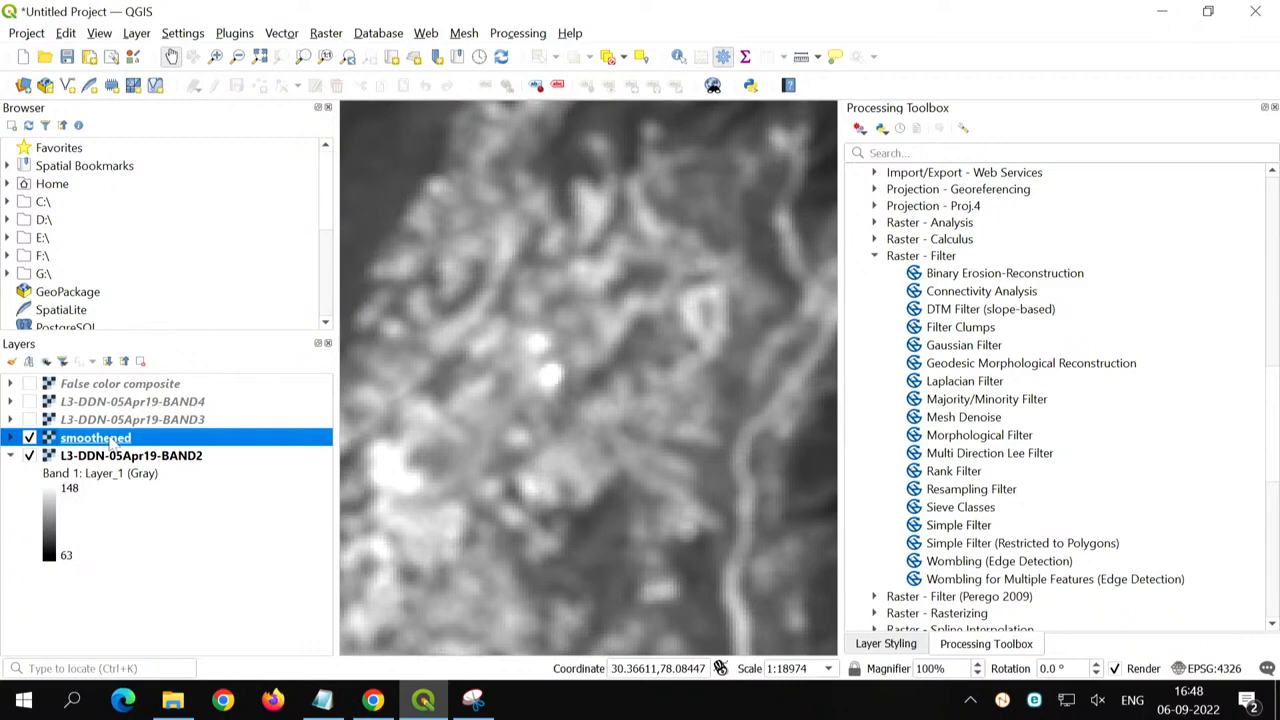
key("space")
key("space")
key("space")
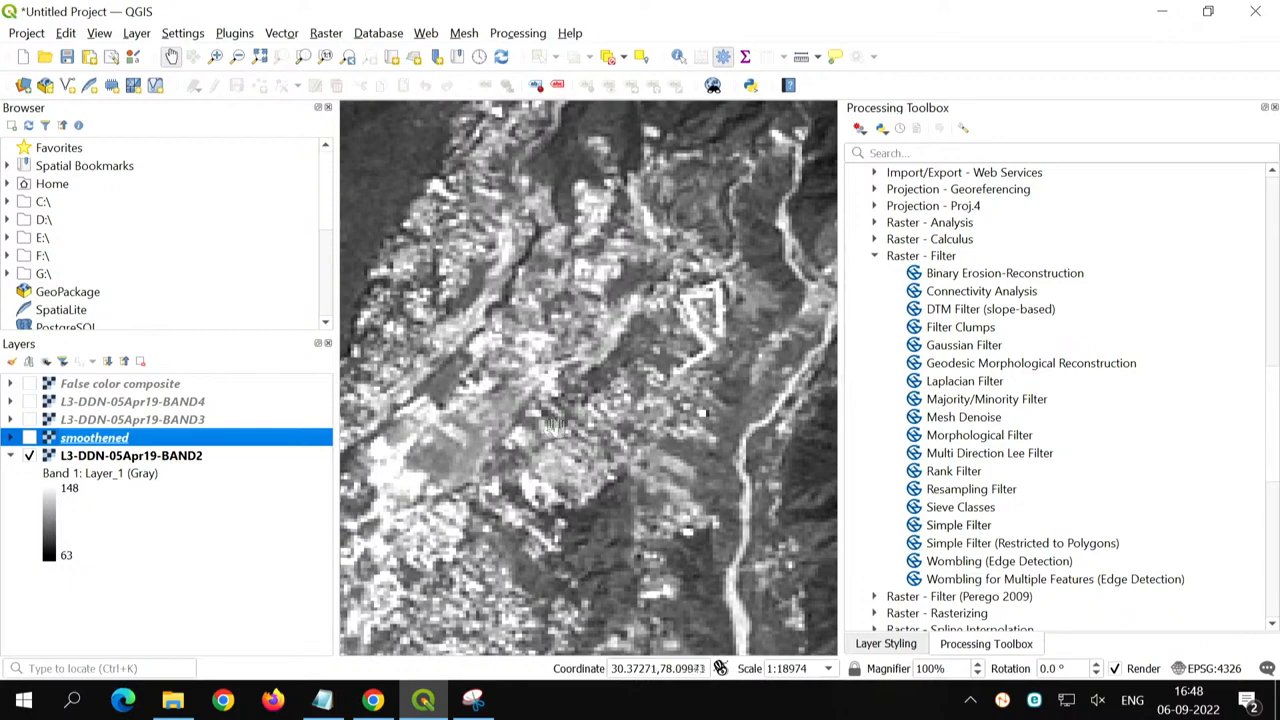
key("space")
scroll(610, 427, "up", 1)
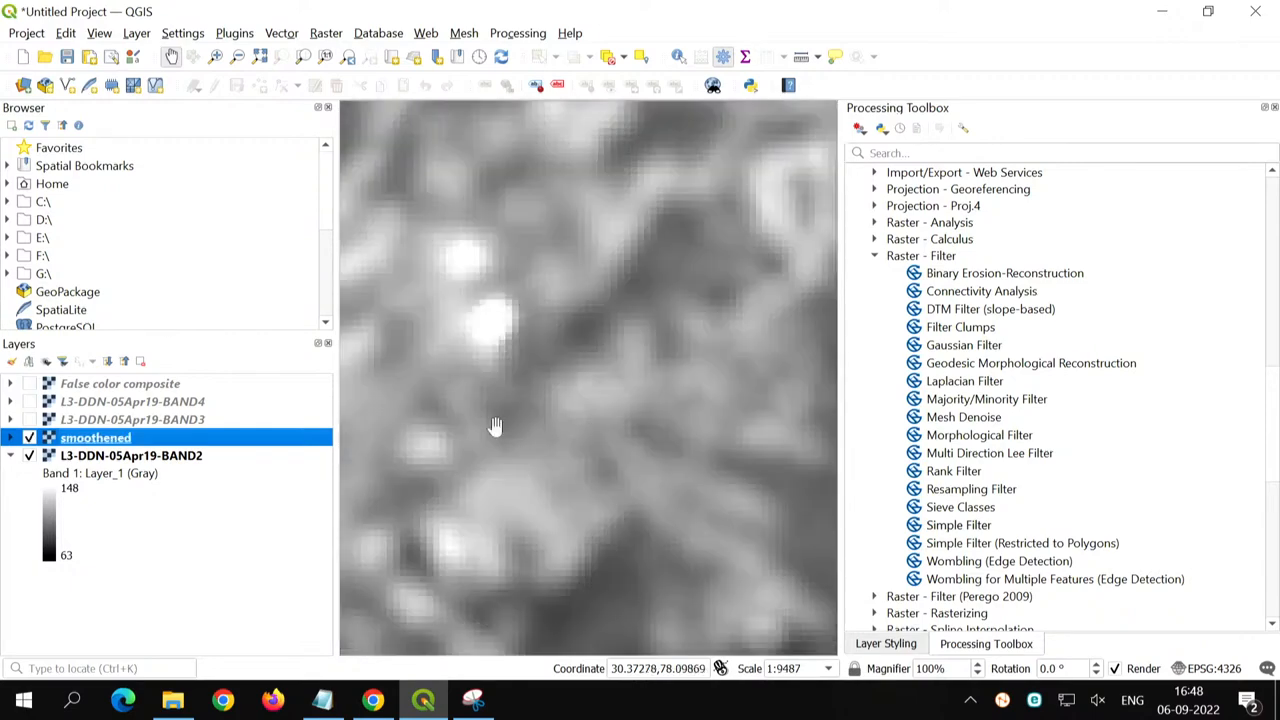
scroll(495, 426, "down", 3)
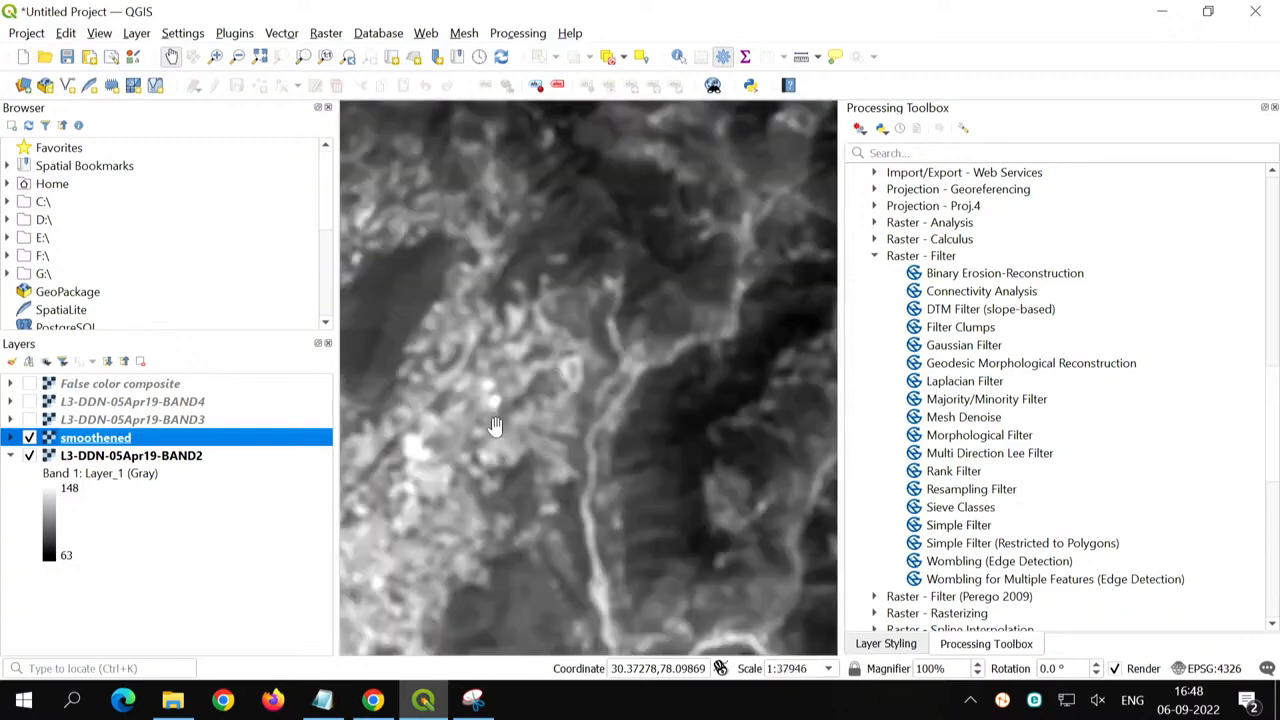
- Return to the full extent of the smoothened layer and look through the other raster filters, including Gaussian, Laplacian, Majority/Minority and Morphological
right_click(80, 440)
left_click(146, 66)
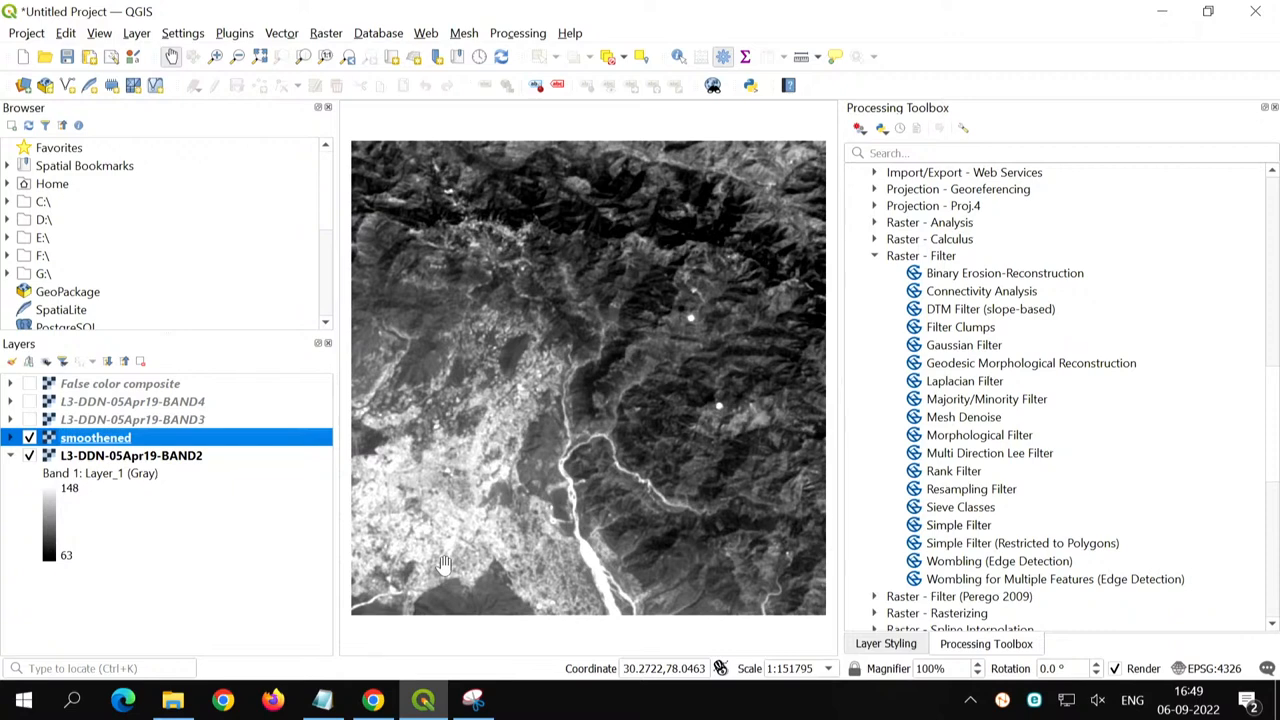
left_click(960, 346)
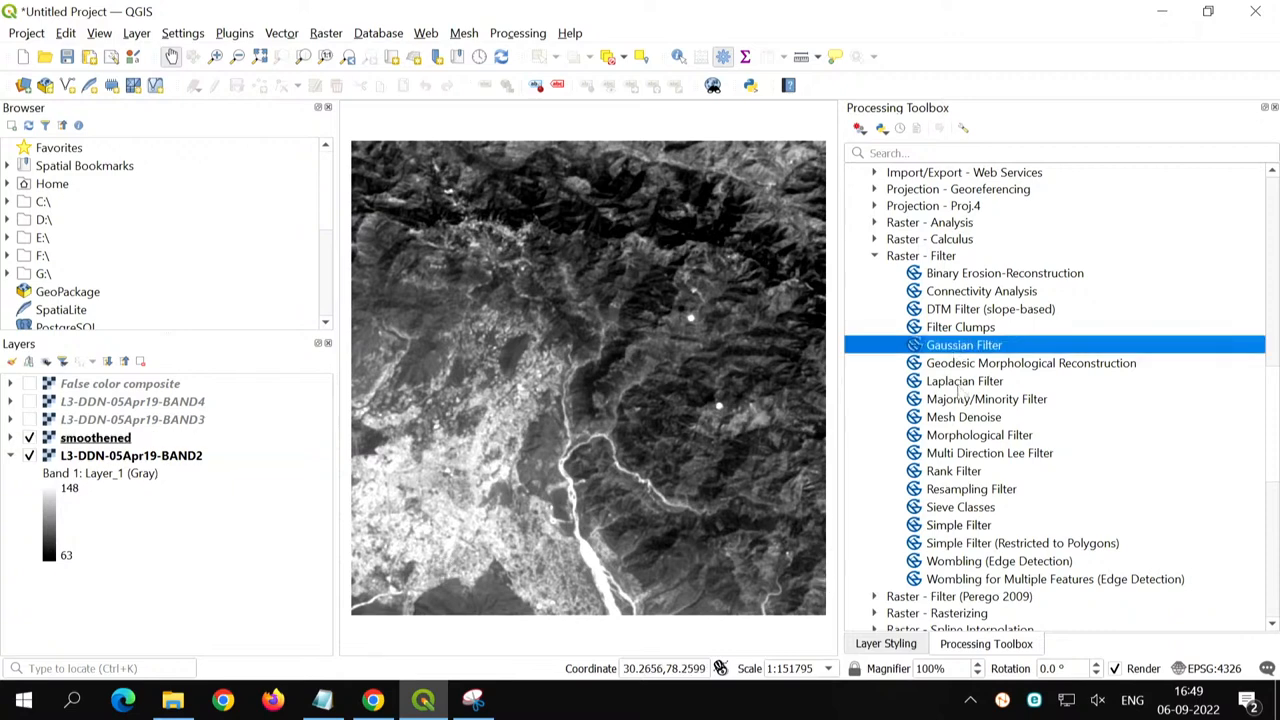
left_click(960, 383)
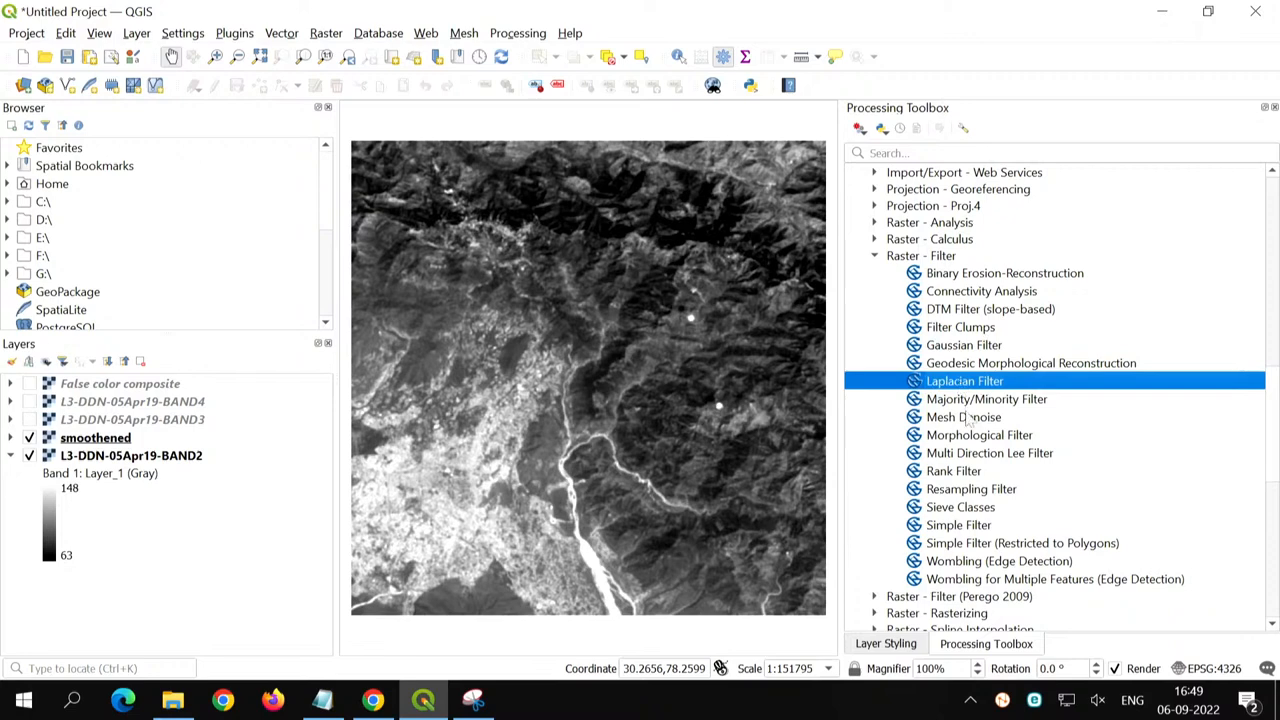
left_click(972, 400)
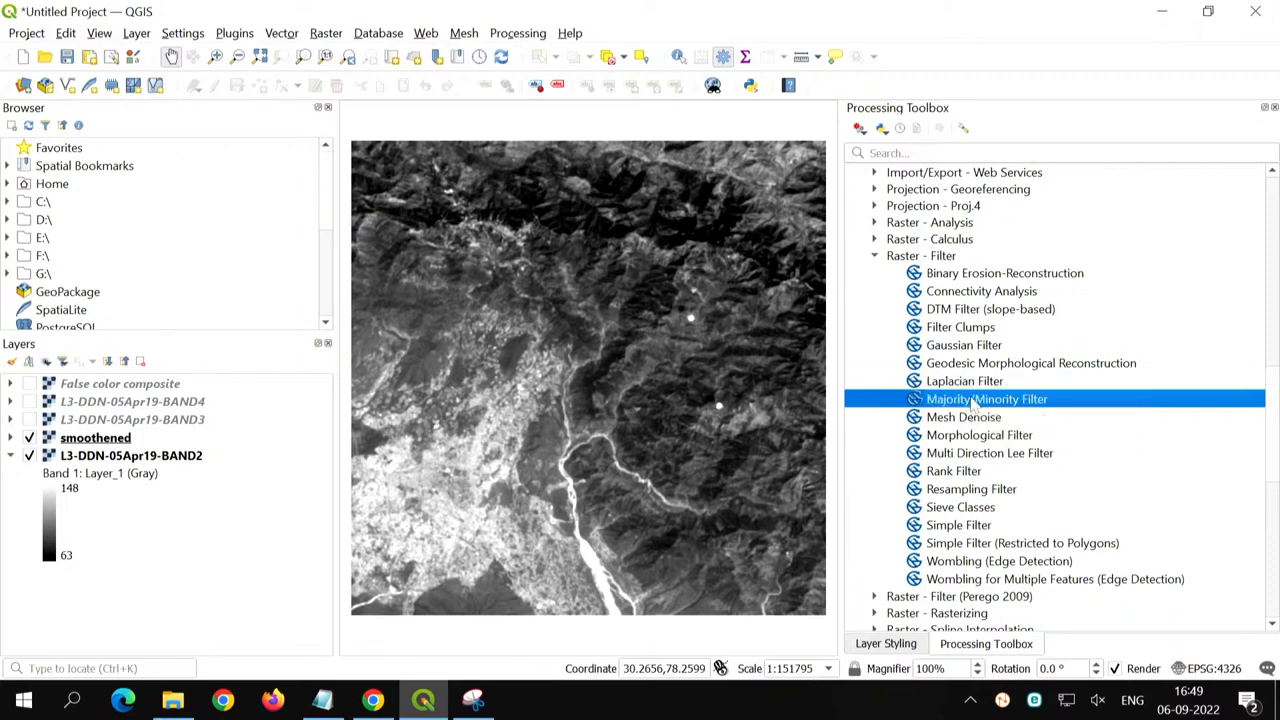
left_click(978, 437)
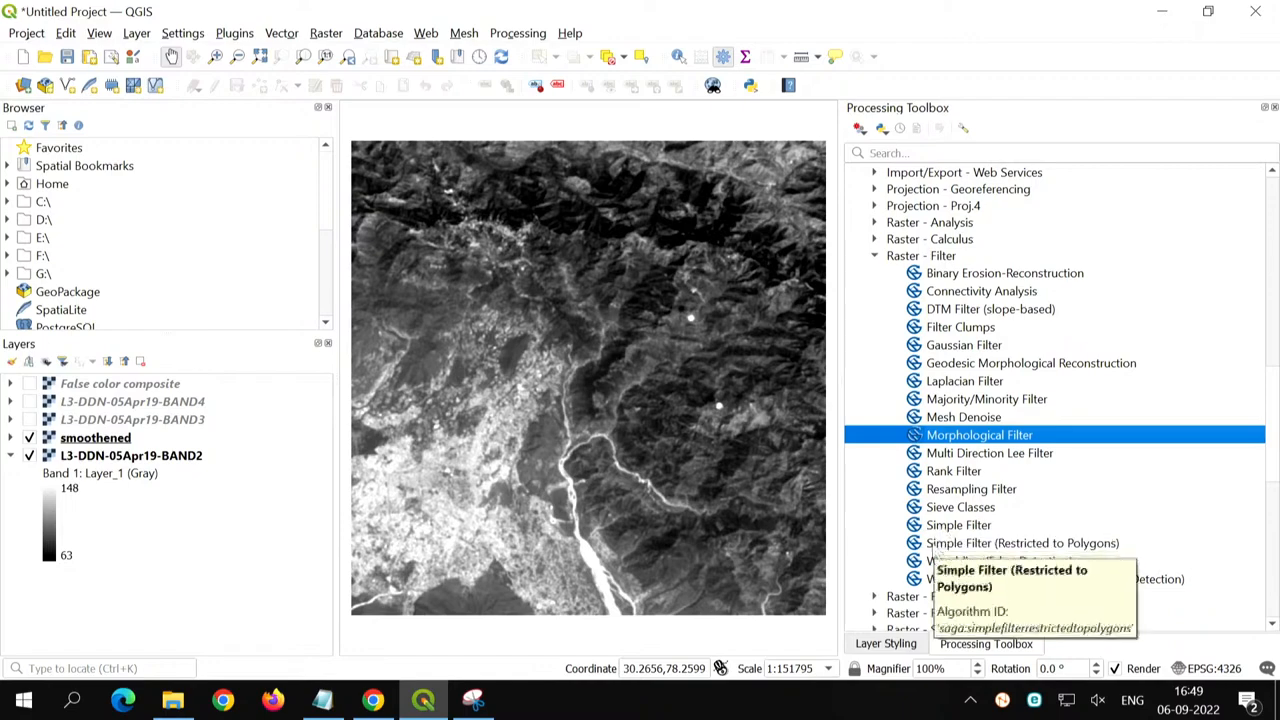
- Inspect the filter types of the Simple Filter tool, picking Sharpen, and close the tool without running it
double_click(940, 527)
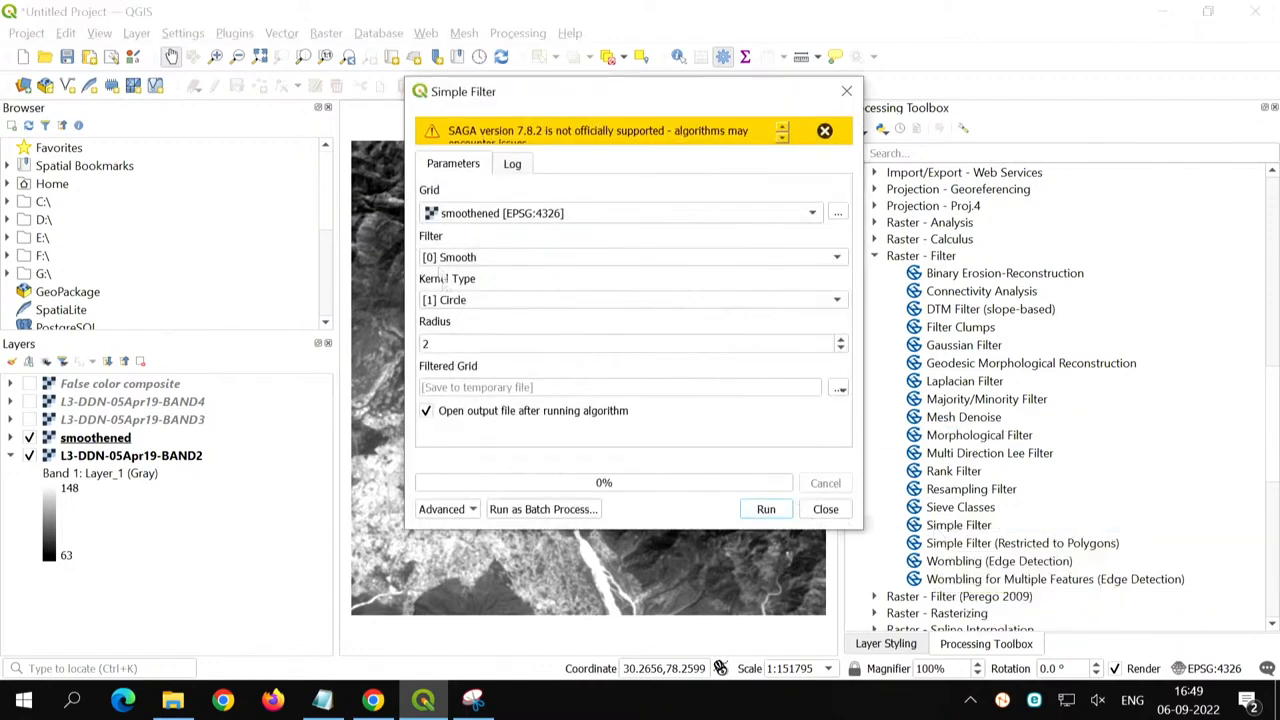
left_click(445, 258)
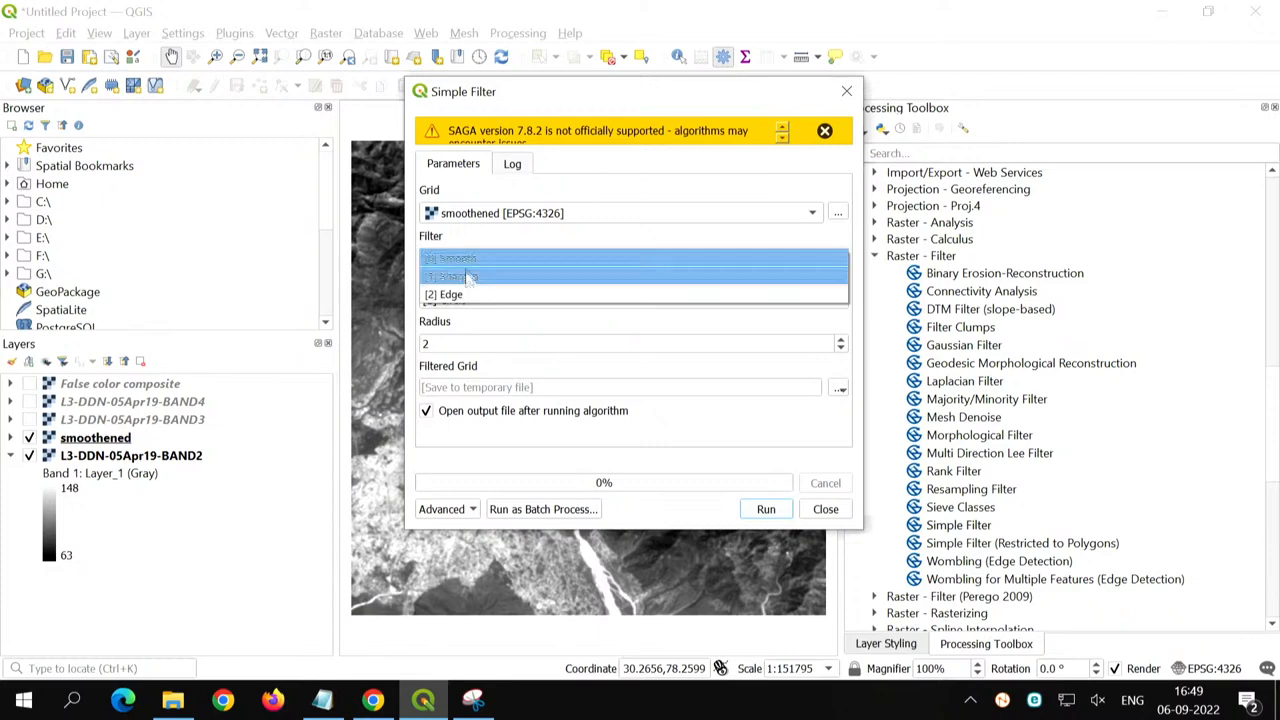
left_click(466, 277)
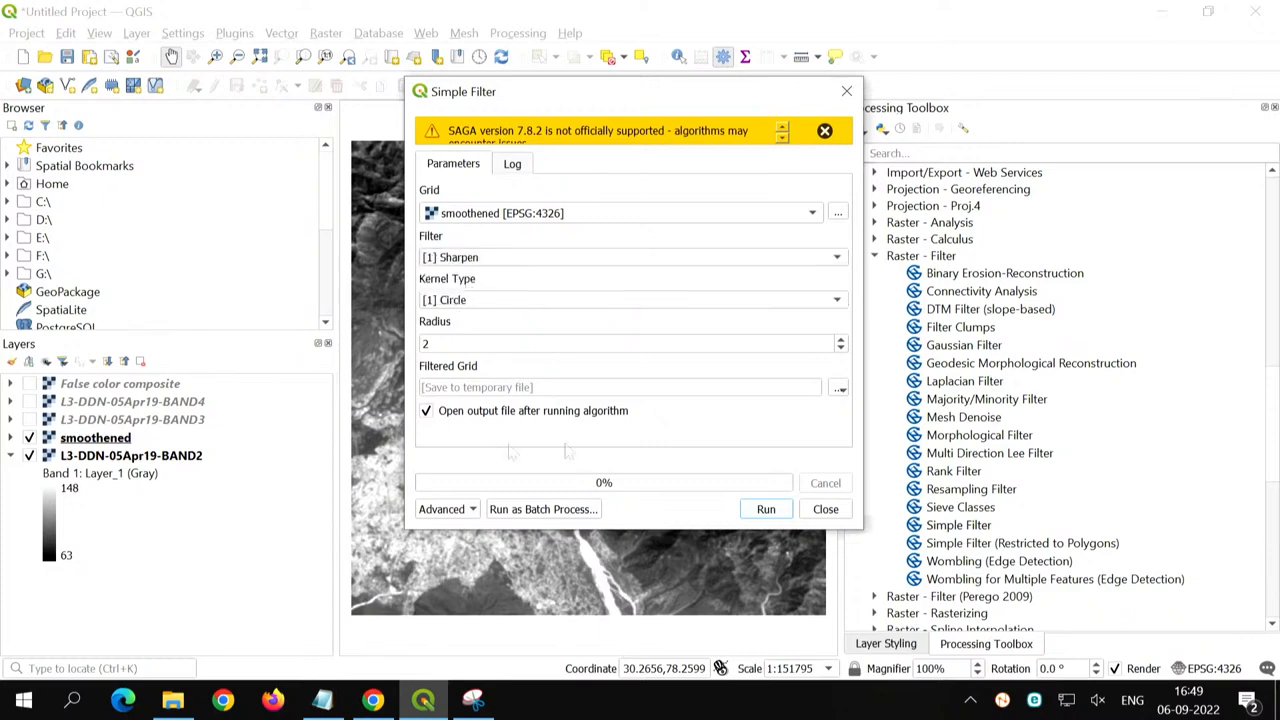
left_click(825, 510)
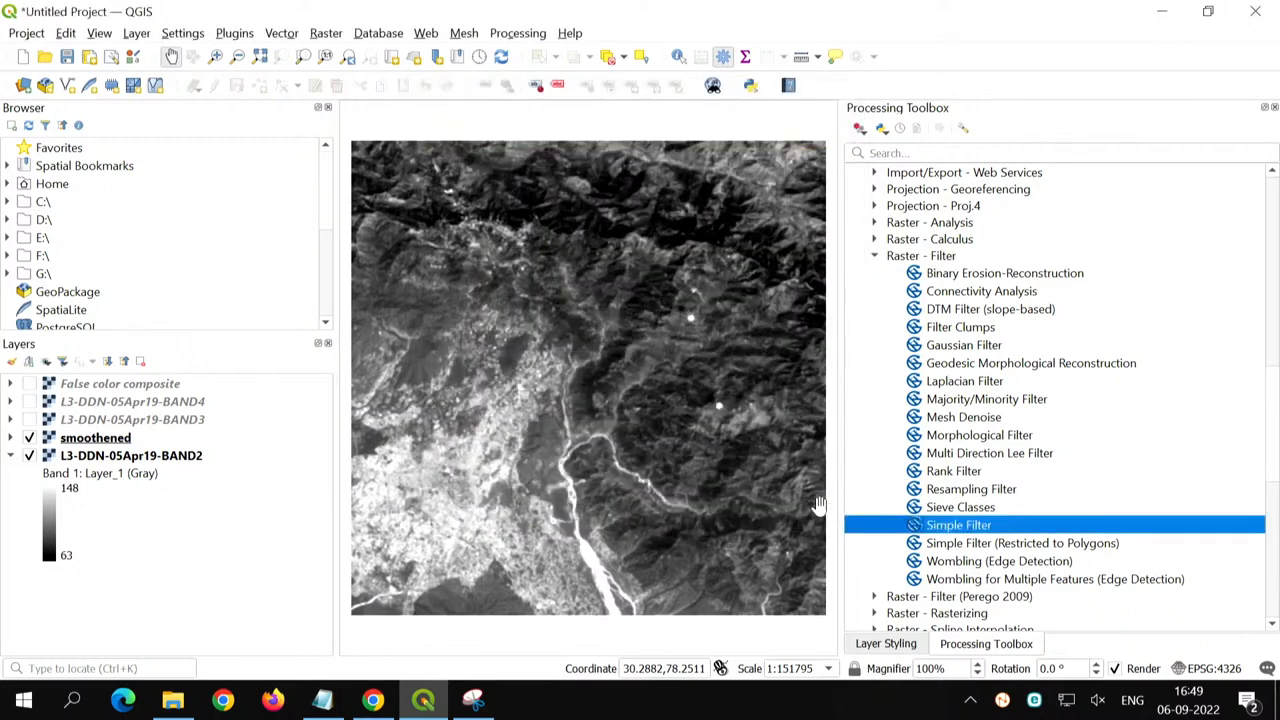
- Hide the smoothened layer and make L3-DDN-05Apr19-BAND2 the active layer
left_click(158, 458)
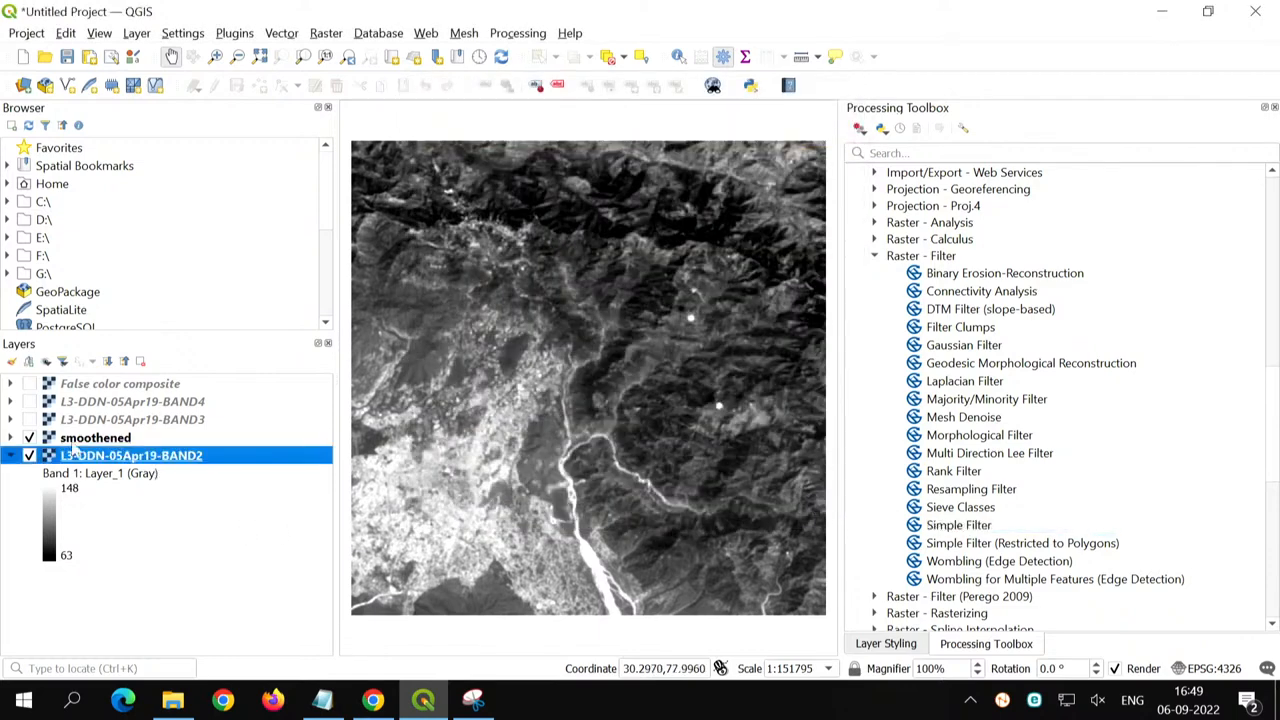
left_click(74, 441)
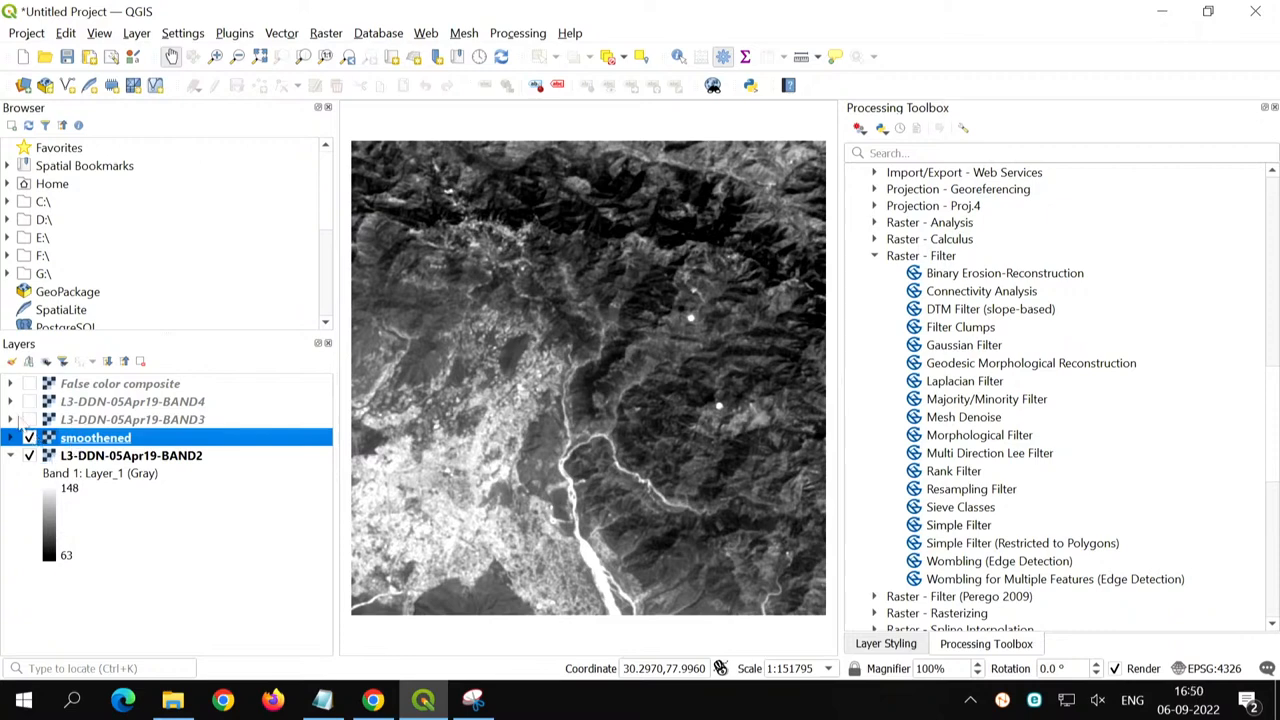
left_click(29, 438)
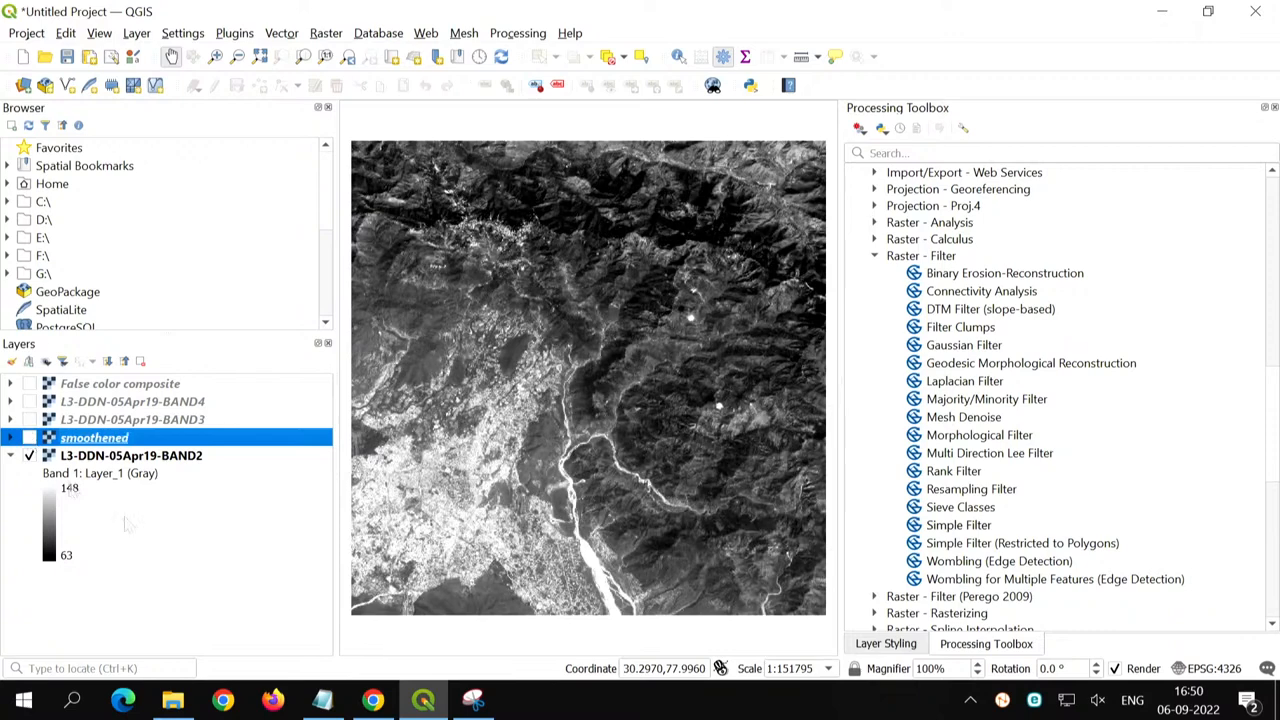
left_click(127, 464)
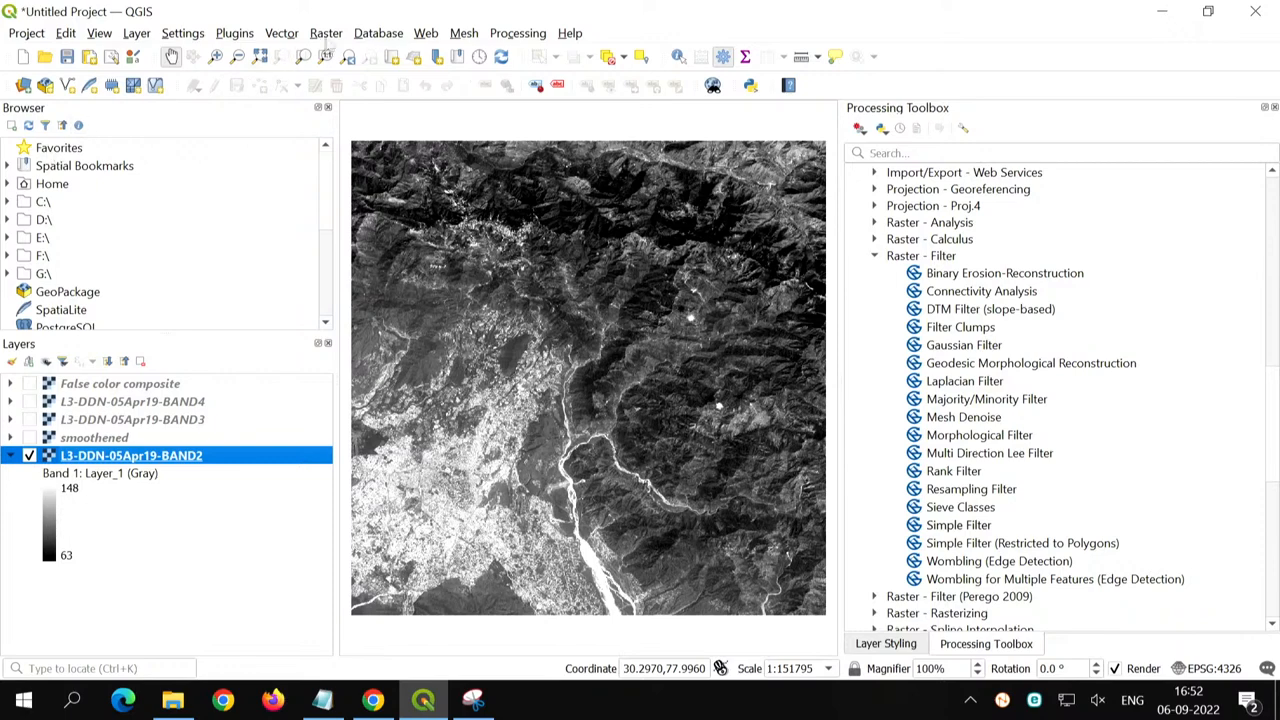
- Open the Raster Calculator, widen it to show full band names, and locate the BAND4 and BAND3 rasters
left_click(325, 36)
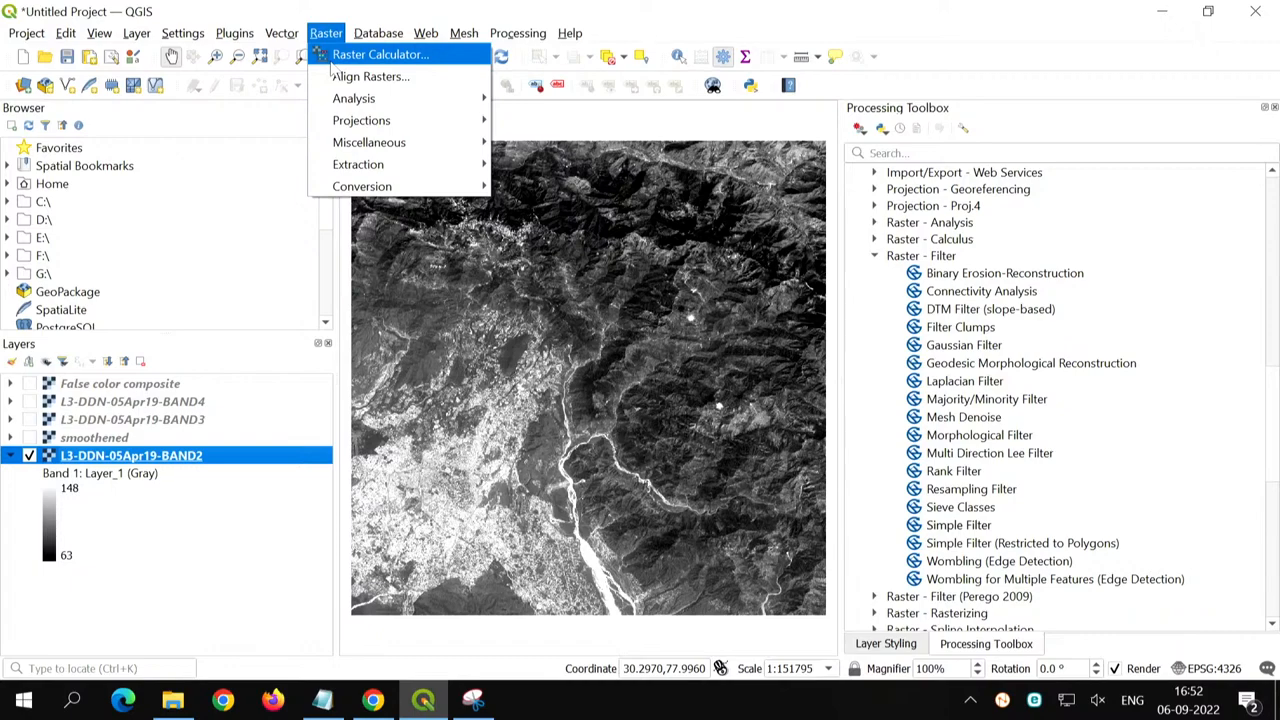
left_click(330, 61)
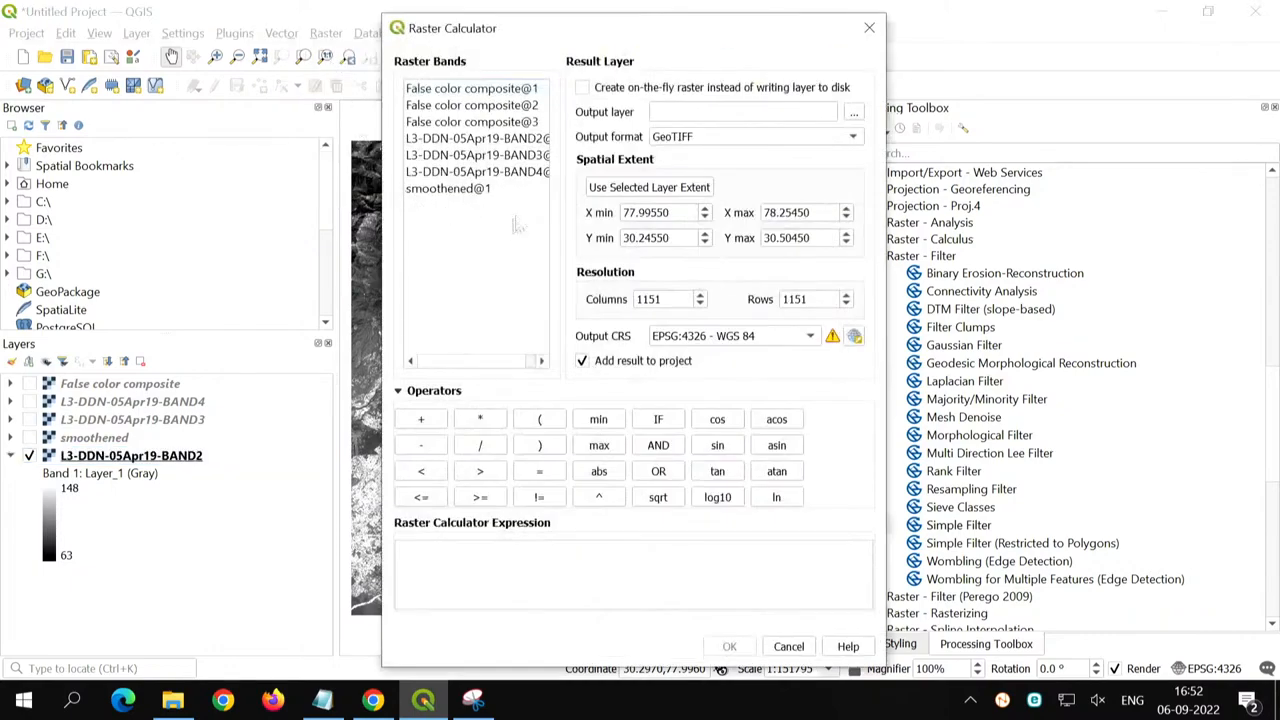
left_click_drag(387, 230, 172, 230)
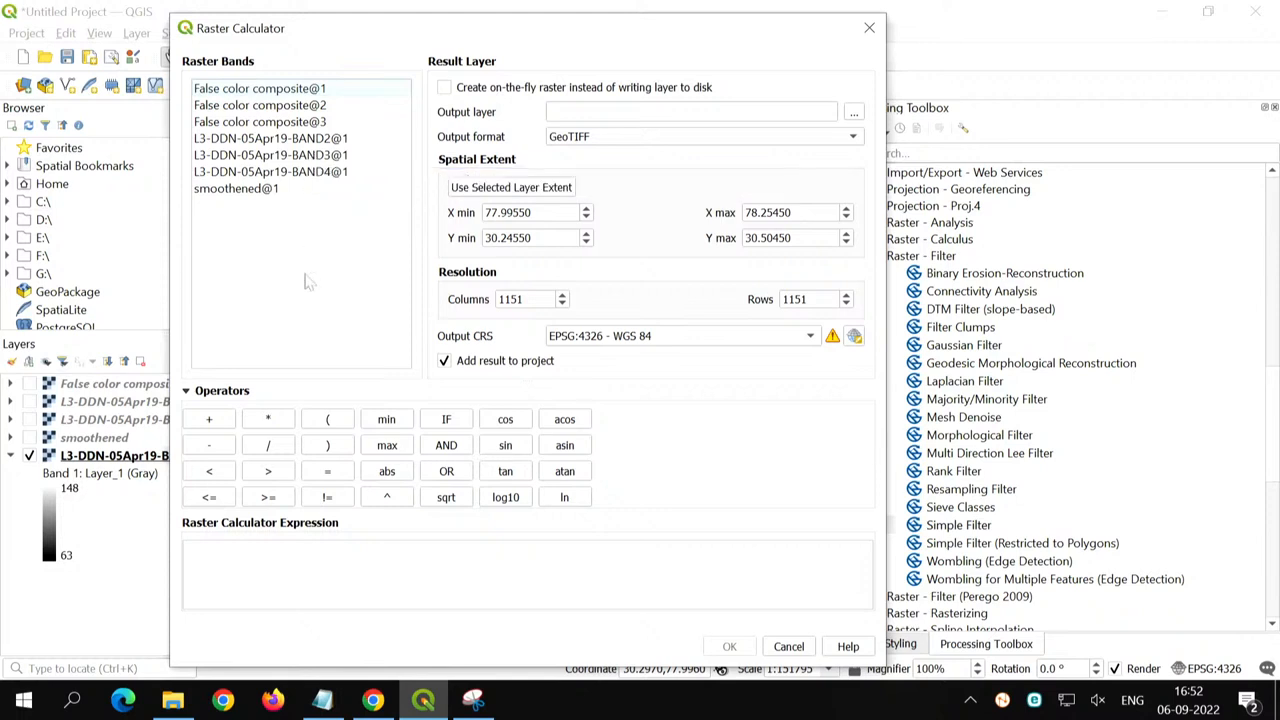
left_click(315, 173)
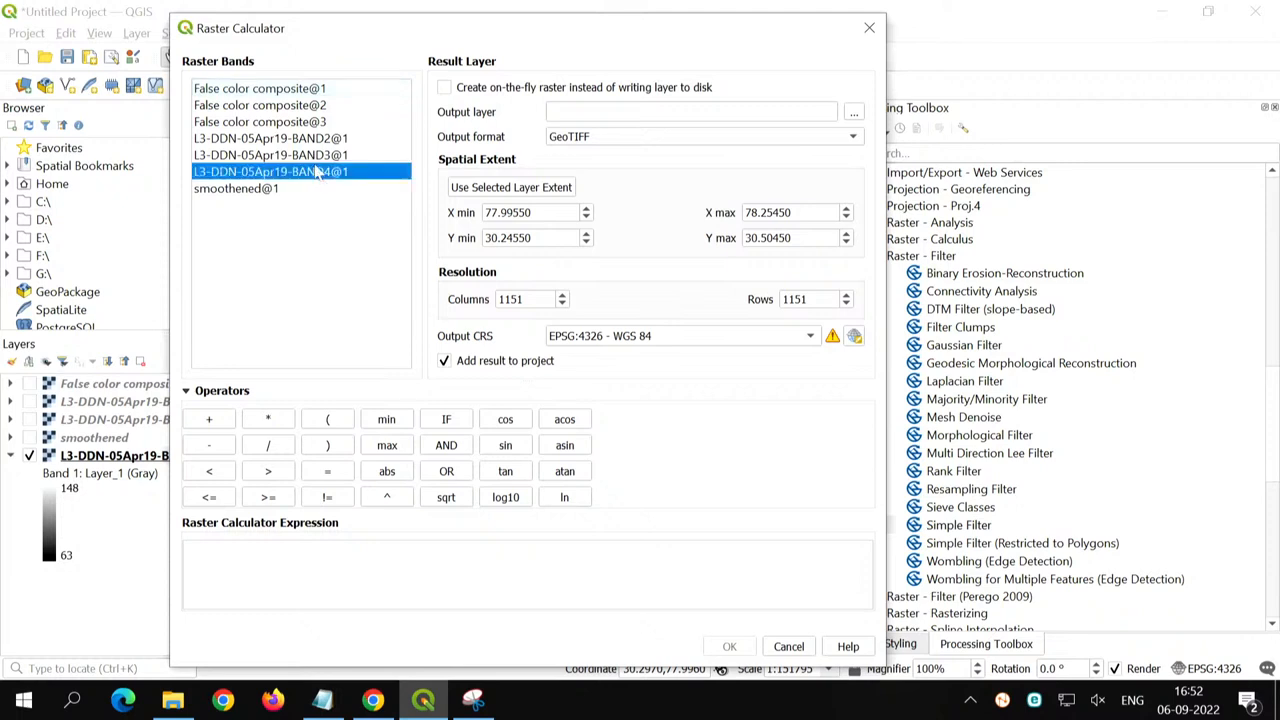
left_click(317, 164)
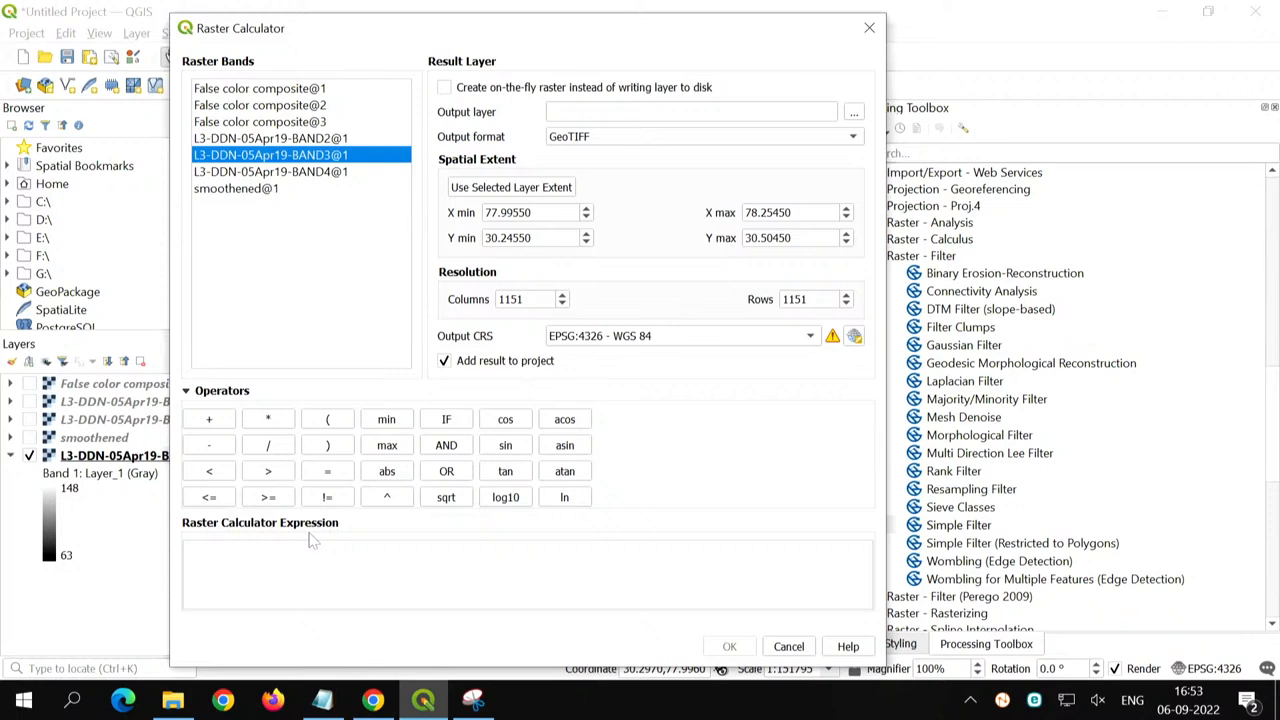
left_click(329, 172)
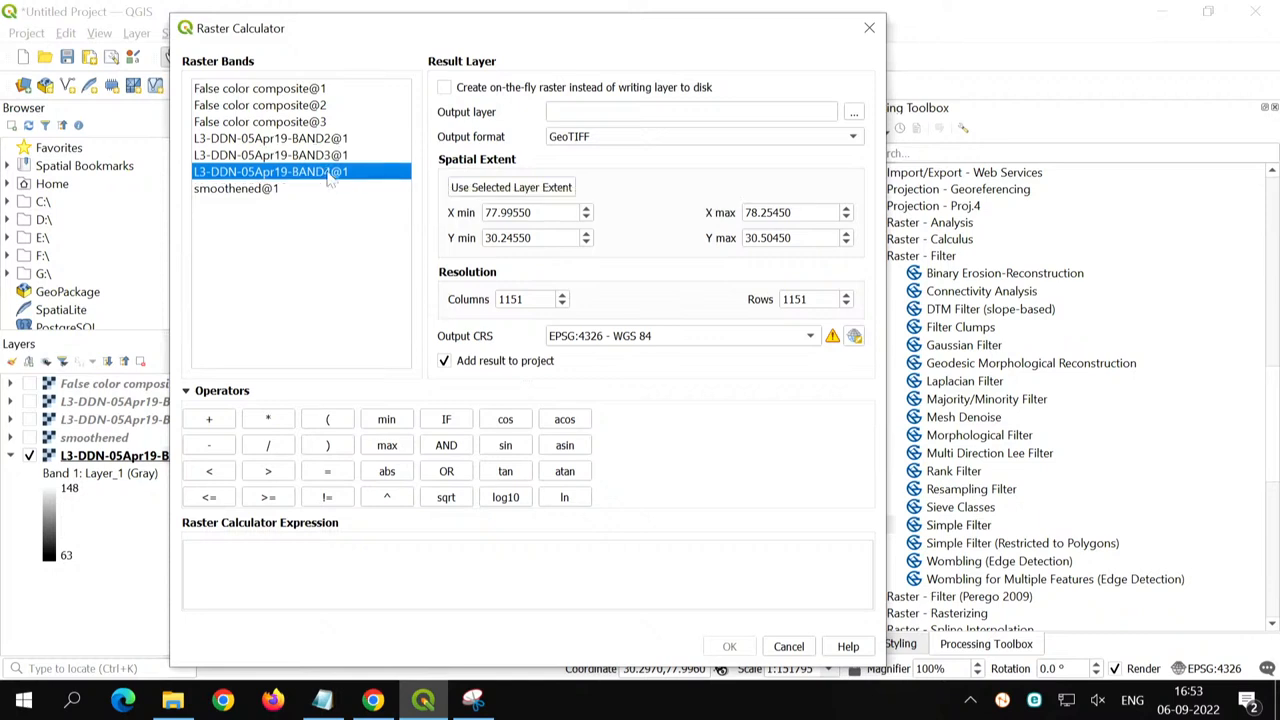
left_click(330, 157)
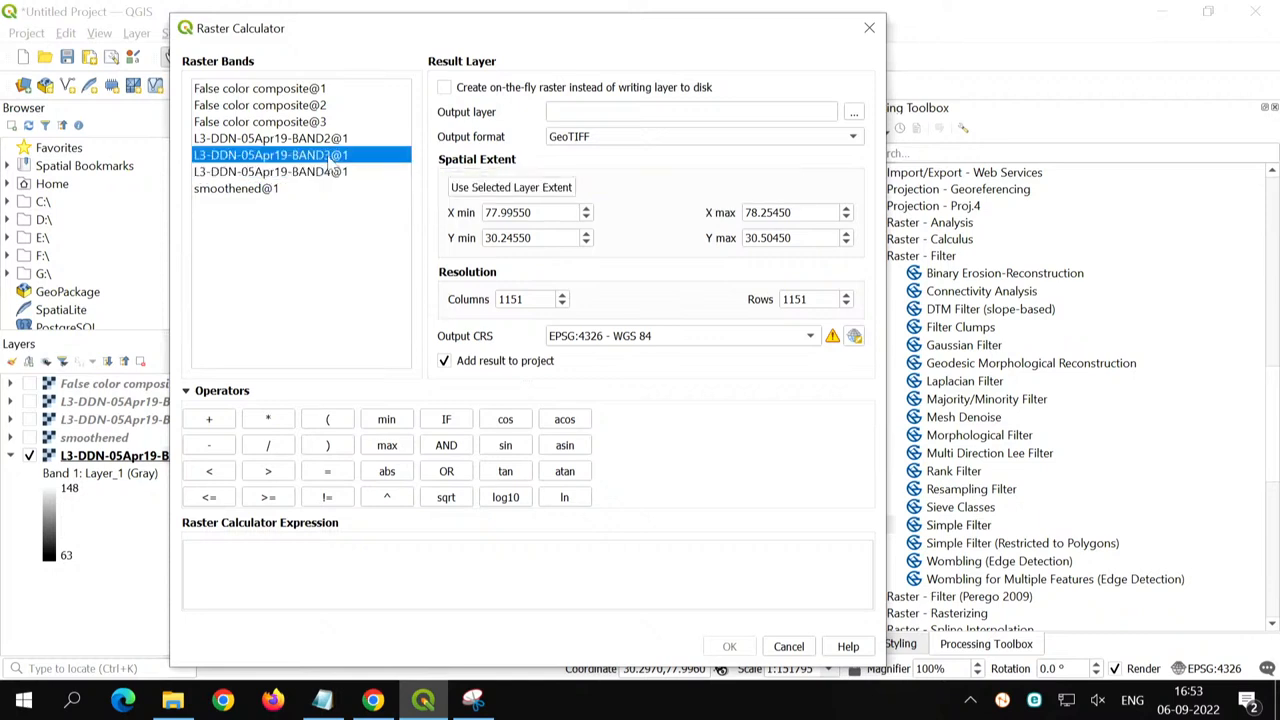
- Enter the numerator ("L3-DDN-05Apr19-BAND4@1"-"L3-DDN-05Apr19-BAND3@1") in the raster calculator expression
left_click(288, 570)
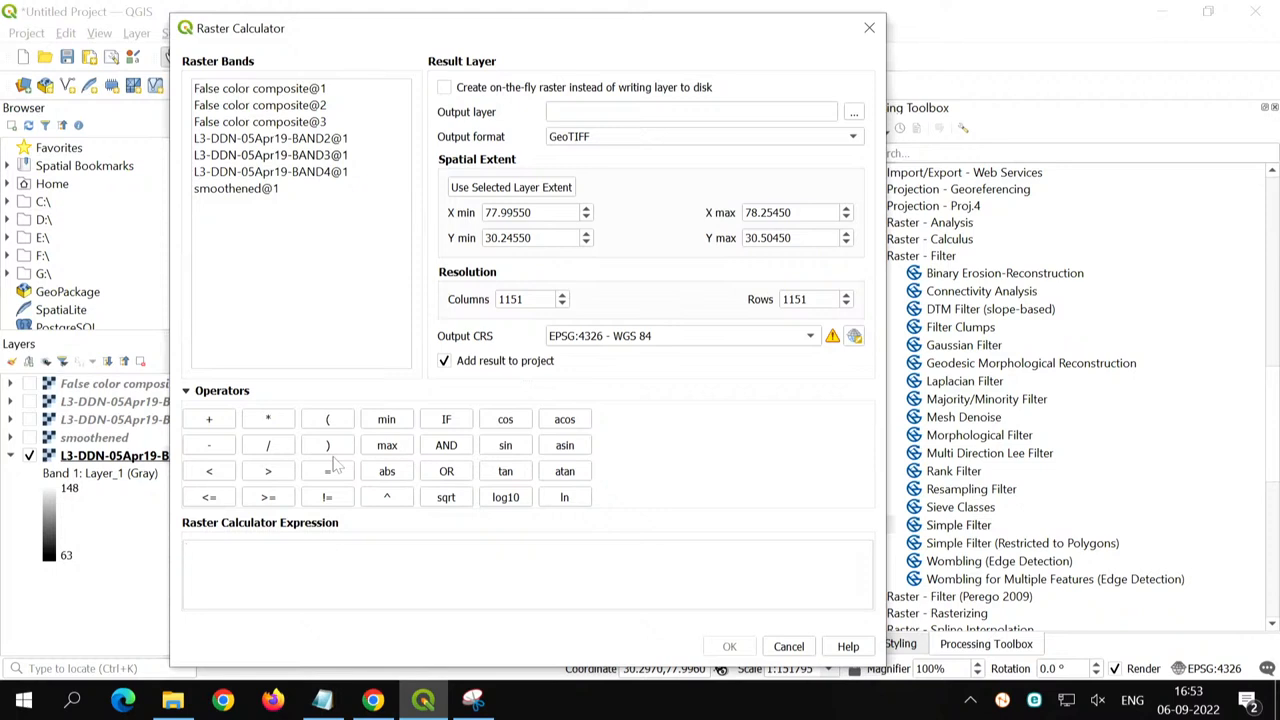
type("(")
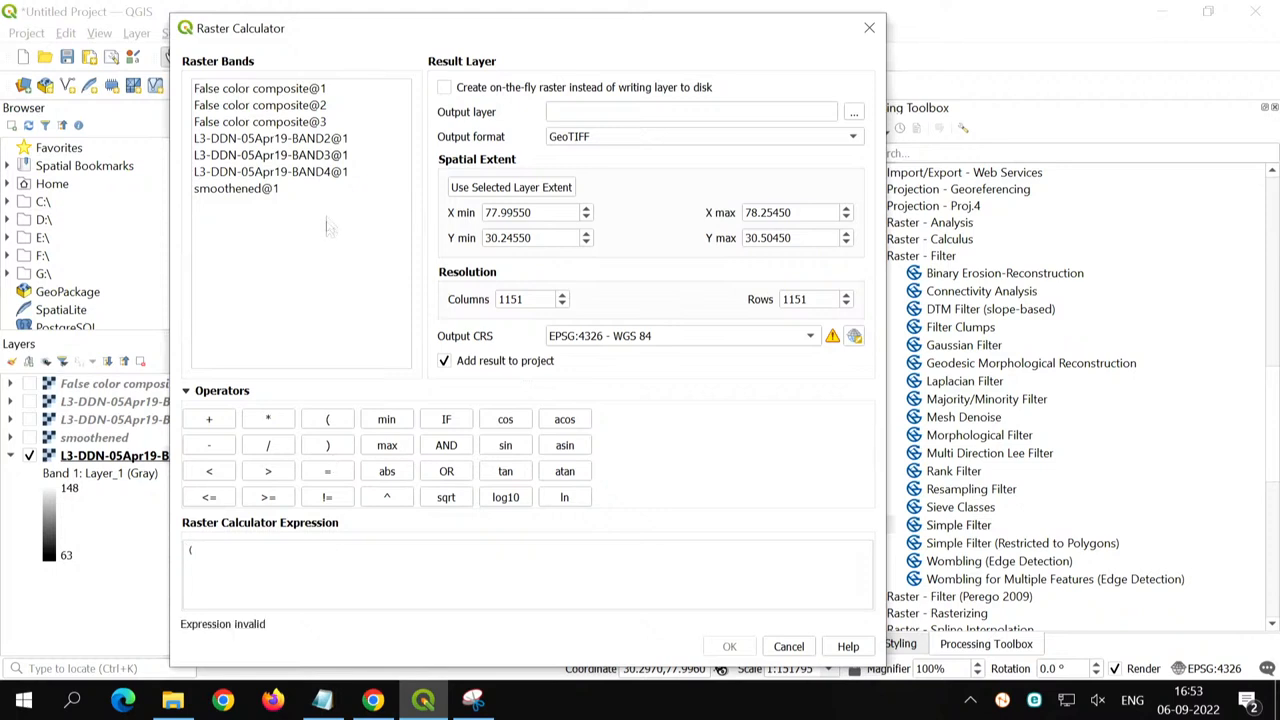
double_click(334, 172)
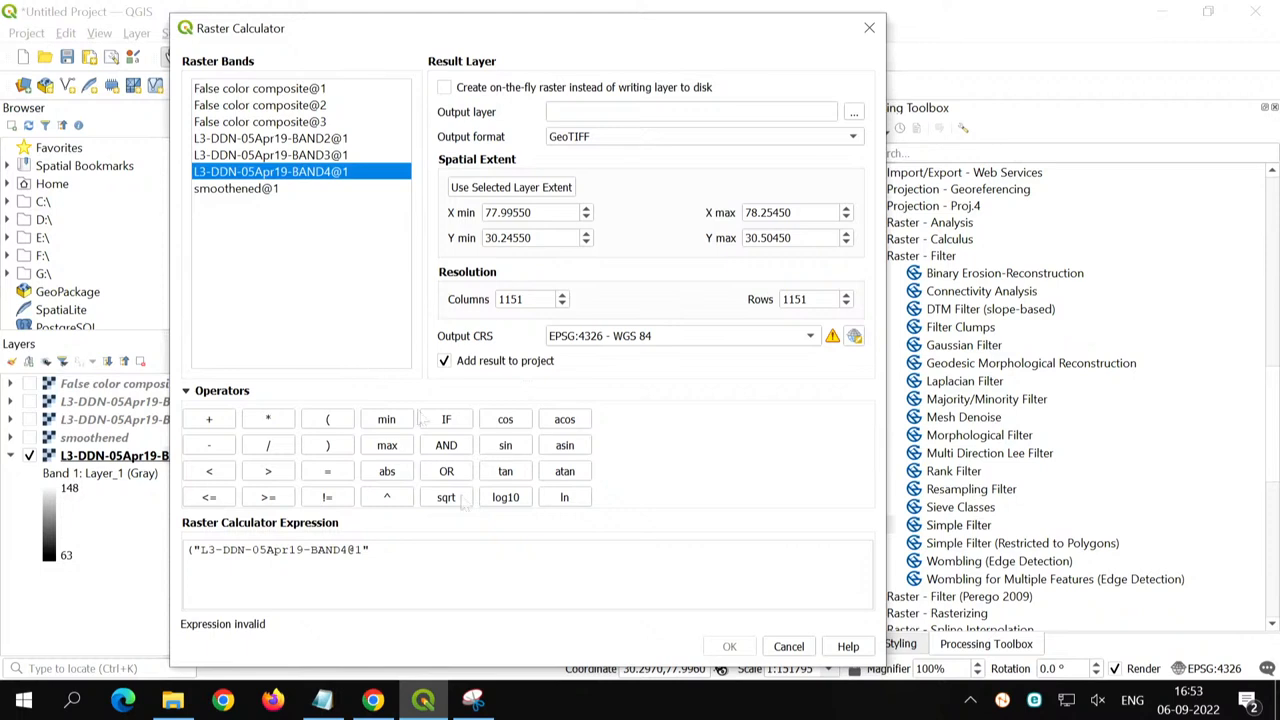
left_click(505, 556)
type("-")
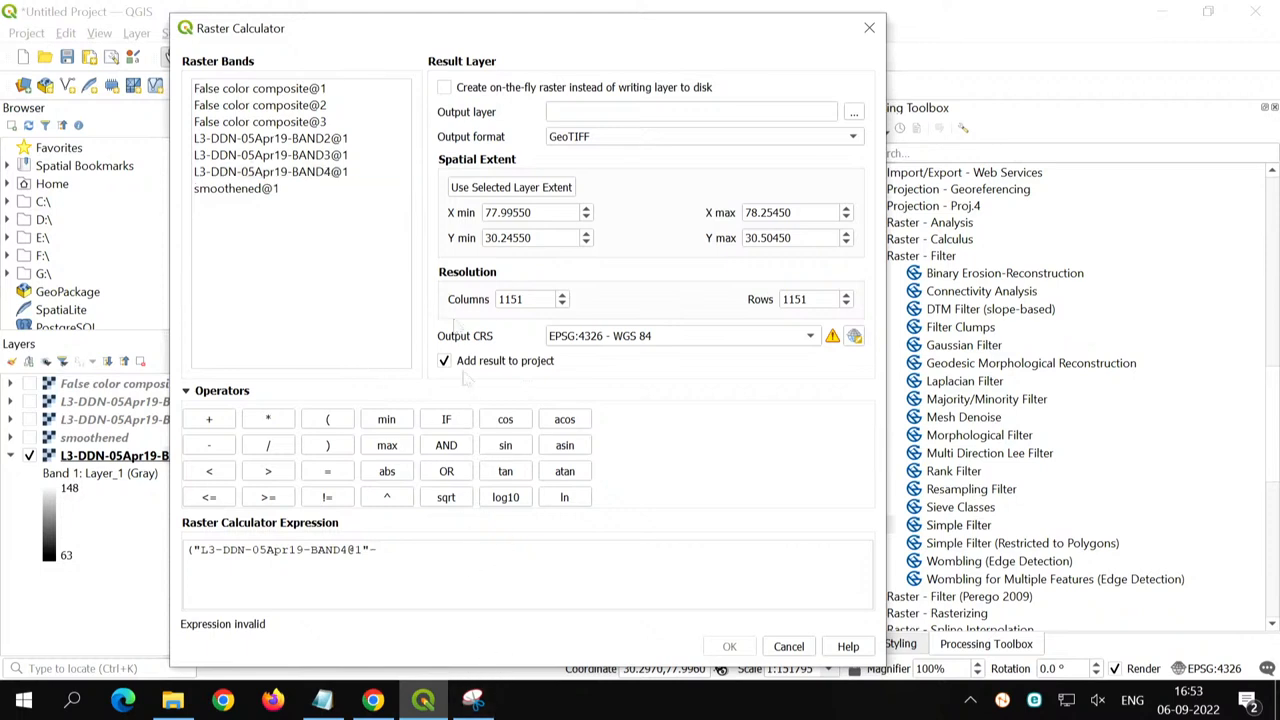
double_click(362, 156)
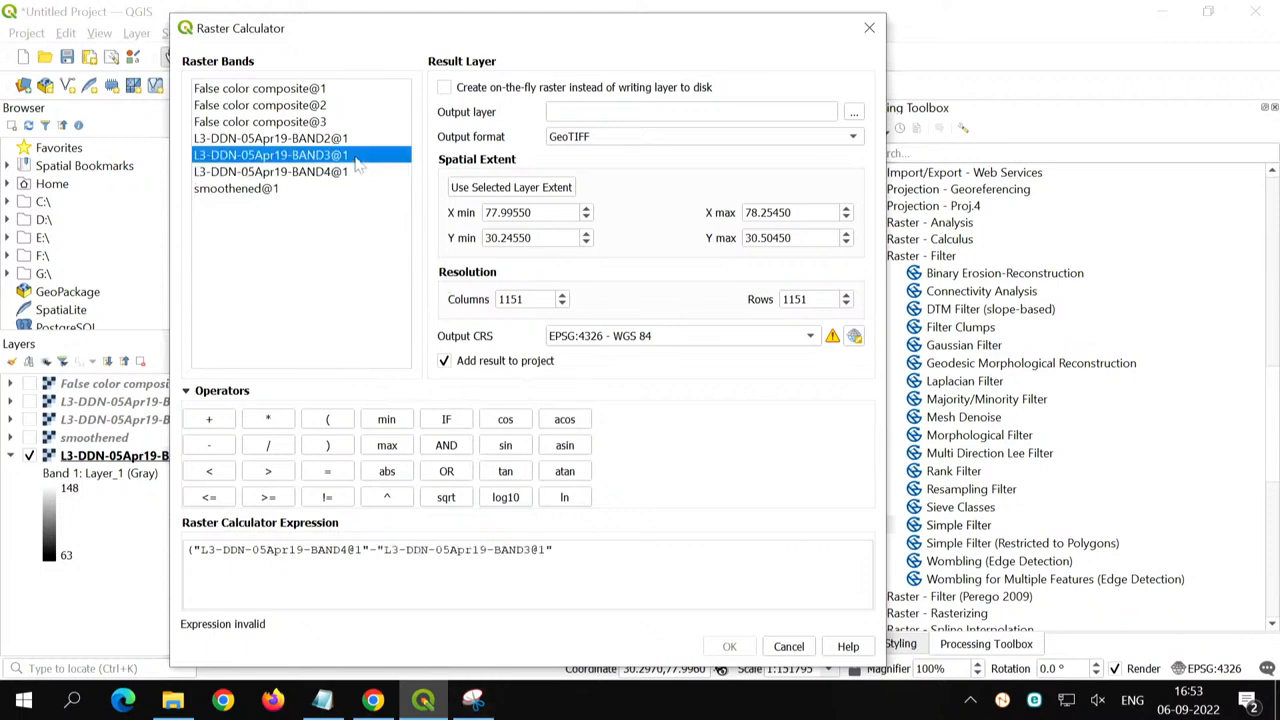
left_click(611, 556)
type(")")
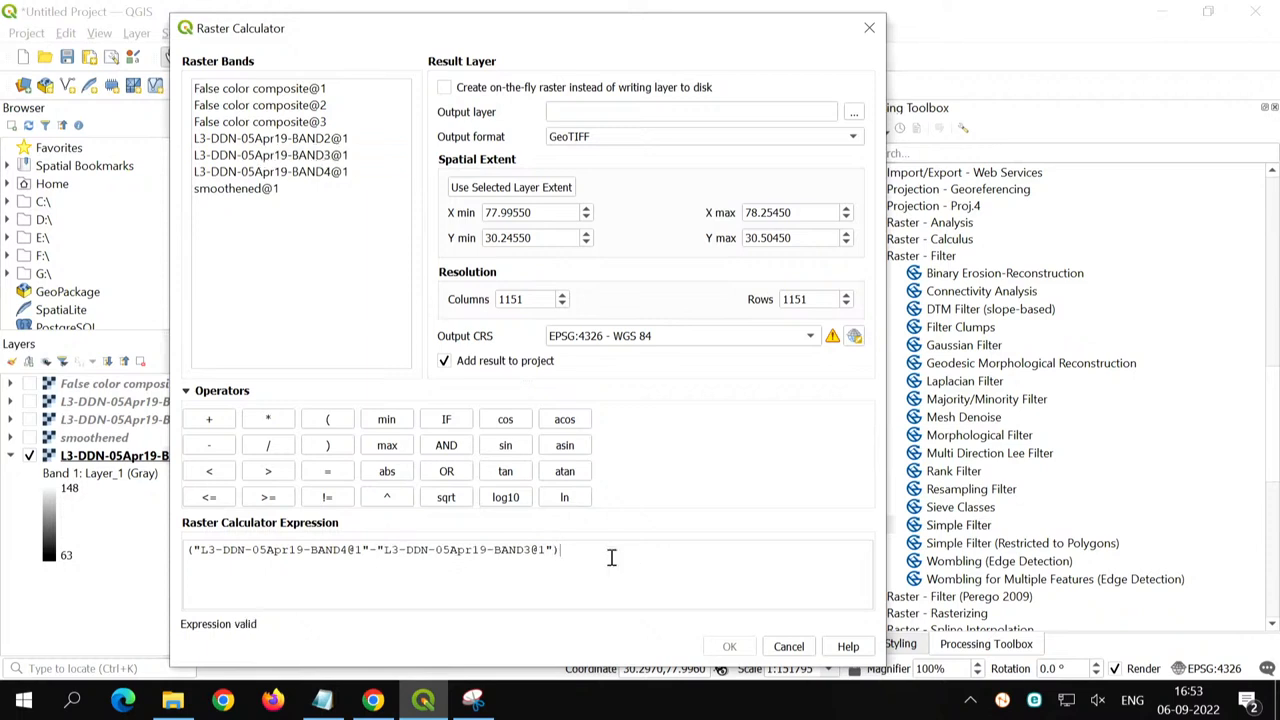
type("/(")
- Complete the expression by dividing by ("L3-DDN-05Apr19-BAND4@1"+"L3-DDN-05Apr19-BAND3@1")
double_click(345, 172)
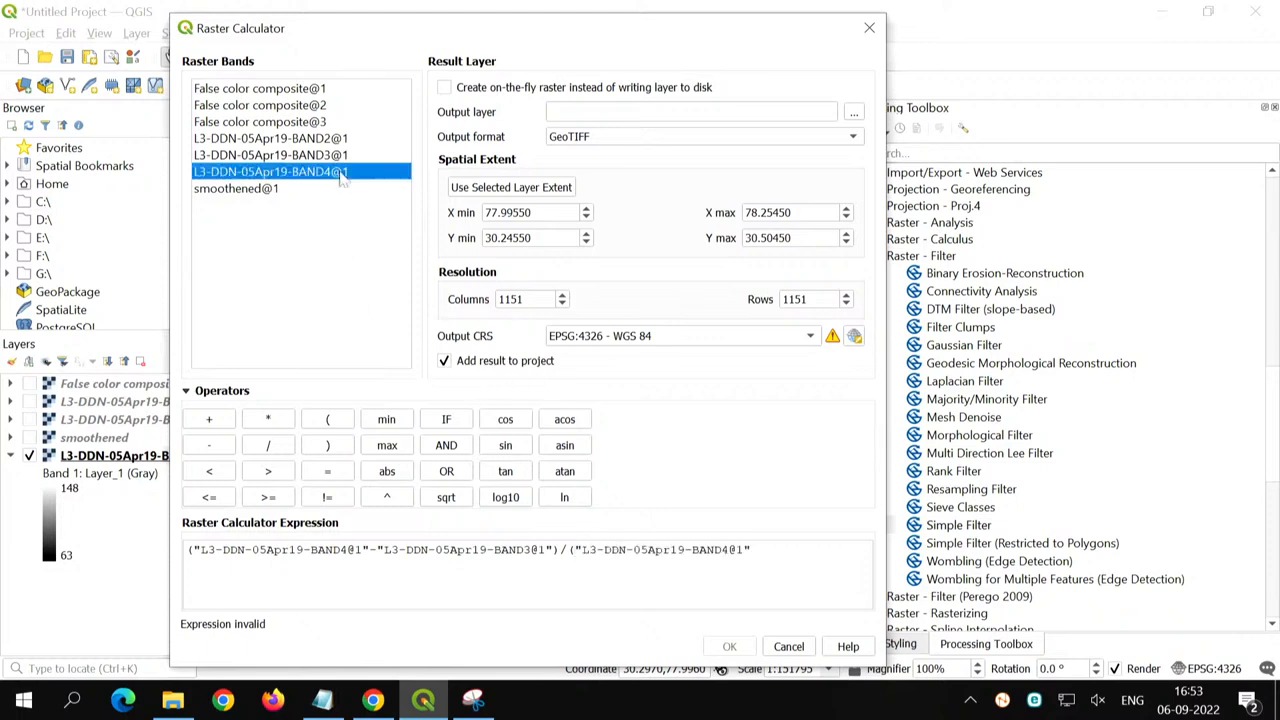
left_click(818, 565)
type("+")
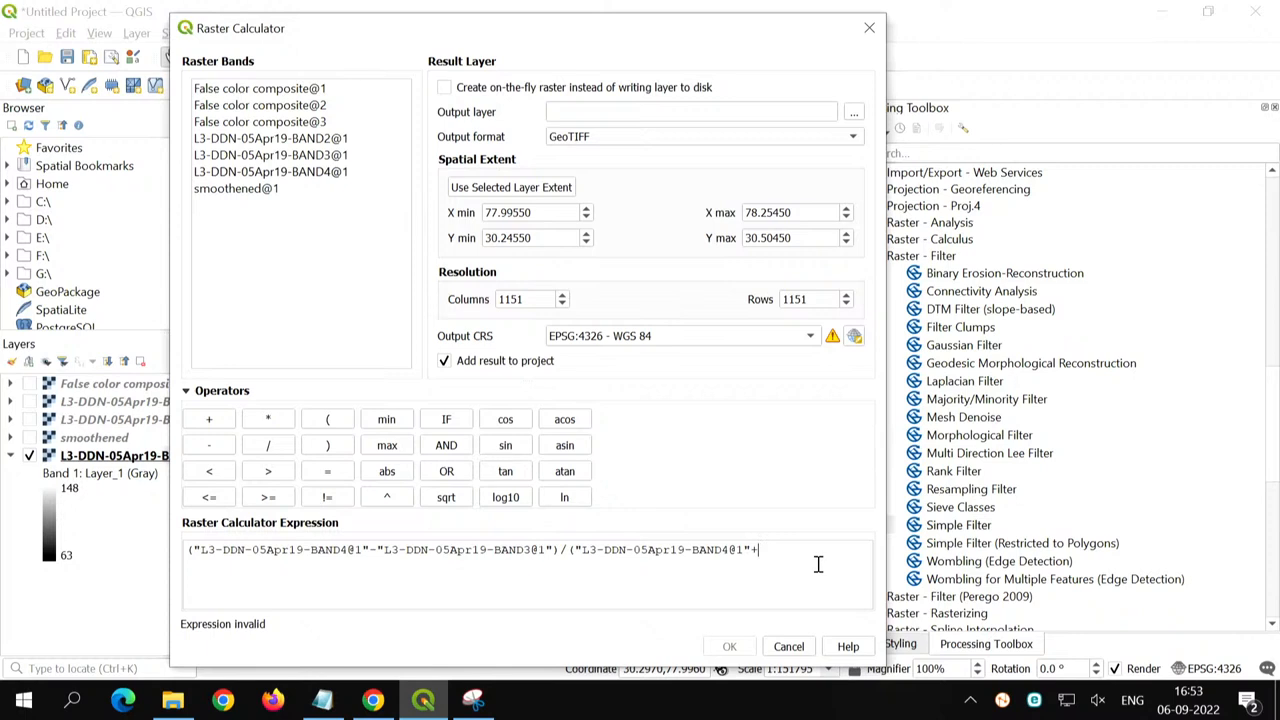
double_click(333, 155)
left_click(645, 573)
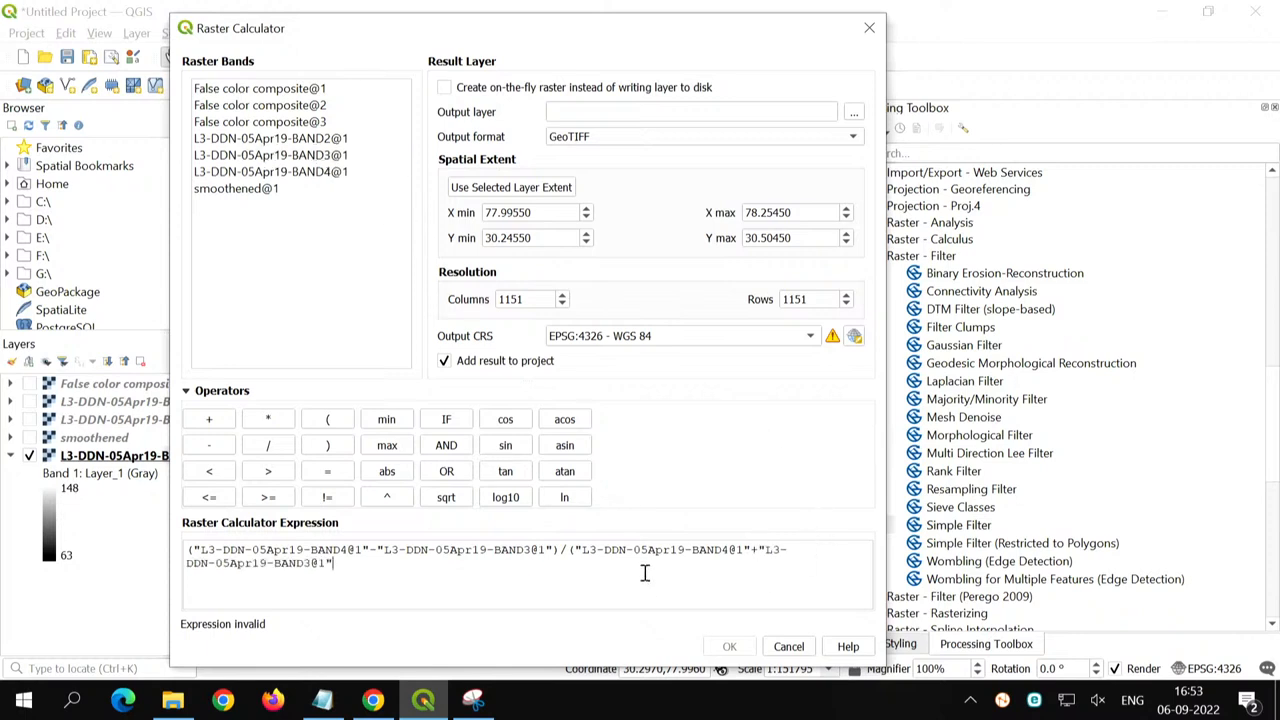
type(")")
- Set the output layer to NDVI.tif in the Desktop folder "Image processing using QGIS" and run the calculation
left_click(854, 112)
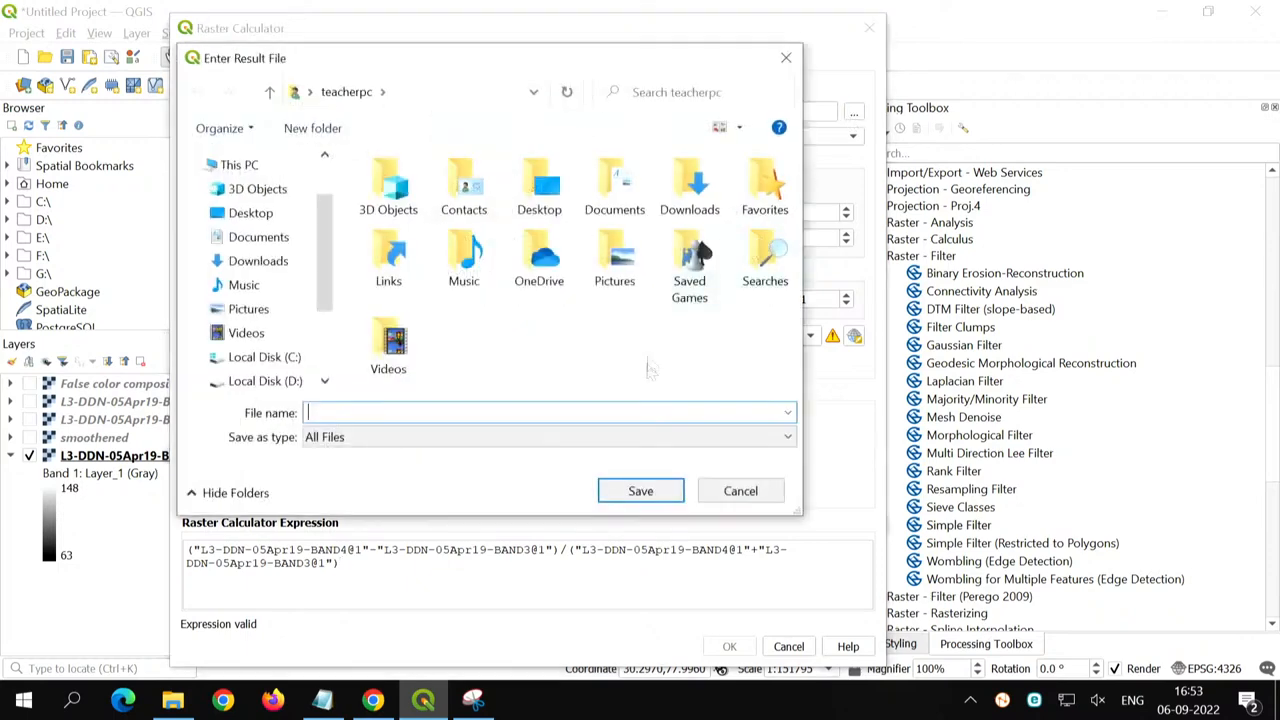
left_click(258, 213)
left_click(402, 236)
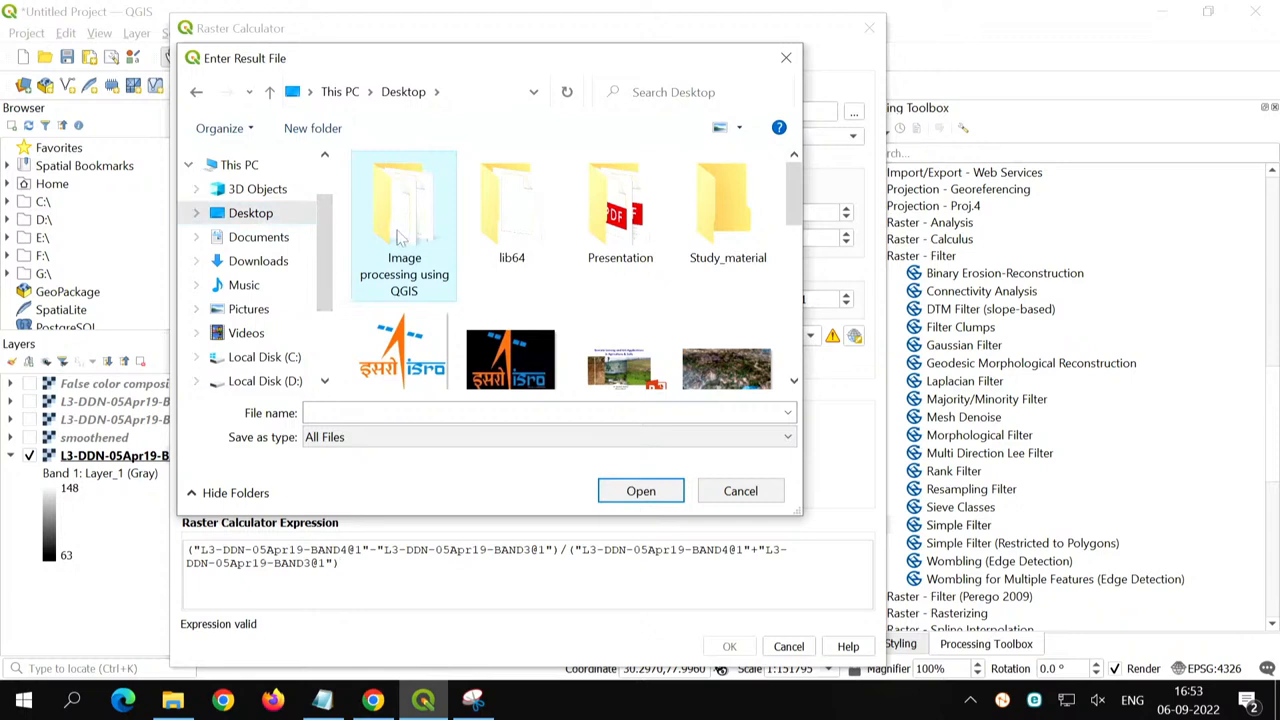
double_click(398, 237)
left_click(426, 412)
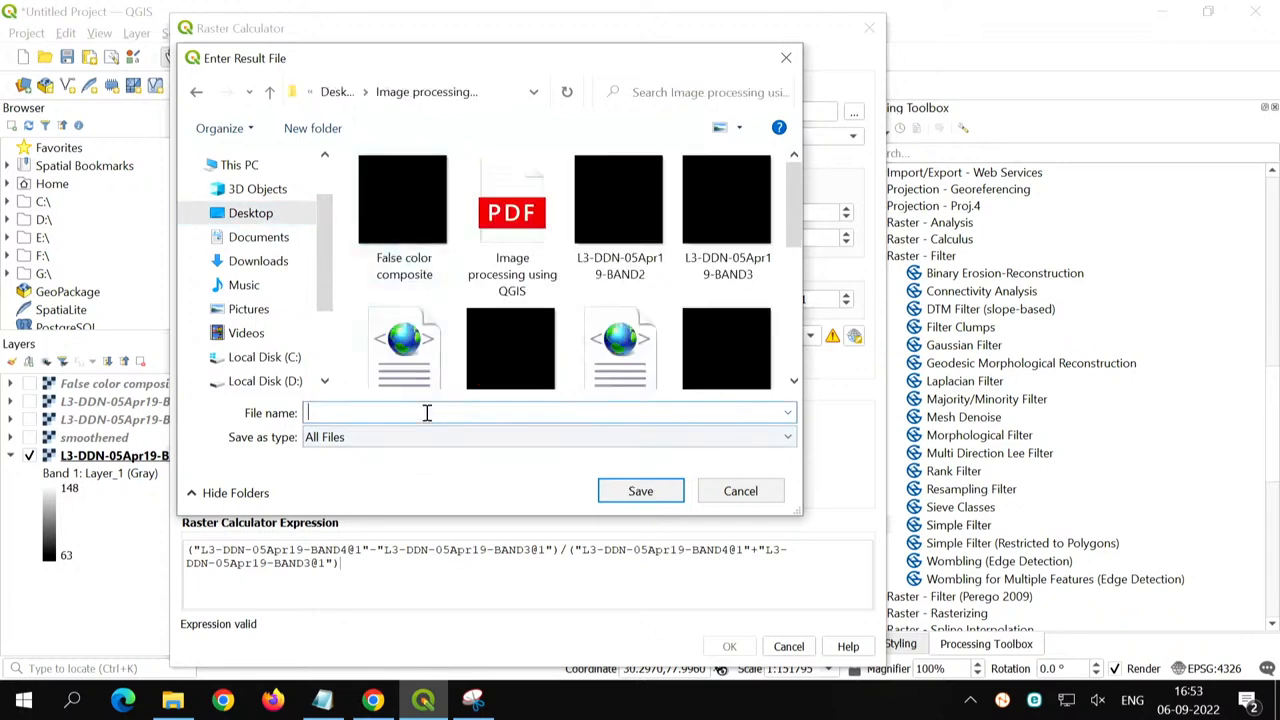
type("NDVI.tif")
key("Return")
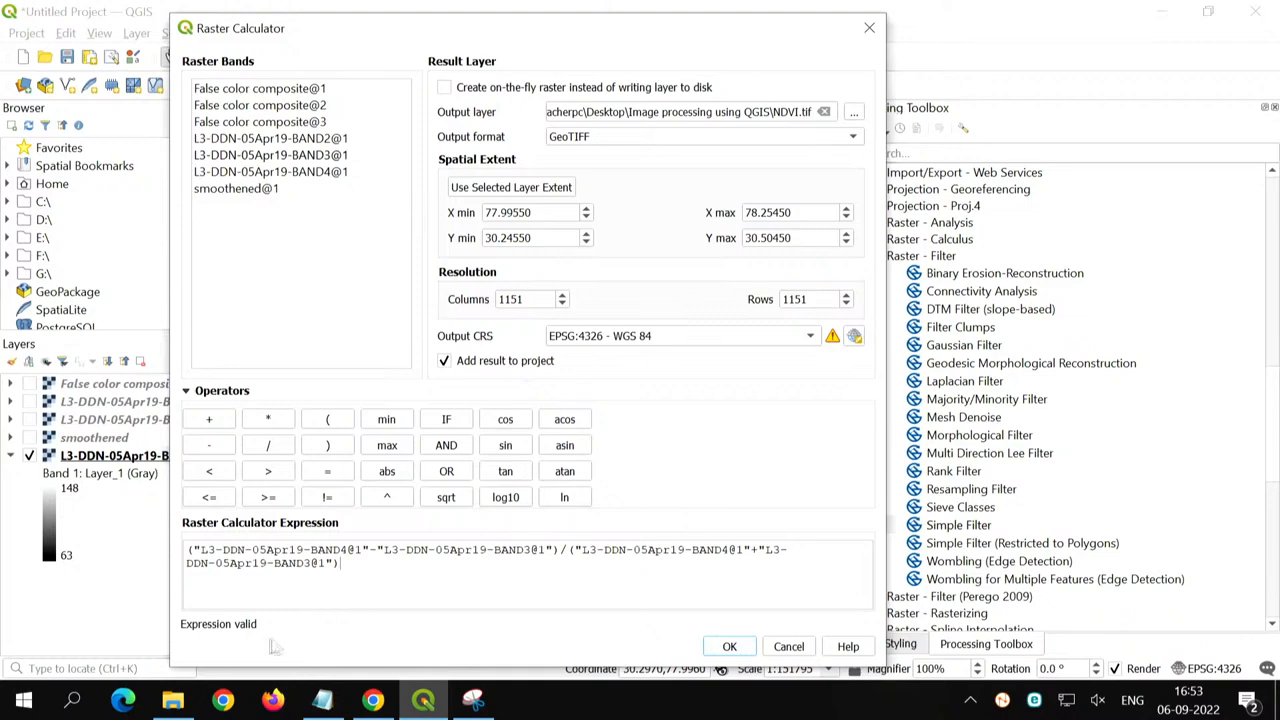
left_click(730, 647)
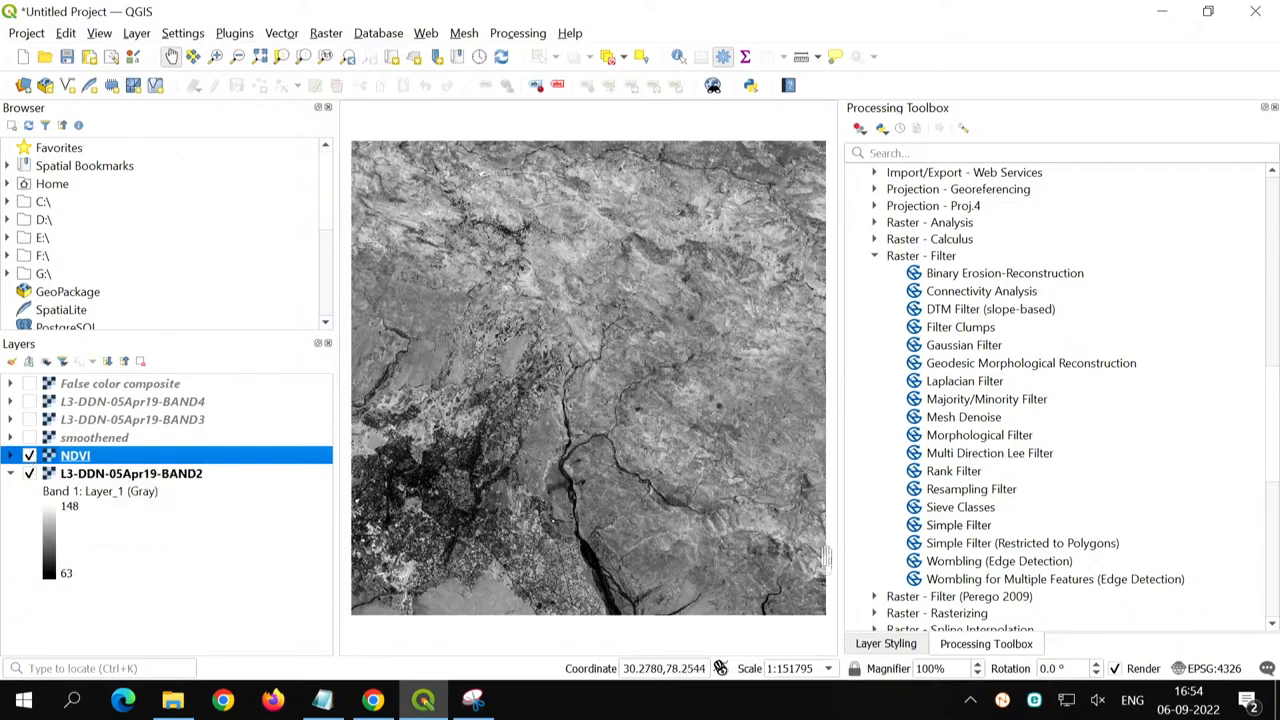
- Render the NDVI layer as singleband pseudocolor with the Greens color ramp, and switch the ramp to Spectral
left_click(885, 644)
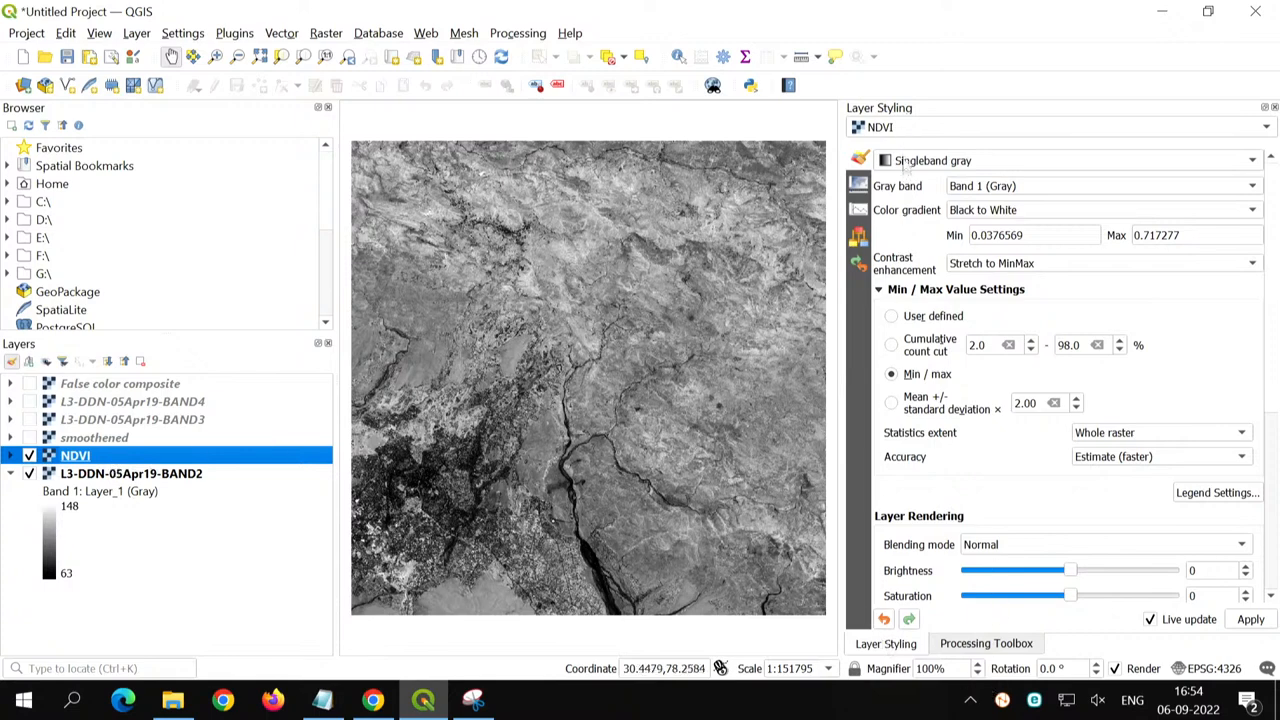
left_click(946, 166)
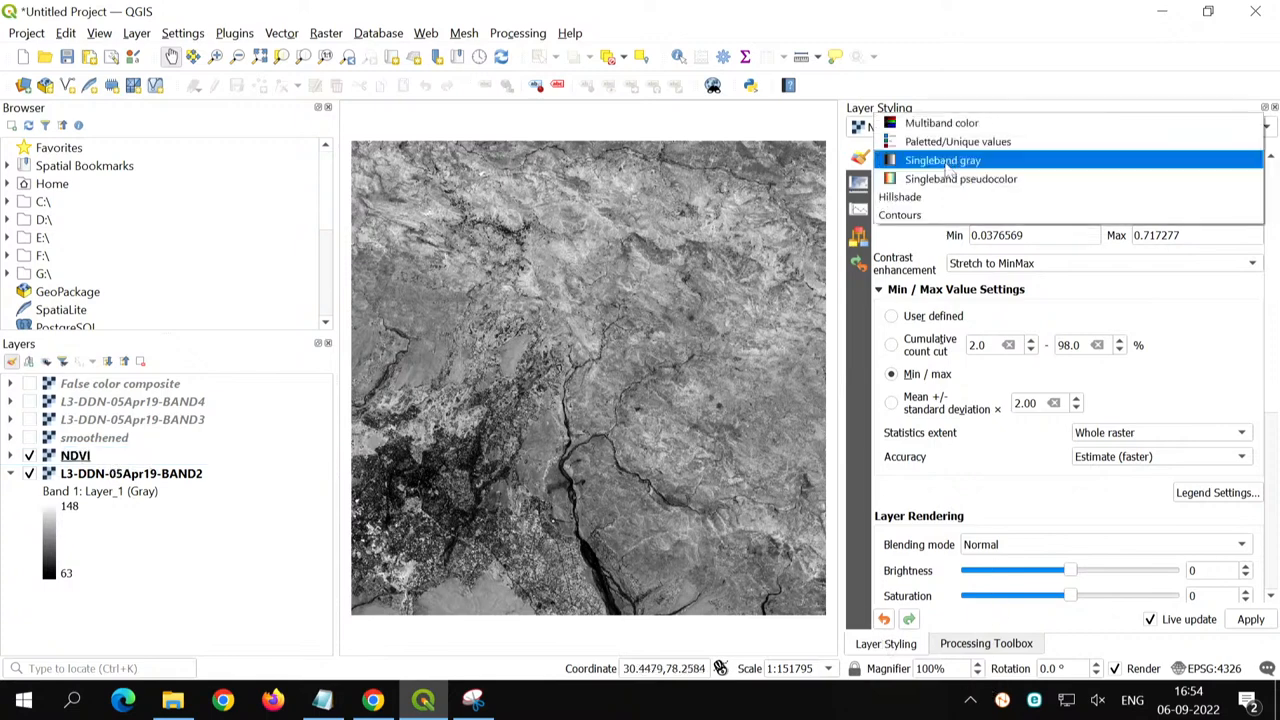
left_click(1007, 182)
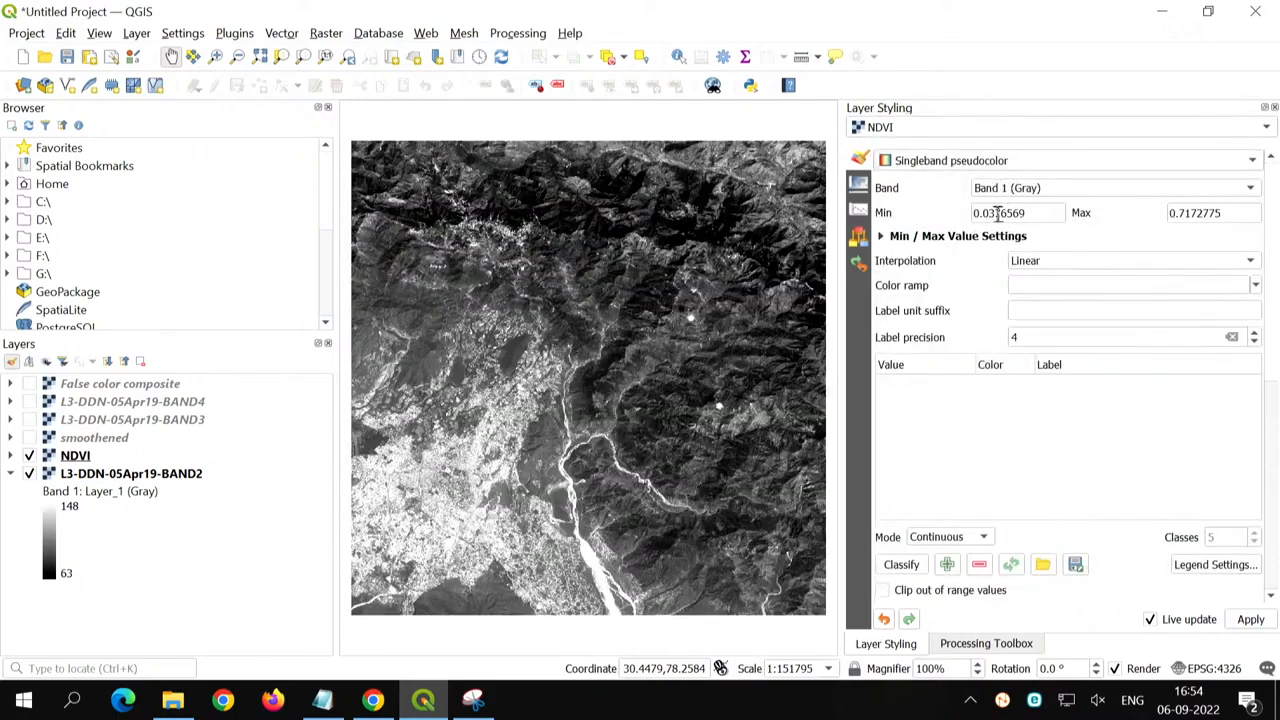
left_click(1256, 286)
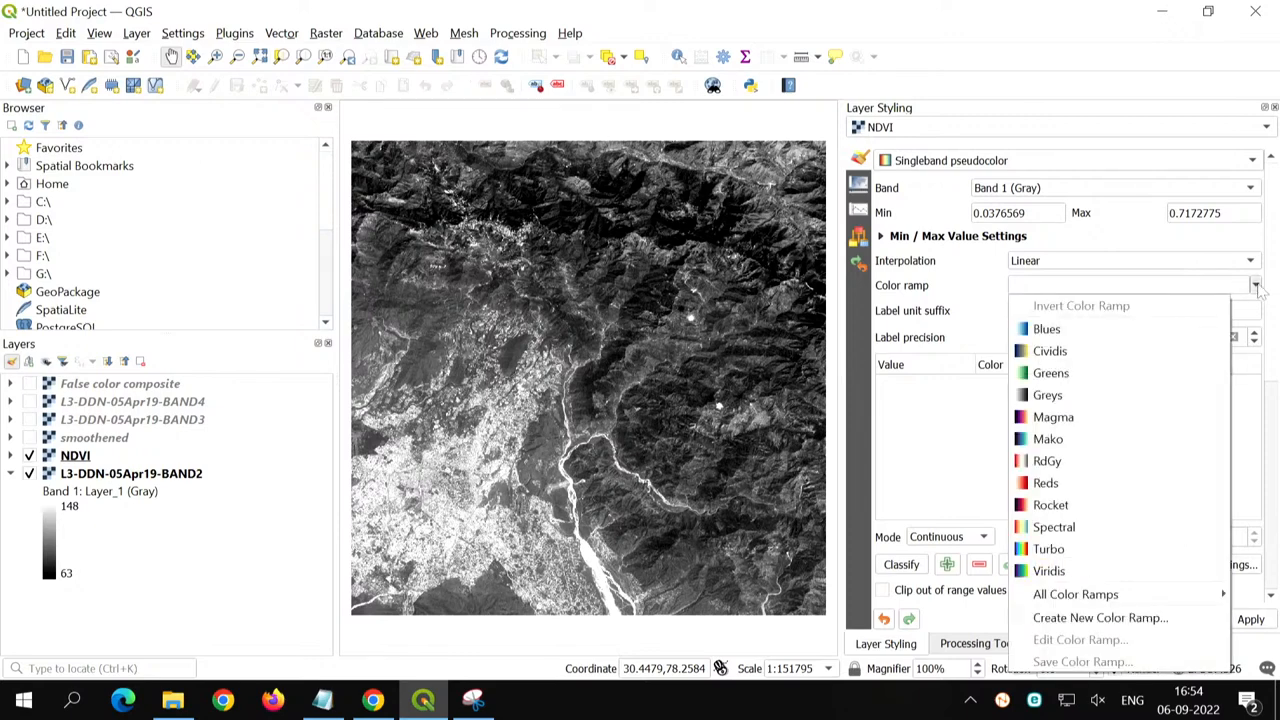
left_click(1096, 375)
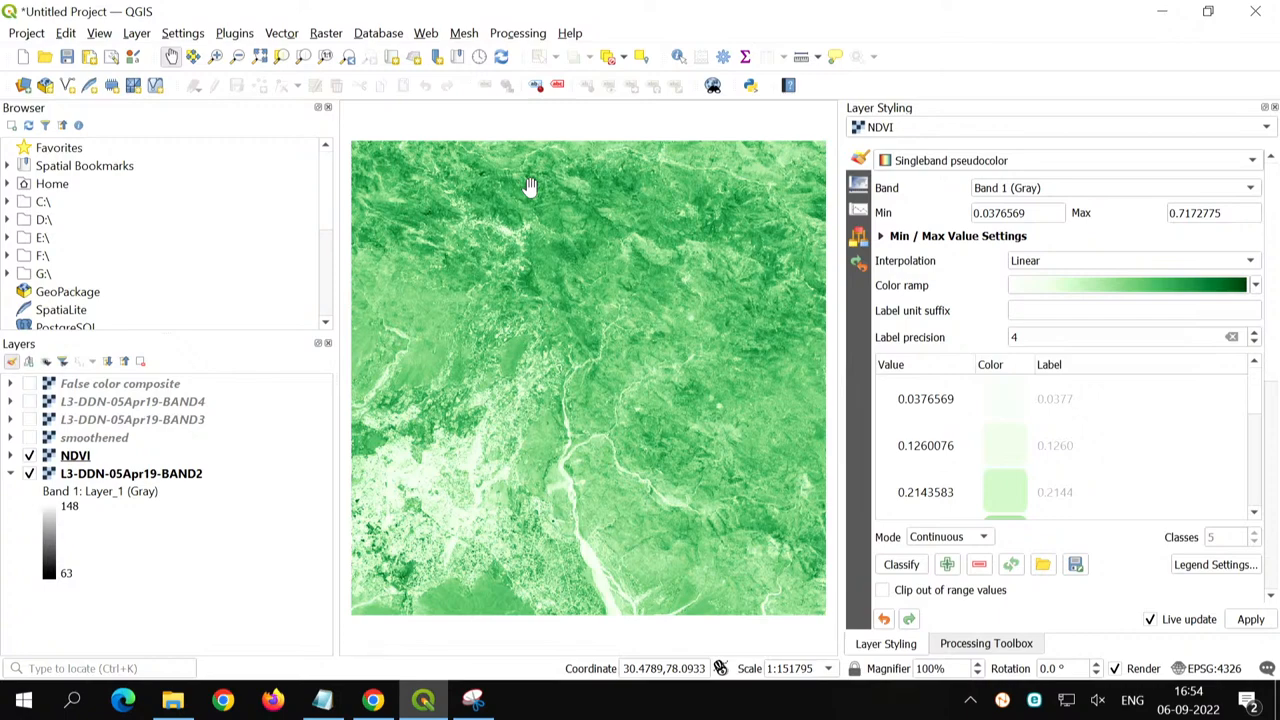
left_click(1256, 285)
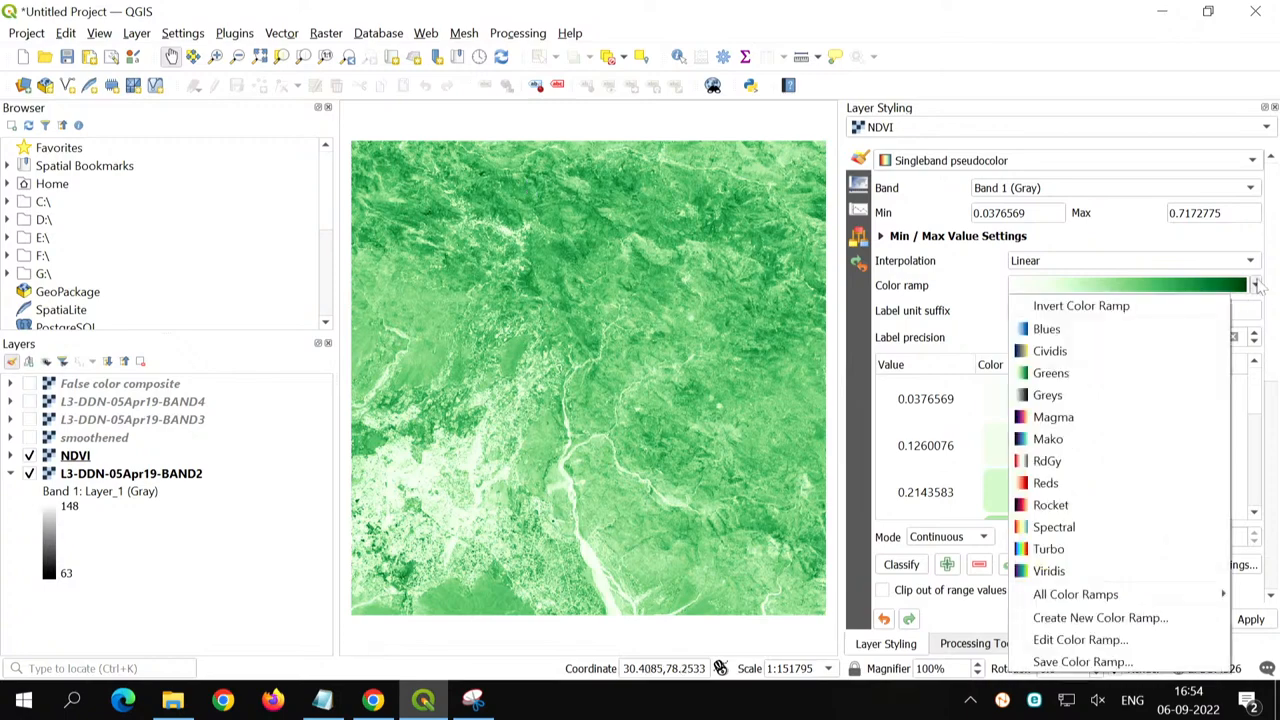
left_click(1139, 531)
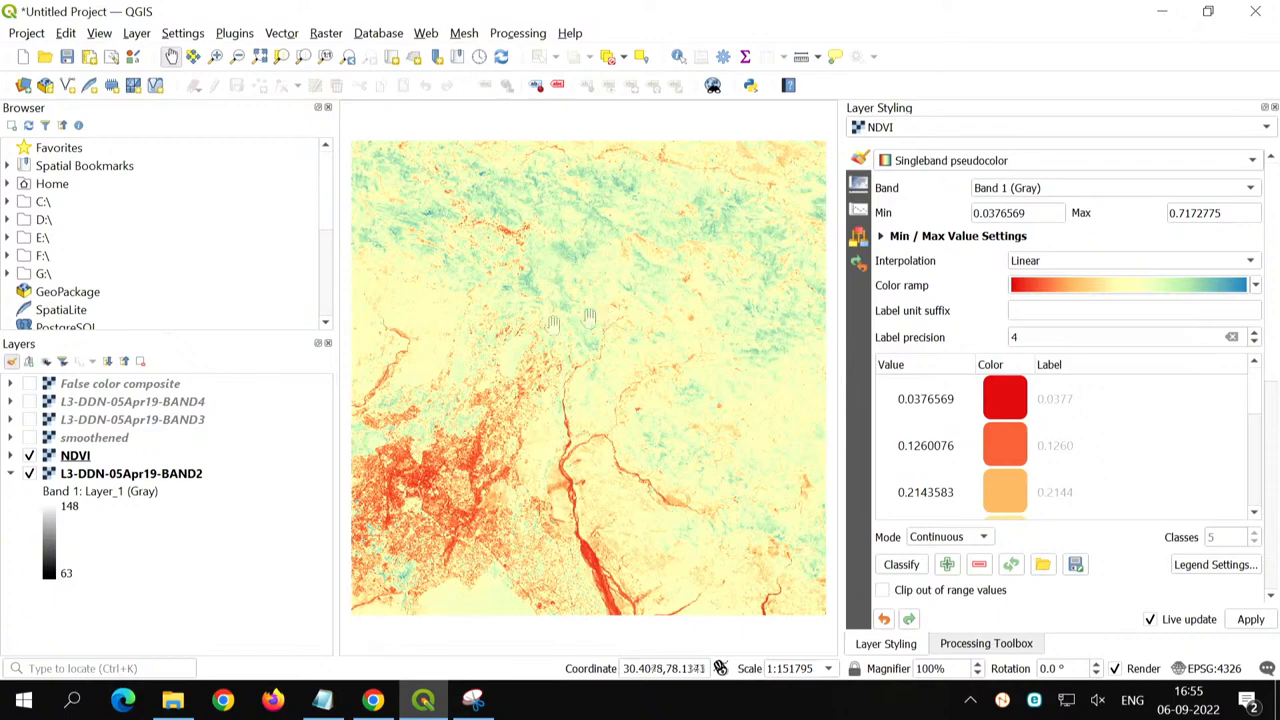
- Remove the NDVI, smoothened and False color composite layers from the project, and collapse the BAND2 legend
left_click(77, 455)
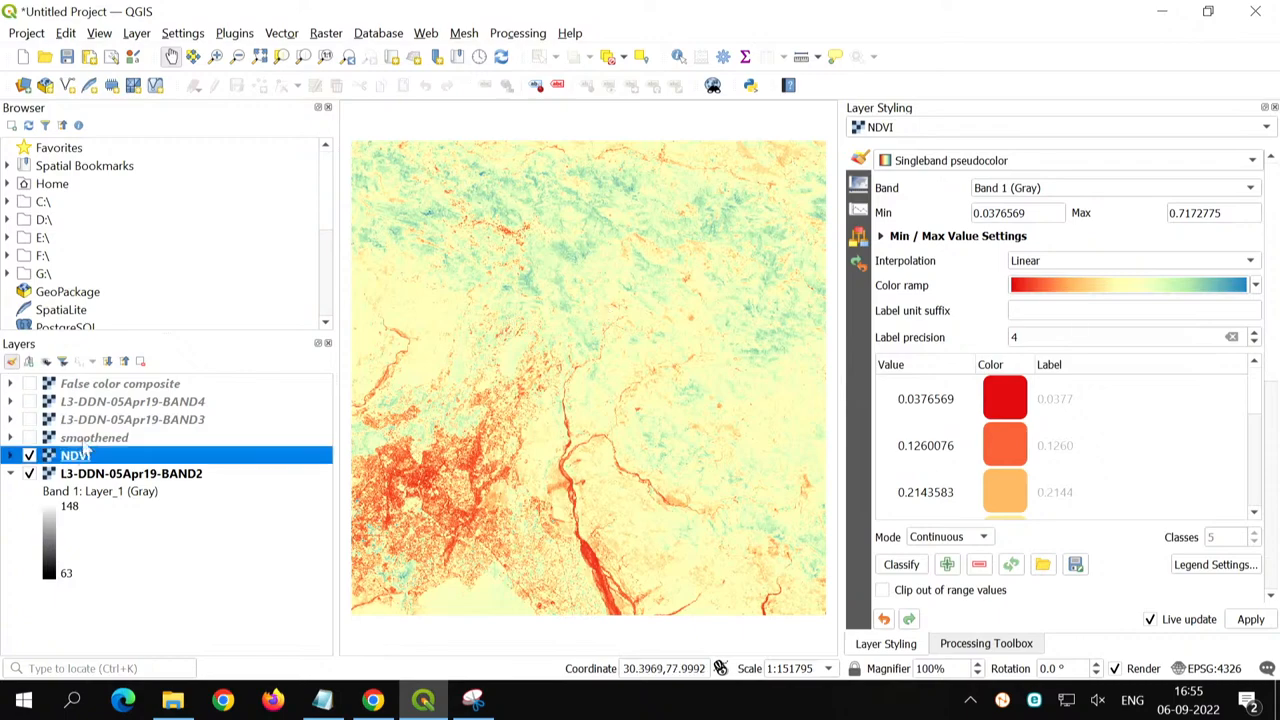
left_click(90, 437, "ctrl")
left_click(103, 385, "ctrl")
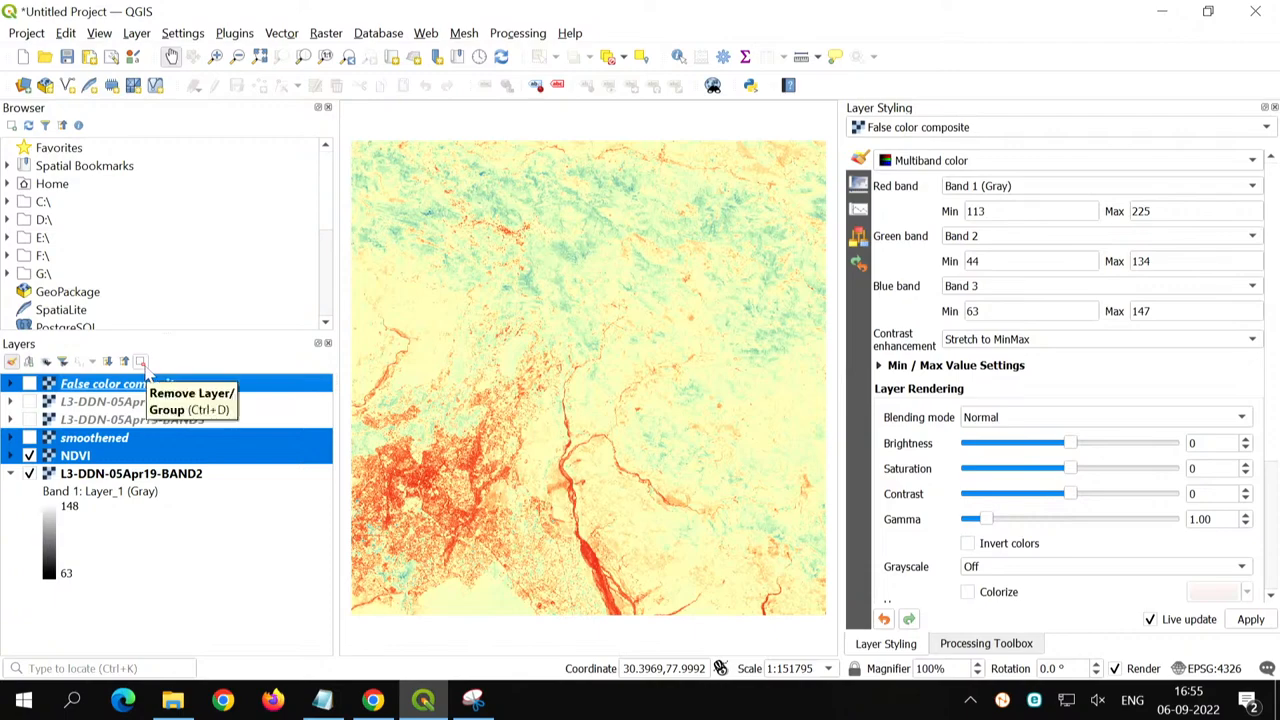
left_click(141, 362)
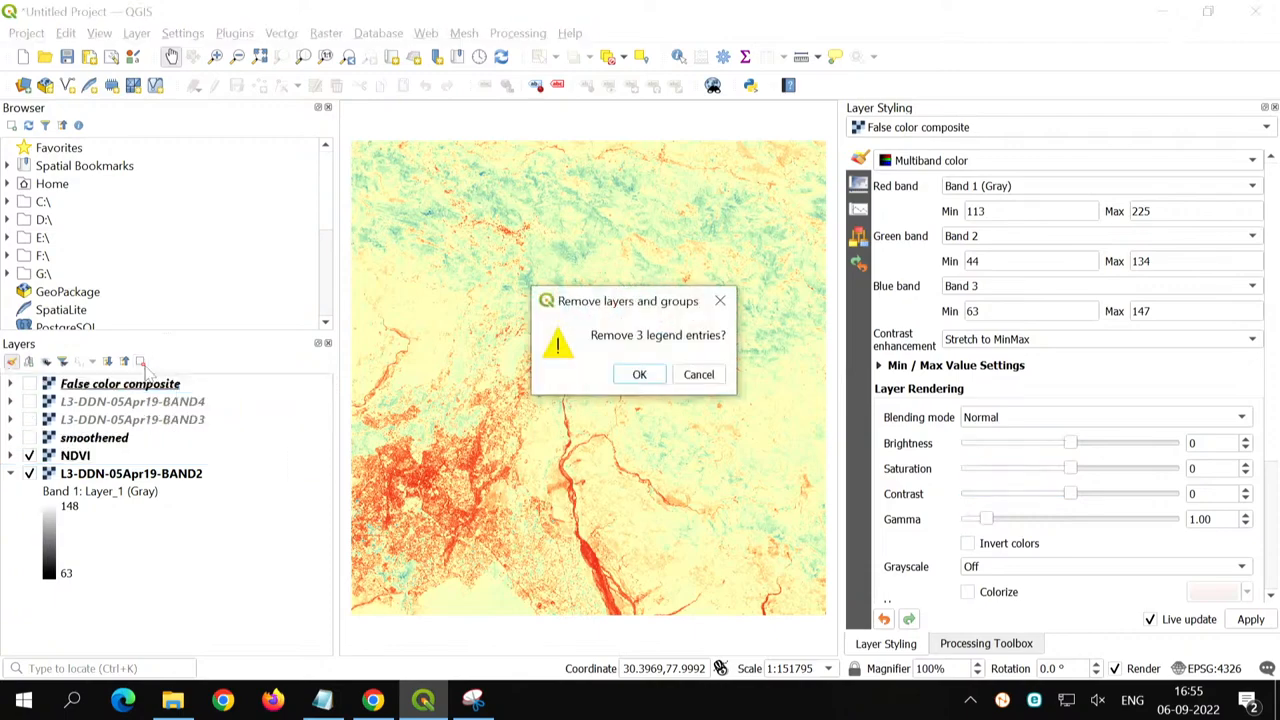
left_click(639, 375)
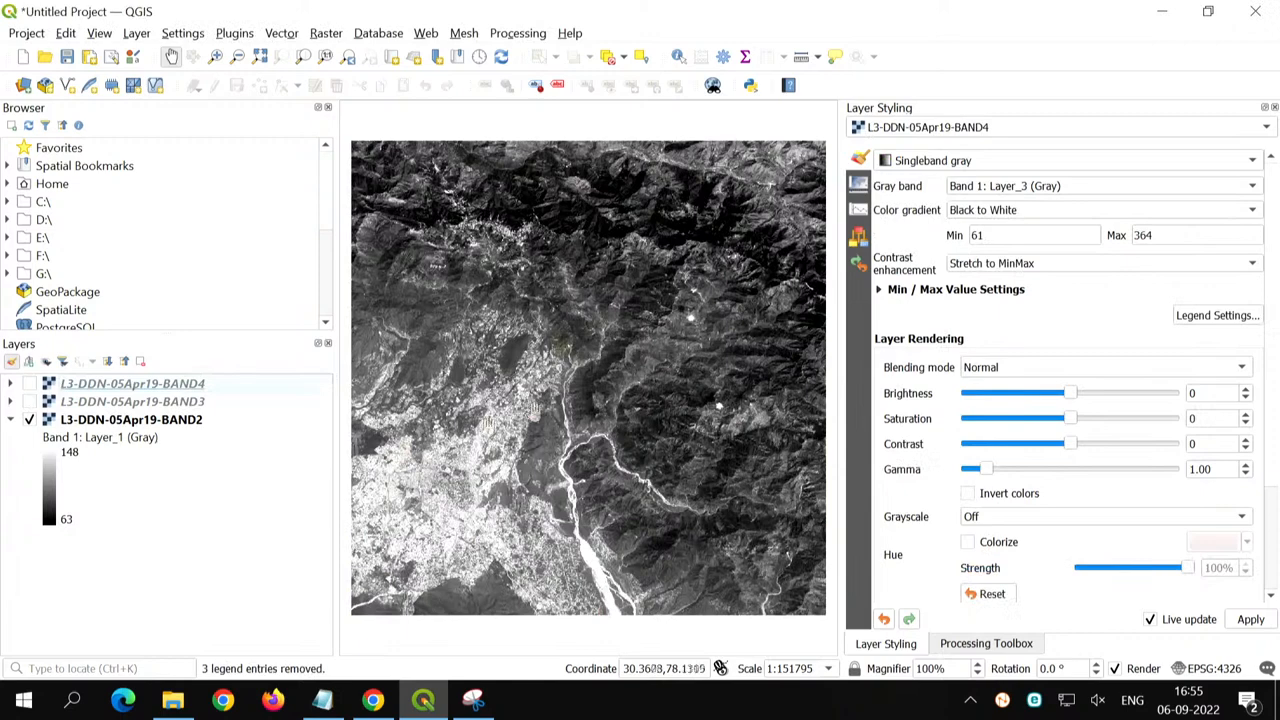
left_click(206, 487)
left_click(10, 420)
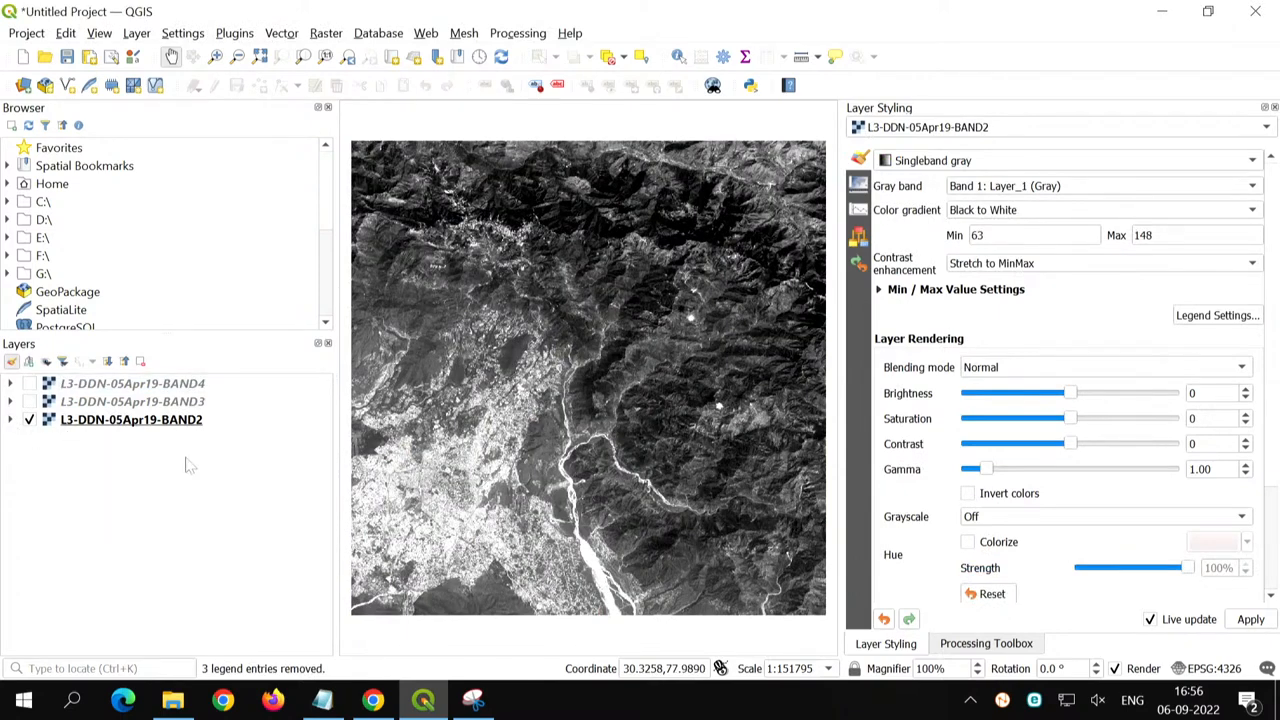
- Add the raster L3-DDN-05Apr19-BAND5.tif from the "Image processing using QGIS" folder to the project
left_click(23, 84)
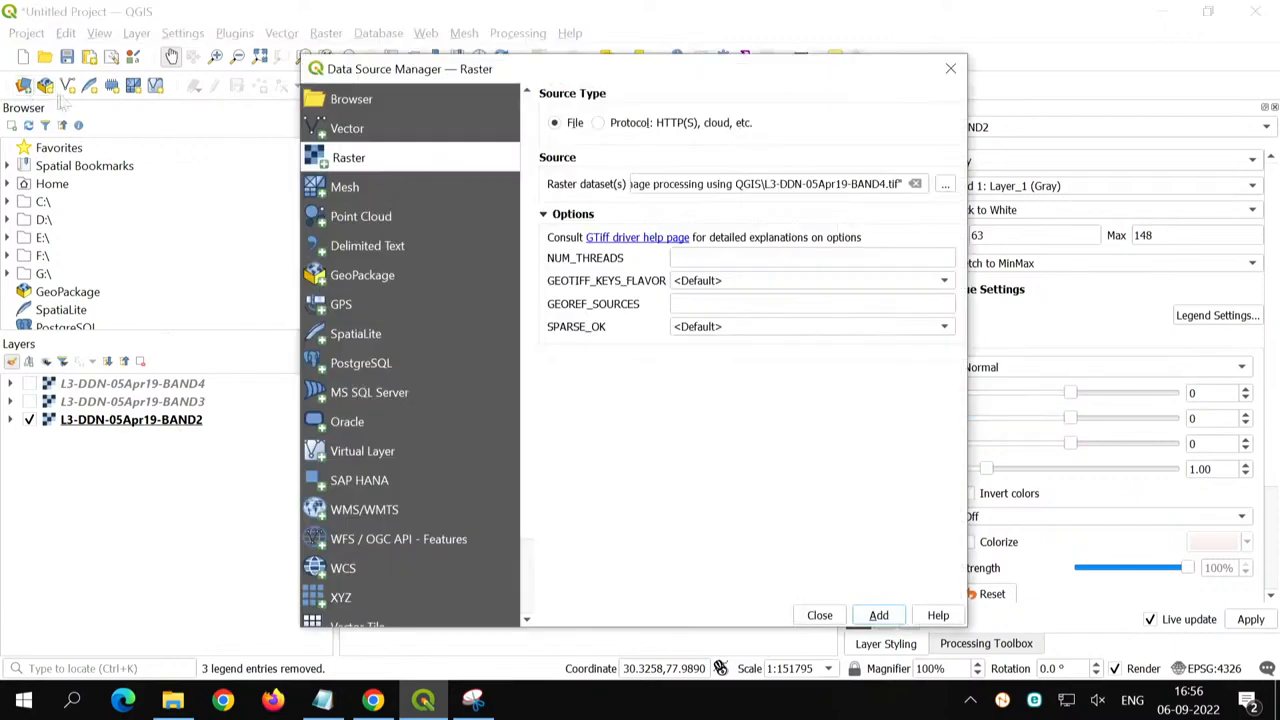
left_click(945, 184)
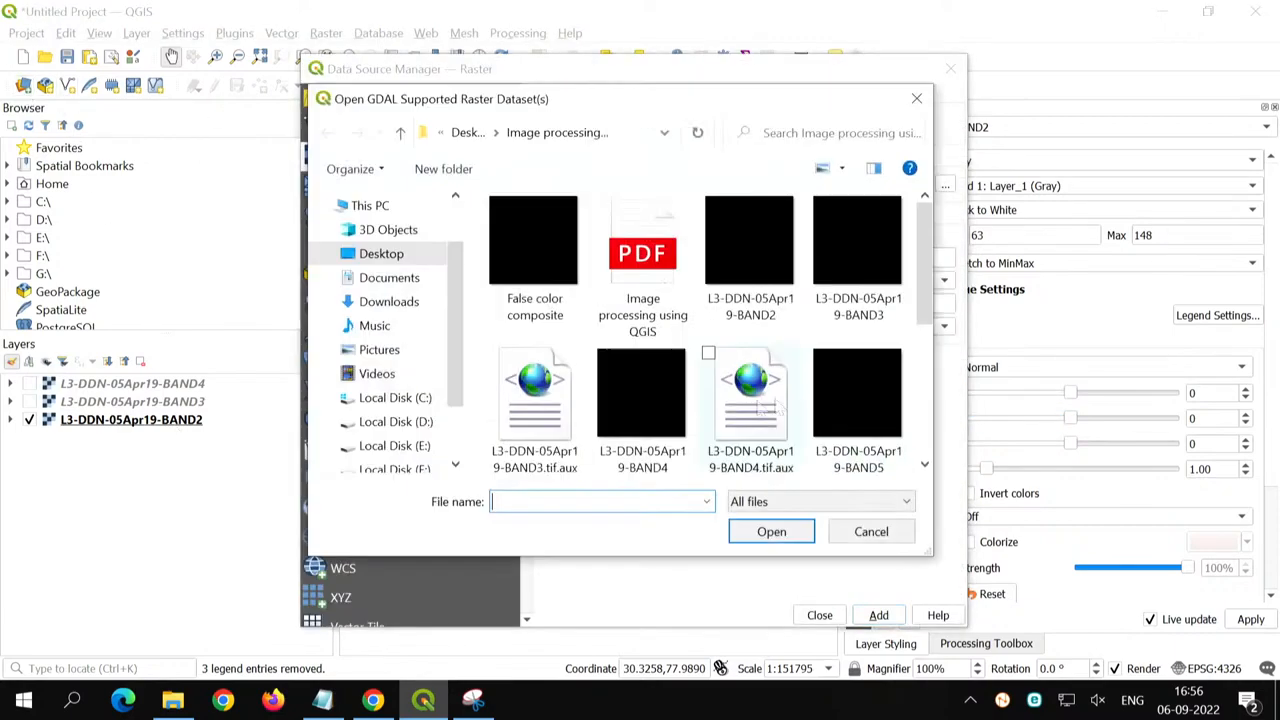
double_click(837, 423)
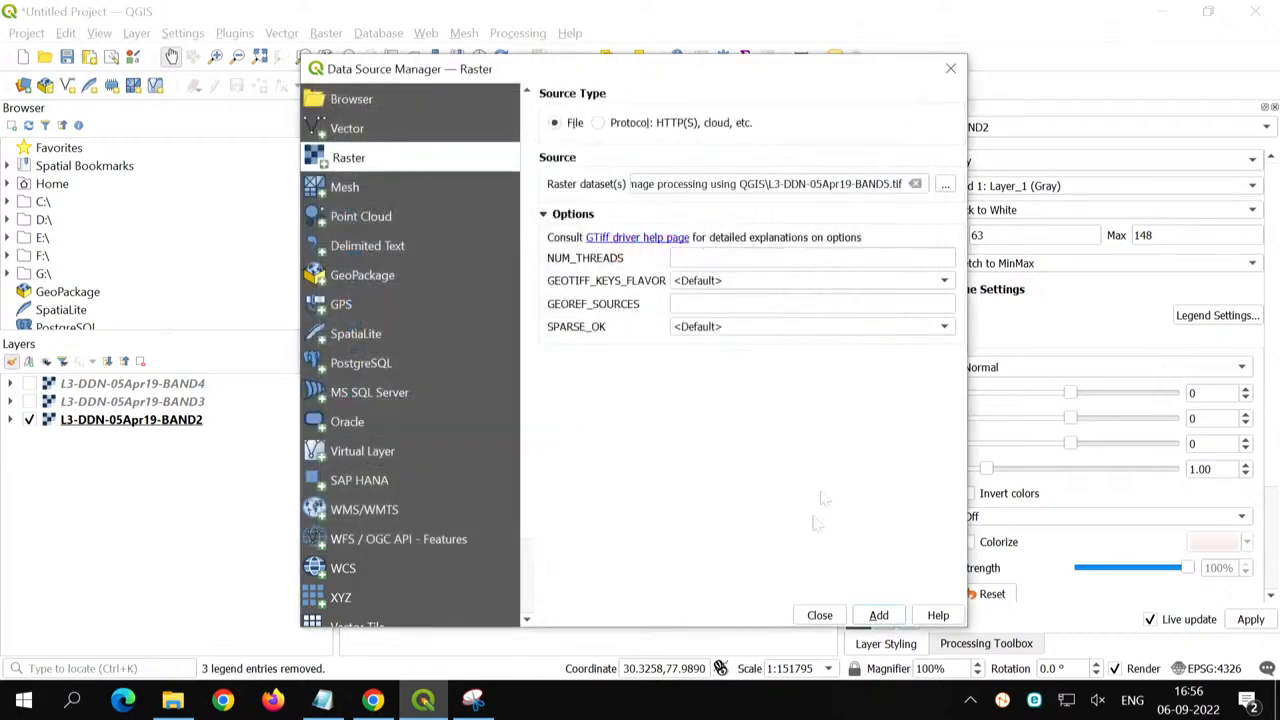
left_click(878, 615)
left_click(819, 615)
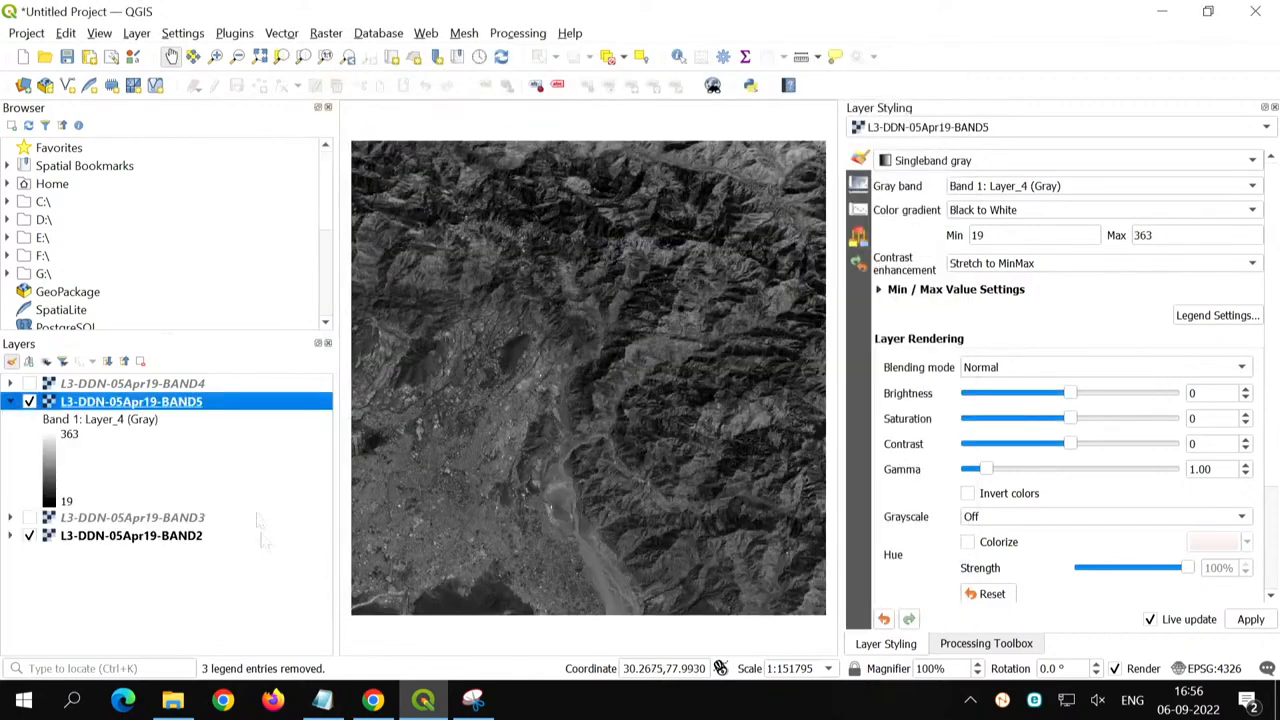
- Collapse all layer legends and move the BAND5 layer above BAND4 in the layer order
left_click(124, 361)
left_click(151, 514)
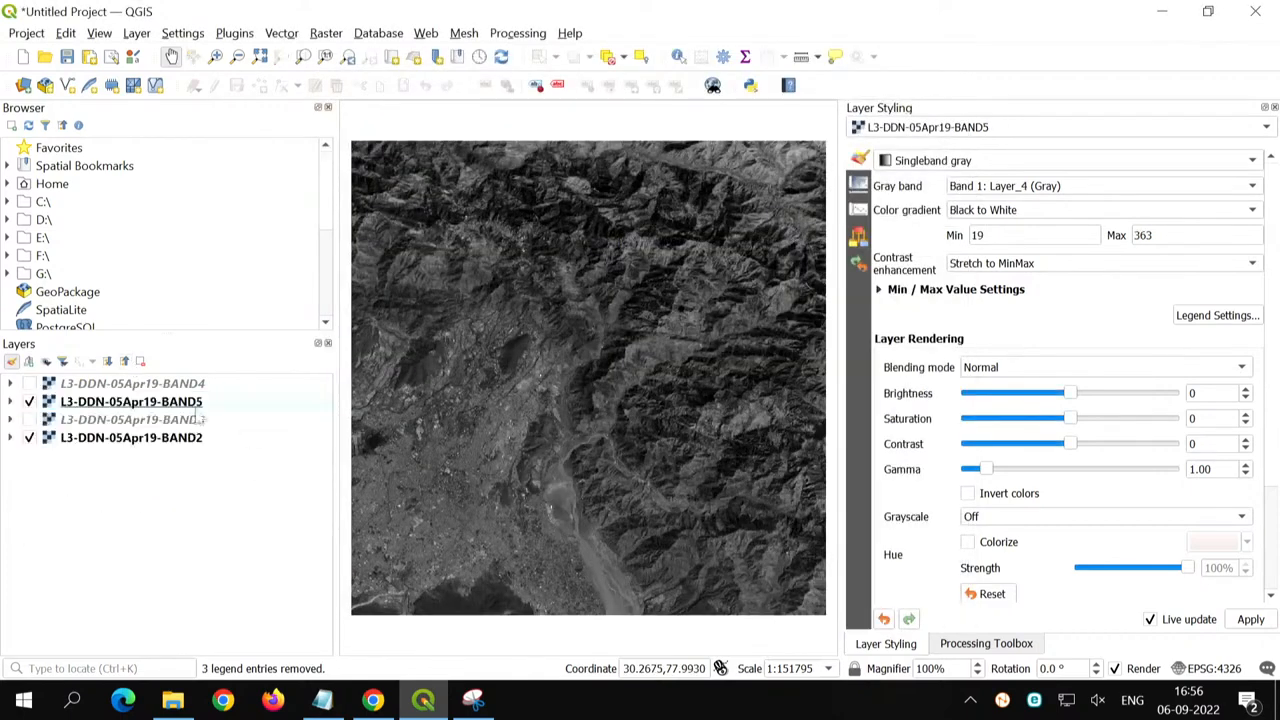
left_click_drag(205, 403, 207, 388)
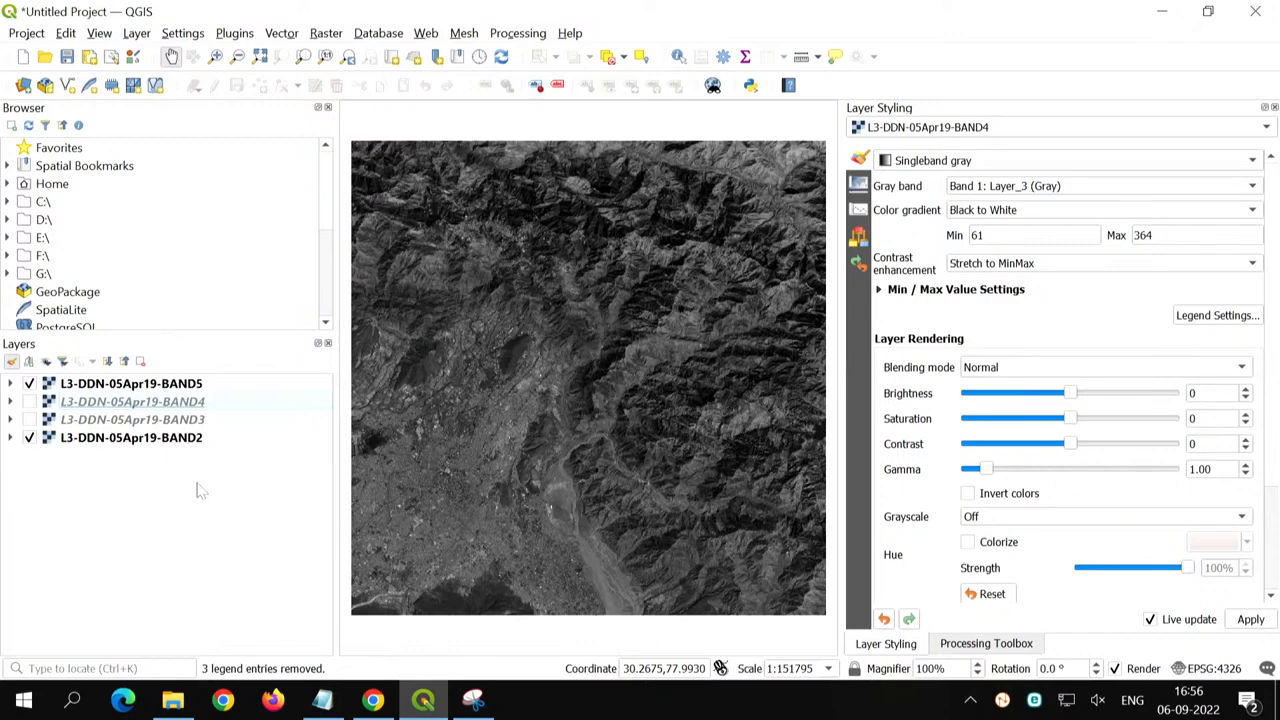
- Open the r.covar tool from the GRASS raster algorithms in the Processing Toolbox
left_click(1012, 646)
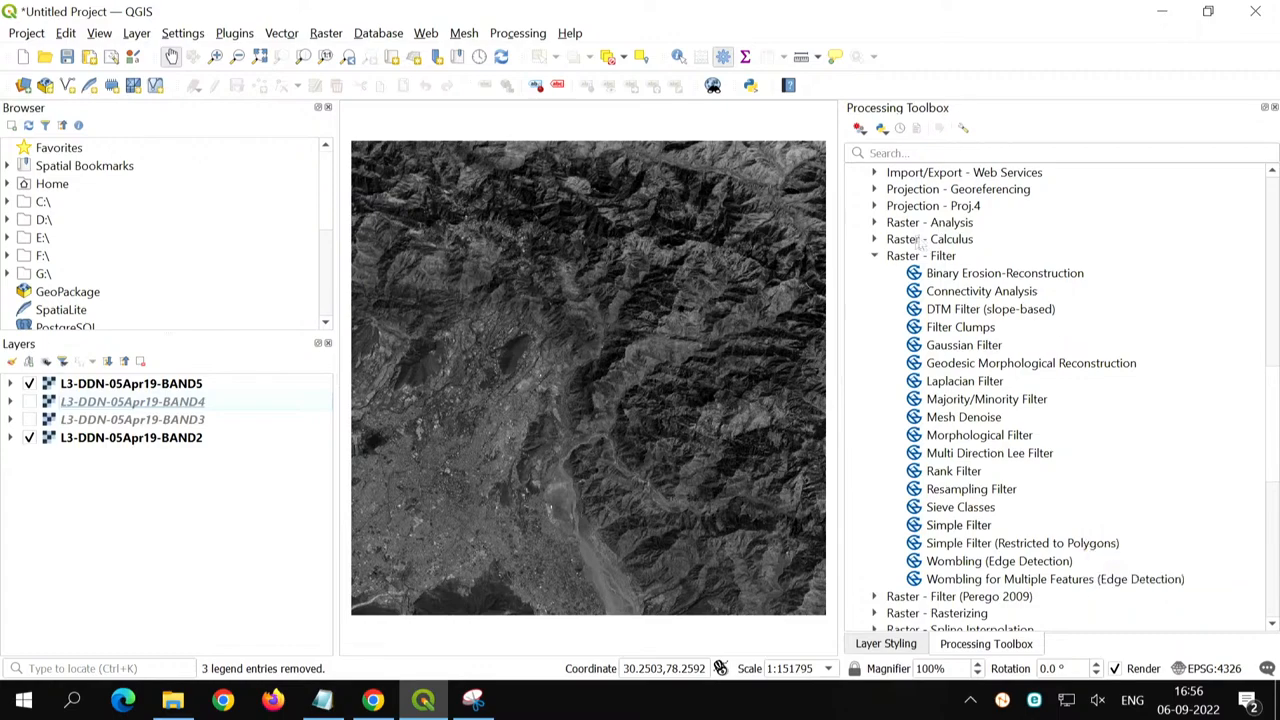
left_click(880, 257)
scroll(897, 356, "up", 10)
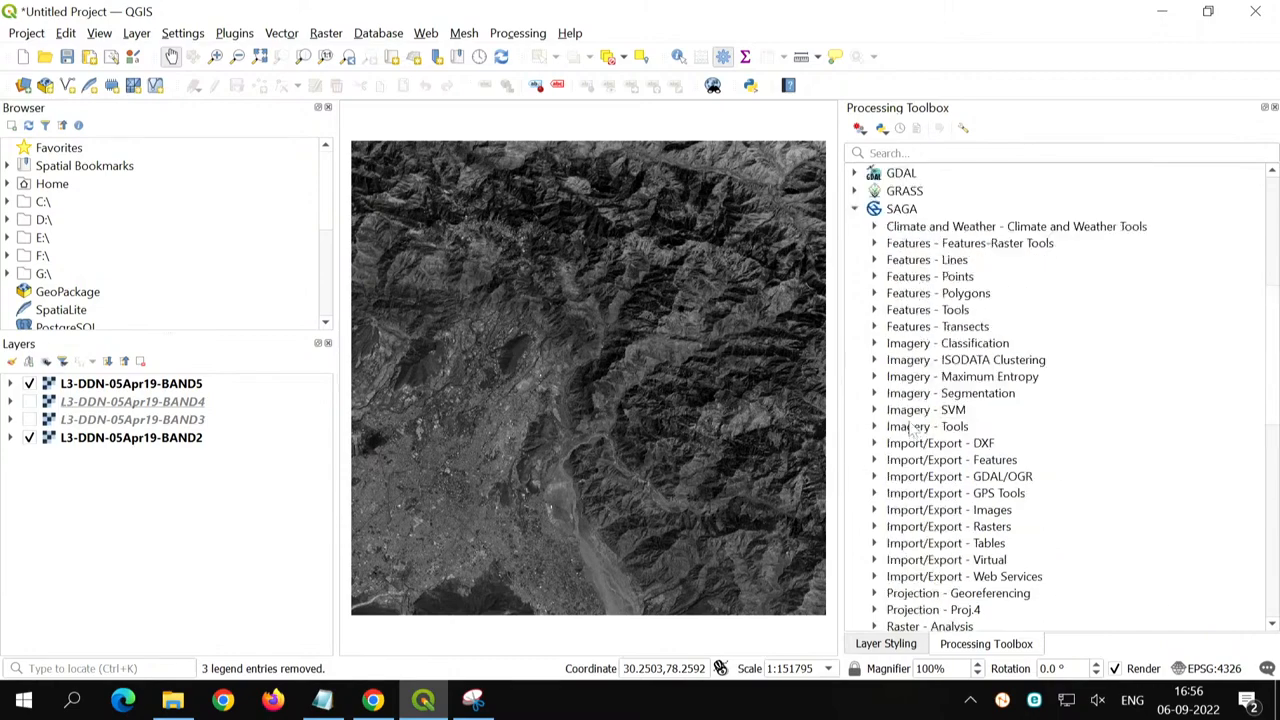
left_click(855, 317)
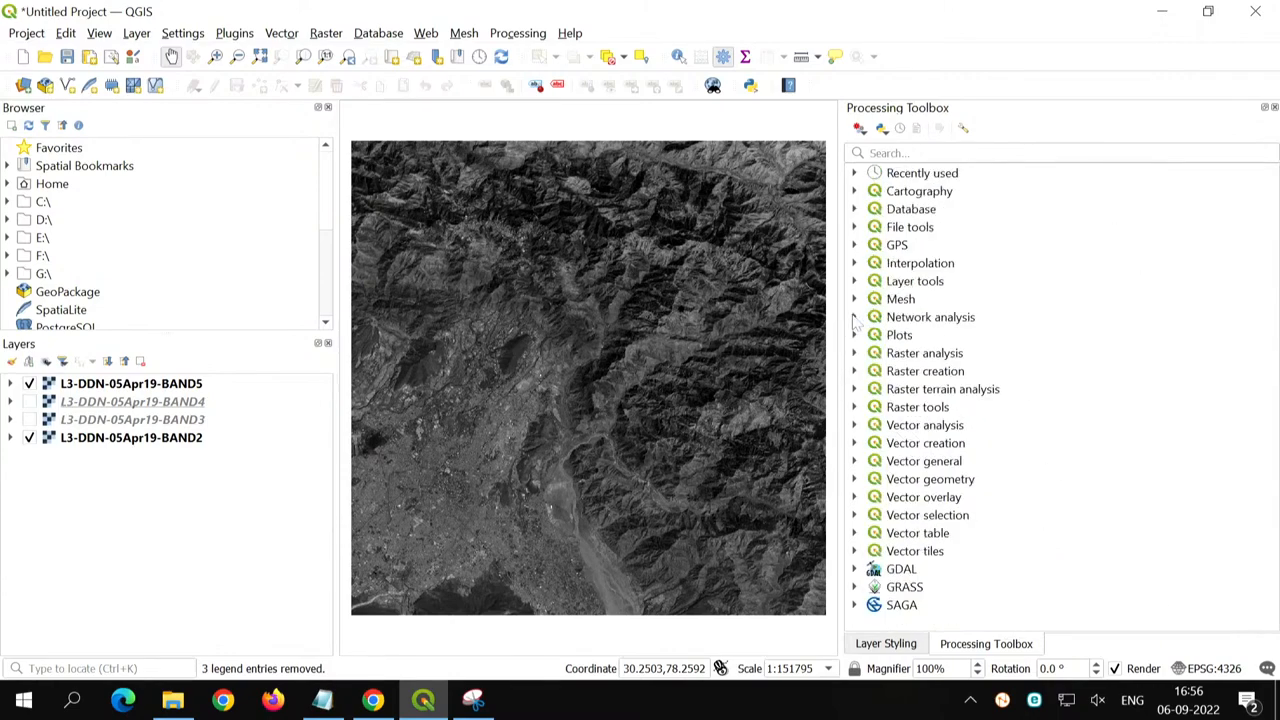
left_click(855, 588)
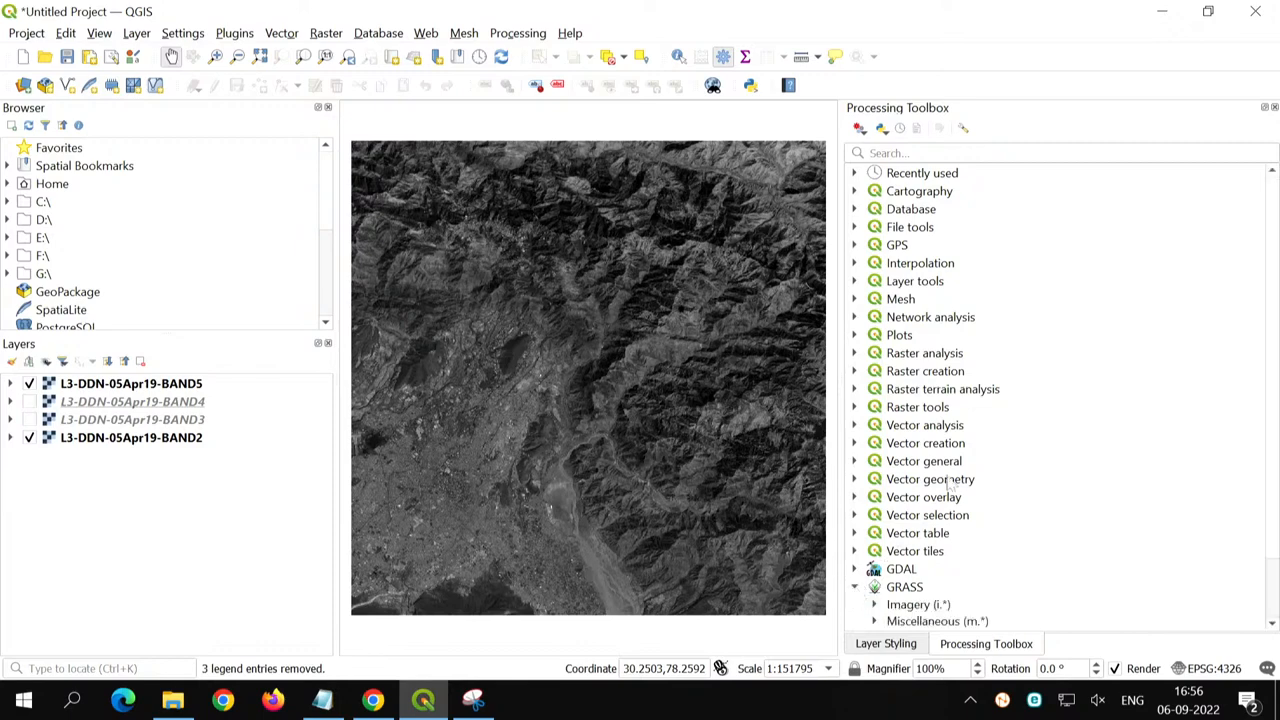
scroll(950, 483, "down", 2)
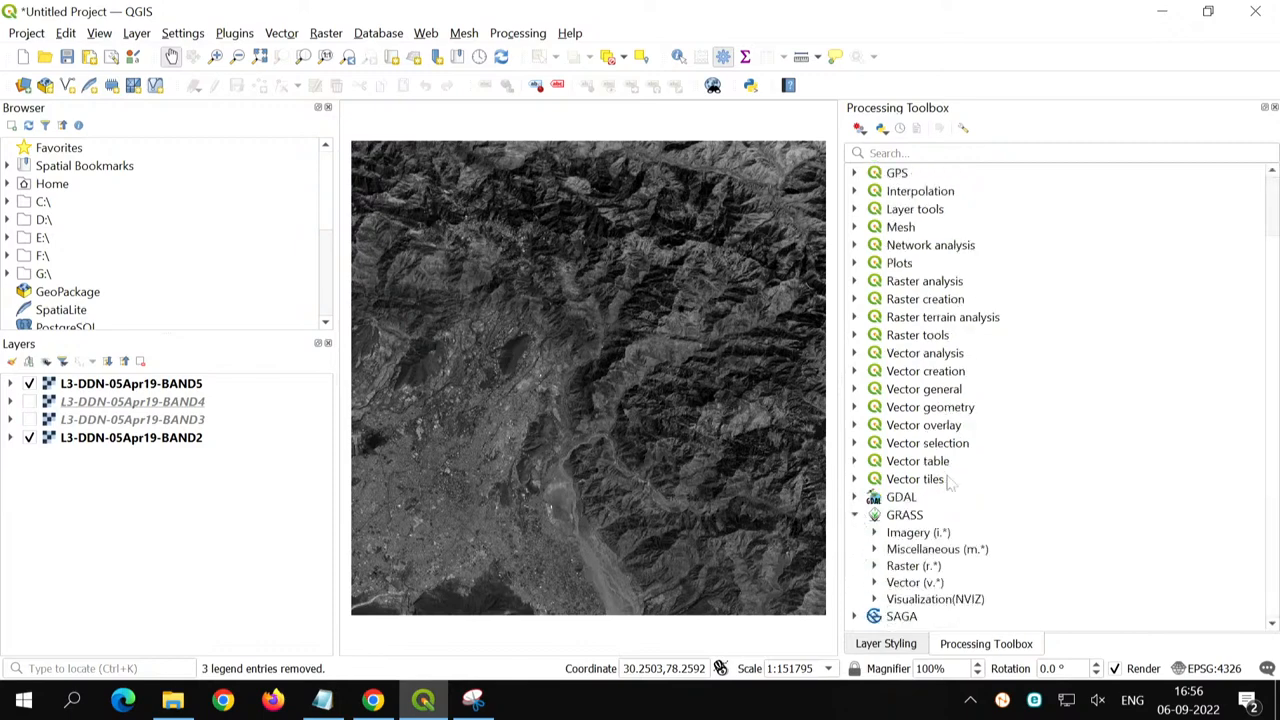
left_click(876, 567)
scroll(937, 483, "down", 5)
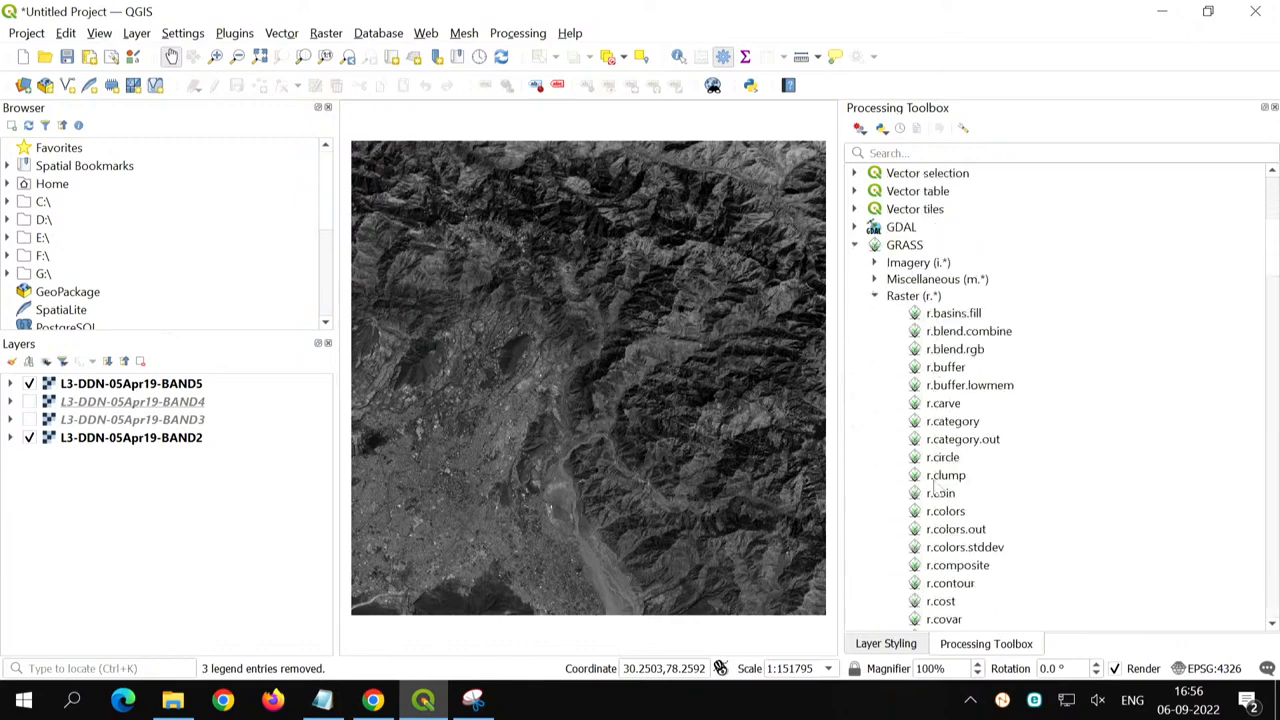
scroll(937, 485, "down", 2)
scroll(937, 485, "down", 2)
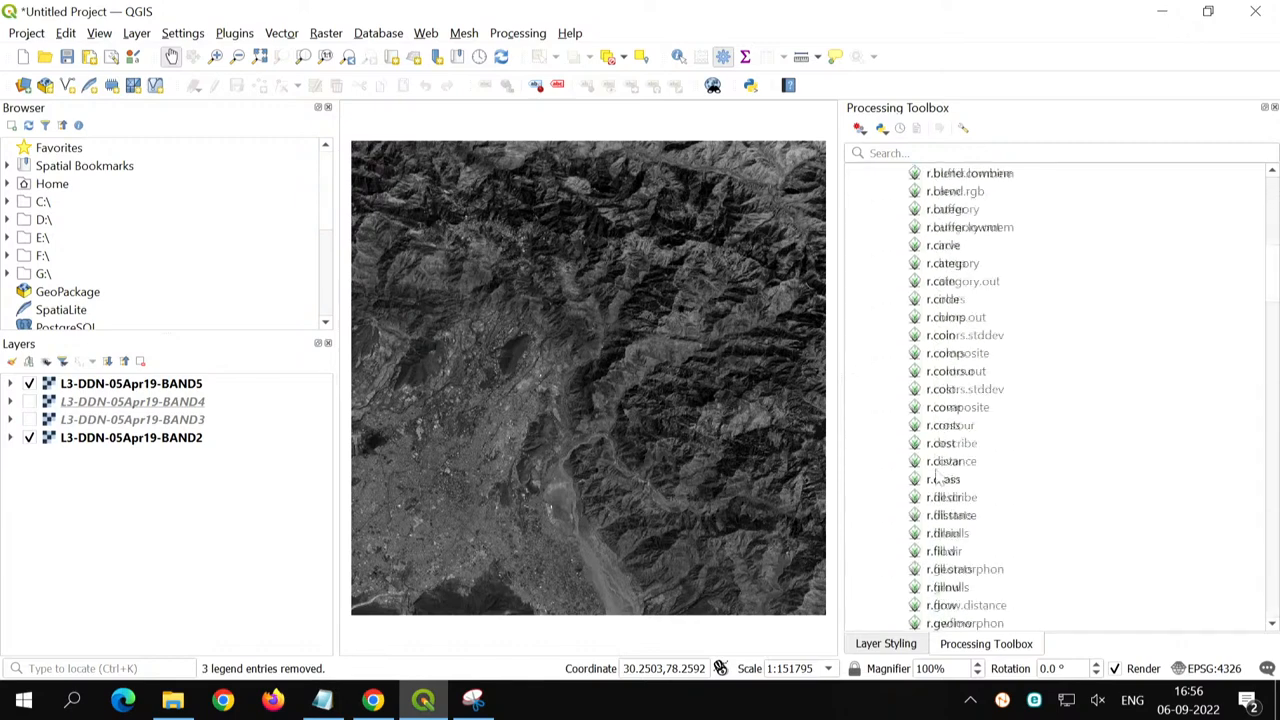
left_click(938, 408)
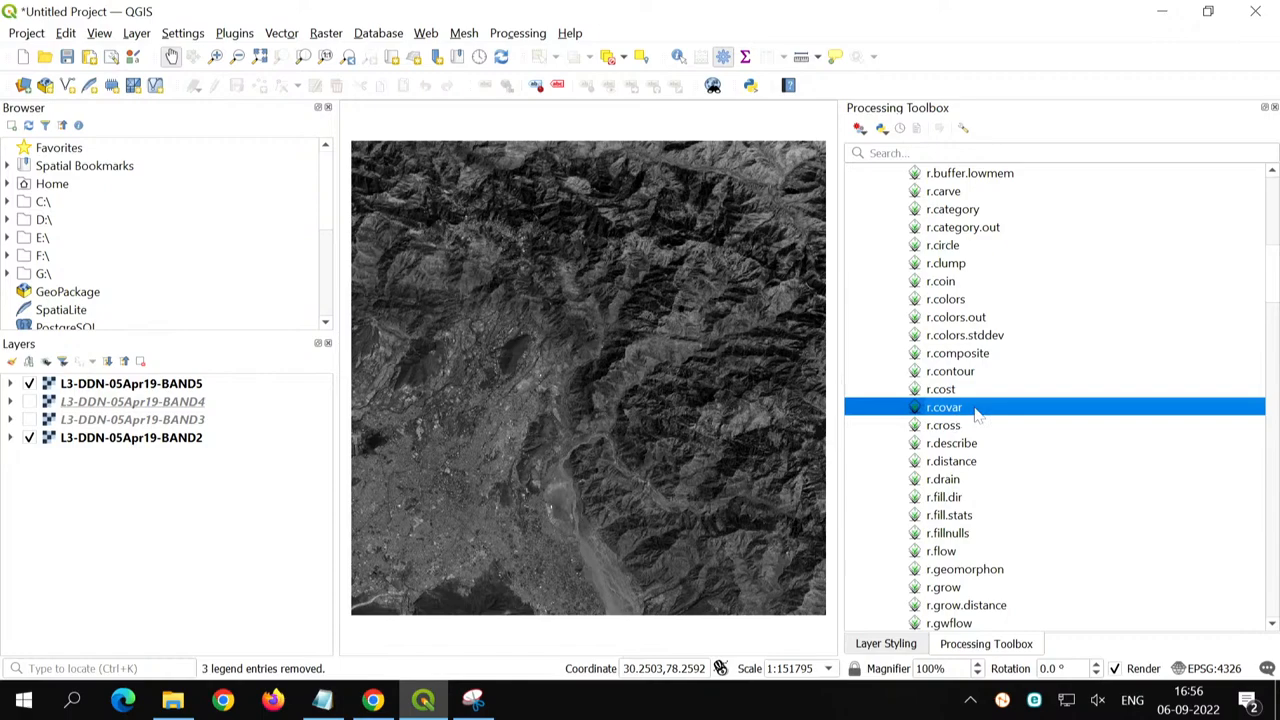
double_click(976, 410)
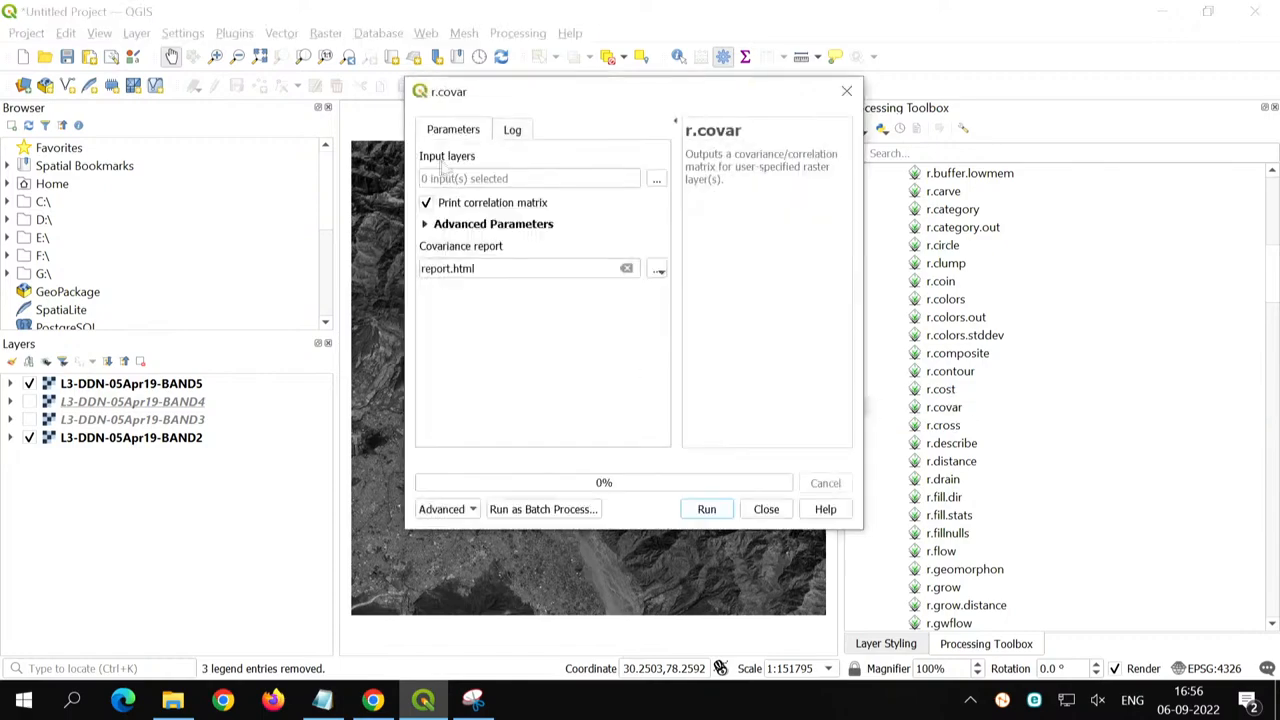
- Select all four band rasters, BAND2 to BAND5, as r.covar input layers, widening the dialog to show their full names
left_click(656, 180)
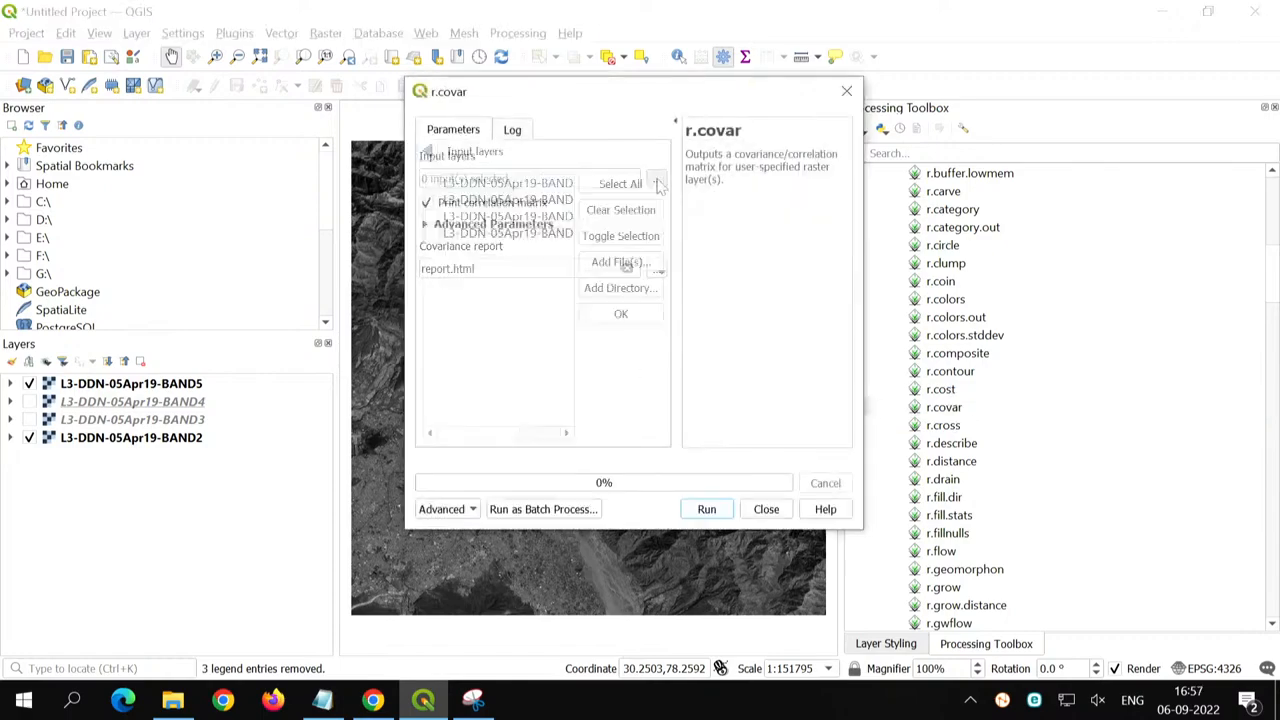
left_click(636, 188)
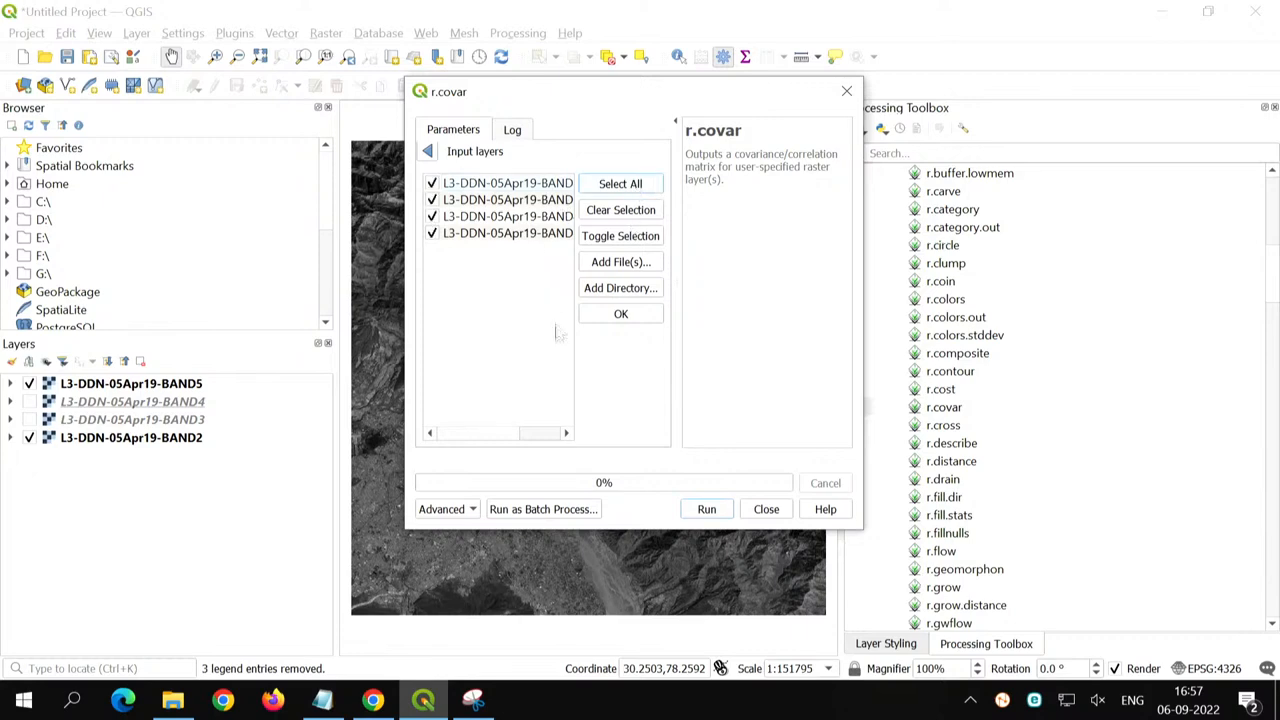
left_click_drag(405, 335, 245, 330)
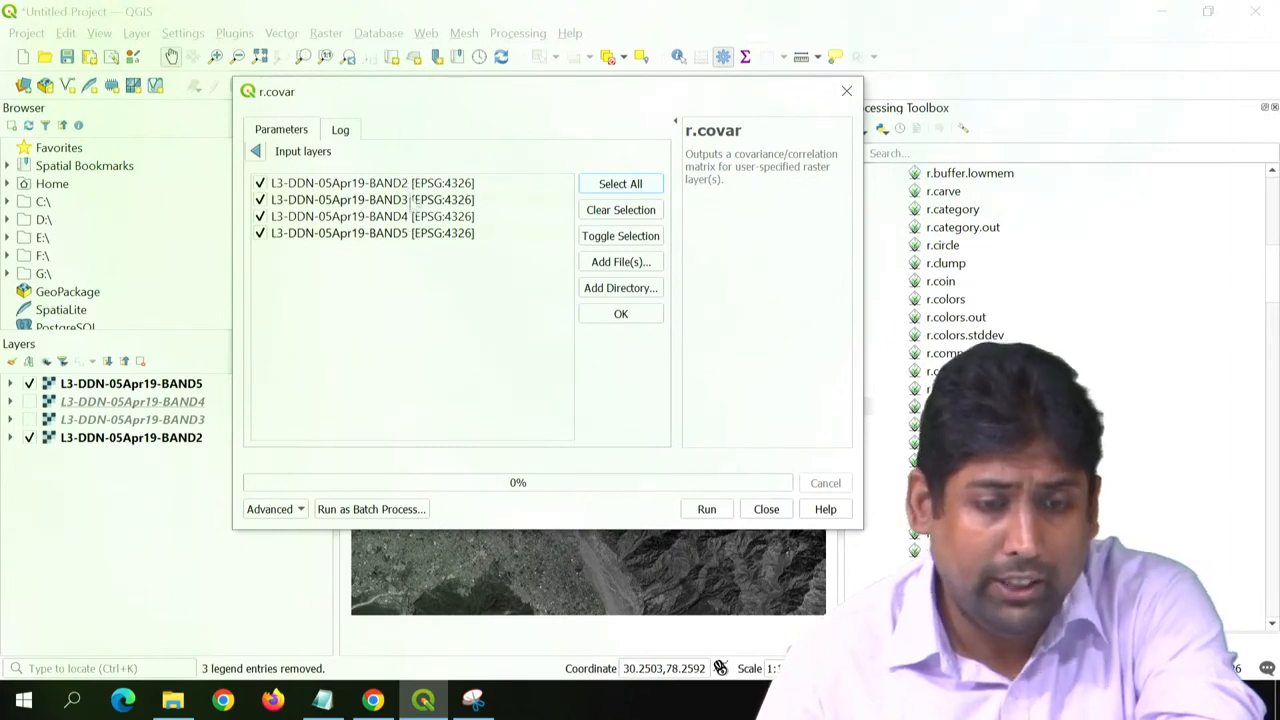
left_click(634, 322)
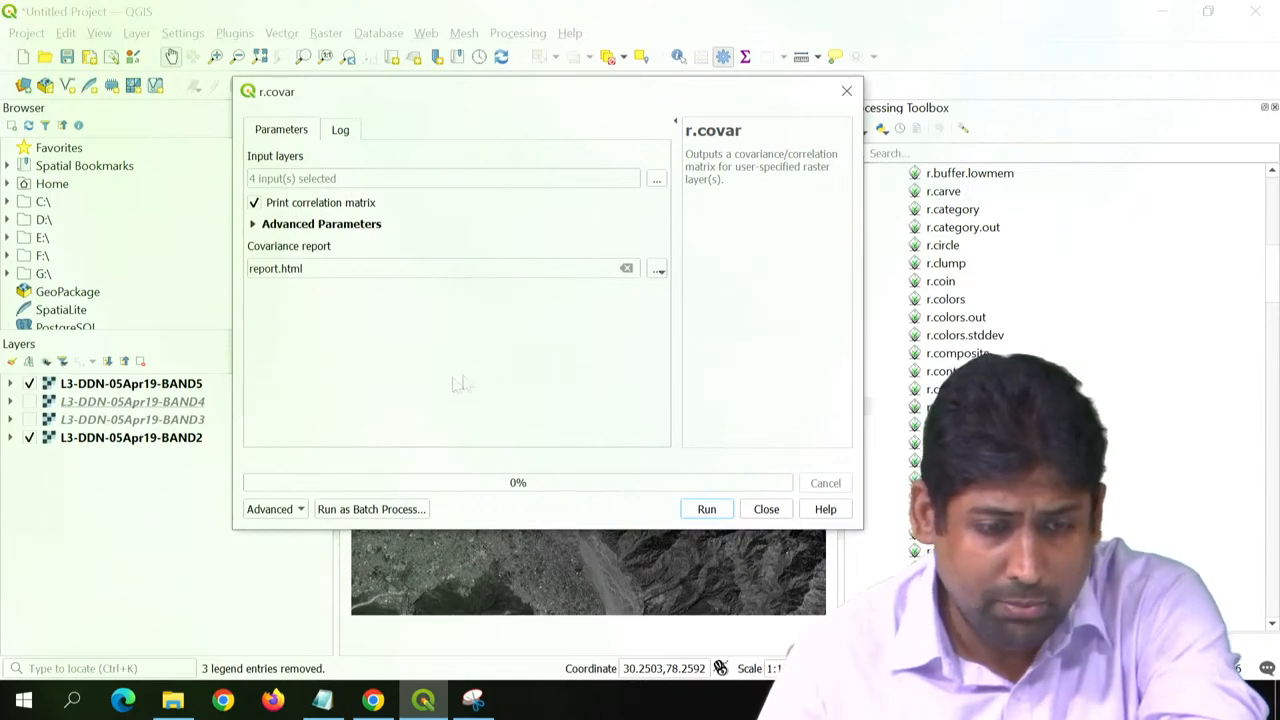
- Run r.covar with Print correlation matrix enabled and review the closing lines of its log
left_click(704, 510)
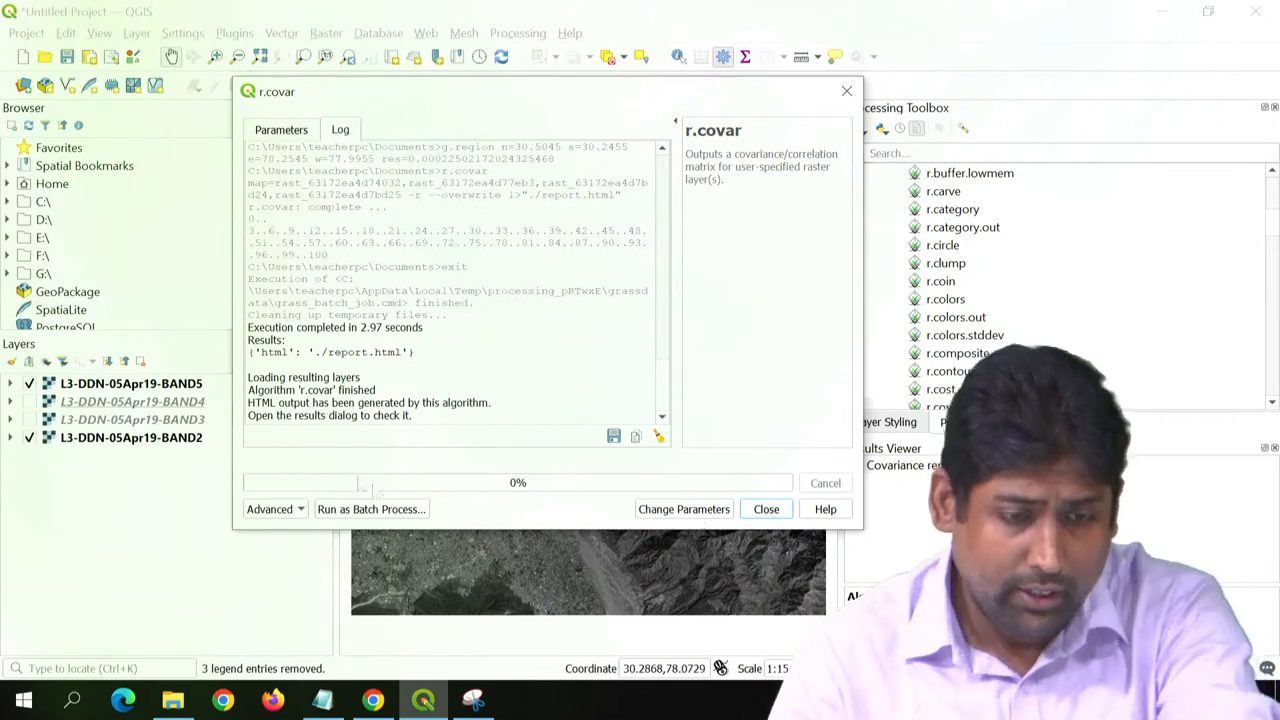
left_click_drag(256, 390, 354, 390)
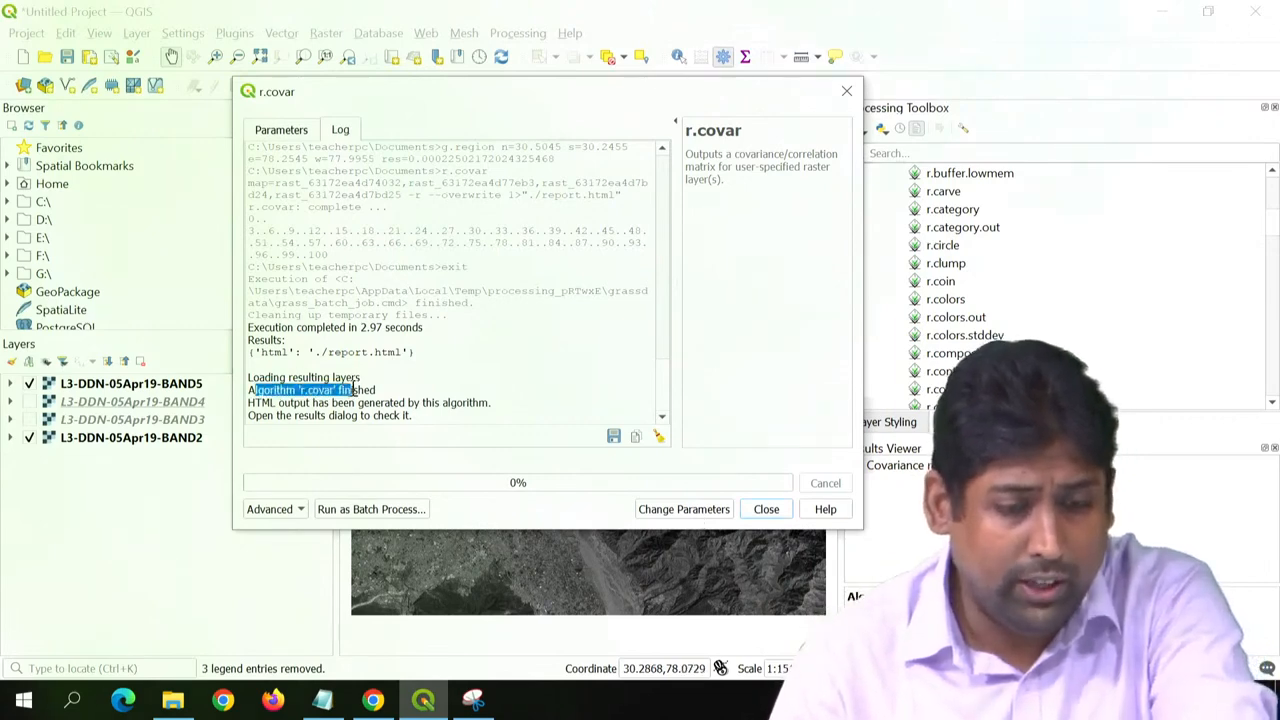
left_click_drag(256, 402, 420, 402)
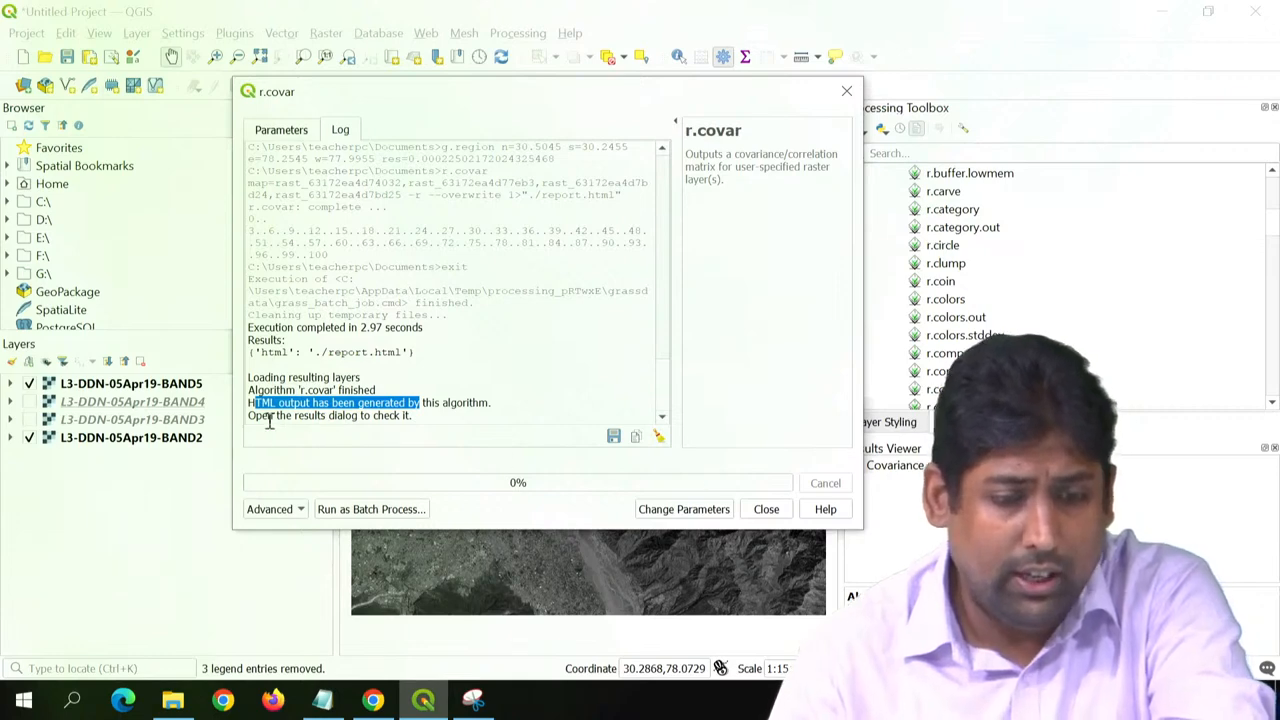
left_click(459, 420)
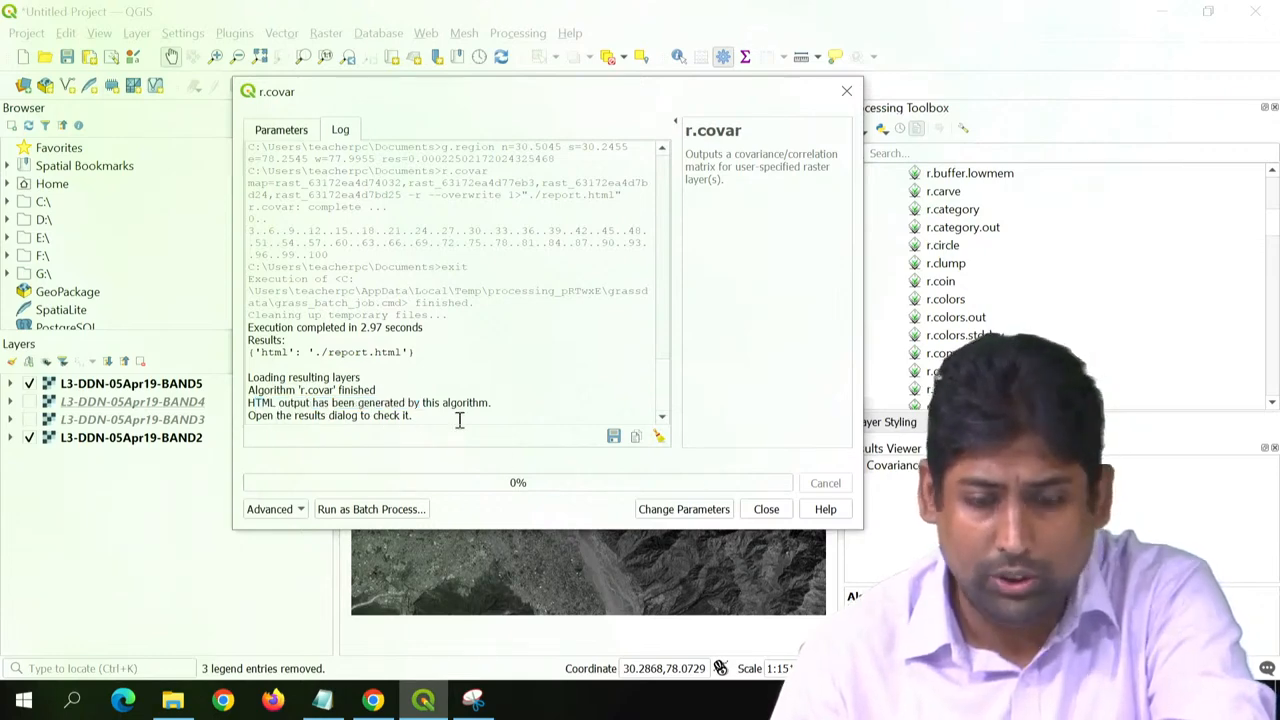
- Close the r.covar tool and open its report.html in Google Chrome, enlarging the text for reading
left_click(766, 510)
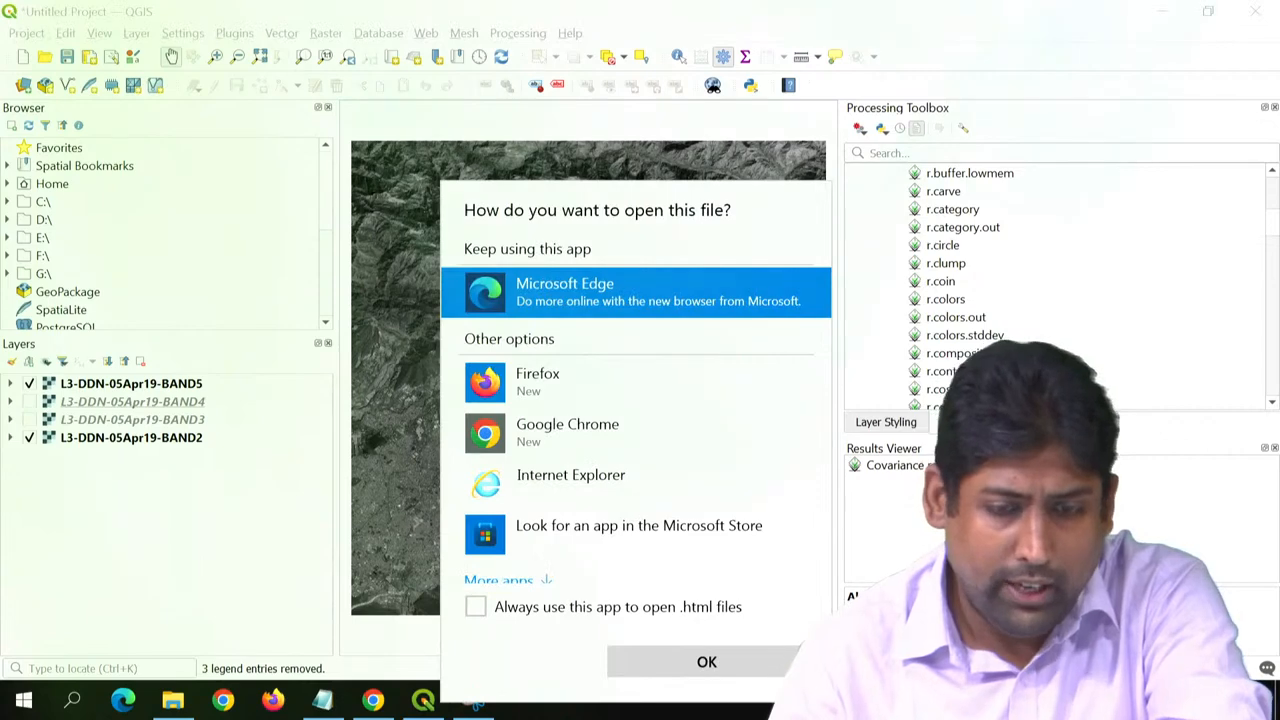
left_click(580, 428)
left_click(698, 662)
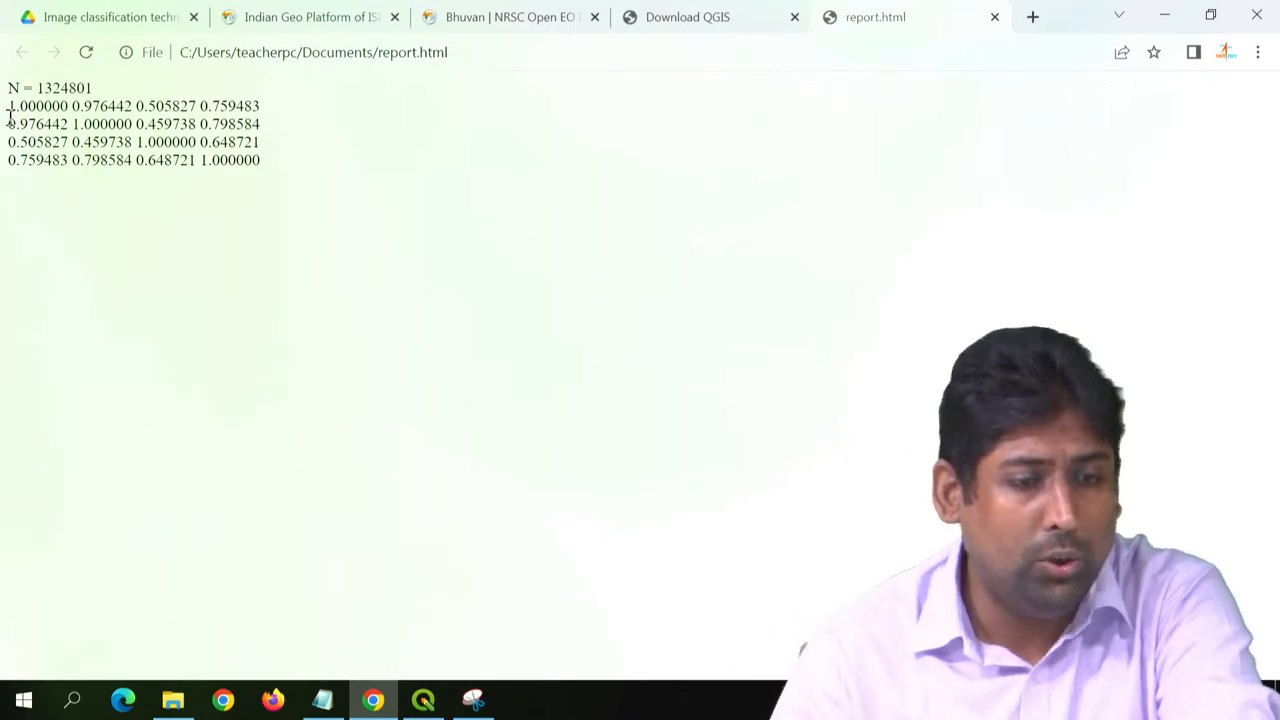
key("ctrl+plus")
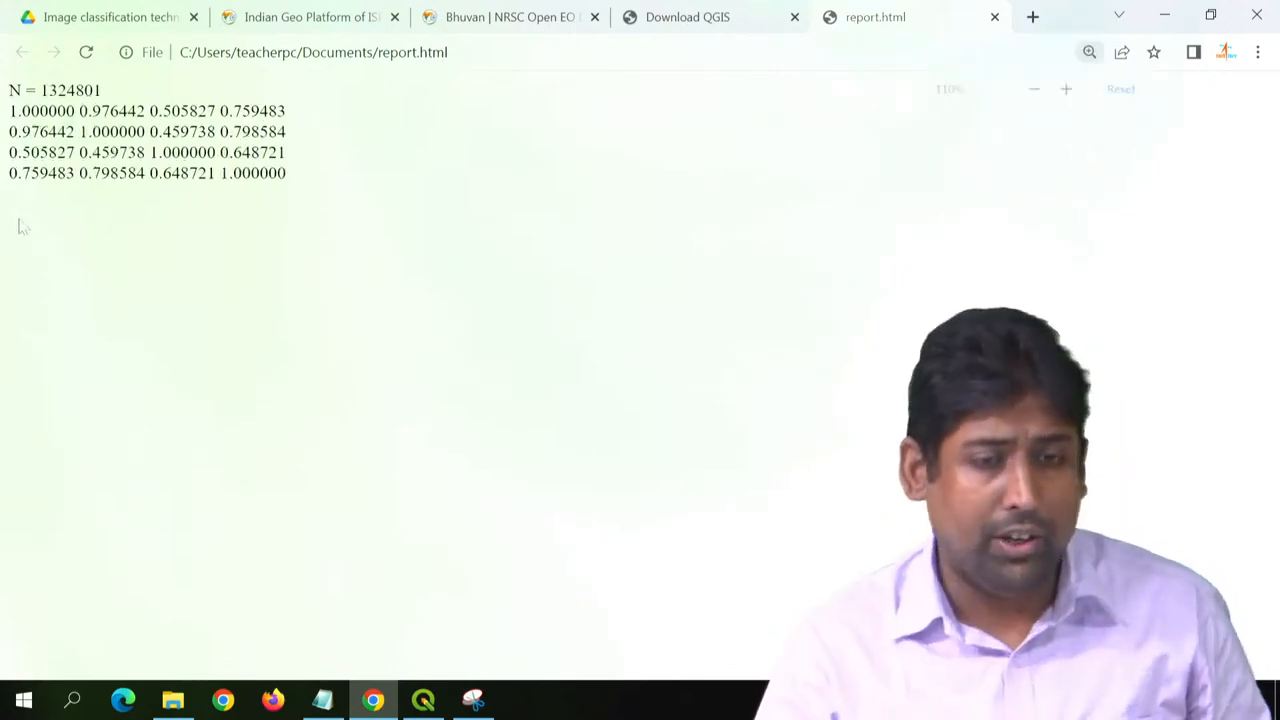
key("ctrl+plus")
key("ctrl+plus")
key("ctrl+plus")
key("ctrl+plus")
key("ctrl+plus")
key("ctrl+plus")
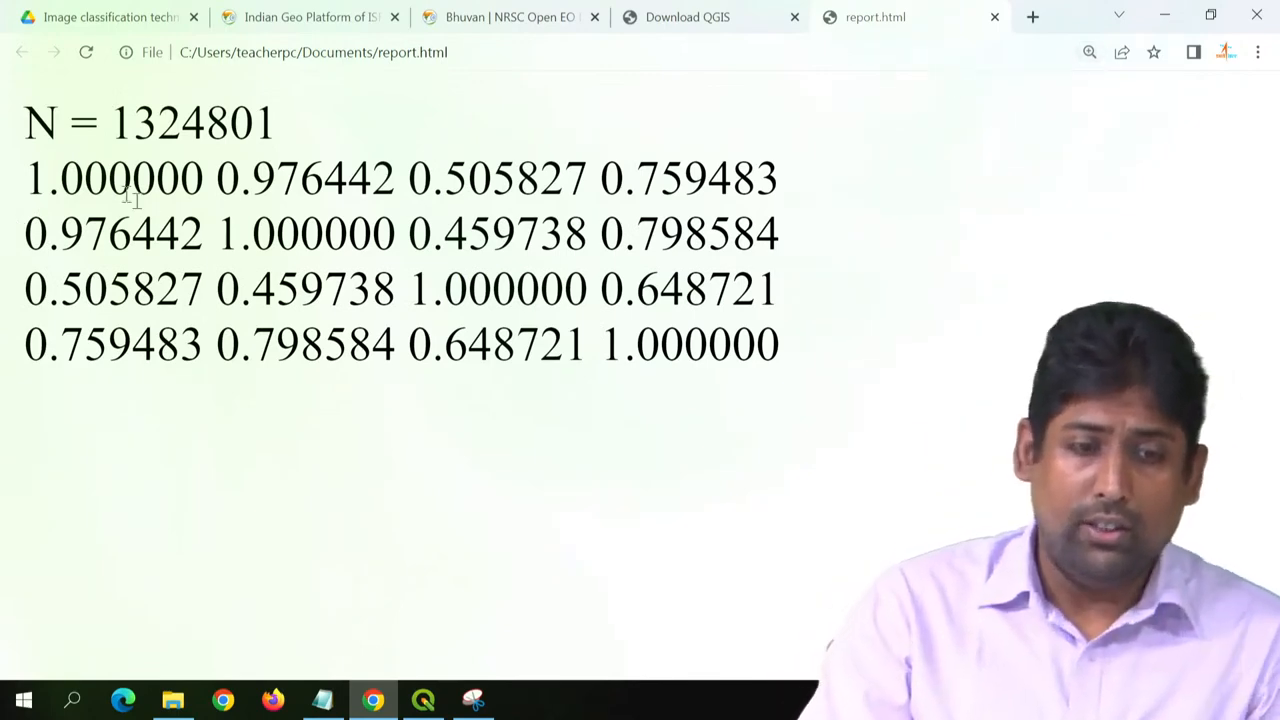
- Examine the first three correlation coefficients in the matrix's first row, and return to QGIS
left_click_drag(26, 180, 200, 190)
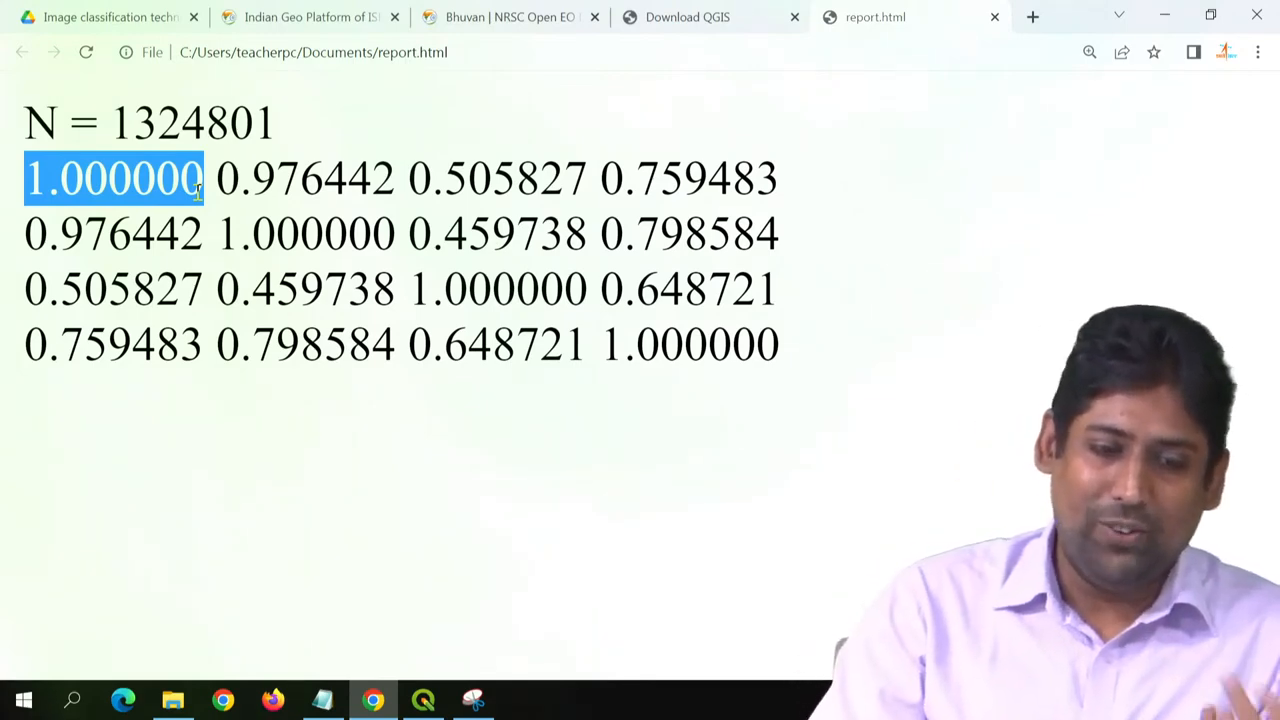
left_click_drag(218, 180, 398, 182)
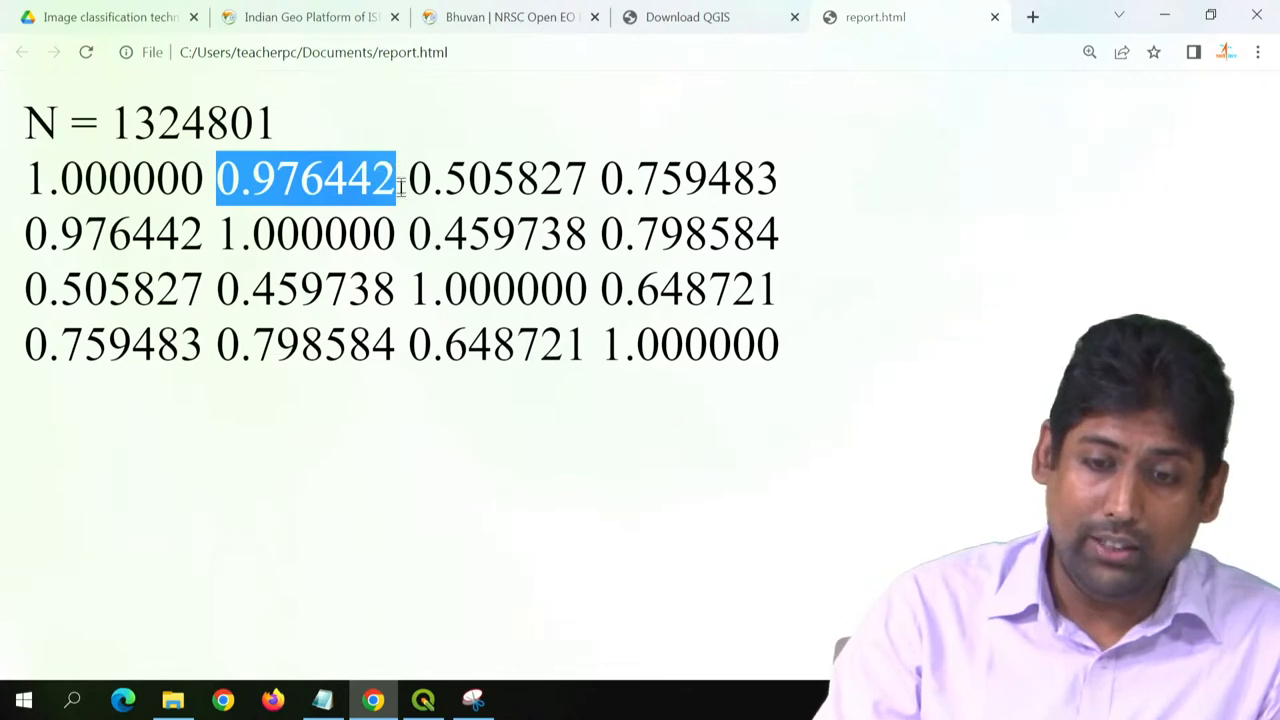
left_click_drag(410, 181, 592, 183)
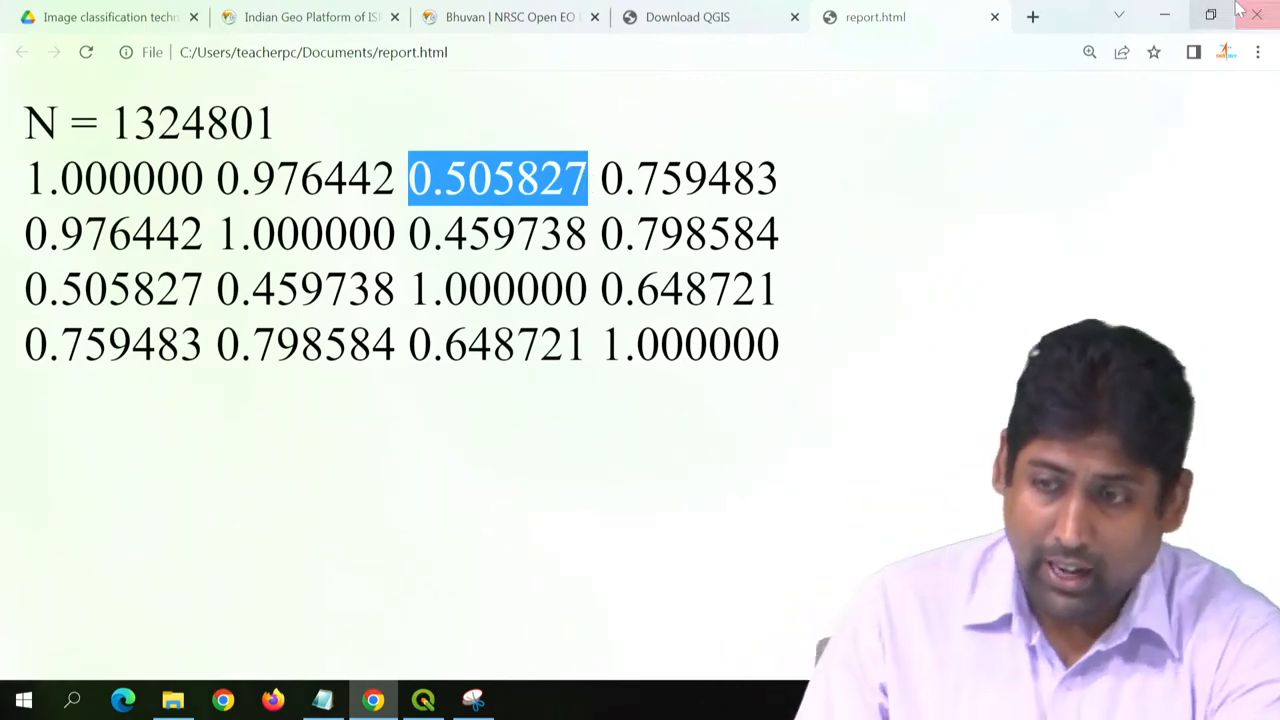
left_click(1168, 12)
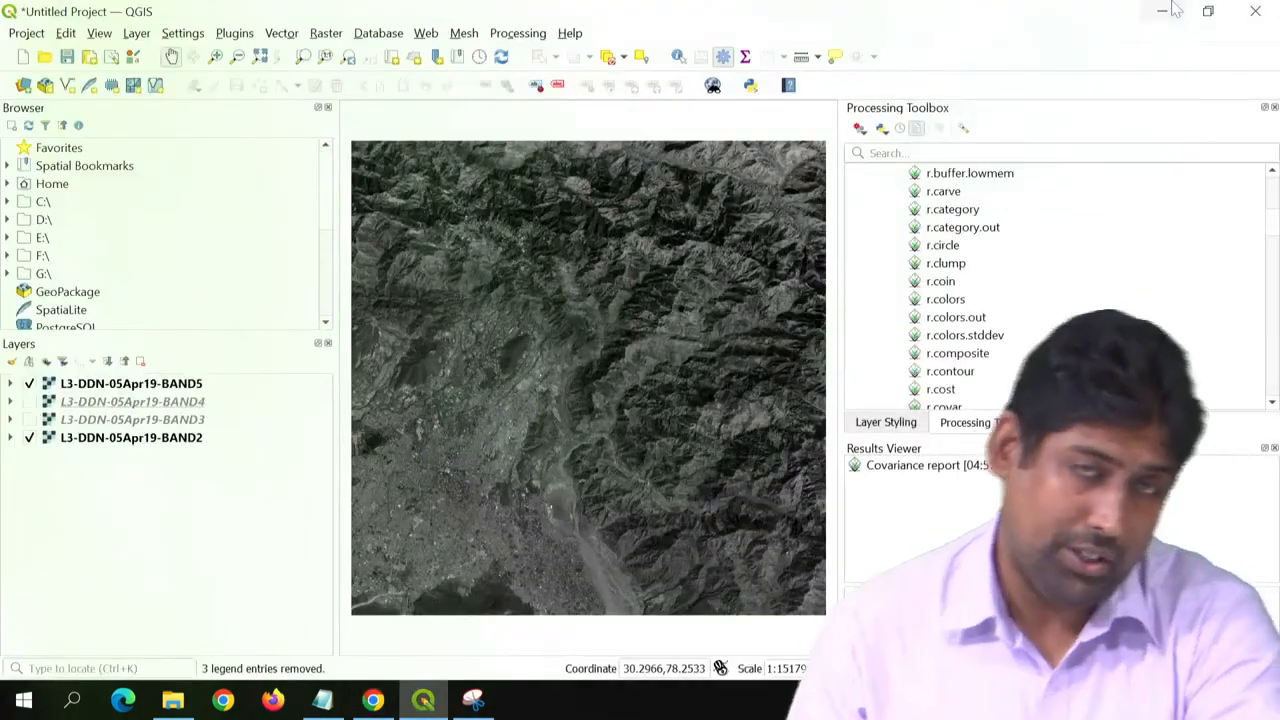
- Close the Results Viewer and locate the i.pca tool among the GRASS imagery algorithms
left_click(1275, 448)
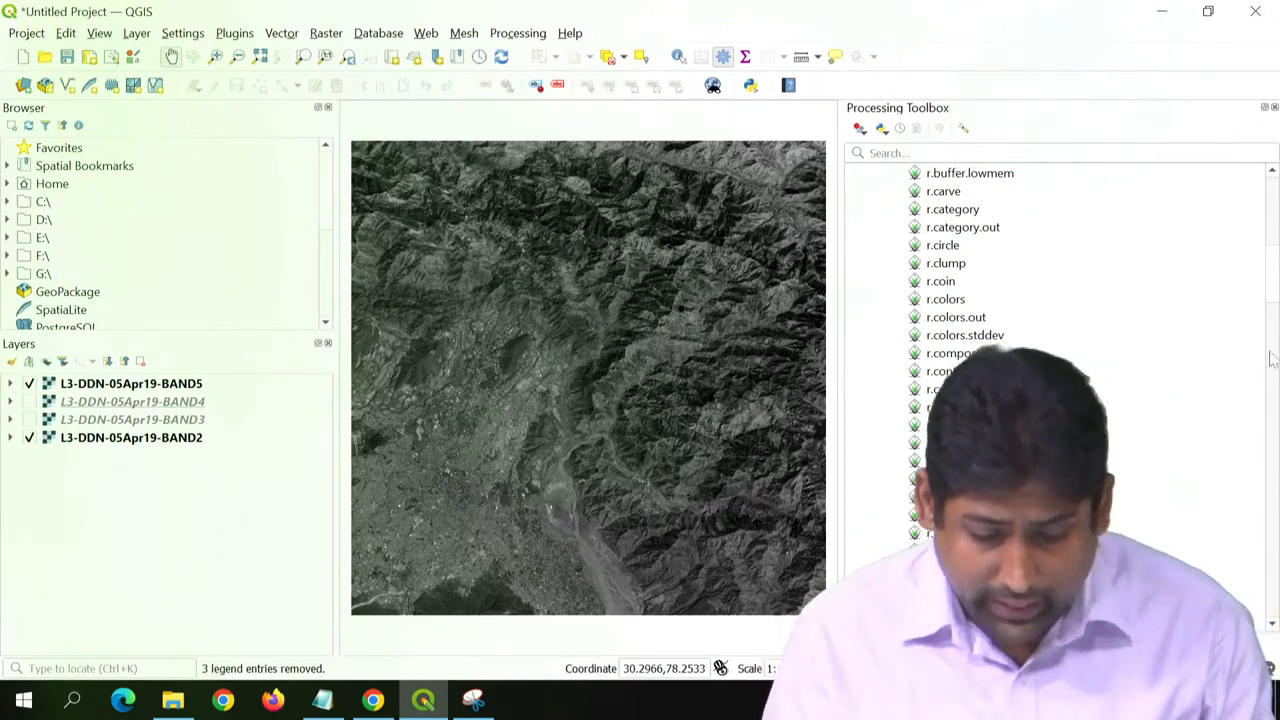
scroll(1078, 320, "up", 9)
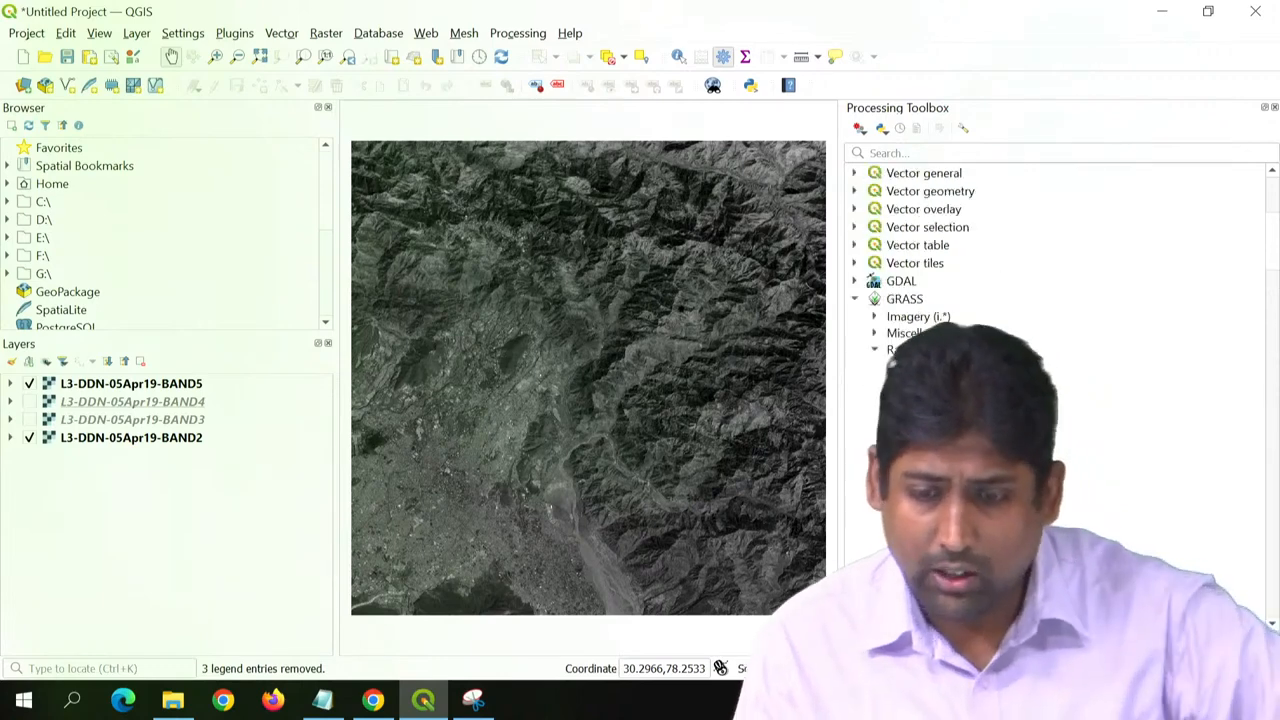
scroll(1060, 390, "up", 3)
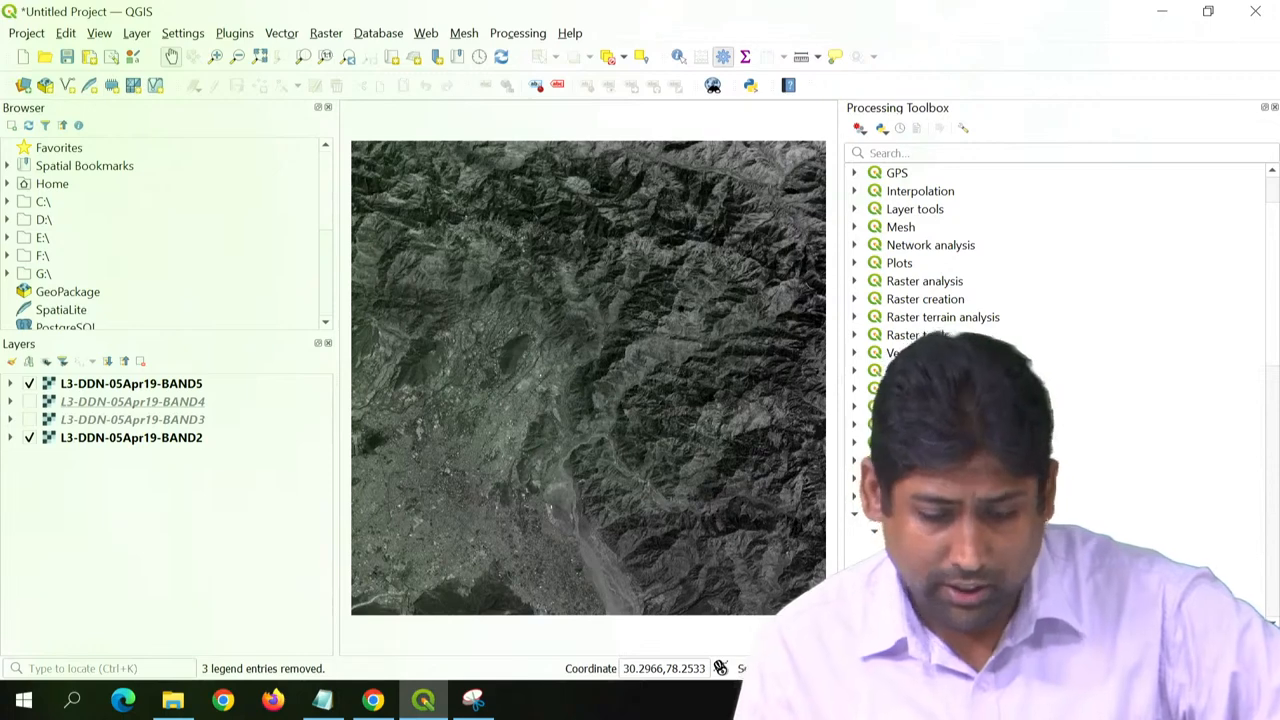
scroll(1060, 300, "down", 15)
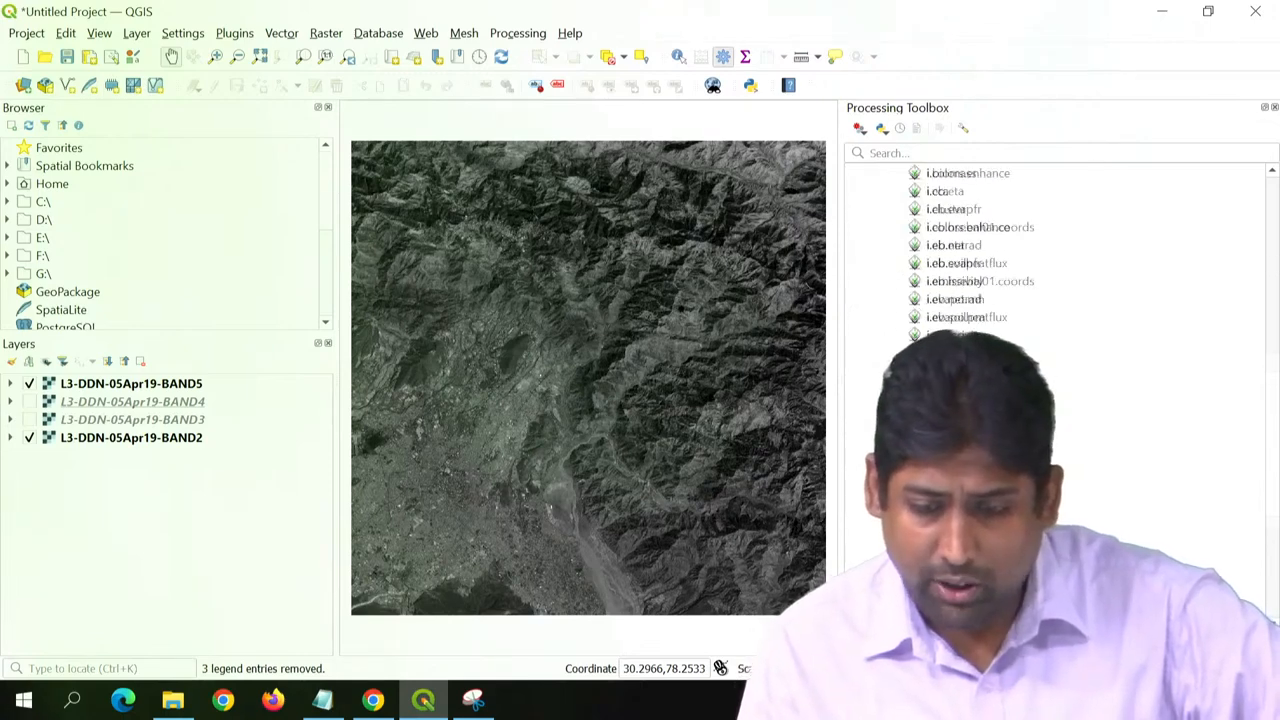
scroll(1060, 250, "down", 3)
left_click(960, 460)
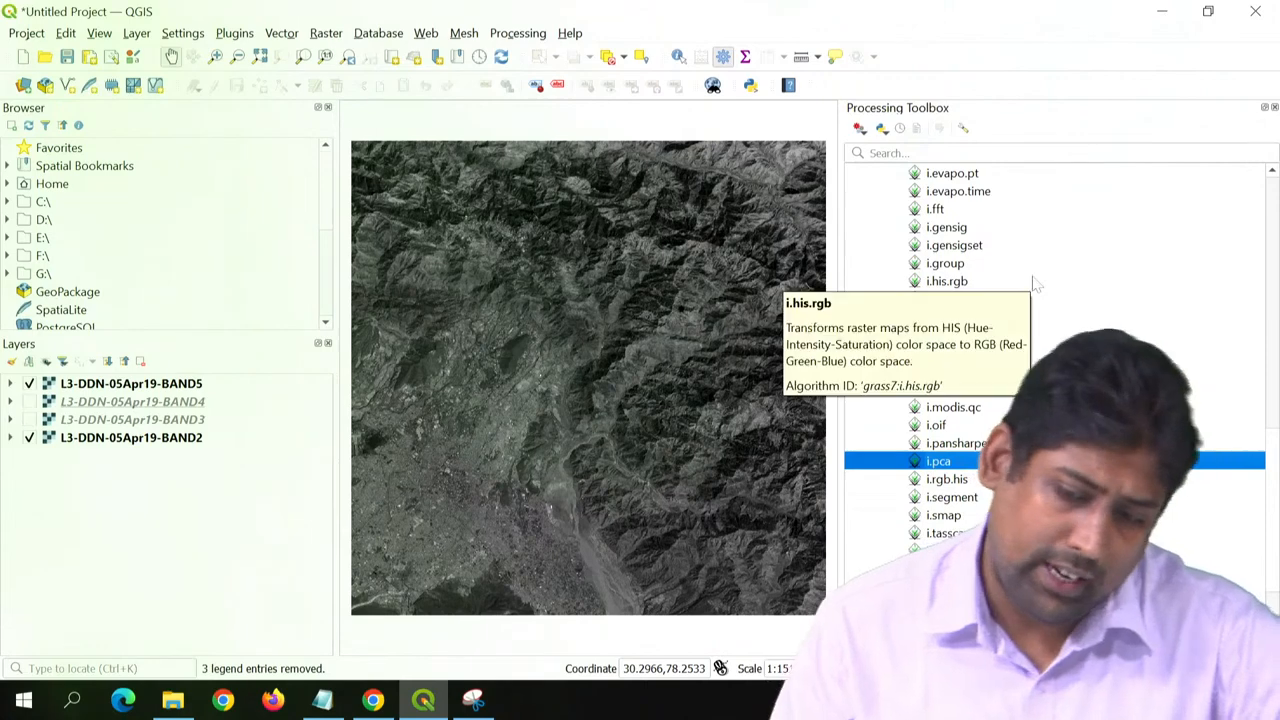
- Open i.pca and select all four band rasters, BAND2 to BAND5, as its input maps
scroll(1028, 264, "up", 2)
scroll(1032, 264, "down", 3)
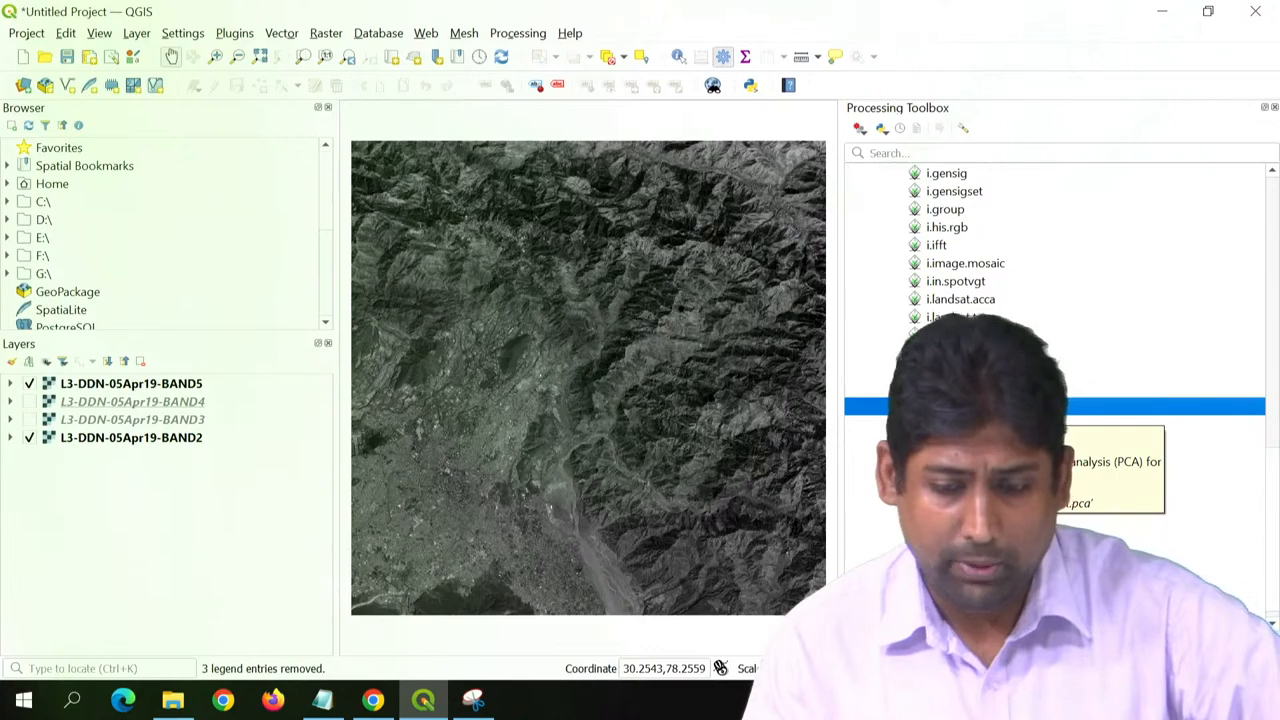
double_click(944, 406)
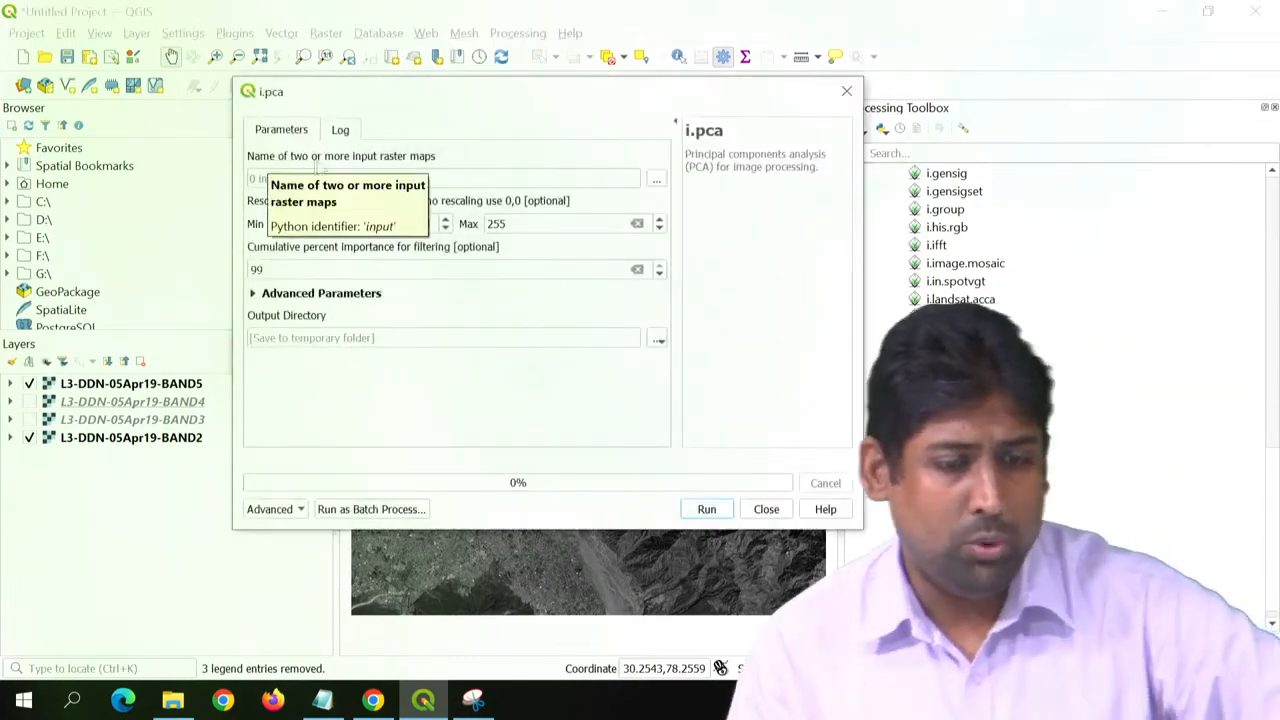
left_click(657, 178)
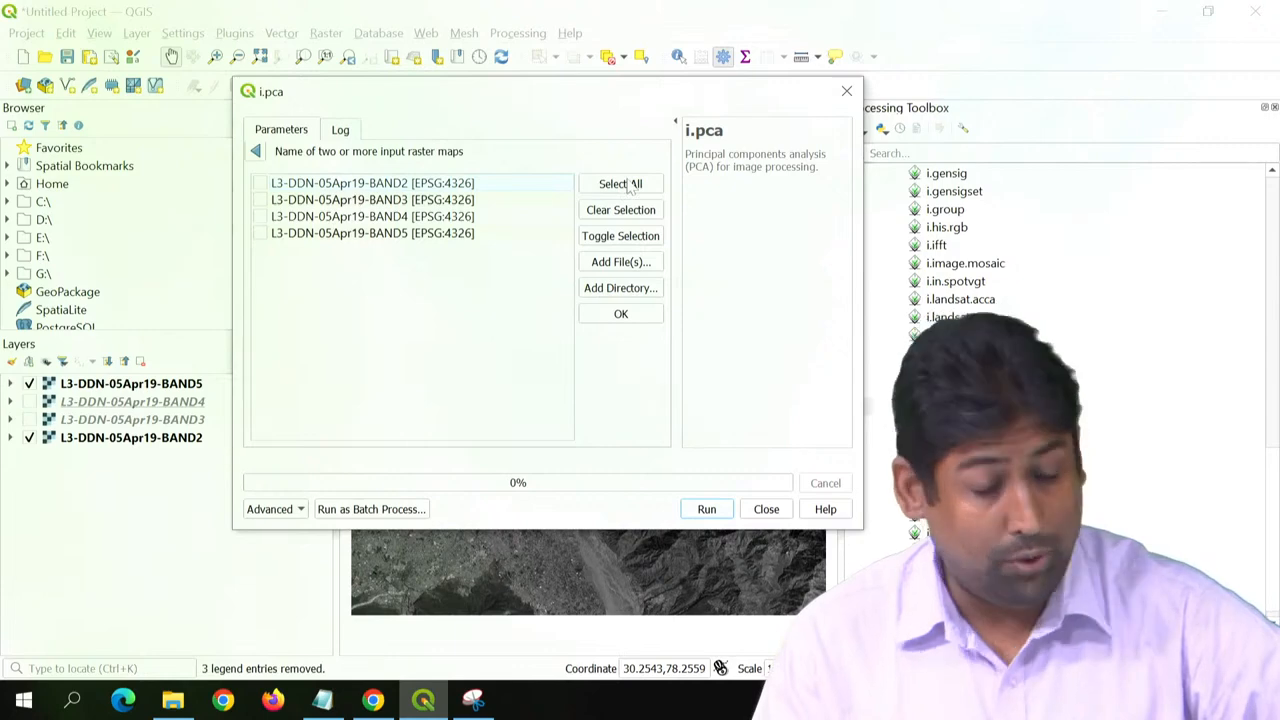
left_click(621, 315)
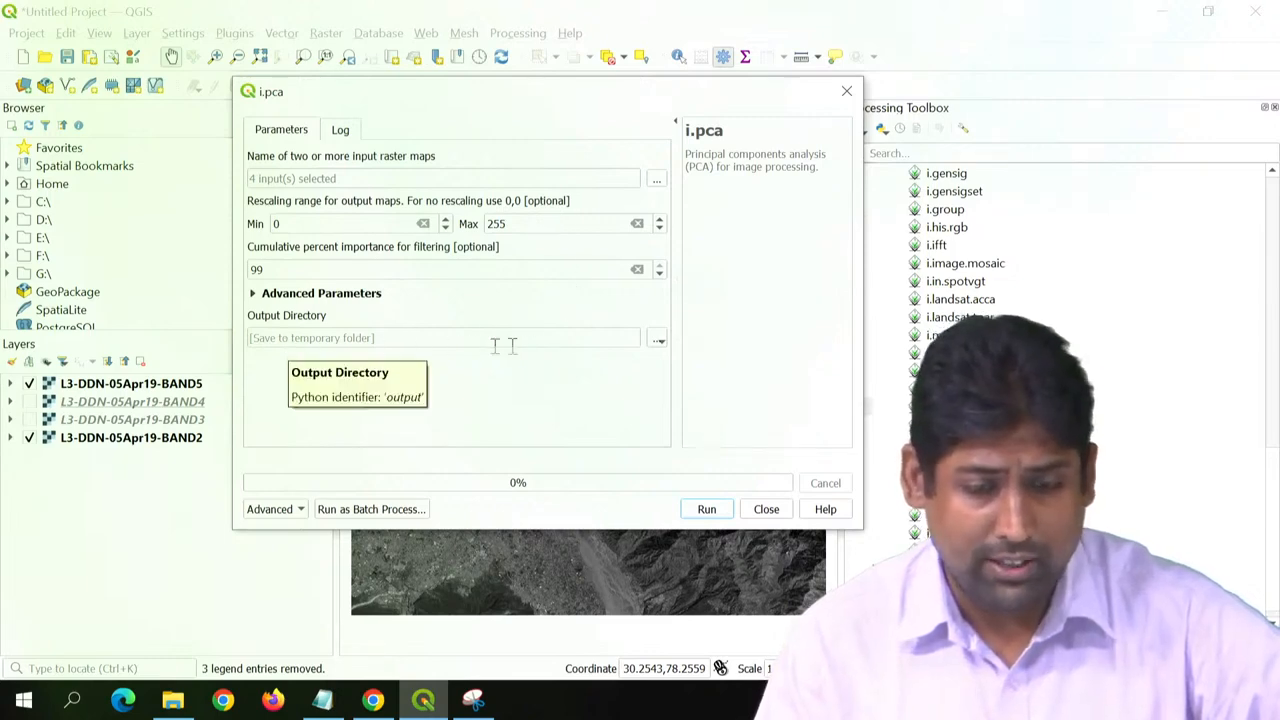
- Create a folder named pca-outputs in the Image processing using QGIS folder and set it as the i.pca output directory
left_click(658, 340)
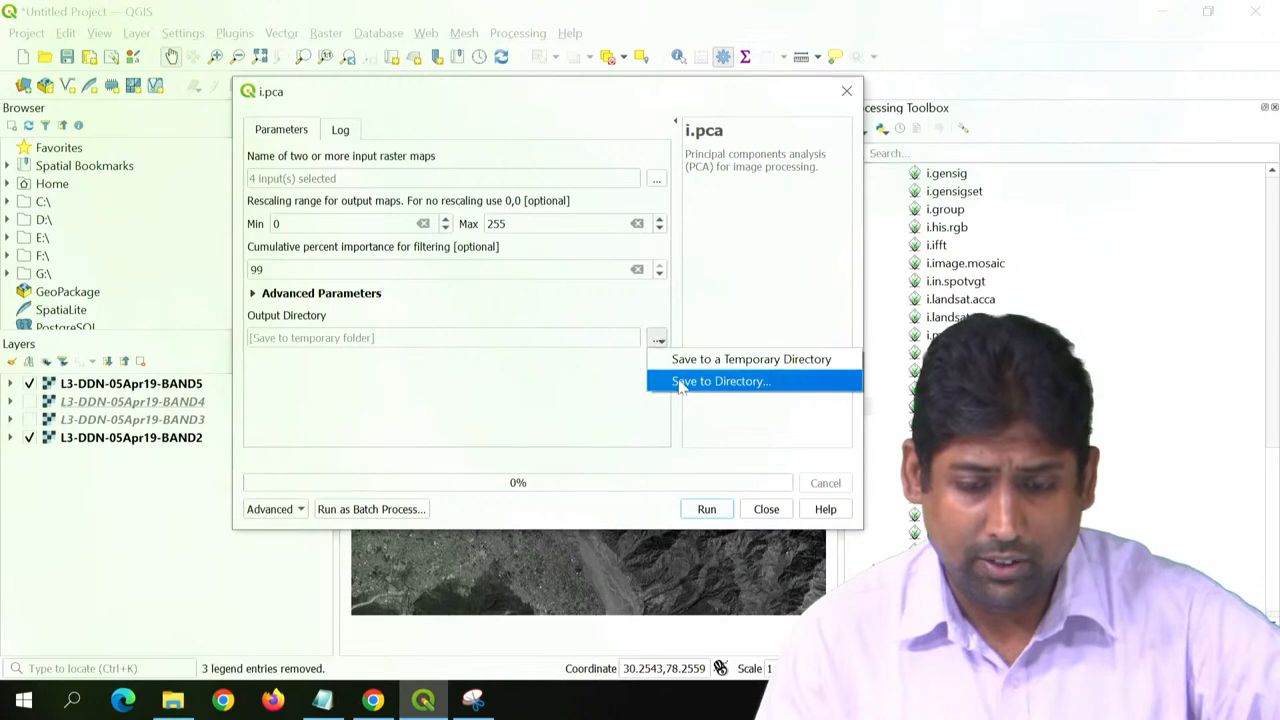
left_click(680, 383)
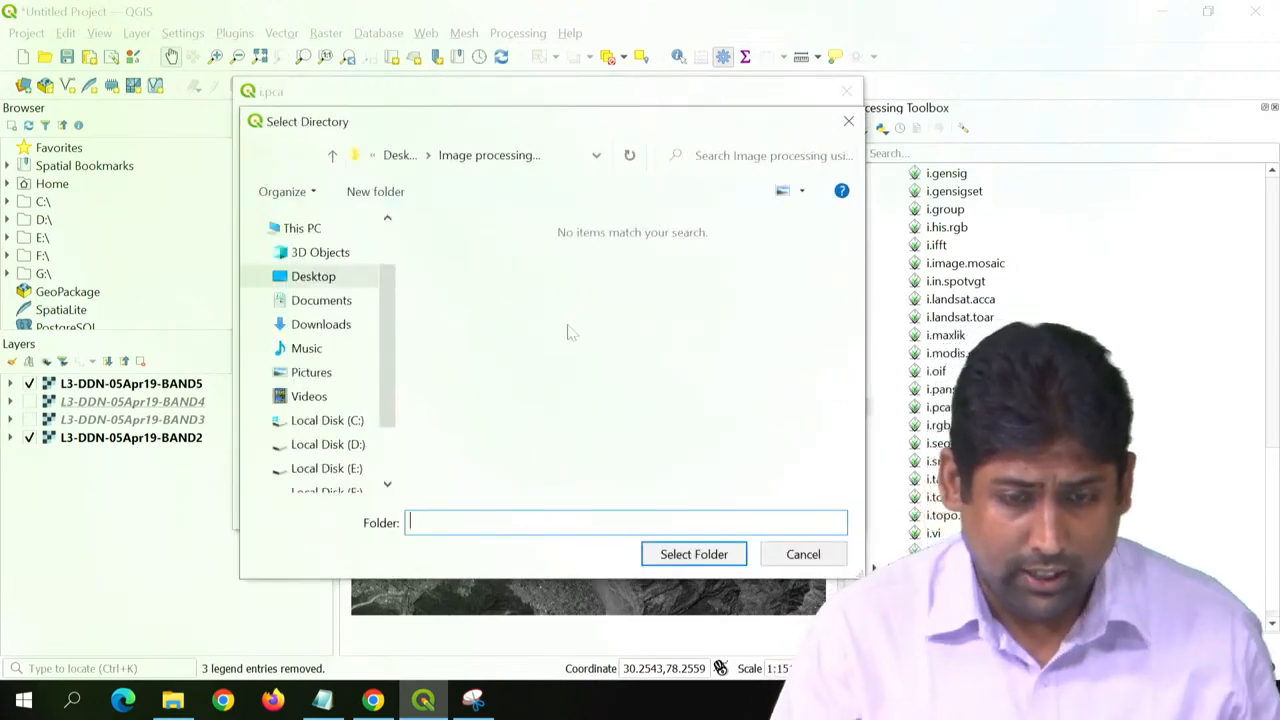
left_click(375, 191)
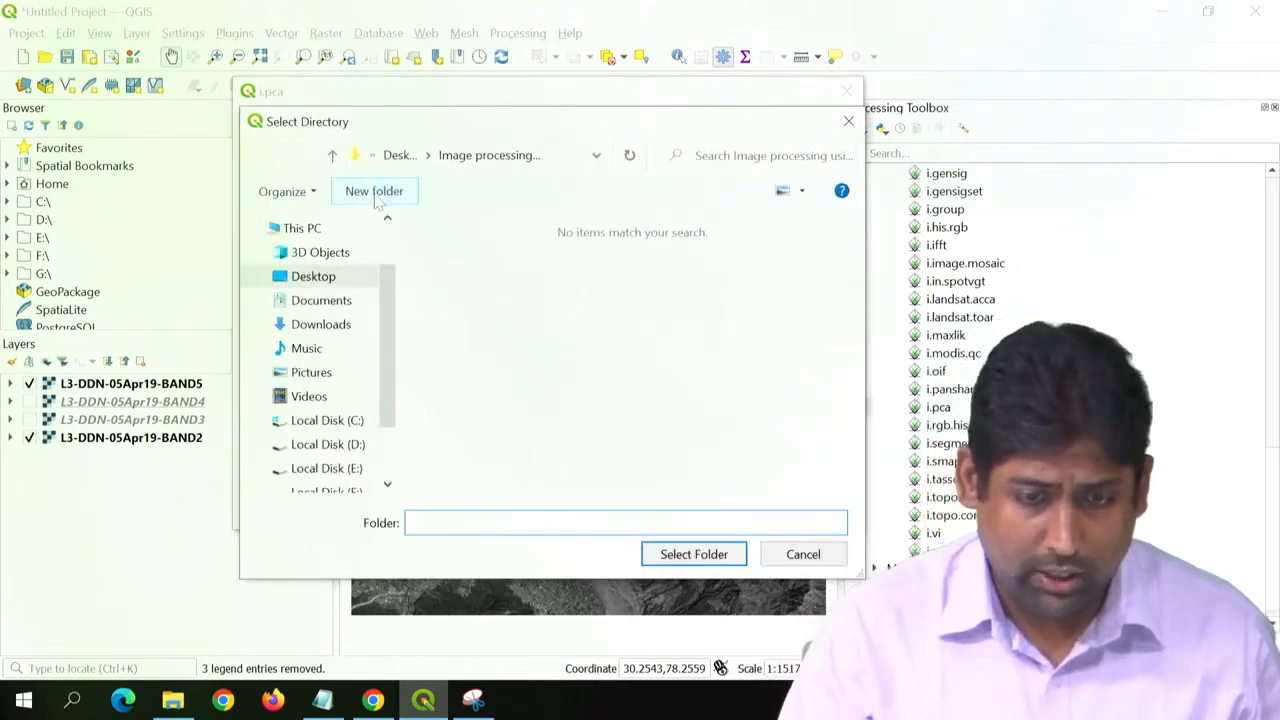
type("pca-")
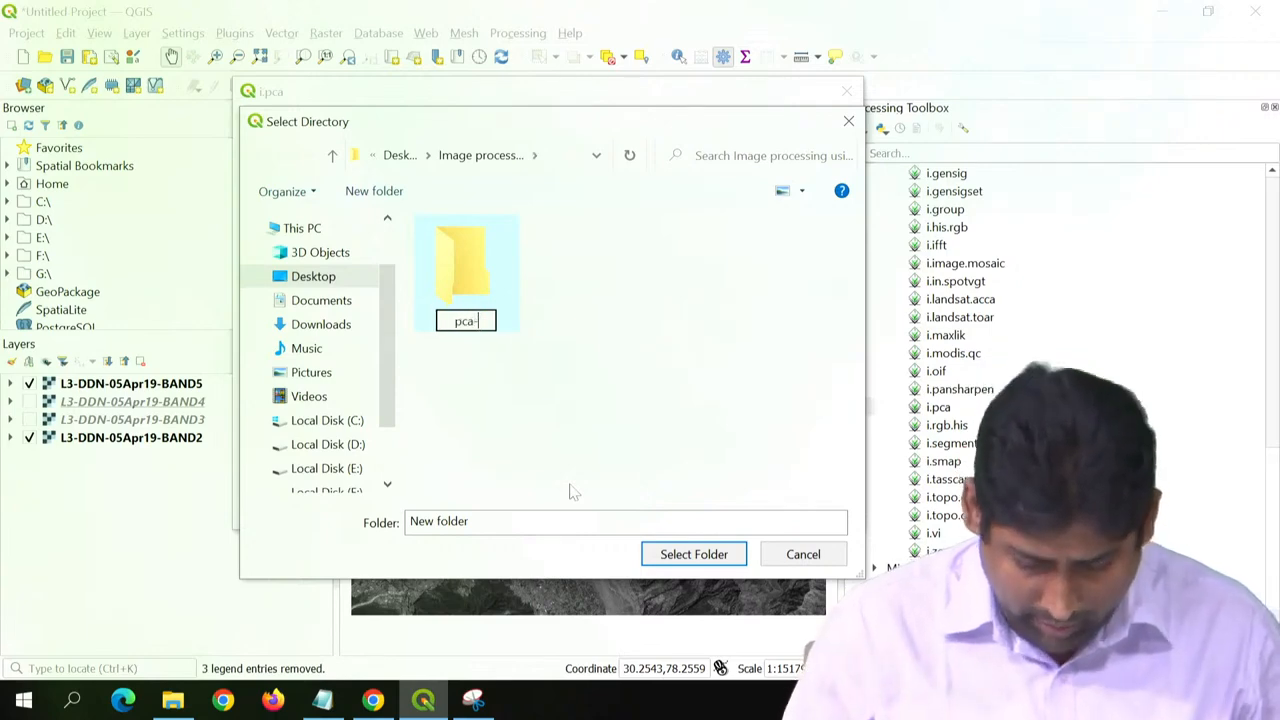
type("out")
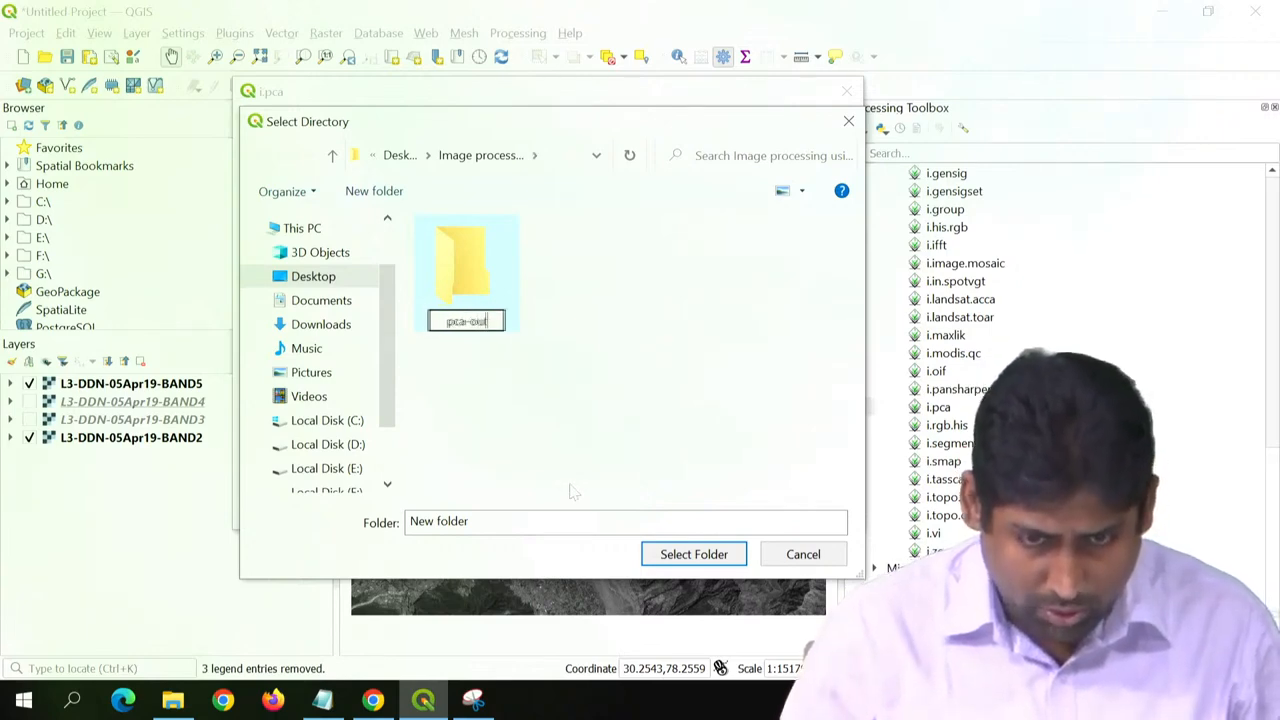
type("puts")
key("Return")
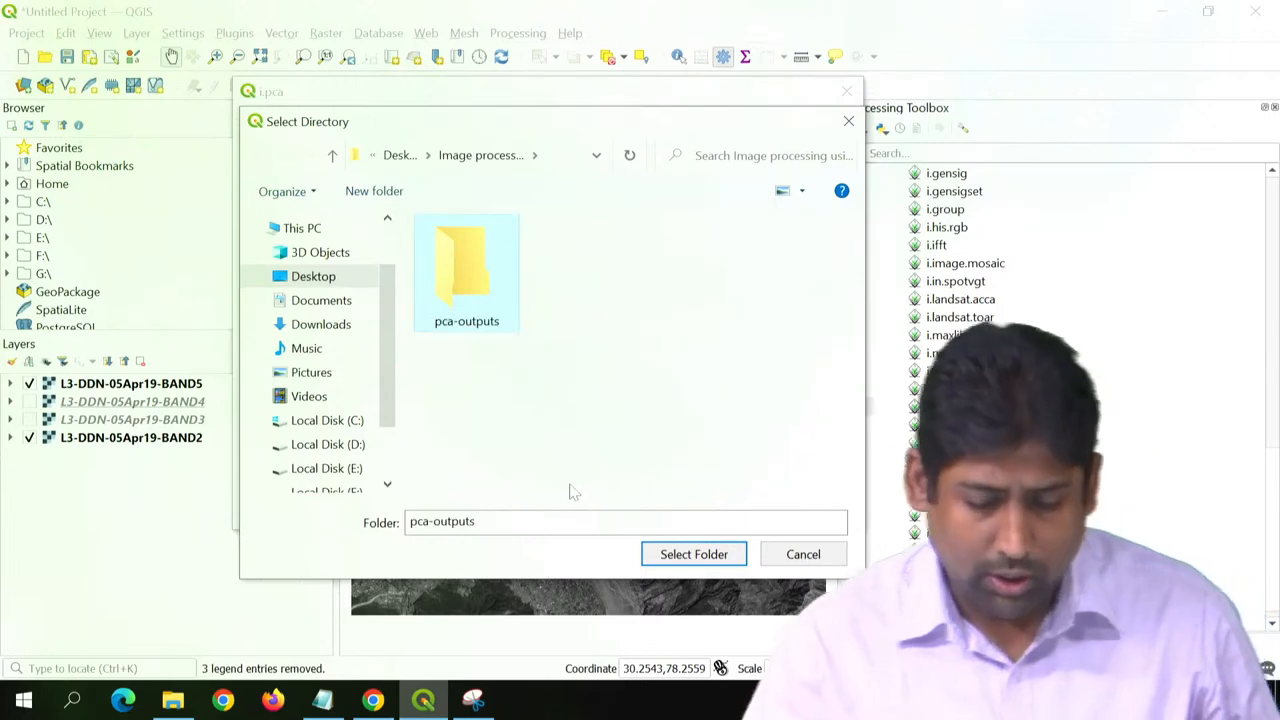
left_click(692, 554)
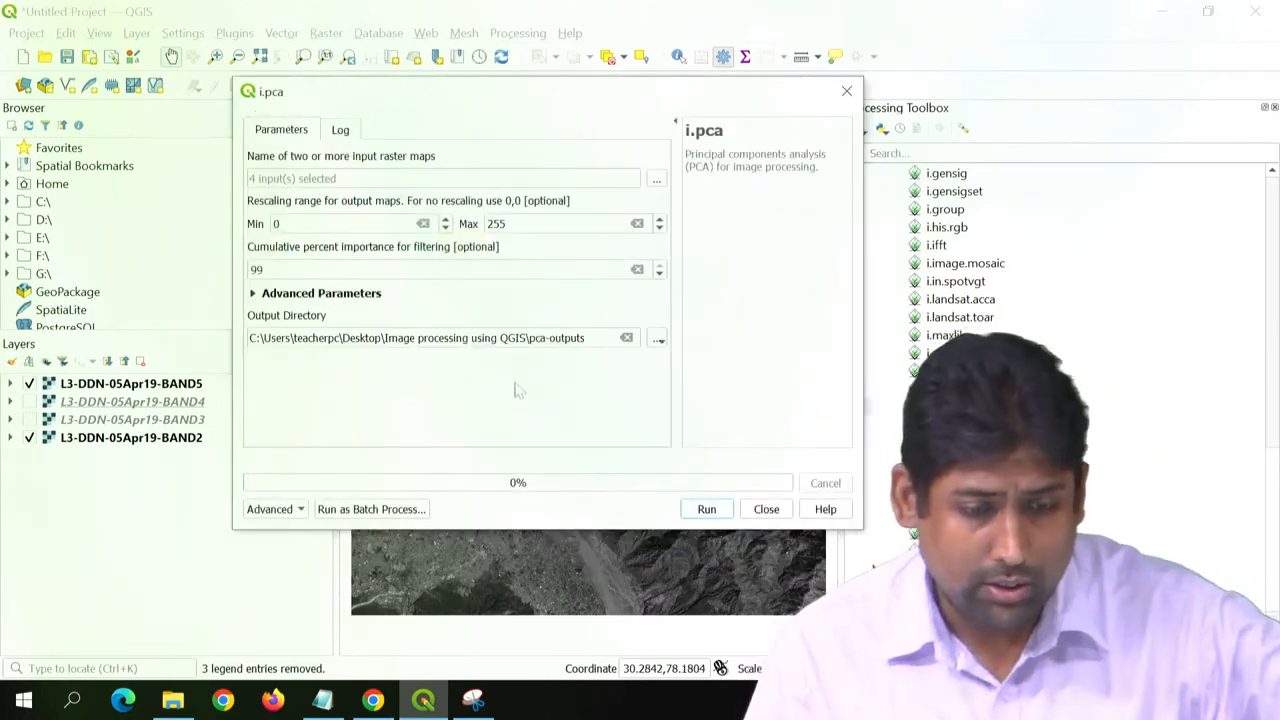
- Try to run i.pca with output to pca-outputs, and check that folder in File Explorer for result files
left_click(707, 510)
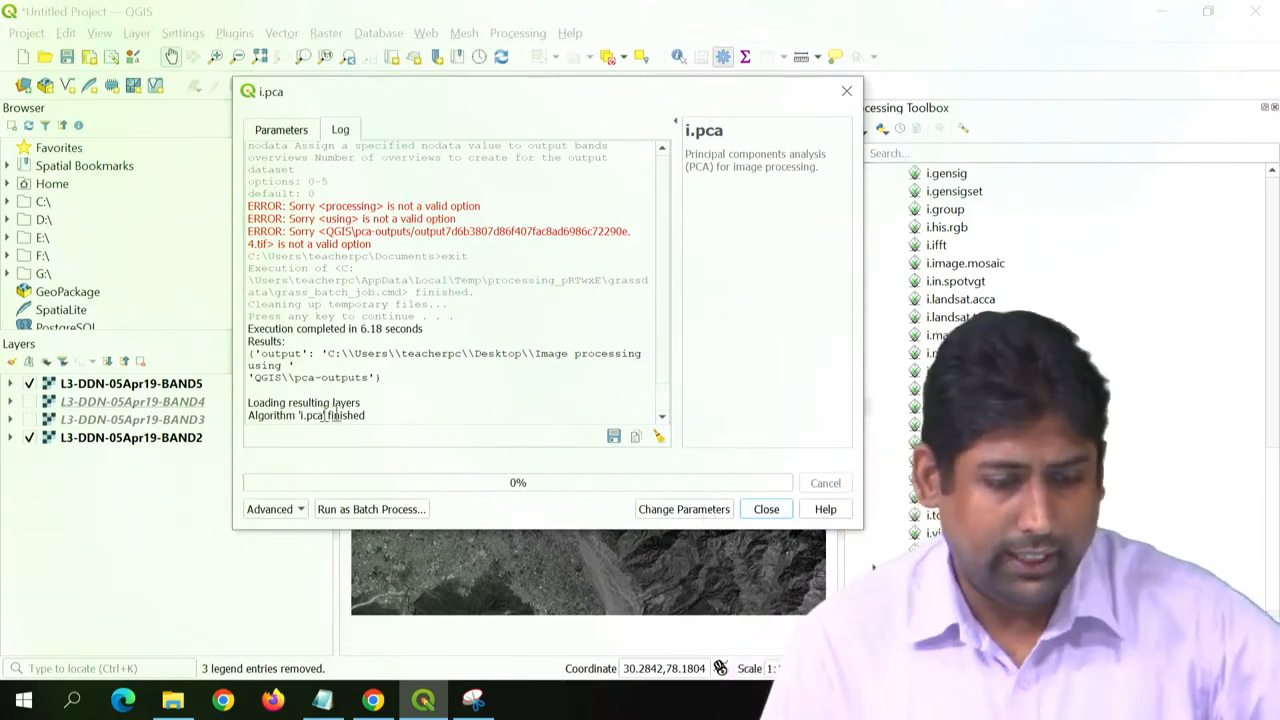
left_click_drag(372, 415, 287, 412)
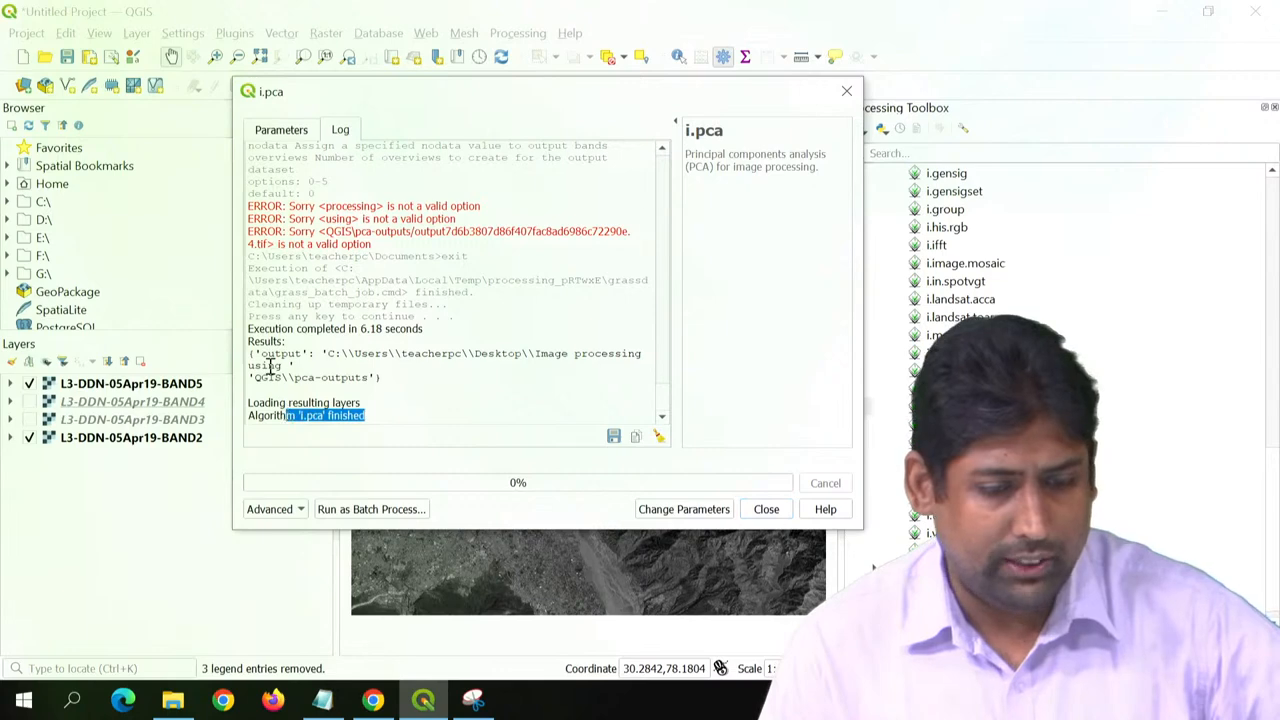
left_click(173, 700)
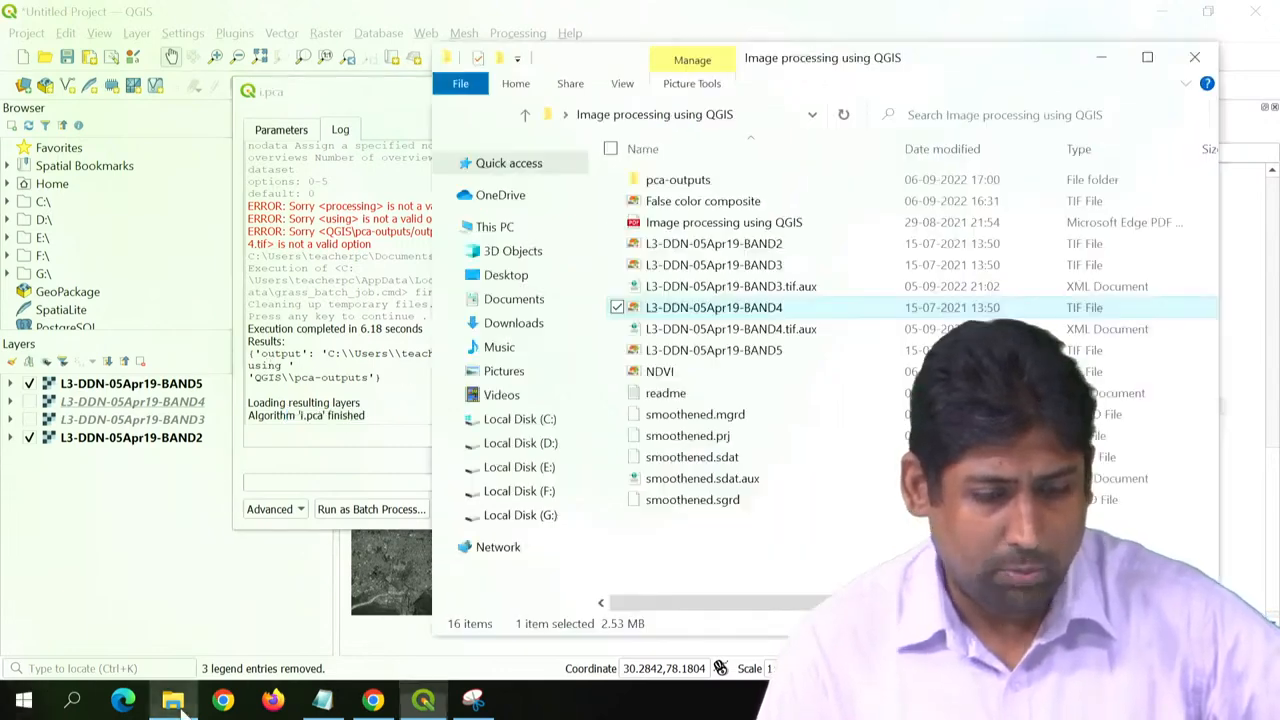
double_click(690, 183)
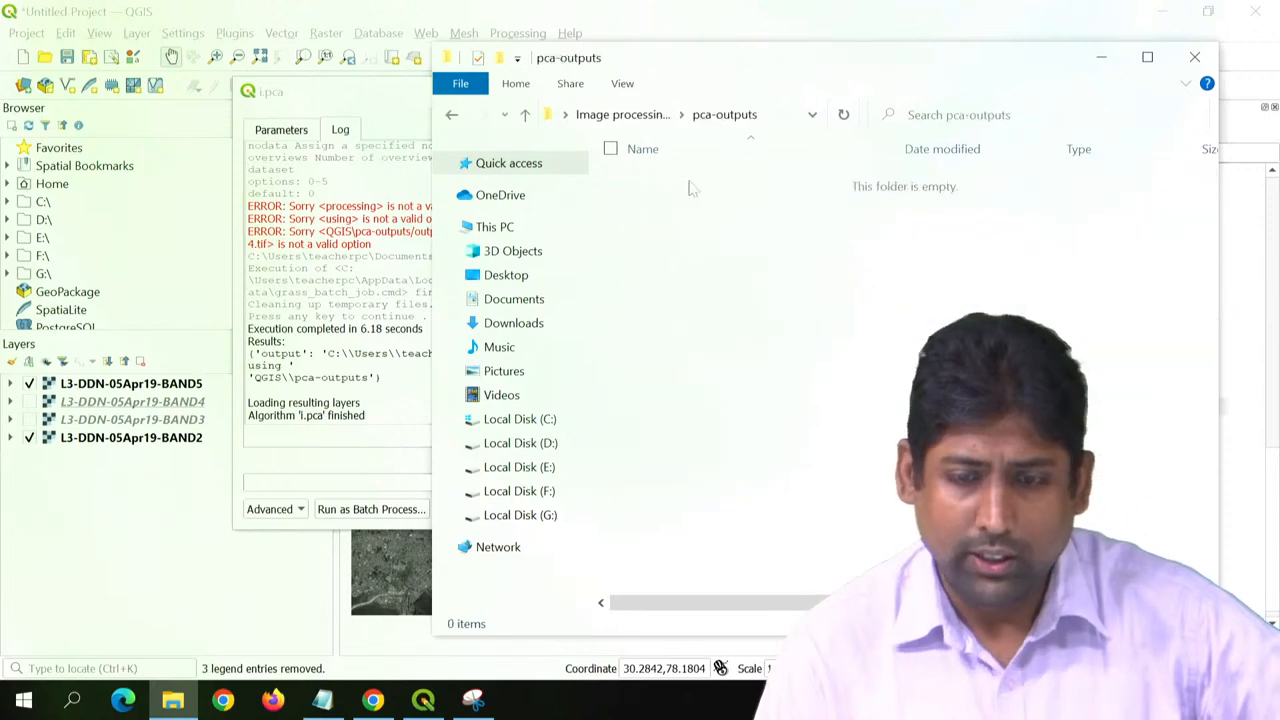
left_click(650, 116)
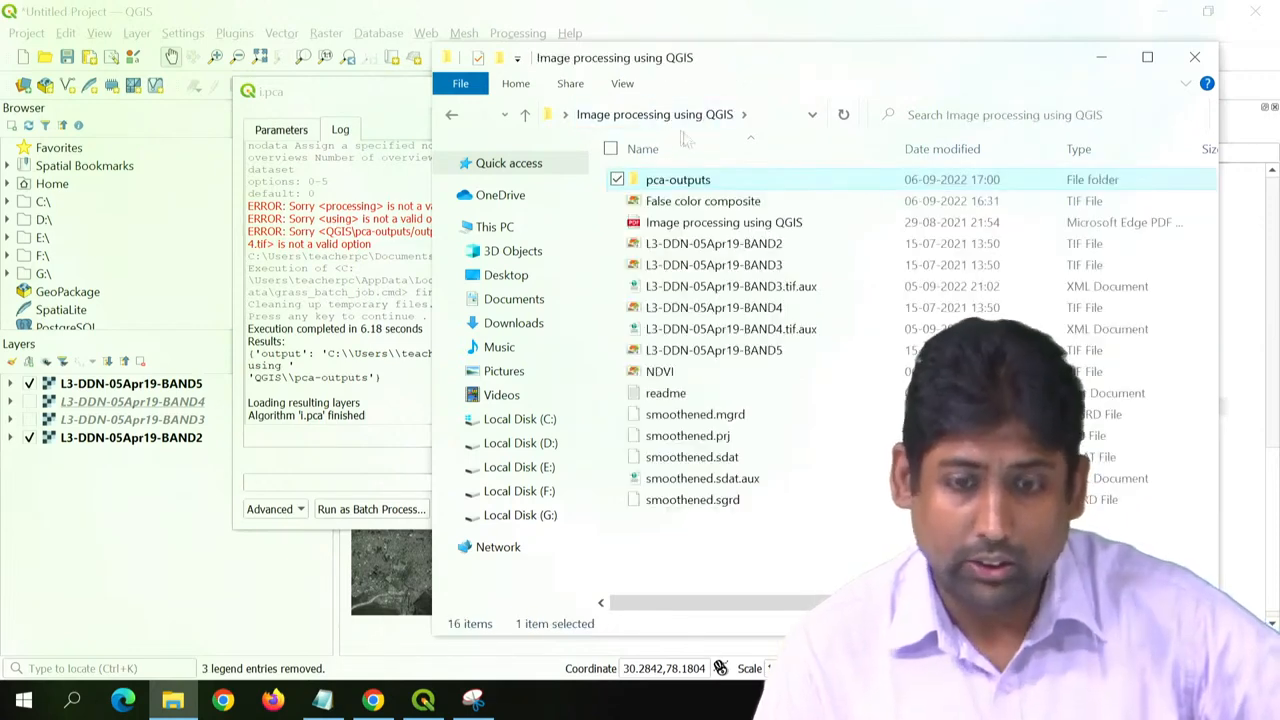
left_click(336, 315)
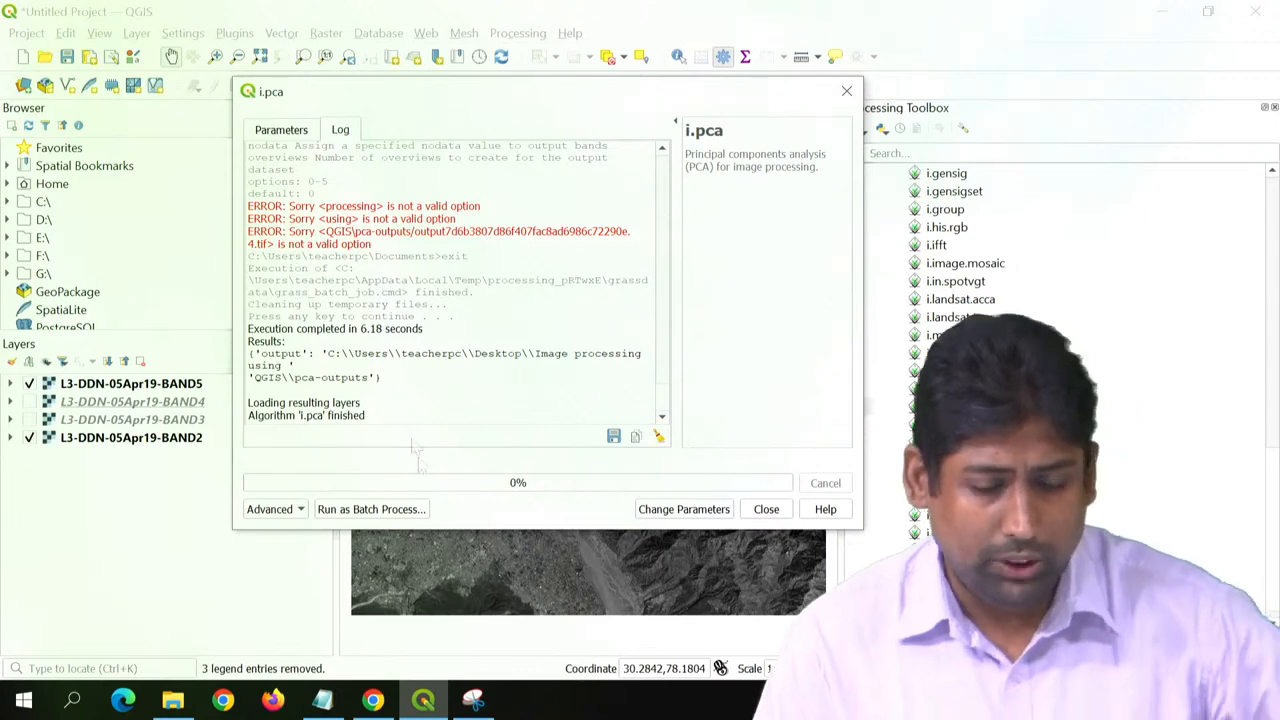
- Set the i.pca output to a temporary directory and run the tool again
left_click(297, 138)
left_click(658, 340)
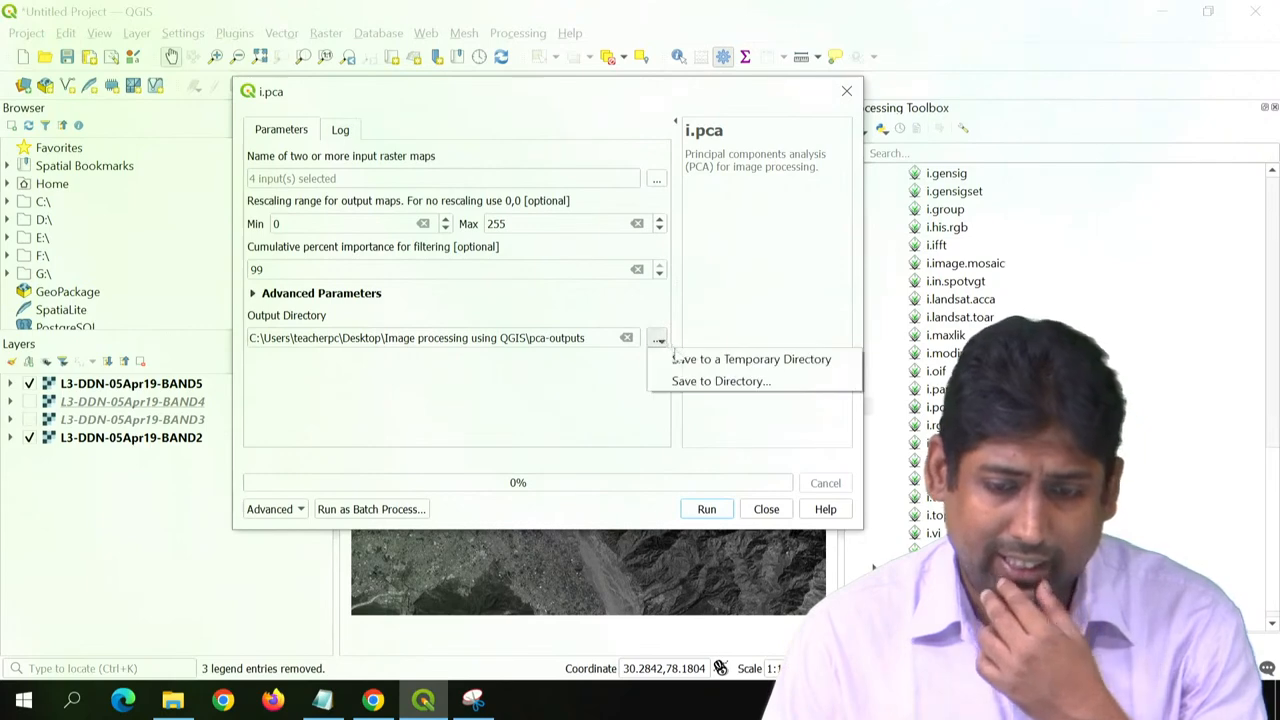
left_click(676, 352)
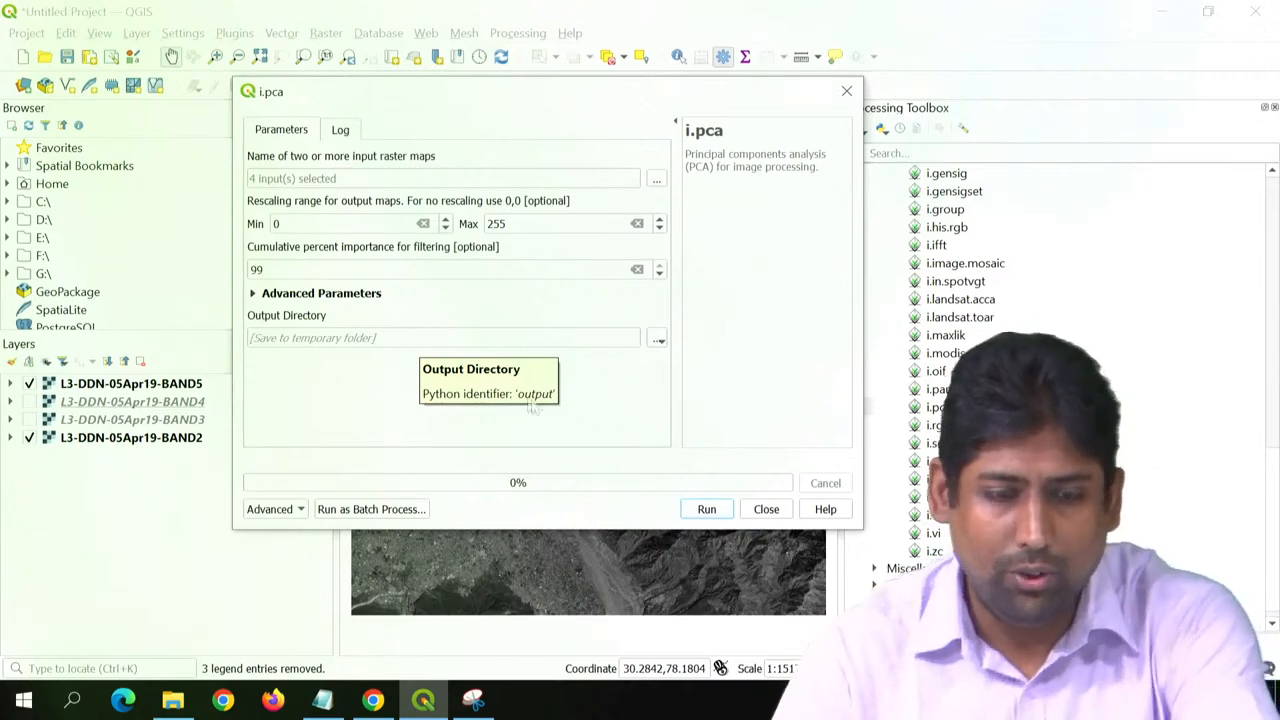
left_click(706, 510)
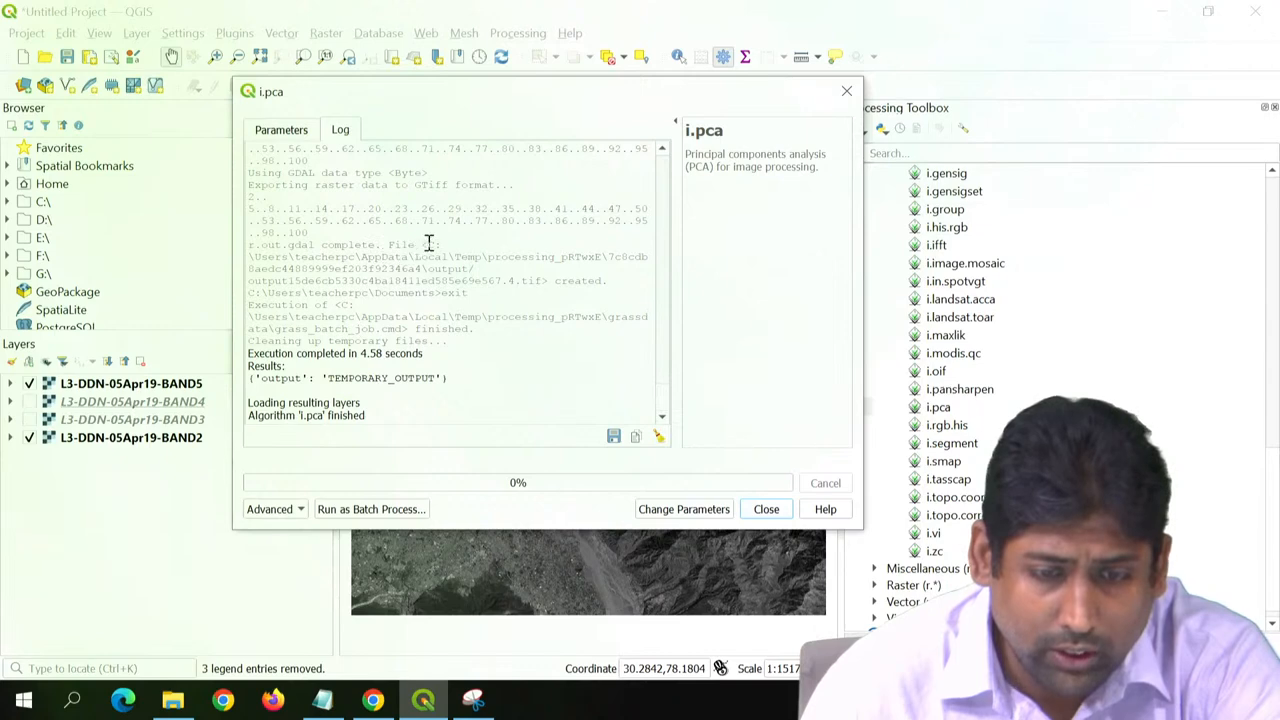
- Copy the temporary output folder path from the i.pca log and open that folder in File Explorer
left_click_drag(428, 244, 477, 268)
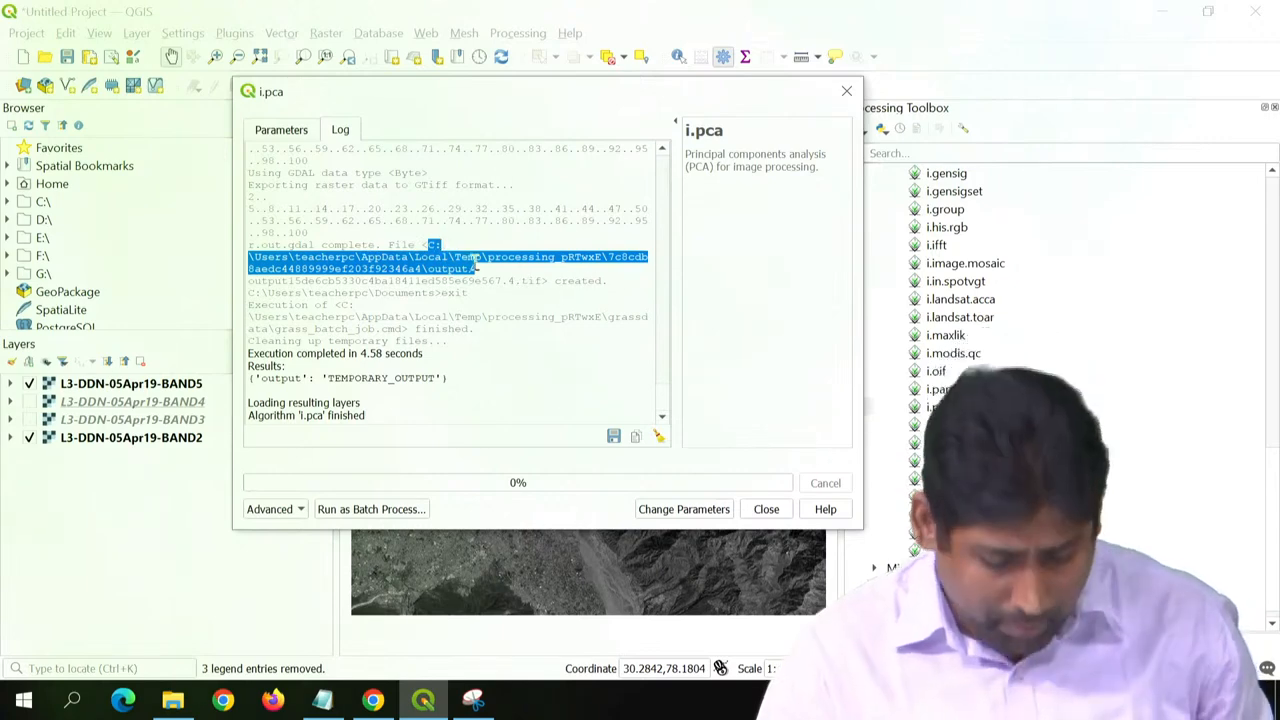
key("super+r")
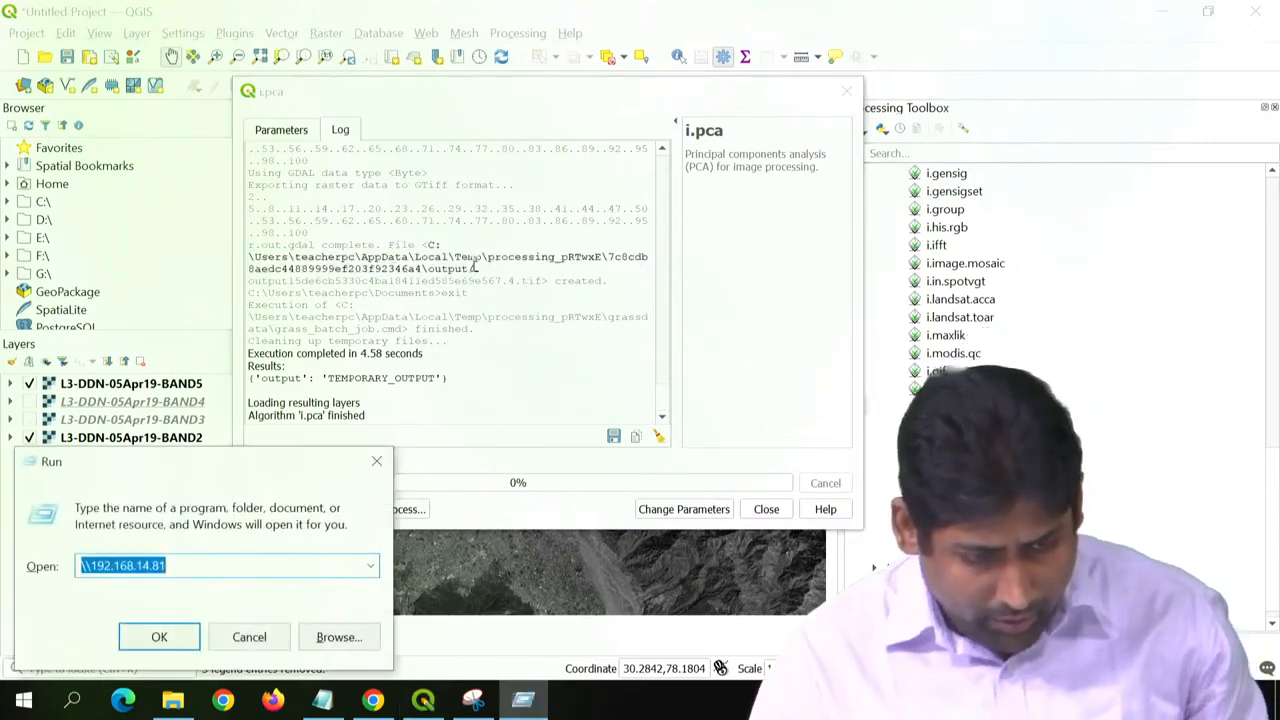
key("ctrl+v")
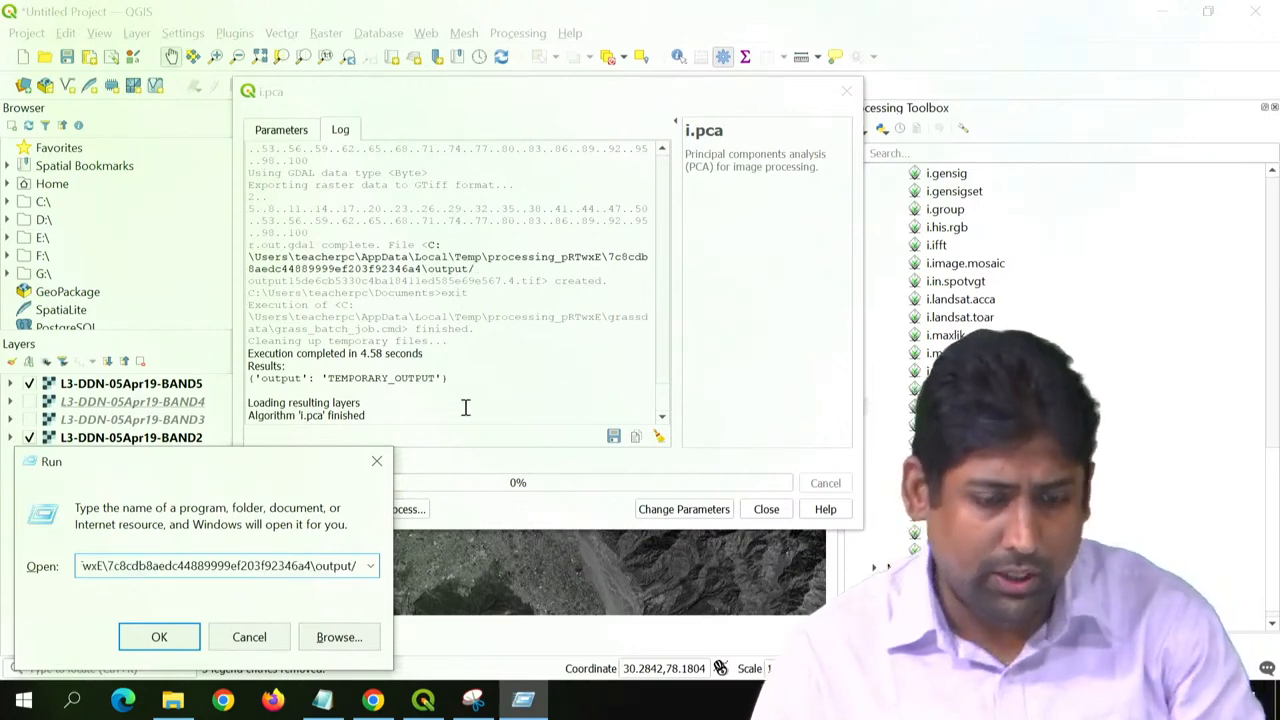
key("Return")
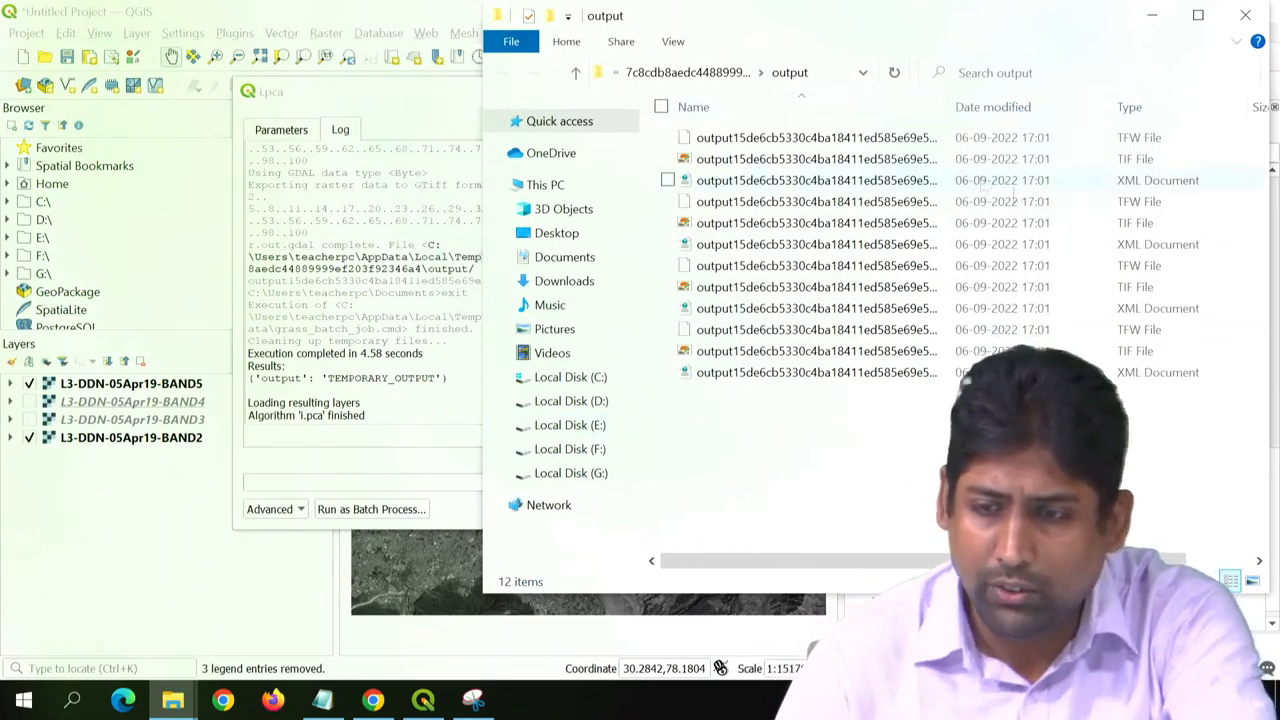
- Sort the i.pca output files by type and widen the name column to examine the full TIF file names
left_click(1176, 107)
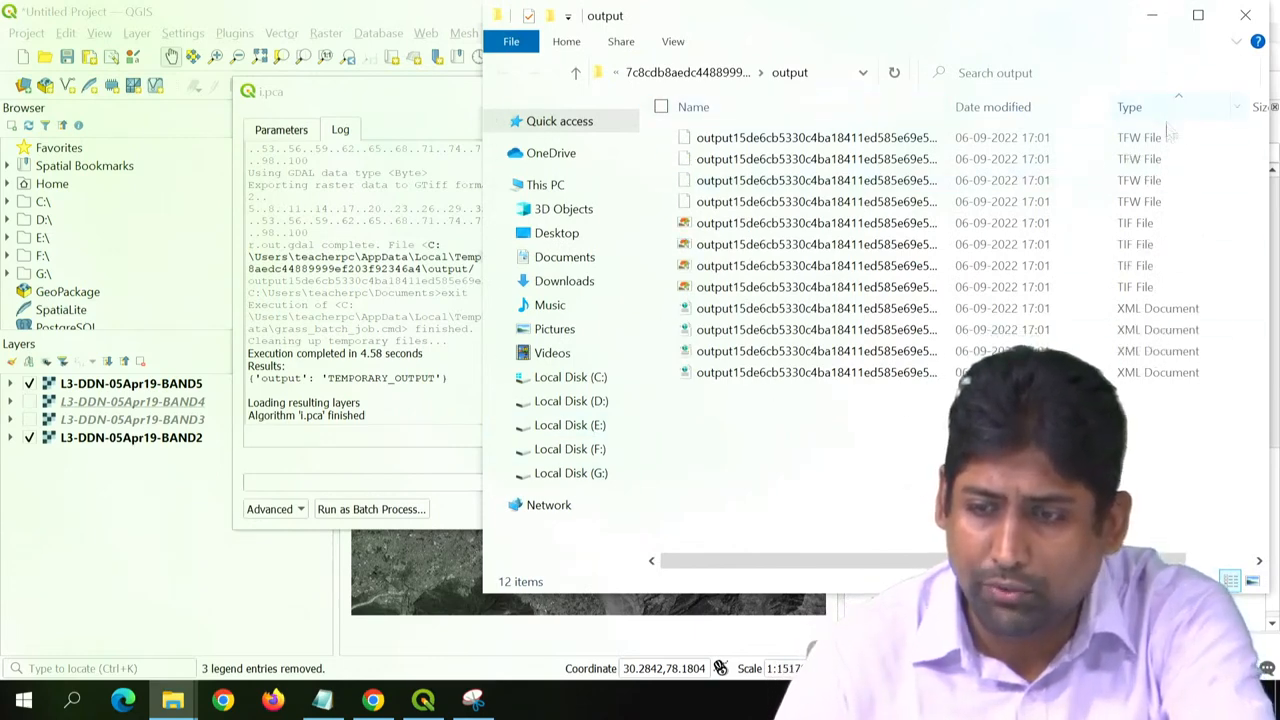
left_click(1141, 287)
left_click(1143, 266)
left_click(1142, 245)
left_click(1141, 224)
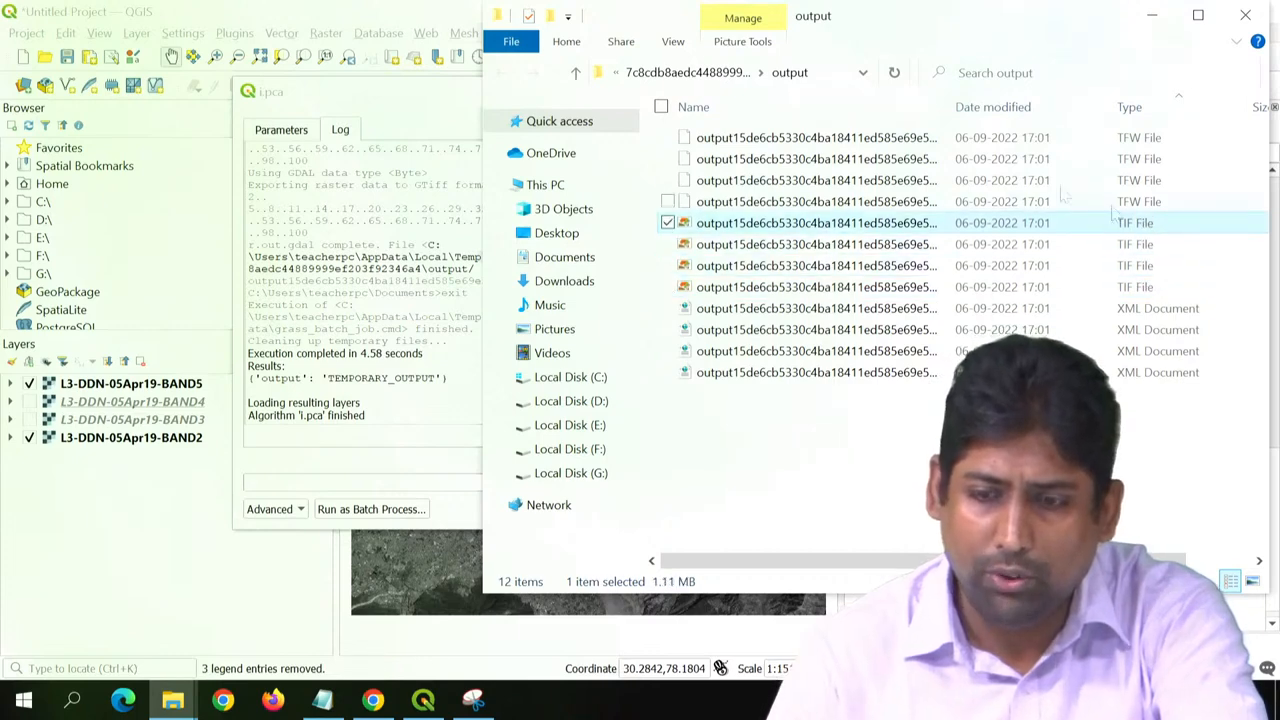
left_click_drag(952, 102, 1017, 106)
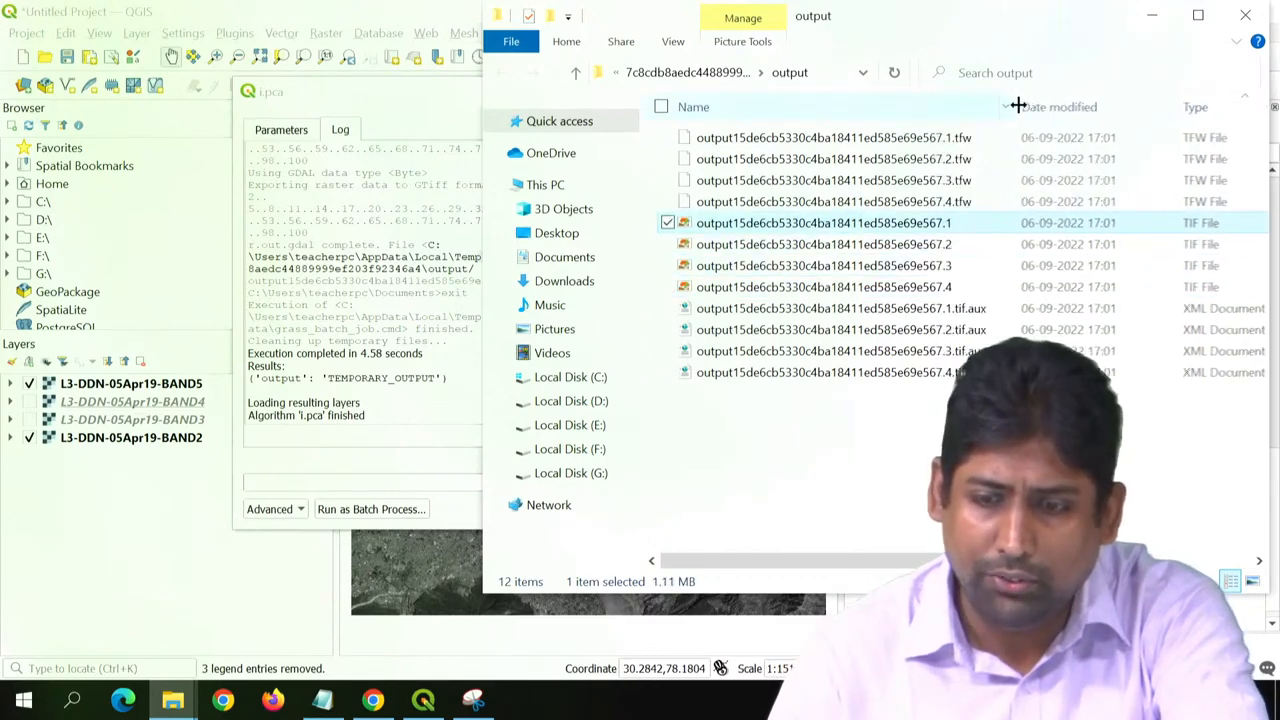
left_click(920, 228)
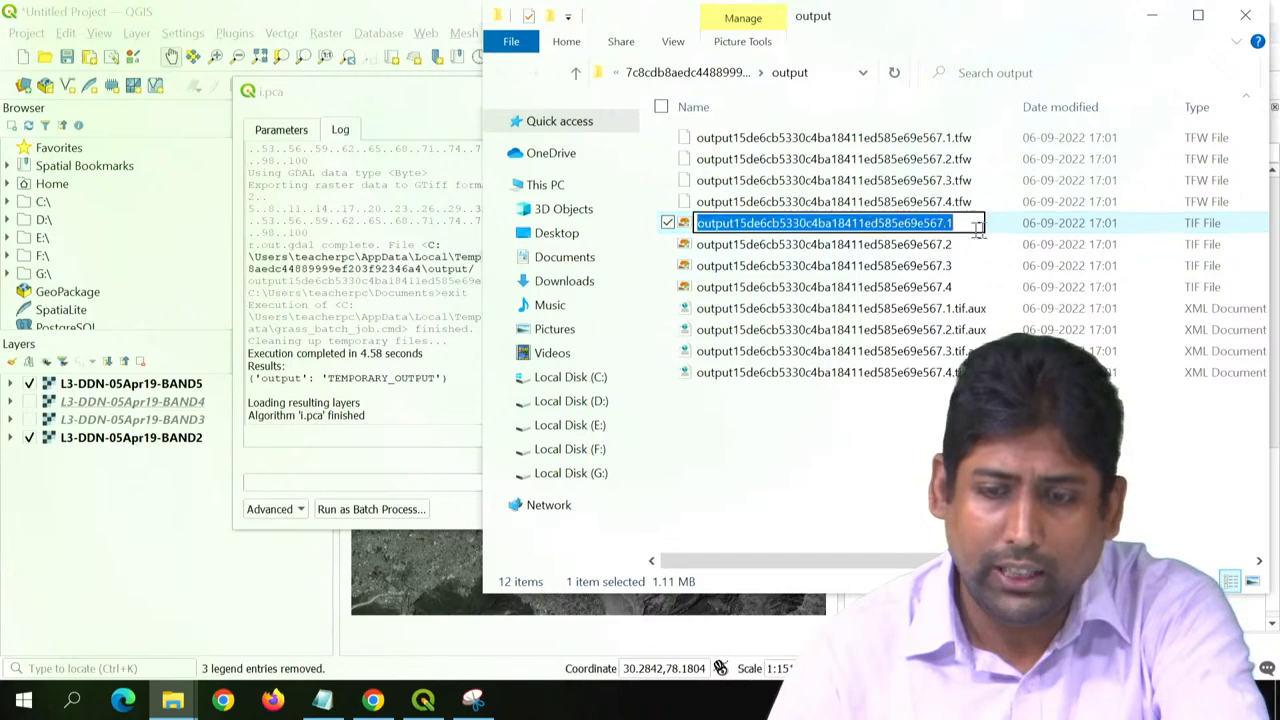
left_click(1002, 231)
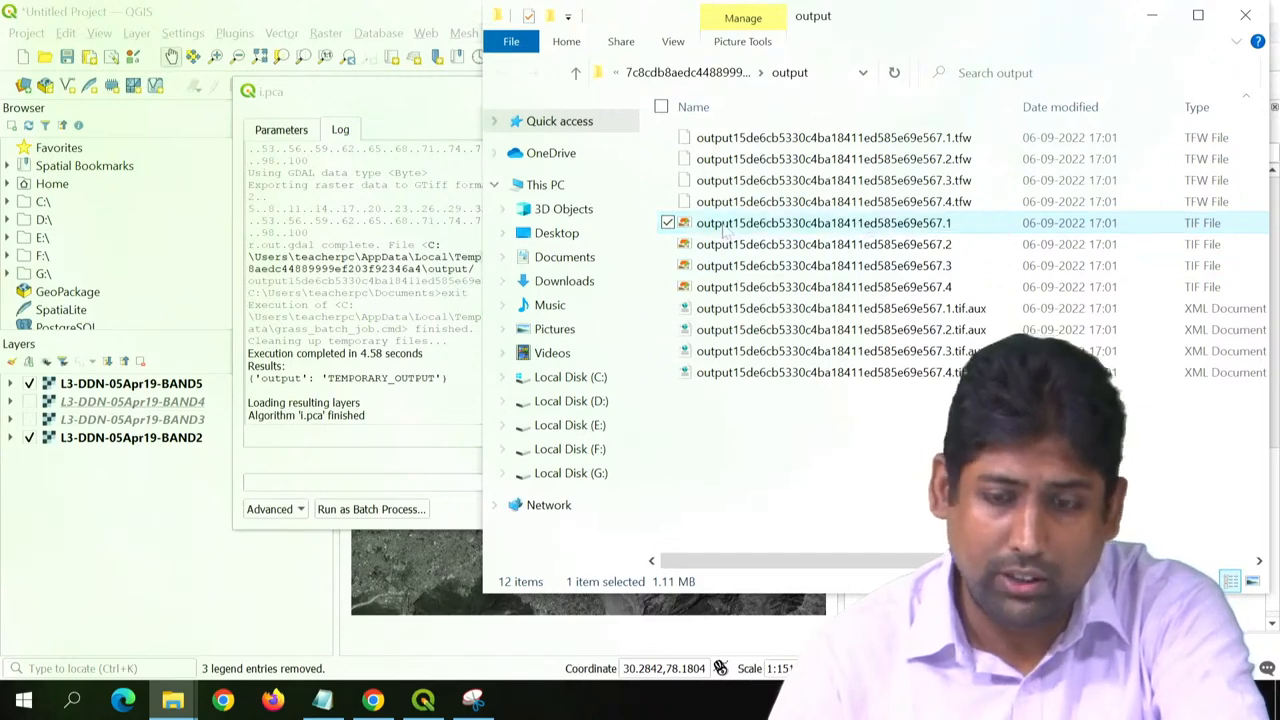
- Add the first output TIF, ending in .1, to the QGIS project, close i.pca and move BAND5 below the new layer
left_click_drag(727, 230, 103, 577)
left_click(104, 588)
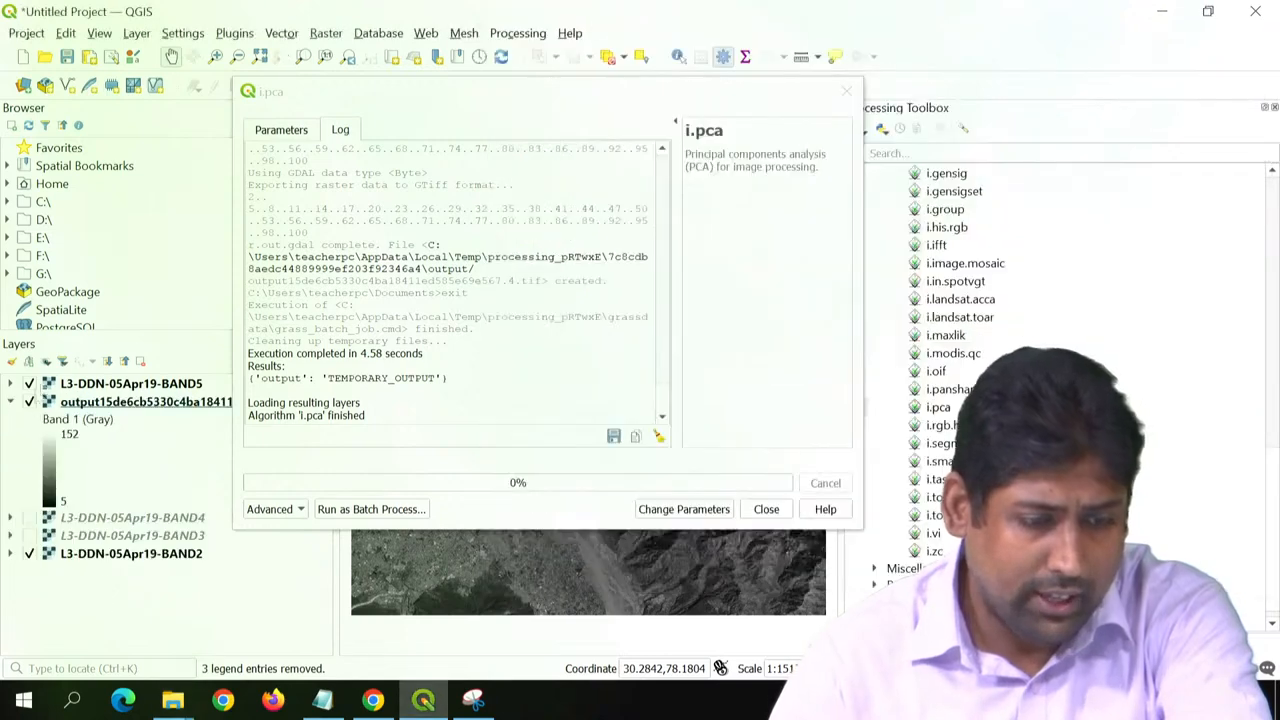
left_click(766, 509)
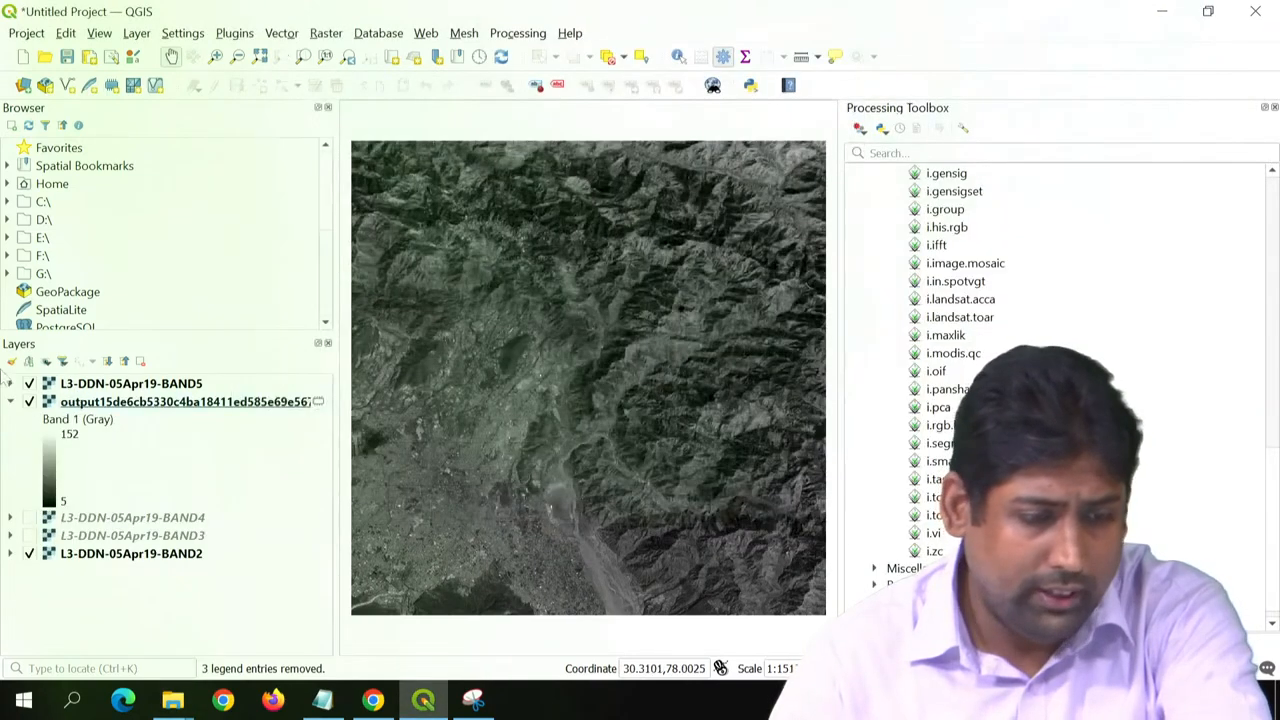
left_click_drag(88, 422, 89, 485)
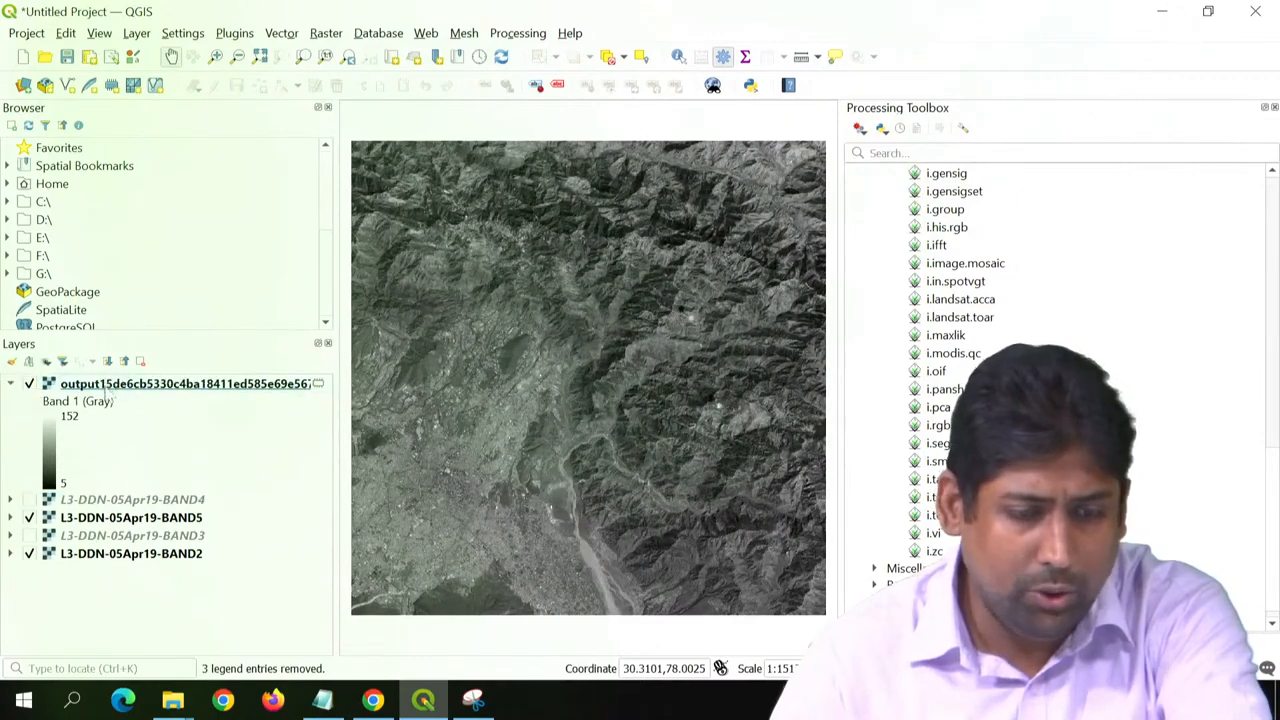
left_click(108, 385)
left_click_drag(340, 452, 374, 457)
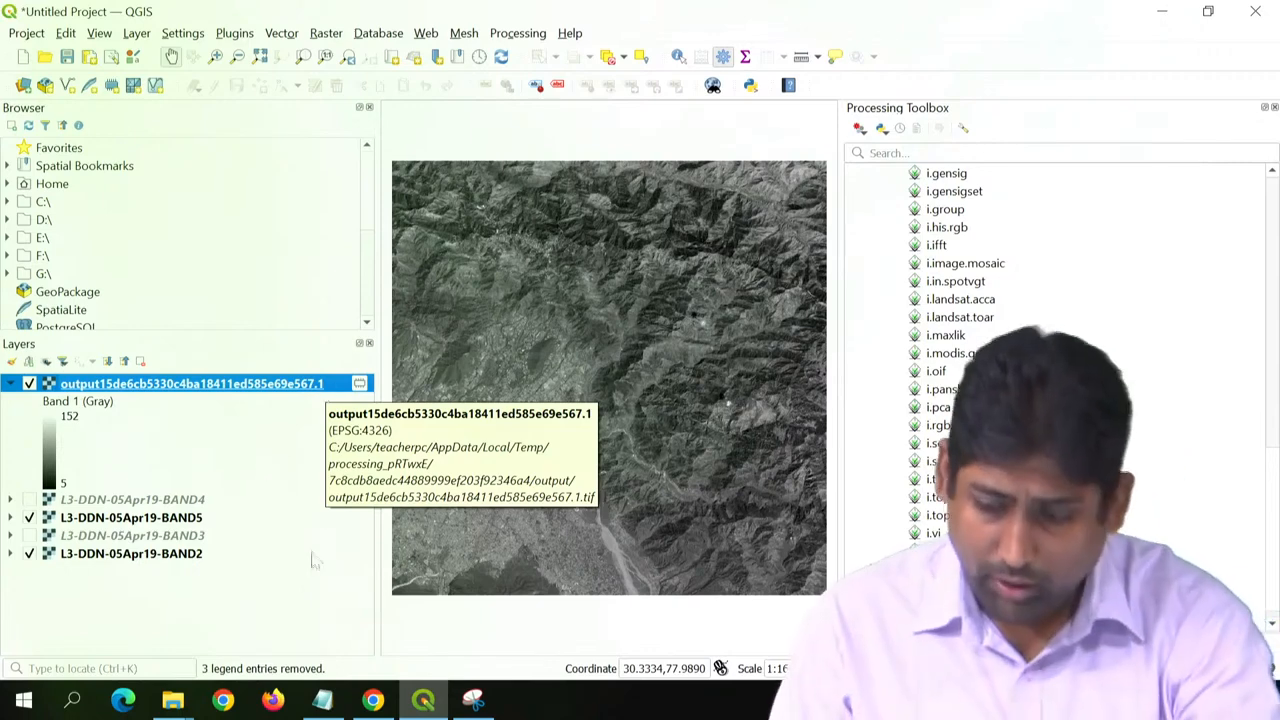
left_click(296, 625)
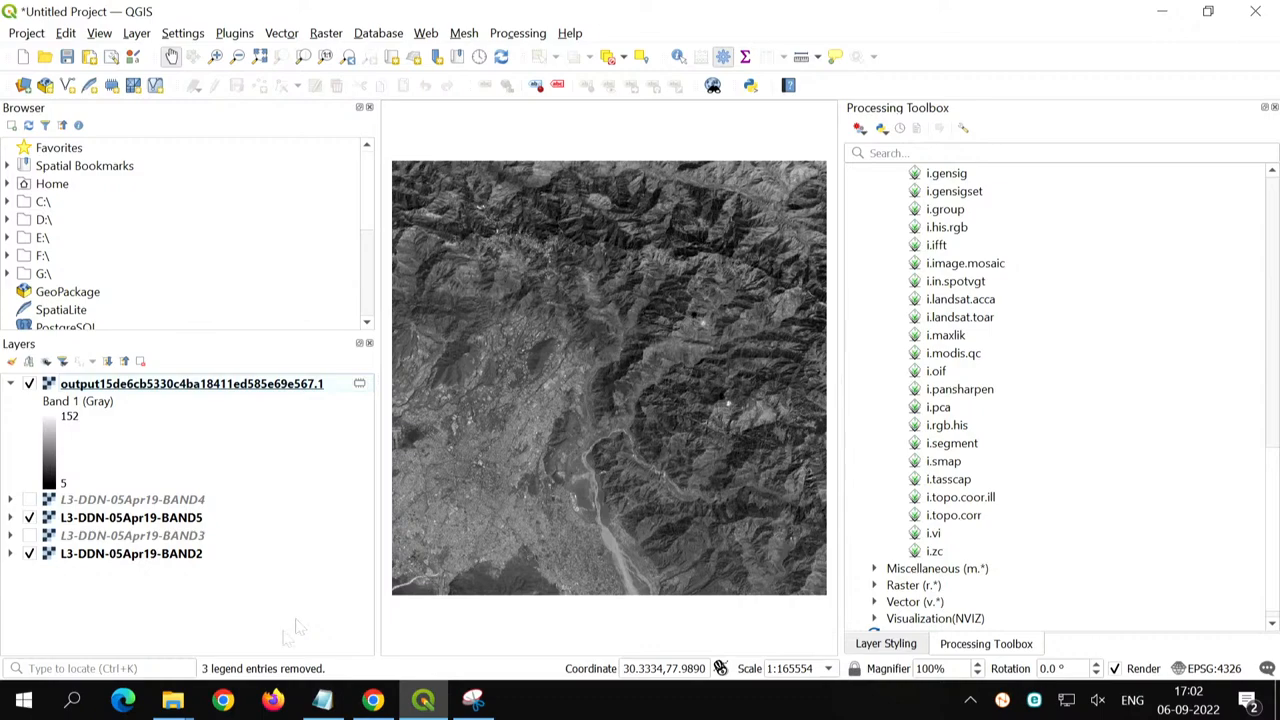
left_click_drag(377, 541, 300, 549)
- Remove the principal component layer from the project and make the BAND3 and BAND4 layers visible
left_click(152, 383)
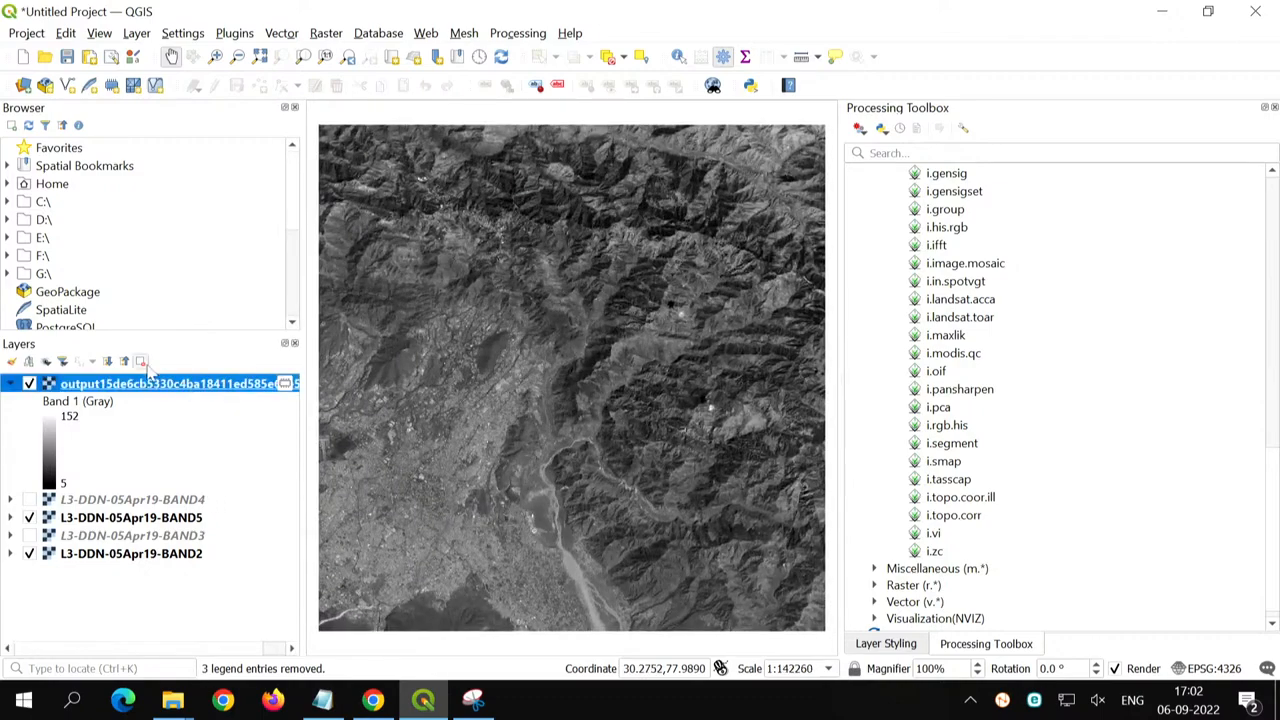
key("ctrl+d")
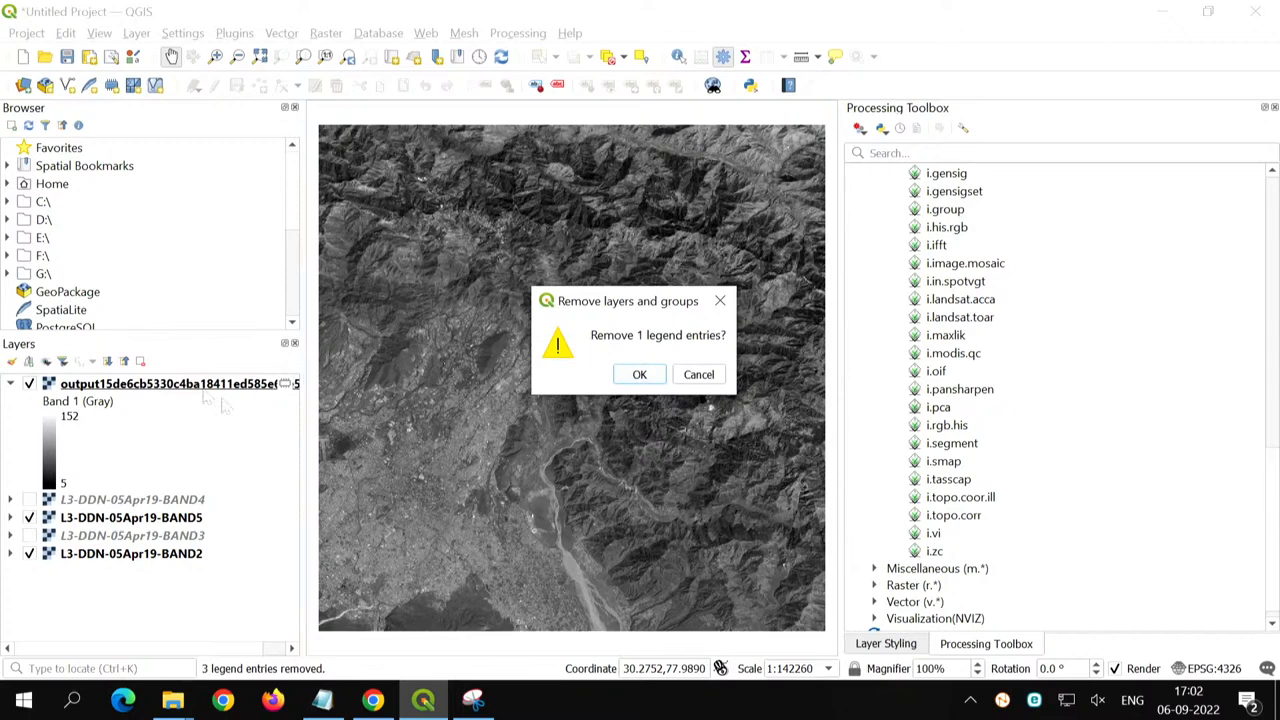
left_click(639, 376)
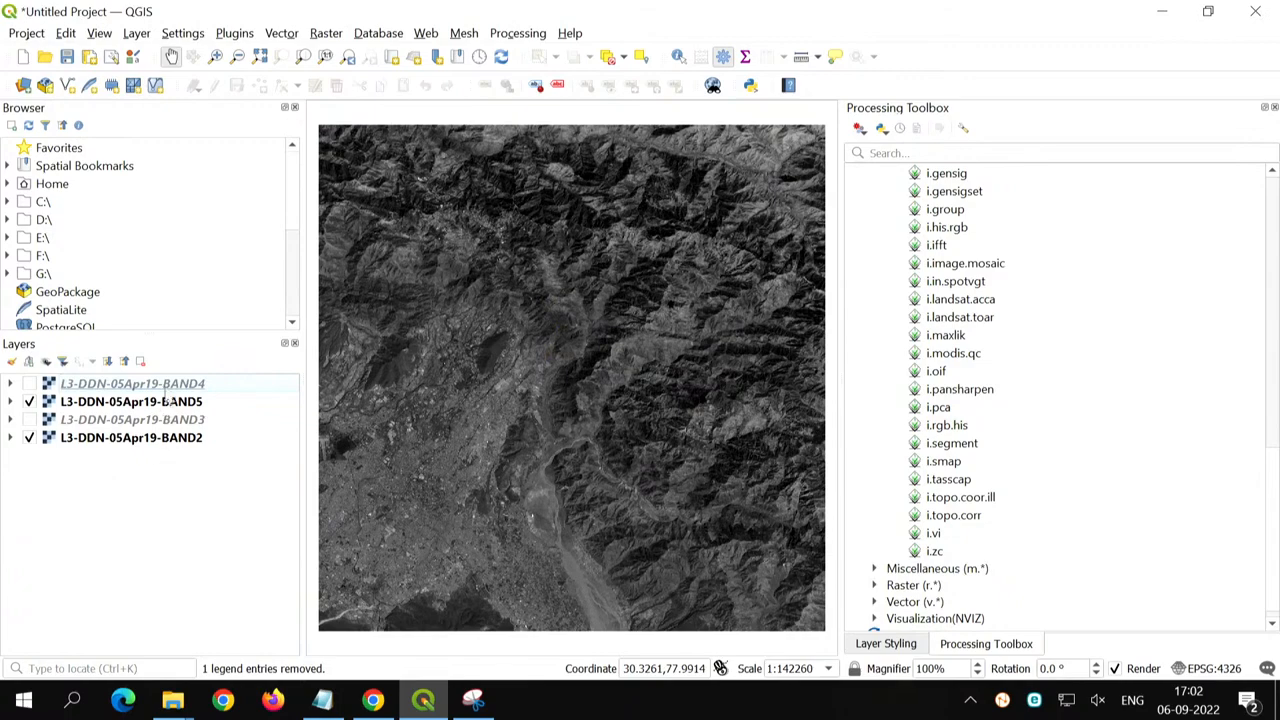
left_click(29, 419)
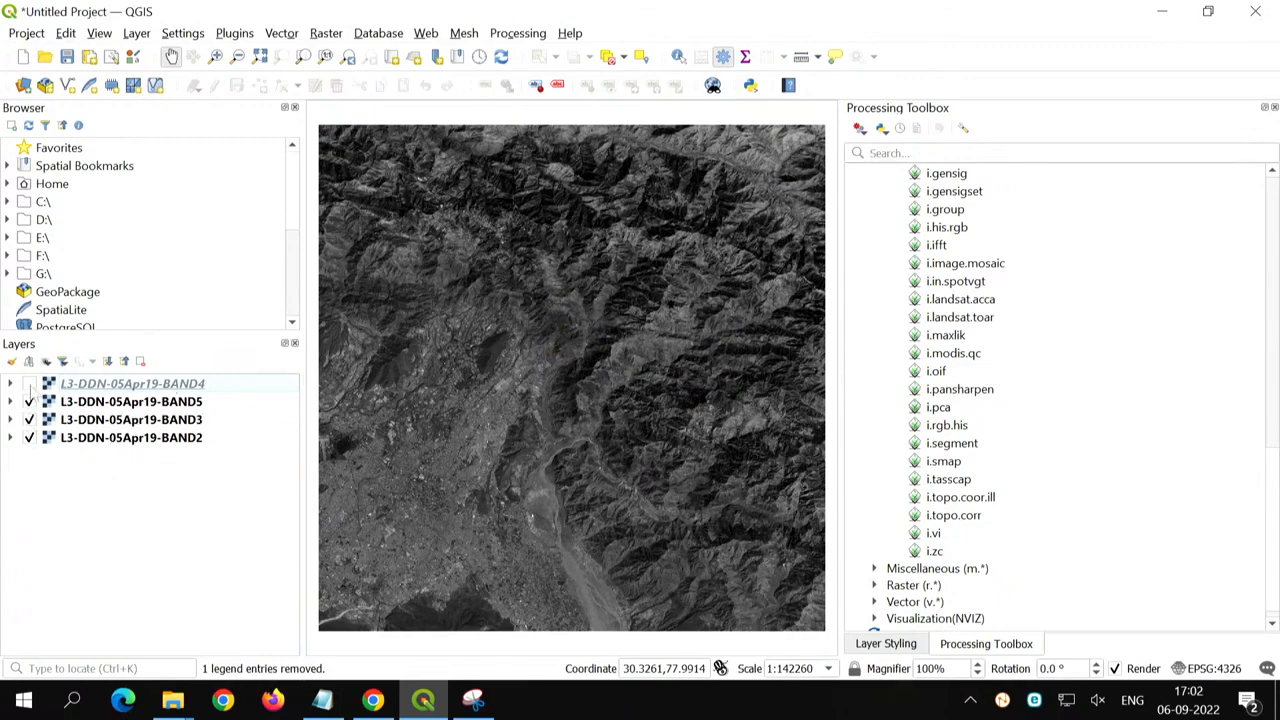
left_click(29, 383)
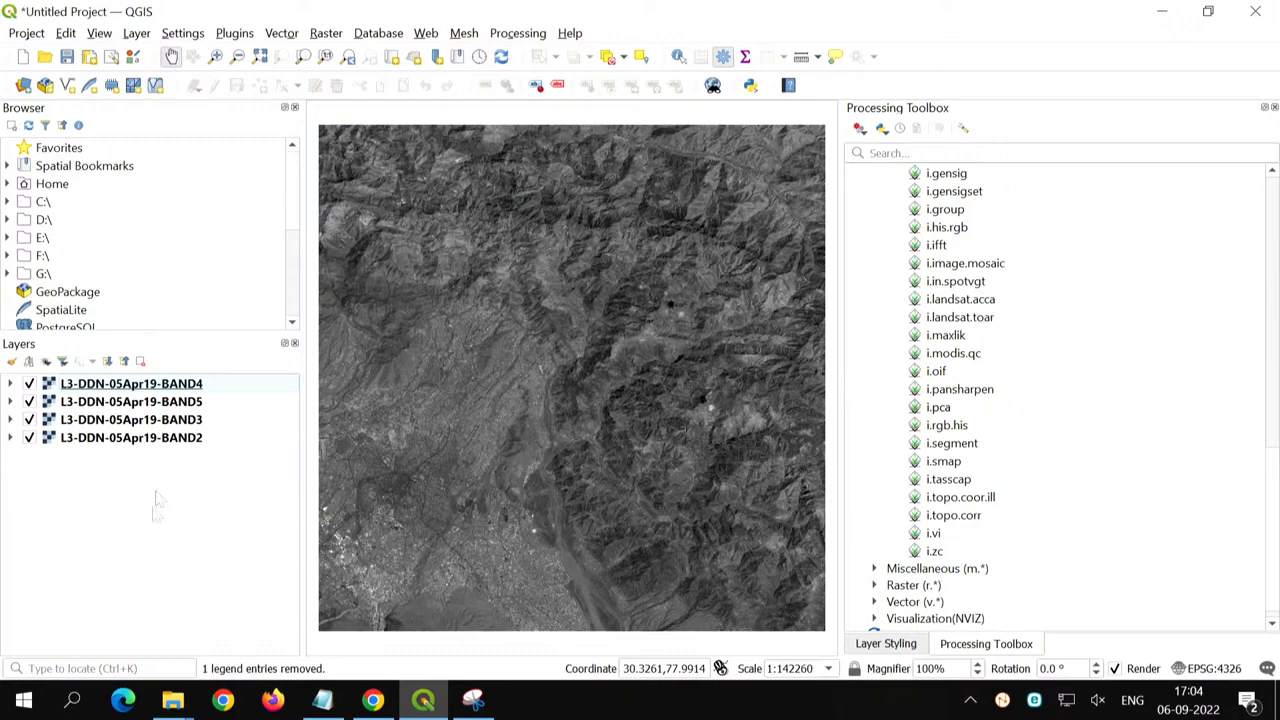
- Switch to the Bhuvan download page in Chrome, examine the dates of pass of the LISS-III tiles, and return to QGIS
left_click(374, 702)
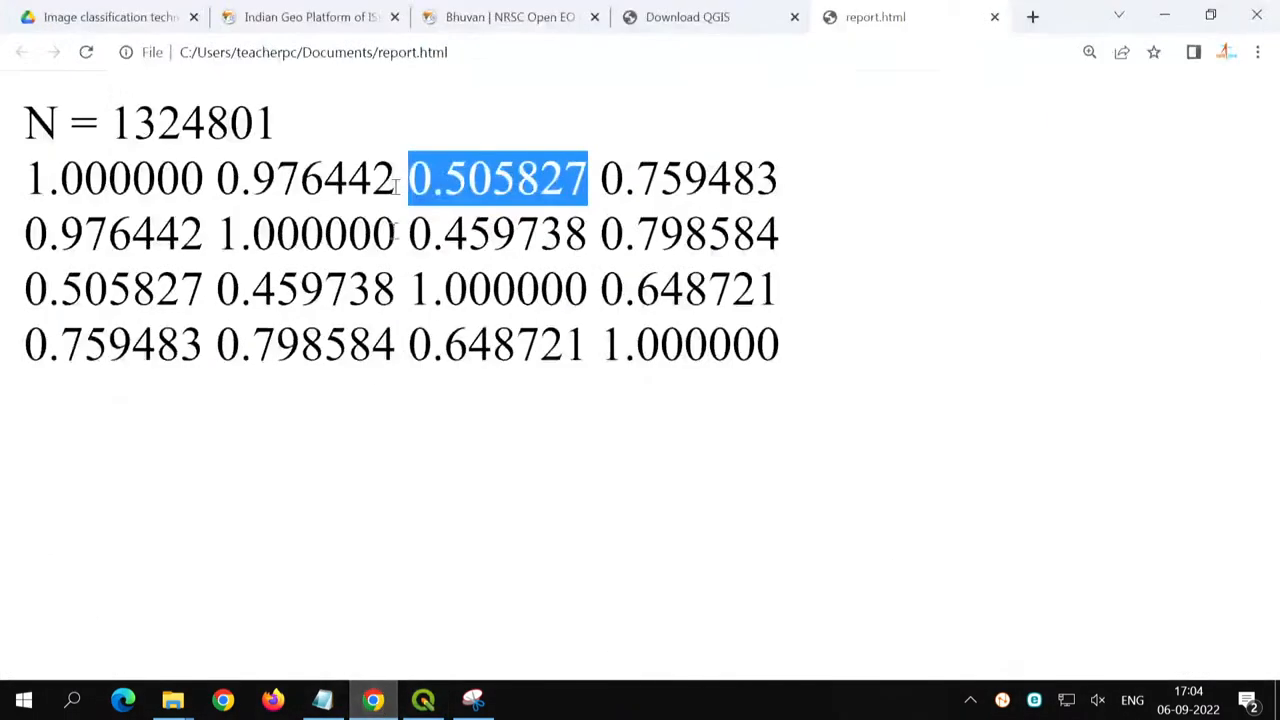
left_click(463, 10)
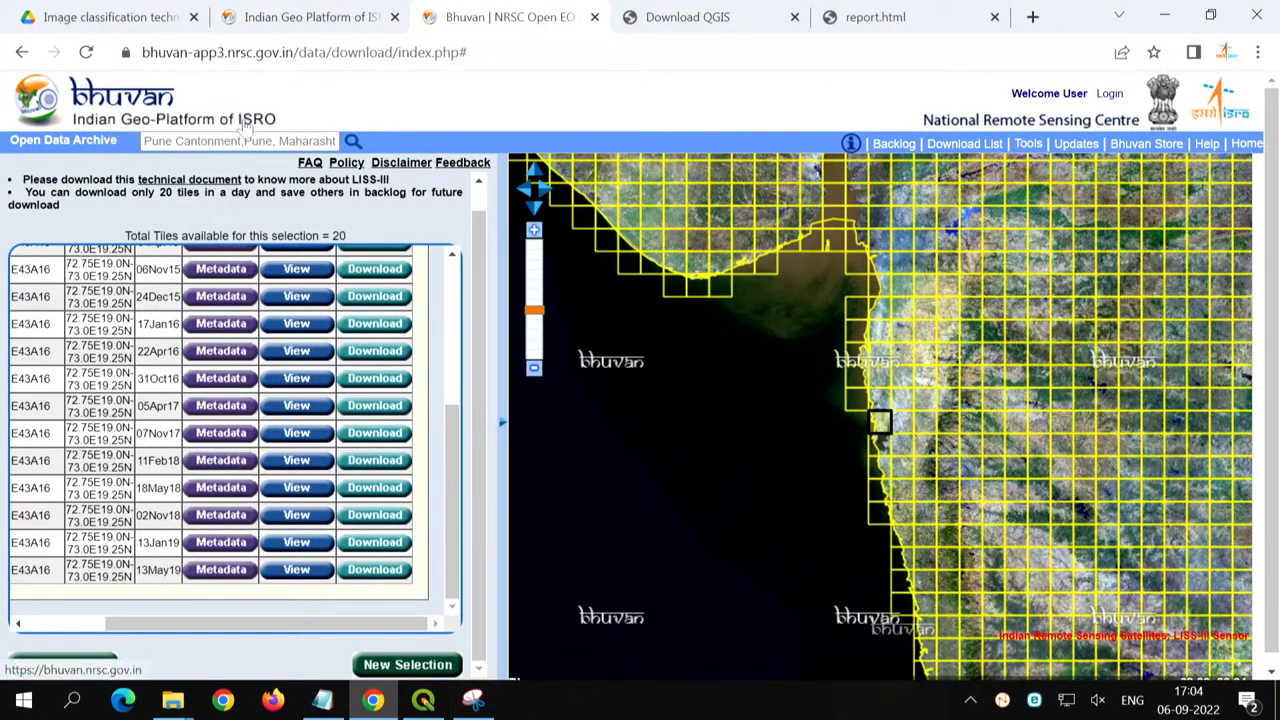
scroll(434, 355, "up", 5)
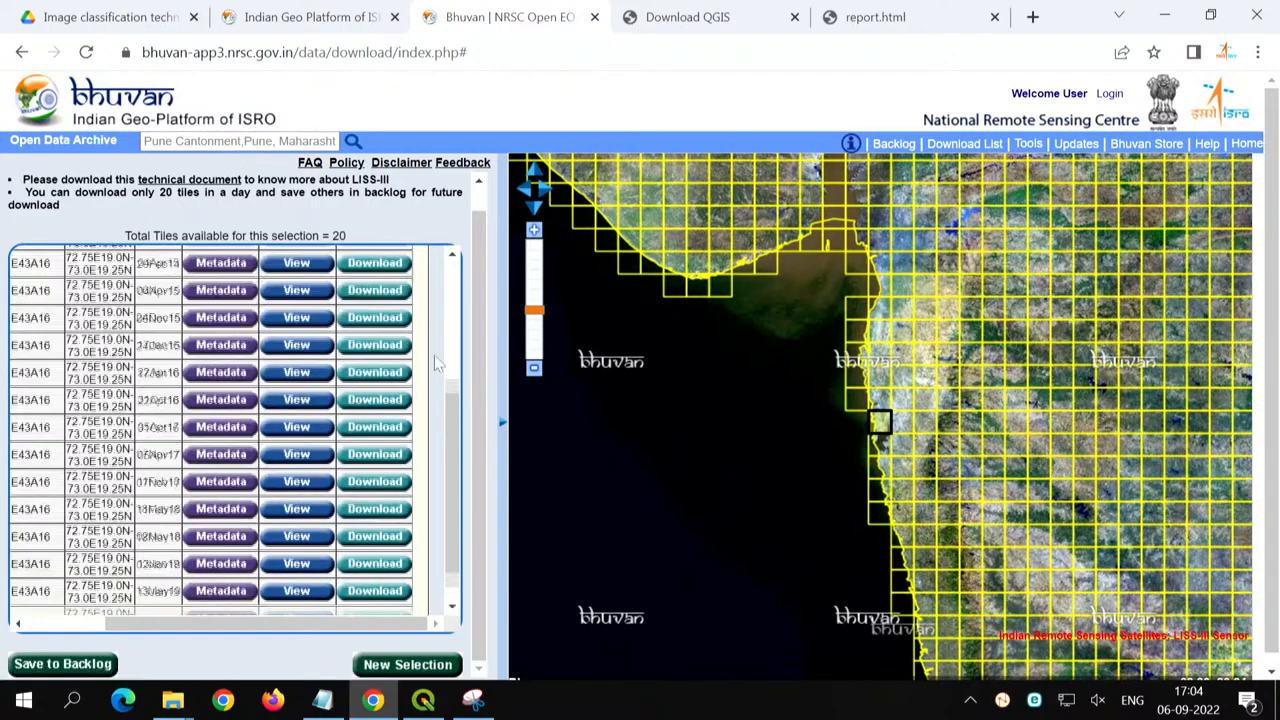
left_click_drag(160, 625, 101, 625)
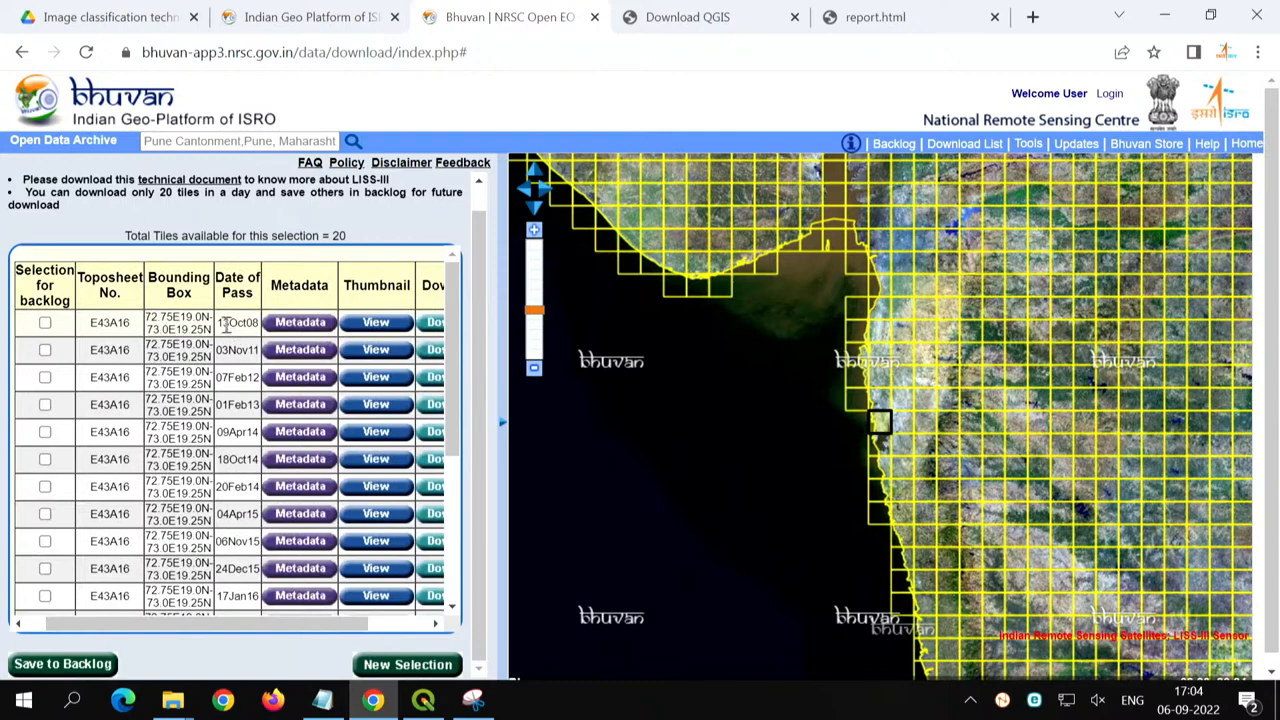
left_click_drag(224, 322, 258, 323)
scroll(242, 434, "down", 5)
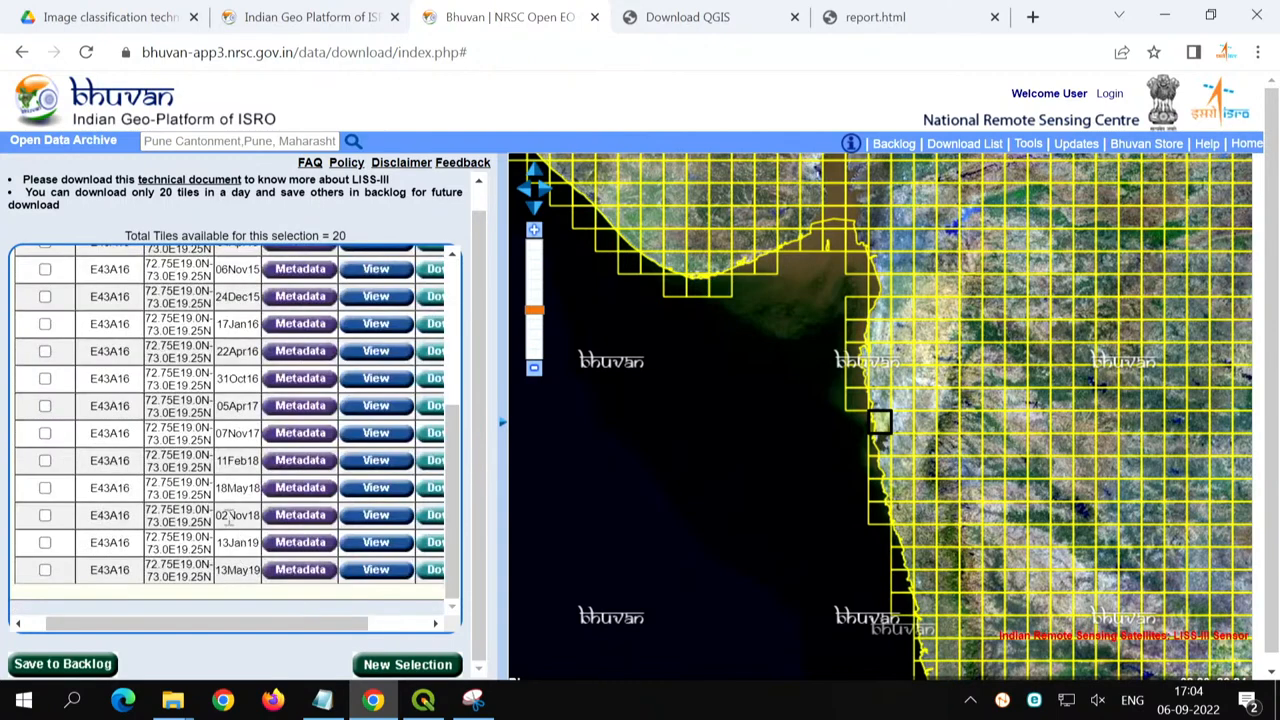
left_click_drag(229, 515, 262, 532)
scroll(262, 532, "up", 4)
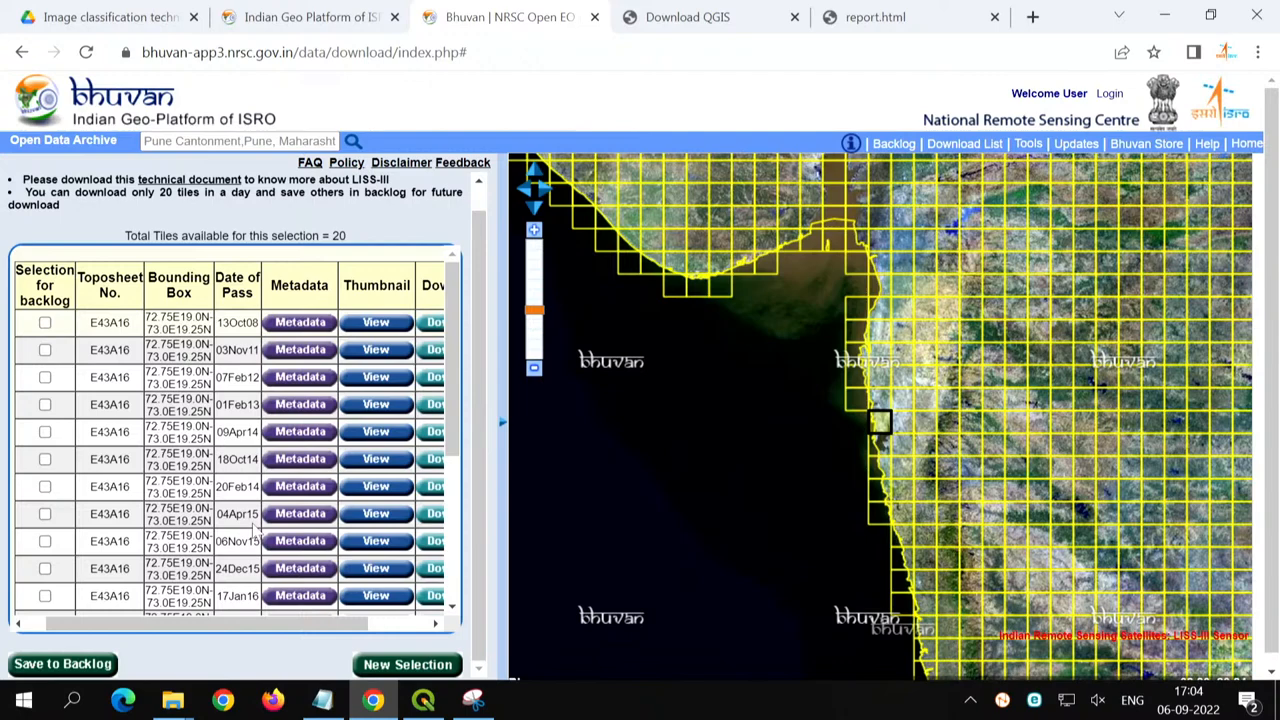
left_click(1163, 16)
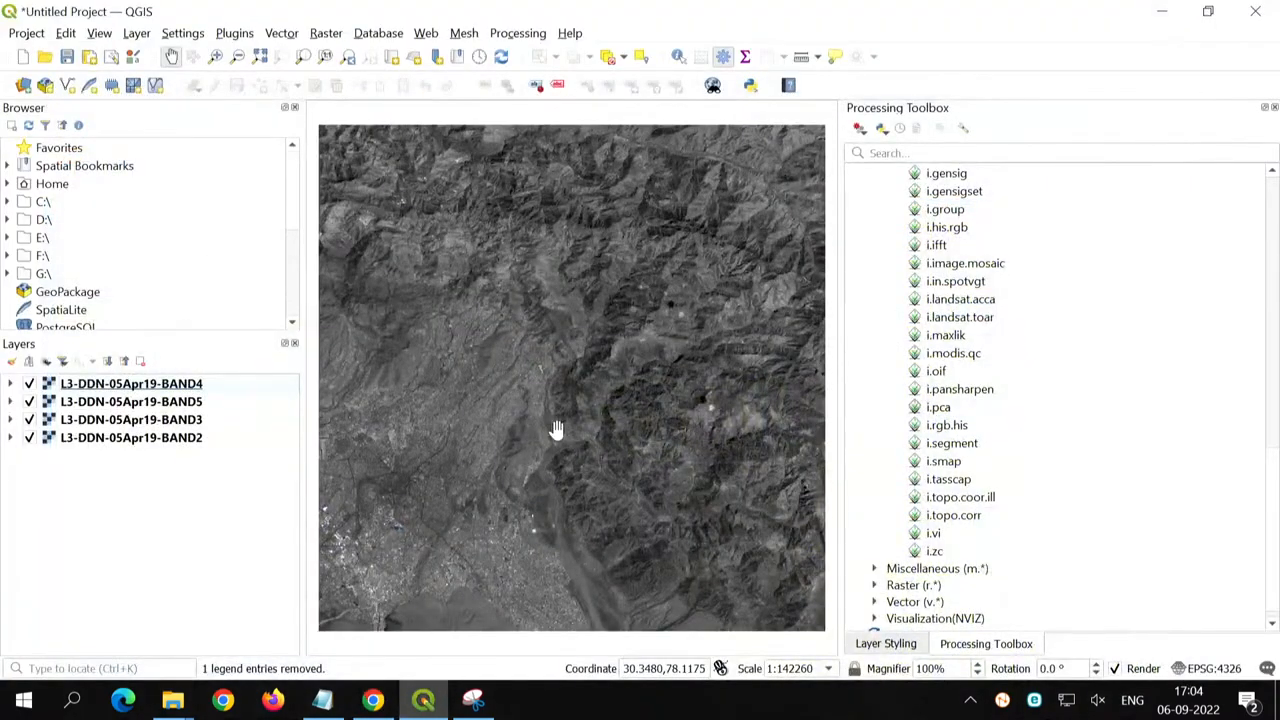
- Open K-Means Clustering for Rasters from the SAGA Imagery - Classification tools
scroll(997, 404, "up", 10)
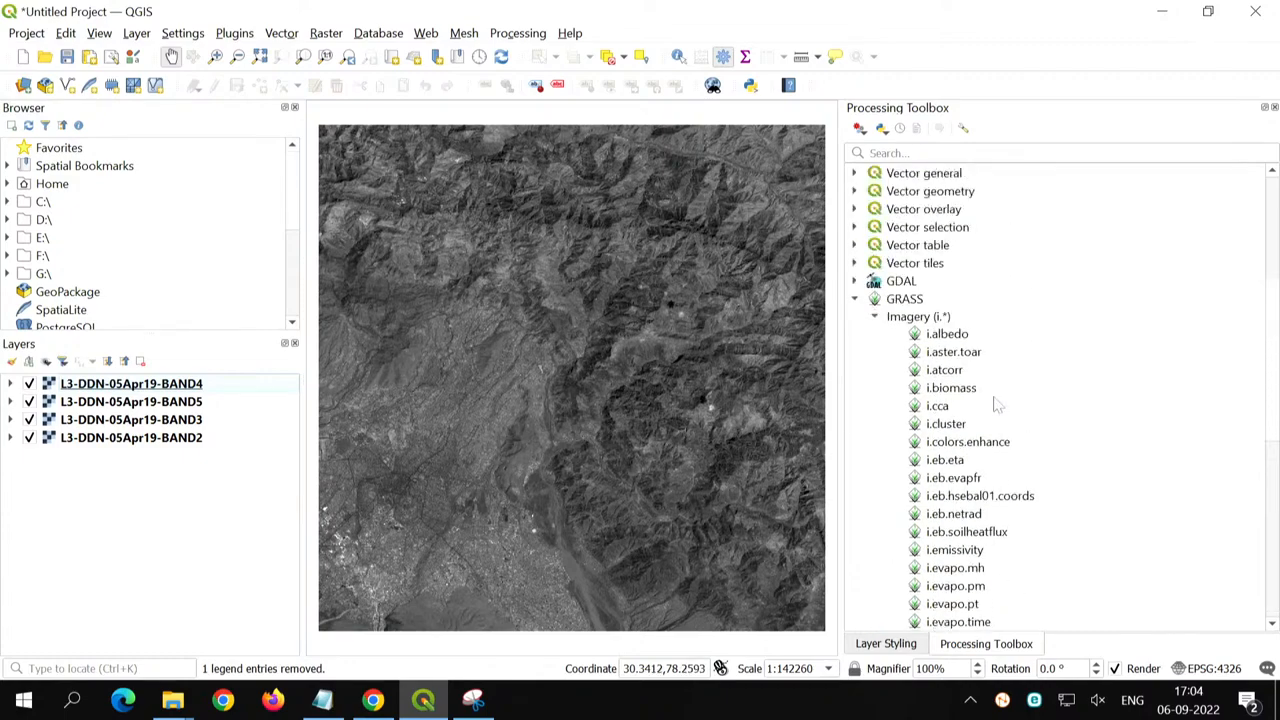
left_click(874, 316)
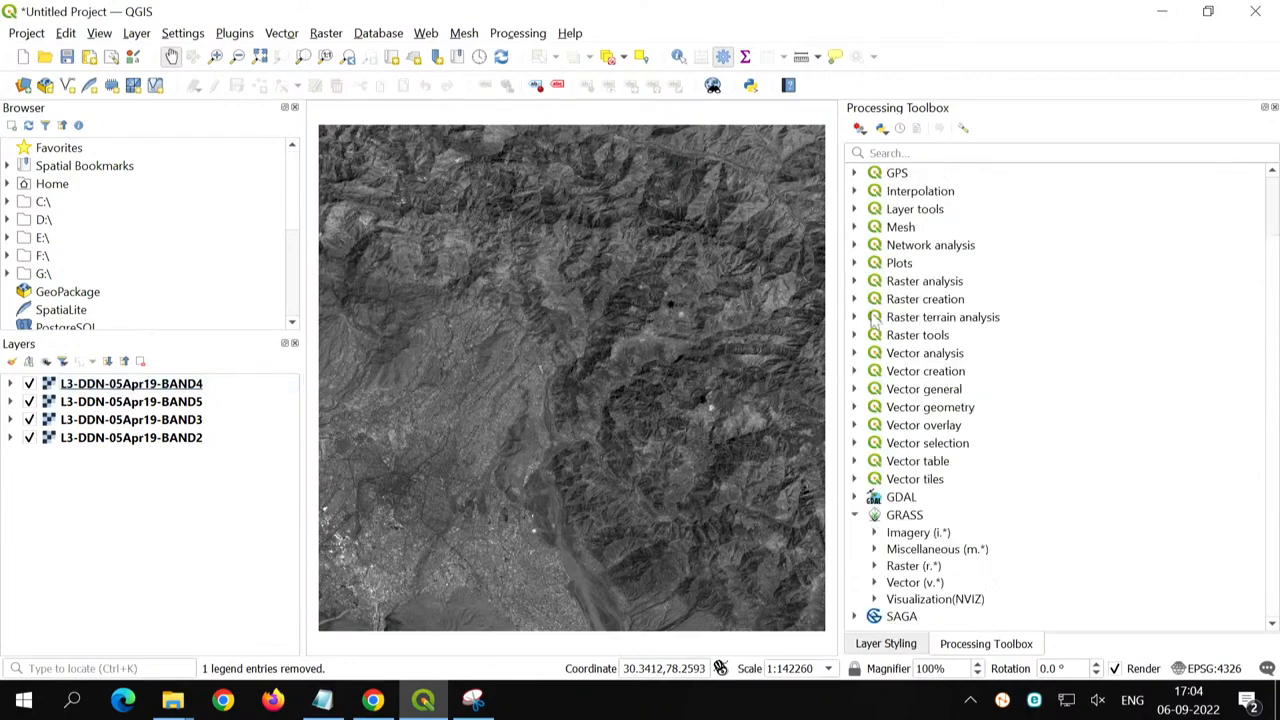
left_click(854, 514)
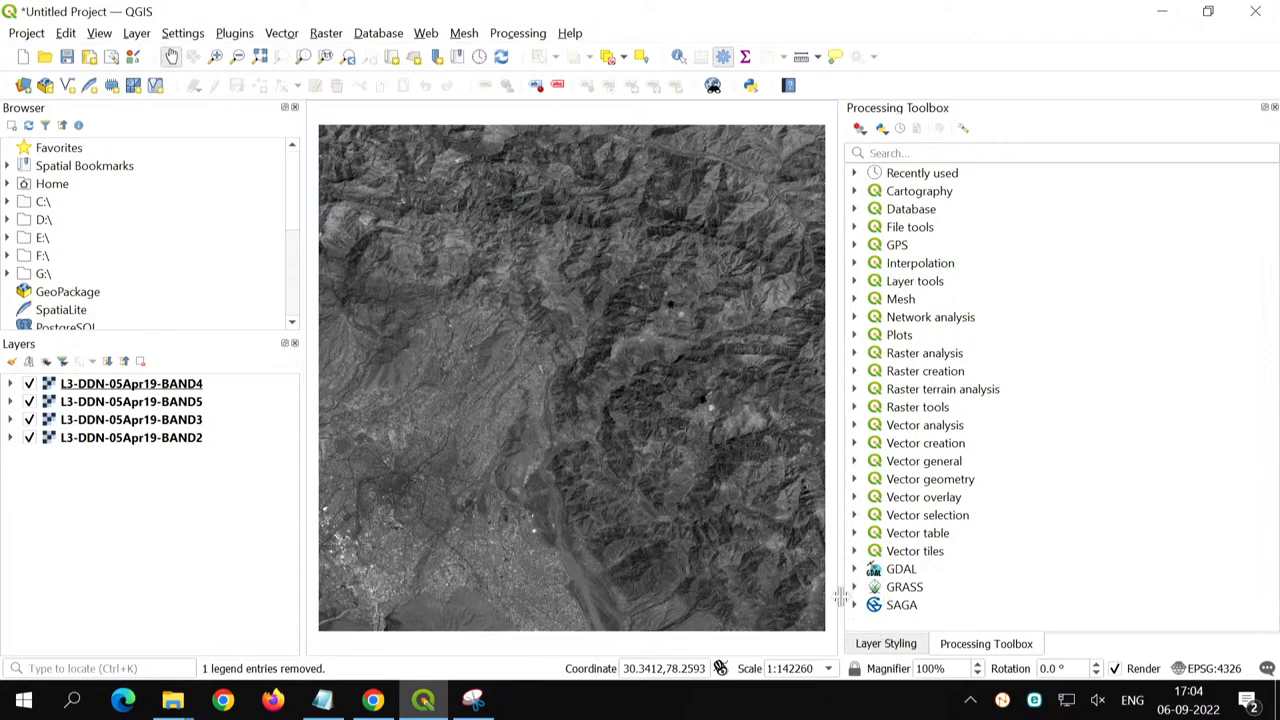
left_click(878, 606)
left_click(854, 605)
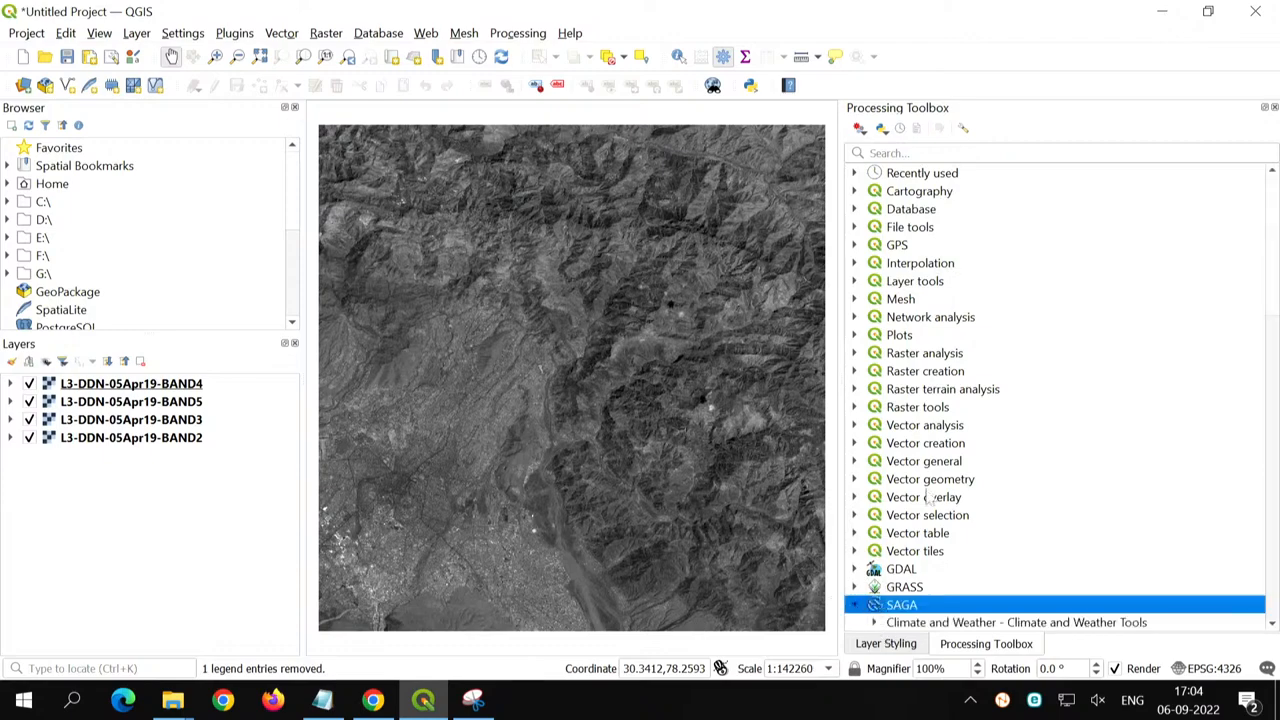
scroll(928, 497, "down", 6)
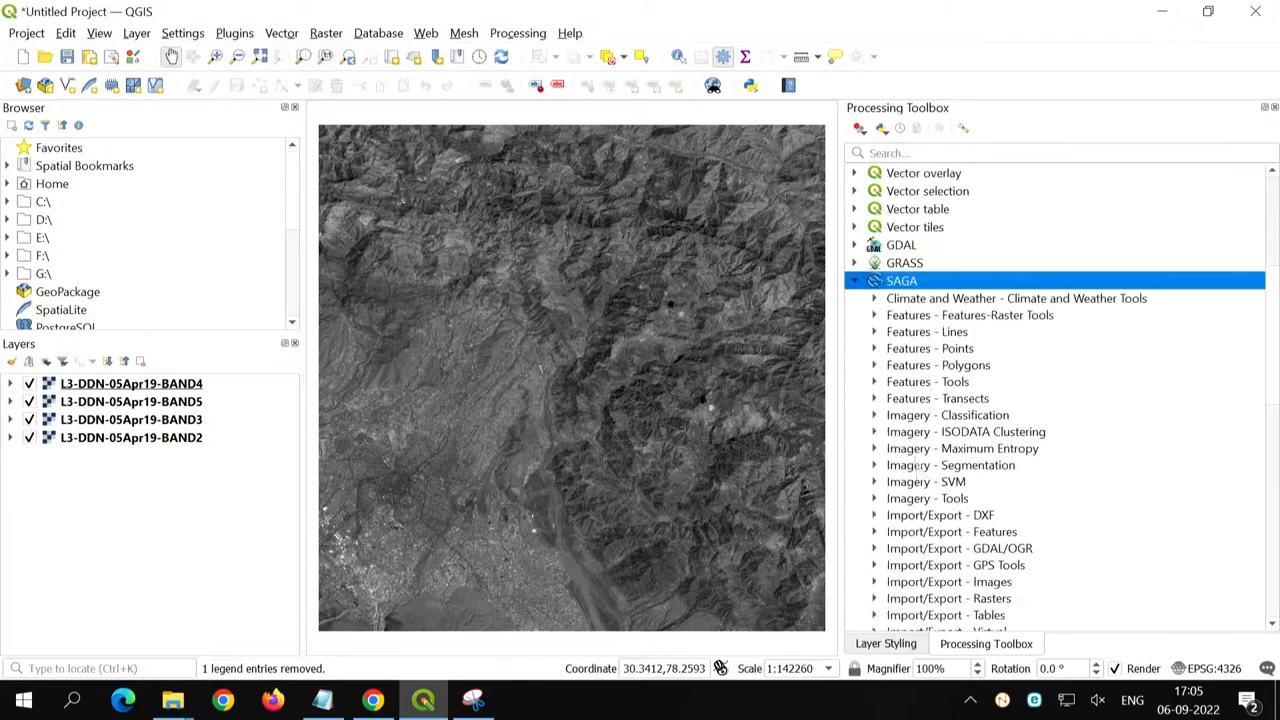
left_click(874, 418)
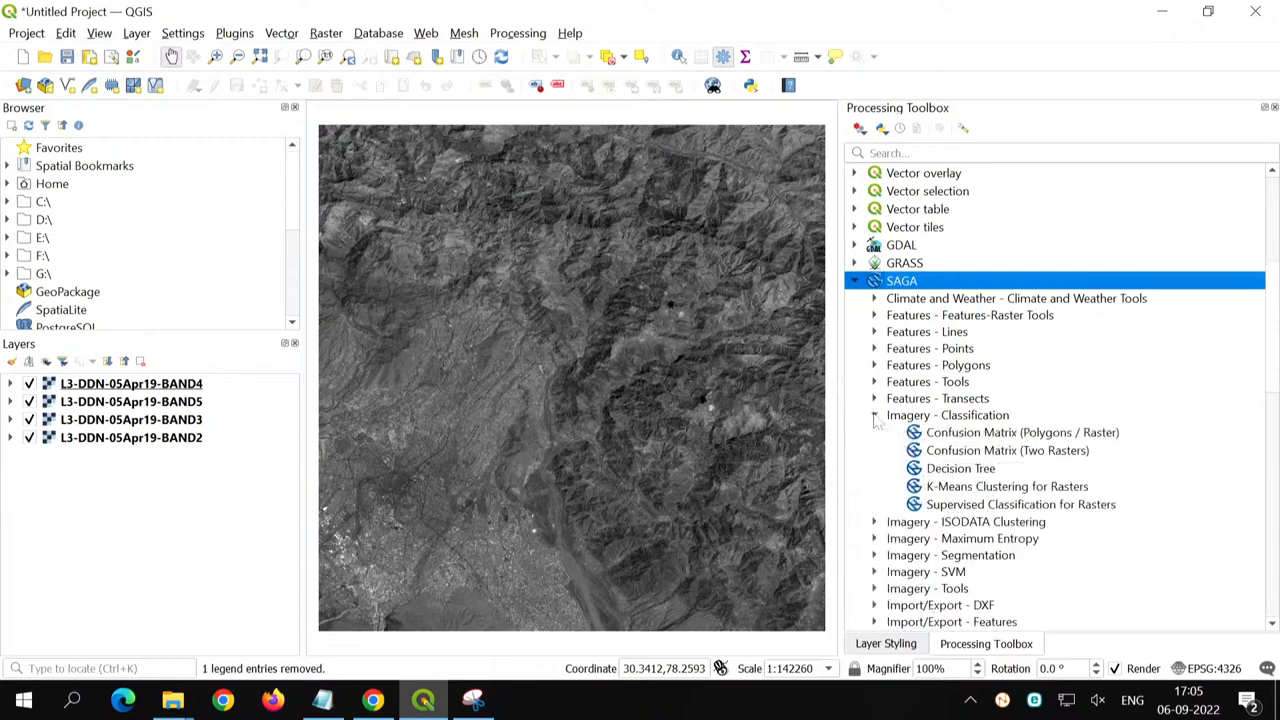
left_click(945, 490)
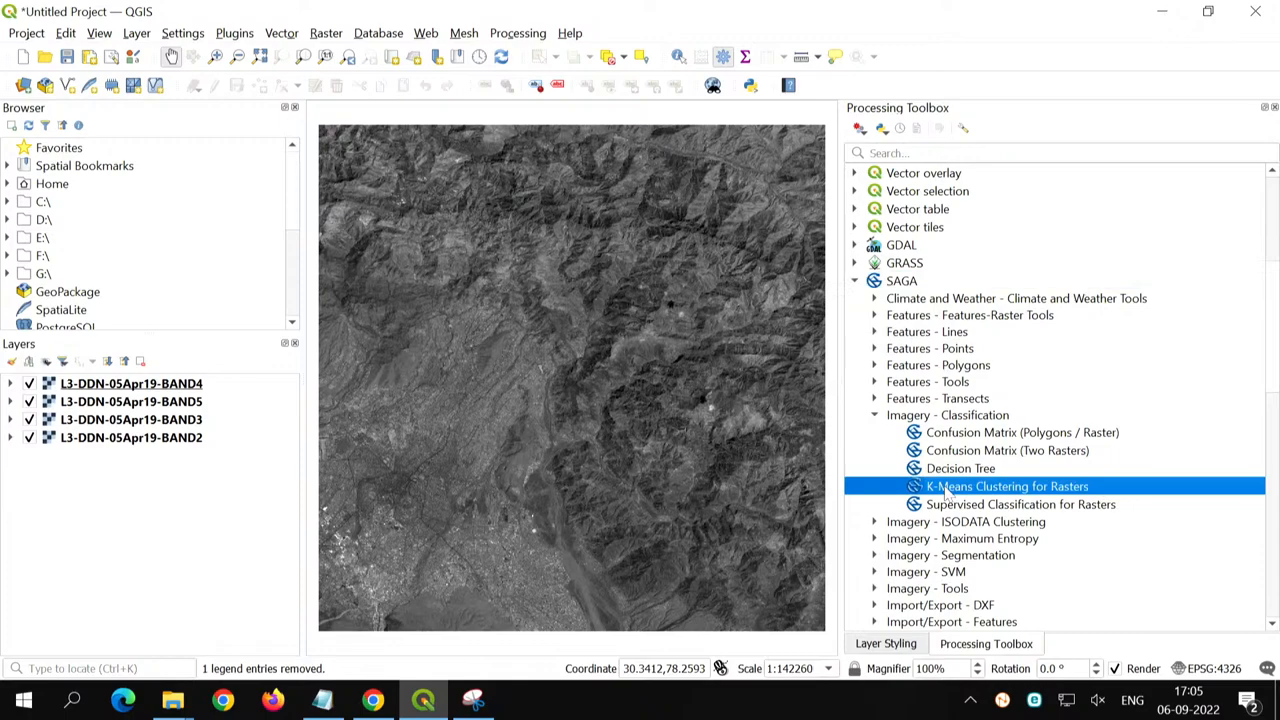
double_click(1066, 490)
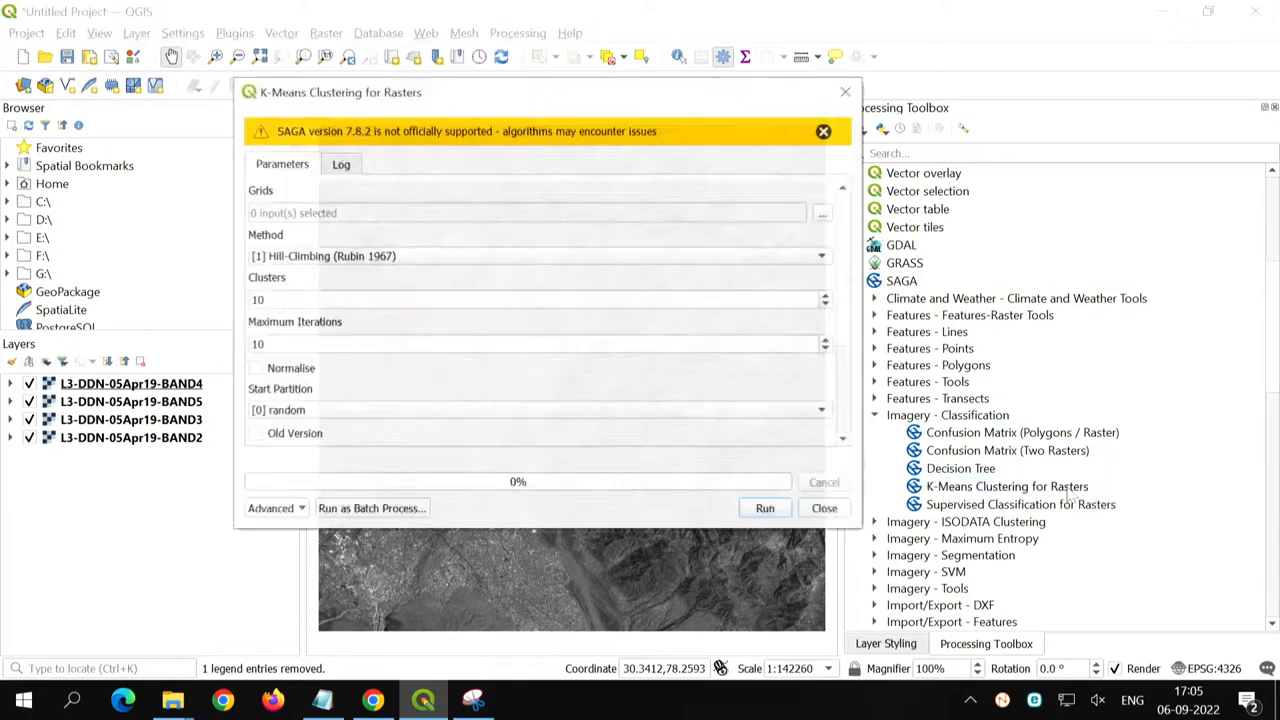
- Use the BAND2, BAND3, BAND4 and BAND5 rasters as the input grids for K-means clustering
left_click(824, 213)
left_click(802, 217)
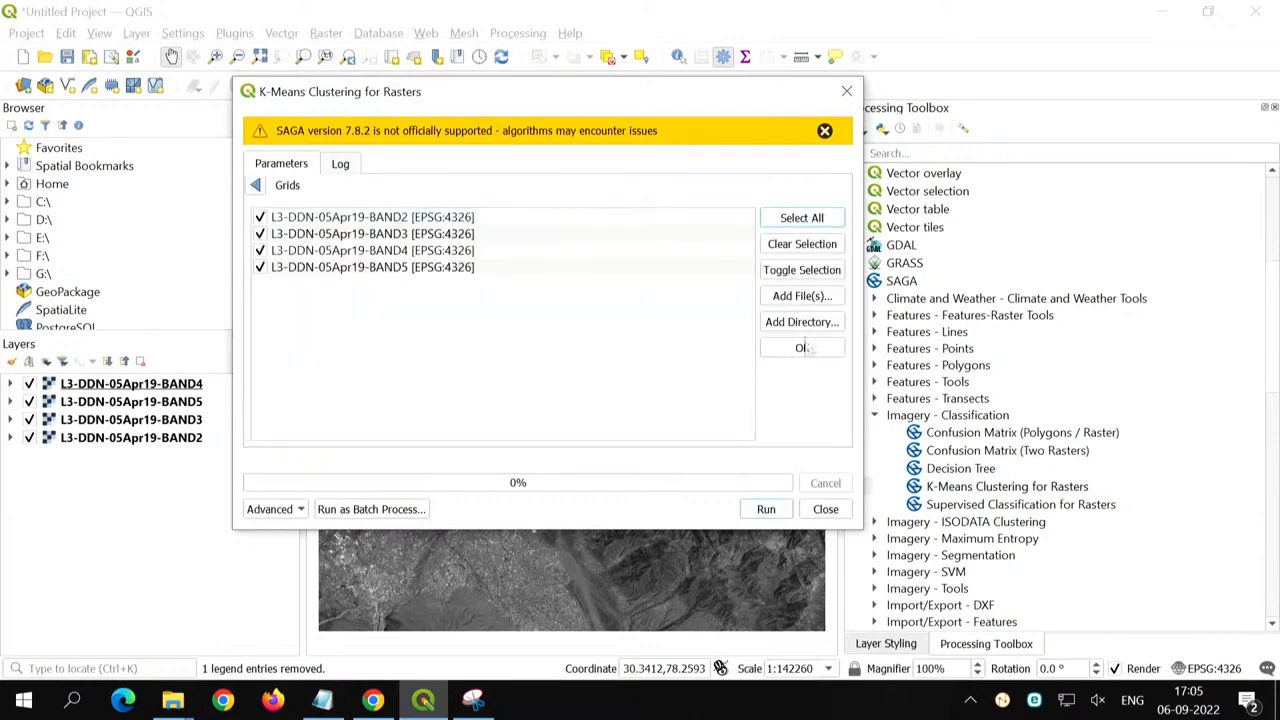
left_click(802, 348)
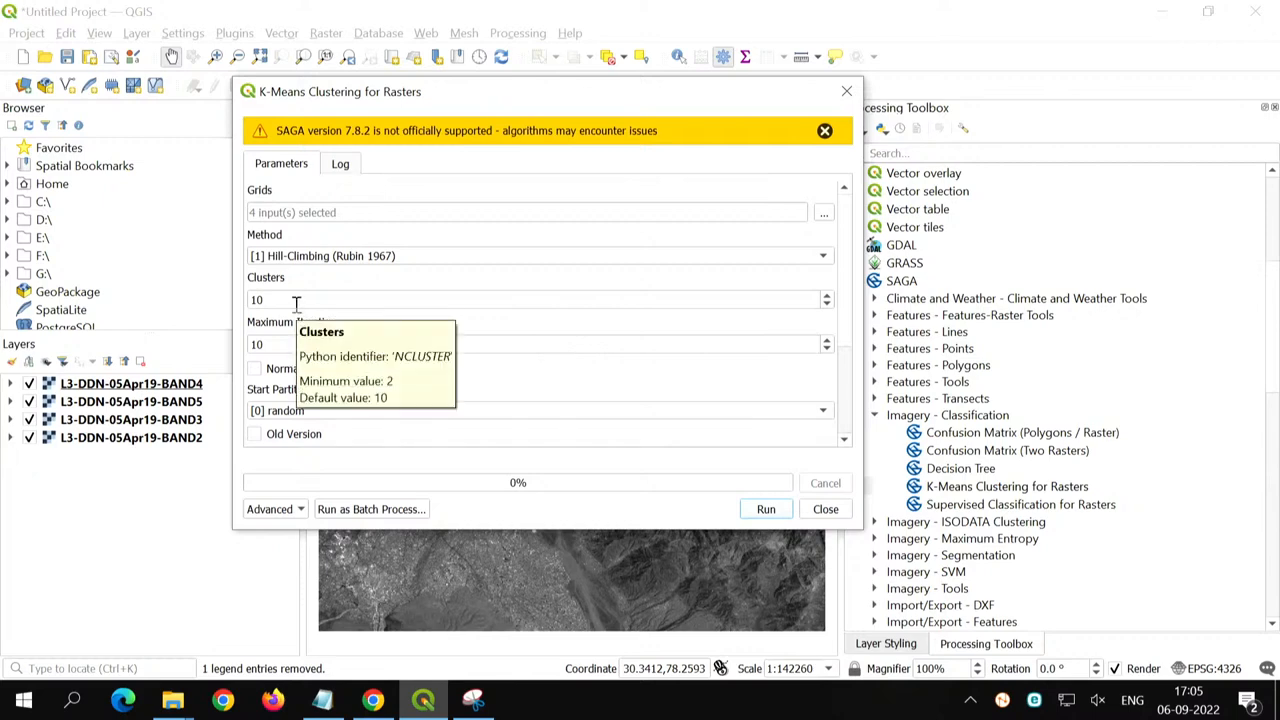
- Set K-means to 5 clusters and 20 maximum iterations, run the clustering and close the dialog
left_click_drag(275, 300, 226, 307)
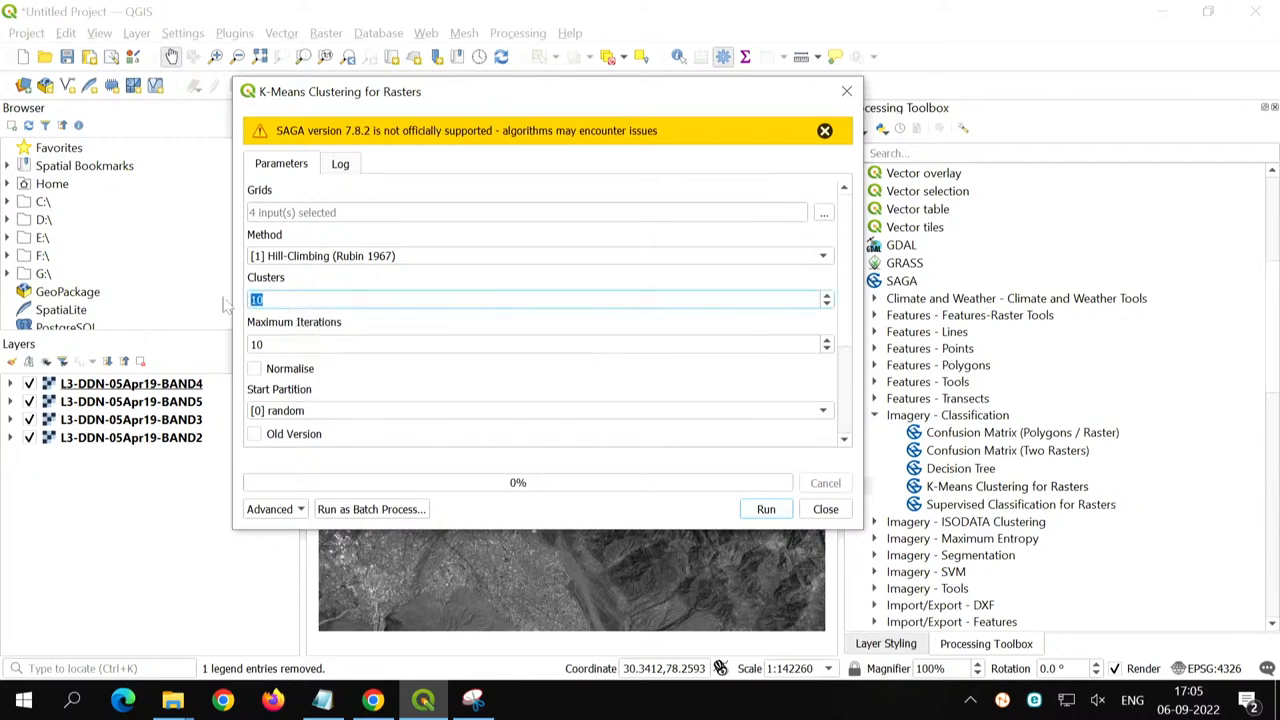
type("5")
left_click_drag(325, 344, 238, 343)
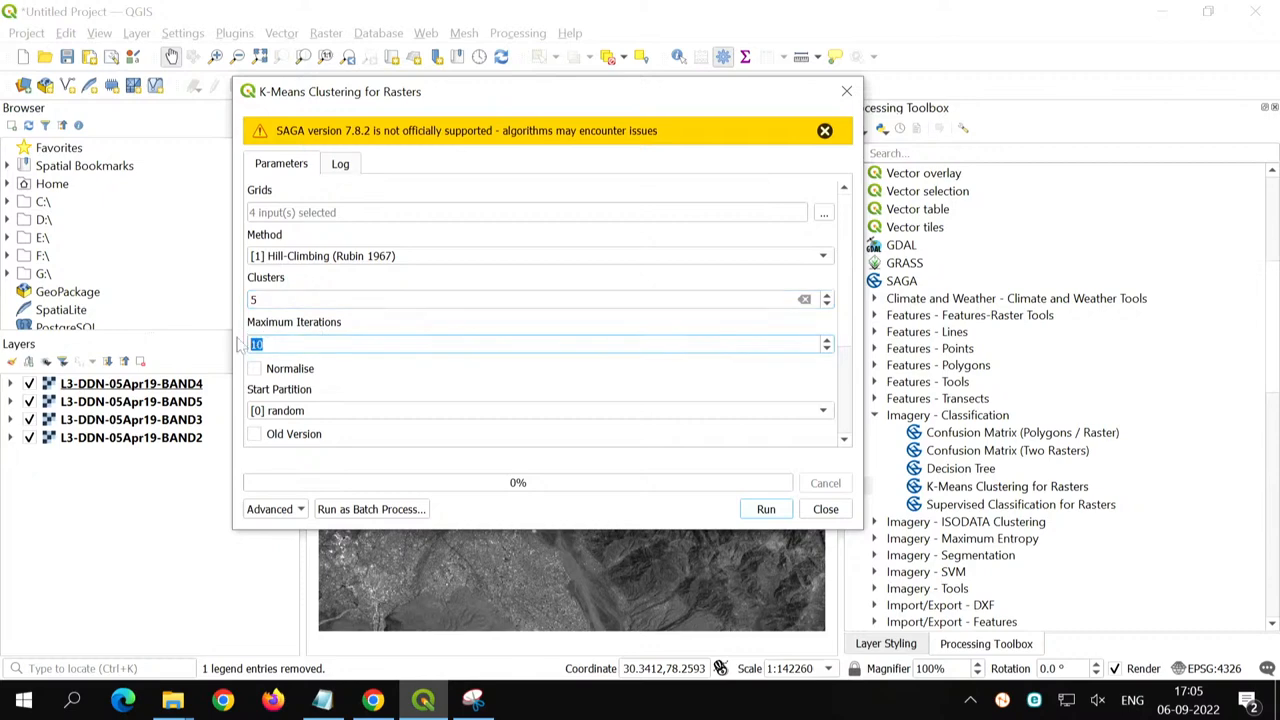
type("20")
scroll(850, 362, "down", 3)
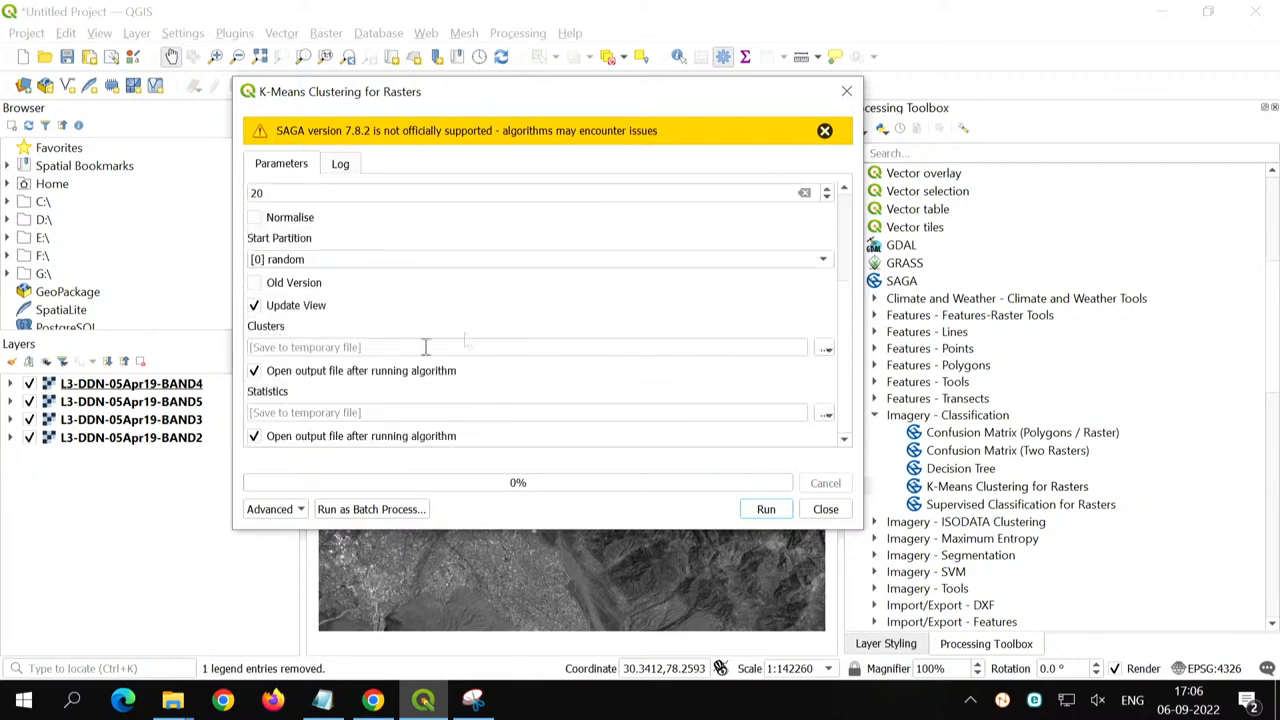
left_click(766, 510)
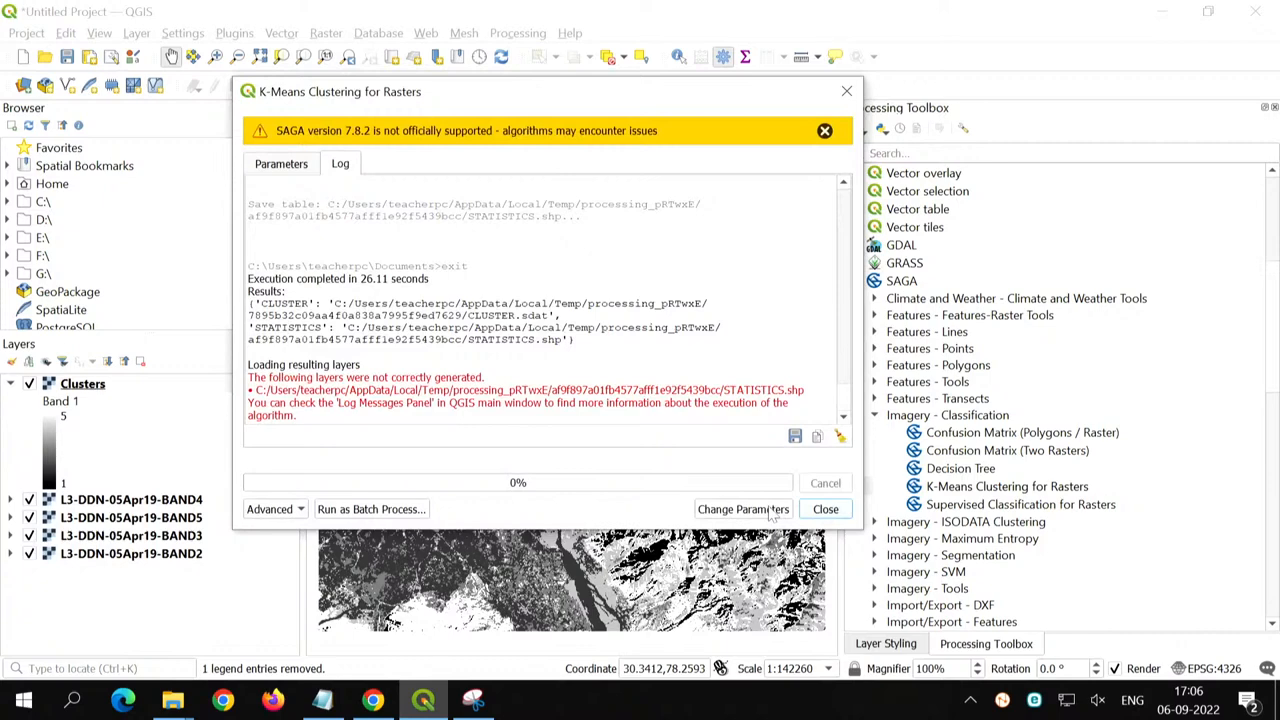
left_click(822, 509)
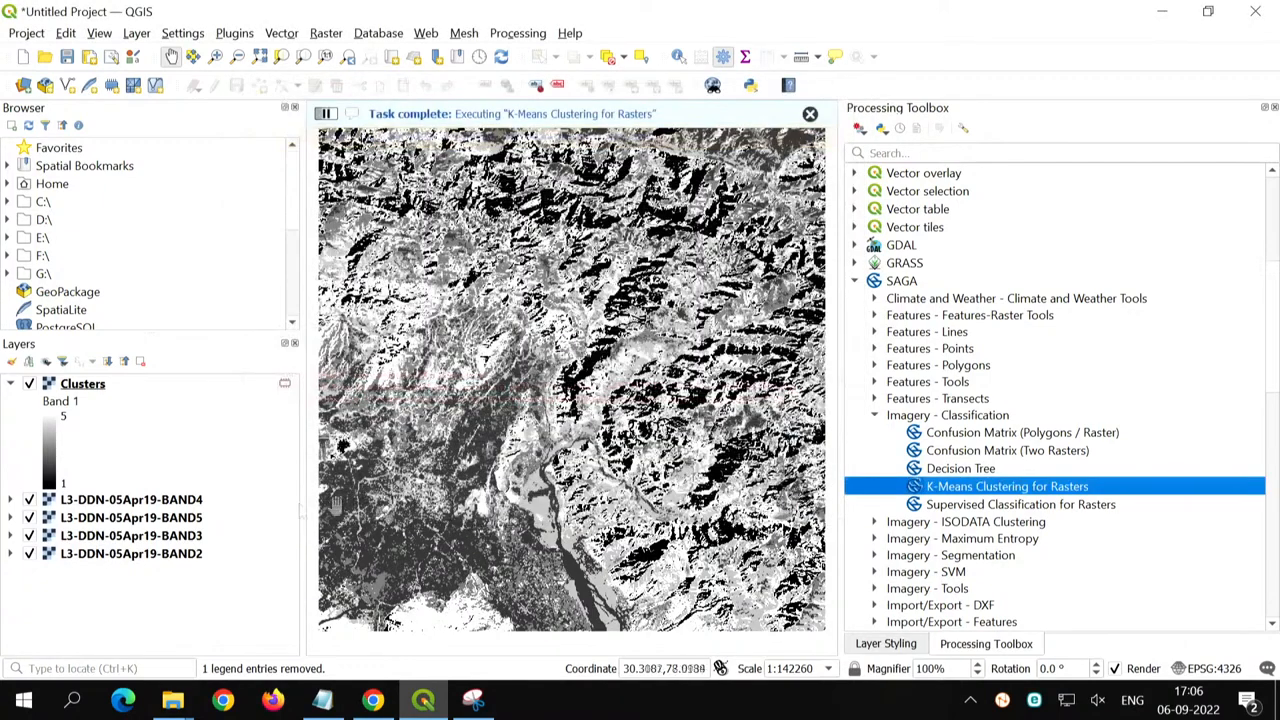
- Open the layer styling for the Clusters layer and render it as Singleband pseudocolor
left_click(88, 390)
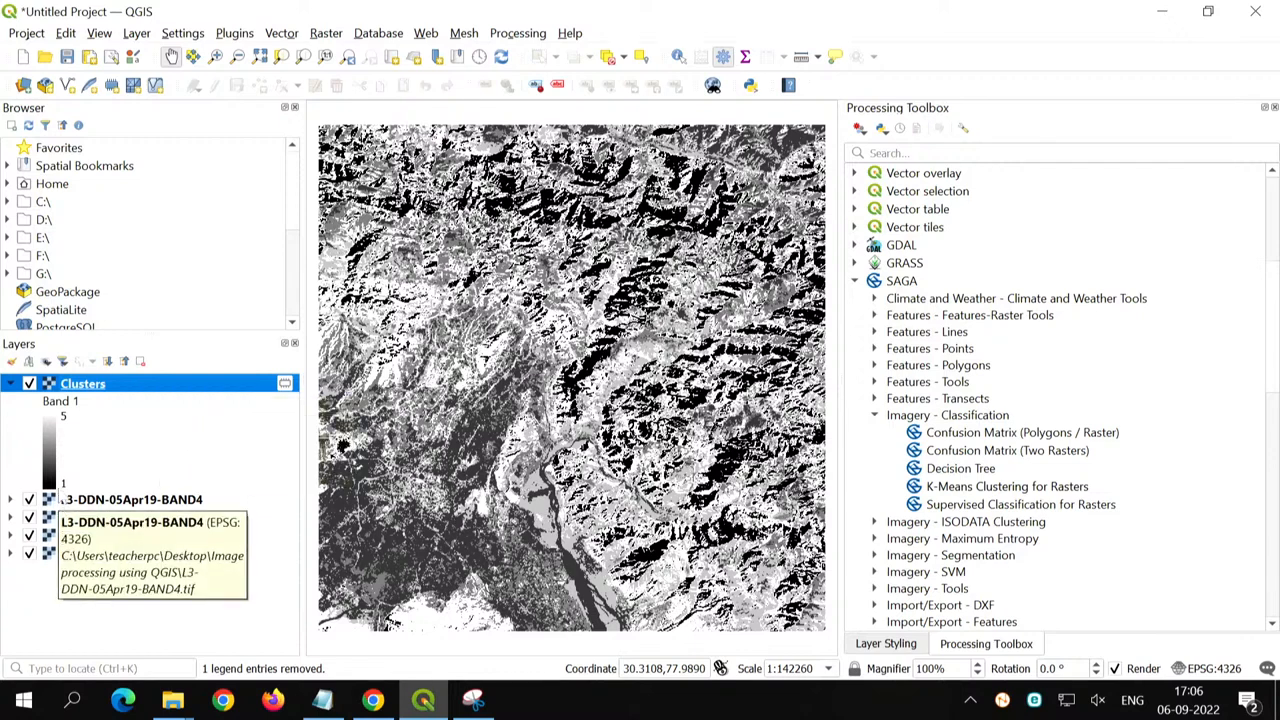
left_click(884, 646)
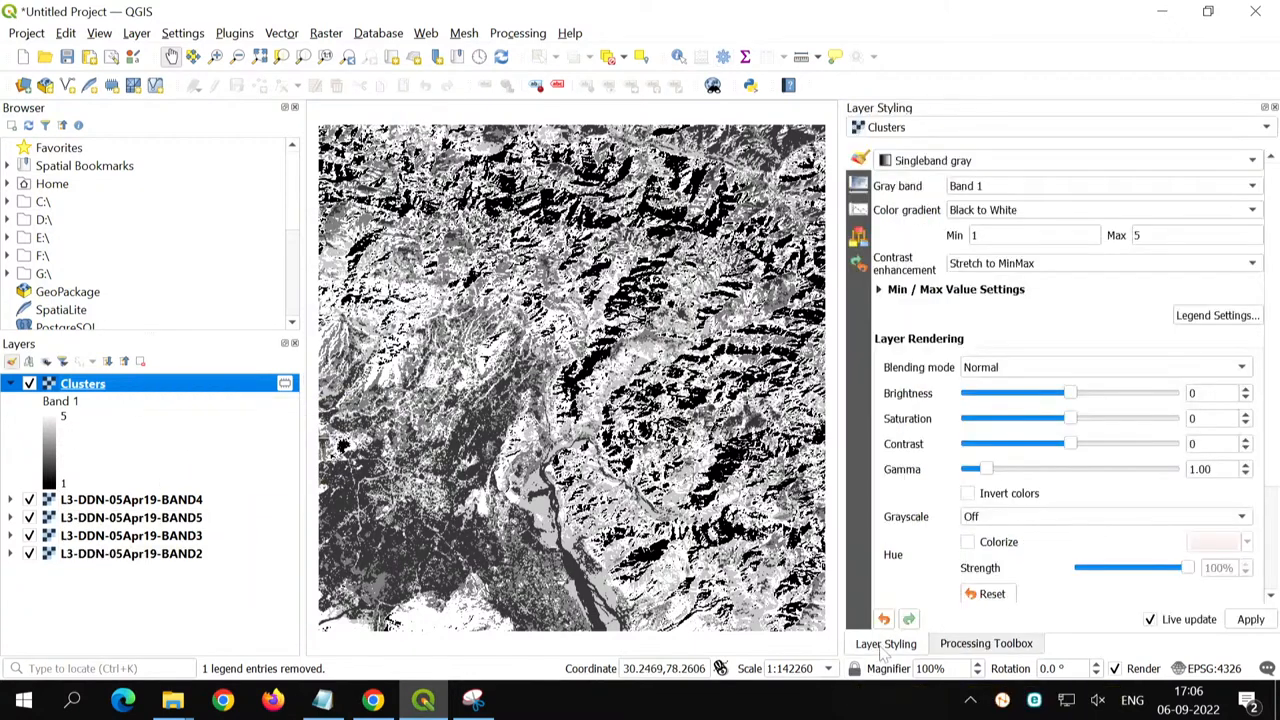
left_click(900, 164)
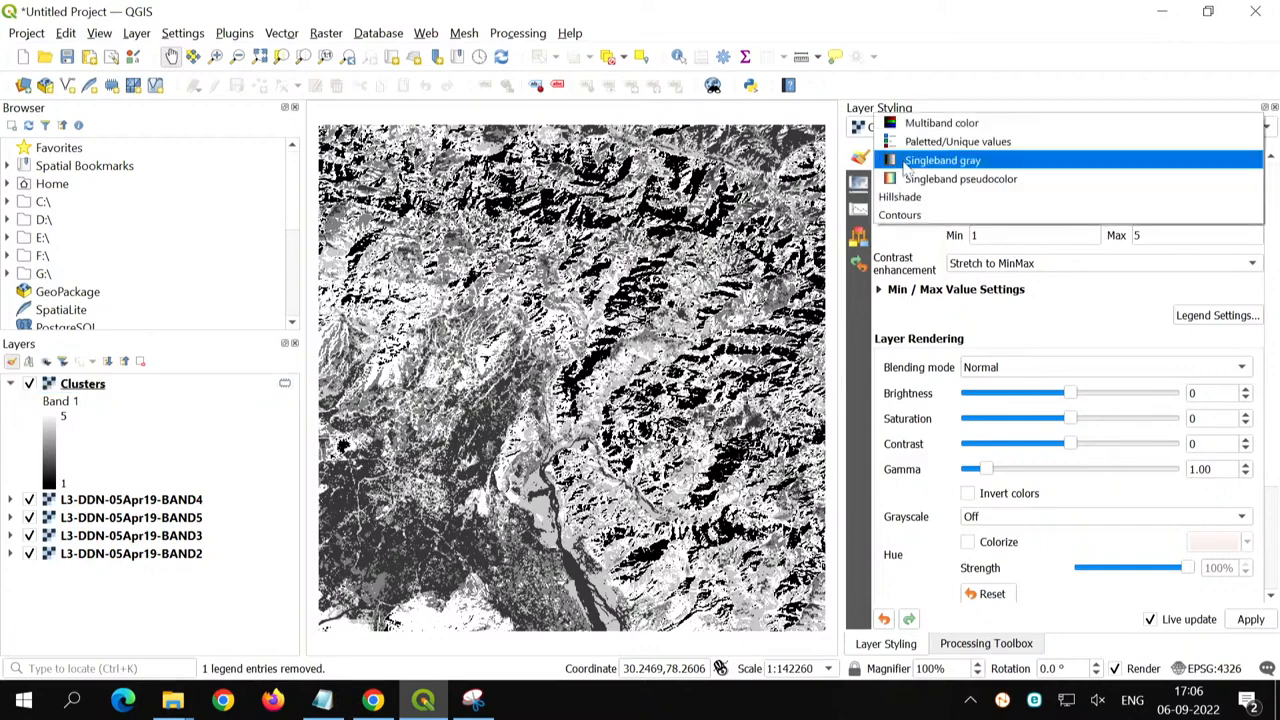
left_click(915, 179)
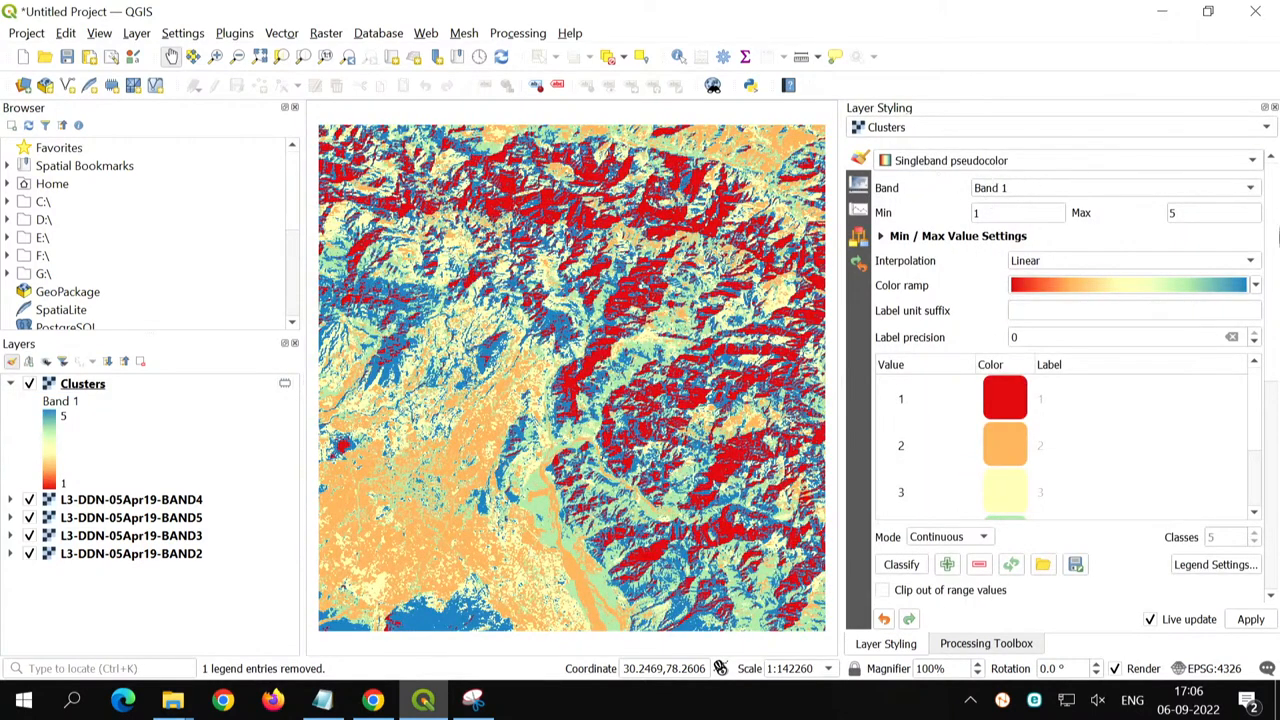
- Switch the Clusters renderer to Paletted/Unique values and classify Band 1 with random colors
left_click(900, 163)
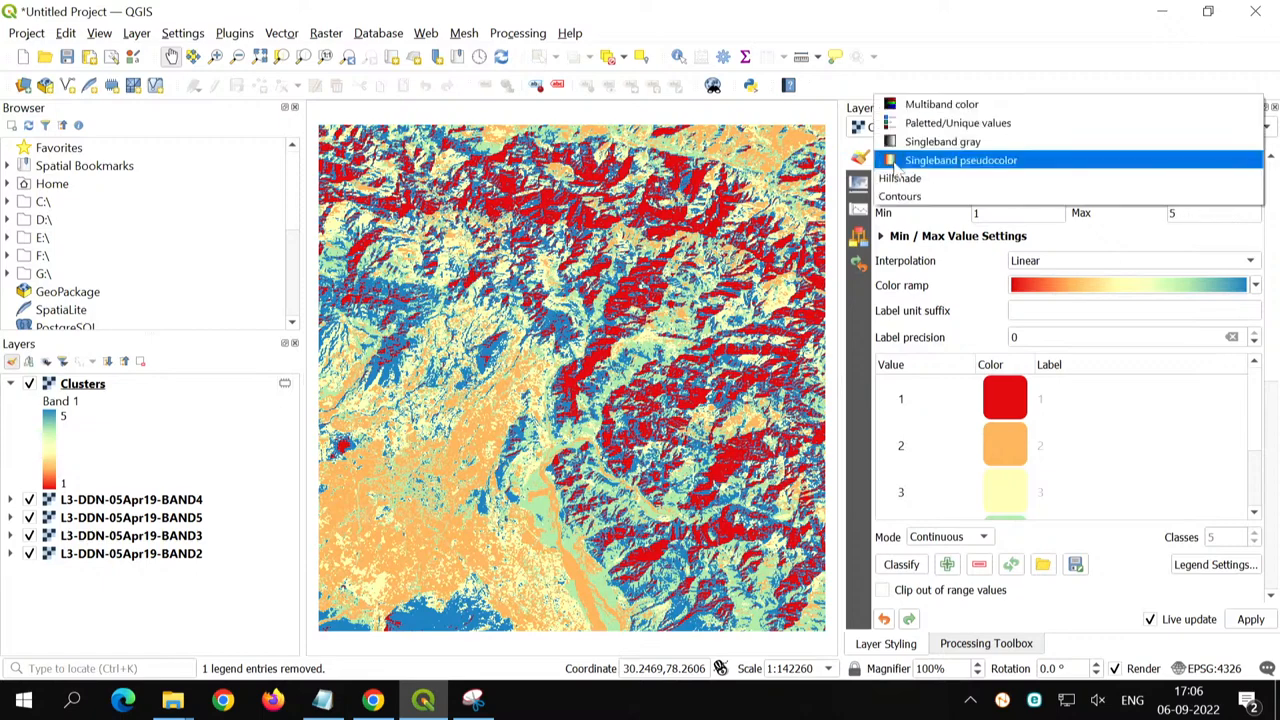
left_click(921, 123)
left_click(920, 428)
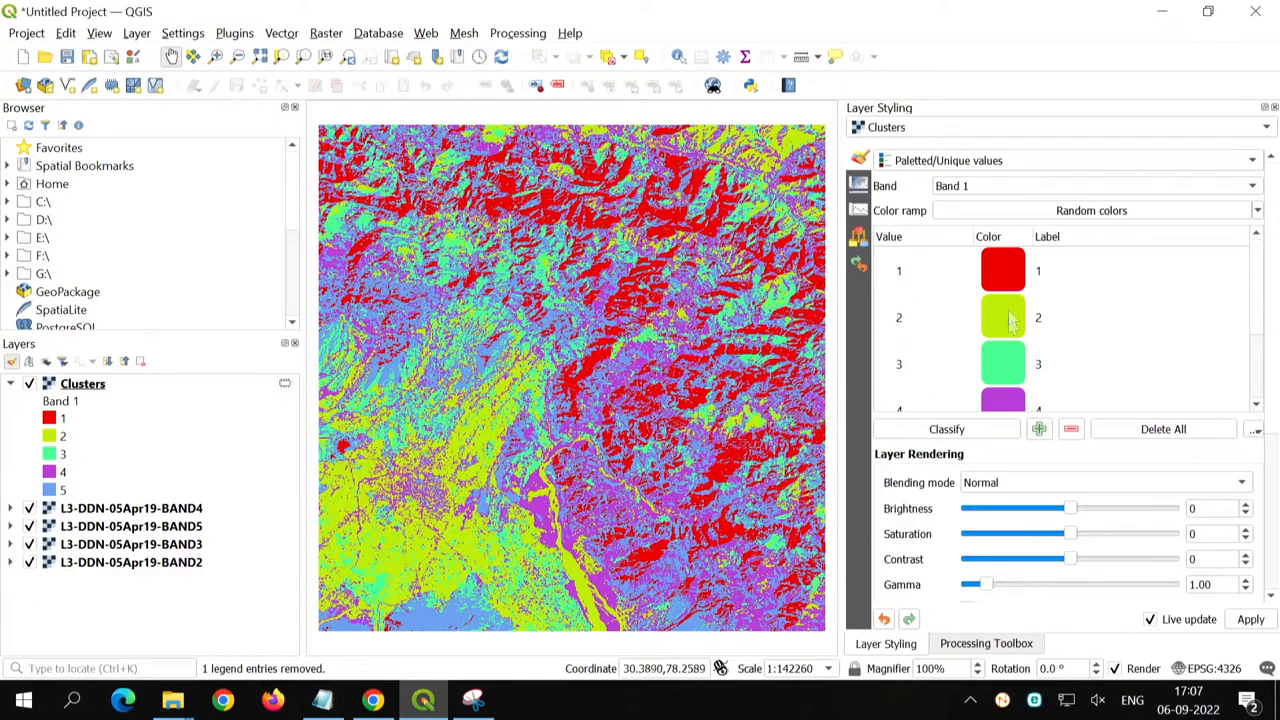
- Recolor cluster class 2 to orange with a hue of 20°
scroll(409, 580, "up", 2)
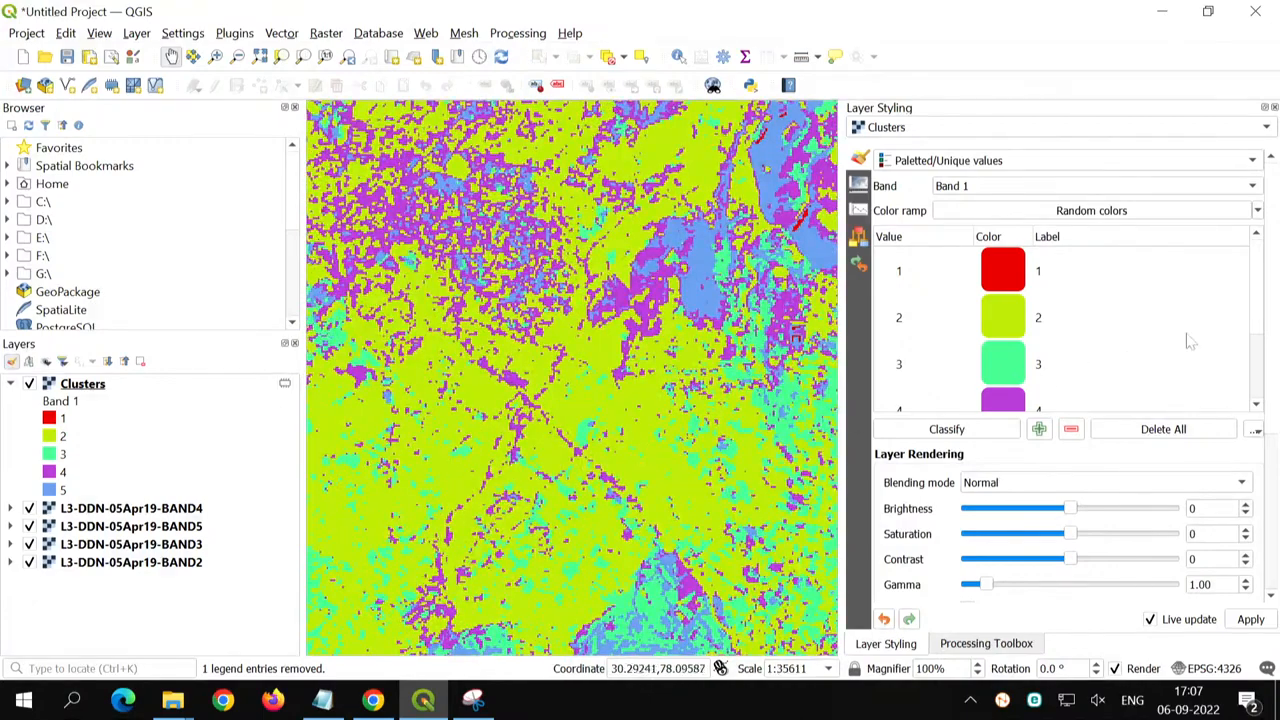
scroll(1170, 345, "down", 1)
scroll(1010, 318, "up", 2)
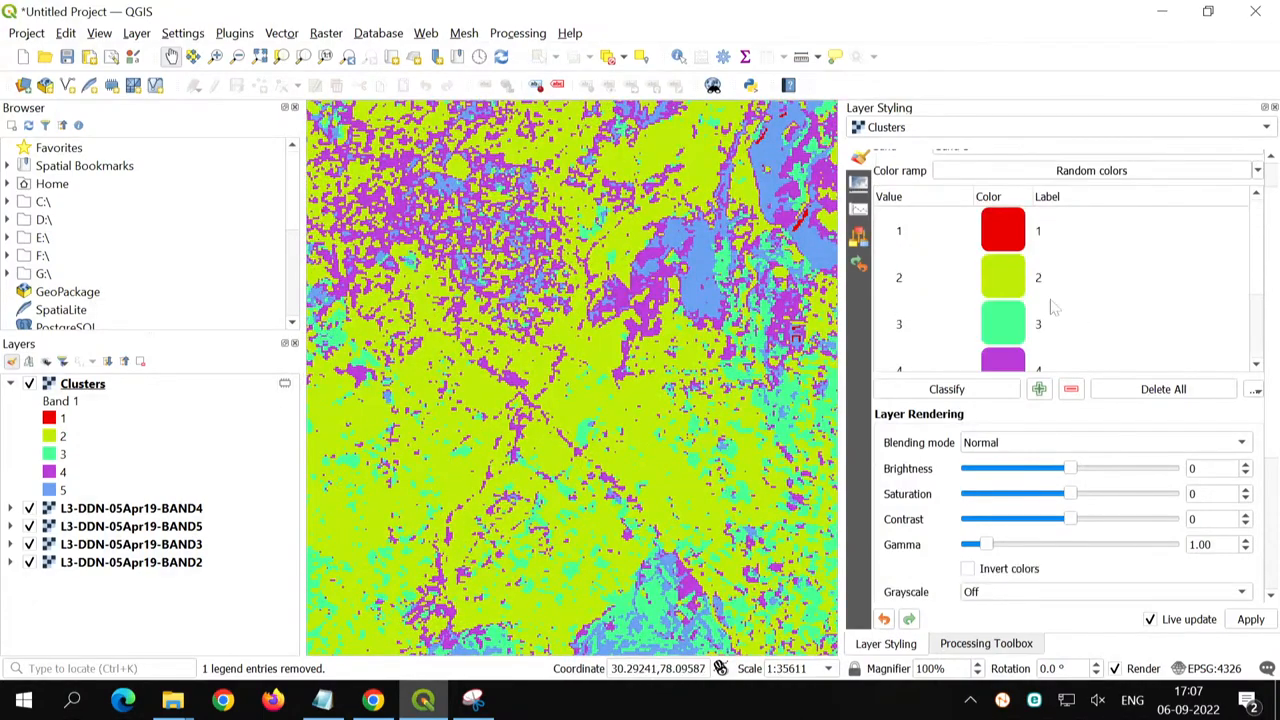
double_click(1001, 276)
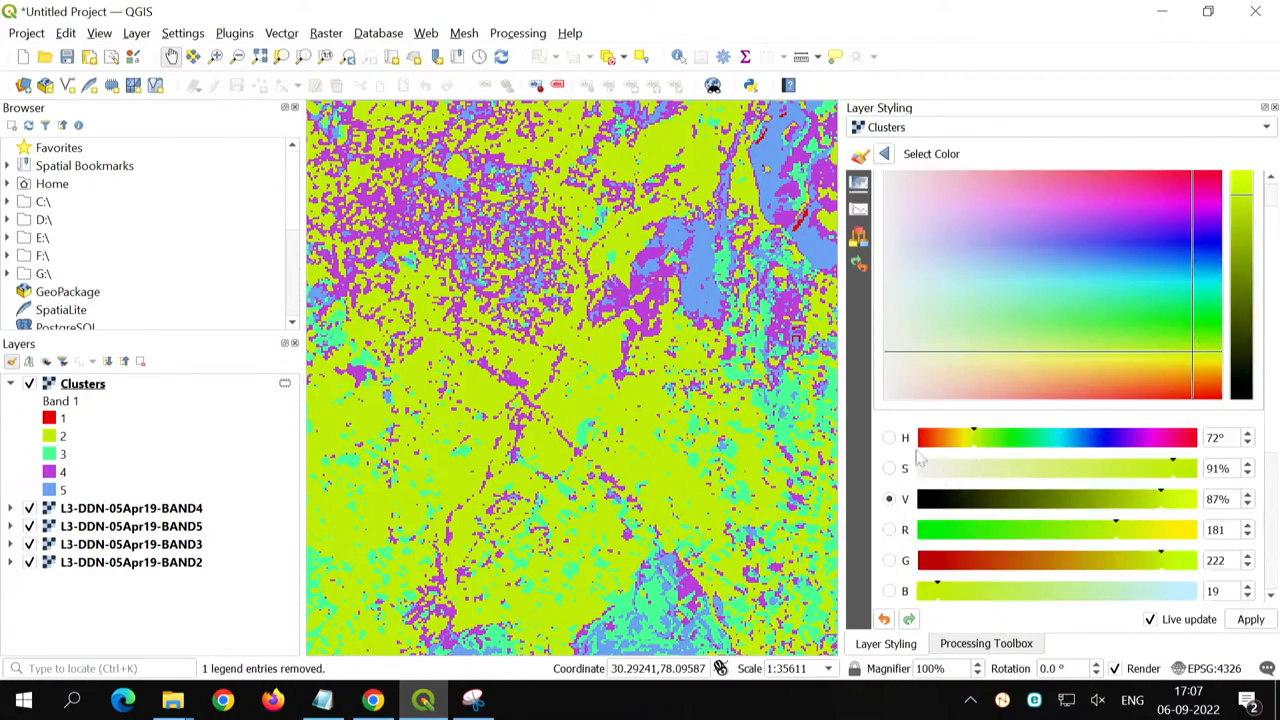
left_click_drag(946, 441, 933, 442)
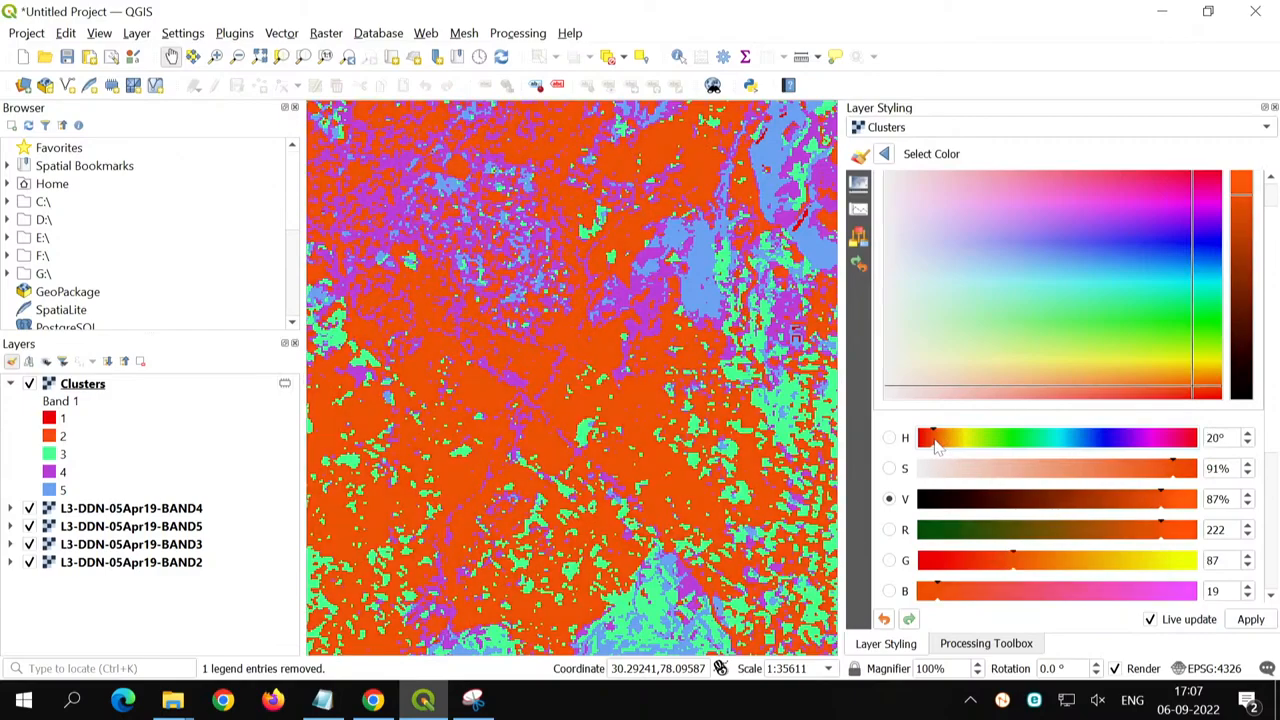
left_click(884, 153)
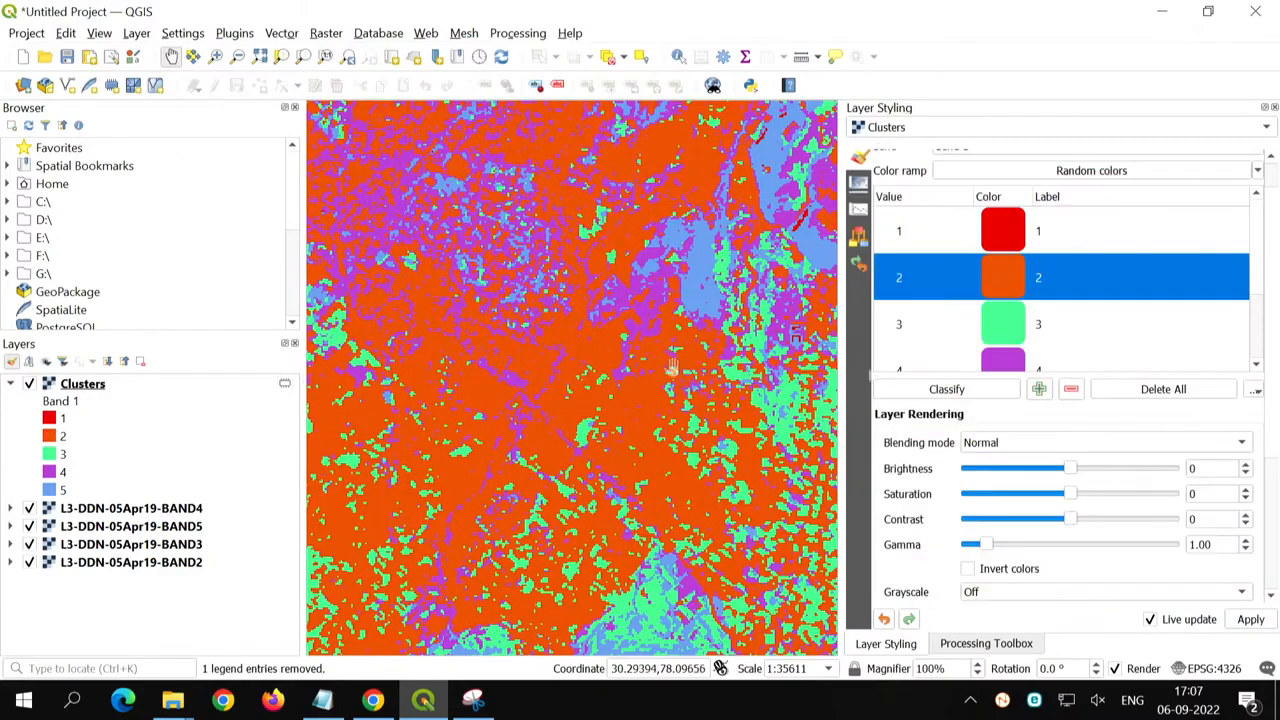
- Recolor cluster class 5 to dark green with a hue of 79° and a brightness value of 24%
left_click_drag(661, 244, 534, 550)
left_click_drag(585, 277, 481, 489)
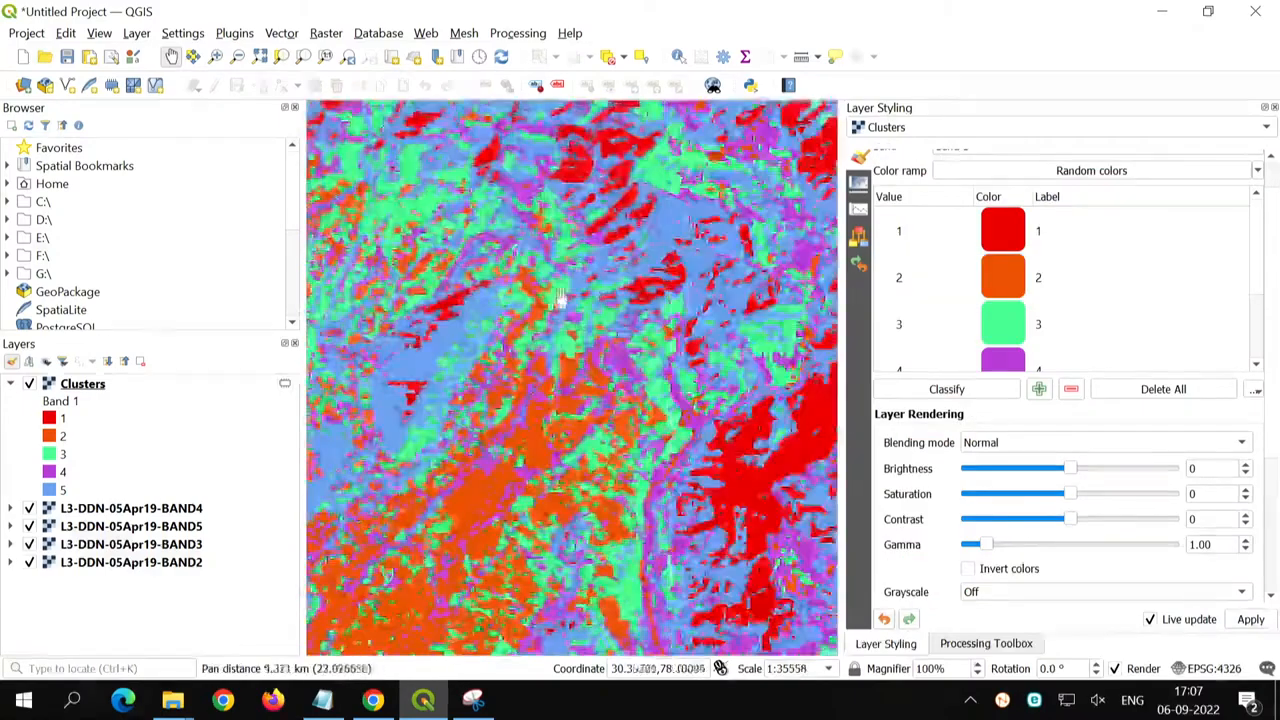
left_click_drag(595, 235, 506, 355)
scroll(1208, 248, "down", 2)
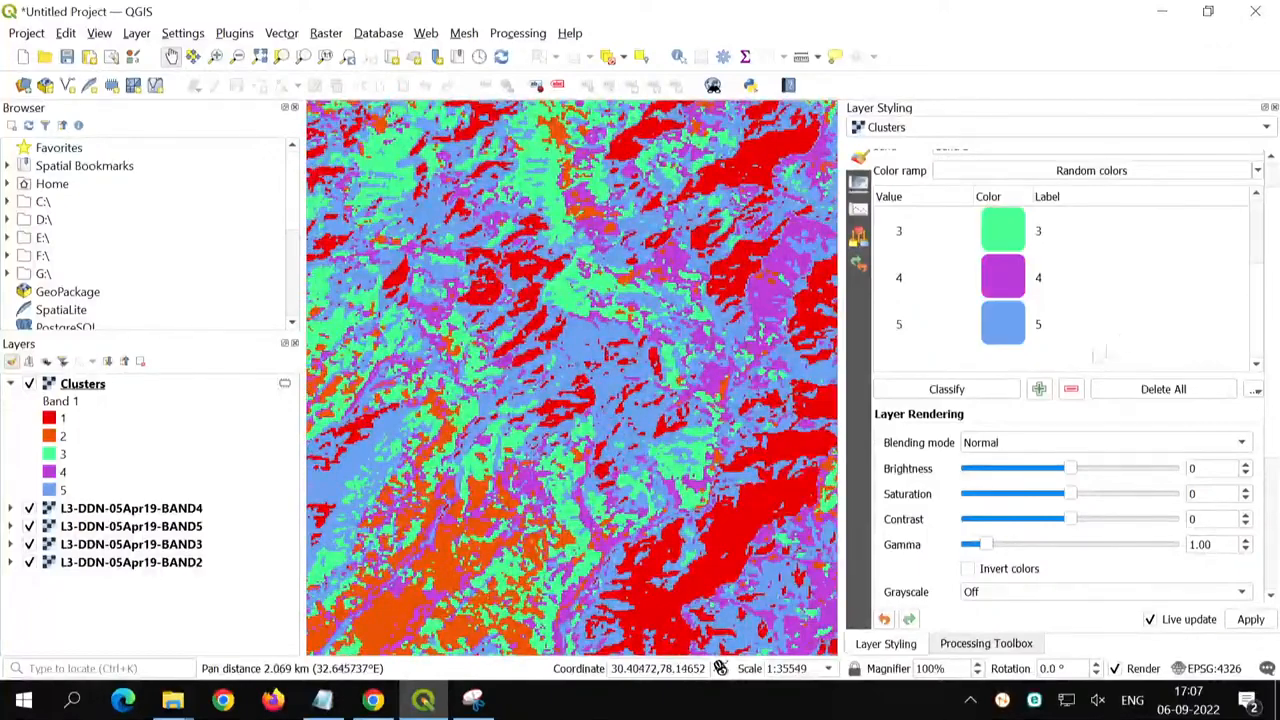
double_click(1003, 326)
left_click_drag(957, 598, 934, 598)
left_click_drag(1243, 309, 1242, 345)
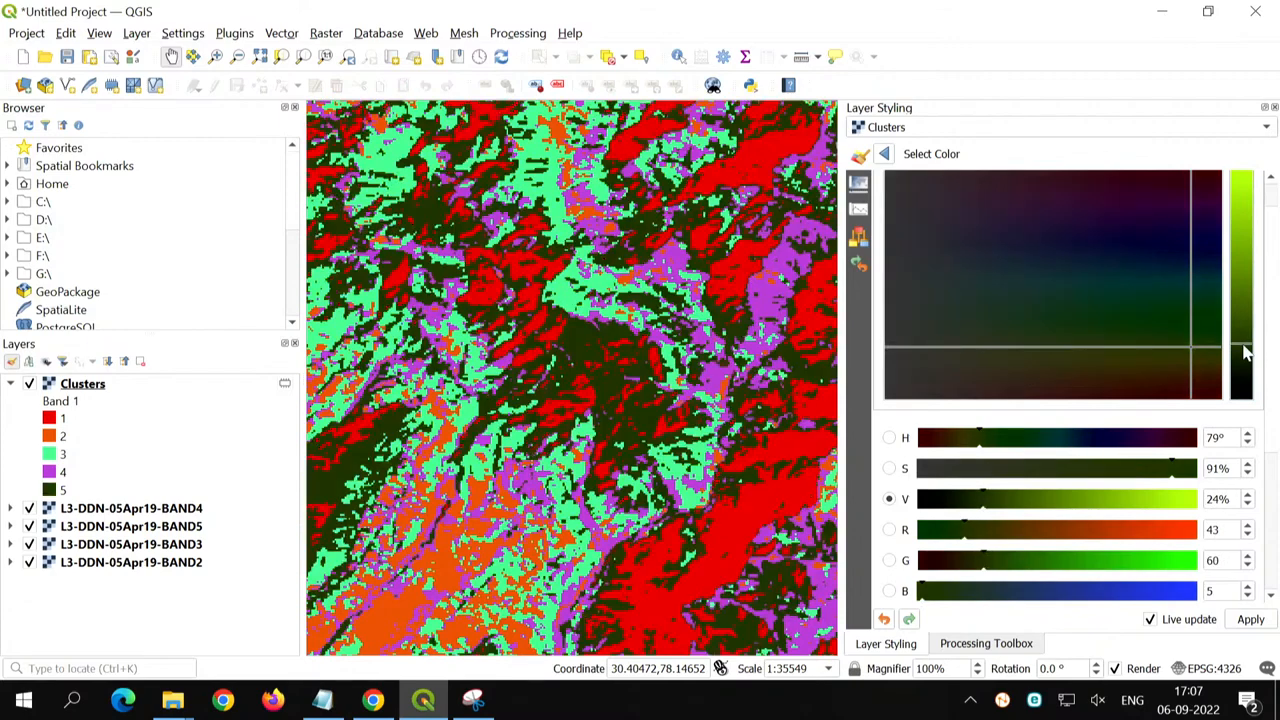
left_click(883, 155)
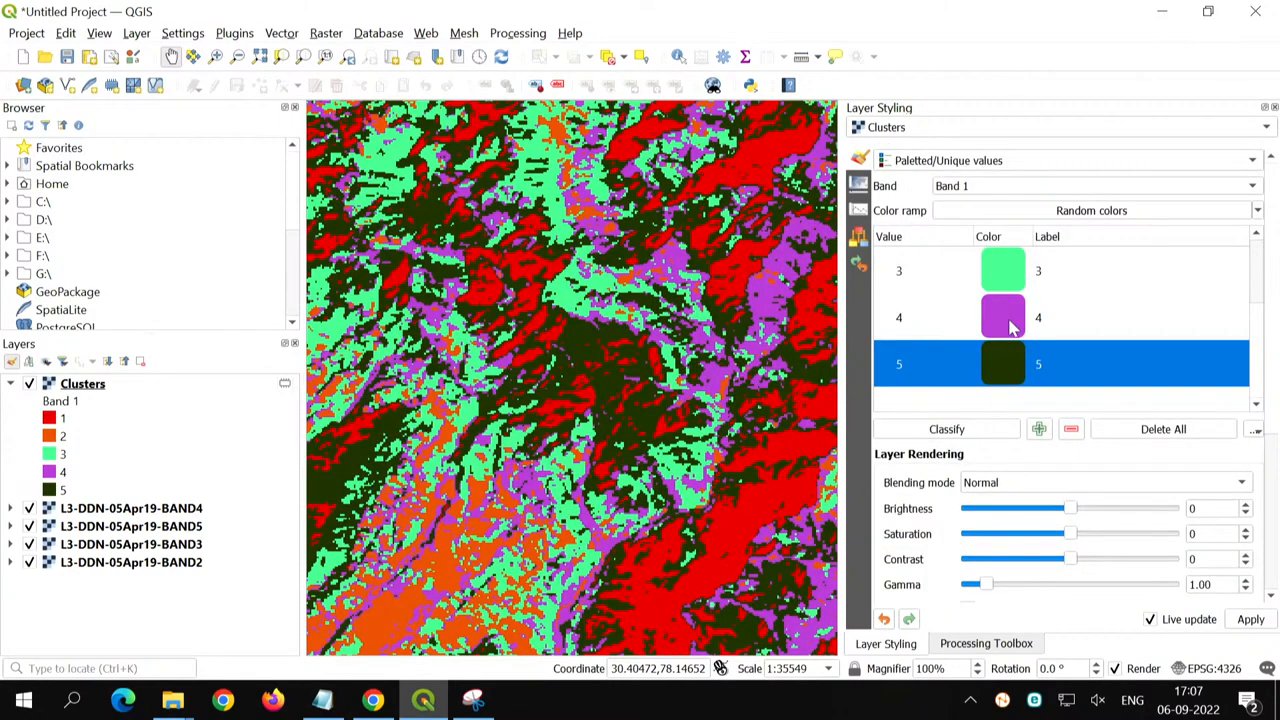
- Recolor cluster class 4 to green with hue 110° and value 66%, and fit the Clusters layer to the map view
double_click(1012, 327)
left_click(1008, 481)
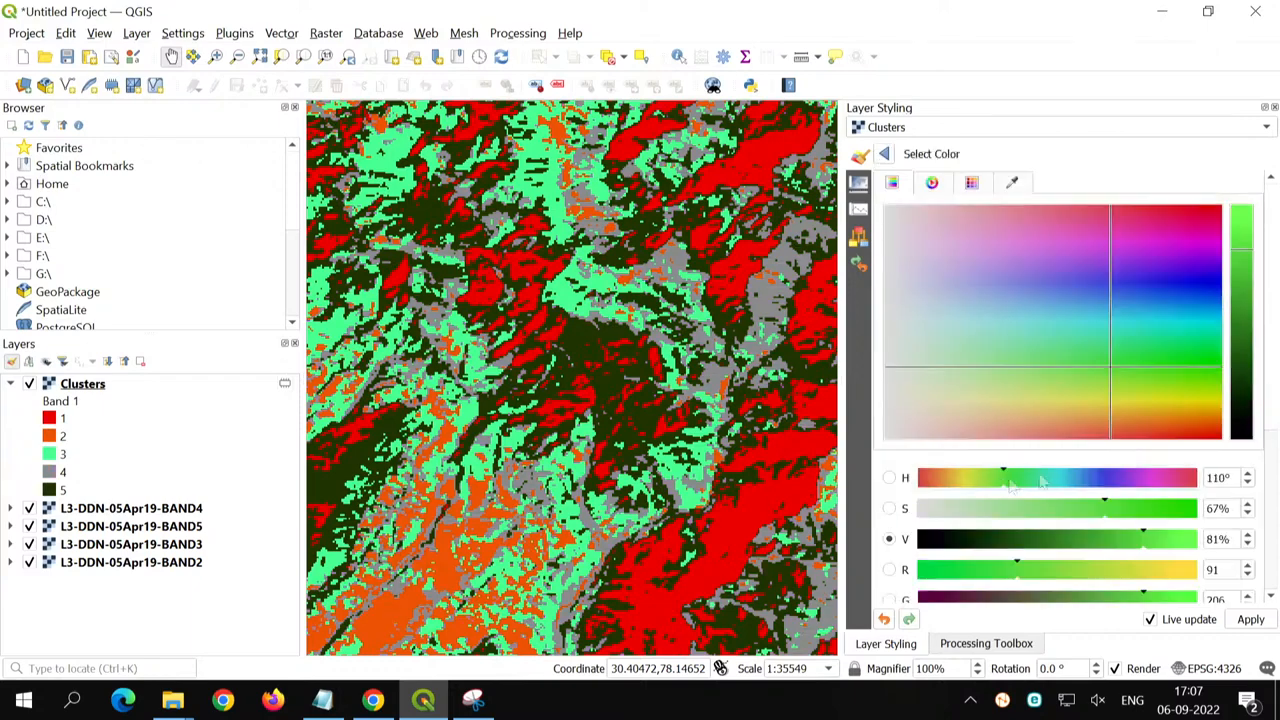
left_click_drag(1241, 262, 1242, 285)
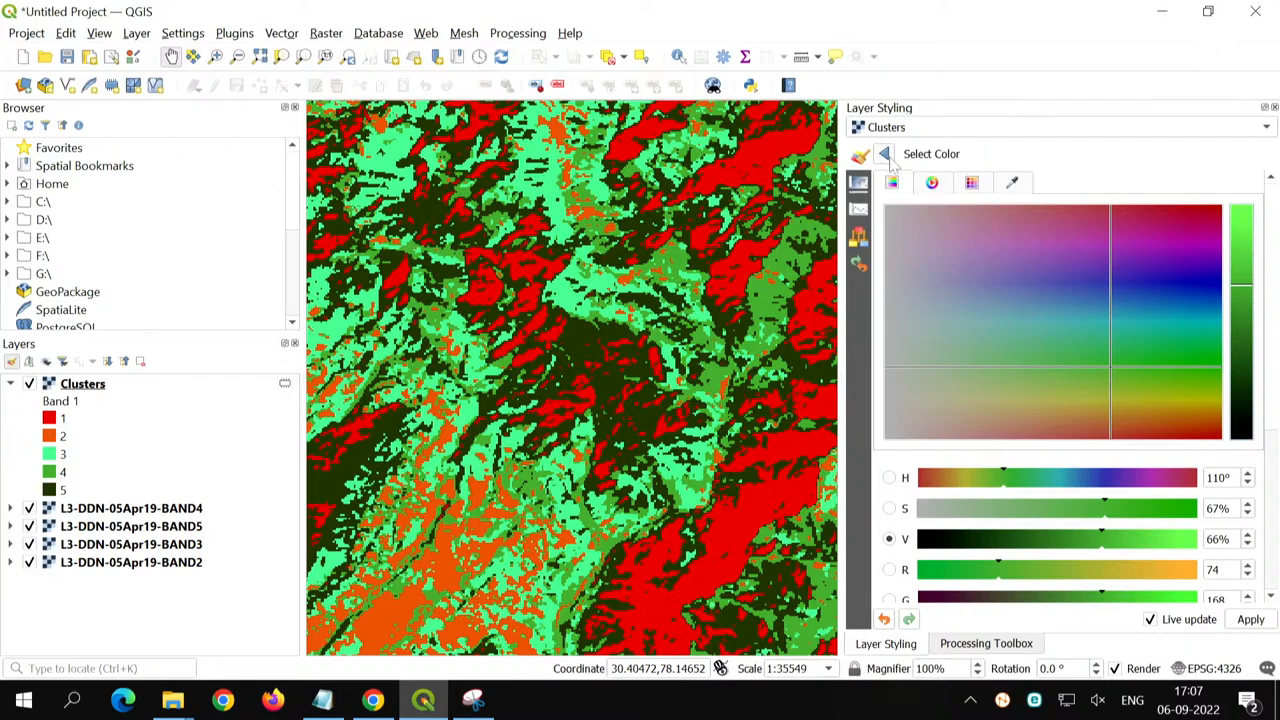
left_click(885, 155)
right_click(103, 390)
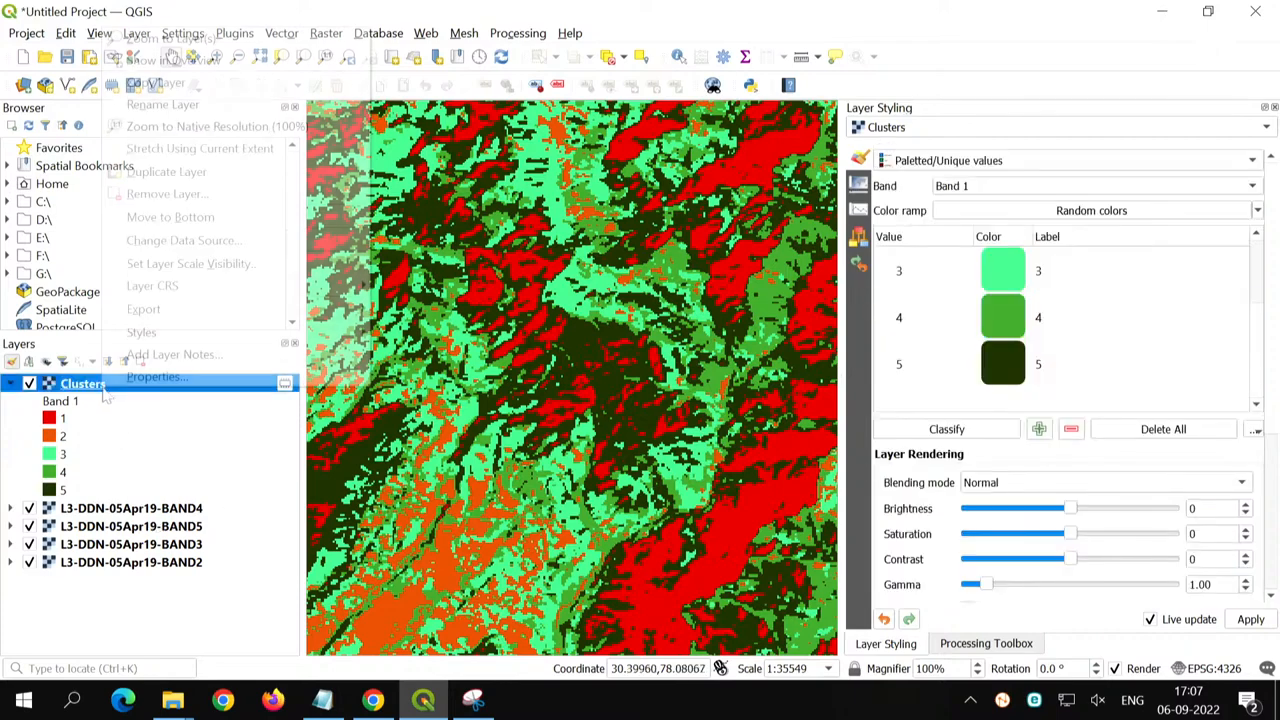
left_click(171, 37)
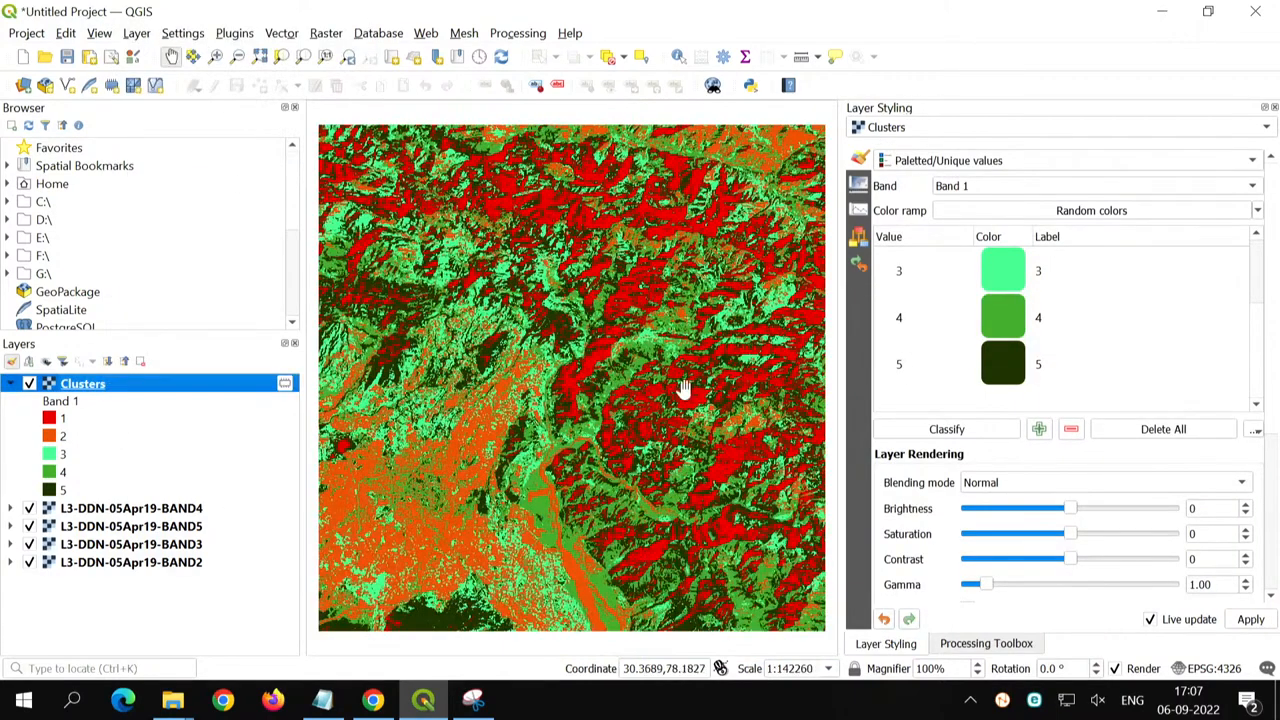